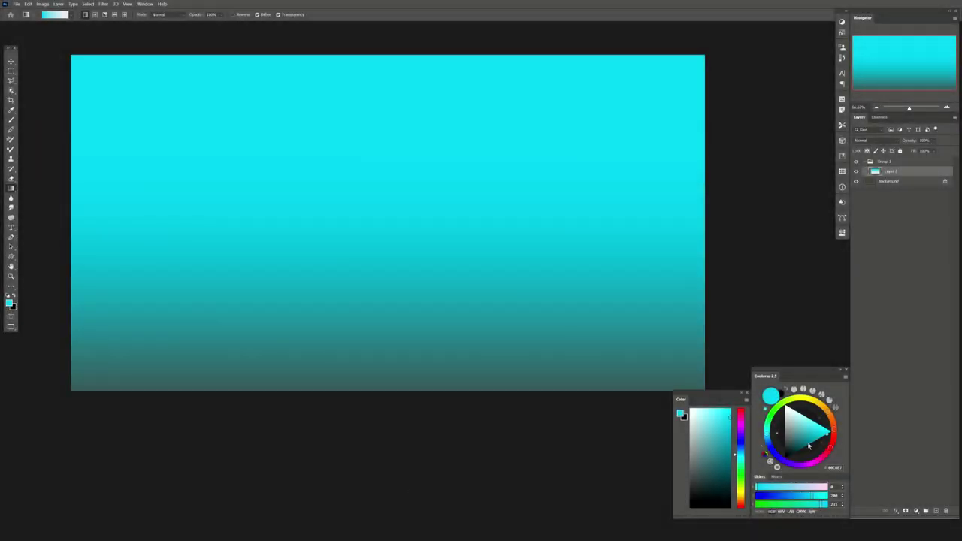
Pick a lighter cyan and fill a new layer with an aqua-green gradient
{"action": "mouse_move", "coordinate": [827, 433]}
{"action": "left_mouse_down"}
{"action": "mouse_move", "coordinate": [815, 431]}
{"action": "mouse_move", "coordinate": [818, 446]}
{"action": "left_mouse_up"}
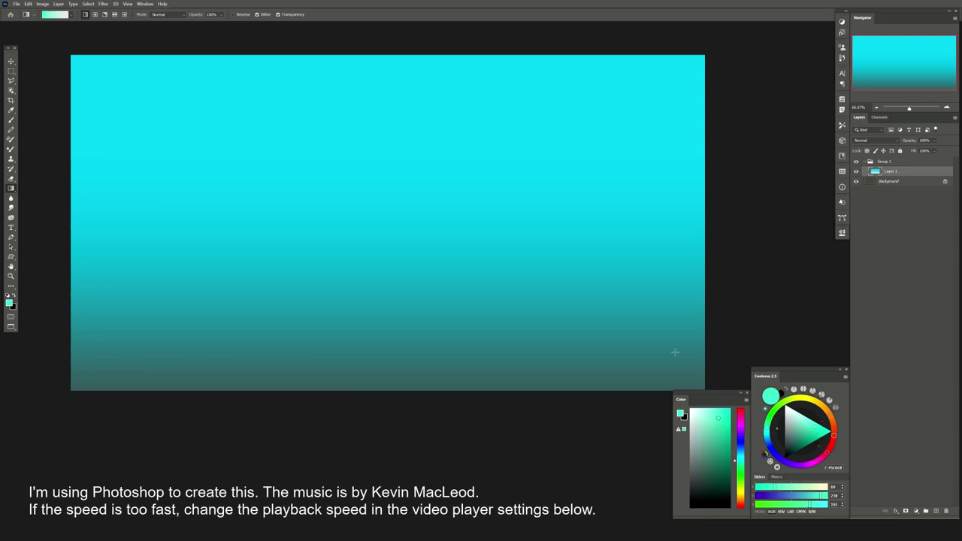
{"action": "left_click", "coordinate": [934, 512]}
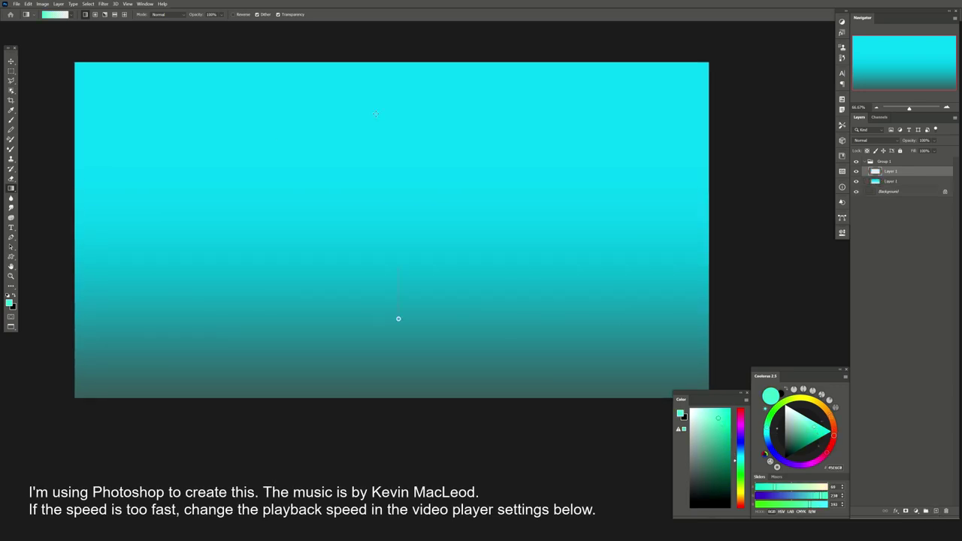
{"action": "left_click_drag", "start_coordinate": [399, 319], "coordinate": [398, 322]}
Add a Brightness/Contrast adjustment layer with a new empty layer above it
{"action": "left_click", "coordinate": [916, 511]}
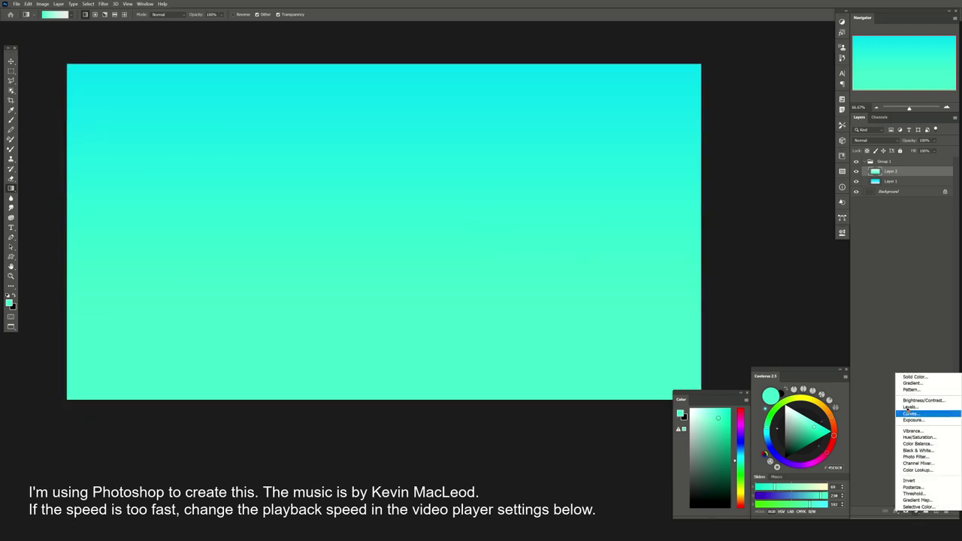
{"action": "left_click", "coordinate": [921, 400]}
{"action": "left_click_drag", "start_coordinate": [790, 277], "coordinate": [789, 278]}
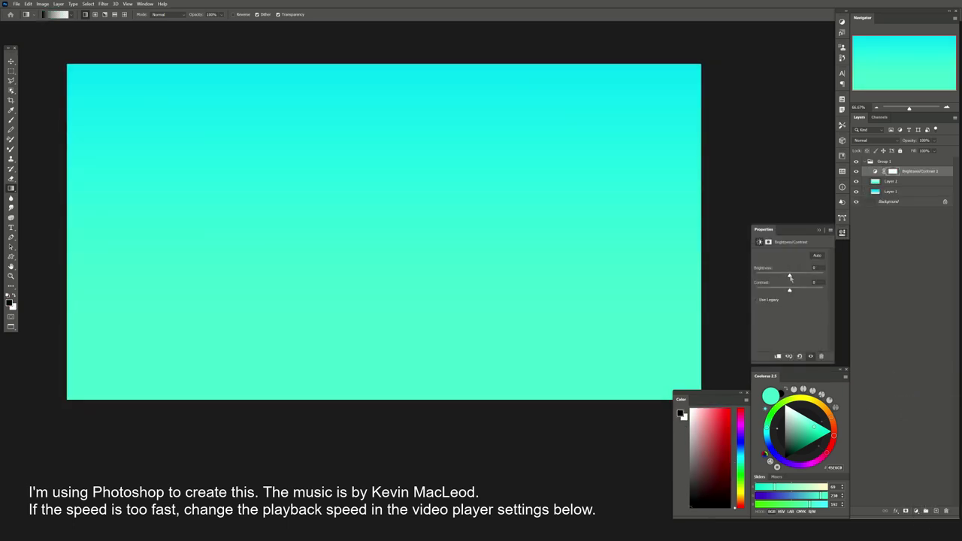
{"action": "left_click", "coordinate": [842, 233]}
{"action": "left_click", "coordinate": [934, 513]}
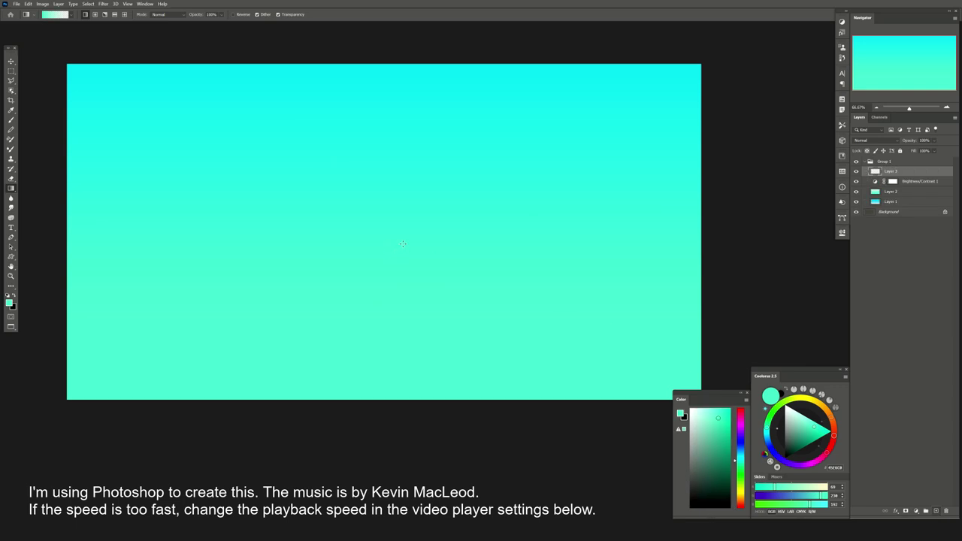
Move Layer 2's gradient down about 85 px
{"action": "left_click", "coordinate": [909, 191]}
{"action": "left_click", "coordinate": [11, 61]}
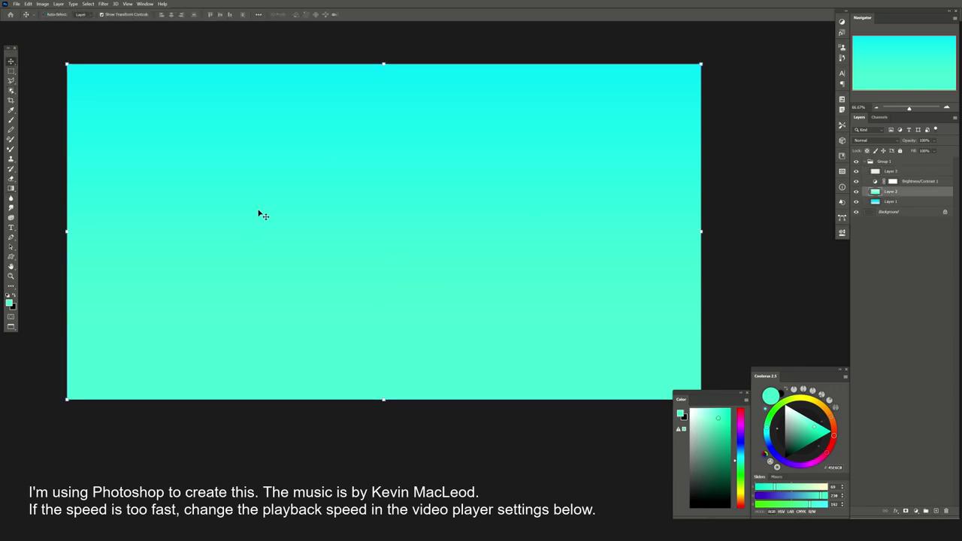
{"action": "left_click_drag", "start_coordinate": [248, 154], "coordinate": [244, 218]}
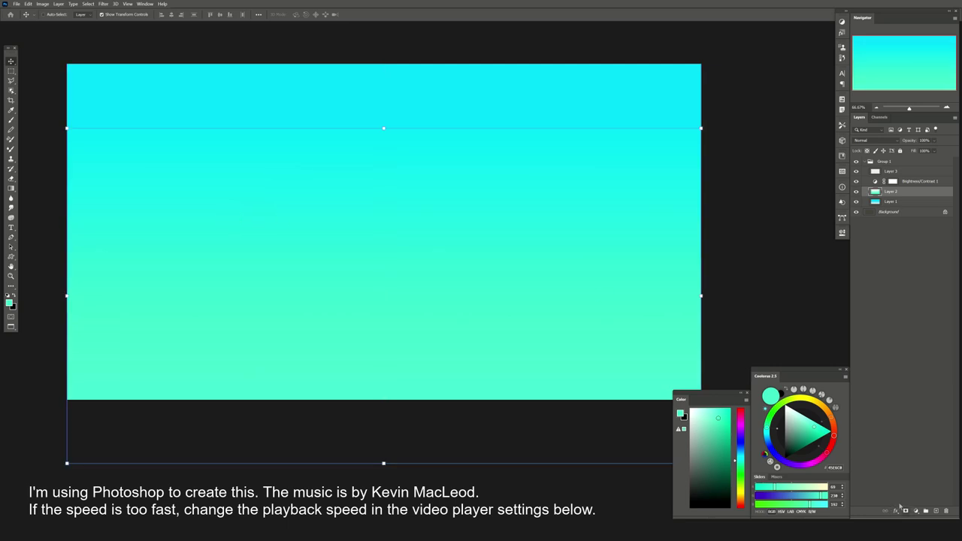
Give Layer 2 a layer mask, then sample the aqua-green as paint colour on Layer 3
{"action": "left_click", "coordinate": [906, 511]}
{"action": "key", "text": "d"}
{"action": "key", "text": "g"}
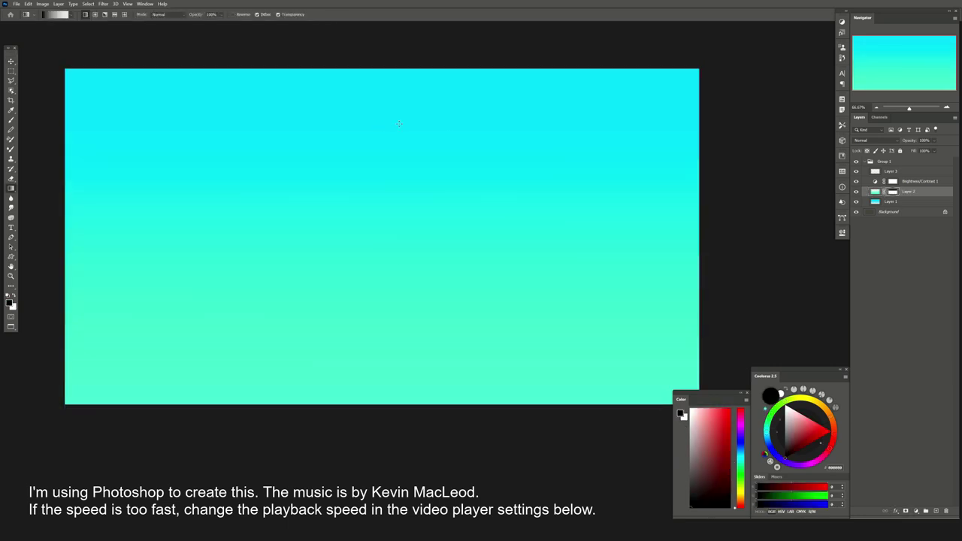
{"action": "left_click", "coordinate": [889, 173]}
{"action": "left_click", "coordinate": [379, 189], "text": "alt"}
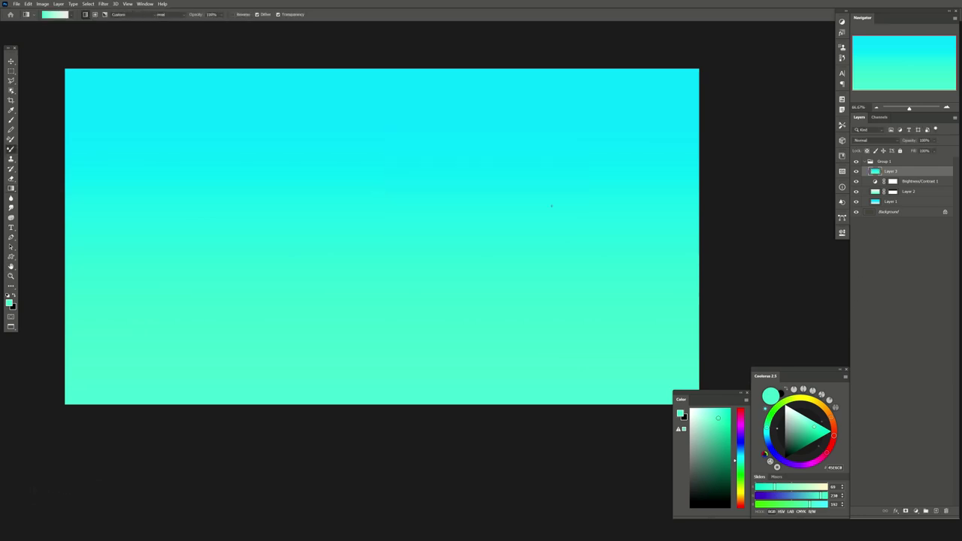
Set up the Mixer Brush with a dark red paint colour from the Color panel
{"action": "key", "text": "b"}
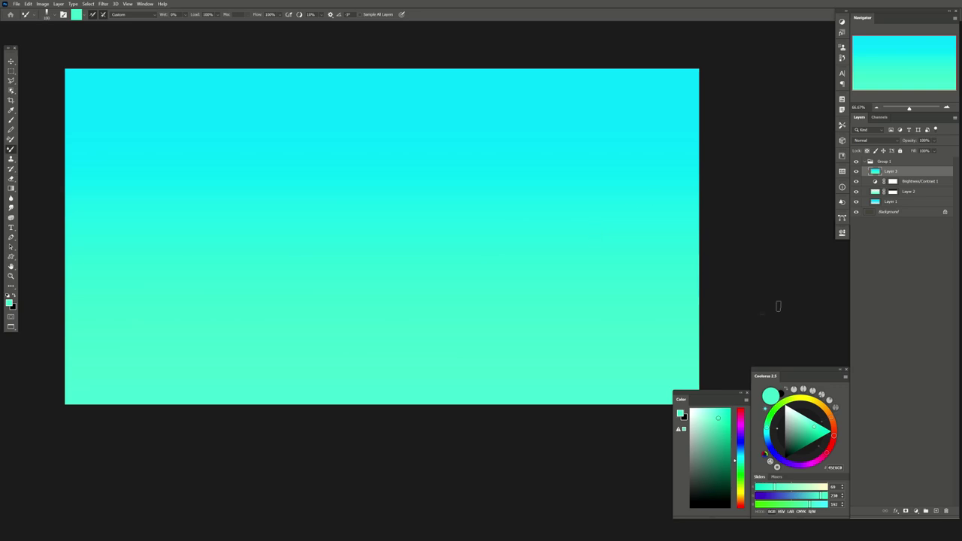
{"action": "left_click_drag", "start_coordinate": [740, 461], "coordinate": [740, 446]}
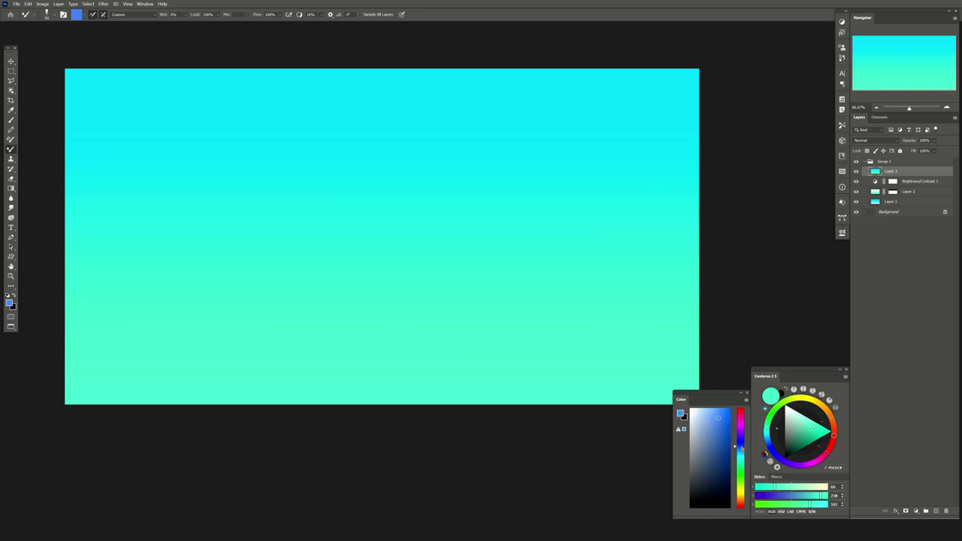
{"action": "left_click", "coordinate": [725, 455]}
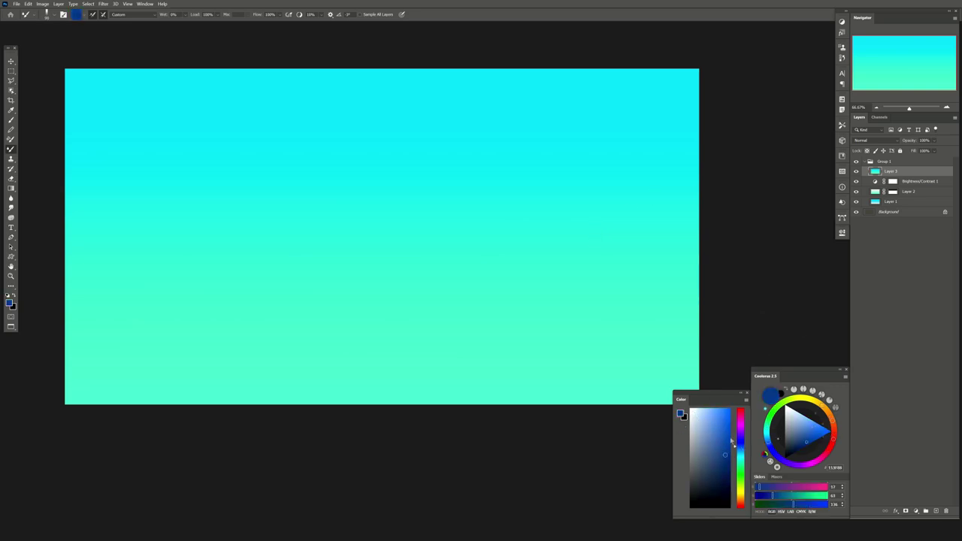
{"action": "left_click_drag", "start_coordinate": [741, 446], "coordinate": [740, 505]}
{"action": "left_click", "coordinate": [729, 460]}
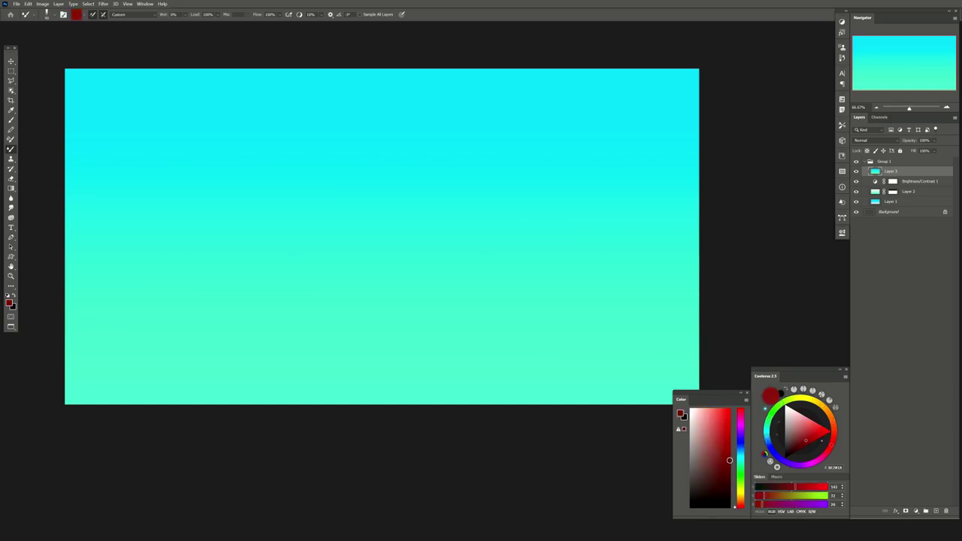
Paint dark red blocks on the right side, overlaid with dark blue blocks
{"action": "left_click_drag", "start_coordinate": [605, 215], "coordinate": [605, 242]}
{"action": "left_click_drag", "start_coordinate": [660, 189], "coordinate": [662, 229]}
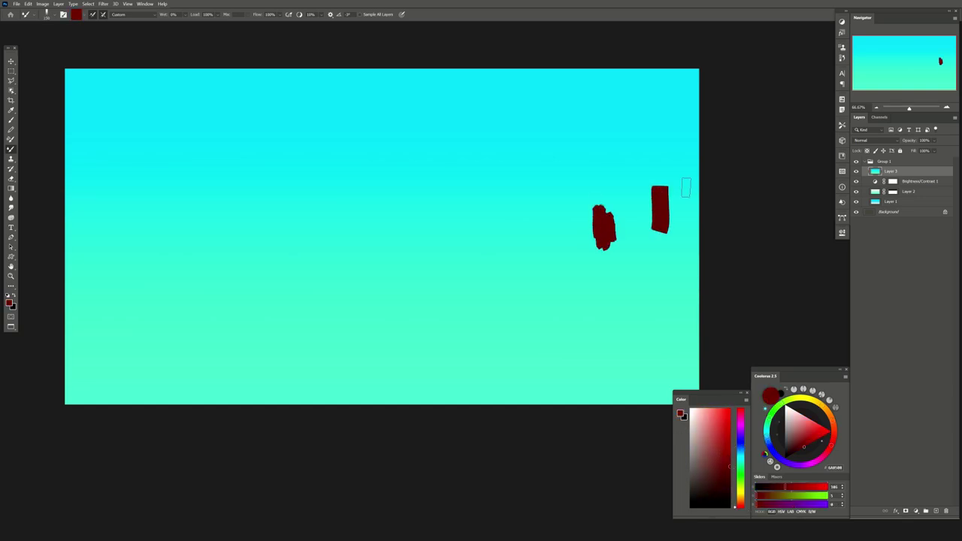
{"action": "left_click_drag", "start_coordinate": [687, 161], "coordinate": [687, 229]}
{"action": "mouse_move", "coordinate": [654, 165]}
{"action": "left_mouse_down"}
{"action": "mouse_move", "coordinate": [623, 186]}
{"action": "mouse_move", "coordinate": [628, 239]}
{"action": "left_mouse_up"}
{"action": "left_click_drag", "start_coordinate": [653, 173], "coordinate": [658, 149]}
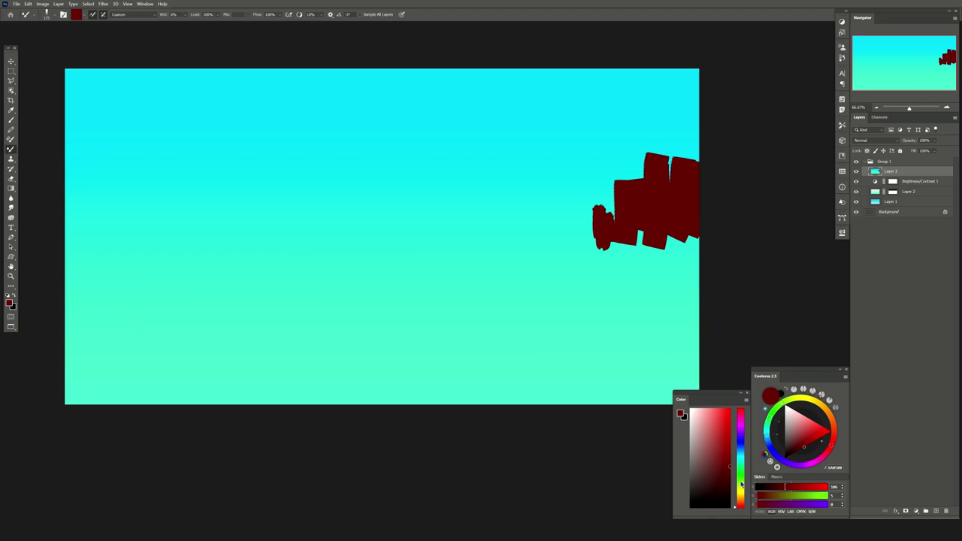
{"action": "mouse_move", "coordinate": [741, 485]}
{"action": "left_mouse_down"}
{"action": "mouse_move", "coordinate": [740, 448]}
{"action": "mouse_move", "coordinate": [730, 453]}
{"action": "left_mouse_up"}
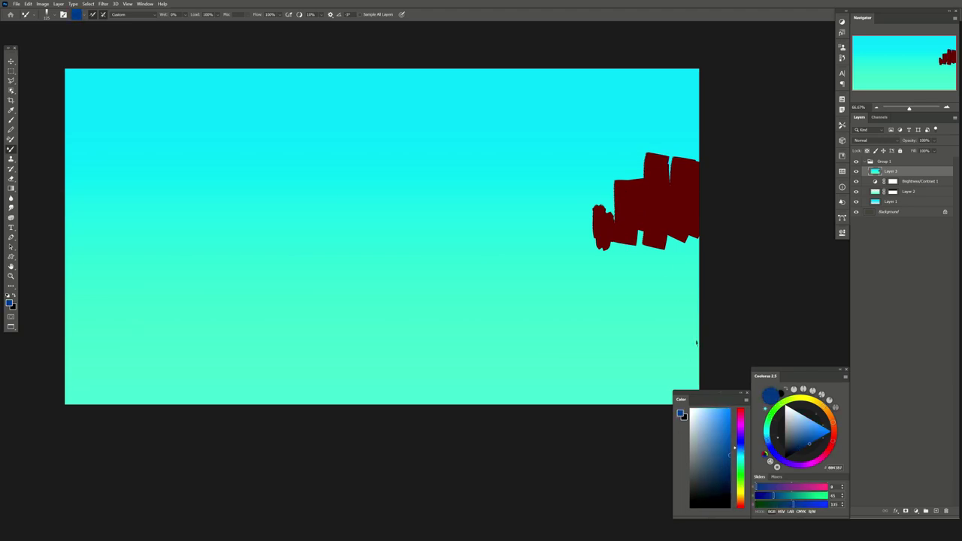
{"action": "left_click_drag", "start_coordinate": [647, 181], "coordinate": [639, 221]}
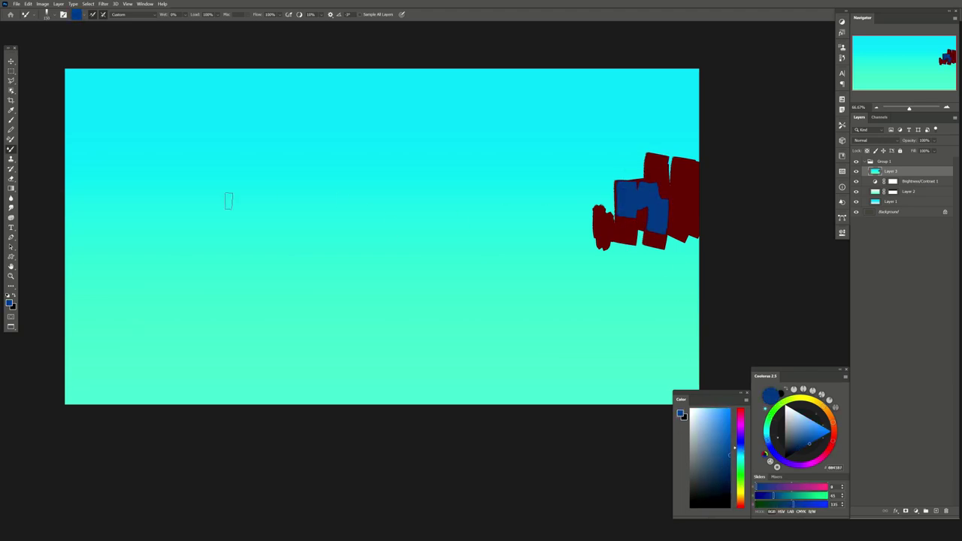
Extend the red-and-blue block band leftward across the middle of the sky
{"action": "scroll", "coordinate": [382, 239], "scroll_direction": "up", "scroll_amount": 1}
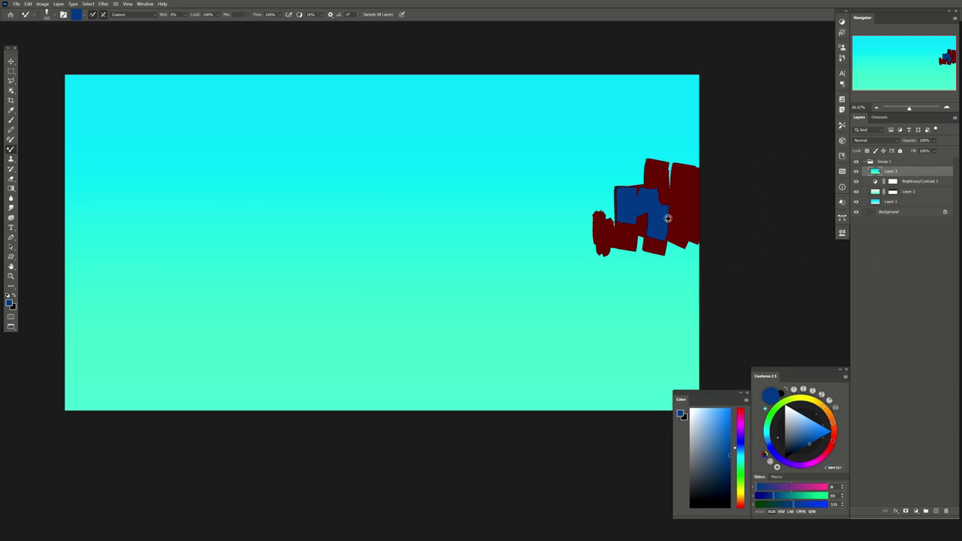
{"action": "left_click_drag", "start_coordinate": [667, 218], "coordinate": [637, 265]}
{"action": "left_click_drag", "start_coordinate": [624, 231], "coordinate": [614, 263]}
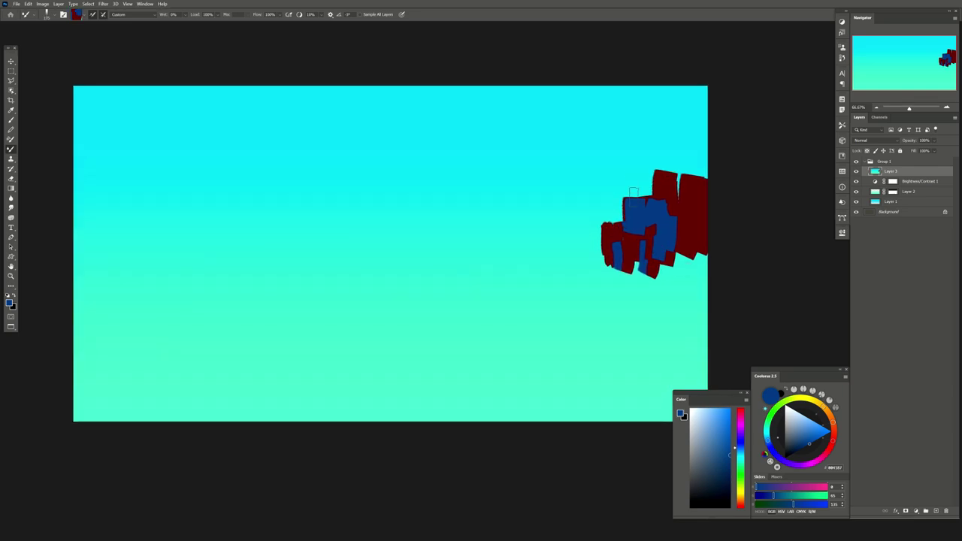
{"action": "mouse_move", "coordinate": [633, 193]}
{"action": "left_mouse_down"}
{"action": "mouse_move", "coordinate": [610, 211]}
{"action": "mouse_move", "coordinate": [601, 239]}
{"action": "left_mouse_up"}
{"action": "left_click_drag", "start_coordinate": [687, 216], "coordinate": [664, 225]}
{"action": "mouse_move", "coordinate": [599, 216]}
{"action": "left_mouse_down"}
{"action": "mouse_move", "coordinate": [579, 188]}
{"action": "mouse_move", "coordinate": [583, 210]}
{"action": "mouse_move", "coordinate": [530, 203]}
{"action": "mouse_move", "coordinate": [496, 184]}
{"action": "left_mouse_up"}
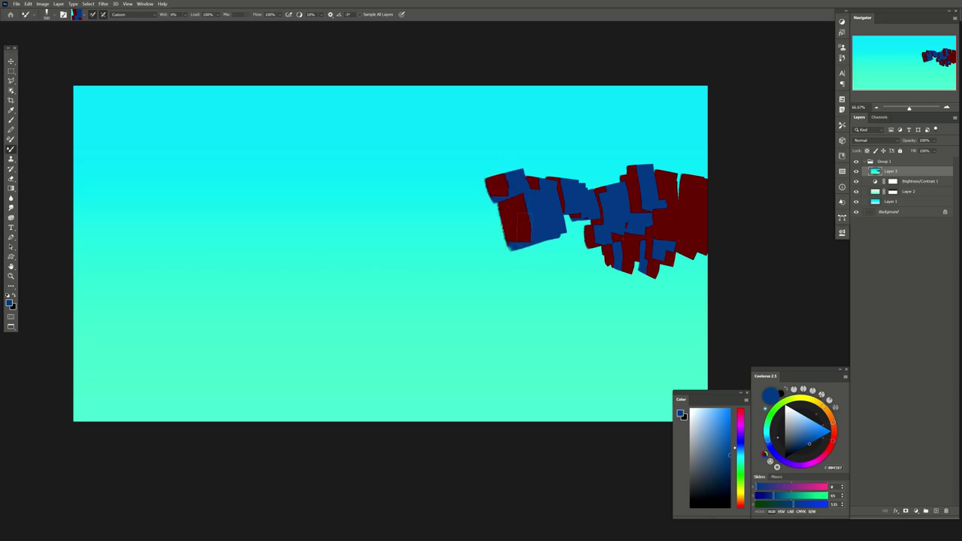
{"action": "mouse_move", "coordinate": [519, 225]}
{"action": "left_mouse_down"}
{"action": "mouse_move", "coordinate": [579, 248]}
{"action": "mouse_move", "coordinate": [451, 226]}
{"action": "mouse_move", "coordinate": [455, 252]}
{"action": "mouse_move", "coordinate": [529, 259]}
{"action": "mouse_move", "coordinate": [541, 248]}
{"action": "mouse_move", "coordinate": [614, 251]}
{"action": "mouse_move", "coordinate": [691, 267]}
{"action": "mouse_move", "coordinate": [714, 285]}
{"action": "mouse_move", "coordinate": [489, 229]}
{"action": "mouse_move", "coordinate": [458, 244]}
{"action": "mouse_move", "coordinate": [447, 265]}
{"action": "left_mouse_up"}
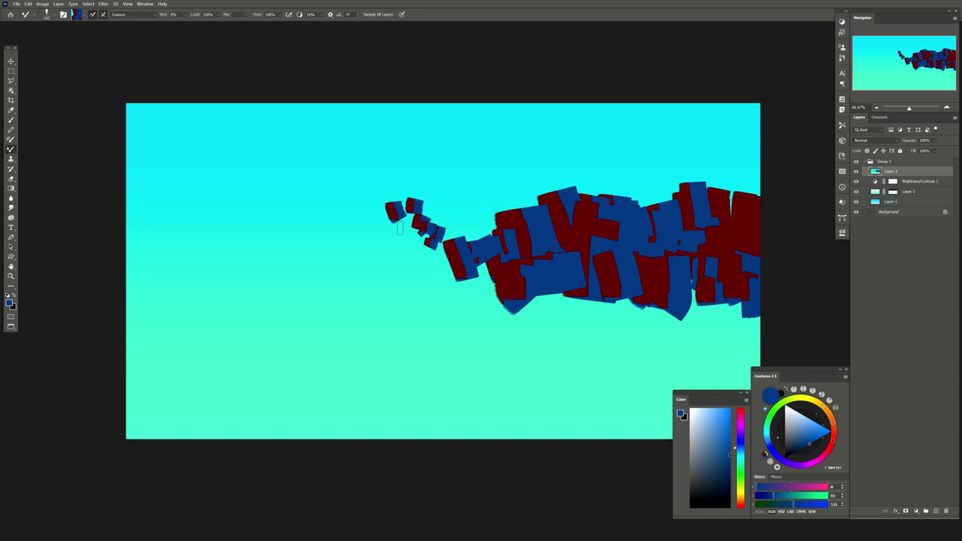
Build a larger block cluster on the left, reaching the left edge and filling the bottom-left
{"action": "left_click_drag", "start_coordinate": [389, 239], "coordinate": [417, 241]}
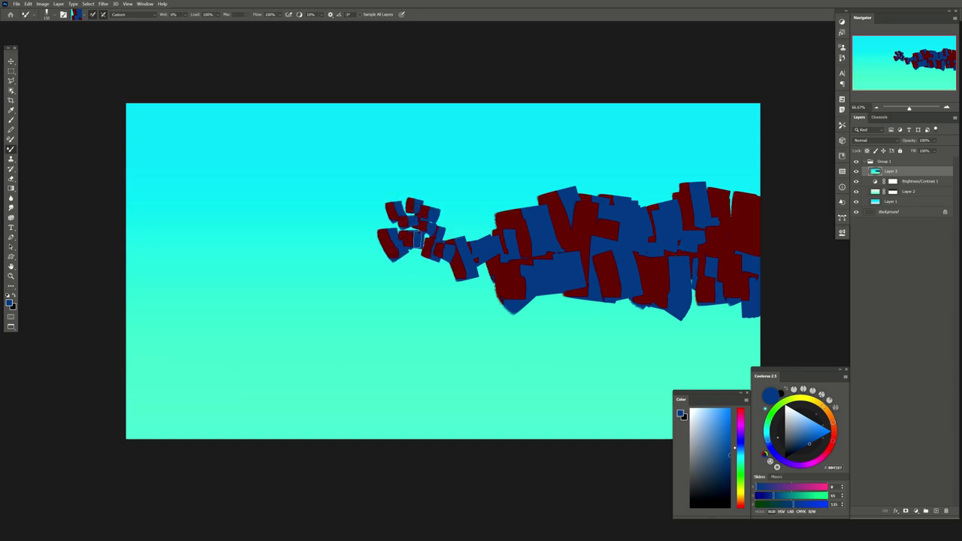
{"action": "mouse_move", "coordinate": [439, 282]}
{"action": "left_mouse_down"}
{"action": "mouse_move", "coordinate": [387, 267]}
{"action": "mouse_move", "coordinate": [477, 263]}
{"action": "mouse_move", "coordinate": [376, 263]}
{"action": "mouse_move", "coordinate": [350, 248]}
{"action": "mouse_move", "coordinate": [331, 286]}
{"action": "mouse_move", "coordinate": [301, 293]}
{"action": "mouse_move", "coordinate": [284, 278]}
{"action": "left_mouse_up"}
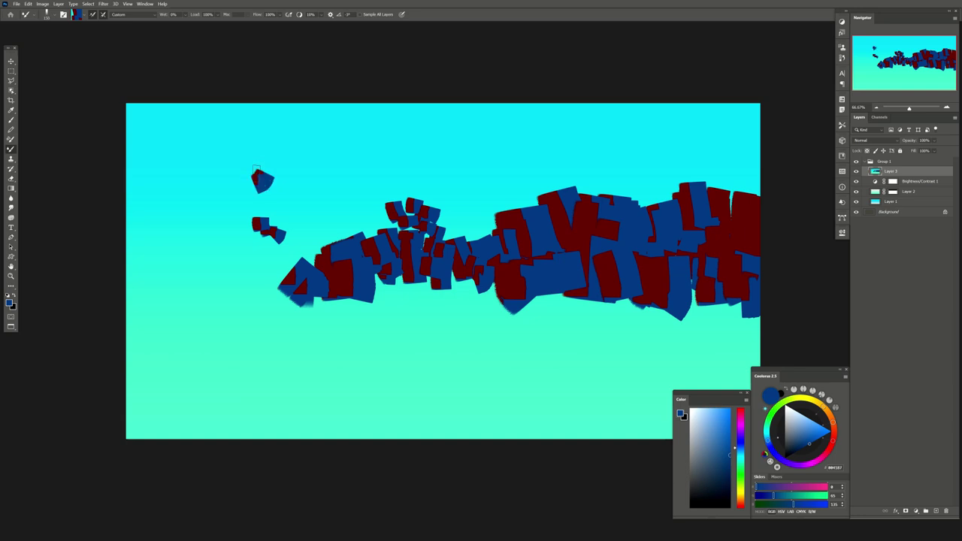
{"action": "mouse_move", "coordinate": [257, 170]}
{"action": "left_mouse_down"}
{"action": "mouse_move", "coordinate": [296, 241]}
{"action": "mouse_move", "coordinate": [248, 225]}
{"action": "mouse_move", "coordinate": [229, 240]}
{"action": "mouse_move", "coordinate": [218, 226]}
{"action": "mouse_move", "coordinate": [241, 263]}
{"action": "mouse_move", "coordinate": [278, 274]}
{"action": "mouse_move", "coordinate": [231, 195]}
{"action": "mouse_move", "coordinate": [218, 289]}
{"action": "mouse_move", "coordinate": [252, 289]}
{"action": "mouse_move", "coordinate": [259, 304]}
{"action": "mouse_move", "coordinate": [160, 272]}
{"action": "left_mouse_up"}
{"action": "left_click_drag", "start_coordinate": [151, 218], "coordinate": [129, 207]}
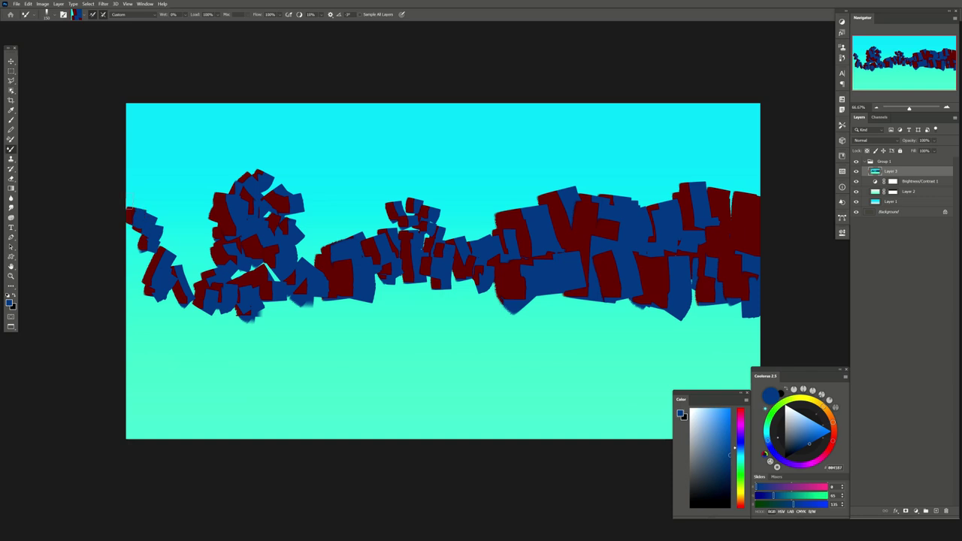
{"action": "mouse_move", "coordinate": [132, 256]}
{"action": "left_mouse_down"}
{"action": "mouse_move", "coordinate": [191, 289]}
{"action": "mouse_move", "coordinate": [135, 293]}
{"action": "mouse_move", "coordinate": [222, 320]}
{"action": "mouse_move", "coordinate": [260, 301]}
{"action": "mouse_move", "coordinate": [399, 281]}
{"action": "mouse_move", "coordinate": [430, 298]}
{"action": "mouse_move", "coordinate": [455, 295]}
{"action": "mouse_move", "coordinate": [421, 300]}
{"action": "left_mouse_up"}
Free-transform the block band, stretching its right edge past the canvas and shifting it right
{"action": "key", "text": "ctrl+t"}
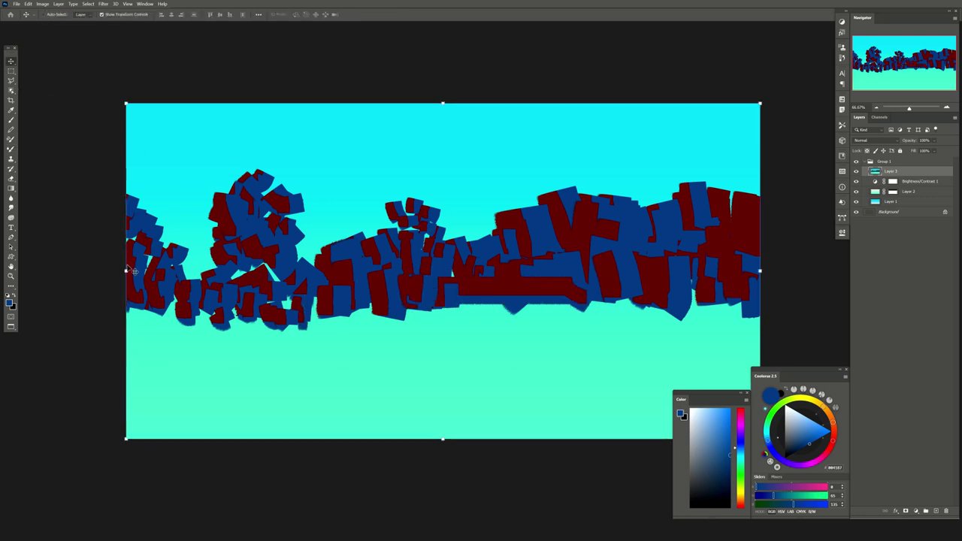
{"action": "left_click_drag", "start_coordinate": [126, 271], "coordinate": [157, 270]}
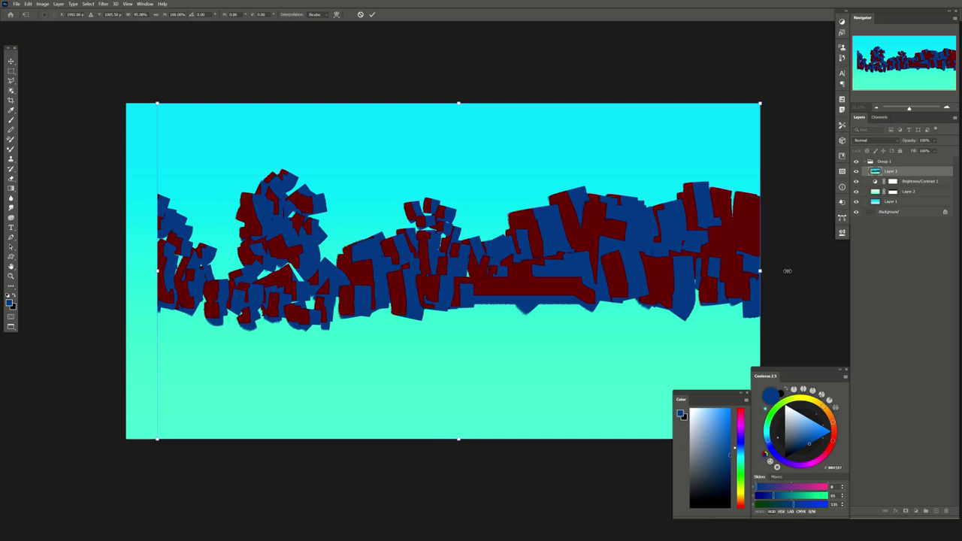
{"action": "left_click_drag", "start_coordinate": [787, 270], "coordinate": [816, 263]}
{"action": "left_click_drag", "start_coordinate": [257, 219], "coordinate": [276, 218]}
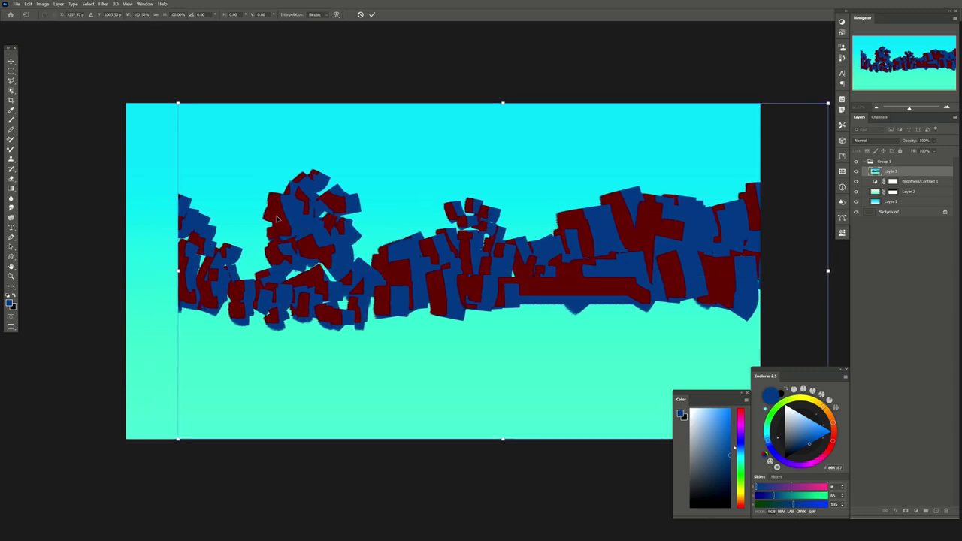
{"action": "key", "text": "Return"}
Repaint the band's left edge and lower-left with fresh Mixer Brush blocks
{"action": "key", "text": "b"}
{"action": "left_click_drag", "start_coordinate": [181, 226], "coordinate": [128, 225]}
{"action": "mouse_move", "coordinate": [149, 278]}
{"action": "left_mouse_down"}
{"action": "mouse_move", "coordinate": [135, 289]}
{"action": "mouse_move", "coordinate": [169, 300]}
{"action": "mouse_move", "coordinate": [229, 288]}
{"action": "left_mouse_up"}
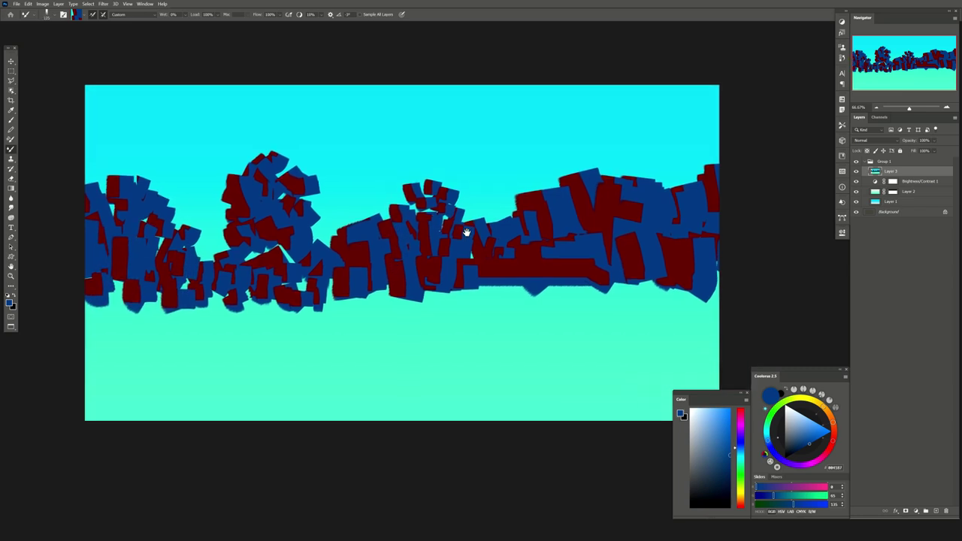
{"action": "left_click_drag", "start_coordinate": [433, 291], "coordinate": [392, 273]}
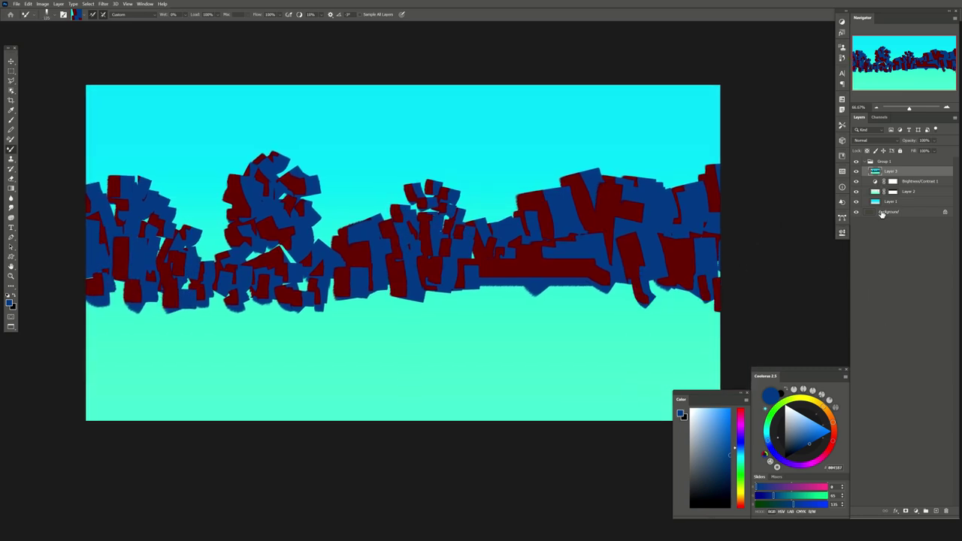
On a new layer, paint large trunk-and-branch block strokes below the tree band
{"action": "left_click", "coordinate": [936, 511]}
{"action": "mouse_move", "coordinate": [593, 312]}
{"action": "left_mouse_down"}
{"action": "mouse_move", "coordinate": [563, 264]}
{"action": "mouse_move", "coordinate": [594, 295]}
{"action": "mouse_move", "coordinate": [562, 312]}
{"action": "left_mouse_up"}
{"action": "left_click_drag", "start_coordinate": [526, 259], "coordinate": [511, 304]}
{"action": "left_click_drag", "start_coordinate": [511, 250], "coordinate": [517, 361]}
{"action": "left_click_drag", "start_coordinate": [458, 263], "coordinate": [454, 331]}
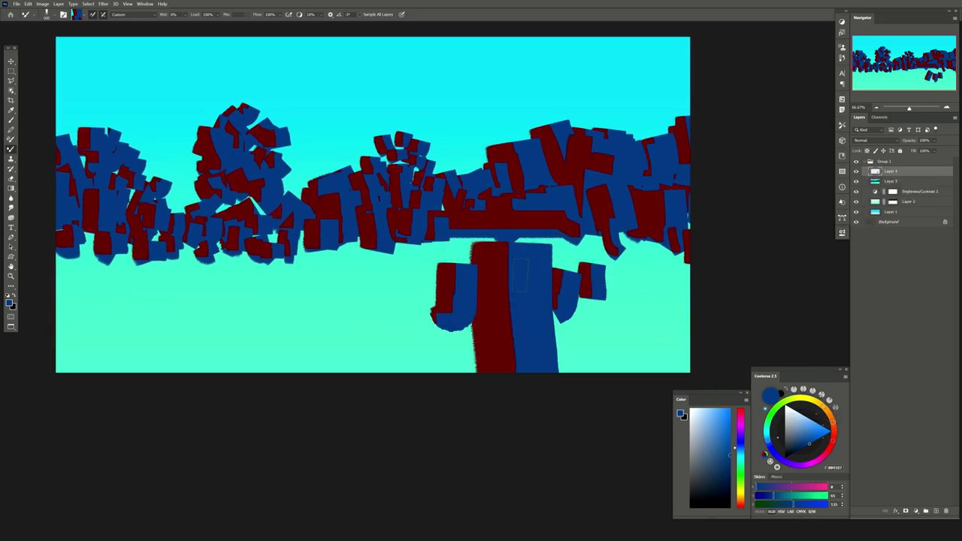
{"action": "left_click_drag", "start_coordinate": [434, 274], "coordinate": [436, 330]}
{"action": "mouse_move", "coordinate": [579, 259]}
{"action": "left_mouse_down"}
{"action": "mouse_move", "coordinate": [601, 314]}
{"action": "mouse_move", "coordinate": [642, 300]}
{"action": "mouse_move", "coordinate": [648, 345]}
{"action": "left_mouse_up"}
{"action": "left_click_drag", "start_coordinate": [552, 316], "coordinate": [541, 369]}
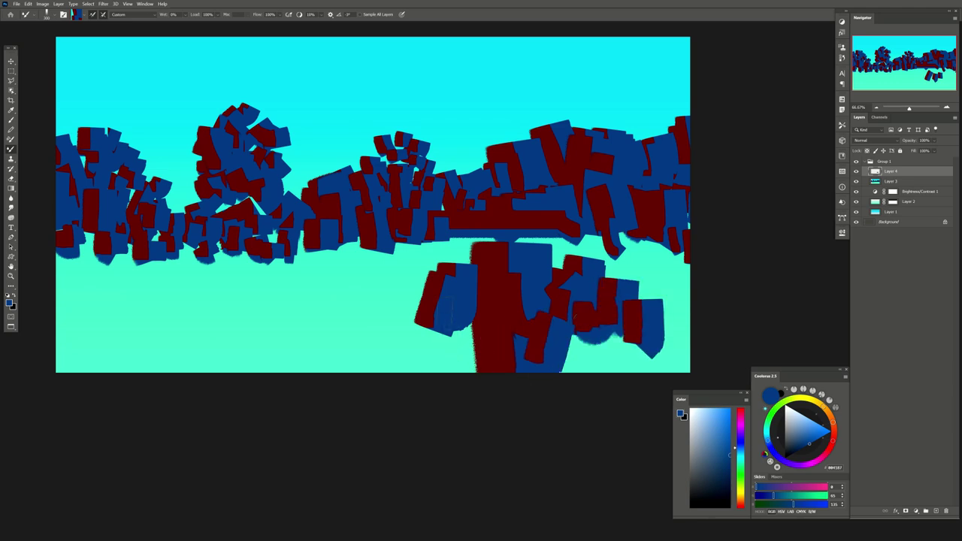
{"action": "mouse_move", "coordinate": [458, 320]}
{"action": "left_mouse_down"}
{"action": "mouse_move", "coordinate": [421, 376]}
{"action": "mouse_move", "coordinate": [421, 361]}
{"action": "left_mouse_up"}
Transform the lower strokes into a receding ground plane
{"action": "key", "text": "ctrl+t"}
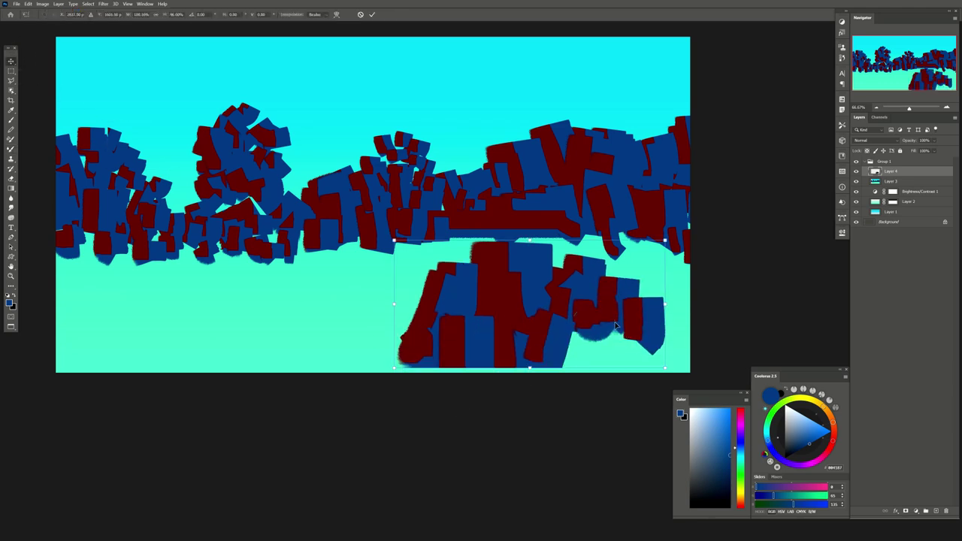
{"action": "right_click", "coordinate": [665, 370]}
{"action": "key", "text": "Escape"}
{"action": "left_click_drag", "start_coordinate": [665, 371], "coordinate": [741, 301]}
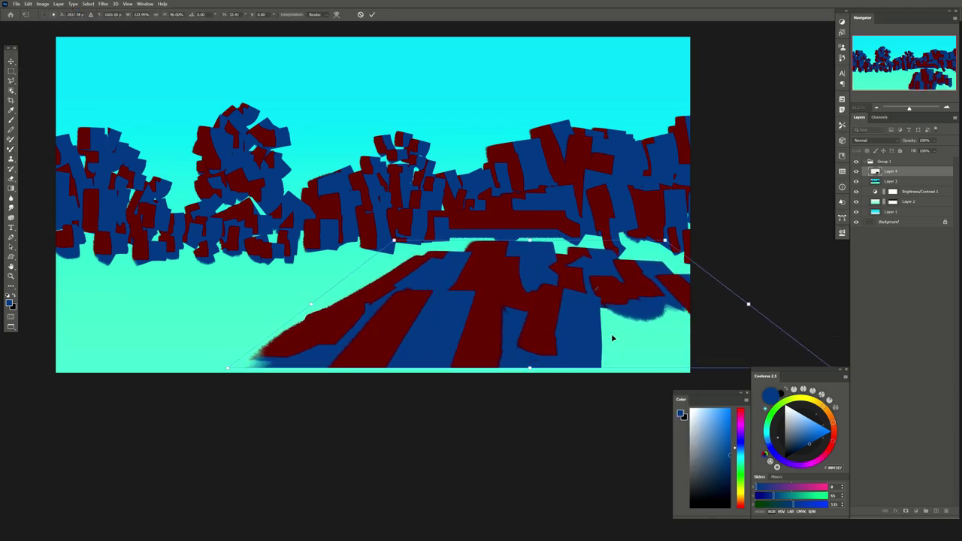
{"action": "key", "text": "Return"}
{"action": "left_click_drag", "start_coordinate": [347, 260], "coordinate": [521, 302]}
Distort the ground's bottom-left corner far outward, then duplicate it as a thin squashed strip at left
{"action": "right_click", "coordinate": [501, 289]}
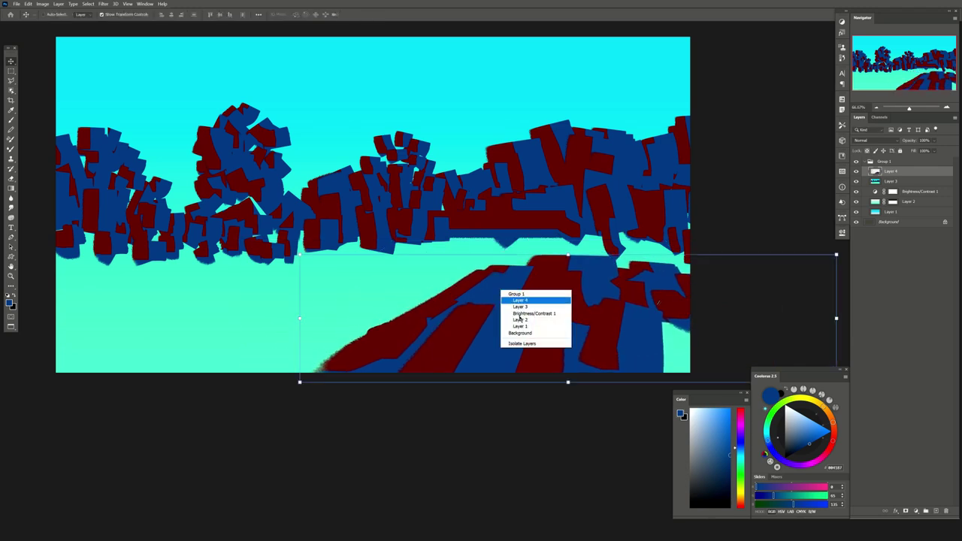
{"action": "left_click", "coordinate": [311, 257]}
{"action": "right_click", "coordinate": [467, 309]}
{"action": "left_click", "coordinate": [475, 342]}
{"action": "left_click_drag", "start_coordinate": [305, 381], "coordinate": [80, 420]}
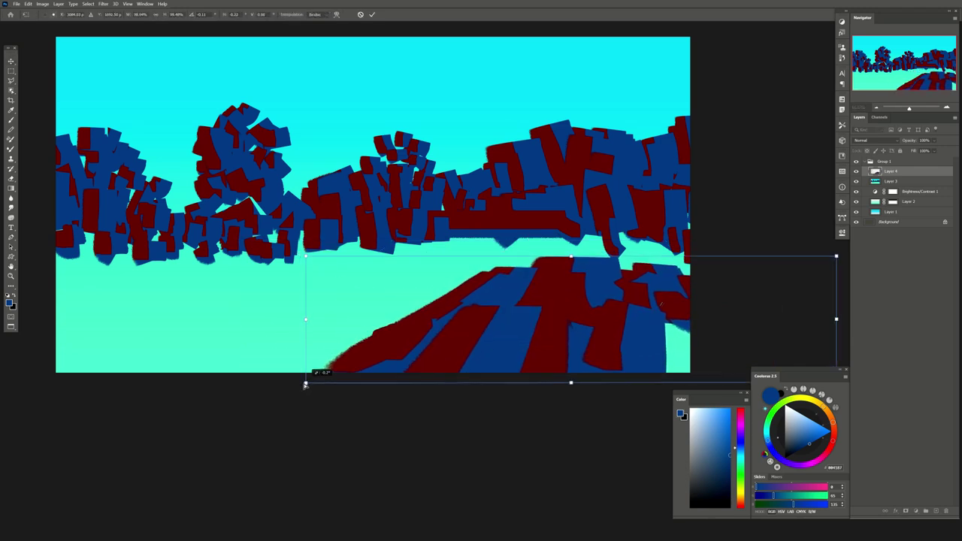
{"action": "key", "text": "Return"}
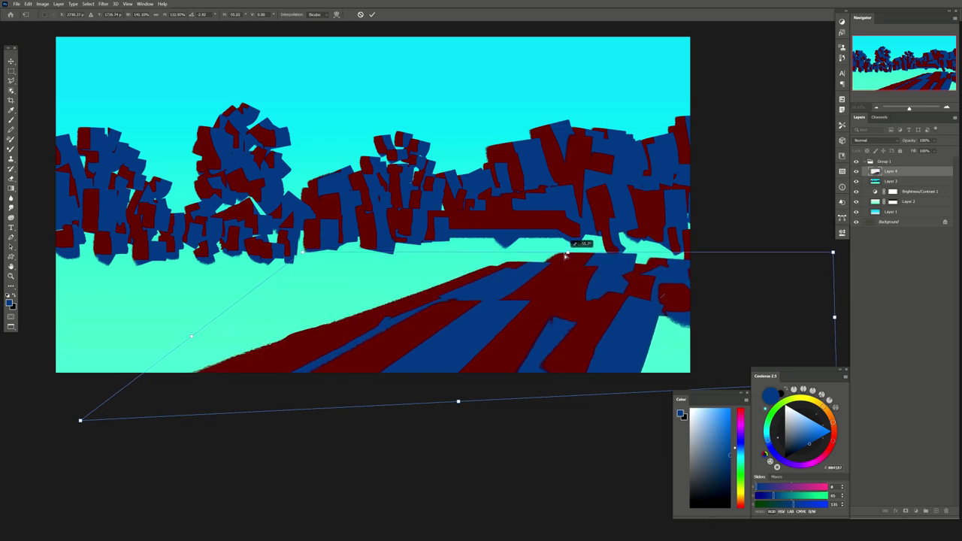
{"action": "key", "text": "ctrl+j"}
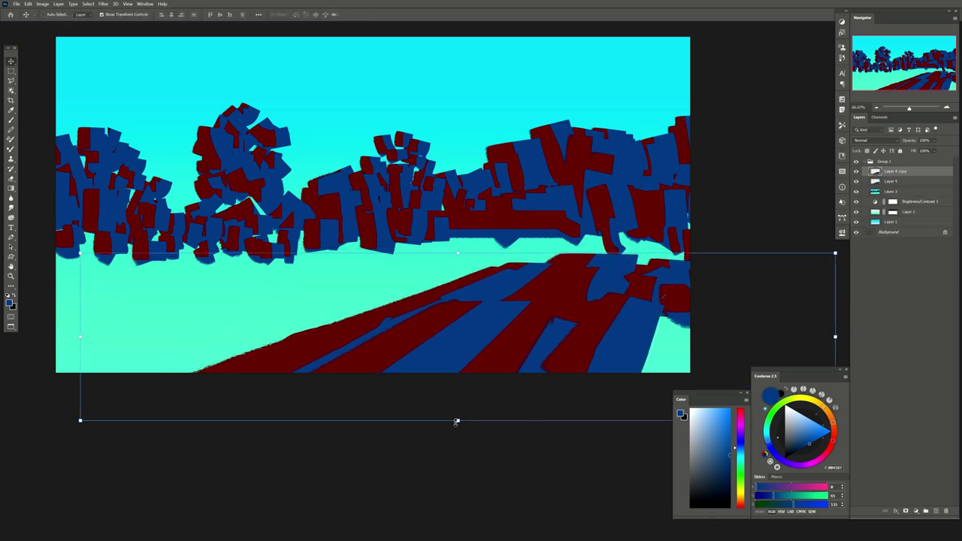
{"action": "left_click_drag", "start_coordinate": [457, 421], "coordinate": [172, 302]}
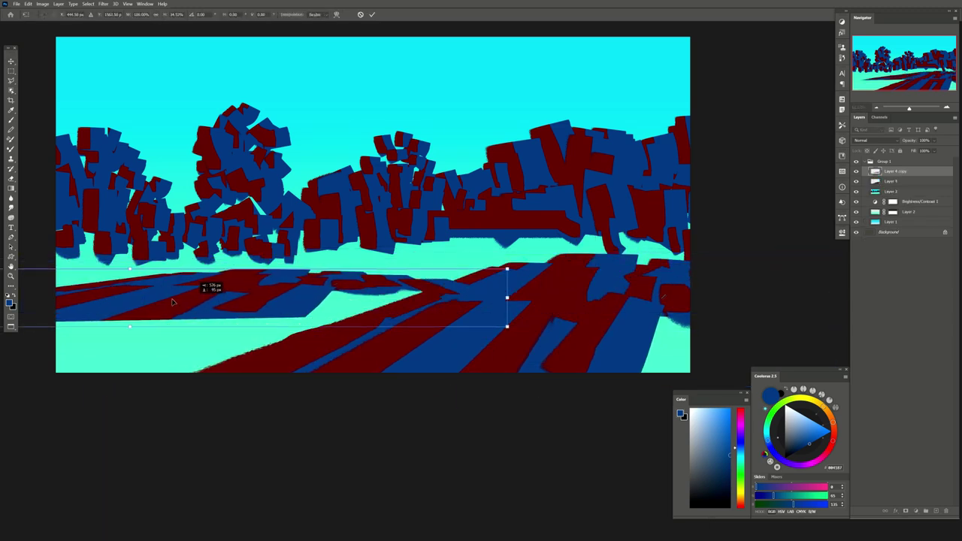
Commit the strip, erase its edges softly into the ground, and mirror the view horizontally
{"action": "key", "text": "Return"}
{"action": "key", "text": "b"}
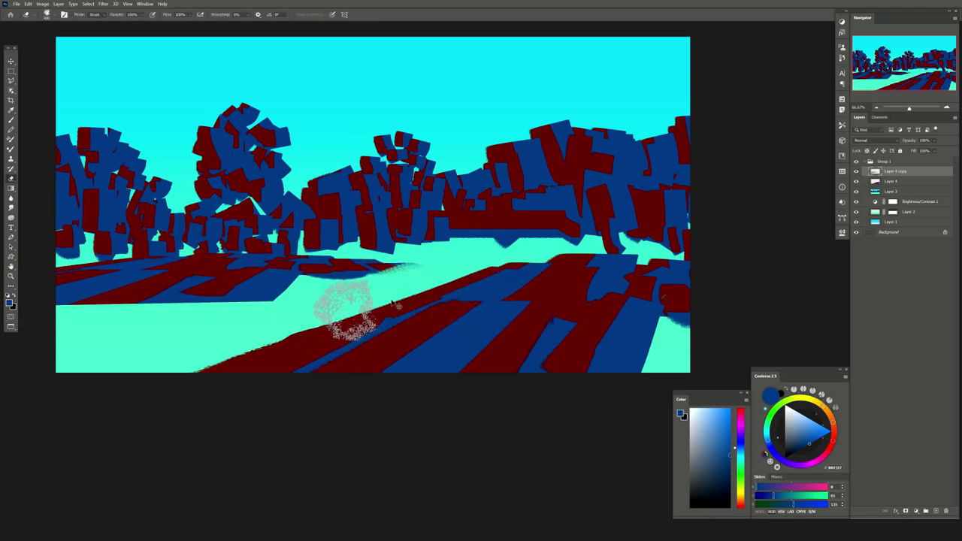
{"action": "left_click_drag", "start_coordinate": [390, 290], "coordinate": [87, 357]}
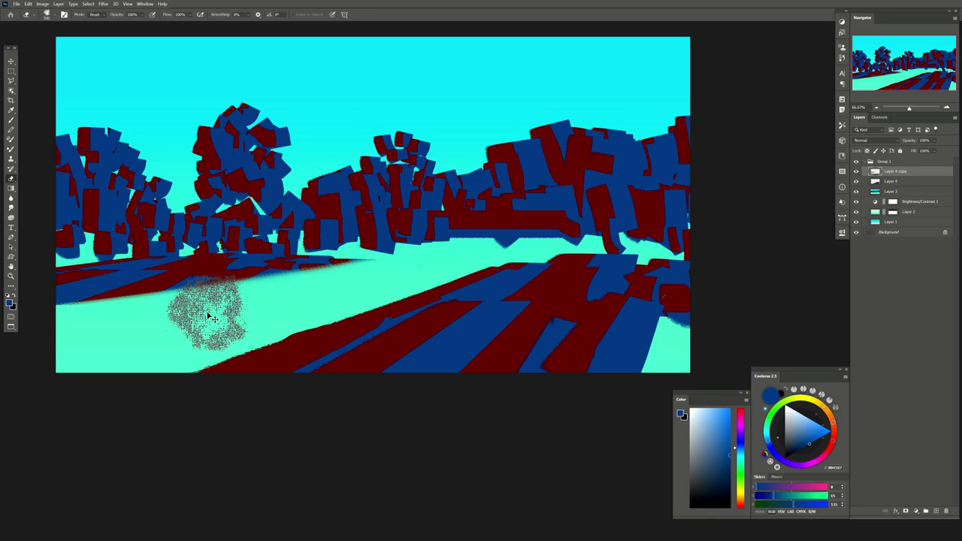
{"action": "key", "text": "ctrl+shift+h"}
{"action": "left_click_drag", "start_coordinate": [257, 219], "coordinate": [303, 226]}
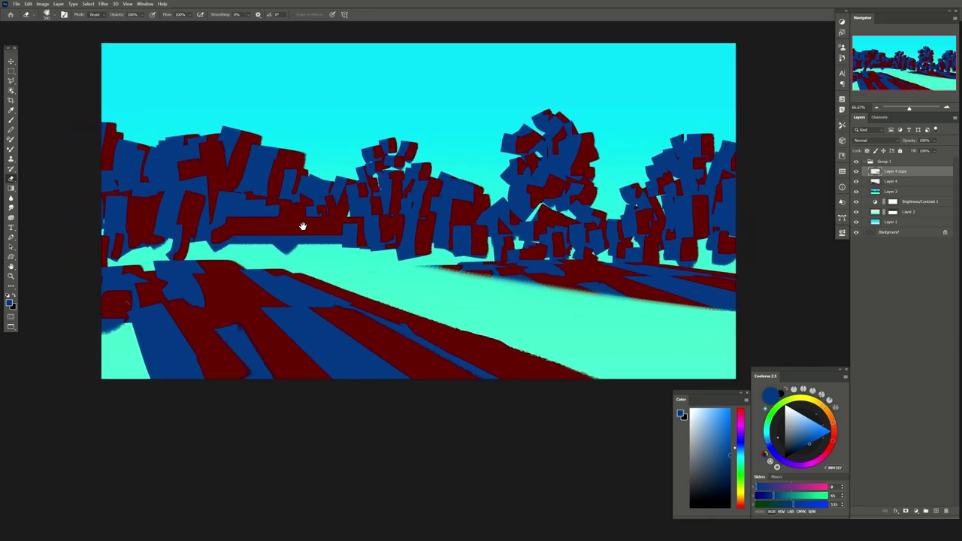
Check Layer 3 by toggling its visibility, then add Layer 5 above the trees layer
{"action": "left_click", "coordinate": [898, 191]}
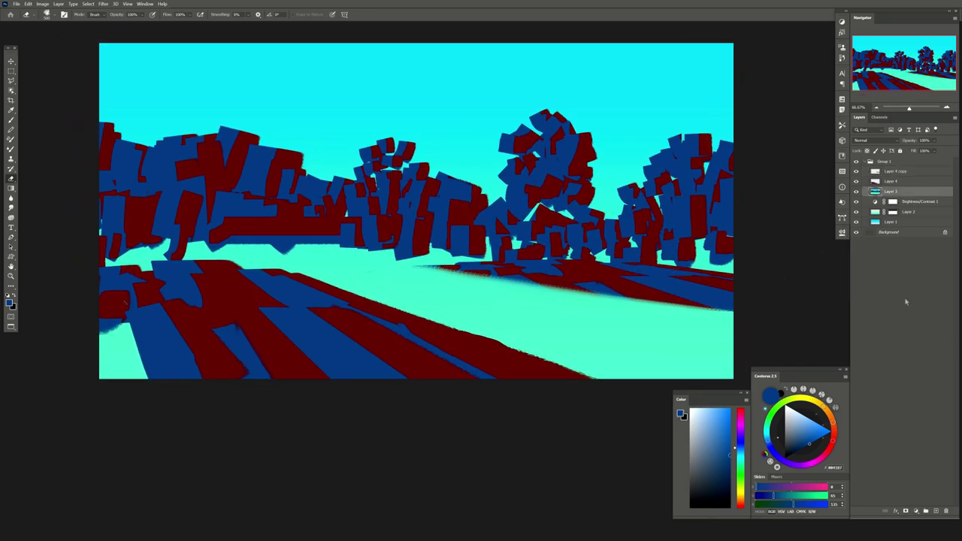
{"action": "left_click", "coordinate": [855, 191]}
{"action": "left_click", "coordinate": [855, 192]}
{"action": "left_click", "coordinate": [910, 202]}
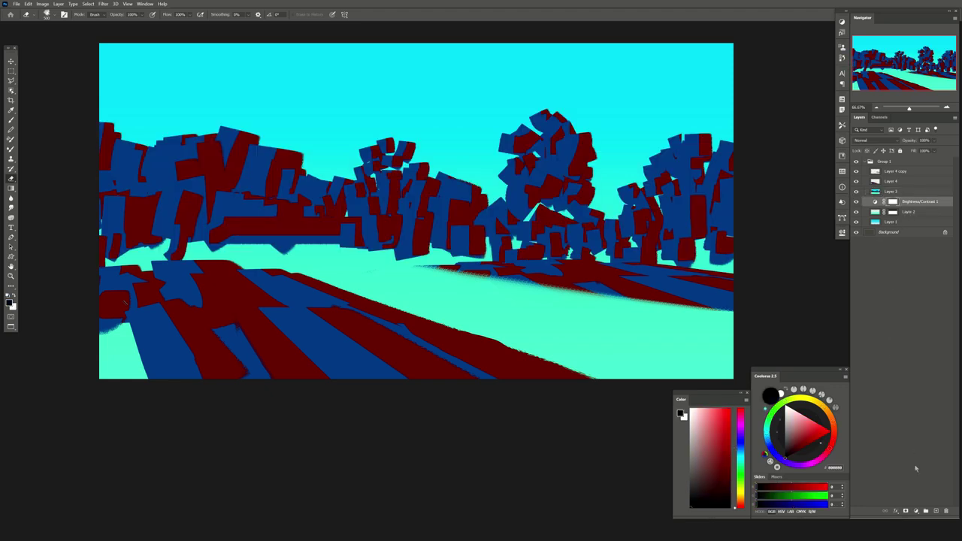
{"action": "left_click", "coordinate": [936, 511]}
{"action": "left_click_drag", "start_coordinate": [890, 201], "coordinate": [891, 188]}
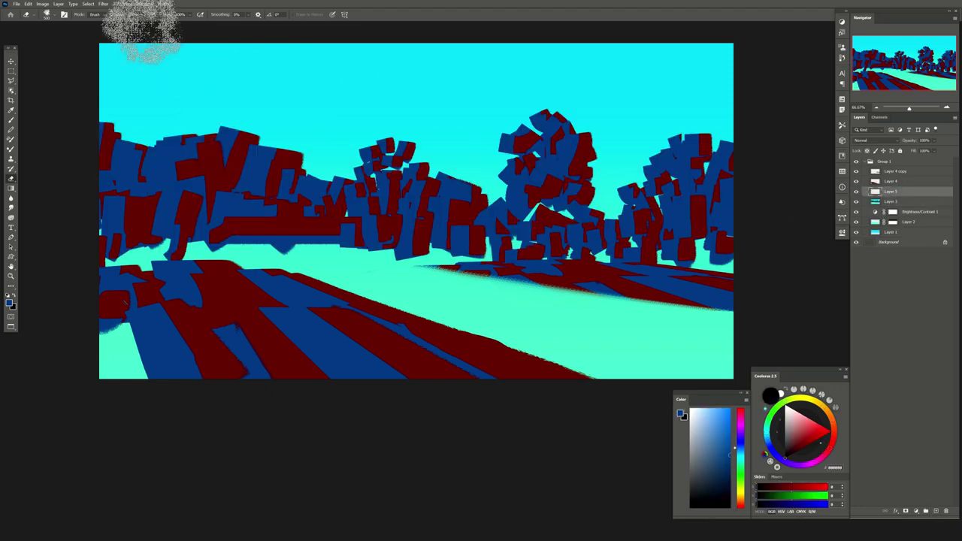
Select the sky with Color Range by sampling the cyan
{"action": "left_click", "coordinate": [88, 4]}
{"action": "left_click", "coordinate": [113, 73]}
{"action": "left_click", "coordinate": [352, 82]}
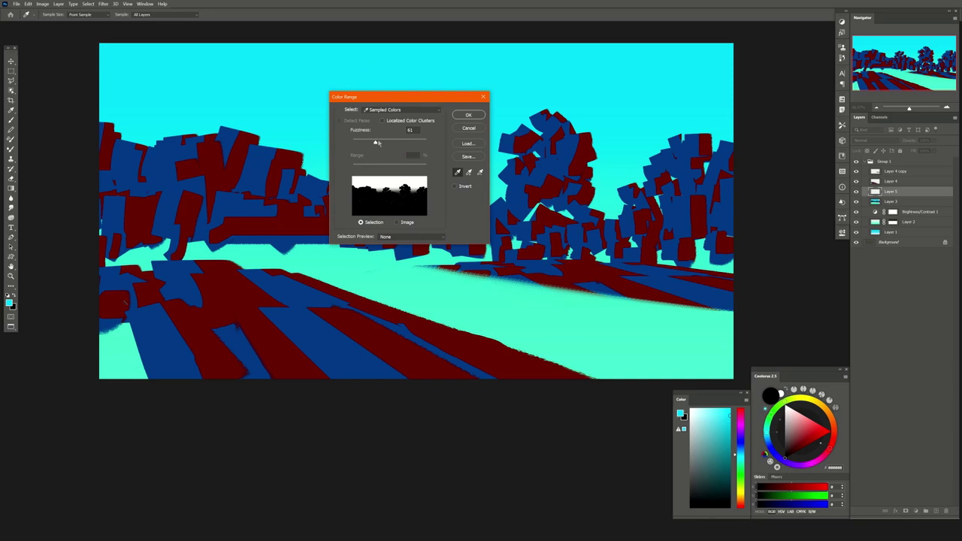
{"action": "key", "text": "Return"}
Paint white block clouds around the central tree and in the upper-right sky
{"action": "key", "text": "b"}
{"action": "key", "text": "d"}
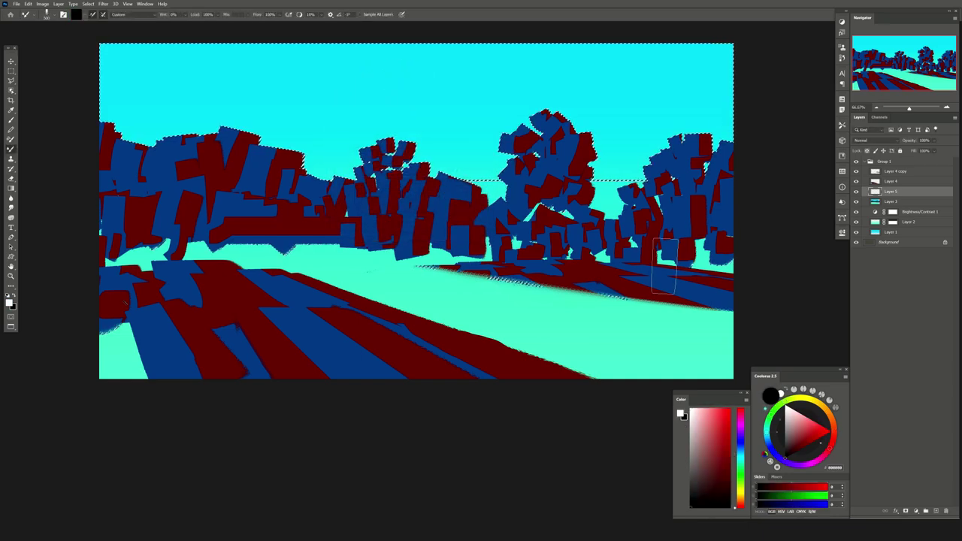
{"action": "key", "text": "x"}
{"action": "left_click_drag", "start_coordinate": [394, 168], "coordinate": [397, 183]}
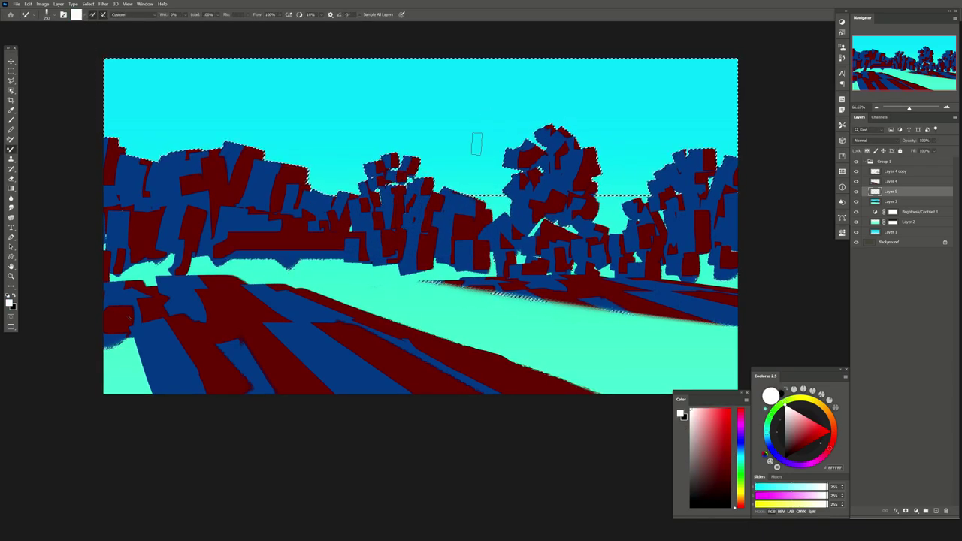
{"action": "mouse_move", "coordinate": [516, 139]}
{"action": "left_mouse_down"}
{"action": "mouse_move", "coordinate": [505, 123]}
{"action": "mouse_move", "coordinate": [526, 108]}
{"action": "mouse_move", "coordinate": [569, 111]}
{"action": "mouse_move", "coordinate": [631, 139]}
{"action": "mouse_move", "coordinate": [661, 135]}
{"action": "left_mouse_up"}
{"action": "mouse_move", "coordinate": [673, 51]}
{"action": "left_mouse_down"}
{"action": "mouse_move", "coordinate": [676, 136]}
{"action": "mouse_move", "coordinate": [714, 105]}
{"action": "left_mouse_up"}
{"action": "mouse_move", "coordinate": [445, 149]}
{"action": "left_mouse_down"}
{"action": "mouse_move", "coordinate": [473, 180]}
{"action": "mouse_move", "coordinate": [499, 166]}
{"action": "left_mouse_up"}
{"action": "mouse_move", "coordinate": [321, 160]}
{"action": "left_mouse_down"}
{"action": "mouse_move", "coordinate": [372, 135]}
{"action": "mouse_move", "coordinate": [289, 138]}
{"action": "mouse_move", "coordinate": [251, 109]}
{"action": "mouse_move", "coordinate": [222, 124]}
{"action": "mouse_move", "coordinate": [218, 106]}
{"action": "mouse_move", "coordinate": [150, 127]}
{"action": "mouse_move", "coordinate": [120, 87]}
{"action": "left_mouse_up"}
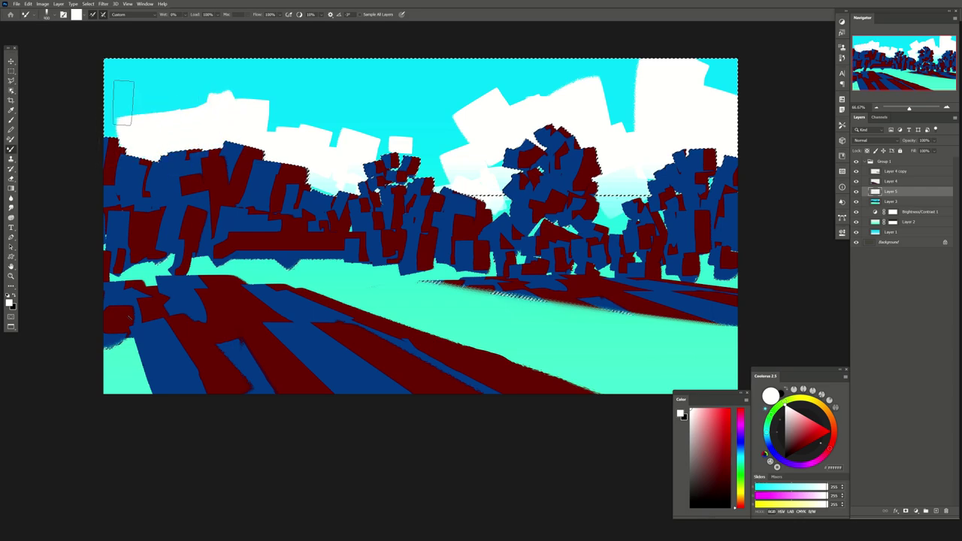
Extend the left cloud and paint a long white streak along the top of the sky
{"action": "key", "text": "e"}
{"action": "left_click", "coordinate": [47, 14]}
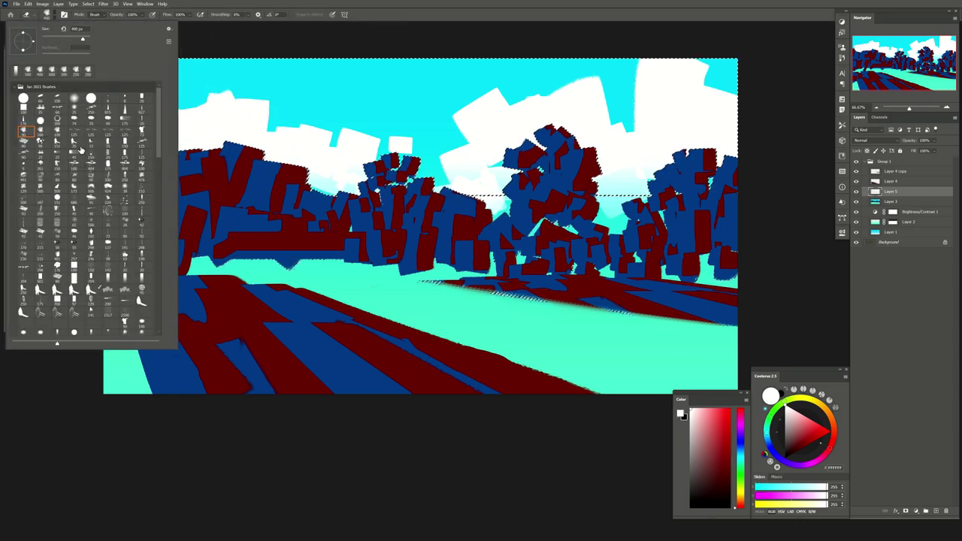
{"action": "key", "text": "Escape"}
{"action": "key", "text": "b"}
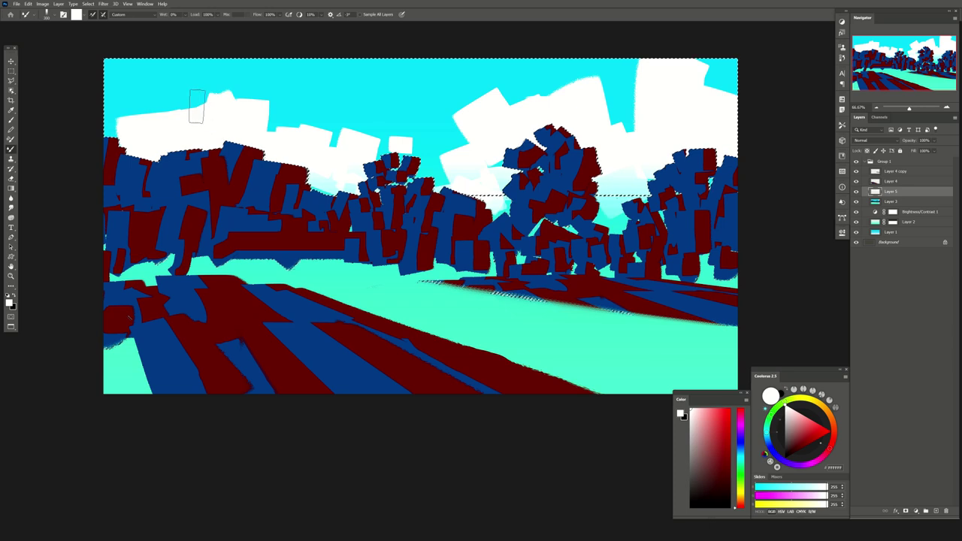
{"action": "left_click_drag", "start_coordinate": [196, 106], "coordinate": [154, 113]}
{"action": "left_click_drag", "start_coordinate": [320, 107], "coordinate": [299, 109]}
{"action": "key", "text": "ctrl+z"}
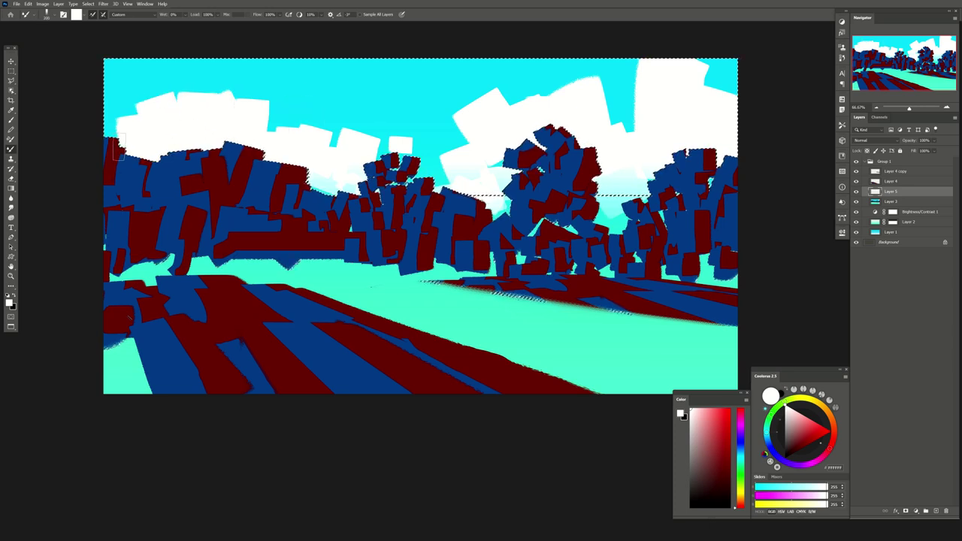
{"action": "mouse_move", "coordinate": [59, 69]}
{"action": "left_mouse_down"}
{"action": "mouse_move", "coordinate": [396, 90]}
{"action": "mouse_move", "coordinate": [455, 67]}
{"action": "mouse_move", "coordinate": [507, 65]}
{"action": "mouse_move", "coordinate": [408, 94]}
{"action": "left_mouse_up"}
Erase the top white streaks into thin broken wisps, then deselect and unmirror the view
{"action": "key", "text": "e"}
{"action": "left_click_drag", "start_coordinate": [488, 61], "coordinate": [379, 105]}
{"action": "left_click_drag", "start_coordinate": [435, 72], "coordinate": [336, 111]}
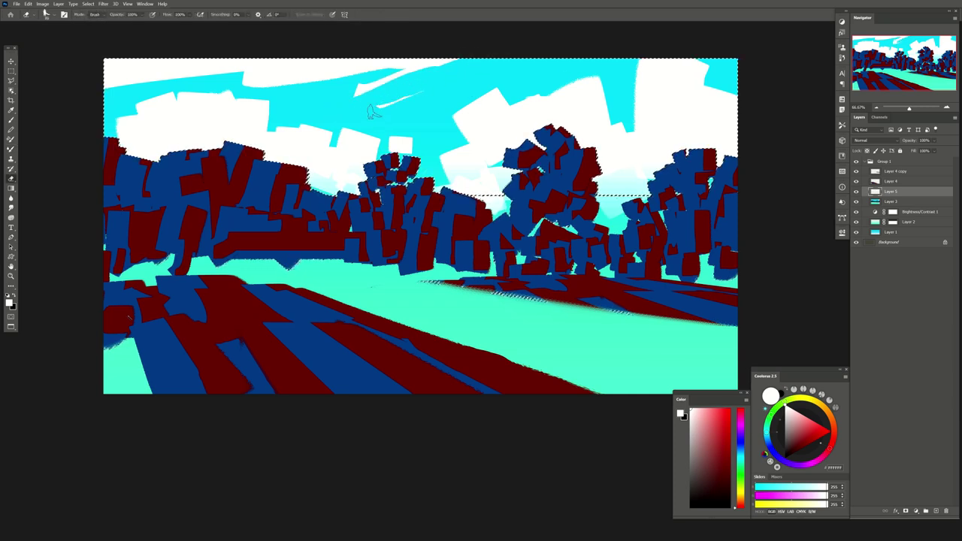
{"action": "left_click_drag", "start_coordinate": [331, 75], "coordinate": [105, 78]}
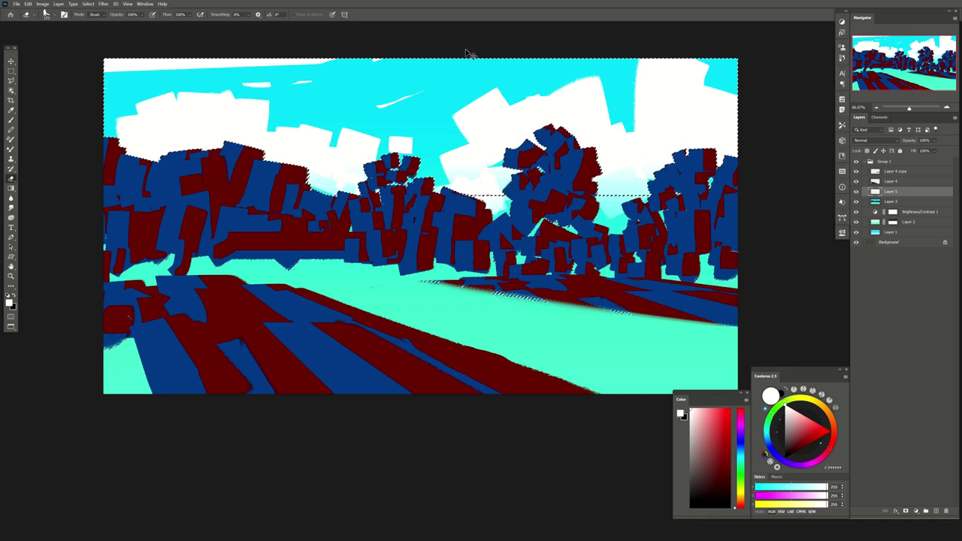
{"action": "key", "text": "ctrl+d"}
{"action": "key", "text": "h"}
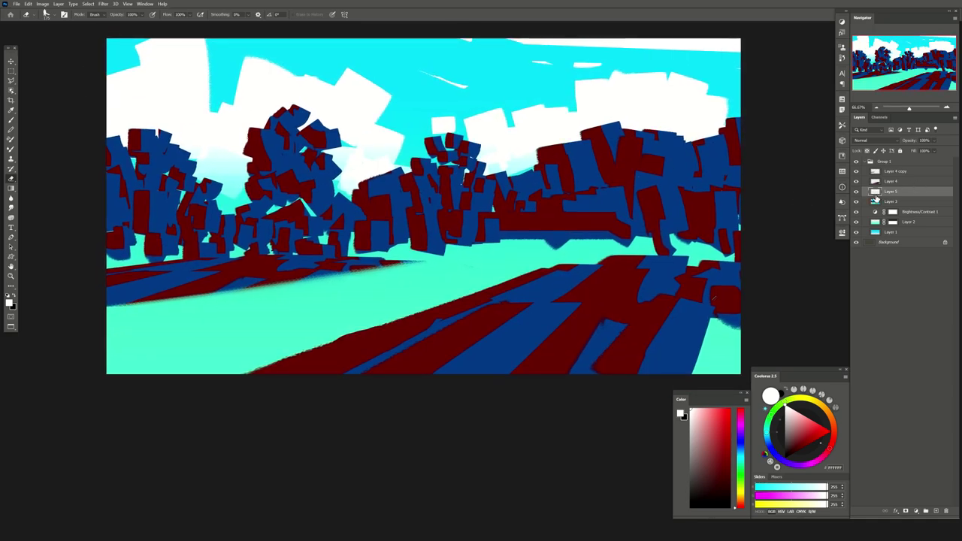
Select the dark red trees by Color Range into a masked group with a new layer inside
{"action": "left_click", "coordinate": [936, 511]}
{"action": "key", "text": "ctrl+shift+bracketright"}
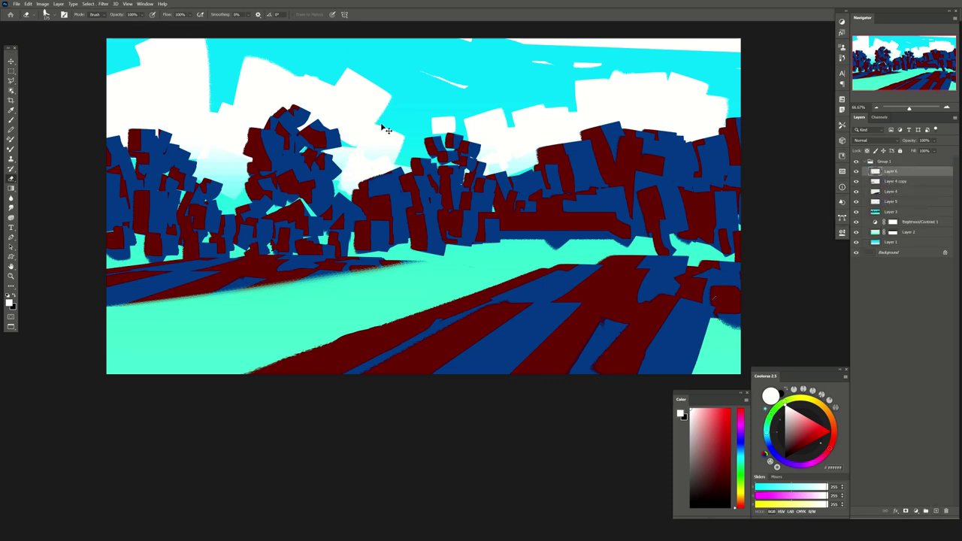
{"action": "left_click", "coordinate": [88, 3]}
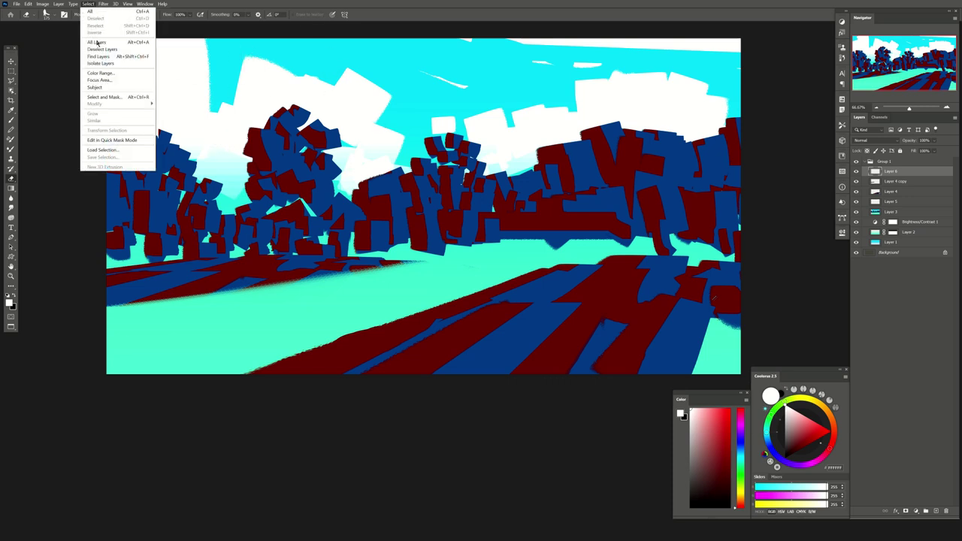
{"action": "left_click", "coordinate": [113, 73]}
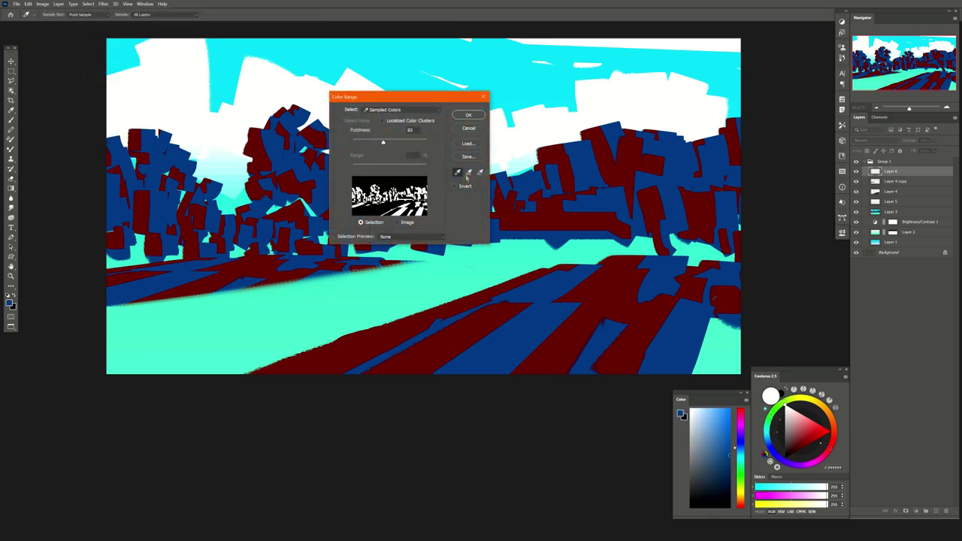
{"action": "left_click", "coordinate": [550, 160]}
{"action": "key", "text": "Return"}
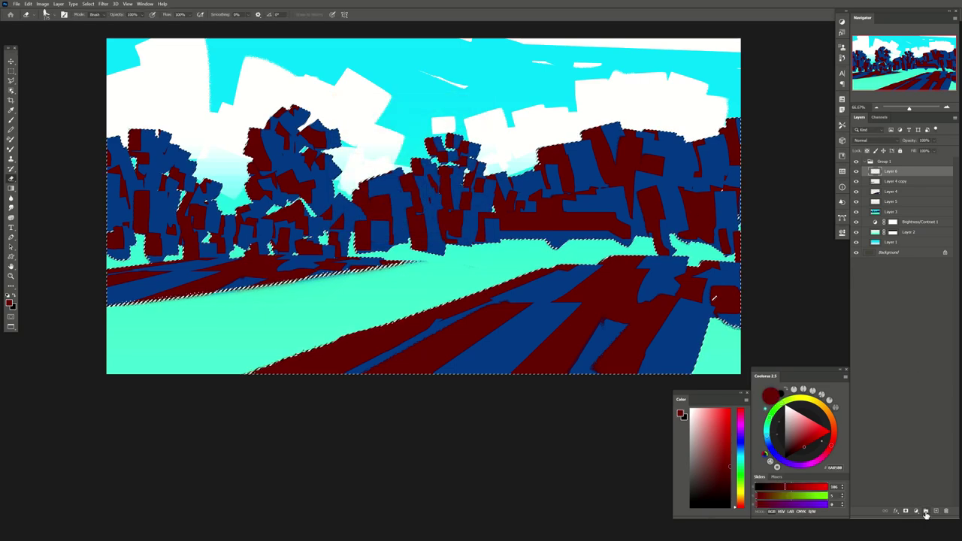
{"action": "left_click", "coordinate": [907, 511]}
{"action": "key", "text": "b"}
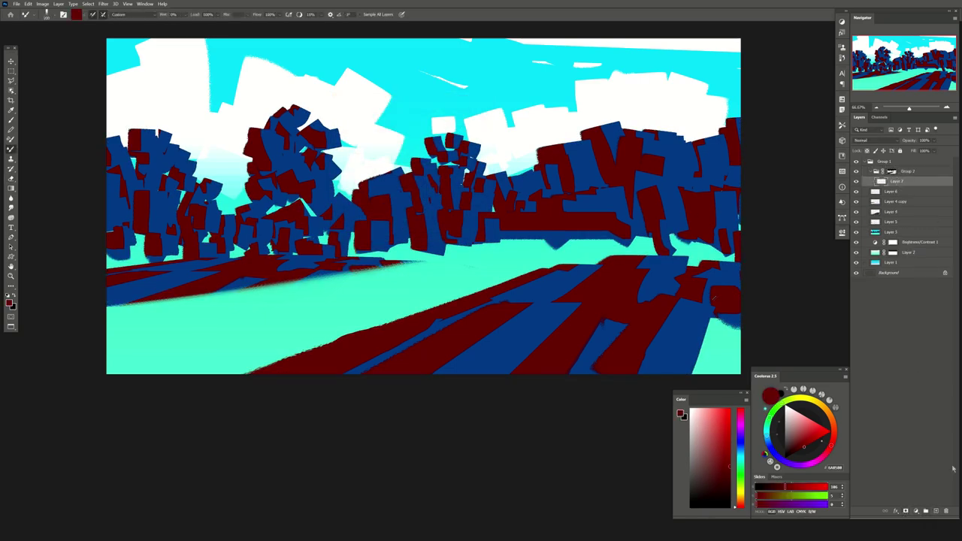
{"action": "key", "text": "ctrl+shift+n"}
{"action": "key", "text": "Escape"}
Pick a dark green with the Mixer Brush and paint first strokes on the right trees
{"action": "left_click_drag", "start_coordinate": [802, 336], "coordinate": [793, 345]}
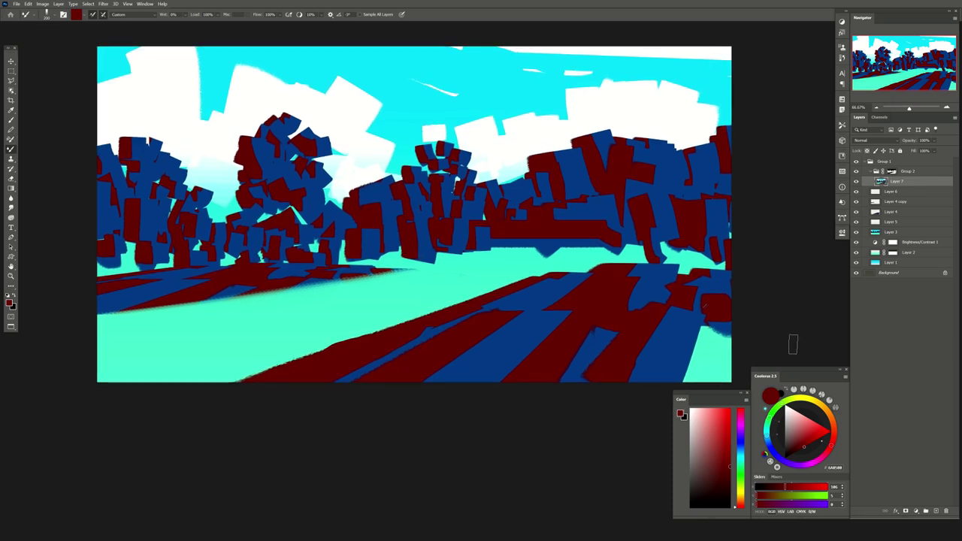
{"action": "left_click", "coordinate": [776, 412]}
{"action": "left_click", "coordinate": [775, 410]}
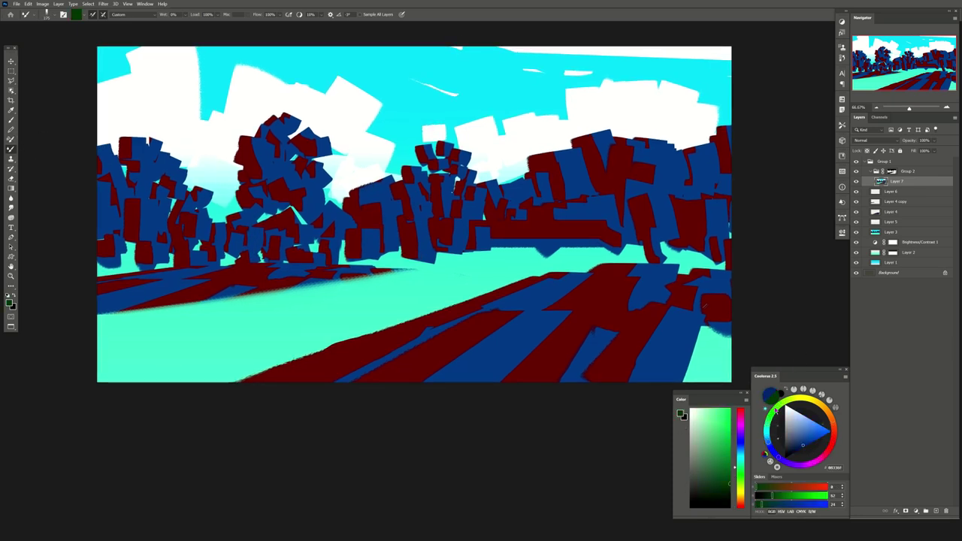
{"action": "left_click", "coordinate": [776, 410]}
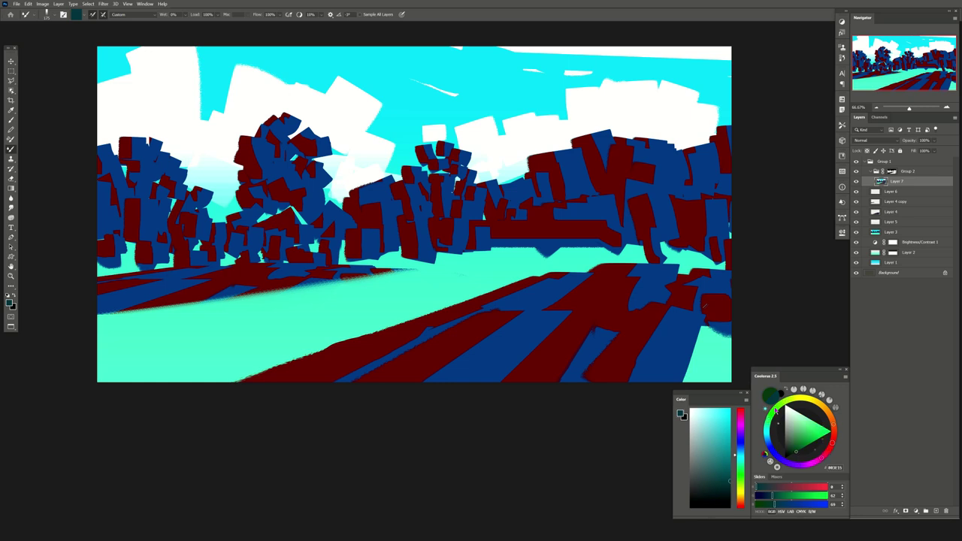
{"action": "left_click", "coordinate": [775, 410]}
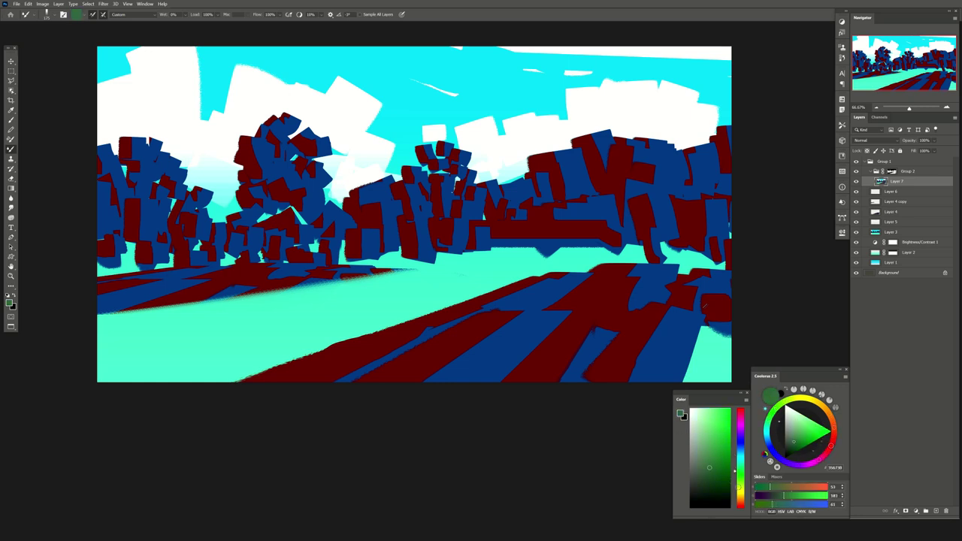
{"action": "left_click", "coordinate": [709, 471]}
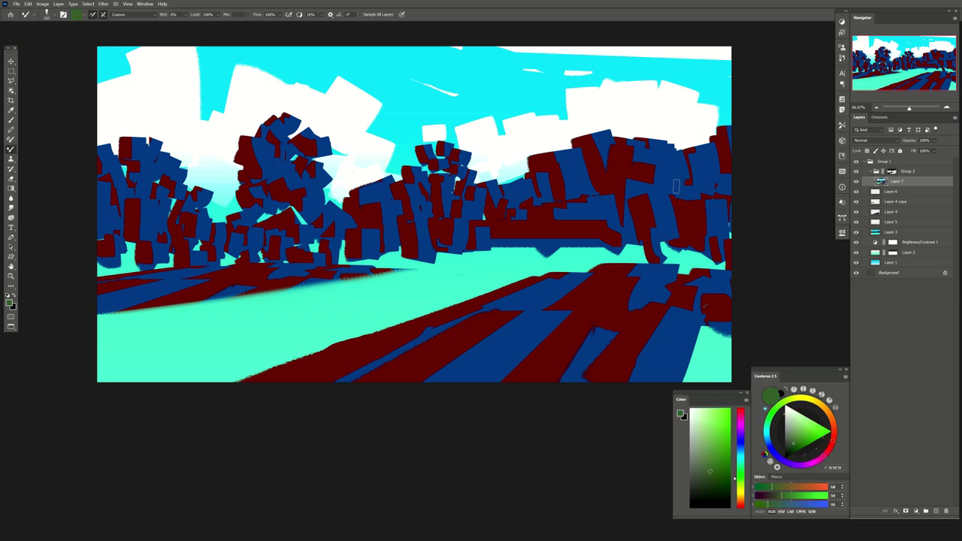
{"action": "left_click_drag", "start_coordinate": [676, 188], "coordinate": [651, 149]}
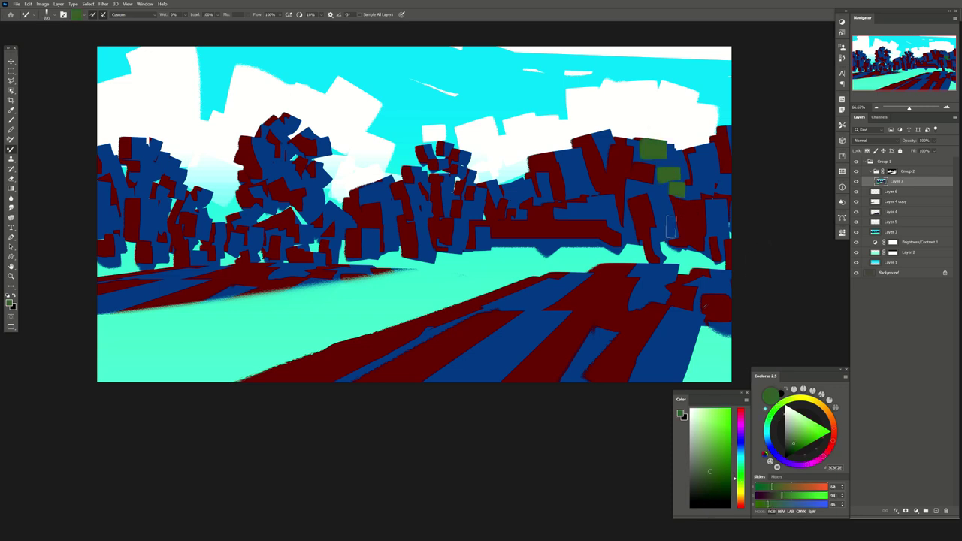
Paint brighter, more saturated green blocks over the right trees
{"action": "left_click", "coordinate": [795, 446]}
{"action": "left_click", "coordinate": [796, 446]}
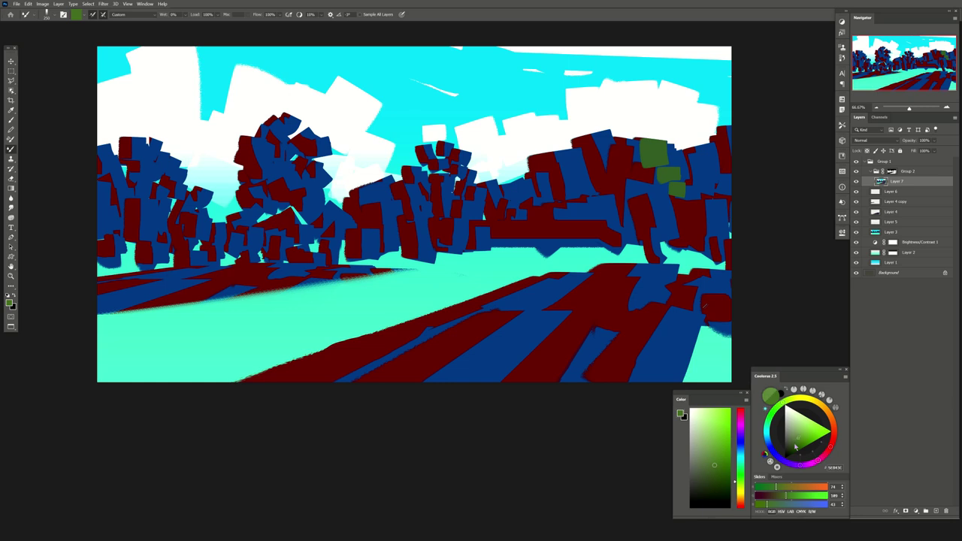
{"action": "left_click", "coordinate": [800, 436]}
{"action": "left_click_drag", "start_coordinate": [673, 150], "coordinate": [639, 188]}
{"action": "mouse_move", "coordinate": [623, 150]}
{"action": "left_mouse_down"}
{"action": "mouse_move", "coordinate": [651, 197]}
{"action": "mouse_move", "coordinate": [635, 158]}
{"action": "mouse_move", "coordinate": [668, 205]}
{"action": "mouse_move", "coordinate": [695, 220]}
{"action": "mouse_move", "coordinate": [710, 120]}
{"action": "mouse_move", "coordinate": [717, 206]}
{"action": "left_mouse_up"}
Extend dark green foliage blocks from the right trees across the middle and left trees
{"action": "left_click_drag", "start_coordinate": [669, 150], "coordinate": [707, 206]}
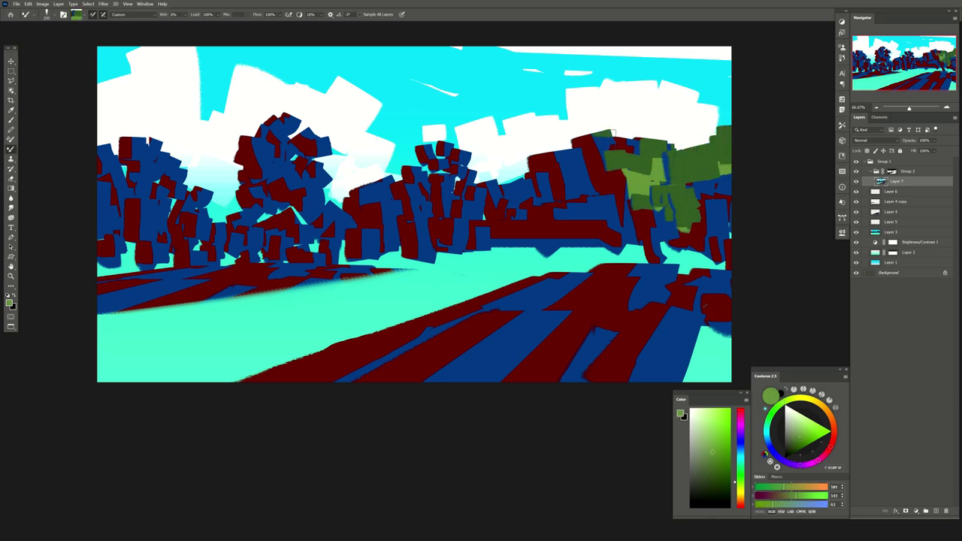
{"action": "mouse_move", "coordinate": [610, 133]}
{"action": "left_mouse_down"}
{"action": "mouse_move", "coordinate": [557, 159]}
{"action": "mouse_move", "coordinate": [632, 224]}
{"action": "left_mouse_up"}
{"action": "mouse_move", "coordinate": [555, 222]}
{"action": "left_mouse_down"}
{"action": "mouse_move", "coordinate": [529, 160]}
{"action": "mouse_move", "coordinate": [502, 214]}
{"action": "left_mouse_up"}
{"action": "mouse_move", "coordinate": [564, 199]}
{"action": "left_mouse_down"}
{"action": "mouse_move", "coordinate": [571, 241]}
{"action": "mouse_move", "coordinate": [594, 240]}
{"action": "left_mouse_up"}
{"action": "left_click_drag", "start_coordinate": [612, 203], "coordinate": [557, 238]}
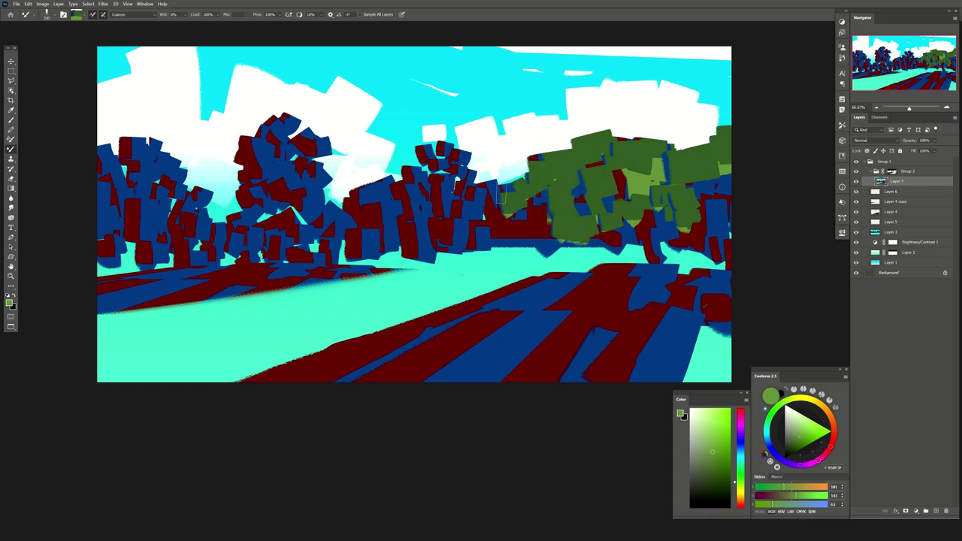
{"action": "left_click_drag", "start_coordinate": [504, 191], "coordinate": [529, 230]}
{"action": "left_click_drag", "start_coordinate": [481, 173], "coordinate": [451, 214]}
{"action": "left_click_drag", "start_coordinate": [447, 177], "coordinate": [451, 233]}
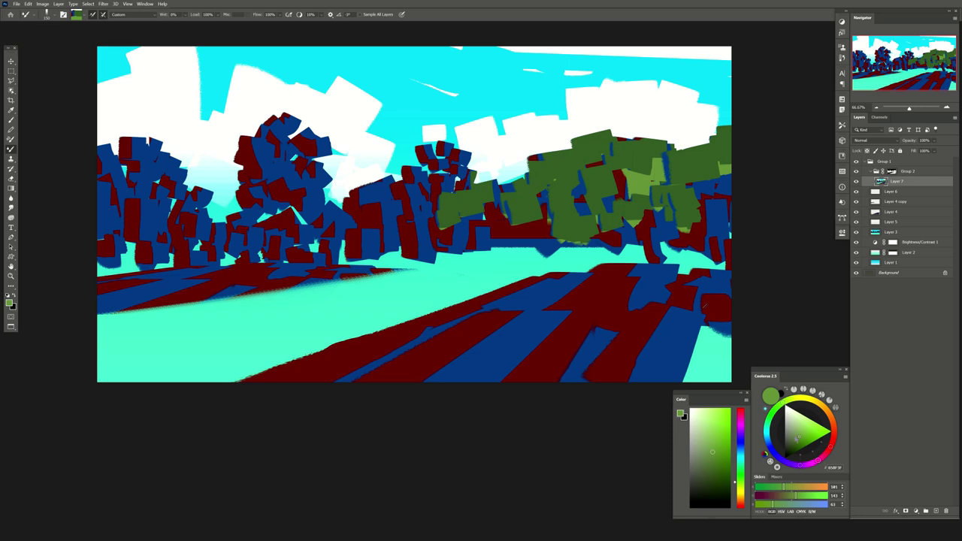
Paint bright yellow-green foliage across the middle, lower-left and far-left trees
{"action": "left_click_drag", "start_coordinate": [808, 440], "coordinate": [804, 435]}
{"action": "mouse_move", "coordinate": [573, 156]}
{"action": "left_mouse_down"}
{"action": "mouse_move", "coordinate": [556, 183]}
{"action": "mouse_move", "coordinate": [532, 173]}
{"action": "mouse_move", "coordinate": [511, 214]}
{"action": "mouse_move", "coordinate": [458, 154]}
{"action": "mouse_move", "coordinate": [425, 162]}
{"action": "mouse_move", "coordinate": [439, 188]}
{"action": "mouse_move", "coordinate": [436, 206]}
{"action": "mouse_move", "coordinate": [402, 177]}
{"action": "left_mouse_up"}
{"action": "mouse_move", "coordinate": [406, 218]}
{"action": "left_mouse_down"}
{"action": "mouse_move", "coordinate": [395, 188]}
{"action": "mouse_move", "coordinate": [354, 192]}
{"action": "mouse_move", "coordinate": [451, 237]}
{"action": "mouse_move", "coordinate": [365, 240]}
{"action": "mouse_move", "coordinate": [316, 161]}
{"action": "mouse_move", "coordinate": [289, 166]}
{"action": "mouse_move", "coordinate": [278, 187]}
{"action": "mouse_move", "coordinate": [286, 116]}
{"action": "mouse_move", "coordinate": [248, 162]}
{"action": "mouse_move", "coordinate": [293, 203]}
{"action": "mouse_move", "coordinate": [274, 159]}
{"action": "left_mouse_up"}
{"action": "mouse_move", "coordinate": [248, 192]}
{"action": "left_mouse_down"}
{"action": "mouse_move", "coordinate": [334, 225]}
{"action": "mouse_move", "coordinate": [252, 226]}
{"action": "mouse_move", "coordinate": [364, 245]}
{"action": "left_mouse_up"}
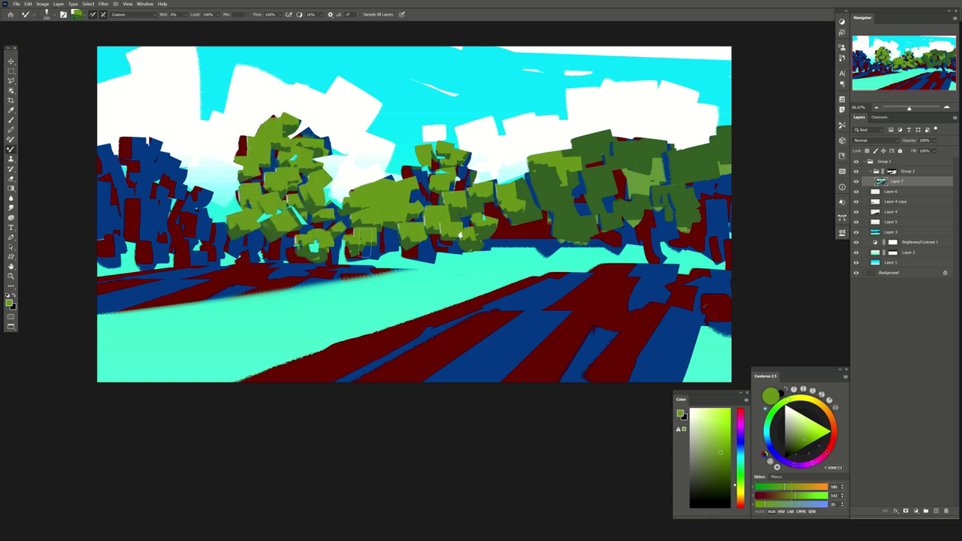
{"action": "mouse_move", "coordinate": [233, 229]}
{"action": "left_mouse_down"}
{"action": "mouse_move", "coordinate": [173, 226]}
{"action": "mouse_move", "coordinate": [196, 187]}
{"action": "mouse_move", "coordinate": [150, 219]}
{"action": "mouse_move", "coordinate": [162, 248]}
{"action": "left_mouse_up"}
Darken the far-left tree's trunks and lower foliage, undoing the last stroke
{"action": "mouse_move", "coordinate": [139, 191]}
{"action": "left_mouse_down"}
{"action": "mouse_move", "coordinate": [169, 154]}
{"action": "mouse_move", "coordinate": [103, 146]}
{"action": "mouse_move", "coordinate": [132, 218]}
{"action": "mouse_move", "coordinate": [184, 252]}
{"action": "mouse_move", "coordinate": [117, 251]}
{"action": "left_mouse_up"}
{"action": "mouse_move", "coordinate": [172, 209]}
{"action": "left_mouse_down"}
{"action": "mouse_move", "coordinate": [155, 197]}
{"action": "mouse_move", "coordinate": [124, 225]}
{"action": "left_mouse_up"}
{"action": "key", "text": "l"}
{"action": "key", "text": "ctrl+z"}
{"action": "key", "text": "ctrl+z"}
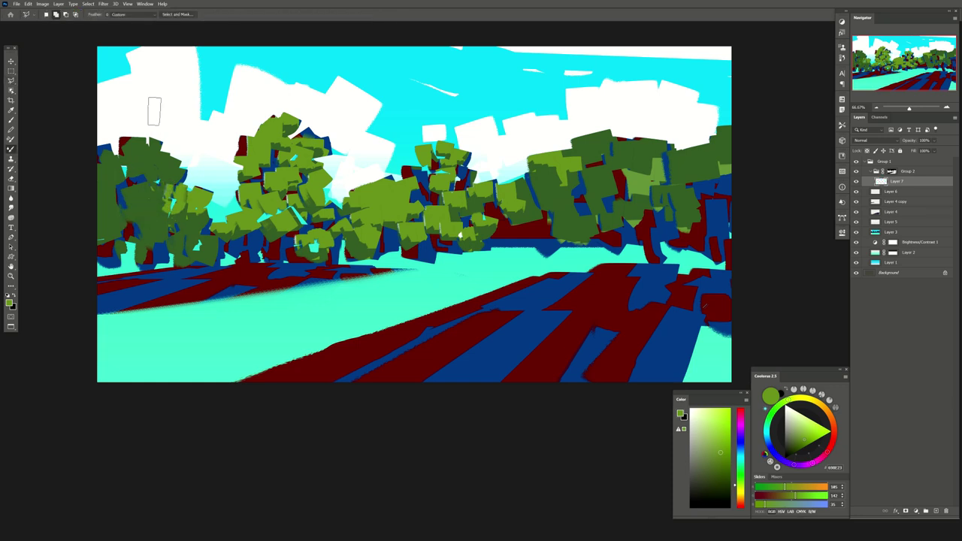
{"action": "key", "text": "b"}
Repaint light green across the far-left tree and the middle-right tree's foliage
{"action": "mouse_move", "coordinate": [169, 196]}
{"action": "left_mouse_down"}
{"action": "mouse_move", "coordinate": [142, 129]}
{"action": "mouse_move", "coordinate": [113, 162]}
{"action": "left_mouse_up"}
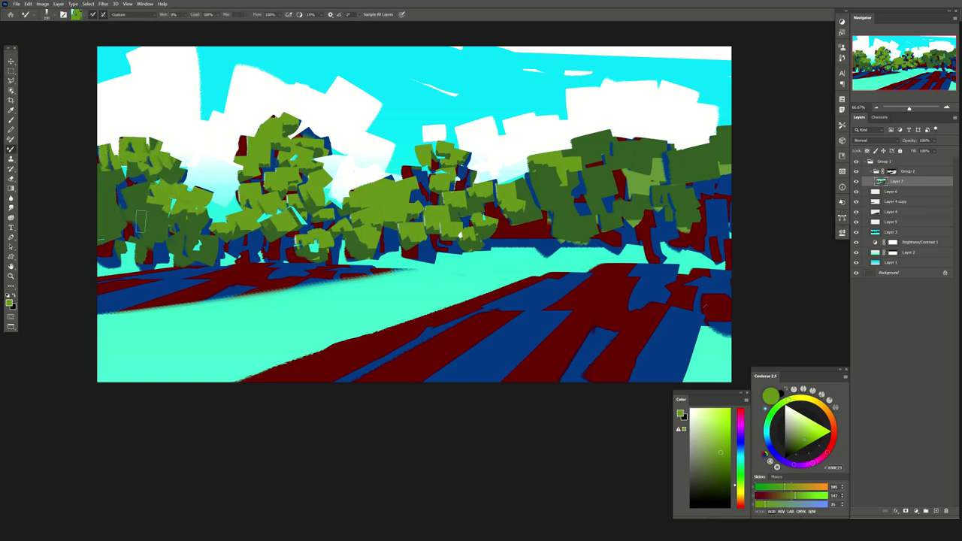
{"action": "mouse_move", "coordinate": [143, 214]}
{"action": "left_mouse_down"}
{"action": "mouse_move", "coordinate": [184, 252]}
{"action": "mouse_move", "coordinate": [120, 222]}
{"action": "left_mouse_up"}
{"action": "left_click_drag", "start_coordinate": [116, 188], "coordinate": [105, 150]}
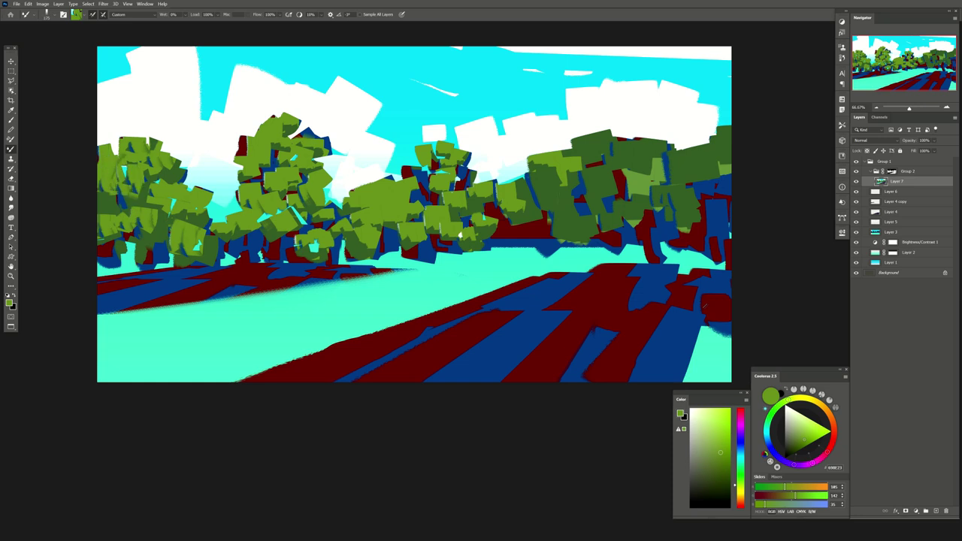
{"action": "left_click_drag", "start_coordinate": [556, 210], "coordinate": [545, 194]}
{"action": "left_click_drag", "start_coordinate": [594, 146], "coordinate": [625, 165]}
{"action": "left_click_drag", "start_coordinate": [571, 210], "coordinate": [544, 250]}
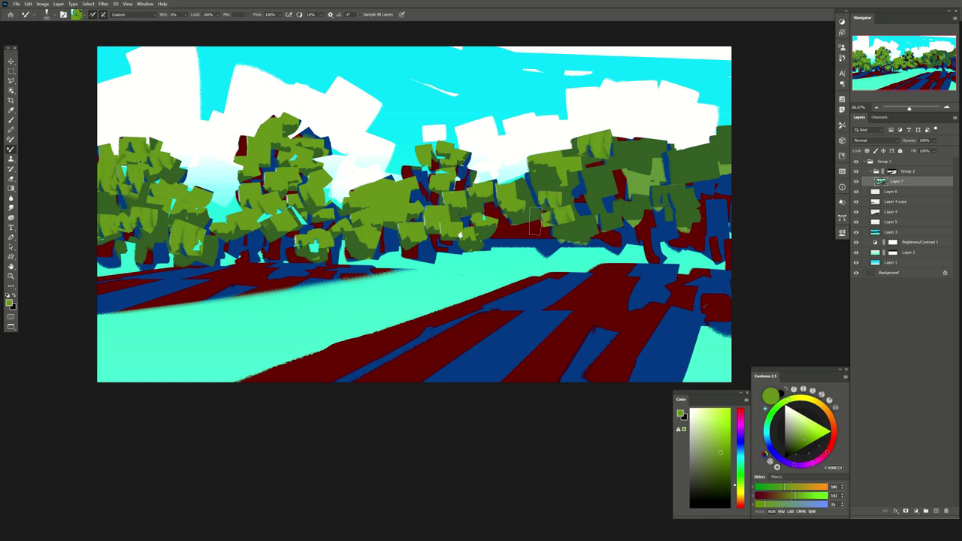
Add Layer 8 and select the green foliage with Color Range
{"action": "left_click", "coordinate": [937, 512]}
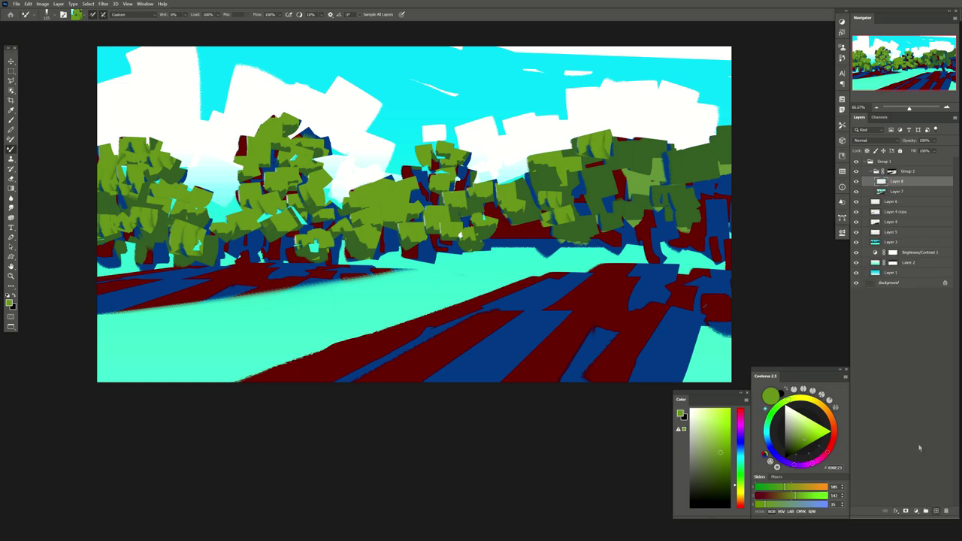
{"action": "left_click", "coordinate": [88, 4]}
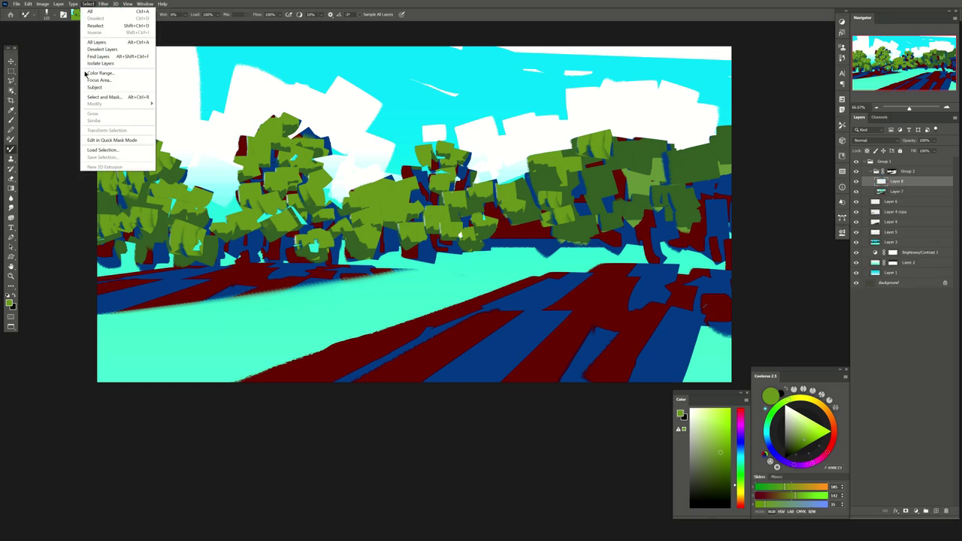
{"action": "left_click", "coordinate": [94, 73]}
{"action": "left_click_drag", "start_coordinate": [395, 93], "coordinate": [395, 227]}
{"action": "key", "text": "Return"}
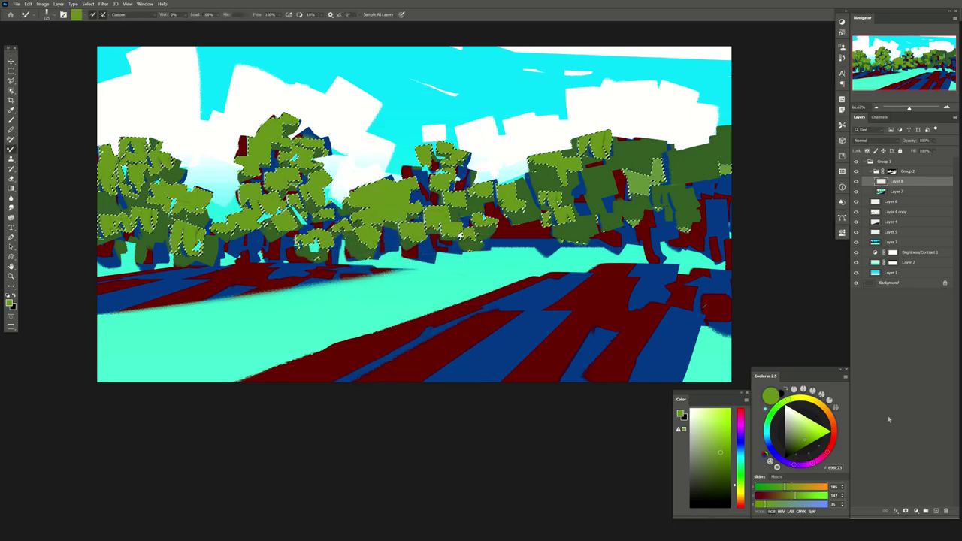
Paint yellow-green texture into the foliage selection with the standard Brush
{"action": "key", "text": "shift+b"}
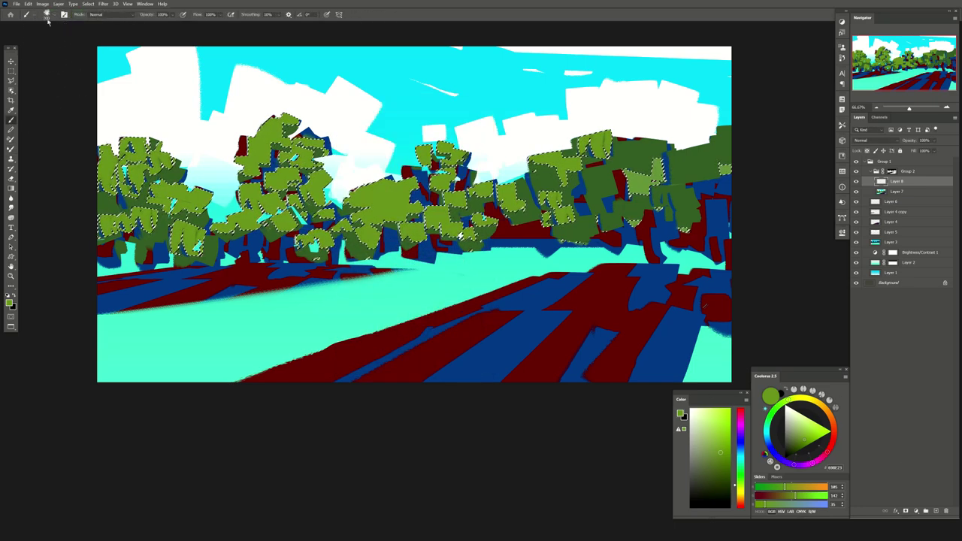
{"action": "left_click", "coordinate": [47, 13]}
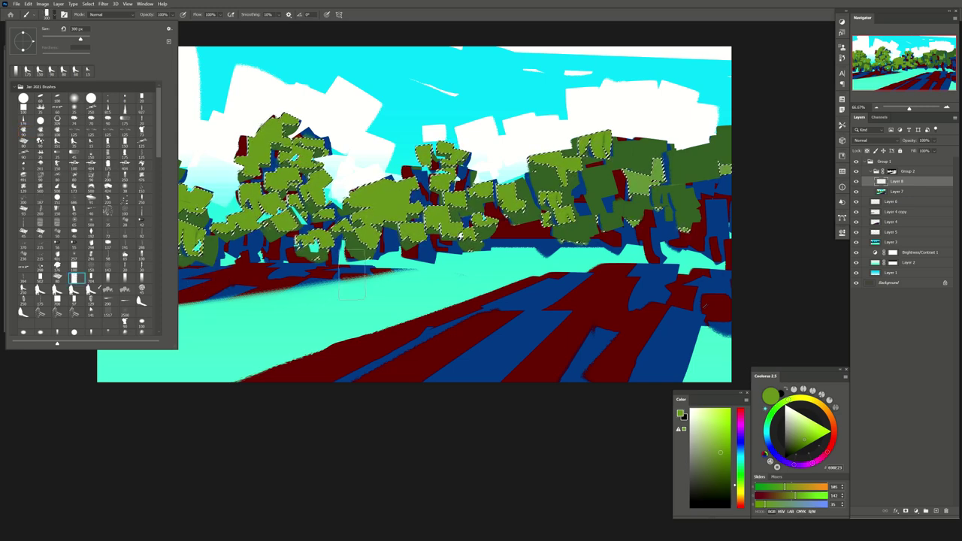
{"action": "key", "text": "Escape"}
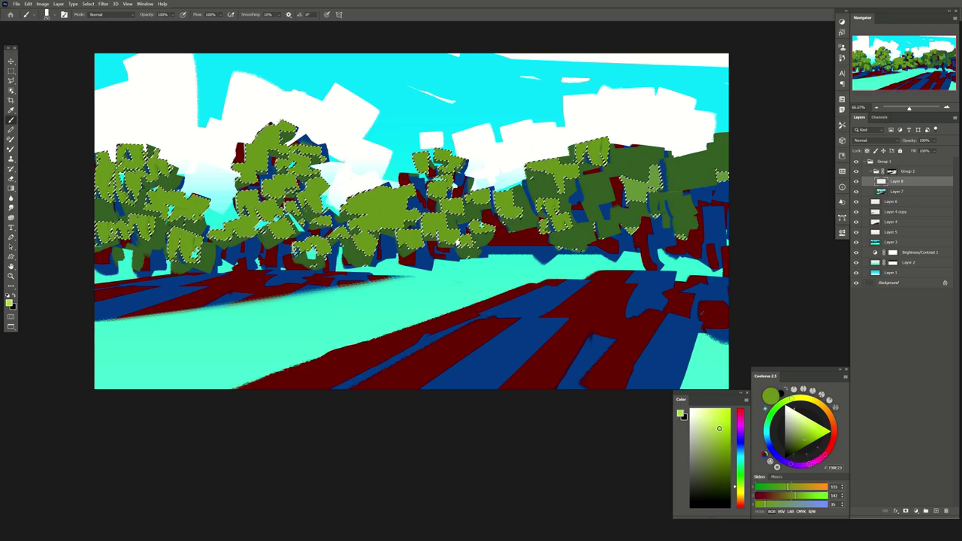
{"action": "left_click", "coordinate": [456, 242], "text": "alt"}
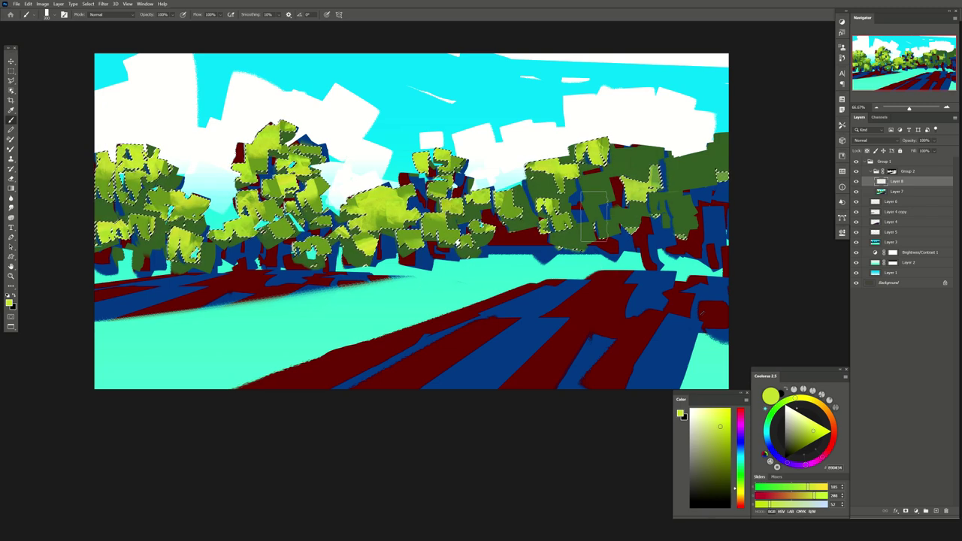
Deselect and set Layer 8 to Multiply at 84% opacity, adding empty Layer 9
{"action": "key", "text": "ctrl+d"}
{"action": "left_click", "coordinate": [872, 140]}
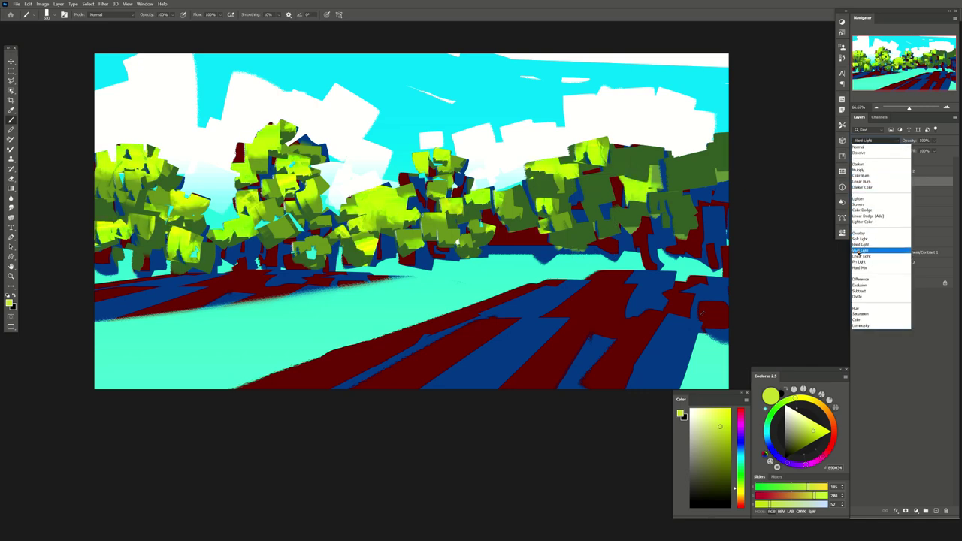
{"action": "left_click", "coordinate": [858, 170]}
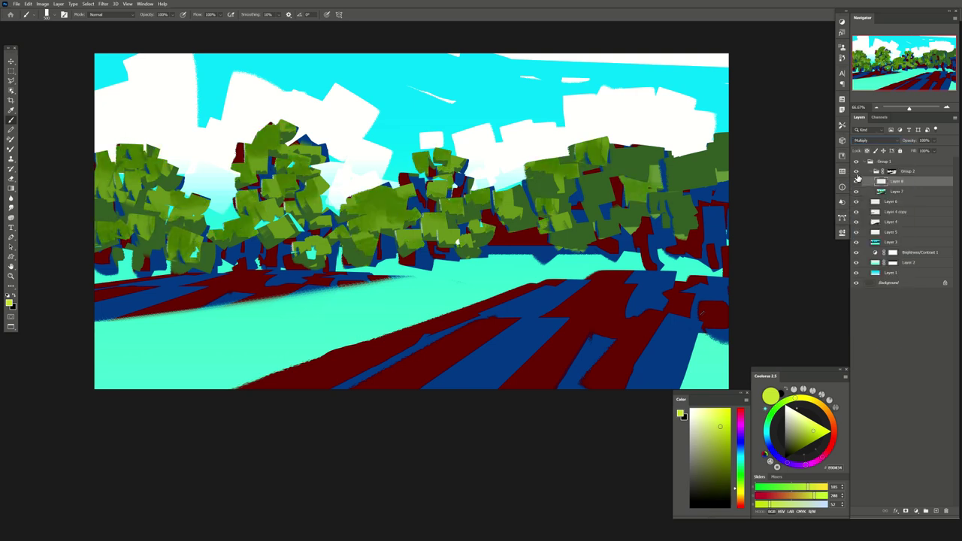
{"action": "left_click_drag", "start_coordinate": [936, 153], "coordinate": [931, 151]}
{"action": "left_click", "coordinate": [932, 509]}
Select the upper canvas down to the ground line and move Layer 9 above Group 2
{"action": "left_click", "coordinate": [11, 70]}
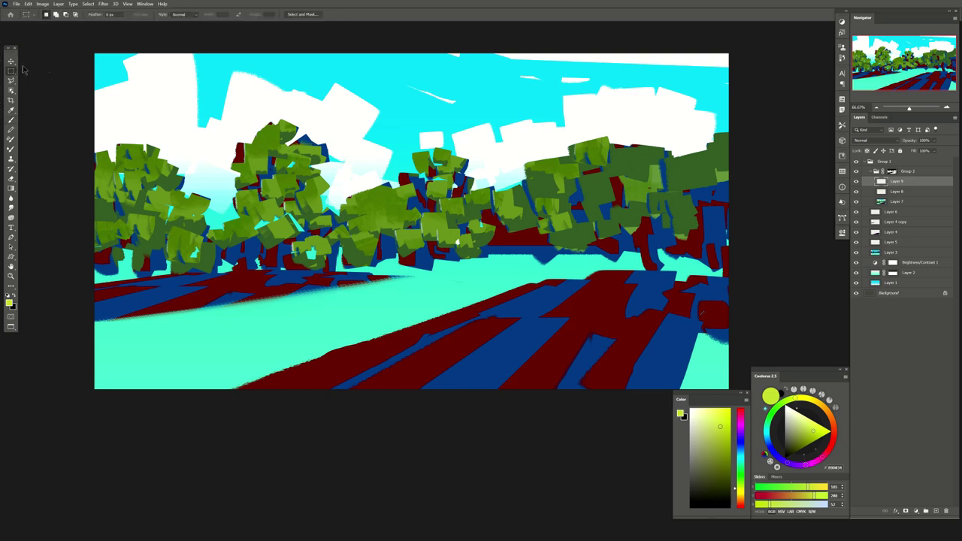
{"action": "left_click_drag", "start_coordinate": [95, 53], "coordinate": [840, 264]}
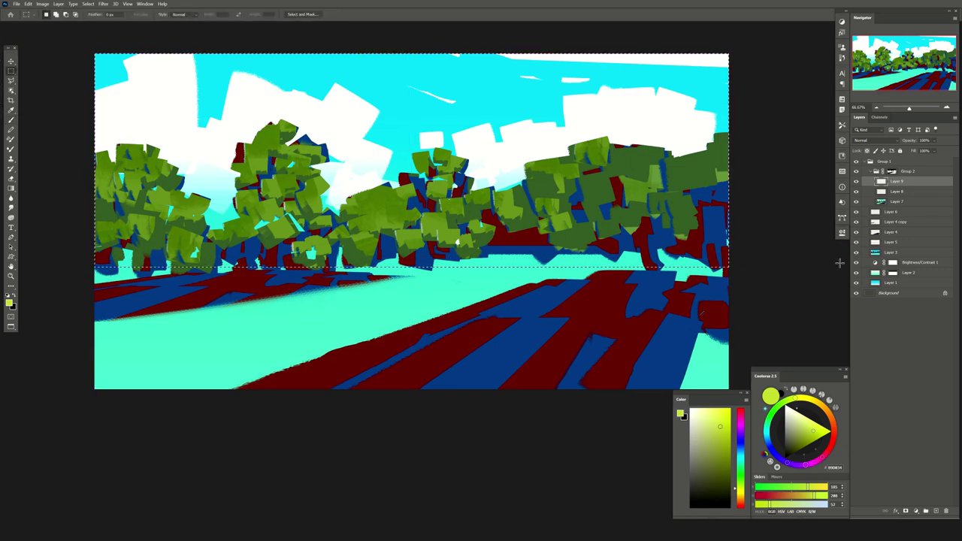
{"action": "key", "text": "b"}
{"action": "left_click", "coordinate": [513, 244], "text": "alt"}
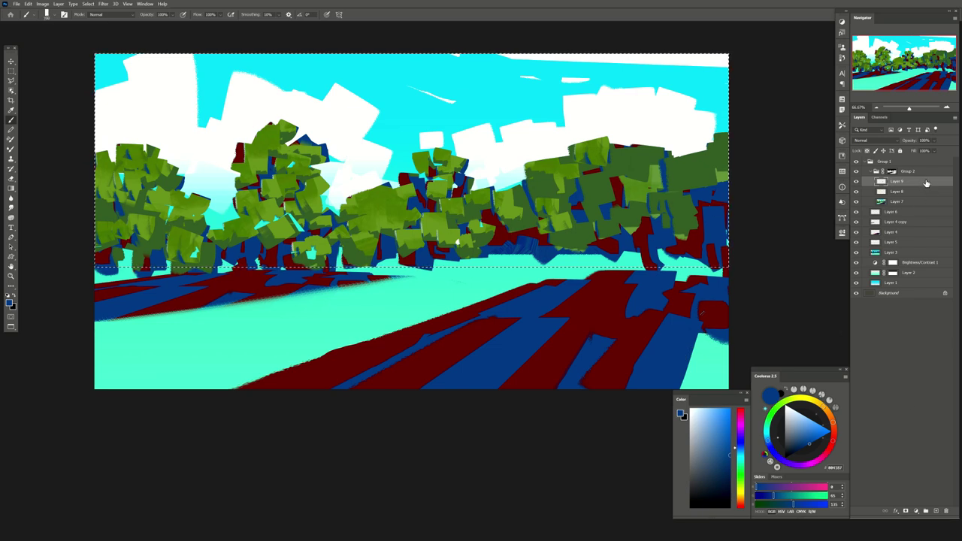
{"action": "left_click_drag", "start_coordinate": [926, 183], "coordinate": [910, 168]}
Paint dark blue and teal shading along the right tree bases
{"action": "mouse_move", "coordinate": [487, 261]}
{"action": "left_mouse_down"}
{"action": "mouse_move", "coordinate": [632, 259]}
{"action": "mouse_move", "coordinate": [650, 225]}
{"action": "mouse_move", "coordinate": [706, 237]}
{"action": "mouse_move", "coordinate": [537, 240]}
{"action": "mouse_move", "coordinate": [453, 270]}
{"action": "mouse_move", "coordinate": [362, 255]}
{"action": "left_mouse_up"}
{"action": "left_click", "coordinate": [796, 456]}
{"action": "left_click", "coordinate": [578, 234], "text": "alt"}
{"action": "left_click", "coordinate": [631, 272], "text": "alt"}
{"action": "left_click", "coordinate": [602, 251], "text": "alt"}
Shade the middle and left tree bases with dark teal and blue, then deselect
{"action": "left_click", "coordinate": [451, 278], "text": "alt"}
{"action": "left_click", "coordinate": [436, 244], "text": "alt"}
{"action": "left_click", "coordinate": [452, 254], "text": "alt"}
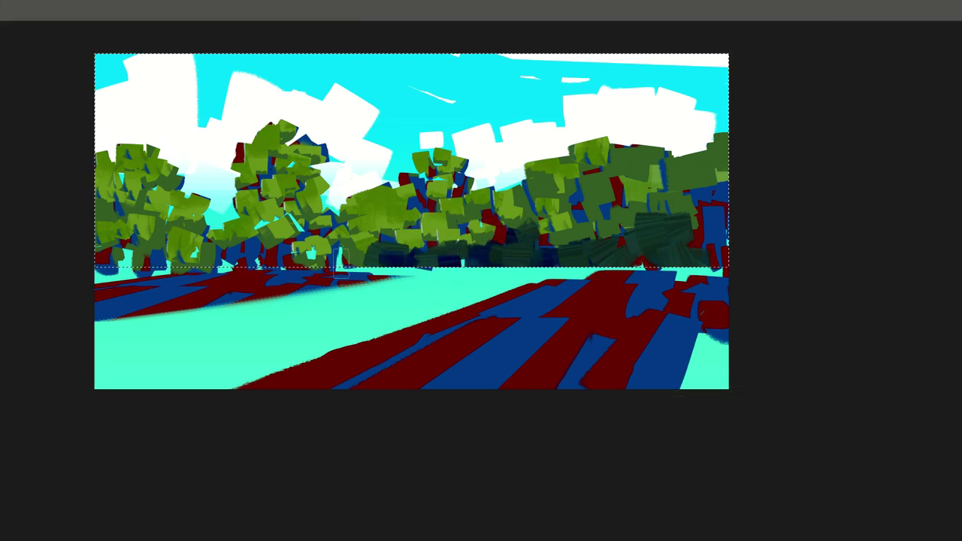
{"action": "left_click_drag", "start_coordinate": [451, 255], "coordinate": [308, 259]}
{"action": "left_click_drag", "start_coordinate": [220, 260], "coordinate": [191, 256]}
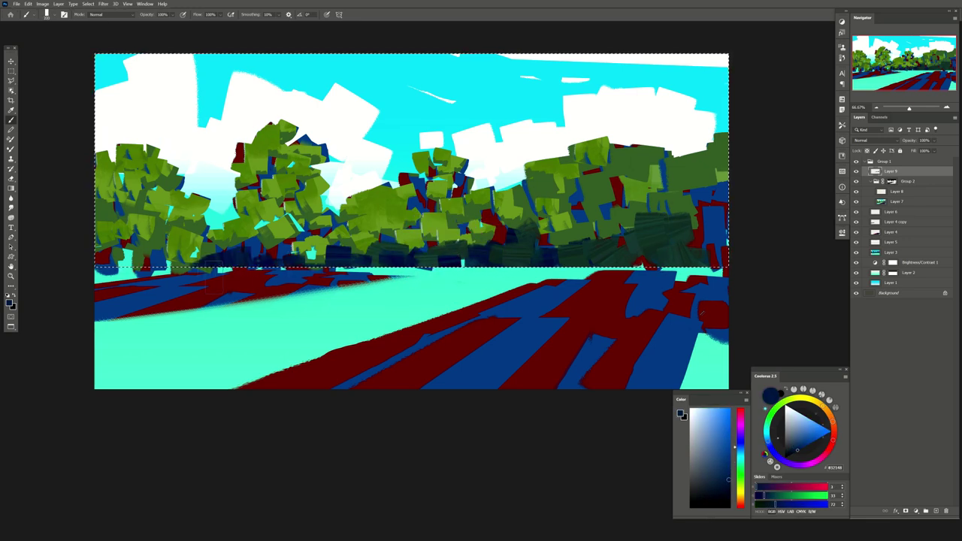
{"action": "left_click", "coordinate": [367, 247], "text": "alt"}
{"action": "left_click_drag", "start_coordinate": [256, 256], "coordinate": [101, 256]}
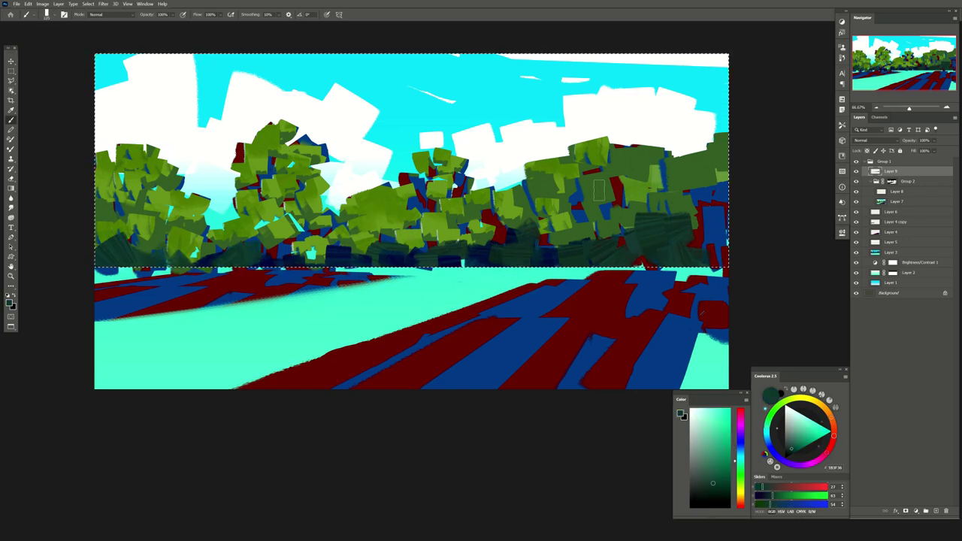
{"action": "key", "text": "ctrl+d"}
Outline the right trees with the Polygonal Lasso and paint dark green shadows inside
{"action": "key", "text": "l"}
{"action": "left_click", "coordinate": [627, 133]}
{"action": "left_click", "coordinate": [646, 163]}
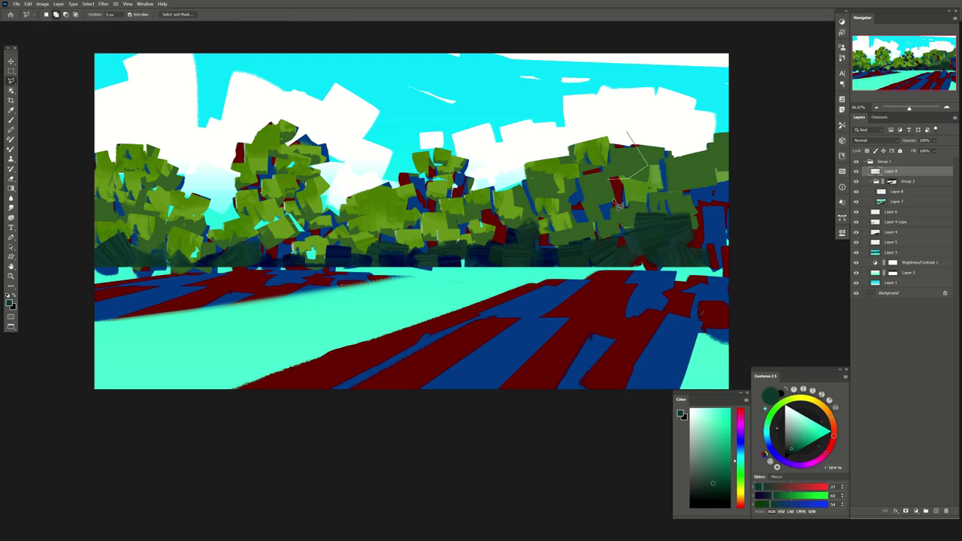
{"action": "left_click", "coordinate": [612, 204]}
{"action": "left_click", "coordinate": [504, 187]}
{"action": "left_click", "coordinate": [496, 105]}
{"action": "left_click", "coordinate": [627, 133]}
{"action": "key", "text": "b"}
{"action": "mouse_move", "coordinate": [628, 171]}
{"action": "left_mouse_down"}
{"action": "mouse_move", "coordinate": [598, 199]}
{"action": "mouse_move", "coordinate": [571, 194]}
{"action": "mouse_move", "coordinate": [601, 197]}
{"action": "left_mouse_up"}
{"action": "left_click", "coordinate": [549, 235], "text": "alt"}
{"action": "left_click", "coordinate": [614, 233], "text": "alt"}
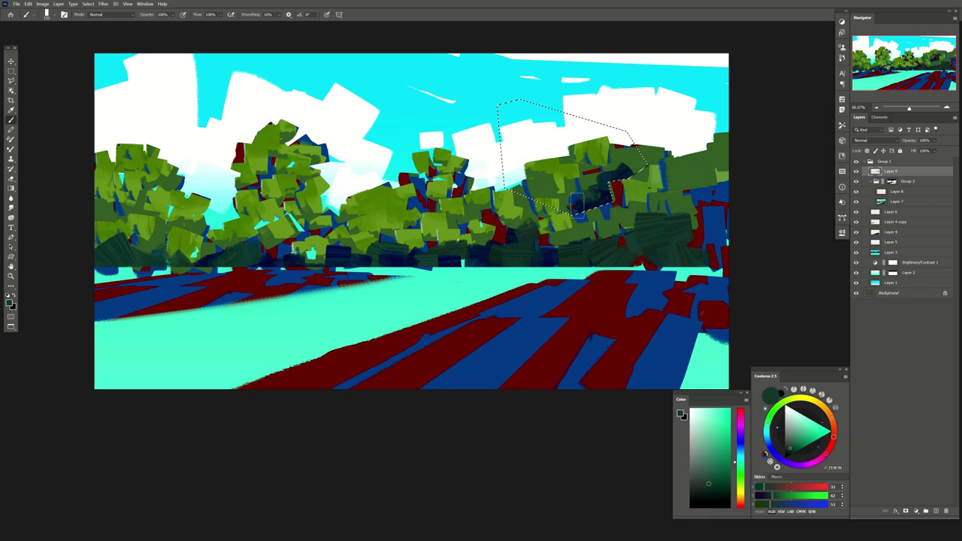
{"action": "key", "text": "ctrl+d"}
Compare the shadow layer, then add new Layer 10 inside the tree group
{"action": "key", "text": "l"}
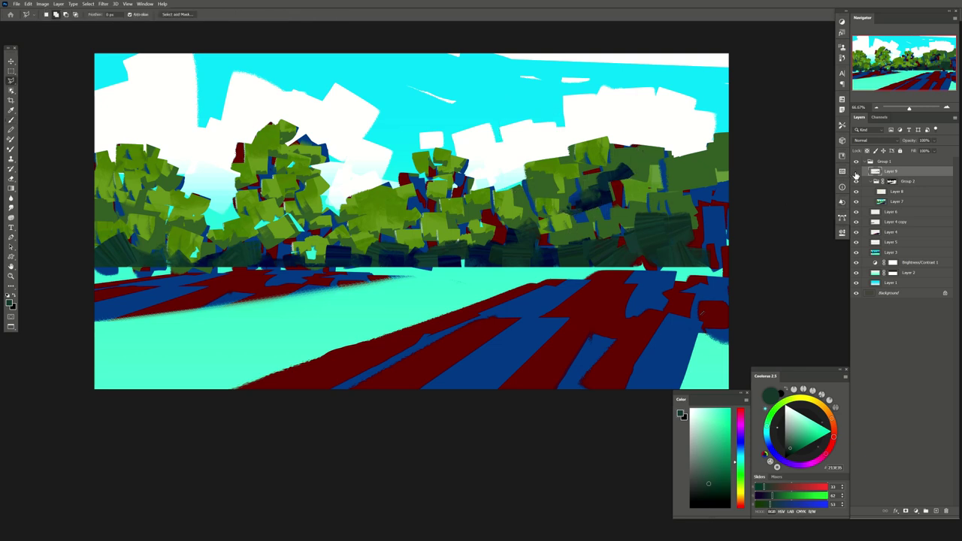
{"action": "left_click", "coordinate": [855, 171]}
{"action": "left_click", "coordinate": [856, 171]}
{"action": "left_click", "coordinate": [881, 192]}
{"action": "key", "text": "ctrl+shift+alt+n"}
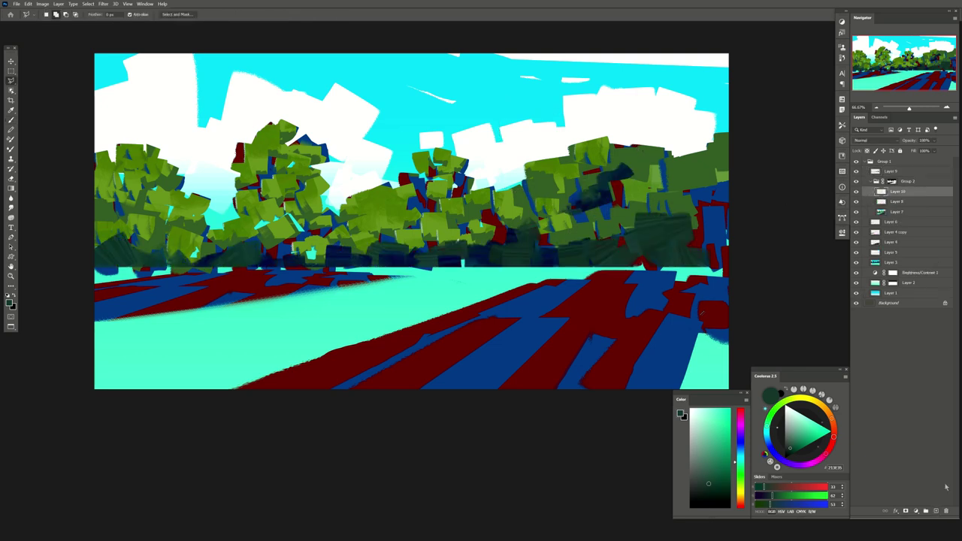
{"action": "key", "text": "b"}
Lasso an area over the trees, clear it, and erase stray dark blue strokes
{"action": "key", "text": "l"}
{"action": "left_click", "coordinate": [350, 129]}
{"action": "left_click", "coordinate": [410, 221]}
{"action": "left_click", "coordinate": [305, 180]}
{"action": "key", "text": "b"}
{"action": "left_click", "coordinate": [410, 216], "text": "alt"}
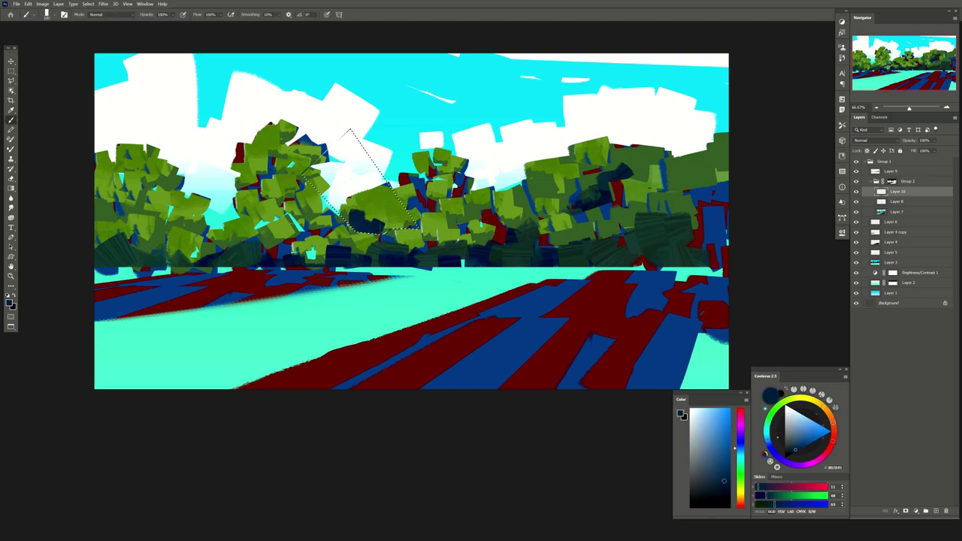
{"action": "key", "text": "ctrl+d"}
{"action": "key", "text": "e"}
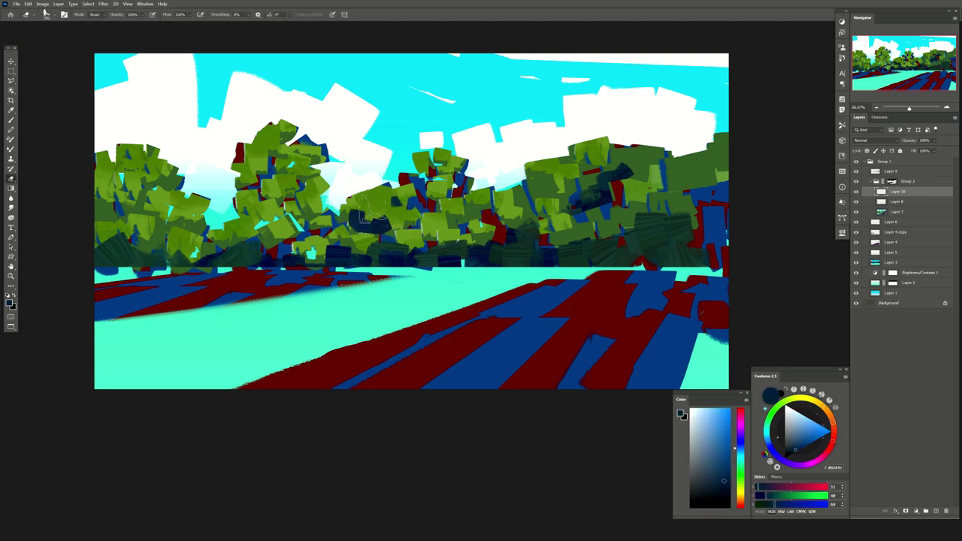
{"action": "left_click_drag", "start_coordinate": [387, 221], "coordinate": [368, 212]}
{"action": "key", "text": "b"}
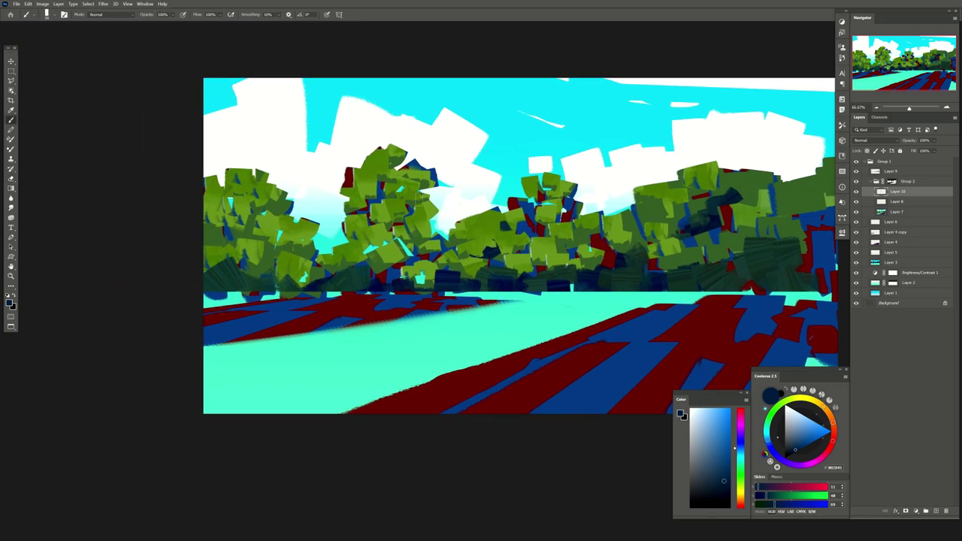
Paint dark green shadow blocks over the left and middle trees
{"action": "left_click_drag", "start_coordinate": [425, 219], "coordinate": [400, 239]}
{"action": "left_click", "coordinate": [434, 222], "text": "alt"}
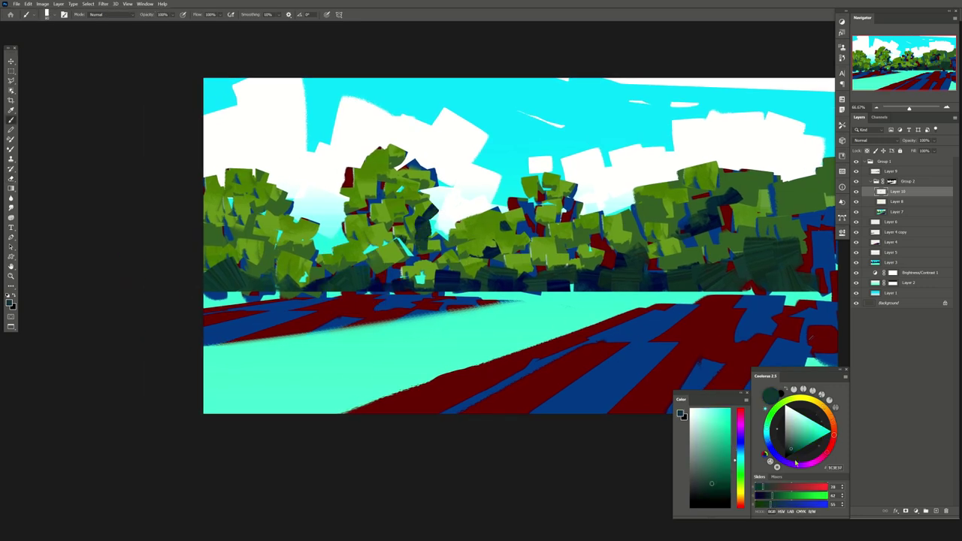
{"action": "left_click", "coordinate": [796, 456]}
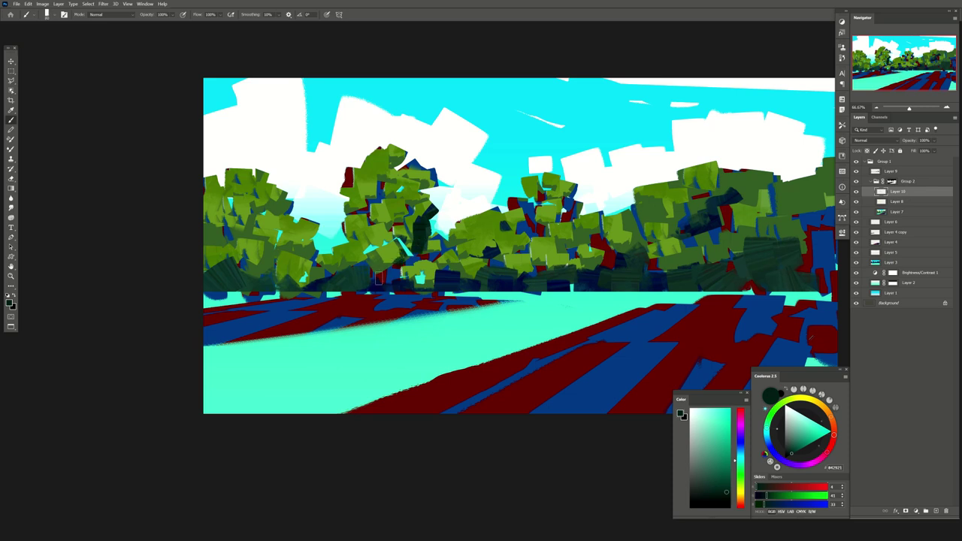
{"action": "mouse_move", "coordinate": [350, 226]}
{"action": "left_mouse_down"}
{"action": "mouse_move", "coordinate": [369, 256]}
{"action": "mouse_move", "coordinate": [325, 255]}
{"action": "mouse_move", "coordinate": [310, 282]}
{"action": "left_mouse_up"}
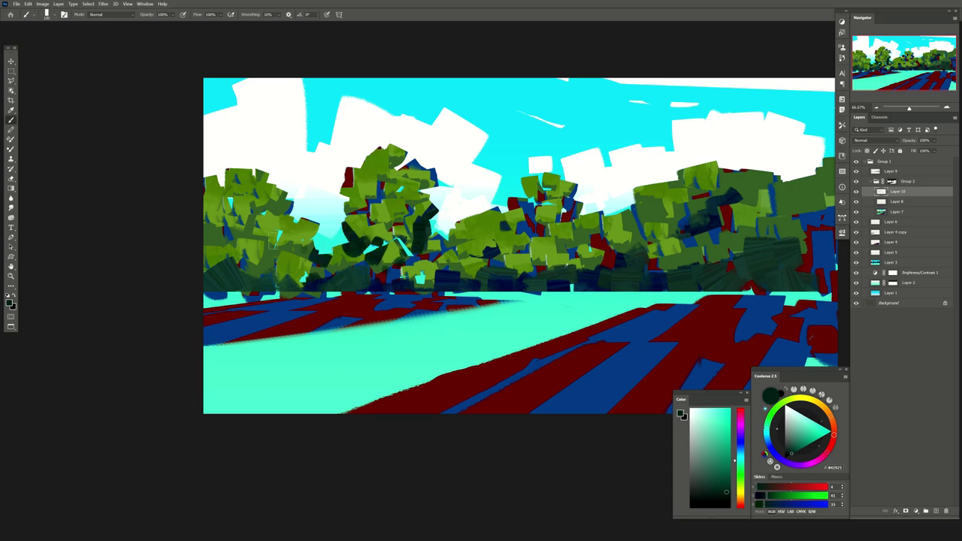
{"action": "left_click_drag", "start_coordinate": [301, 241], "coordinate": [263, 274]}
{"action": "mouse_move", "coordinate": [252, 194]}
{"action": "left_mouse_down"}
{"action": "mouse_move", "coordinate": [284, 215]}
{"action": "mouse_move", "coordinate": [206, 241]}
{"action": "left_mouse_up"}
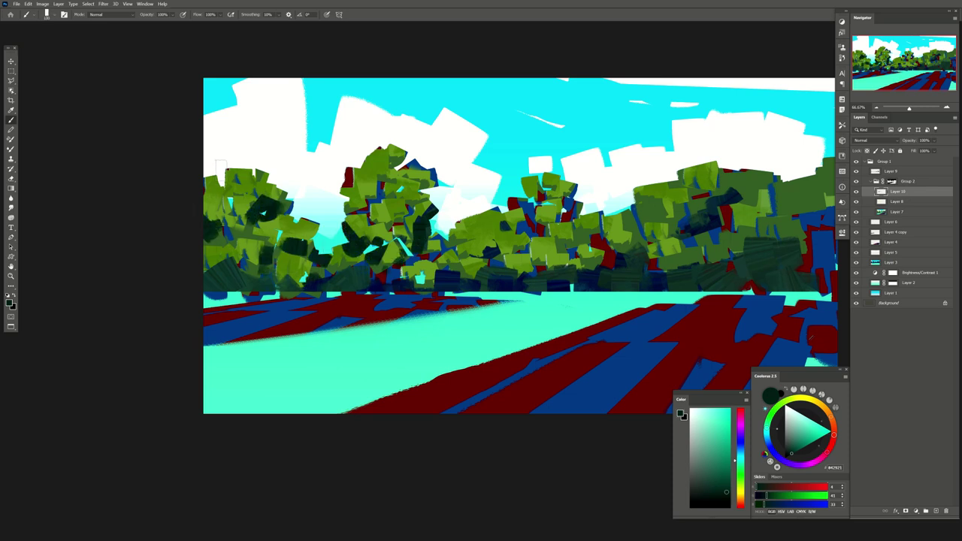
{"action": "mouse_move", "coordinate": [350, 166]}
{"action": "left_mouse_down"}
{"action": "mouse_move", "coordinate": [368, 182]}
{"action": "mouse_move", "coordinate": [411, 171]}
{"action": "left_mouse_up"}
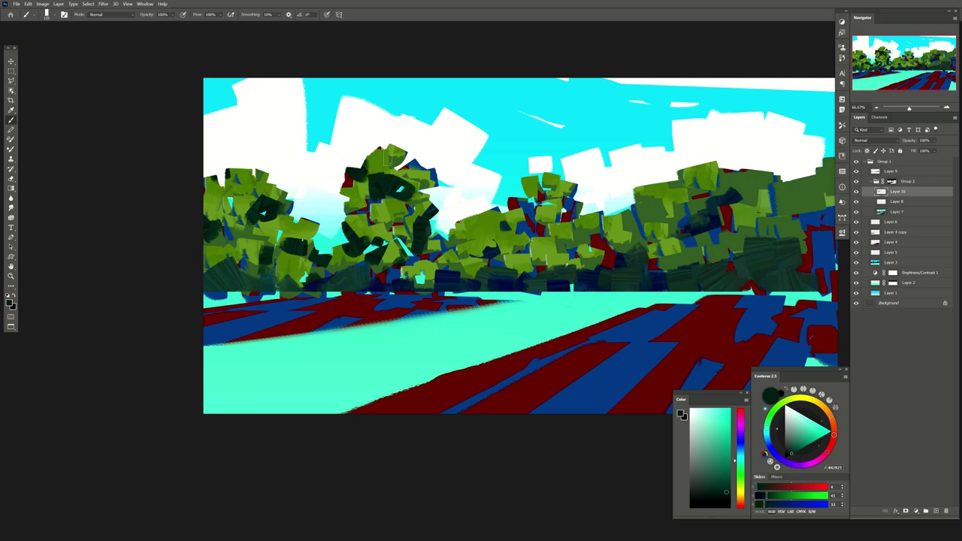
Partly erase the dark green blocks from the middle and left trees
{"action": "key", "text": "e"}
{"action": "left_click_drag", "start_coordinate": [380, 144], "coordinate": [413, 196]}
{"action": "mouse_move", "coordinate": [376, 161]}
{"action": "left_mouse_down"}
{"action": "mouse_move", "coordinate": [346, 181]}
{"action": "mouse_move", "coordinate": [421, 203]}
{"action": "mouse_move", "coordinate": [414, 237]}
{"action": "left_mouse_up"}
{"action": "mouse_move", "coordinate": [353, 221]}
{"action": "left_mouse_down"}
{"action": "mouse_move", "coordinate": [376, 274]}
{"action": "mouse_move", "coordinate": [387, 277]}
{"action": "left_mouse_up"}
{"action": "left_click_drag", "start_coordinate": [300, 252], "coordinate": [274, 201]}
{"action": "left_click_drag", "start_coordinate": [282, 197], "coordinate": [251, 222]}
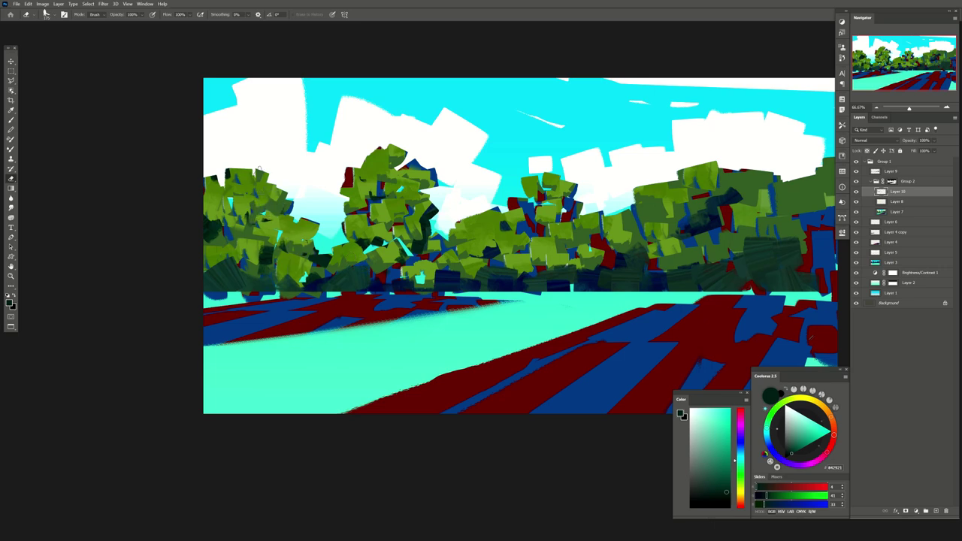
Flip the canvas horizontally and add yellow-green leaves to the right-centre tree
{"action": "key", "text": "h"}
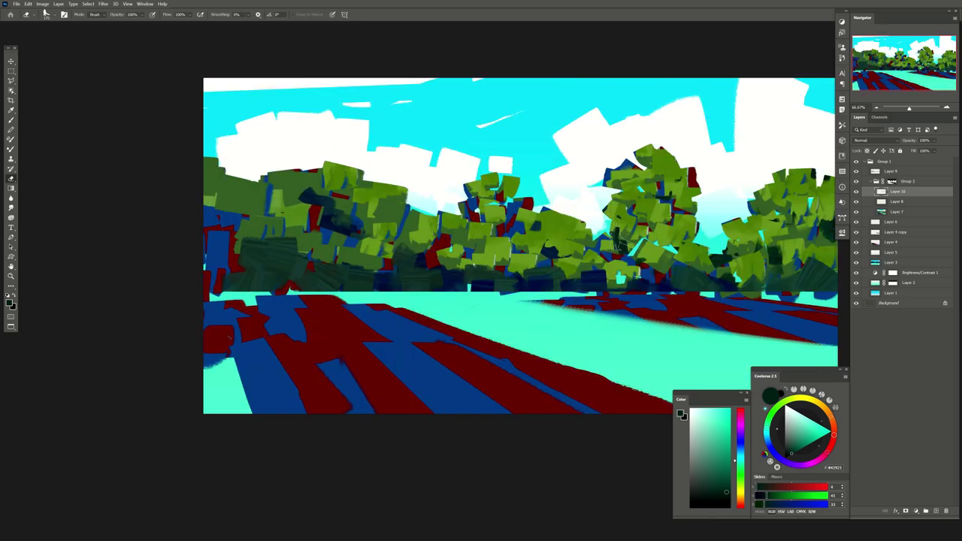
{"action": "left_click_drag", "start_coordinate": [685, 151], "coordinate": [637, 164]}
{"action": "key", "text": "b"}
{"action": "left_click", "coordinate": [583, 204], "text": "alt"}
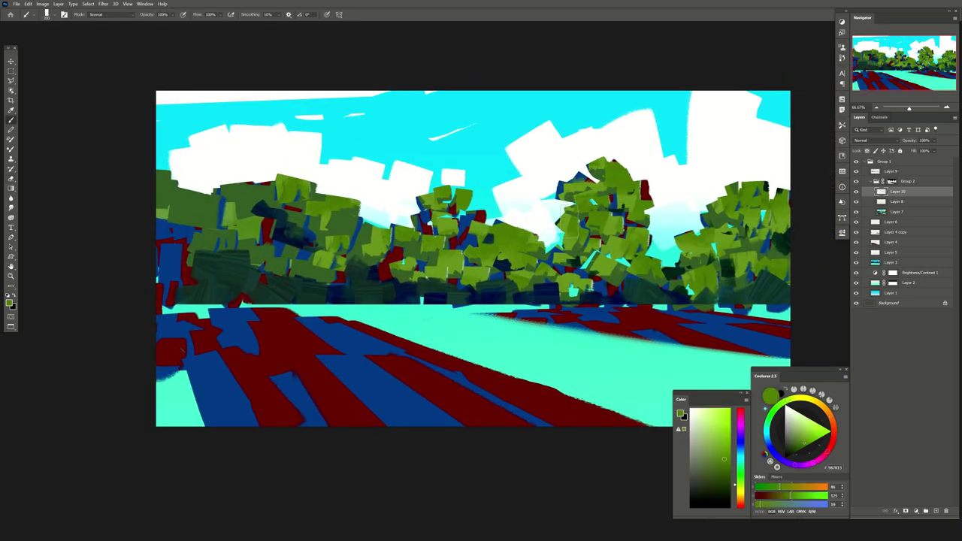
{"action": "left_click_drag", "start_coordinate": [571, 225], "coordinate": [600, 162]}
{"action": "left_click_drag", "start_coordinate": [644, 185], "coordinate": [652, 225]}
{"action": "left_click_drag", "start_coordinate": [572, 241], "coordinate": [585, 254]}
Add Layer 11 above Layer 9 and load the painted foliage as a selection
{"action": "left_click", "coordinate": [641, 295], "text": "alt"}
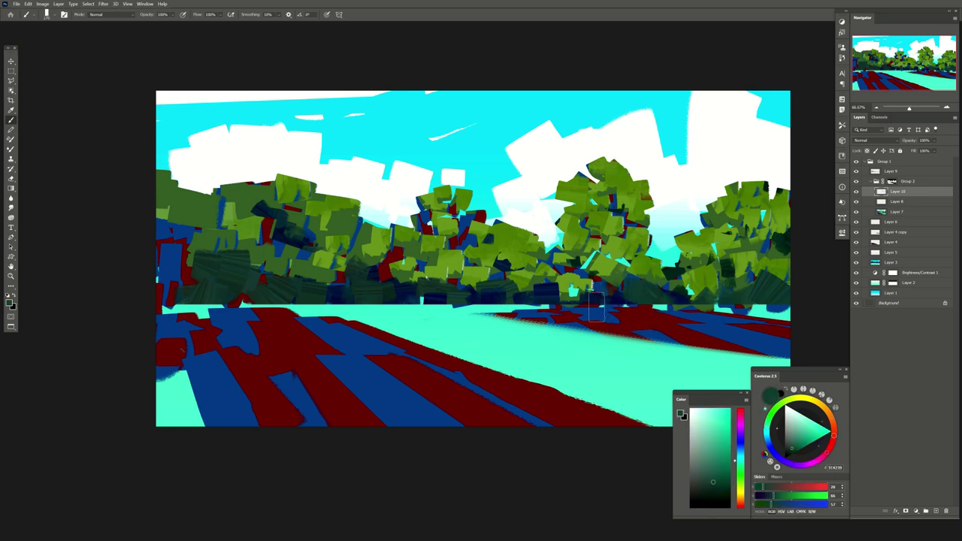
{"action": "left_click", "coordinate": [621, 248], "text": "alt"}
{"action": "left_click", "coordinate": [890, 171]}
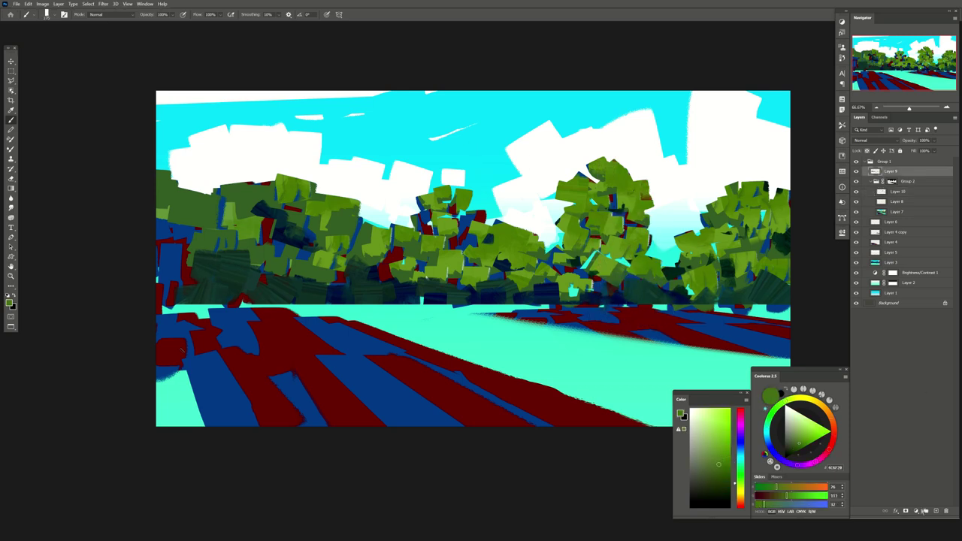
{"action": "left_click", "coordinate": [936, 511]}
{"action": "left_click", "coordinate": [885, 201], "text": "ctrl"}
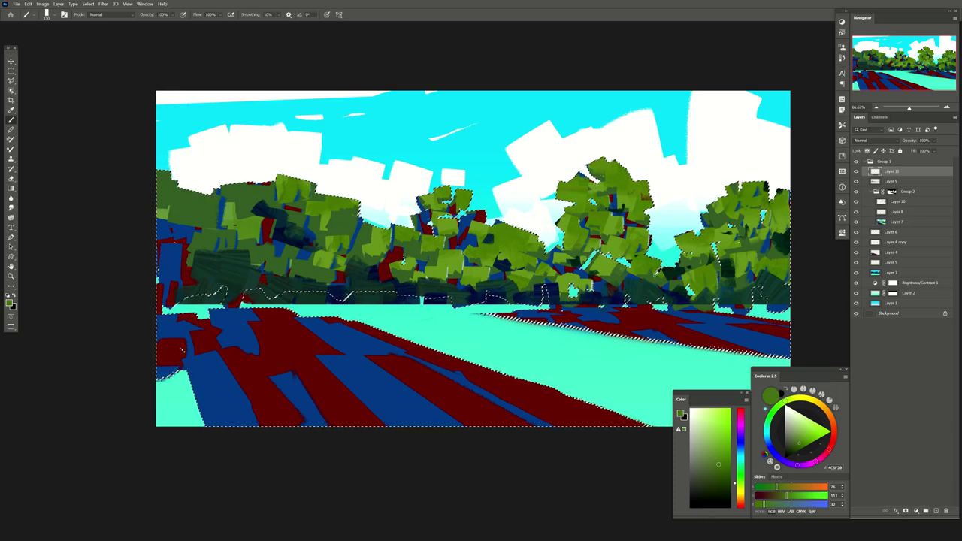
Paint dark green over the right-hand, central and left foliage within the selection
{"action": "left_click", "coordinate": [694, 268], "text": "alt"}
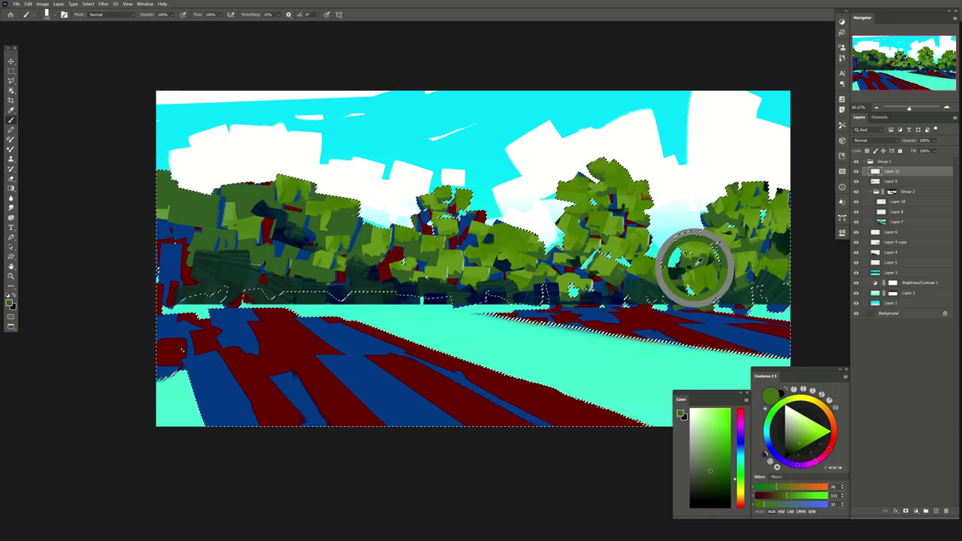
{"action": "left_click", "coordinate": [789, 454]}
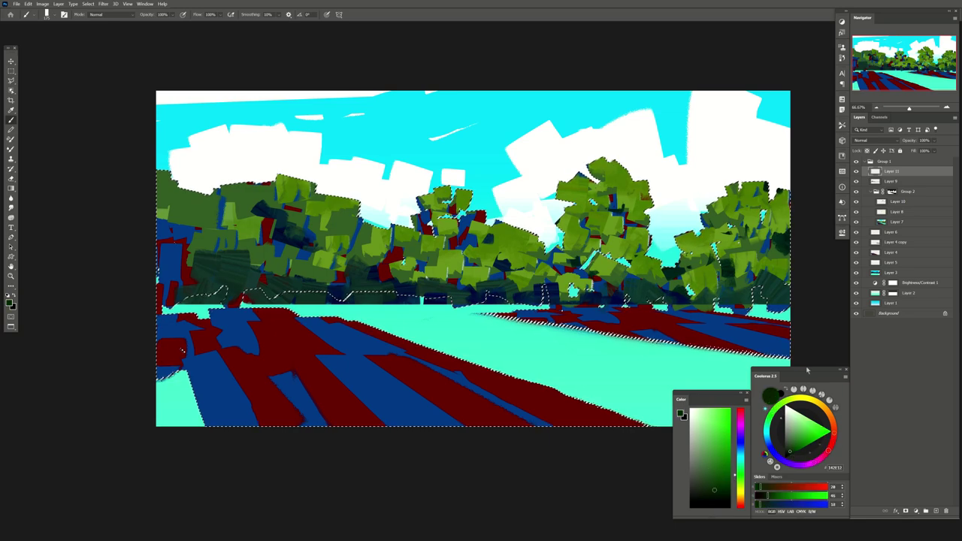
{"action": "left_click_drag", "start_coordinate": [695, 202], "coordinate": [663, 209]}
{"action": "left_click_drag", "start_coordinate": [701, 284], "coordinate": [754, 249]}
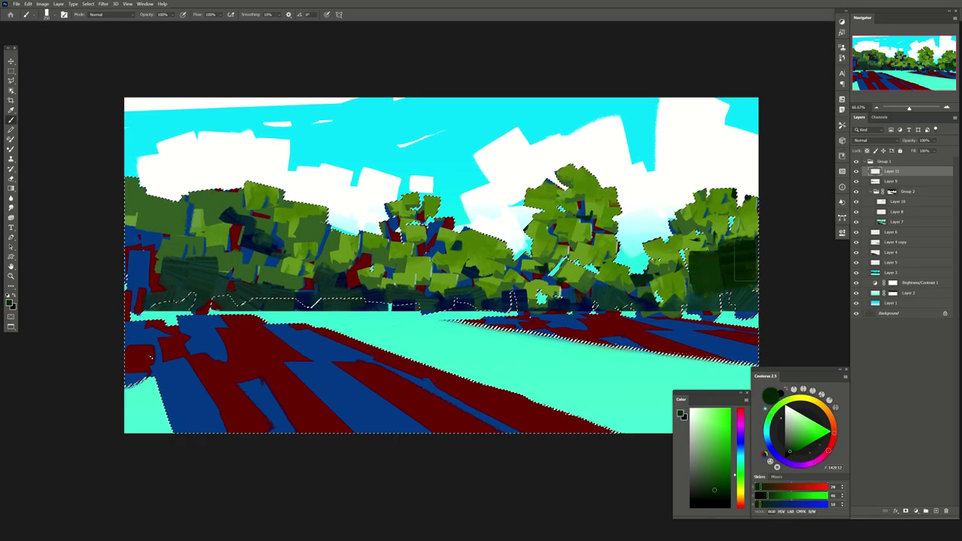
{"action": "left_click_drag", "start_coordinate": [681, 278], "coordinate": [585, 202]}
{"action": "left_click_drag", "start_coordinate": [560, 239], "coordinate": [561, 218]}
{"action": "mouse_move", "coordinate": [611, 277]}
{"action": "left_mouse_down"}
{"action": "mouse_move", "coordinate": [395, 276]}
{"action": "mouse_move", "coordinate": [301, 260]}
{"action": "mouse_move", "coordinate": [256, 278]}
{"action": "mouse_move", "coordinate": [158, 241]}
{"action": "mouse_move", "coordinate": [146, 226]}
{"action": "left_mouse_up"}
{"action": "left_click_drag", "start_coordinate": [573, 200], "coordinate": [550, 204]}
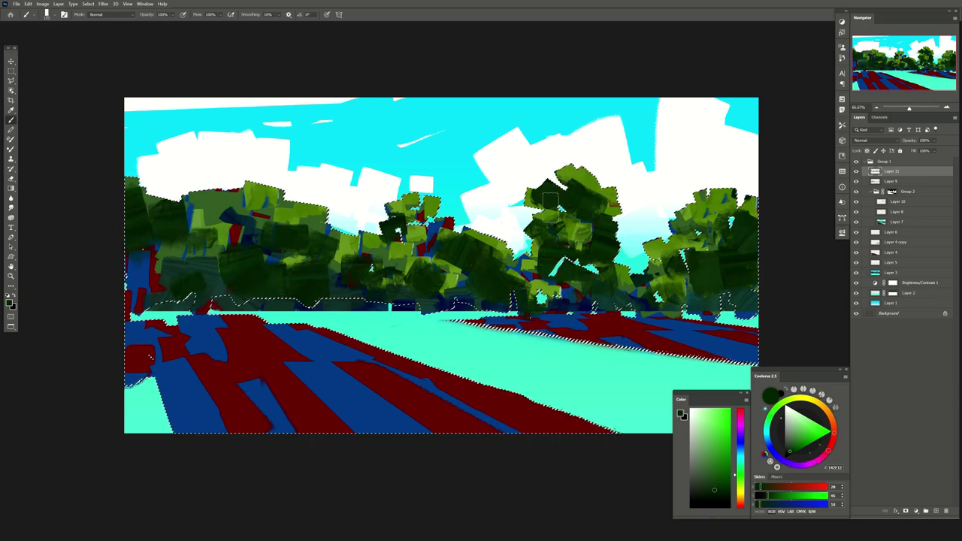
{"action": "left_click", "coordinate": [864, 141]}
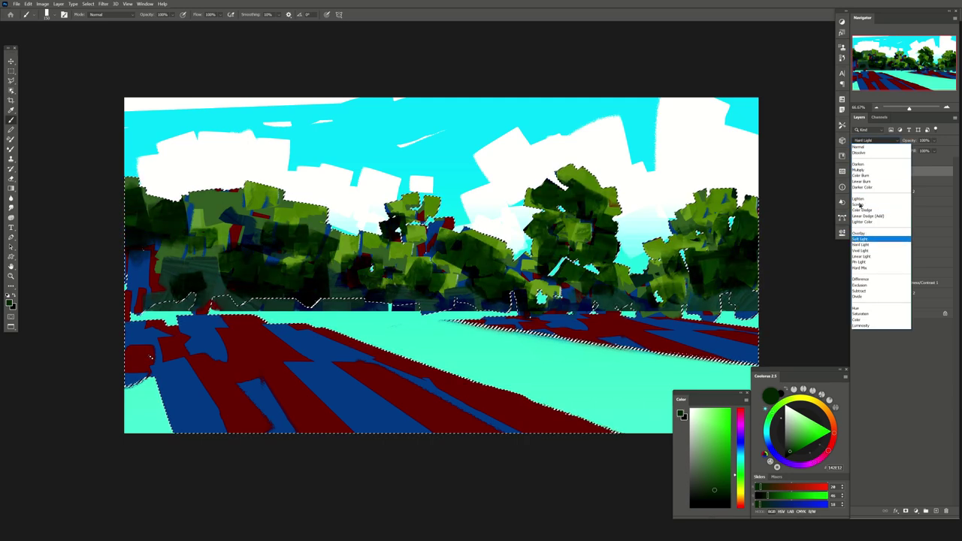
Flip the canvas back and give Layer 11 a Blend If underlying-layer setting at 100% opacity
{"action": "left_click", "coordinate": [858, 146]}
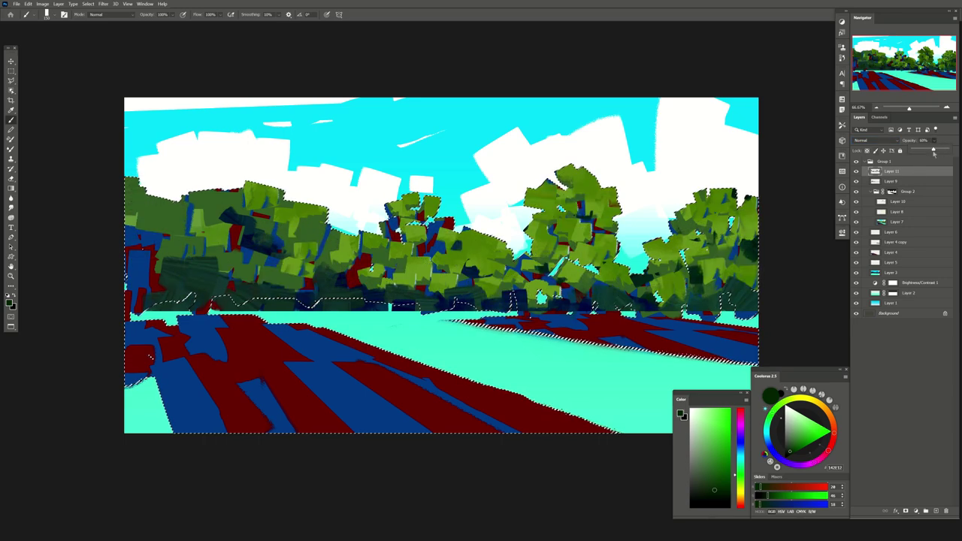
{"action": "left_click_drag", "start_coordinate": [938, 142], "coordinate": [934, 151]}
{"action": "key", "text": "ctrl+shift+h"}
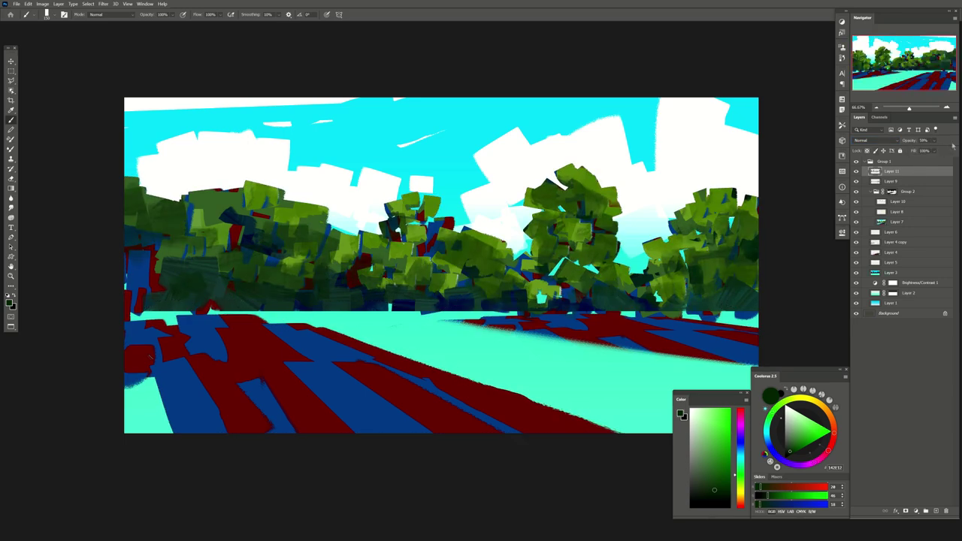
{"action": "left_click", "coordinate": [856, 172]}
{"action": "left_click", "coordinate": [856, 172]}
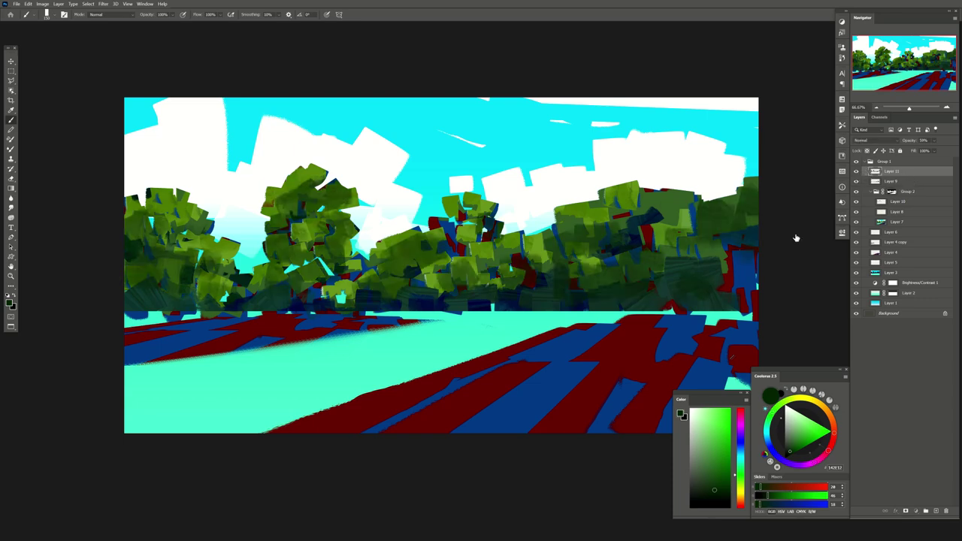
{"action": "left_click", "coordinate": [916, 511]}
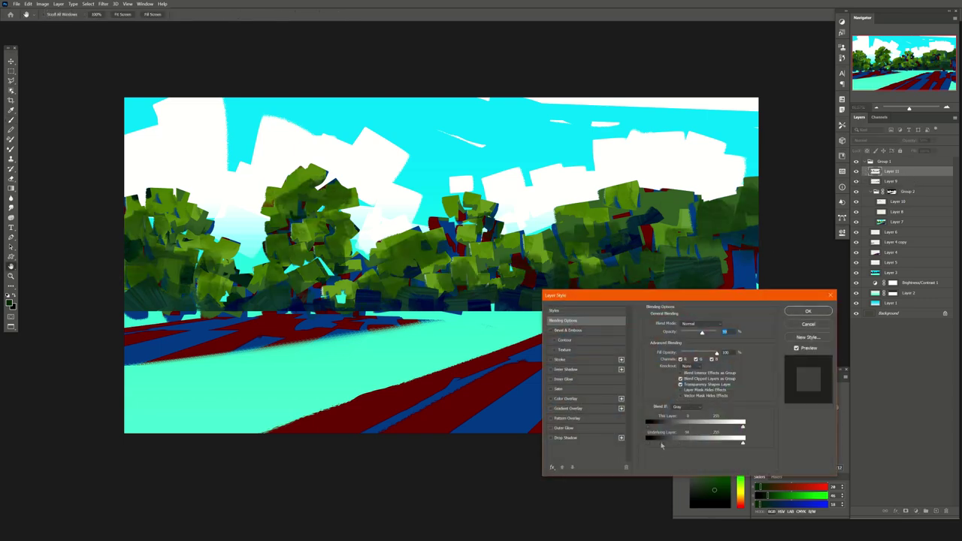
{"action": "mouse_move", "coordinate": [658, 445]}
{"action": "left_mouse_down"}
{"action": "mouse_move", "coordinate": [671, 445]}
{"action": "mouse_move", "coordinate": [663, 445]}
{"action": "left_mouse_up"}
{"action": "left_click", "coordinate": [806, 311]}
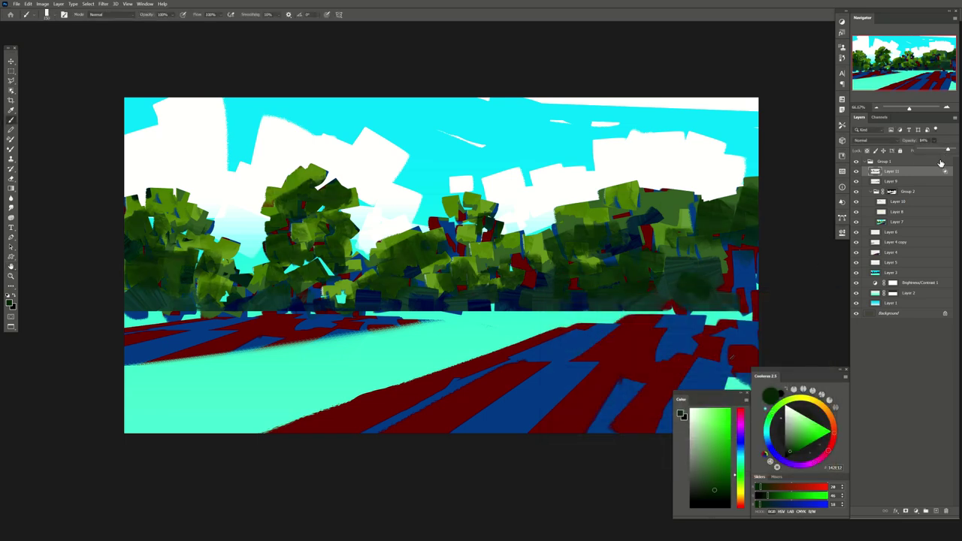
{"action": "type", "text": "8"}
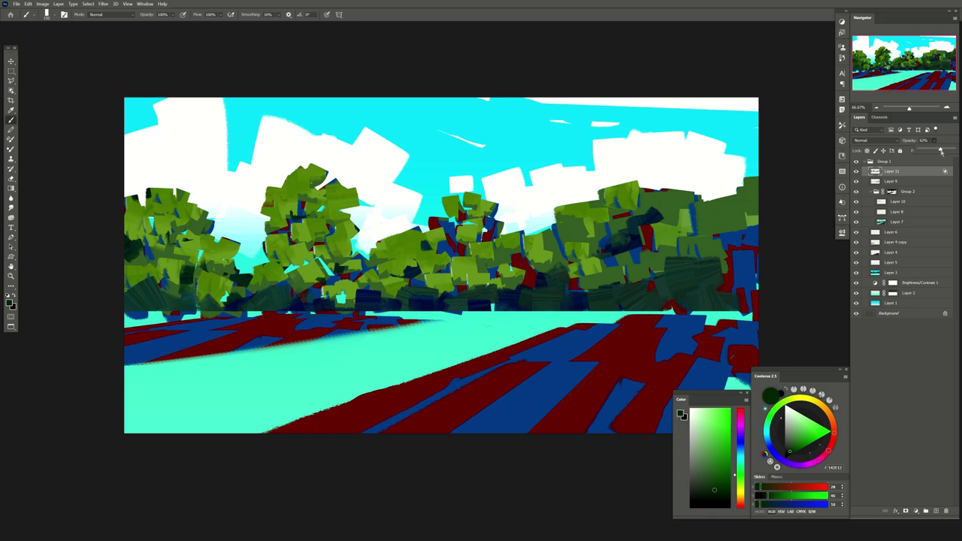
{"action": "type", "text": "6.67"}
{"action": "left_click_drag", "start_coordinate": [956, 139], "coordinate": [956, 150]}
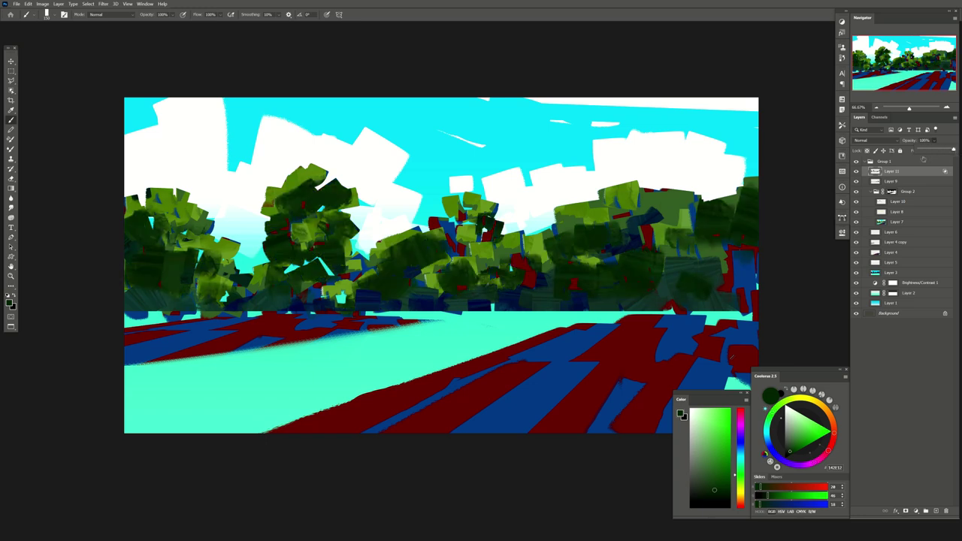
Add a layer mask and paint black to reveal lighter greens across the left, middle and right trees
{"action": "left_click", "coordinate": [905, 511]}
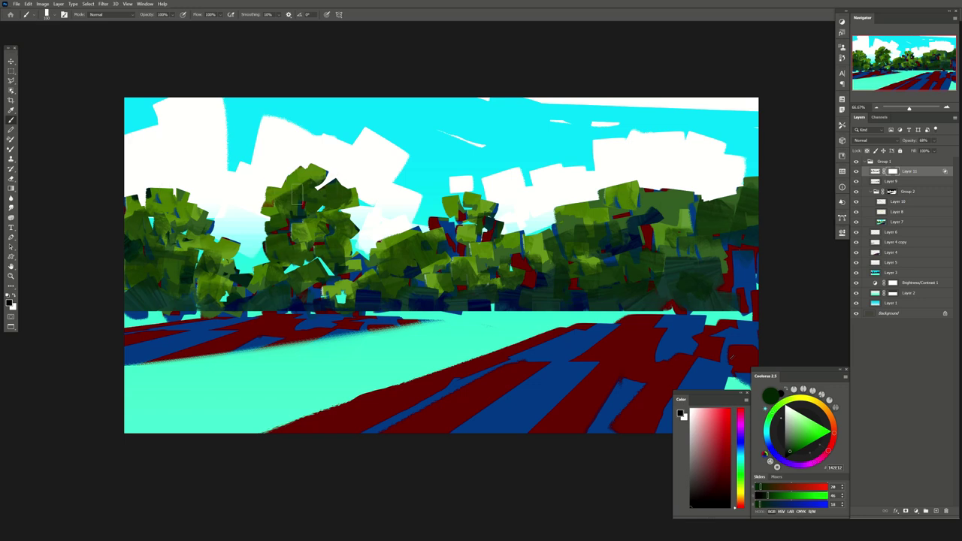
{"action": "mouse_move", "coordinate": [295, 195]}
{"action": "left_mouse_down"}
{"action": "mouse_move", "coordinate": [289, 218]}
{"action": "mouse_move", "coordinate": [342, 191]}
{"action": "left_mouse_up"}
{"action": "left_click_drag", "start_coordinate": [289, 226], "coordinate": [275, 218]}
{"action": "left_click_drag", "start_coordinate": [278, 252], "coordinate": [309, 210]}
{"action": "mouse_move", "coordinate": [387, 270]}
{"action": "left_mouse_down"}
{"action": "mouse_move", "coordinate": [410, 248]}
{"action": "mouse_move", "coordinate": [387, 285]}
{"action": "left_mouse_up"}
{"action": "left_click_drag", "start_coordinate": [312, 270], "coordinate": [285, 289]}
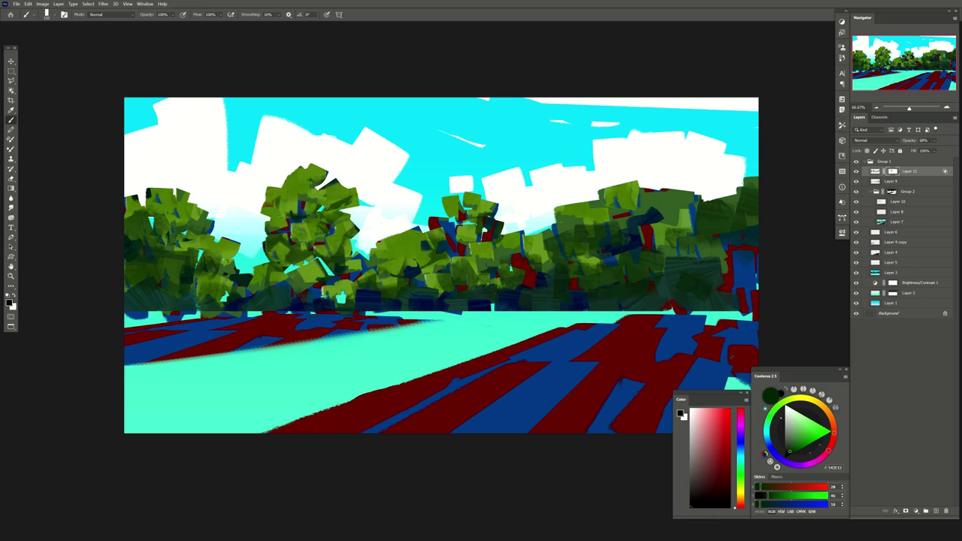
{"action": "mouse_move", "coordinate": [154, 218]}
{"action": "left_mouse_down"}
{"action": "mouse_move", "coordinate": [117, 244]}
{"action": "mouse_move", "coordinate": [173, 282]}
{"action": "left_mouse_up"}
{"action": "mouse_move", "coordinate": [564, 229]}
{"action": "left_mouse_down"}
{"action": "mouse_move", "coordinate": [568, 244]}
{"action": "mouse_move", "coordinate": [608, 233]}
{"action": "left_mouse_up"}
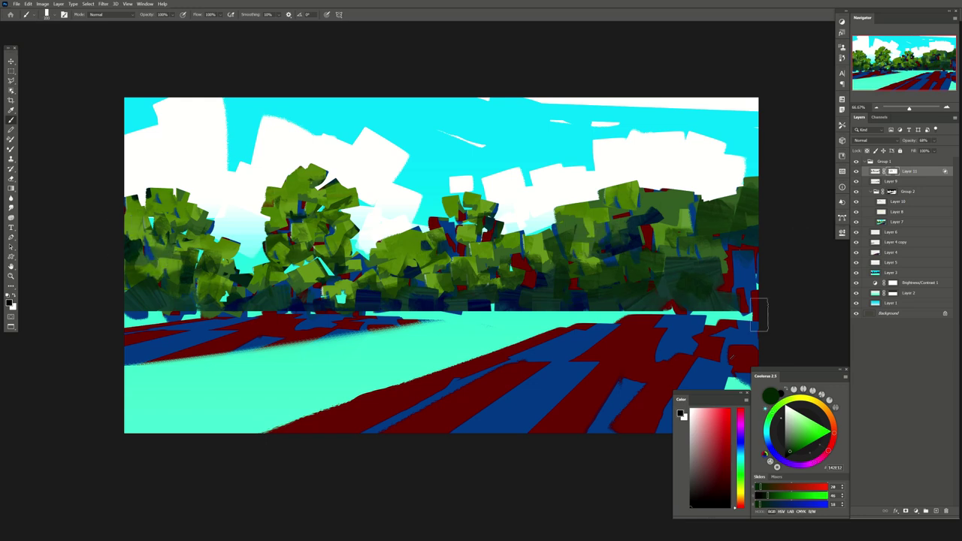
Add a new layer and select the white cloud areas with Color Range
{"action": "left_click", "coordinate": [935, 511]}
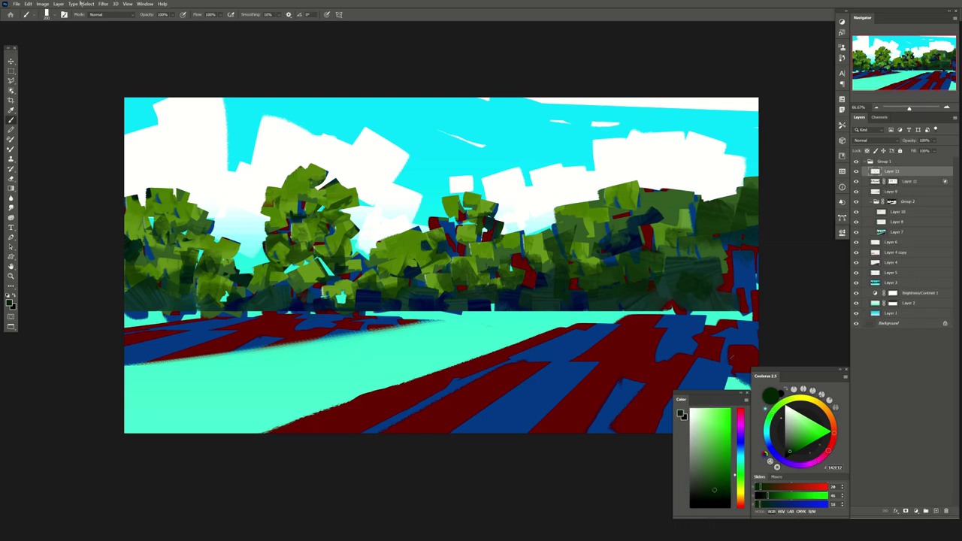
{"action": "left_click", "coordinate": [88, 4]}
{"action": "left_click", "coordinate": [94, 73]}
{"action": "left_click", "coordinate": [618, 154]}
{"action": "key", "text": "Return"}
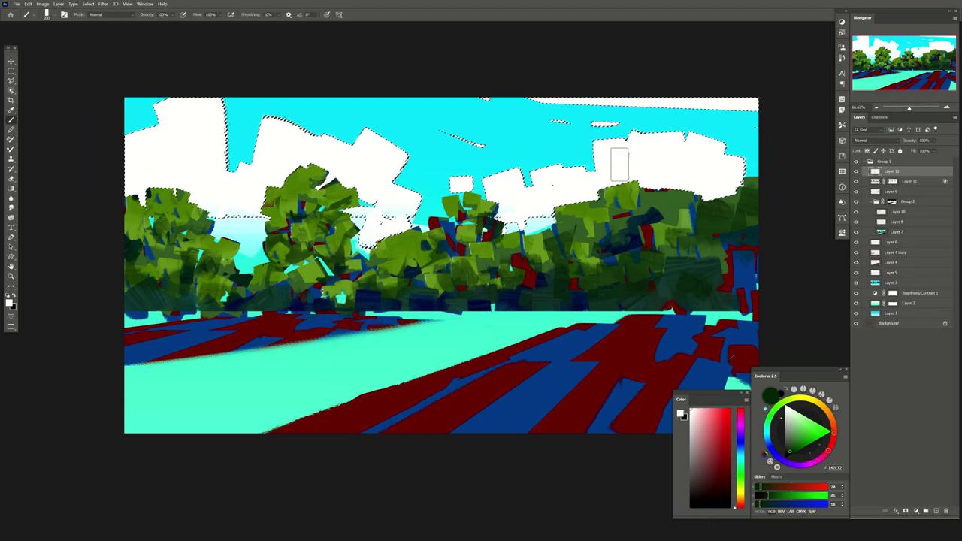
Mixer-brush dark teal over the selected clouds, deselect, and fade the layer to 14% opacity
{"action": "left_click", "coordinate": [11, 148]}
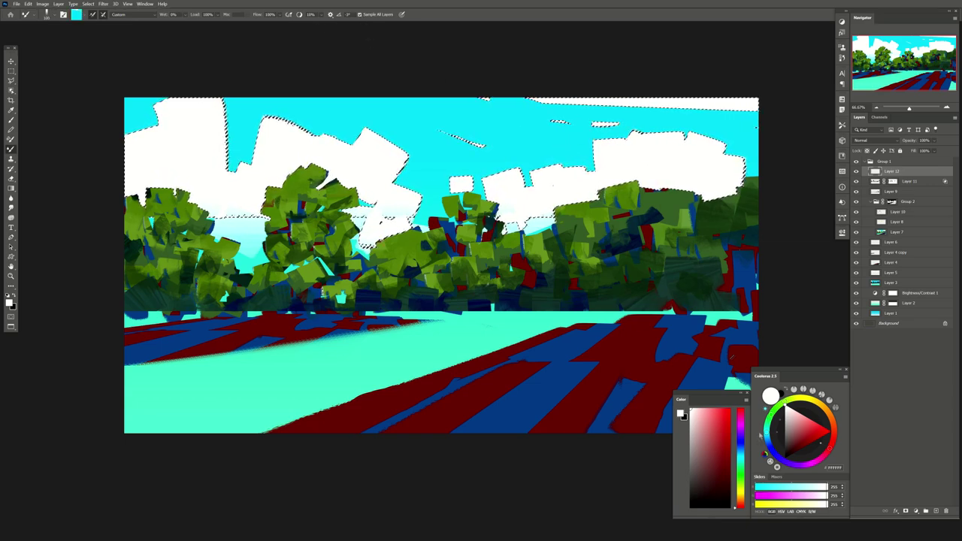
{"action": "left_click", "coordinate": [762, 434]}
{"action": "left_click", "coordinate": [790, 440]}
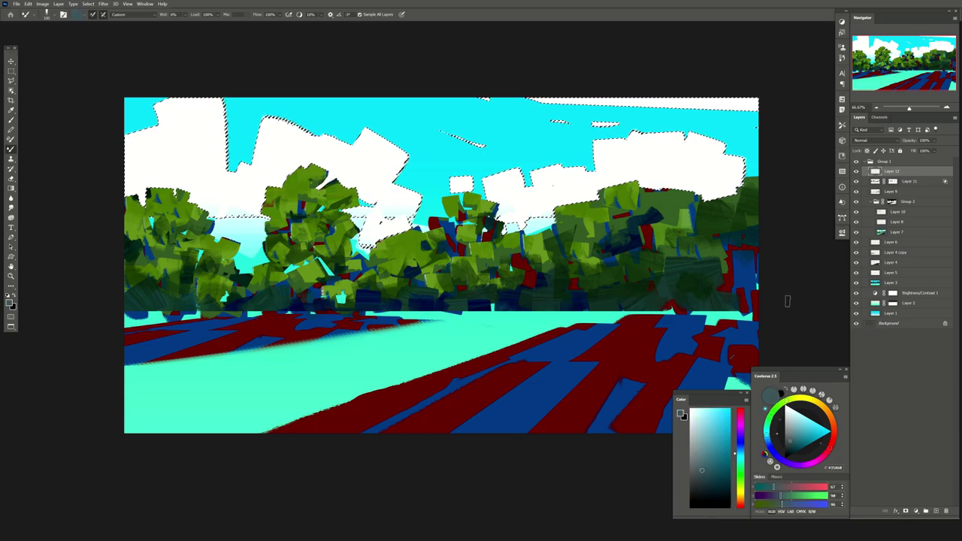
{"action": "left_click_drag", "start_coordinate": [714, 159], "coordinate": [603, 164]}
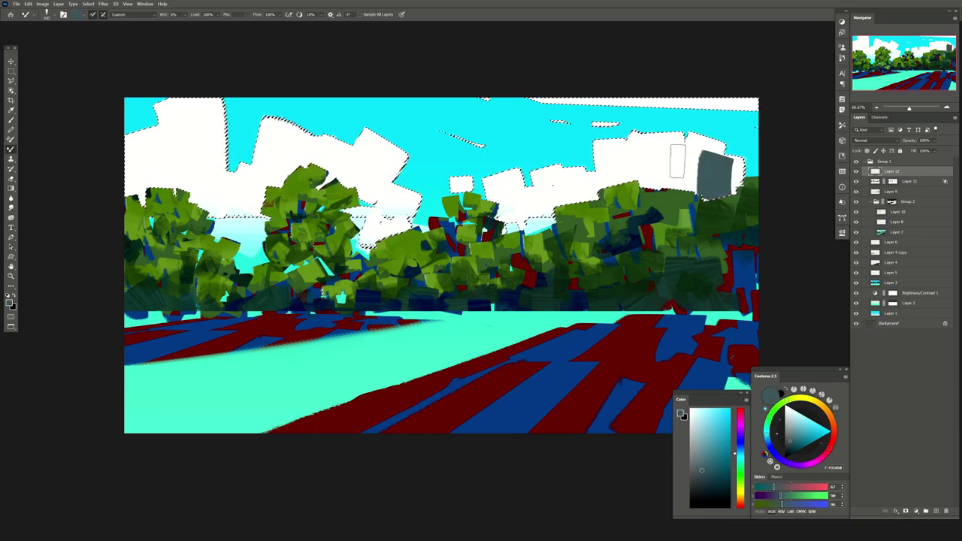
{"action": "left_click_drag", "start_coordinate": [550, 193], "coordinate": [531, 210]}
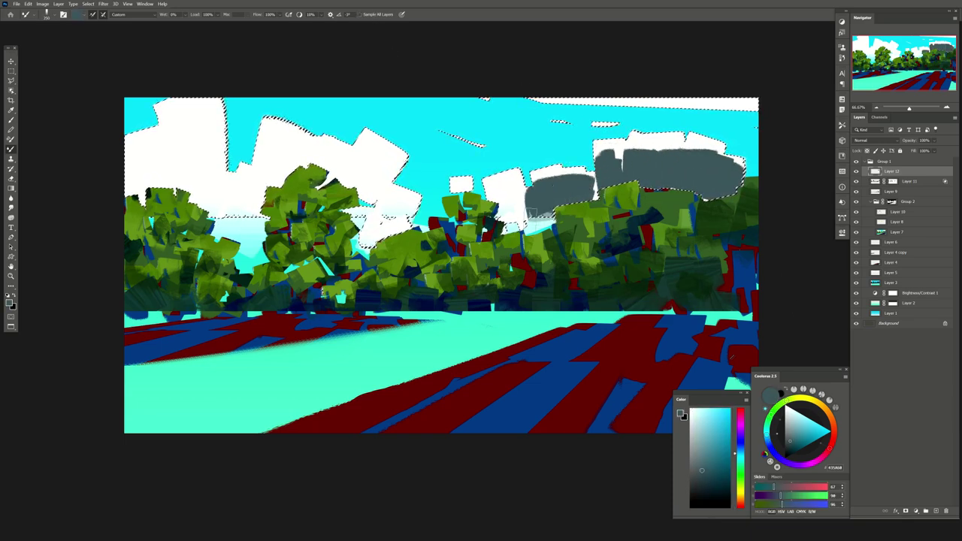
{"action": "left_click_drag", "start_coordinate": [331, 156], "coordinate": [363, 239]}
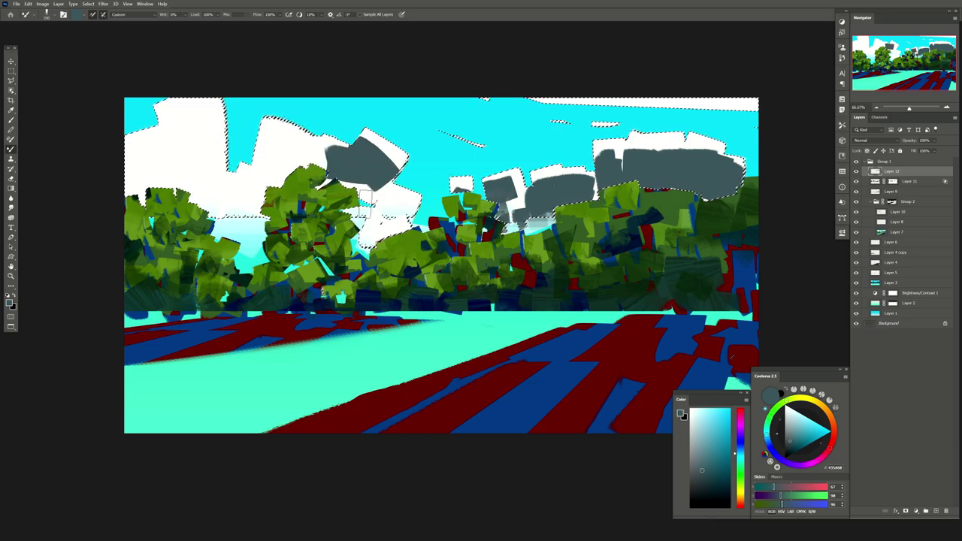
{"action": "mouse_move", "coordinate": [248, 150]}
{"action": "left_mouse_down"}
{"action": "mouse_move", "coordinate": [252, 178]}
{"action": "mouse_move", "coordinate": [197, 178]}
{"action": "mouse_move", "coordinate": [184, 135]}
{"action": "mouse_move", "coordinate": [153, 137]}
{"action": "mouse_move", "coordinate": [154, 161]}
{"action": "left_mouse_up"}
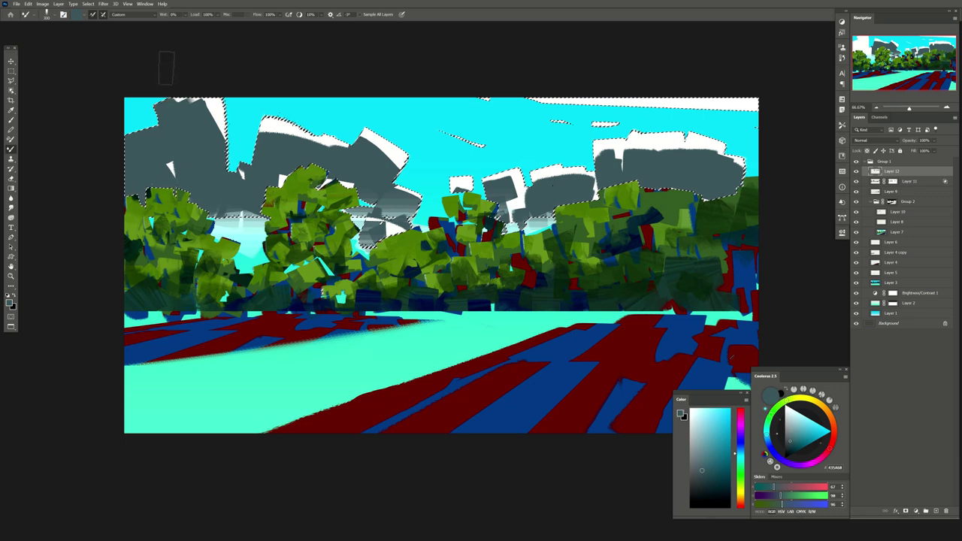
{"action": "key", "text": "ctrl+d"}
{"action": "left_click_drag", "start_coordinate": [934, 150], "coordinate": [917, 151]}
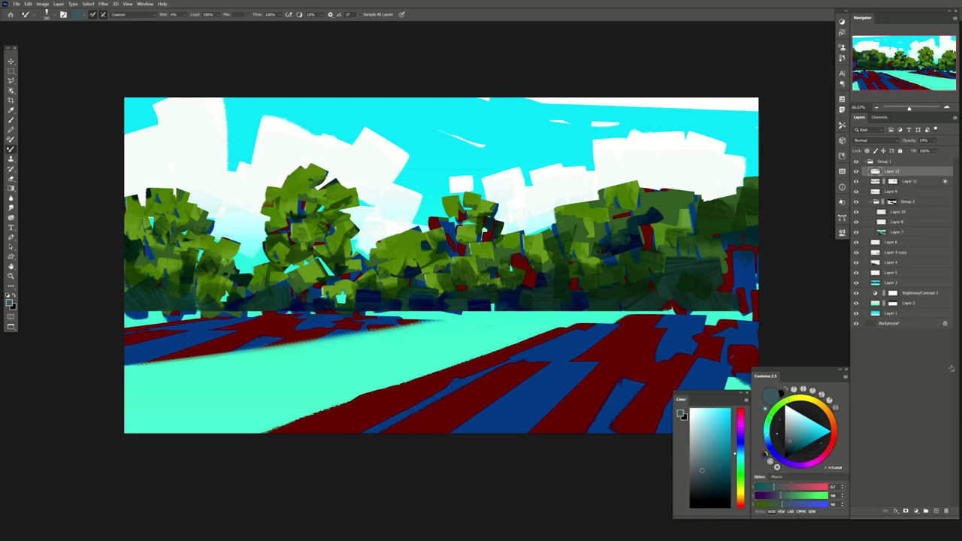
Mirror the canvas, shrink the brush, and add a new Overlay layer for a colour tint
{"action": "key", "text": "h"}
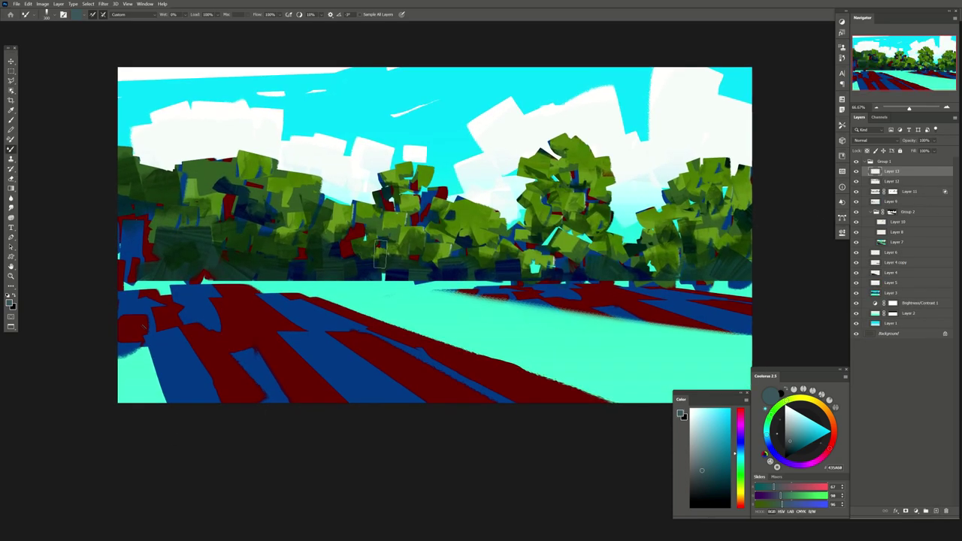
{"action": "key", "text": "bracketleft"}
{"action": "key", "text": "bracketleft"}
{"action": "key", "text": "bracketleft"}
{"action": "left_click", "coordinate": [936, 511]}
{"action": "left_click", "coordinate": [872, 140]}
{"action": "left_click", "coordinate": [871, 236]}
{"action": "left_click_drag", "start_coordinate": [413, 197], "coordinate": [406, 197]}
Try a yellow-green gradient tint in Multiply mode, then delete the tint layer
{"action": "key", "text": "g"}
{"action": "left_click", "coordinate": [781, 408]}
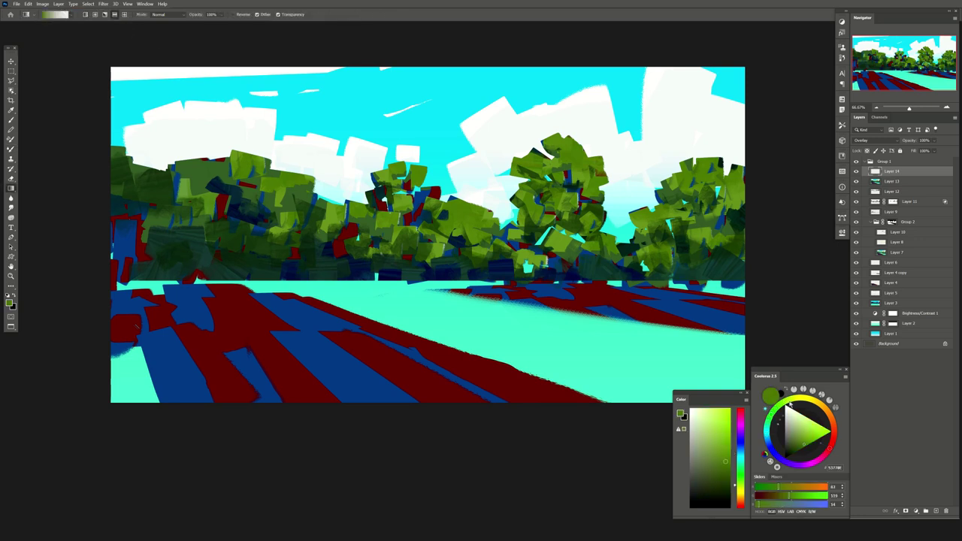
{"action": "left_click", "coordinate": [783, 408]}
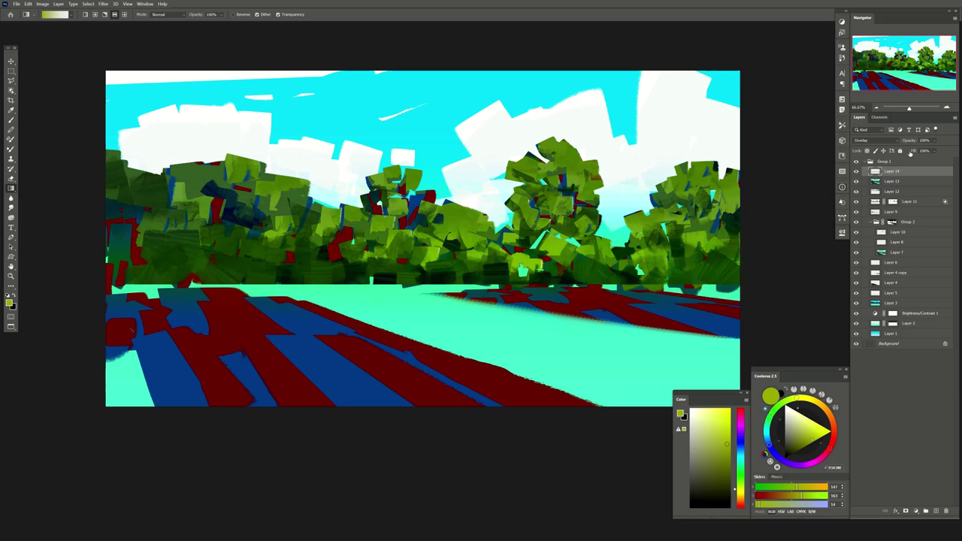
{"action": "left_click", "coordinate": [891, 141]}
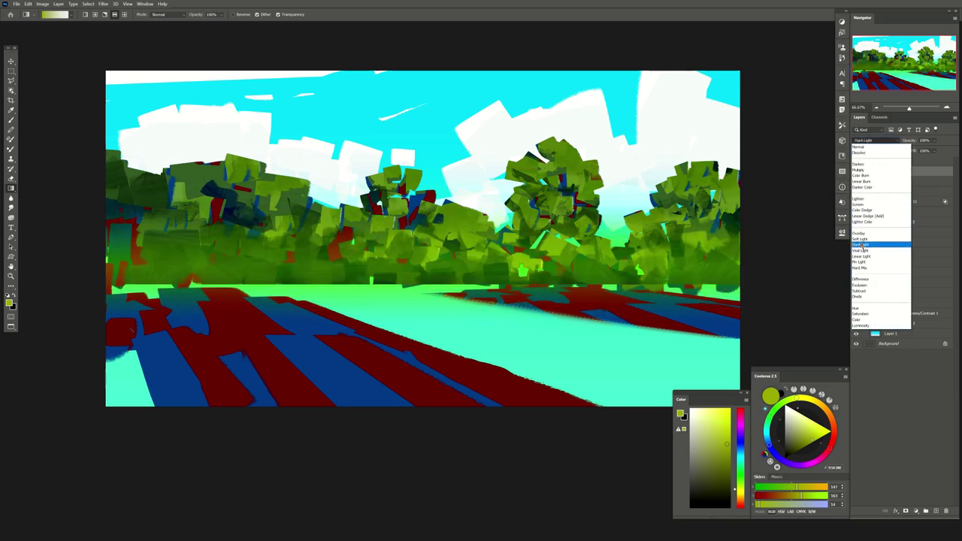
{"action": "left_click", "coordinate": [858, 171]}
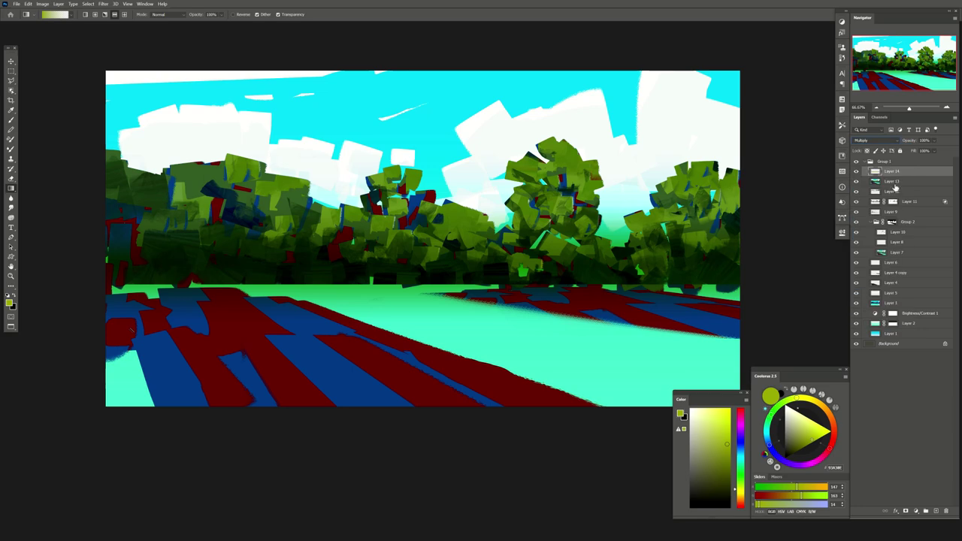
{"action": "left_click_drag", "start_coordinate": [895, 189], "coordinate": [946, 511]}
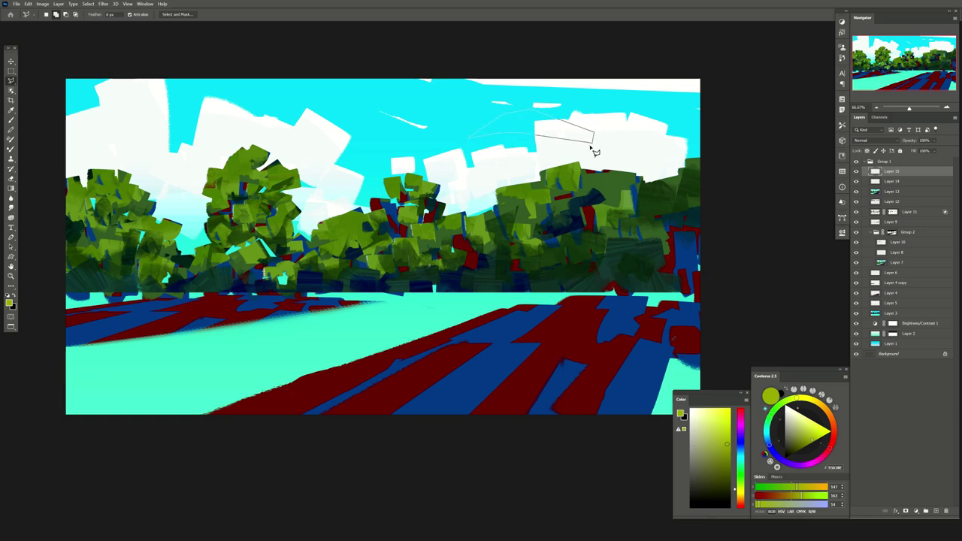
Lasso-outline spiky palm fronds over the upper-right trees
{"action": "left_click", "coordinate": [594, 141]}
{"action": "mouse_move", "coordinate": [488, 189]}
{"action": "left_mouse_down"}
{"action": "mouse_move", "coordinate": [591, 160]}
{"action": "mouse_move", "coordinate": [603, 193]}
{"action": "mouse_move", "coordinate": [597, 133]}
{"action": "mouse_move", "coordinate": [621, 126]}
{"action": "left_mouse_up"}
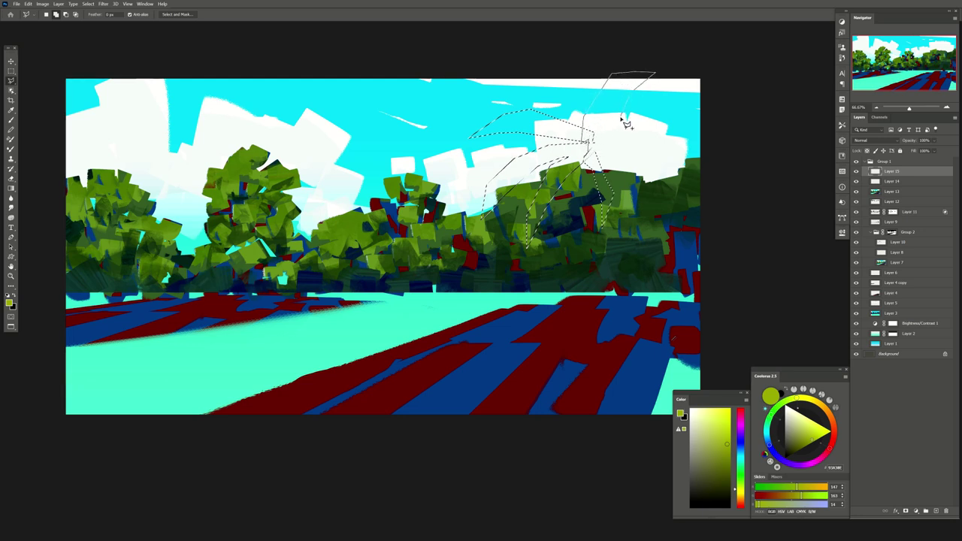
{"action": "mouse_move", "coordinate": [601, 146]}
{"action": "left_mouse_down"}
{"action": "mouse_move", "coordinate": [693, 165]}
{"action": "mouse_move", "coordinate": [672, 166]}
{"action": "left_mouse_up"}
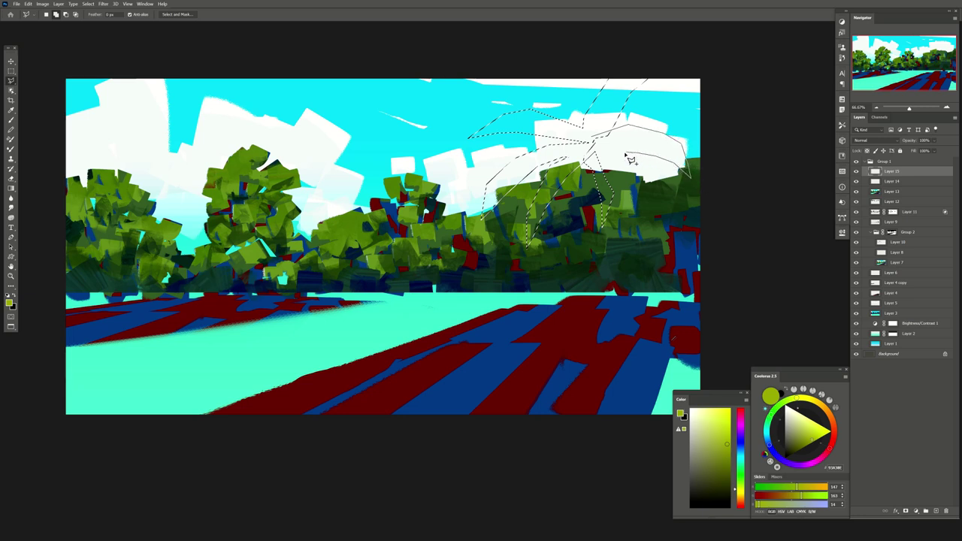
{"action": "left_click_drag", "start_coordinate": [605, 155], "coordinate": [628, 189]}
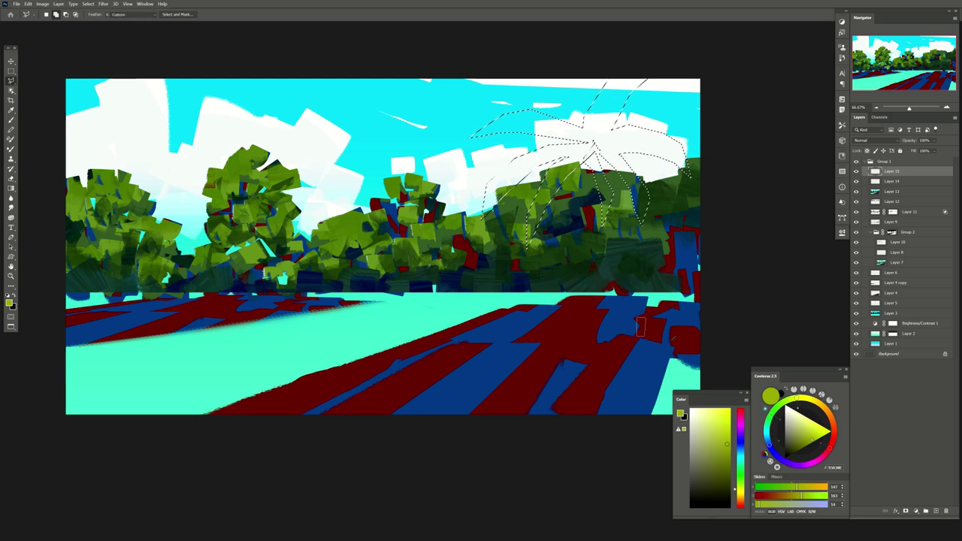
Switch to the regular Brush and pick a very dark green for the fronds
{"action": "key", "text": "b"}
{"action": "left_click", "coordinate": [581, 277]}
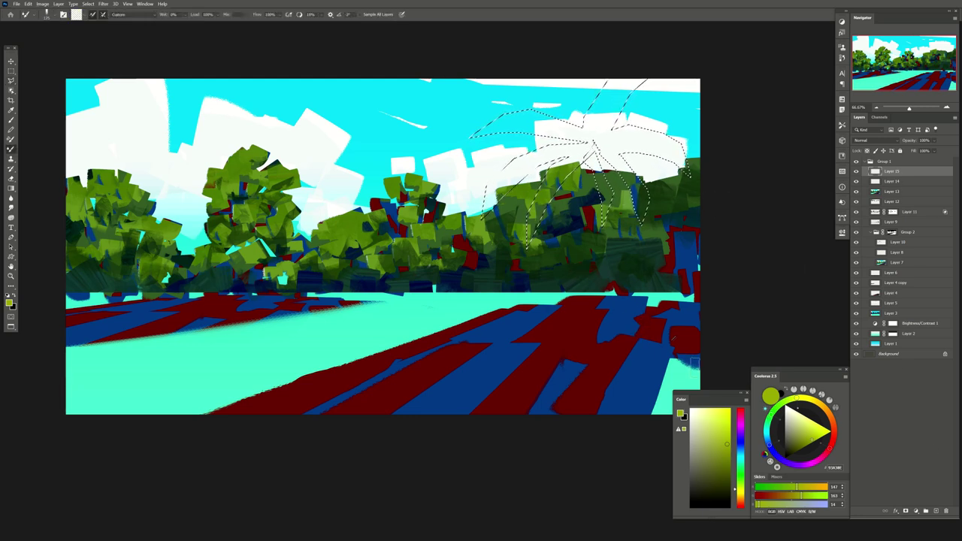
{"action": "key", "text": "shift+b"}
{"action": "left_click", "coordinate": [574, 269], "text": "alt"}
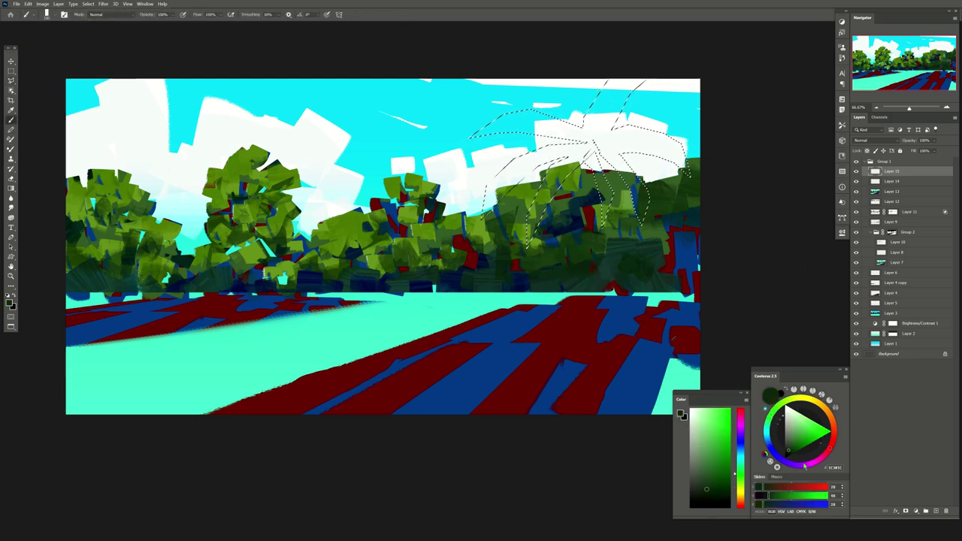
{"action": "left_click", "coordinate": [791, 447]}
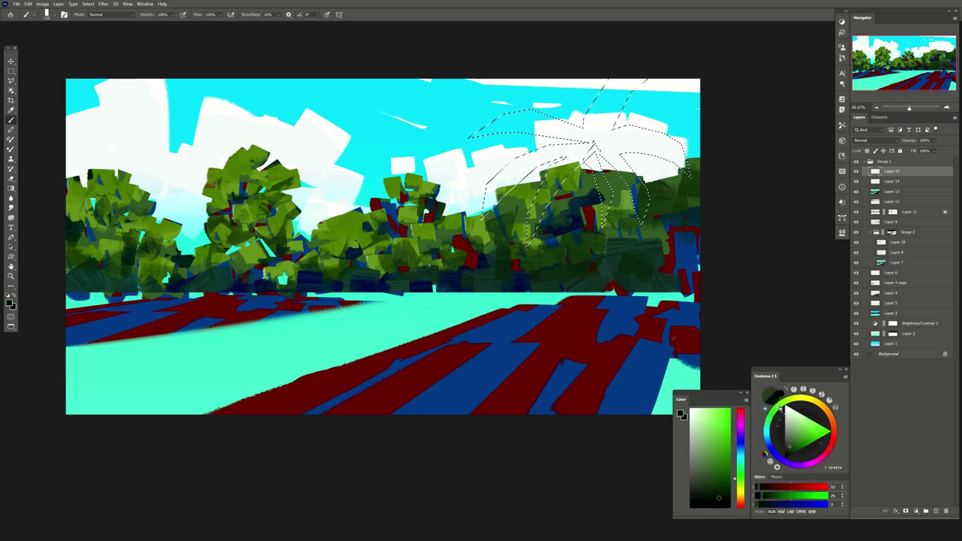
{"action": "left_click", "coordinate": [781, 409]}
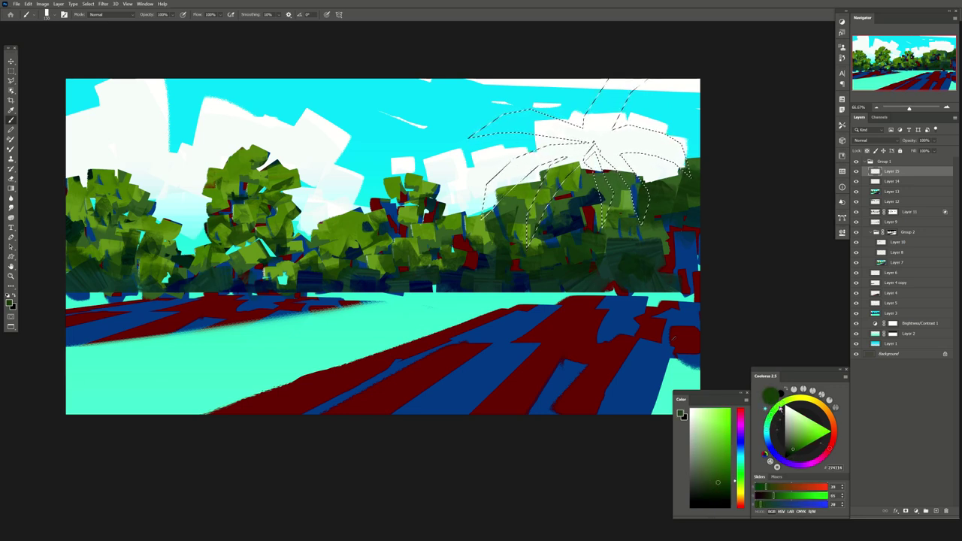
{"action": "left_click", "coordinate": [791, 454]}
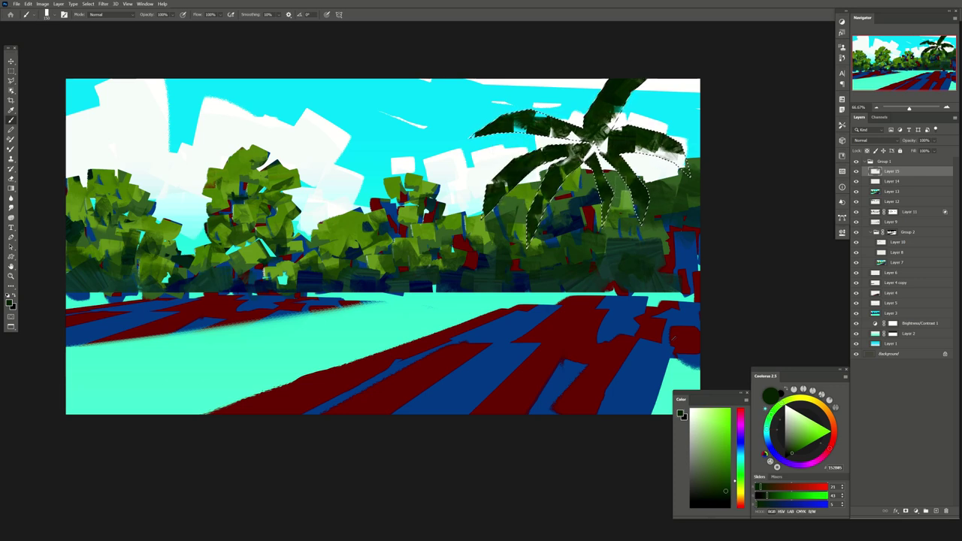
Mirror the canvas and stretch the palm crown downward
{"action": "key", "text": "ctrl+shift+h"}
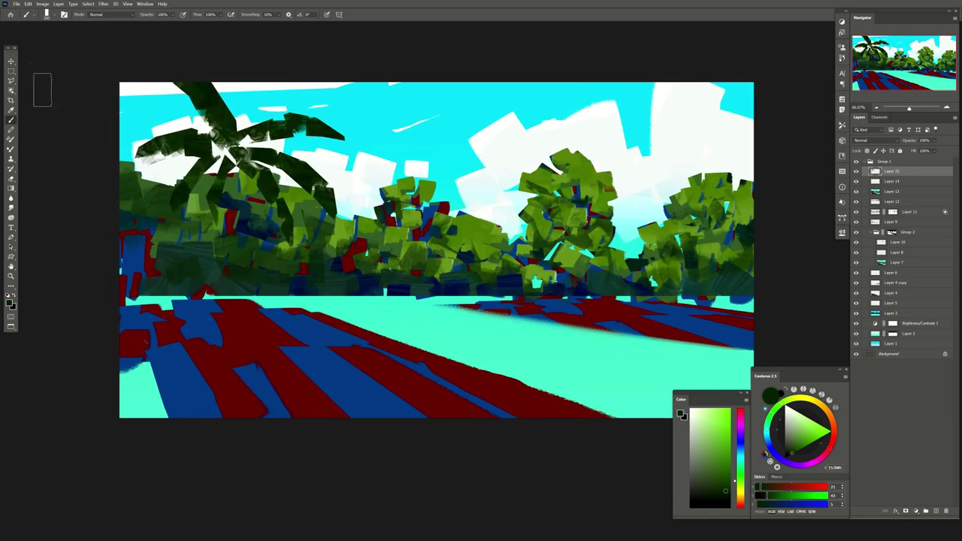
{"action": "key", "text": "v"}
{"action": "left_click_drag", "start_coordinate": [241, 252], "coordinate": [241, 265]}
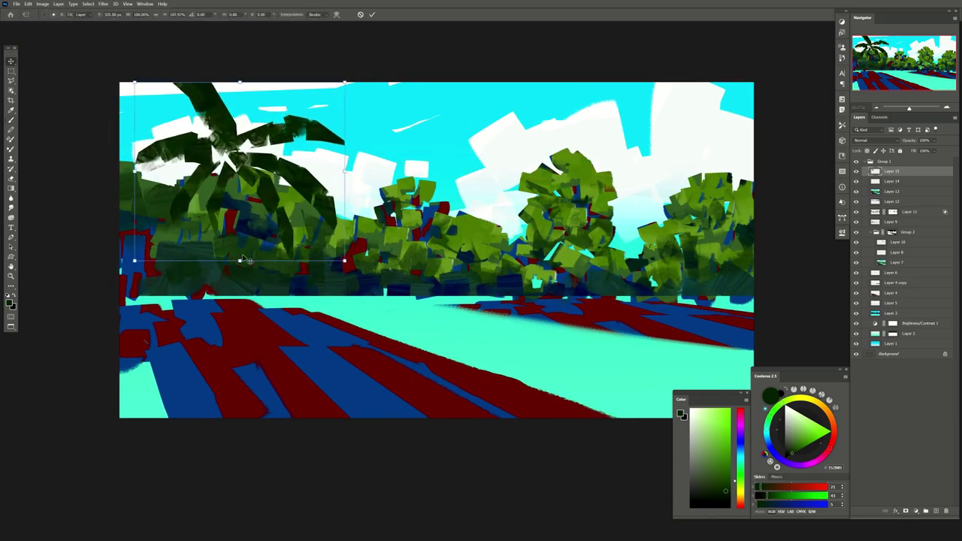
On a new layer, brush dark green shading over the selected central, left-centre and right trees
{"action": "left_click", "coordinate": [892, 239], "text": "ctrl"}
{"action": "key", "text": "ctrl+shift+alt+n"}
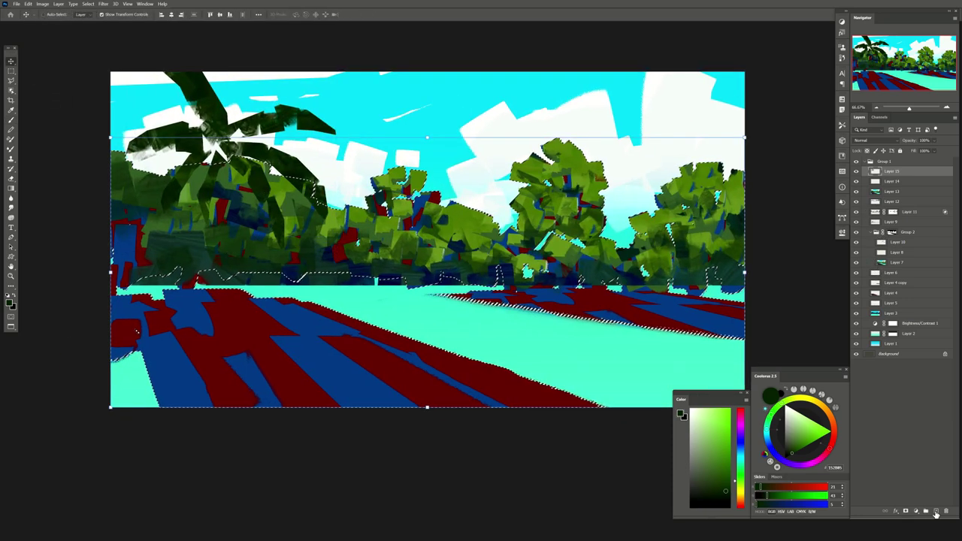
{"action": "key", "text": "b"}
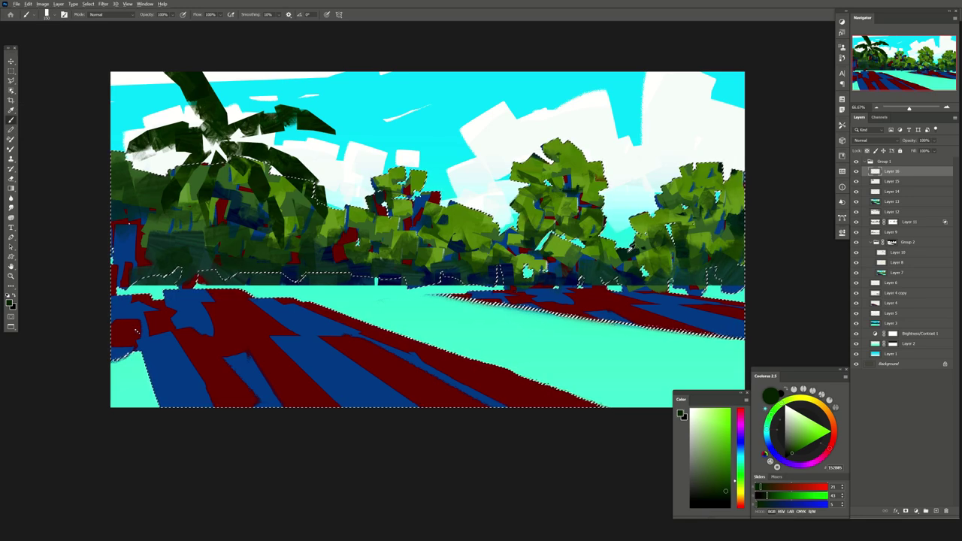
{"action": "mouse_move", "coordinate": [571, 224]}
{"action": "left_mouse_down"}
{"action": "mouse_move", "coordinate": [533, 232]}
{"action": "mouse_move", "coordinate": [547, 179]}
{"action": "left_mouse_up"}
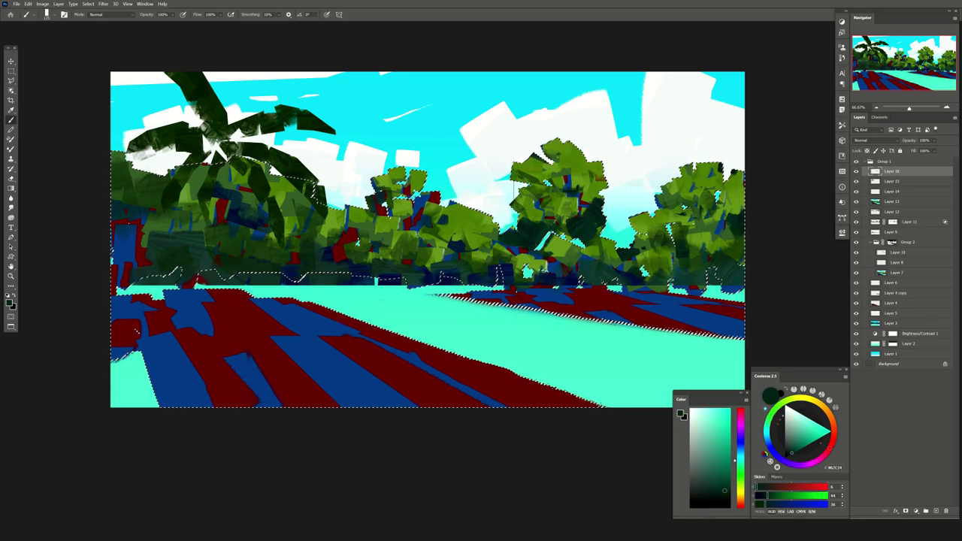
{"action": "mouse_move", "coordinate": [451, 220]}
{"action": "left_mouse_down"}
{"action": "mouse_move", "coordinate": [419, 248]}
{"action": "mouse_move", "coordinate": [481, 281]}
{"action": "left_mouse_up"}
{"action": "left_click_drag", "start_coordinate": [673, 201], "coordinate": [631, 256]}
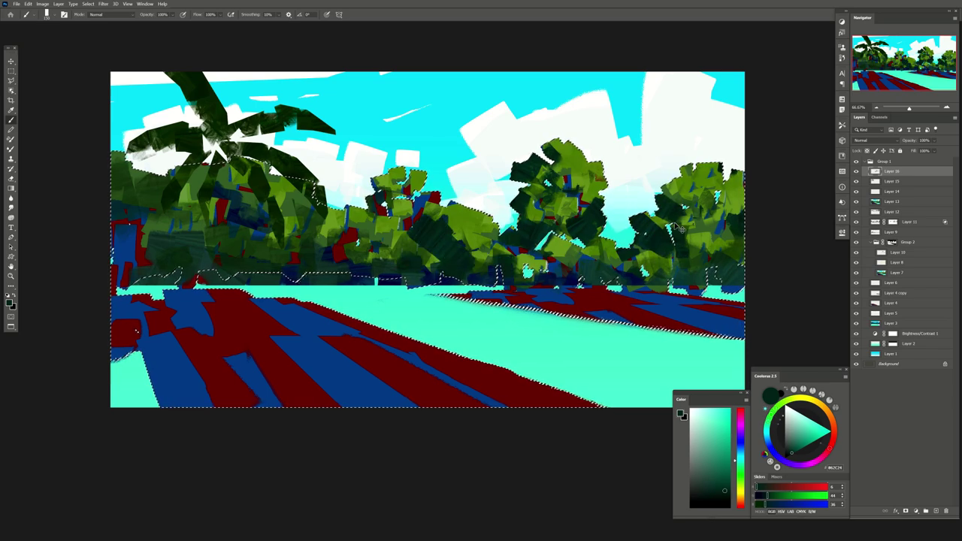
{"action": "key", "text": "ctrl+d"}
Erase some shading from the left-centre trees, mirror the view back, and add a new layer
{"action": "key", "text": "e"}
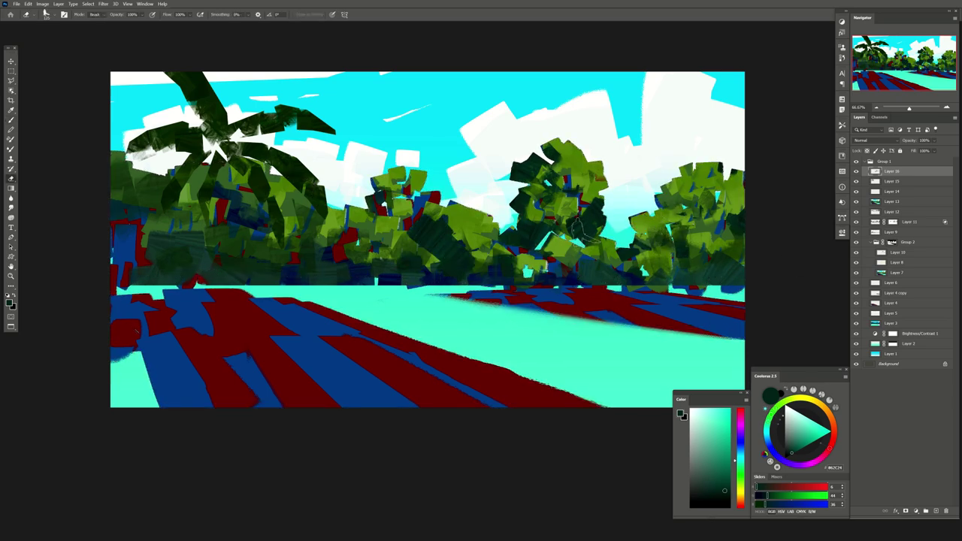
{"action": "left_click_drag", "start_coordinate": [472, 253], "coordinate": [449, 226]}
{"action": "key", "text": "h"}
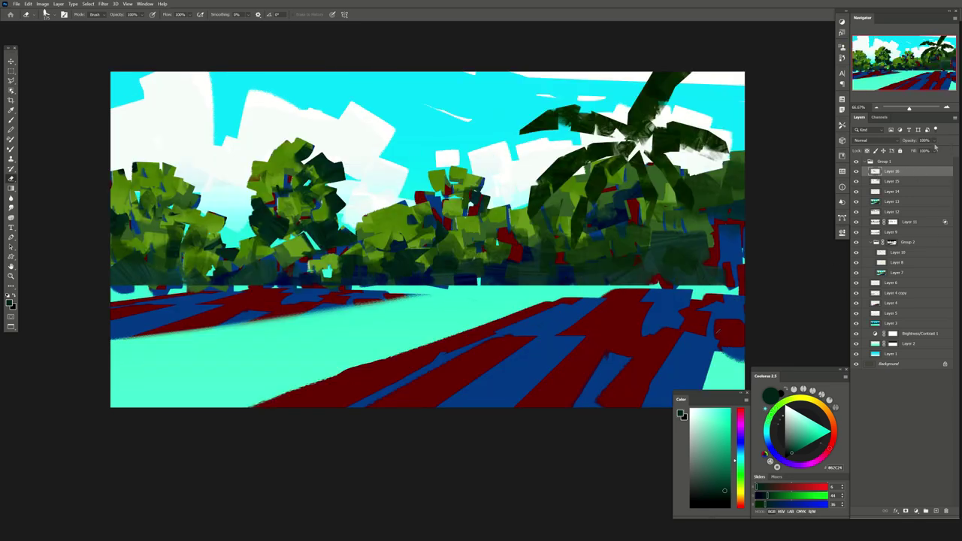
{"action": "left_click", "coordinate": [936, 511]}
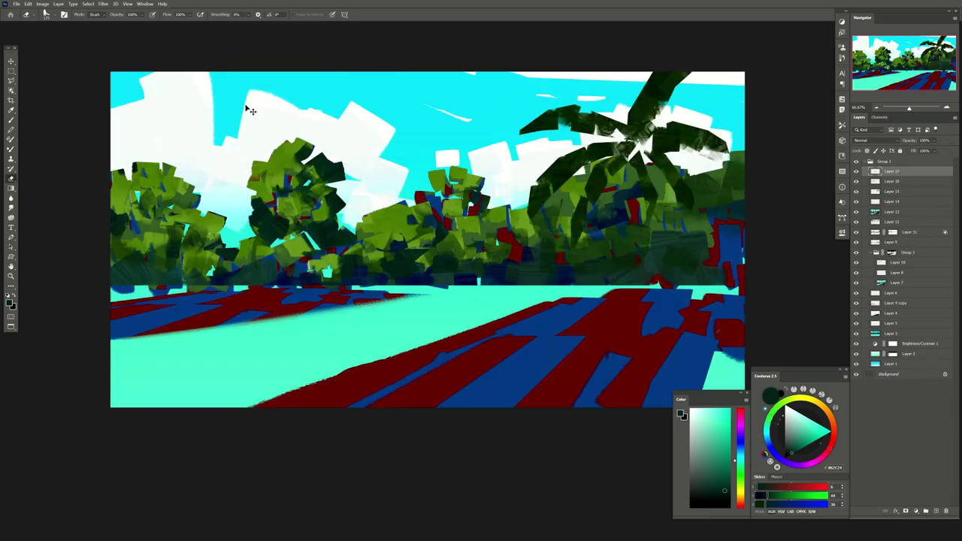
Mixer-brush light- and dark-green leaf dabs over the central and right trees, panning as needed
{"action": "key", "text": "b"}
{"action": "left_click_drag", "start_coordinate": [533, 212], "coordinate": [524, 205]}
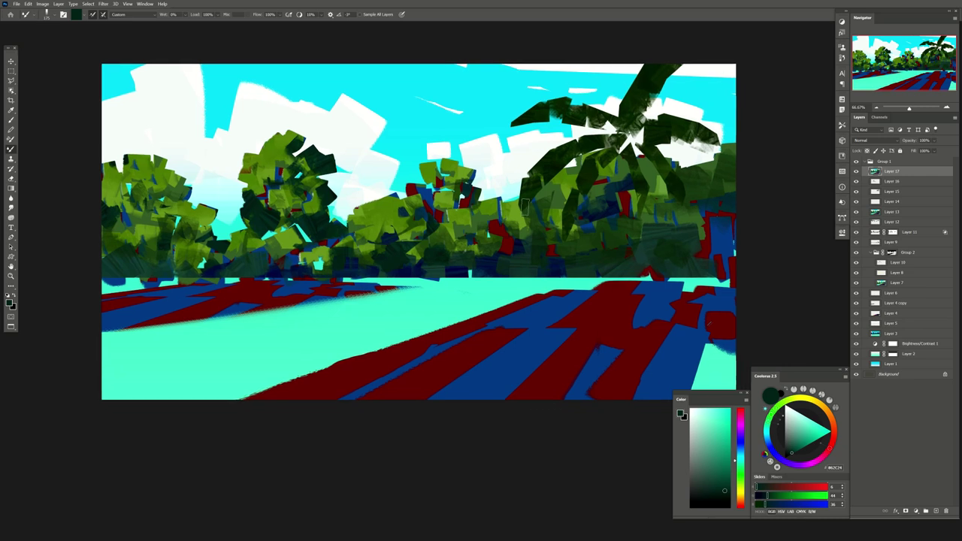
{"action": "mouse_move", "coordinate": [495, 241]}
{"action": "left_mouse_down"}
{"action": "mouse_move", "coordinate": [503, 233]}
{"action": "mouse_move", "coordinate": [523, 253]}
{"action": "mouse_move", "coordinate": [455, 270]}
{"action": "left_mouse_up"}
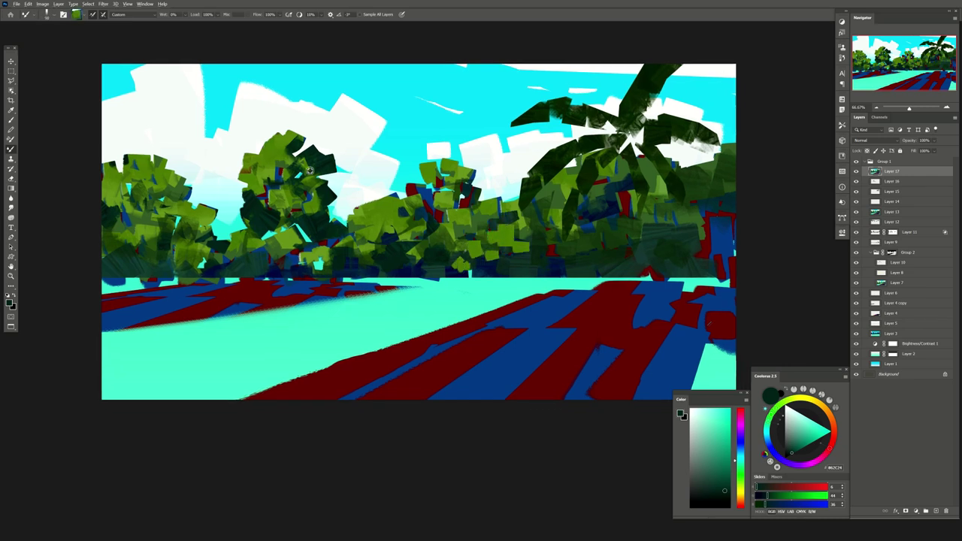
{"action": "mouse_move", "coordinate": [309, 171]}
{"action": "left_mouse_down"}
{"action": "mouse_move", "coordinate": [315, 153]}
{"action": "mouse_move", "coordinate": [319, 167]}
{"action": "left_mouse_up"}
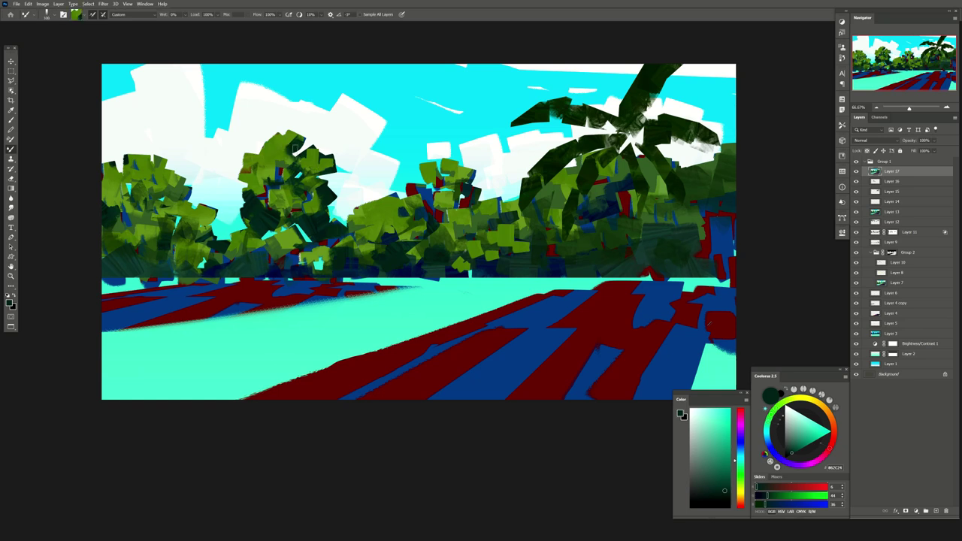
{"action": "left_click", "coordinate": [277, 182], "text": "alt"}
{"action": "mouse_move", "coordinate": [254, 165]}
{"action": "left_mouse_down"}
{"action": "mouse_move", "coordinate": [267, 171]}
{"action": "mouse_move", "coordinate": [266, 195]}
{"action": "mouse_move", "coordinate": [286, 224]}
{"action": "left_mouse_up"}
{"action": "left_click_drag", "start_coordinate": [431, 200], "coordinate": [444, 218]}
{"action": "left_click_drag", "start_coordinate": [292, 218], "coordinate": [287, 225]}
{"action": "mouse_move", "coordinate": [269, 193]}
{"action": "left_mouse_down"}
{"action": "mouse_move", "coordinate": [248, 219]}
{"action": "mouse_move", "coordinate": [265, 223]}
{"action": "left_mouse_up"}
{"action": "key", "text": "ctrl+z"}
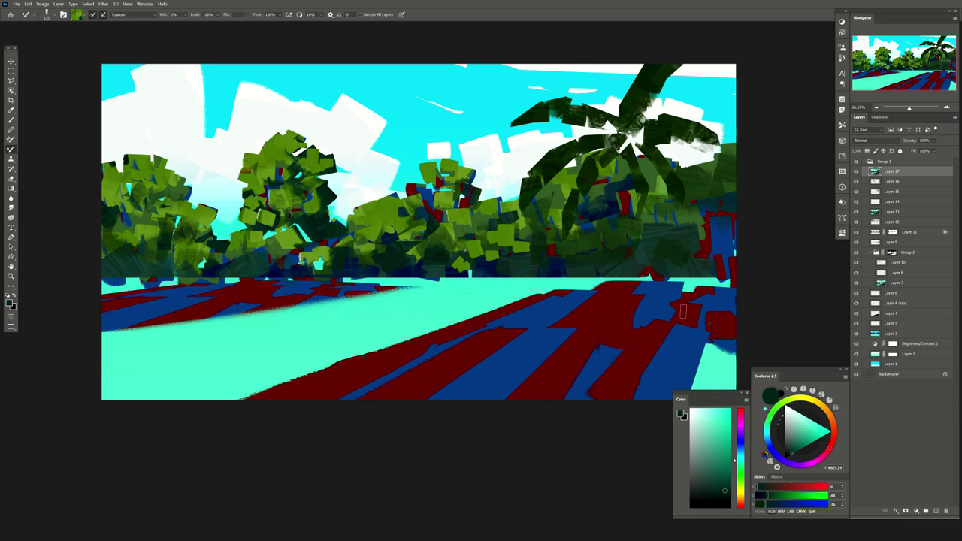
{"action": "left_click_drag", "start_coordinate": [536, 251], "coordinate": [525, 223]}
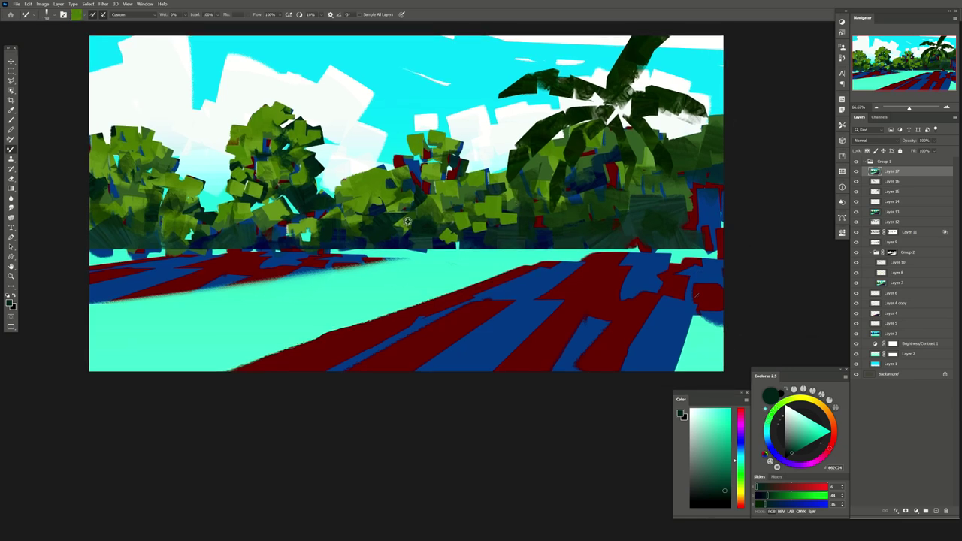
Select the light-green foliage with Color Range and pick a bright yellow
{"action": "left_click", "coordinate": [88, 4]}
{"action": "left_click", "coordinate": [113, 73]}
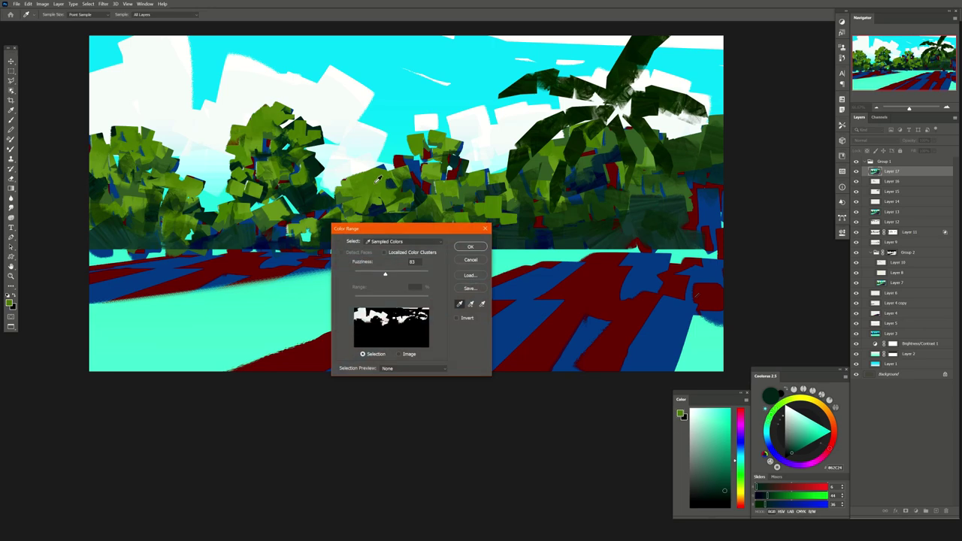
{"action": "left_click", "coordinate": [472, 236]}
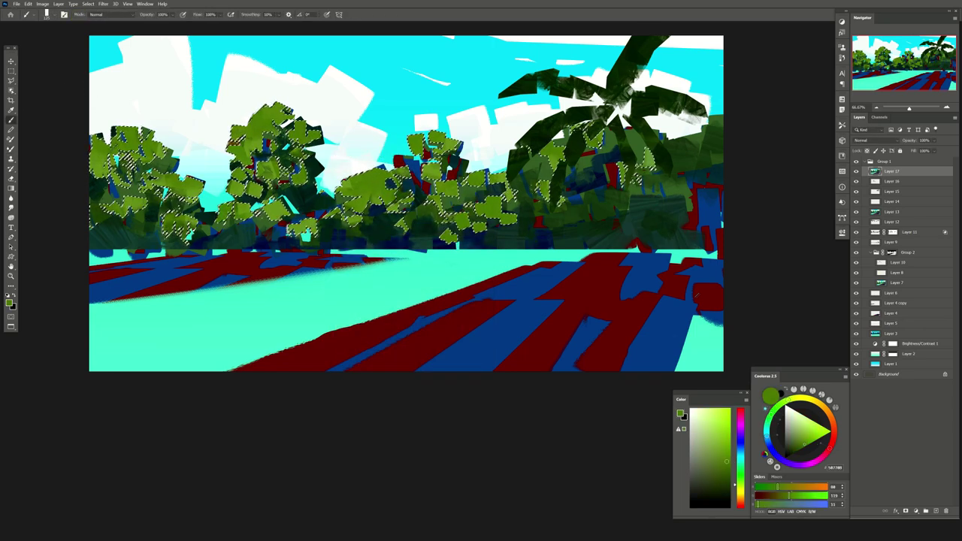
{"action": "left_click", "coordinate": [715, 439]}
{"action": "left_click", "coordinate": [728, 436]}
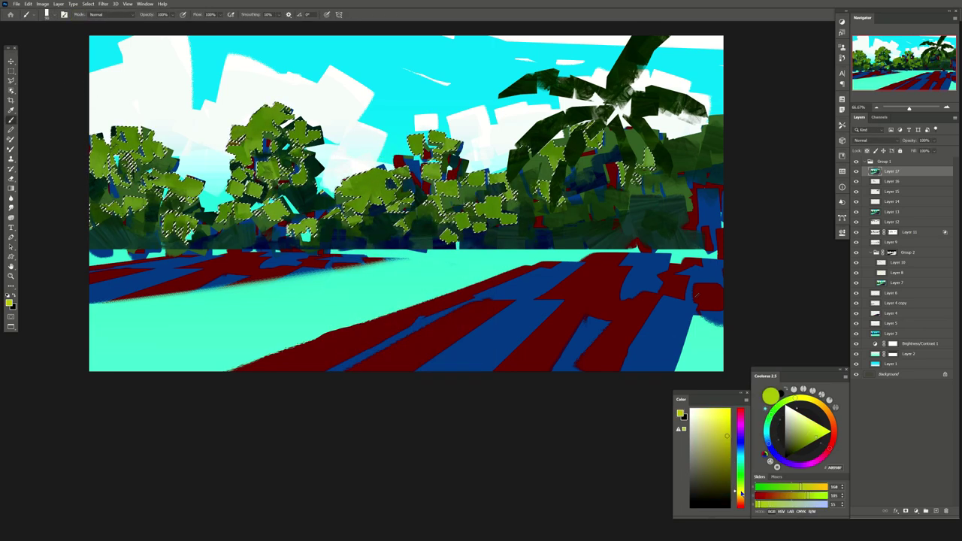
Paint yellow highlights over the foliage, set the layer to 55% opacity, deselect, and add a layer
{"action": "left_click_drag", "start_coordinate": [342, 176], "coordinate": [391, 214]}
{"action": "left_click_drag", "start_coordinate": [263, 128], "coordinate": [406, 218]}
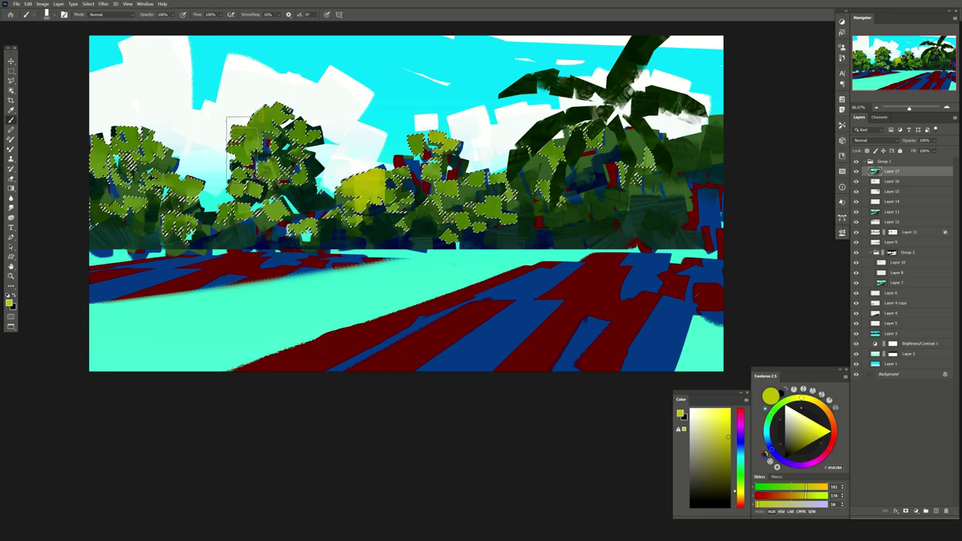
{"action": "left_click_drag", "start_coordinate": [225, 113], "coordinate": [301, 196]}
{"action": "left_click_drag", "start_coordinate": [98, 135], "coordinate": [448, 189]}
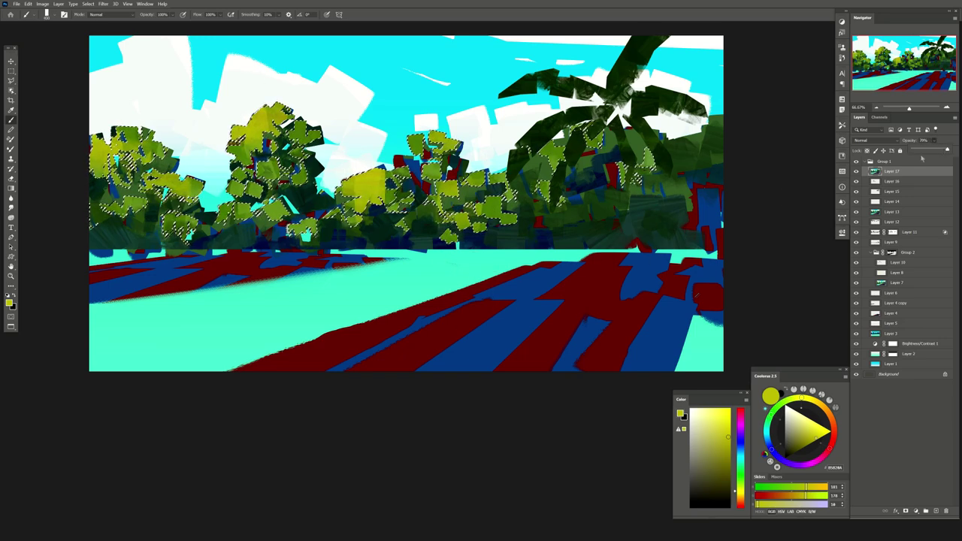
{"action": "left_click_drag", "start_coordinate": [935, 141], "coordinate": [932, 151]}
{"action": "key", "text": "ctrl+d"}
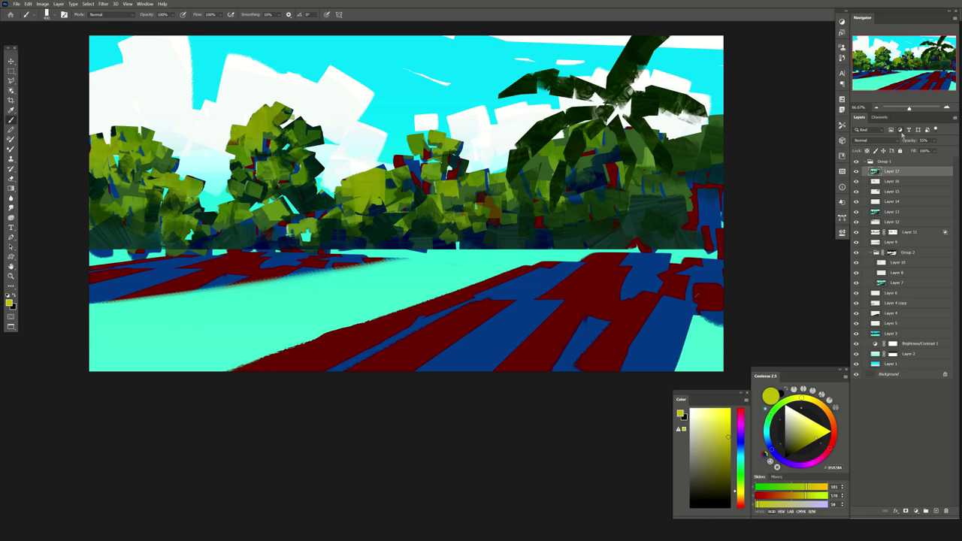
{"action": "left_click", "coordinate": [936, 511]}
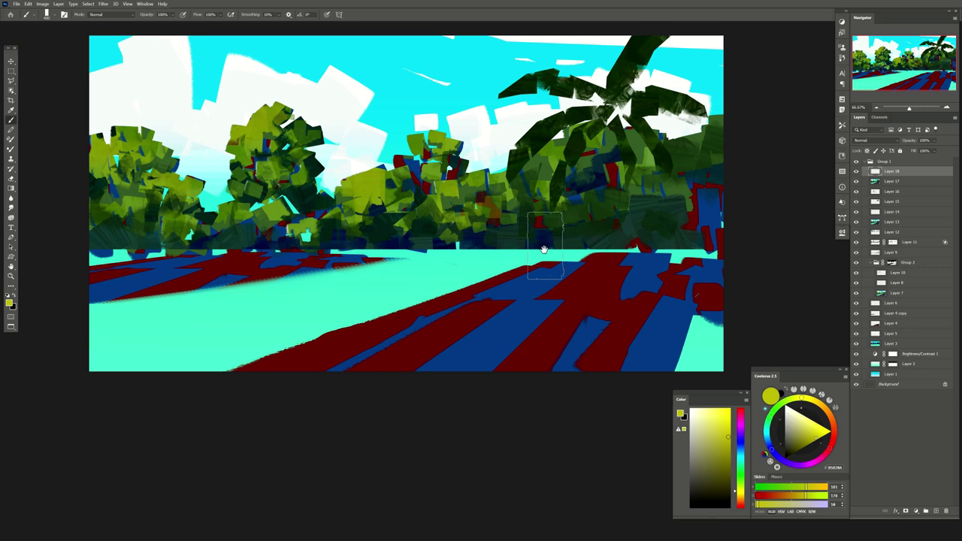
Free-transform the stamped landscape layer, squashing and repositioning it to enlarge the ground
{"action": "scroll", "coordinate": [719, 323], "scroll_direction": "down", "scroll_amount": 1}
{"action": "key", "text": "l"}
{"action": "left_click", "coordinate": [726, 240]}
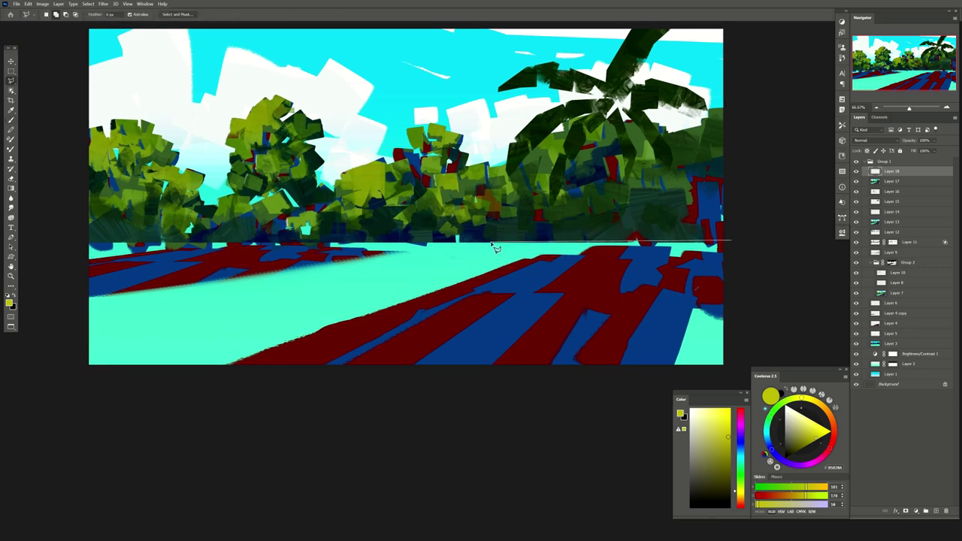
{"action": "key", "text": "Escape"}
{"action": "key", "text": "ctrl+t"}
{"action": "left_click_drag", "start_coordinate": [405, 365], "coordinate": [406, 314]}
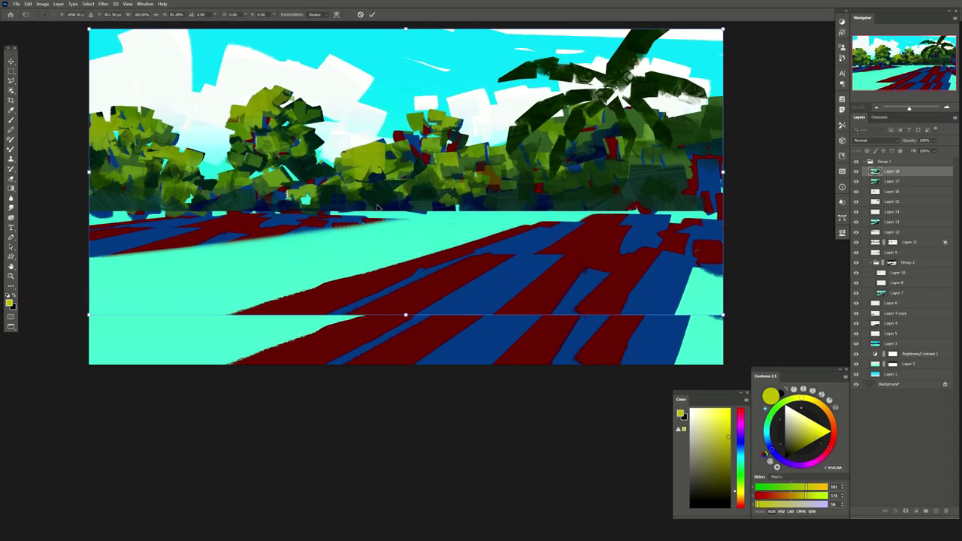
{"action": "mouse_move", "coordinate": [379, 190]}
{"action": "left_mouse_down"}
{"action": "mouse_move", "coordinate": [390, 126]}
{"action": "mouse_move", "coordinate": [411, 306]}
{"action": "mouse_move", "coordinate": [414, 260]}
{"action": "mouse_move", "coordinate": [412, 291]}
{"action": "left_mouse_up"}
{"action": "left_click_drag", "start_coordinate": [414, 43], "coordinate": [414, 88]}
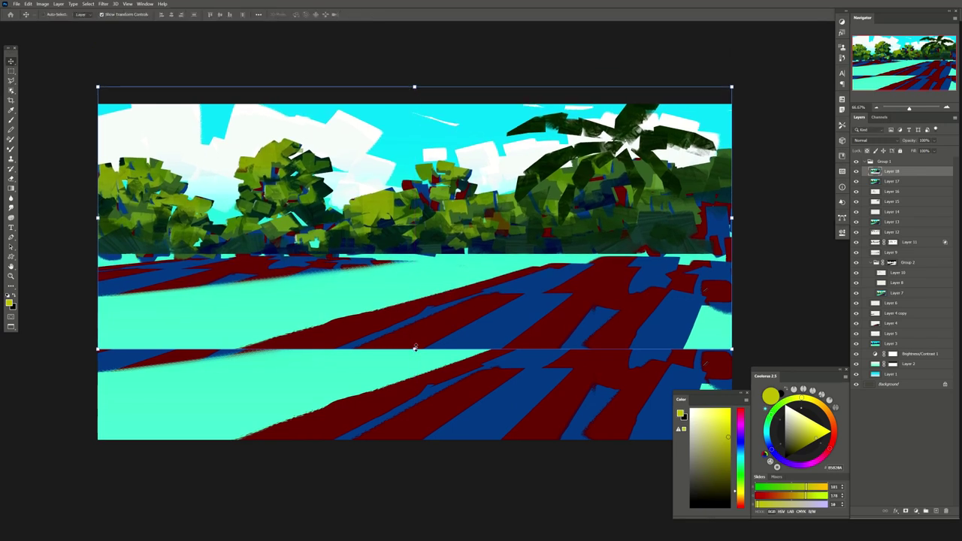
{"action": "left_click_drag", "start_coordinate": [415, 348], "coordinate": [413, 356]}
{"action": "key", "text": "w"}
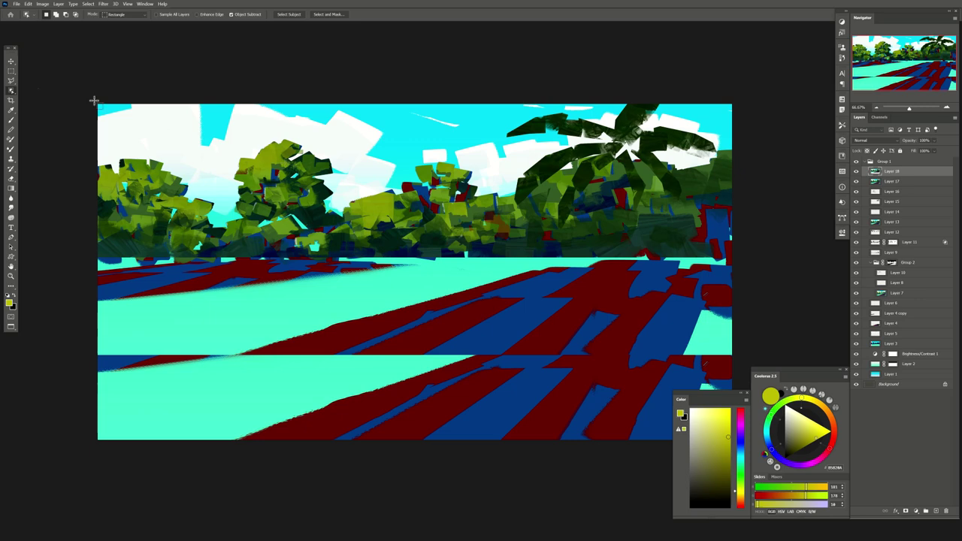
Stretch the layer taller from the top and move it down about 50 px
{"action": "key", "text": "v"}
{"action": "scroll", "coordinate": [422, 271], "scroll_direction": "down", "scroll_amount": 3}
{"action": "scroll", "coordinate": [426, 356], "scroll_direction": "up", "scroll_amount": 3}
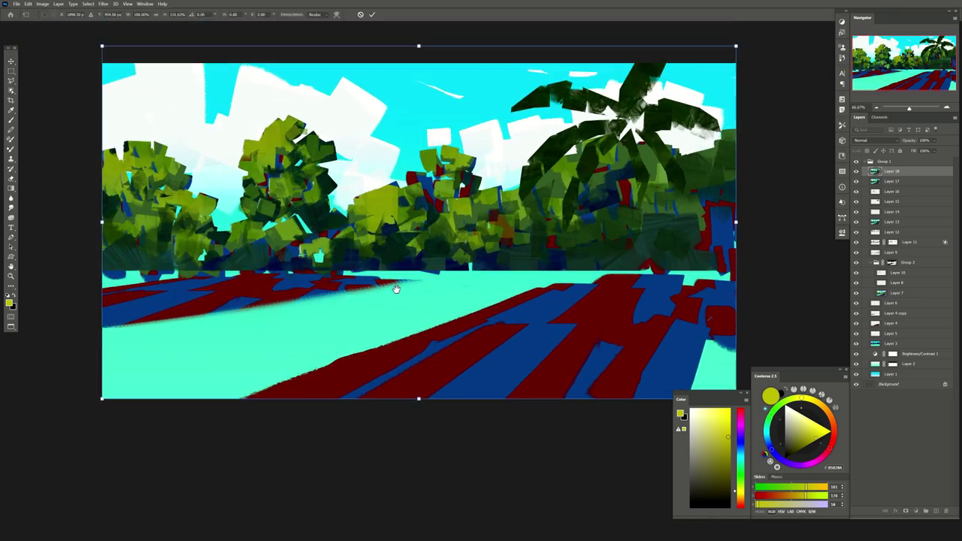
{"action": "left_click_drag", "start_coordinate": [419, 91], "coordinate": [415, 88]}
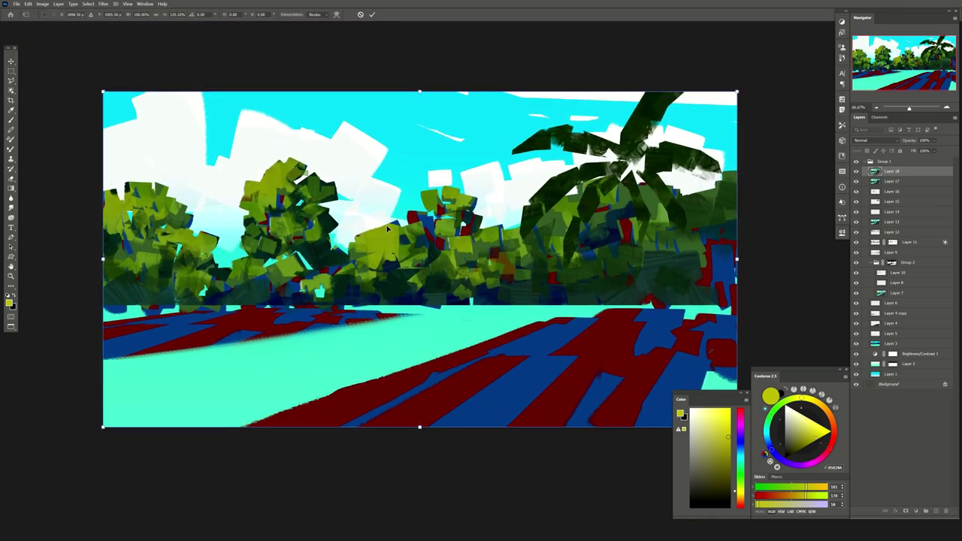
{"action": "left_click_drag", "start_coordinate": [387, 175], "coordinate": [393, 212]}
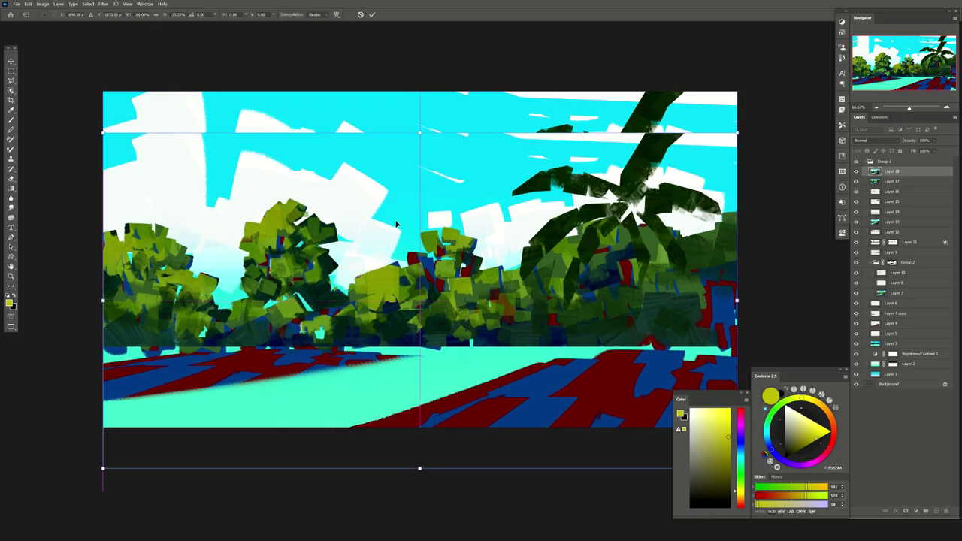
{"action": "key", "text": "Return"}
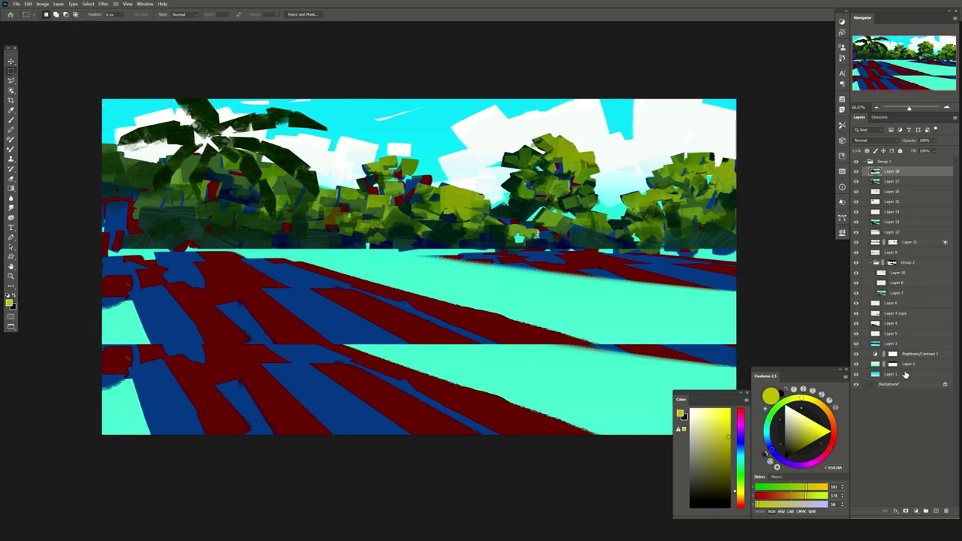
Stamp all visible content onto a new top layer
{"action": "key", "text": "ctrl+shift+alt+n"}
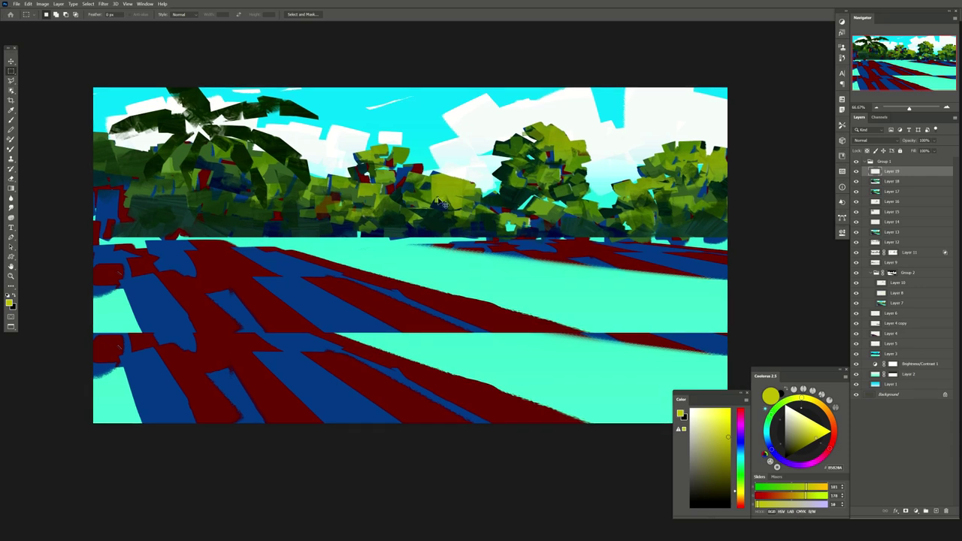
{"action": "key", "text": "ctrl+shift+alt+e"}
{"action": "key", "text": "b"}
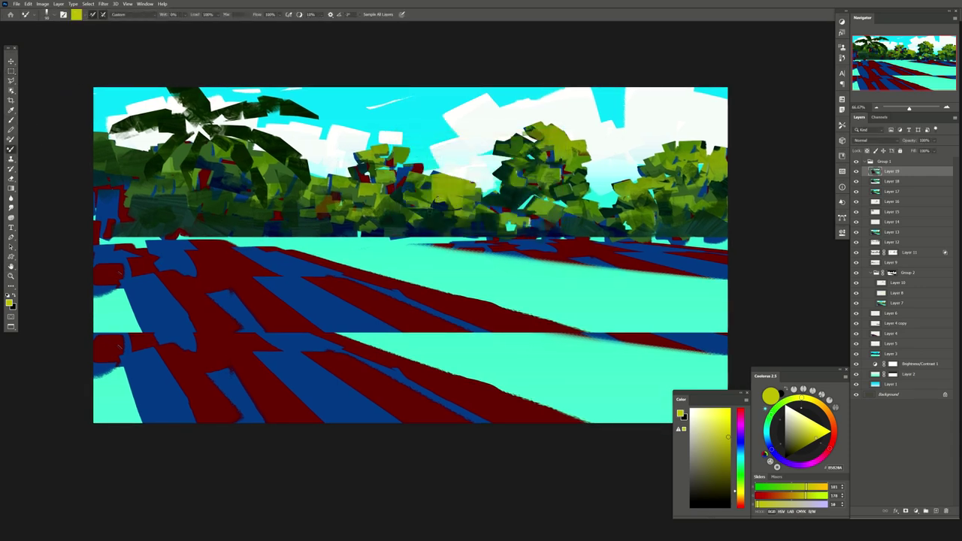
Mixer-brush dark-green bush strokes across the lower-left foreground
{"action": "mouse_move", "coordinate": [217, 275]}
{"action": "left_mouse_down"}
{"action": "mouse_move", "coordinate": [171, 256]}
{"action": "mouse_move", "coordinate": [256, 277]}
{"action": "left_mouse_up"}
{"action": "left_click_drag", "start_coordinate": [146, 257], "coordinate": [196, 242]}
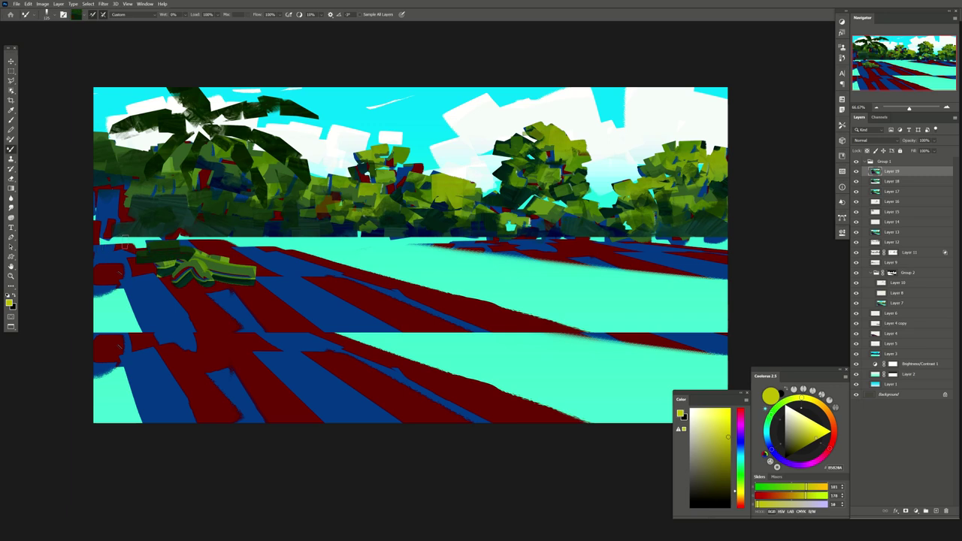
{"action": "mouse_move", "coordinate": [96, 242]}
{"action": "left_mouse_down"}
{"action": "mouse_move", "coordinate": [291, 252]}
{"action": "mouse_move", "coordinate": [191, 284]}
{"action": "mouse_move", "coordinate": [98, 297]}
{"action": "left_mouse_up"}
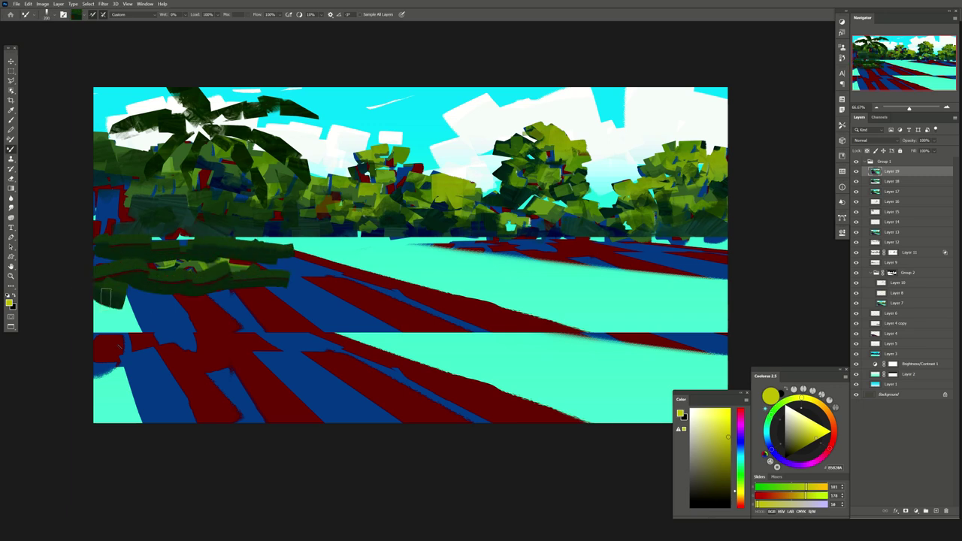
{"action": "mouse_move", "coordinate": [172, 316]}
{"action": "left_mouse_down"}
{"action": "mouse_move", "coordinate": [94, 264]}
{"action": "mouse_move", "coordinate": [150, 313]}
{"action": "mouse_move", "coordinate": [105, 331]}
{"action": "mouse_move", "coordinate": [237, 295]}
{"action": "left_mouse_up"}
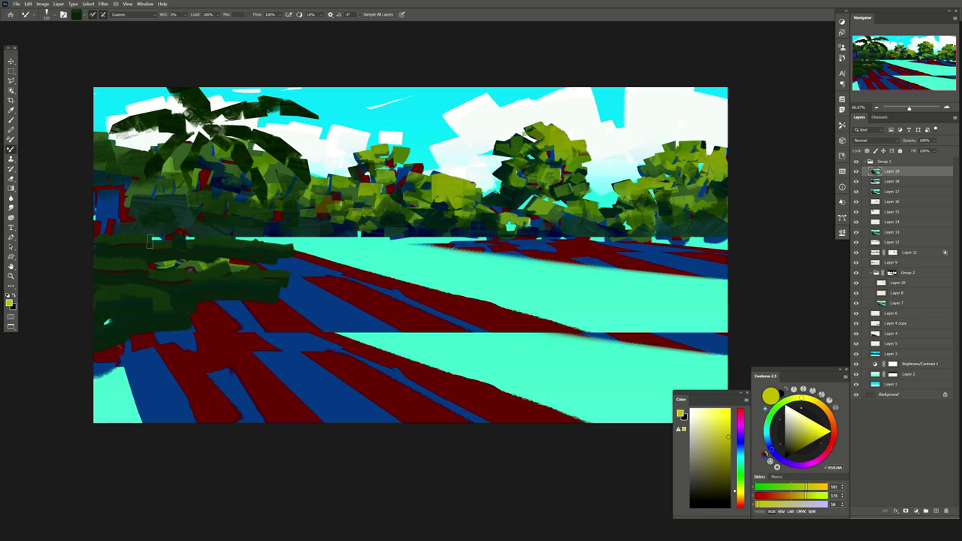
{"action": "mouse_move", "coordinate": [150, 241]}
{"action": "left_mouse_down"}
{"action": "mouse_move", "coordinate": [286, 252]}
{"action": "mouse_move", "coordinate": [197, 222]}
{"action": "mouse_move", "coordinate": [367, 225]}
{"action": "left_mouse_up"}
{"action": "key", "text": "l"}
{"action": "left_click", "coordinate": [242, 244]}
Close the polygon selection around the path and invert it to protect the path
{"action": "left_click_drag", "start_coordinate": [298, 211], "coordinate": [233, 186]}
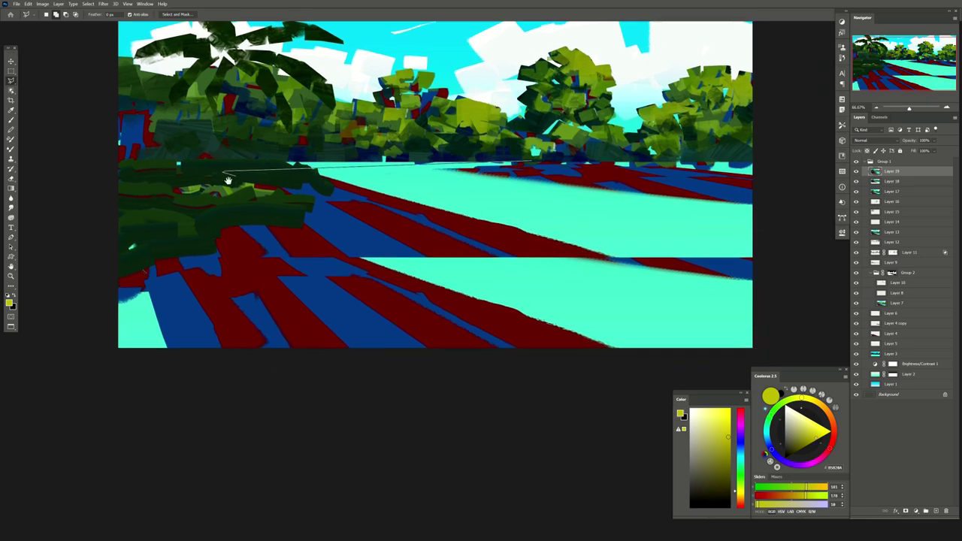
{"action": "left_click", "coordinate": [488, 357]}
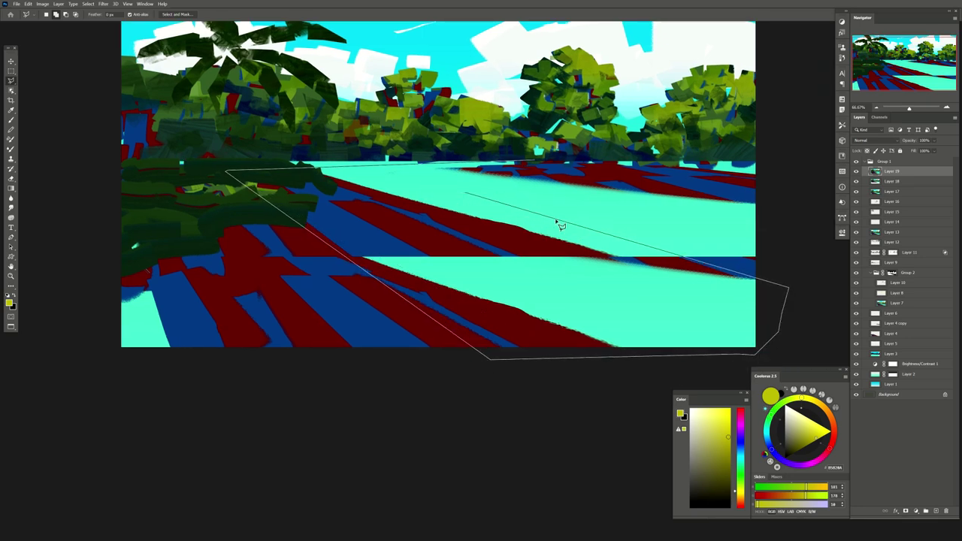
{"action": "left_click", "coordinate": [786, 263]}
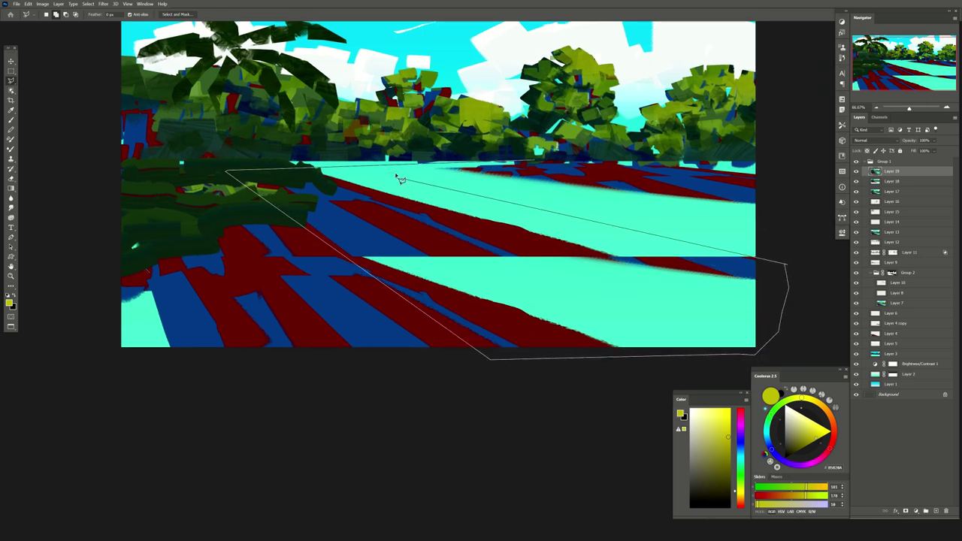
{"action": "left_click", "coordinate": [226, 171]}
{"action": "left_click", "coordinate": [88, 3]}
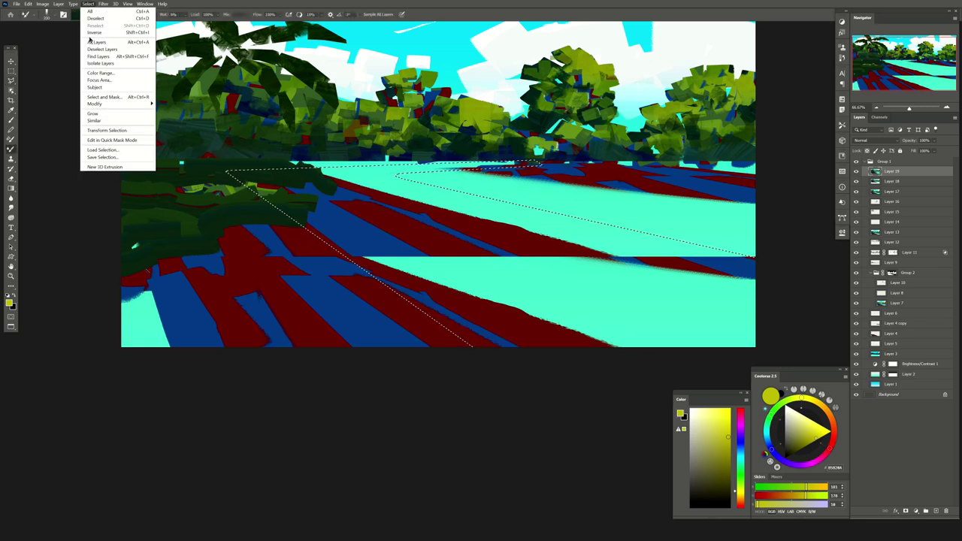
{"action": "left_click", "coordinate": [102, 36]}
Paint dark green with the Mixer Brush over the lower-left foreground and cyan patch
{"action": "key", "text": "b"}
{"action": "left_click_drag", "start_coordinate": [276, 230], "coordinate": [297, 259]}
{"action": "left_click_drag", "start_coordinate": [226, 184], "coordinate": [195, 192]}
{"action": "mouse_move", "coordinate": [210, 263]}
{"action": "left_mouse_down"}
{"action": "mouse_move", "coordinate": [181, 315]}
{"action": "mouse_move", "coordinate": [152, 263]}
{"action": "mouse_move", "coordinate": [166, 331]}
{"action": "mouse_move", "coordinate": [258, 366]}
{"action": "left_mouse_up"}
{"action": "mouse_move", "coordinate": [188, 330]}
{"action": "left_mouse_down"}
{"action": "mouse_move", "coordinate": [281, 273]}
{"action": "mouse_move", "coordinate": [323, 292]}
{"action": "left_mouse_up"}
{"action": "left_click_drag", "start_coordinate": [376, 342], "coordinate": [316, 308]}
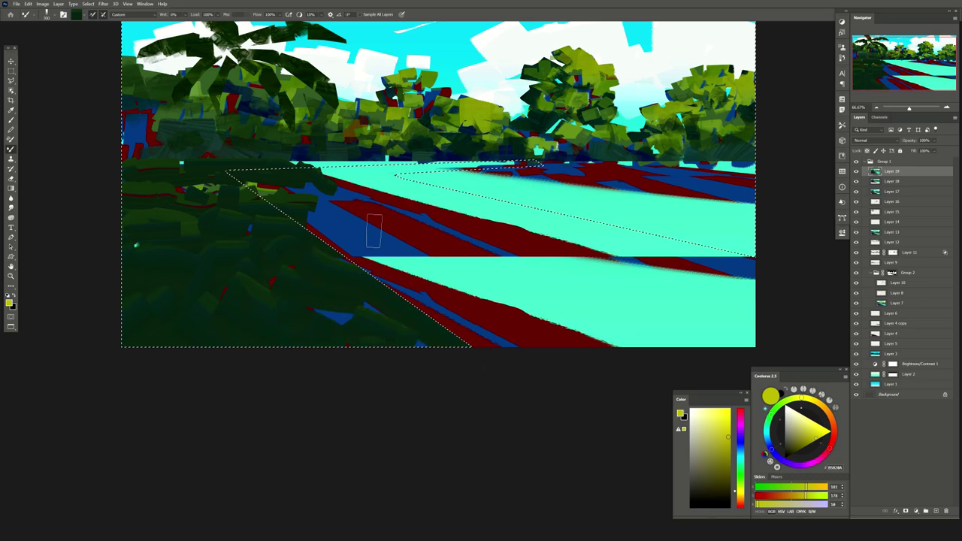
{"action": "key", "text": "ctrl+d"}
{"action": "left_click_drag", "start_coordinate": [427, 178], "coordinate": [435, 206]}
{"action": "key", "text": "ctrl+shift+d"}
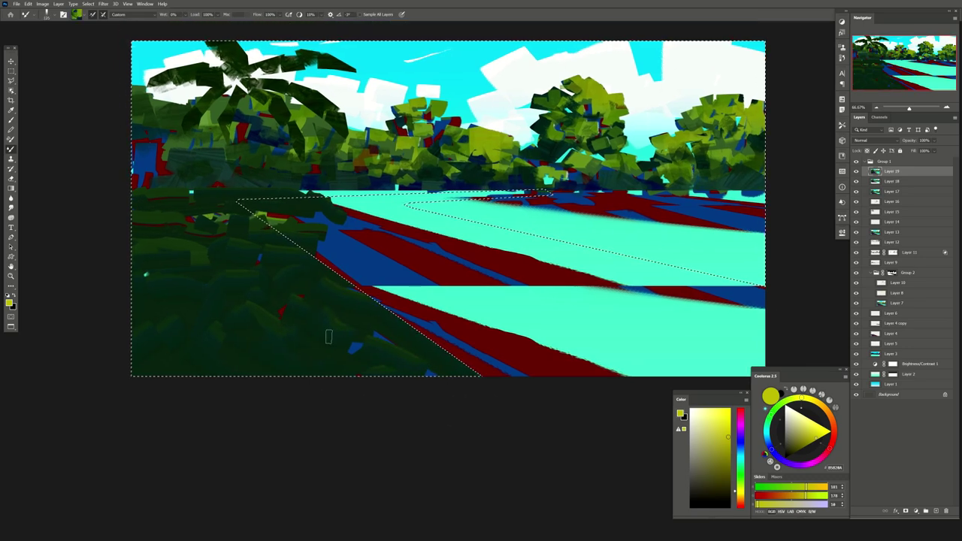
Cover the lower and mid-left foreground with yellow-green strokes
{"action": "mouse_move", "coordinate": [297, 342]}
{"action": "left_mouse_down"}
{"action": "mouse_move", "coordinate": [340, 331]}
{"action": "mouse_move", "coordinate": [402, 357]}
{"action": "mouse_move", "coordinate": [252, 345]}
{"action": "mouse_move", "coordinate": [234, 359]}
{"action": "mouse_move", "coordinate": [292, 354]}
{"action": "left_mouse_up"}
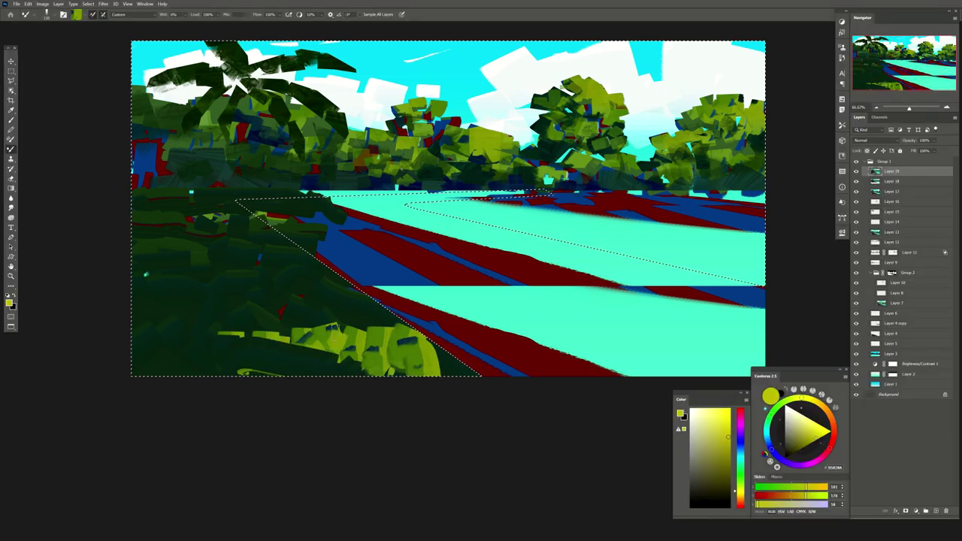
{"action": "left_click_drag", "start_coordinate": [335, 331], "coordinate": [343, 354]}
{"action": "left_click_drag", "start_coordinate": [204, 353], "coordinate": [147, 357]}
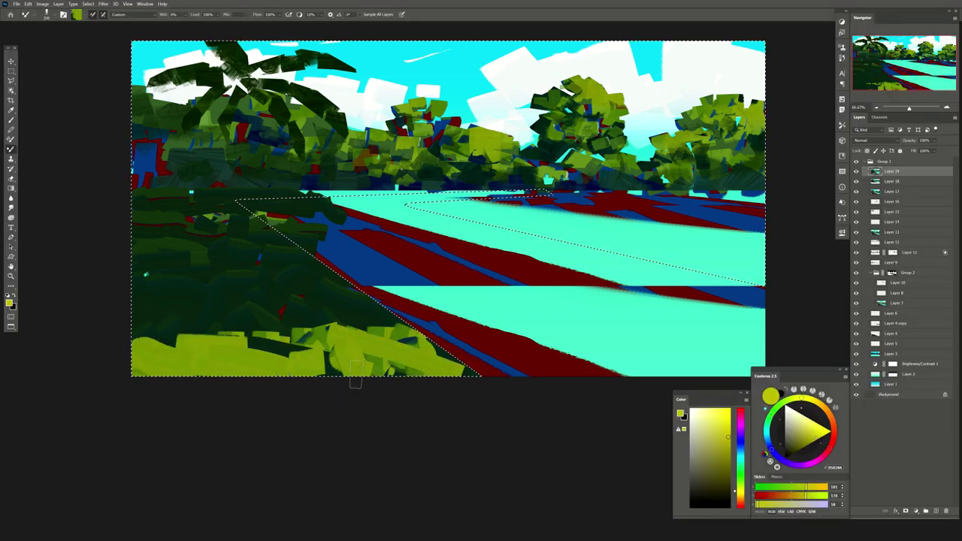
{"action": "left_click_drag", "start_coordinate": [266, 310], "coordinate": [376, 320]}
{"action": "left_click_drag", "start_coordinate": [308, 297], "coordinate": [162, 308]}
{"action": "left_click_drag", "start_coordinate": [226, 325], "coordinate": [150, 320]}
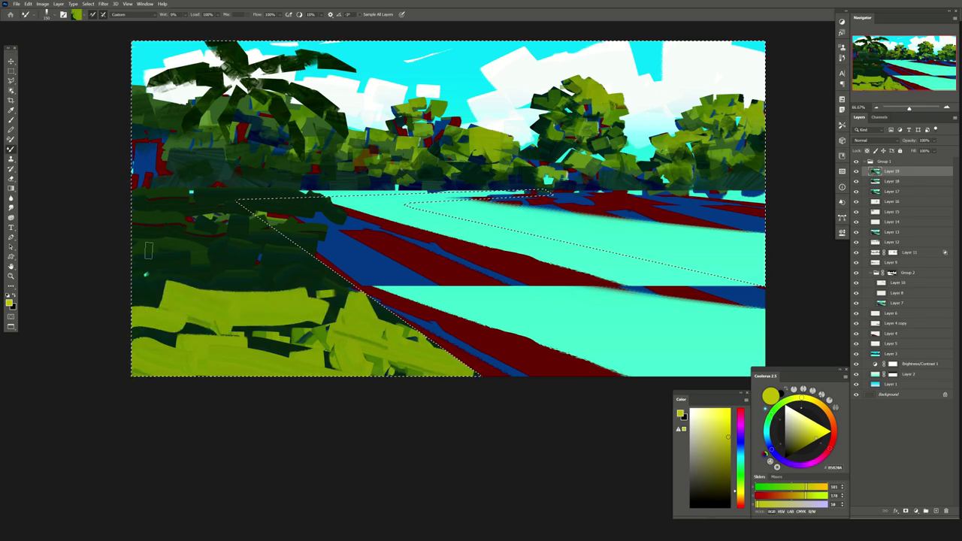
{"action": "left_click_drag", "start_coordinate": [331, 293], "coordinate": [154, 289]}
With the plain Brush, sample a green and paint strokes over the mid-left foreground
{"action": "key", "text": "shift+b"}
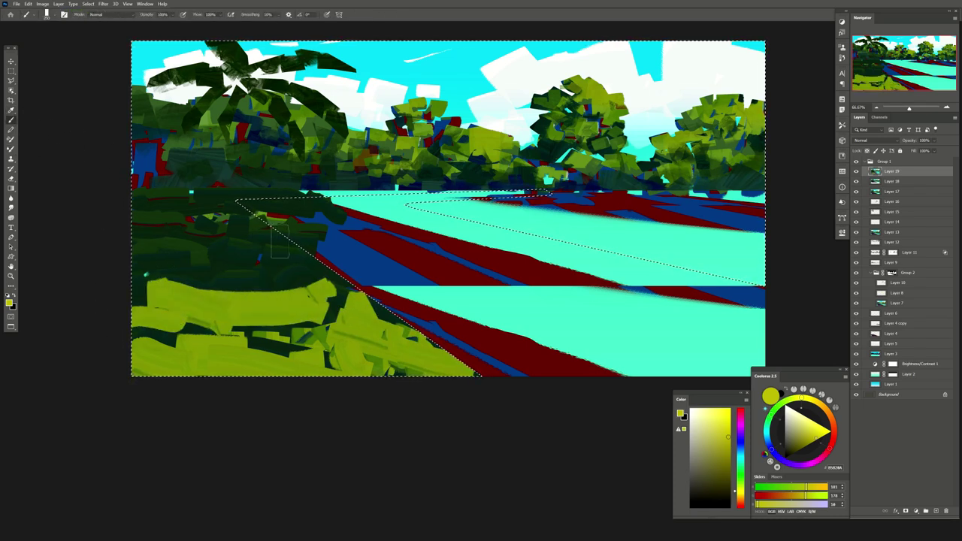
{"action": "left_click", "coordinate": [324, 329], "text": "alt"}
{"action": "left_click_drag", "start_coordinate": [309, 271], "coordinate": [195, 265]}
{"action": "left_click_drag", "start_coordinate": [286, 259], "coordinate": [150, 282]}
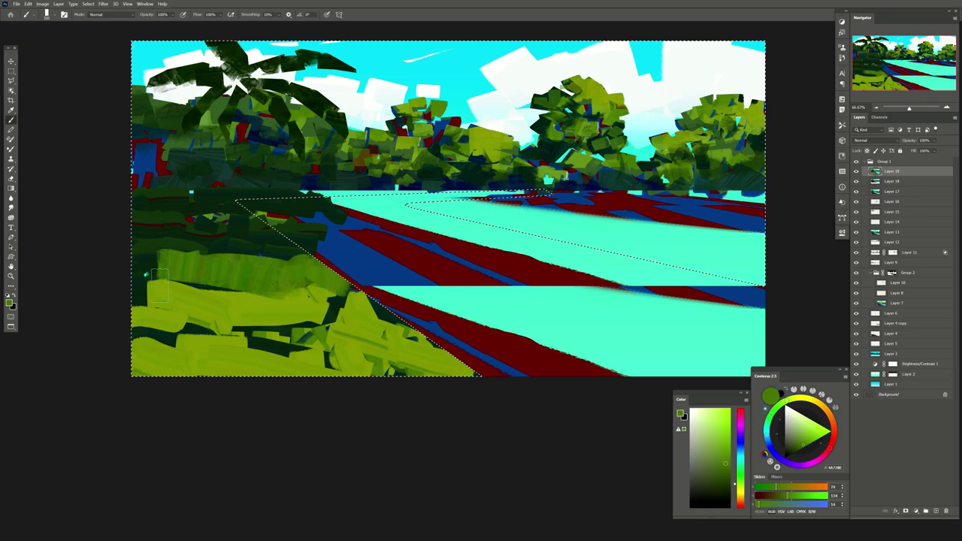
{"action": "mouse_move", "coordinate": [270, 244]}
{"action": "left_mouse_down"}
{"action": "mouse_move", "coordinate": [162, 233]}
{"action": "mouse_move", "coordinate": [233, 218]}
{"action": "left_mouse_up"}
Repaint the left foreground in a sampled green, then add brighter yellow-green strokes
{"action": "left_click", "coordinate": [270, 330], "text": "alt"}
{"action": "left_click_drag", "start_coordinate": [301, 331], "coordinate": [150, 338]}
{"action": "left_click_drag", "start_coordinate": [264, 353], "coordinate": [146, 350]}
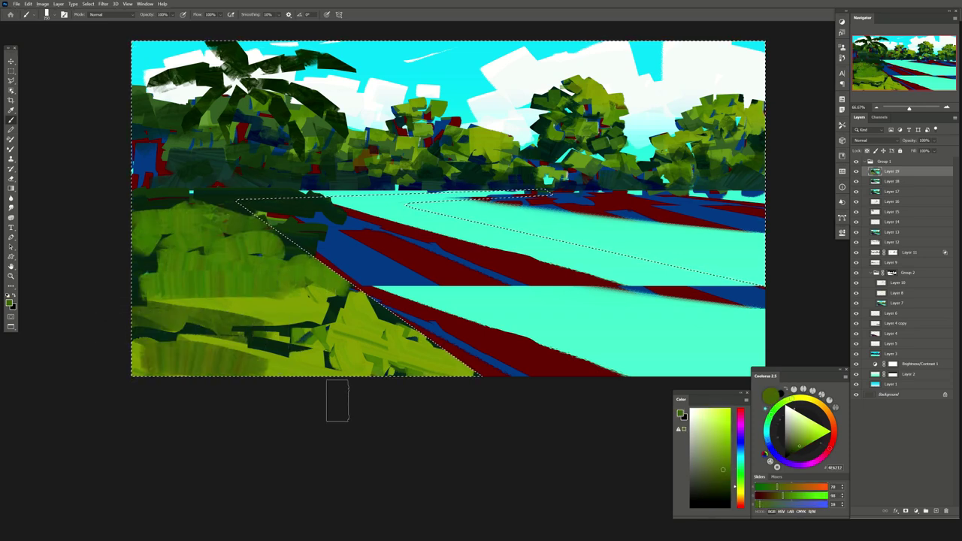
{"action": "mouse_move", "coordinate": [151, 285]}
{"action": "left_mouse_down"}
{"action": "mouse_move", "coordinate": [253, 282]}
{"action": "mouse_move", "coordinate": [136, 225]}
{"action": "left_mouse_up"}
{"action": "left_click", "coordinate": [282, 289], "text": "alt"}
{"action": "left_click_drag", "start_coordinate": [289, 256], "coordinate": [142, 237]}
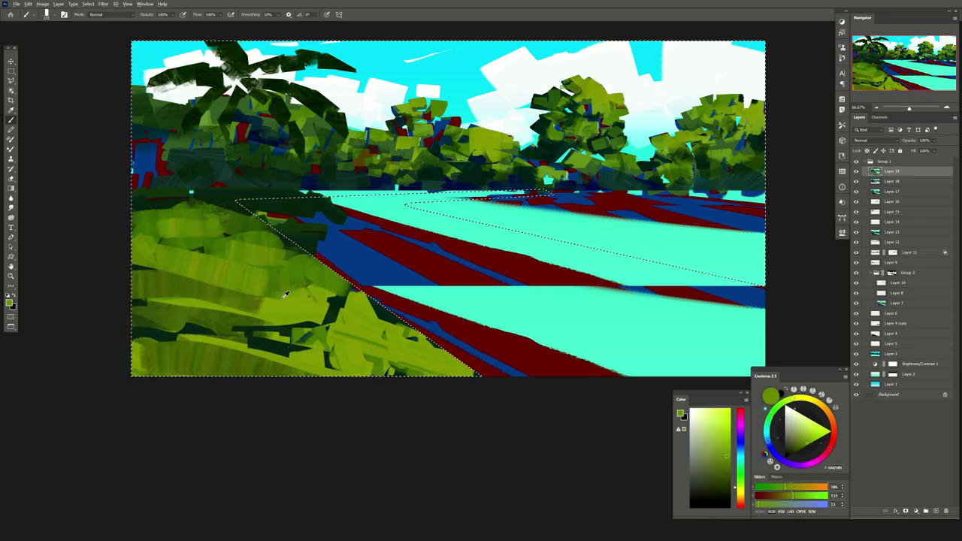
{"action": "left_click_drag", "start_coordinate": [151, 316], "coordinate": [312, 301]}
Invert the selection and paint sampled dark red over the road area
{"action": "left_click", "coordinate": [88, 4]}
{"action": "left_click", "coordinate": [98, 30]}
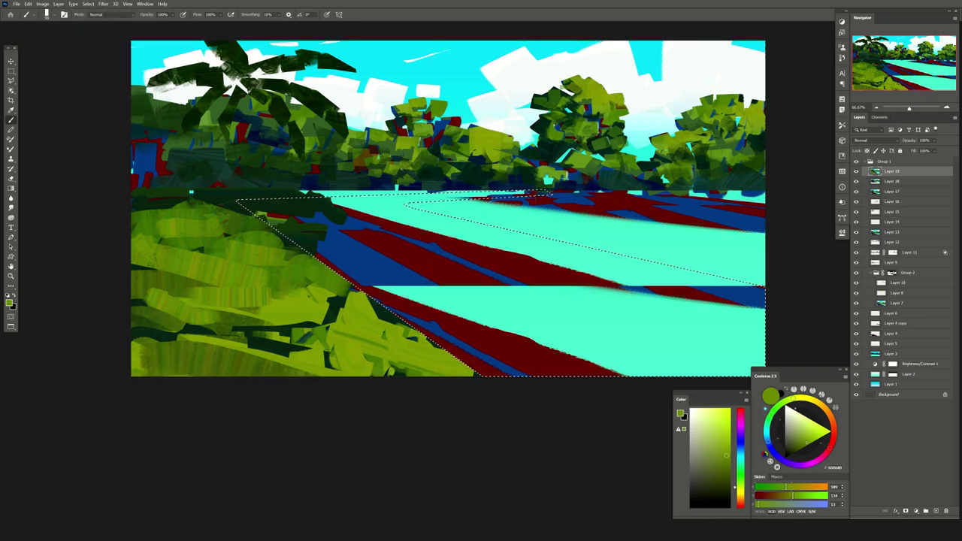
{"action": "left_click", "coordinate": [428, 270], "text": "alt"}
{"action": "left_click_drag", "start_coordinate": [428, 271], "coordinate": [421, 319]}
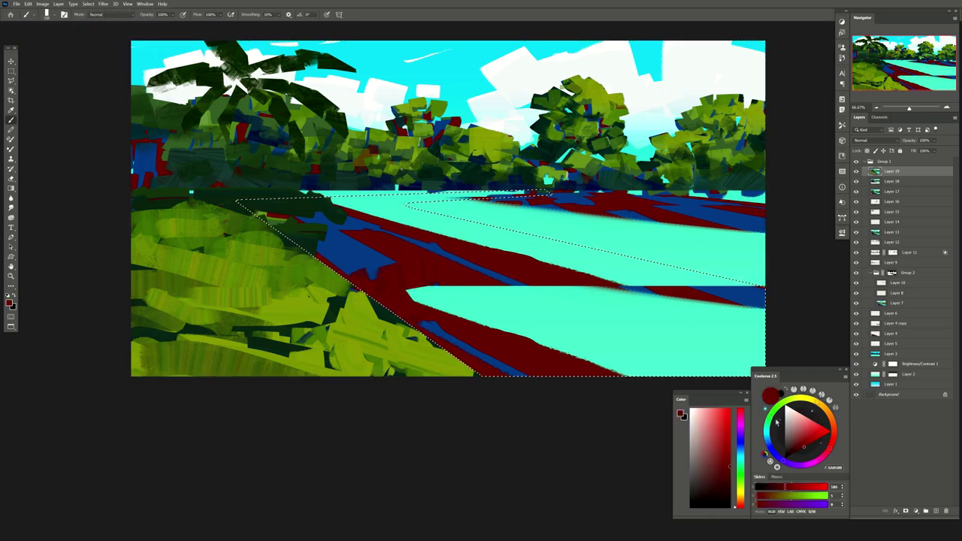
{"action": "left_click", "coordinate": [808, 399]}
Paint pale cream strokes over the selected road, then deselect
{"action": "left_click", "coordinate": [791, 416]}
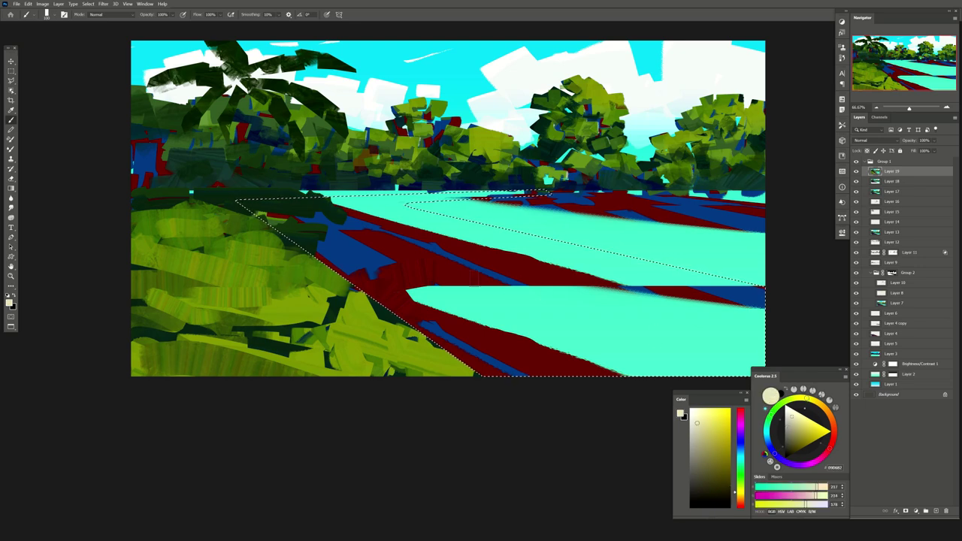
{"action": "mouse_move", "coordinate": [405, 296]}
{"action": "left_mouse_down"}
{"action": "mouse_move", "coordinate": [503, 282]}
{"action": "mouse_move", "coordinate": [293, 218]}
{"action": "mouse_move", "coordinate": [420, 304]}
{"action": "left_mouse_up"}
{"action": "mouse_move", "coordinate": [339, 225]}
{"action": "left_mouse_down"}
{"action": "mouse_move", "coordinate": [428, 229]}
{"action": "mouse_move", "coordinate": [391, 233]}
{"action": "left_mouse_up"}
{"action": "mouse_move", "coordinate": [511, 248]}
{"action": "left_mouse_down"}
{"action": "mouse_move", "coordinate": [751, 315]}
{"action": "mouse_move", "coordinate": [573, 282]}
{"action": "mouse_move", "coordinate": [436, 353]}
{"action": "mouse_move", "coordinate": [338, 248]}
{"action": "left_mouse_up"}
{"action": "left_click_drag", "start_coordinate": [406, 316], "coordinate": [451, 241]}
{"action": "key", "text": "ctrl+d"}
Mirror the view, sample greens, and draw a polygon selection over the trees
{"action": "key", "text": "h"}
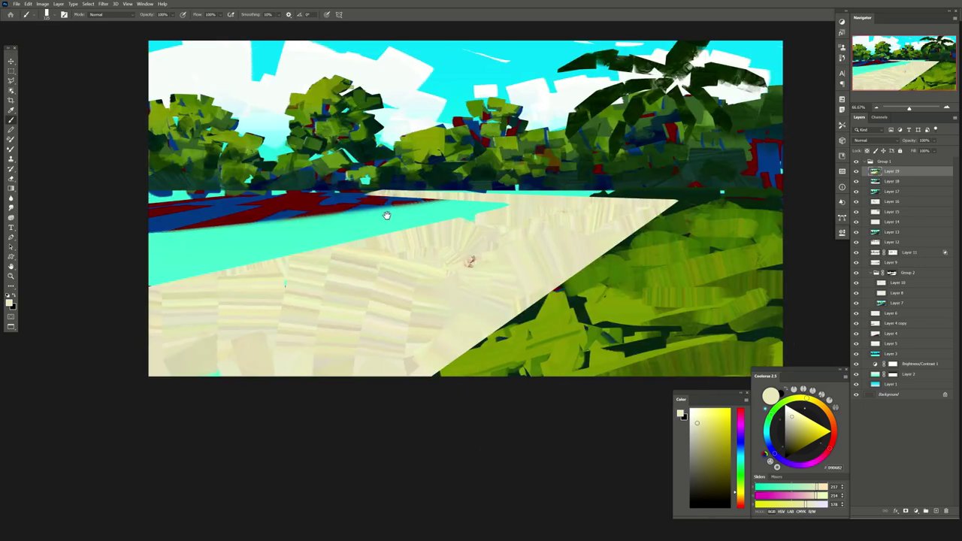
{"action": "left_click", "coordinate": [616, 316], "text": "alt"}
{"action": "left_click", "coordinate": [699, 216], "text": "alt"}
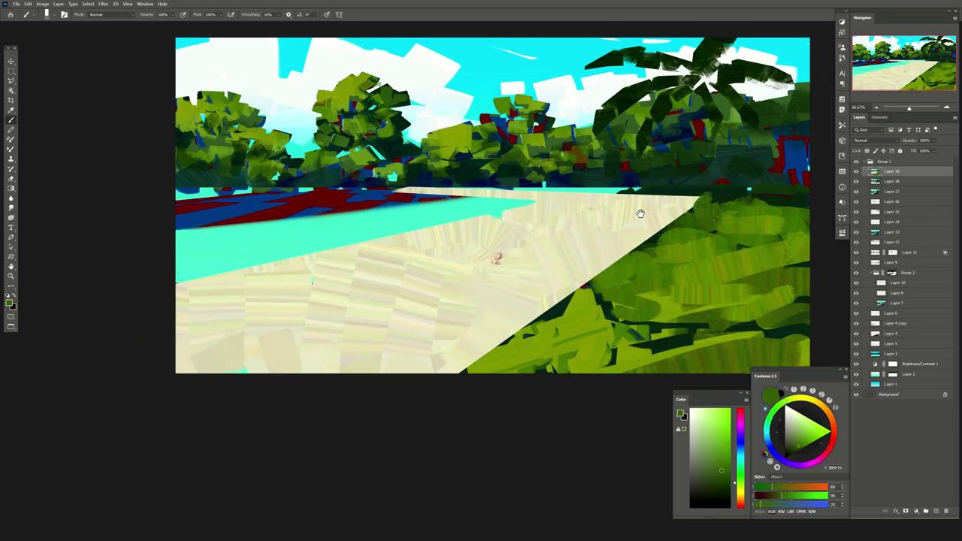
{"action": "left_click_drag", "start_coordinate": [639, 210], "coordinate": [611, 224]}
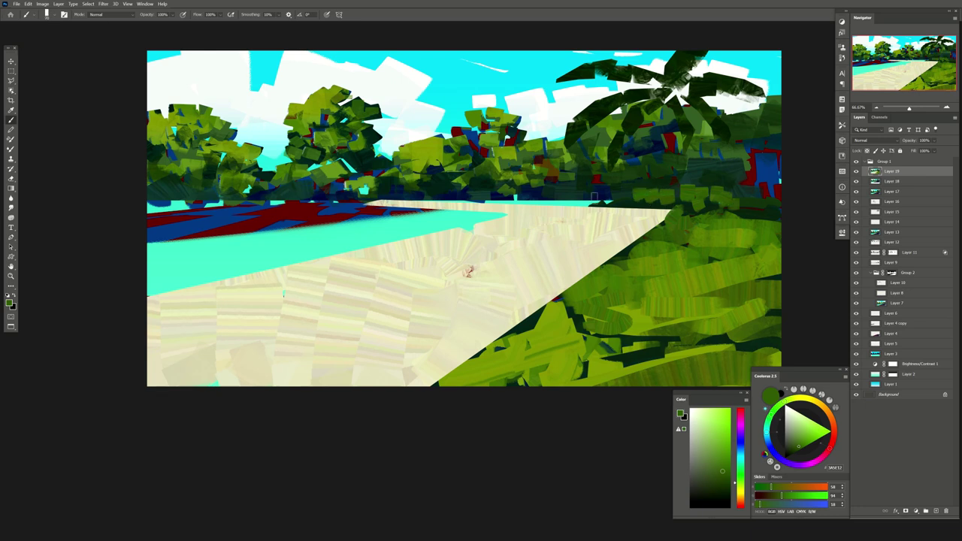
{"action": "key", "text": "l"}
{"action": "left_click", "coordinate": [448, 101]}
{"action": "left_click", "coordinate": [669, 205]}
Paint sampled dark and light green foliage over the right sand edge
{"action": "key", "text": "b"}
{"action": "left_click", "coordinate": [651, 214], "text": "alt"}
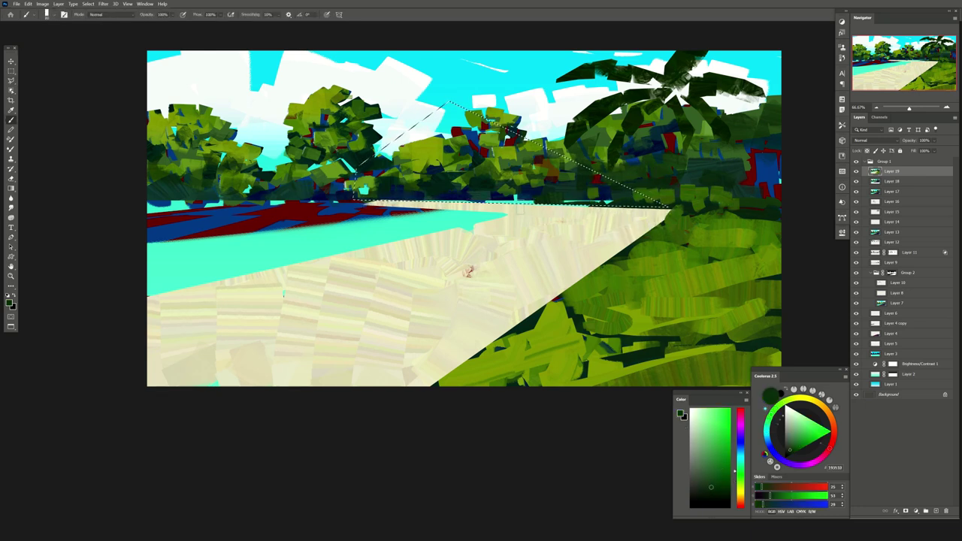
{"action": "left_click", "coordinate": [650, 215], "text": "alt"}
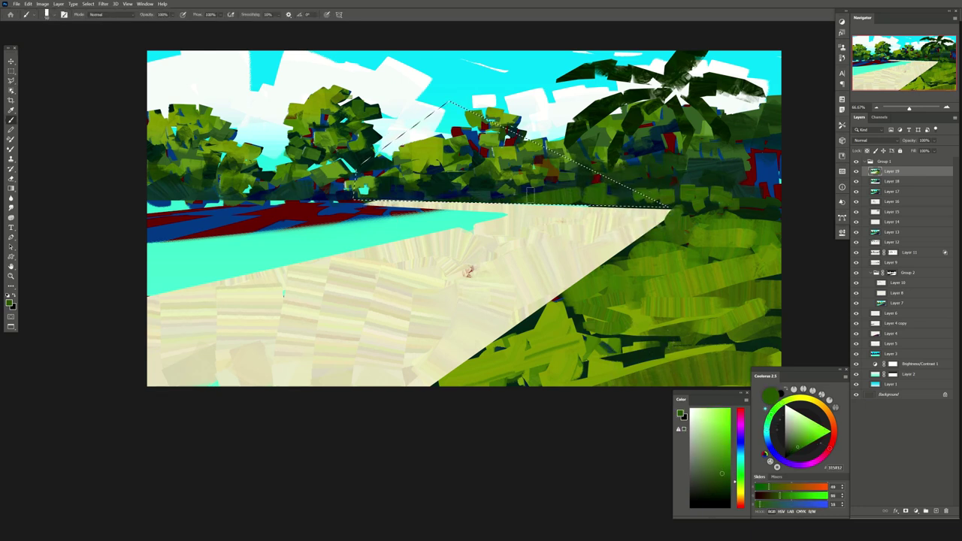
{"action": "key", "text": "ctrl+d"}
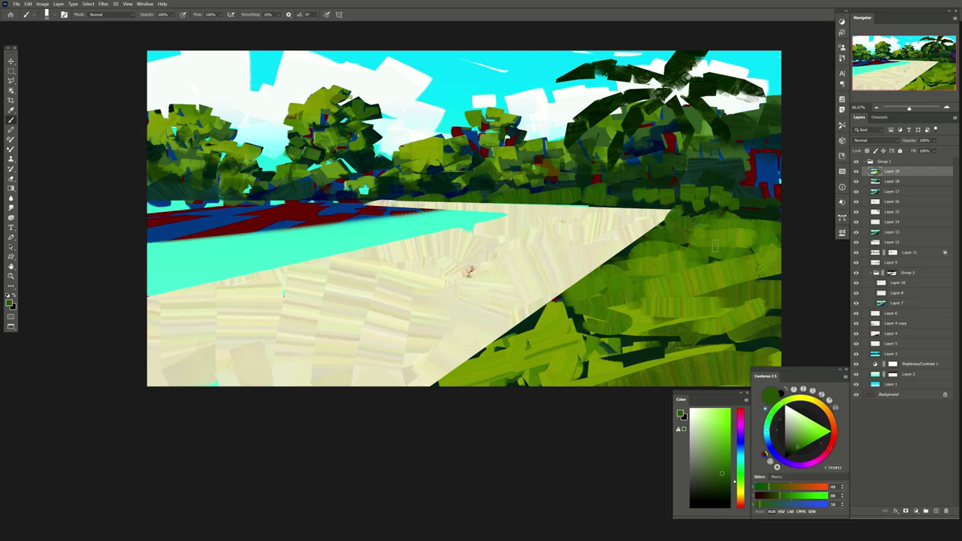
{"action": "left_click_drag", "start_coordinate": [636, 224], "coordinate": [556, 291]}
{"action": "left_click", "coordinate": [637, 228], "text": "alt"}
{"action": "left_click", "coordinate": [602, 258], "text": "alt"}
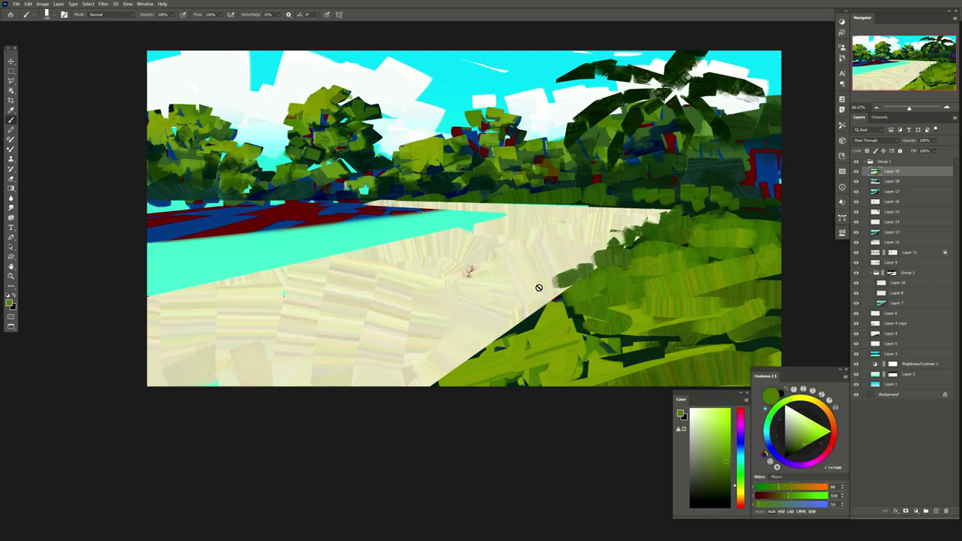
On a new layer atop Group 1, paint dark and bright green foliage with the Mixer Brush
{"action": "left_click", "coordinate": [935, 511]}
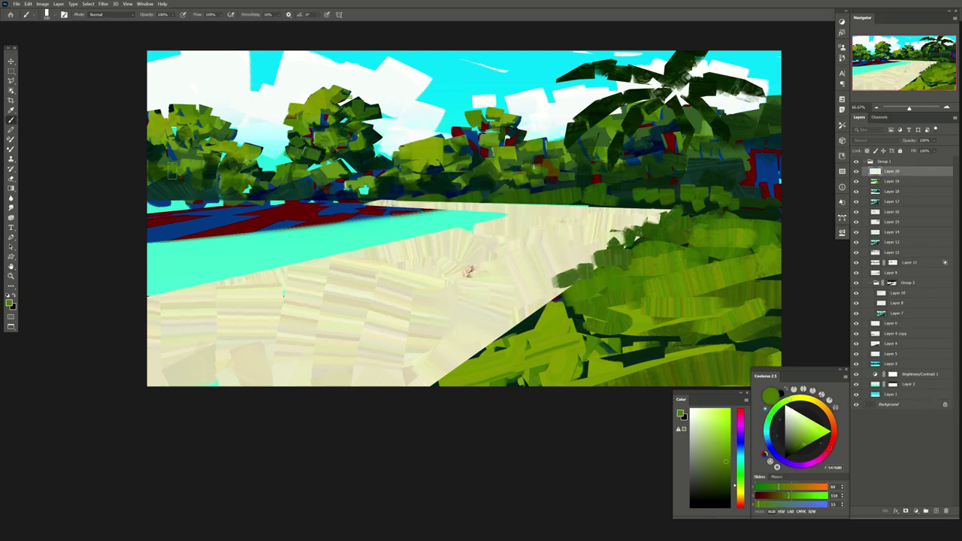
{"action": "left_click", "coordinate": [12, 149]}
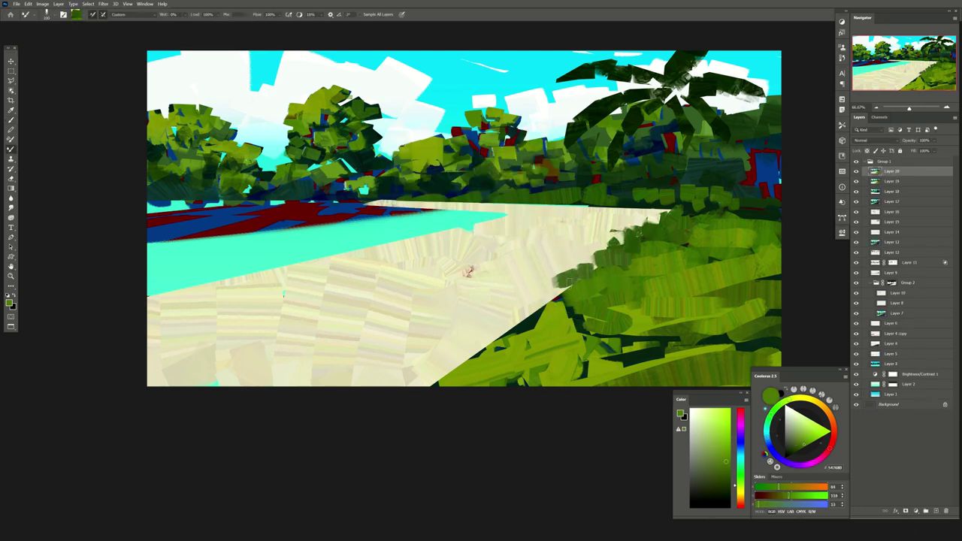
{"action": "left_click_drag", "start_coordinate": [498, 297], "coordinate": [396, 381]}
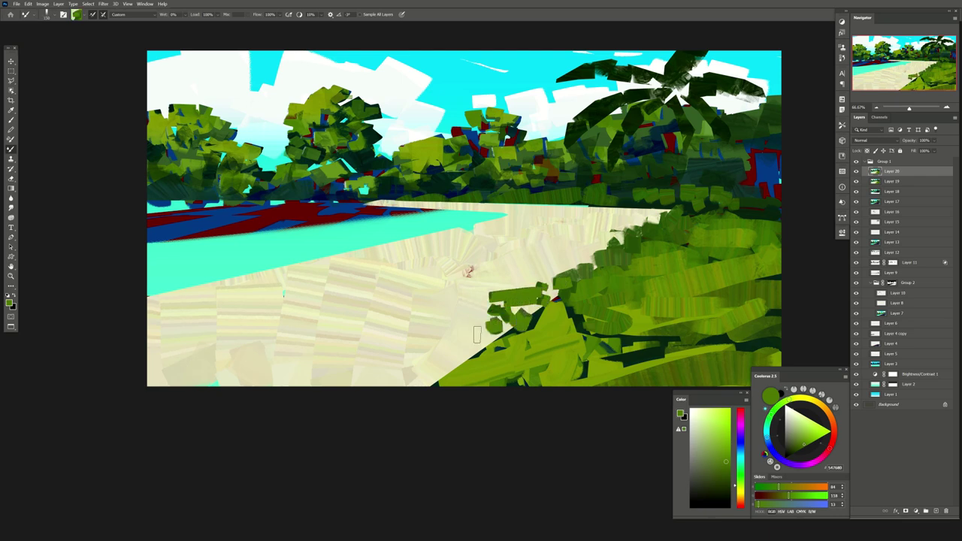
{"action": "left_click_drag", "start_coordinate": [625, 265], "coordinate": [642, 248]}
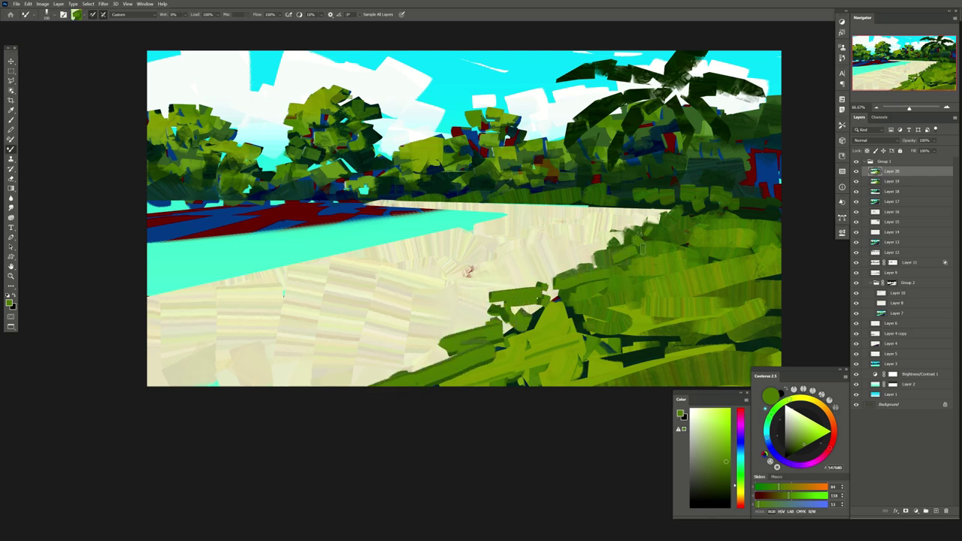
Switch to a different brush tip and cover the red and blue patch with dark green
{"action": "left_click", "coordinate": [520, 281], "text": "alt"}
{"action": "left_click", "coordinate": [47, 13]}
{"action": "scroll", "coordinate": [90, 210], "scroll_direction": "down", "scroll_amount": 1}
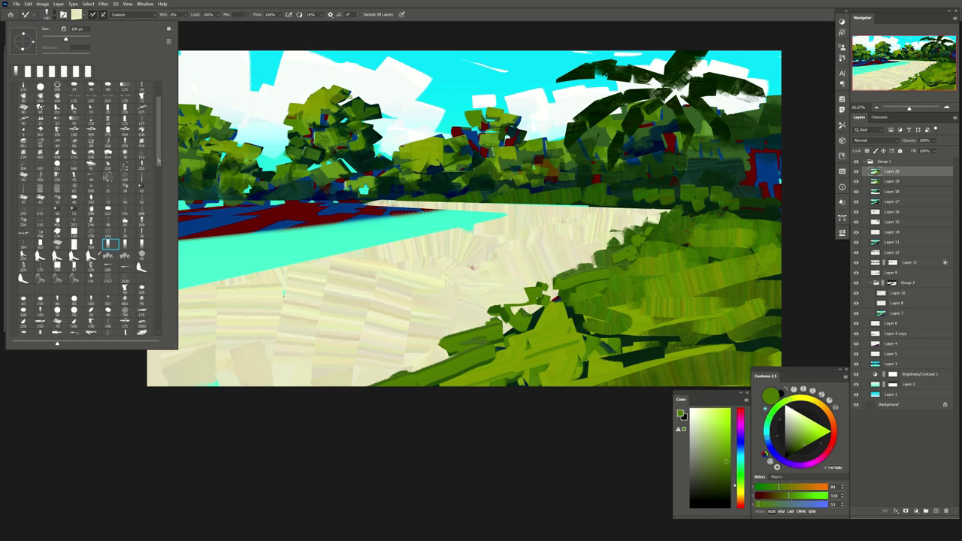
{"action": "scroll", "coordinate": [43, 300], "scroll_direction": "up", "scroll_amount": 1}
{"action": "key", "text": "Return"}
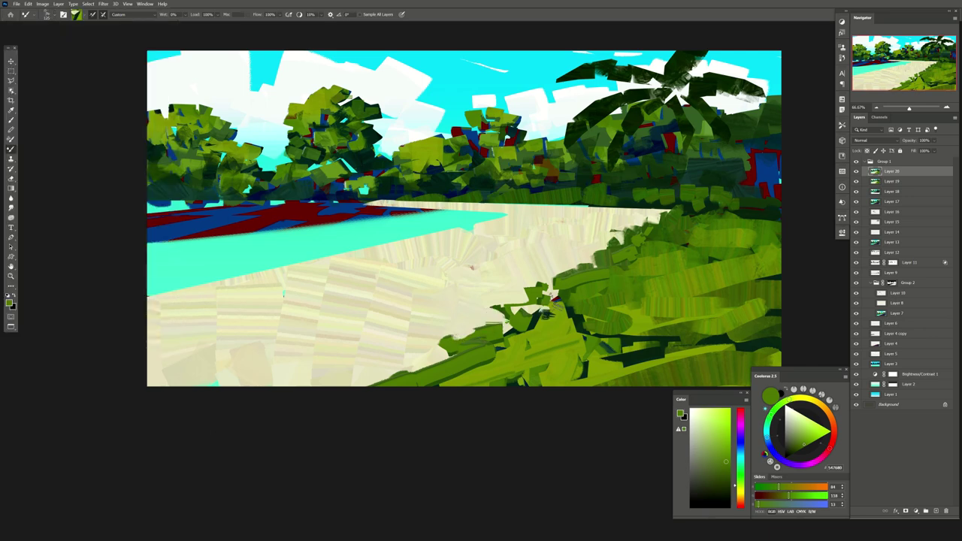
{"action": "left_click", "coordinate": [541, 327]}
{"action": "key", "text": "Return"}
{"action": "left_click_drag", "start_coordinate": [753, 167], "coordinate": [680, 184]}
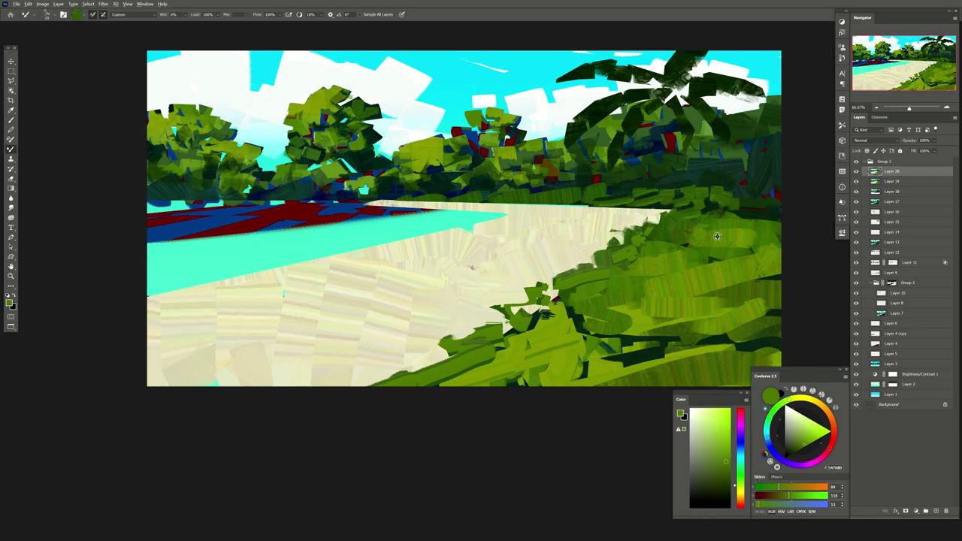
{"action": "left_click", "coordinate": [661, 205]}
{"action": "key", "text": "Return"}
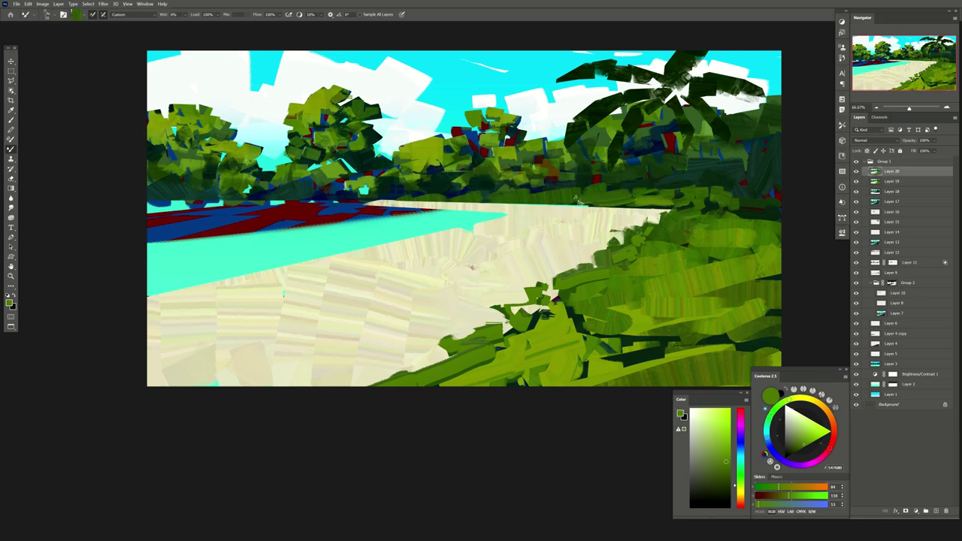
Cover the cyan river shoreline with dark green and add lighter highlights on the left bank
{"action": "left_click_drag", "start_coordinate": [369, 230], "coordinate": [468, 224]}
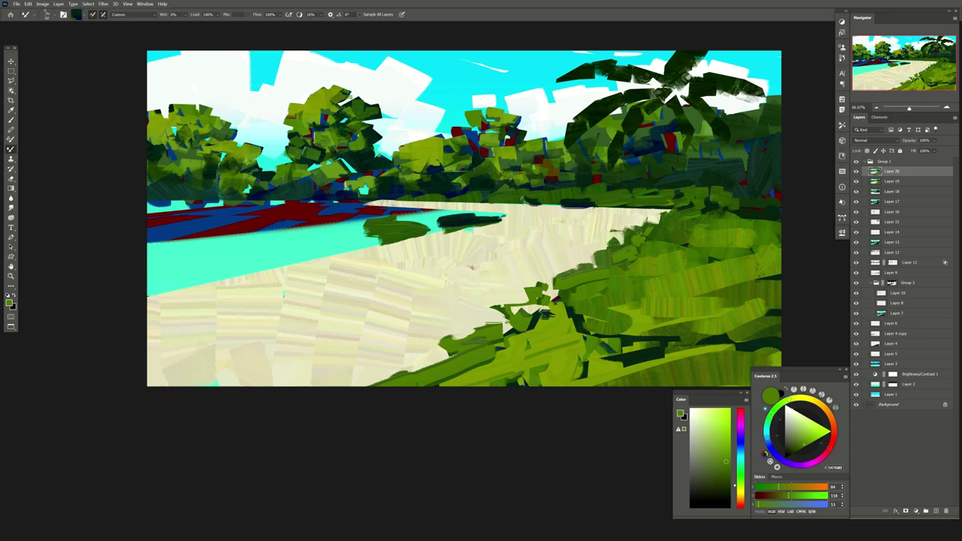
{"action": "left_click_drag", "start_coordinate": [407, 225], "coordinate": [485, 208]}
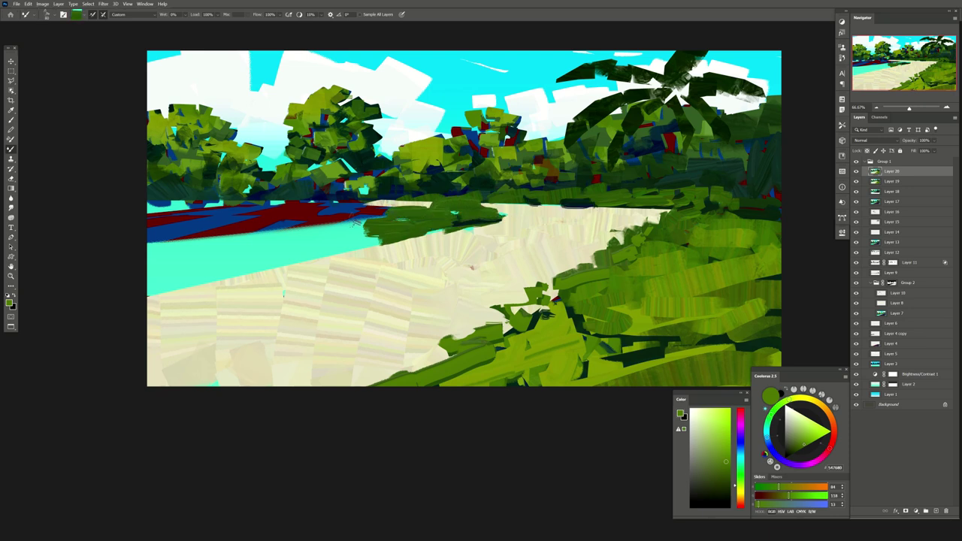
{"action": "left_click_drag", "start_coordinate": [372, 210], "coordinate": [248, 226]}
{"action": "mouse_move", "coordinate": [342, 229]}
{"action": "left_mouse_down"}
{"action": "mouse_move", "coordinate": [391, 241]}
{"action": "mouse_move", "coordinate": [151, 290]}
{"action": "mouse_move", "coordinate": [169, 263]}
{"action": "left_mouse_up"}
{"action": "mouse_move", "coordinate": [151, 226]}
{"action": "left_mouse_down"}
{"action": "mouse_move", "coordinate": [240, 206]}
{"action": "mouse_move", "coordinate": [272, 227]}
{"action": "mouse_move", "coordinate": [150, 241]}
{"action": "left_mouse_up"}
{"action": "left_click_drag", "start_coordinate": [263, 214], "coordinate": [373, 210]}
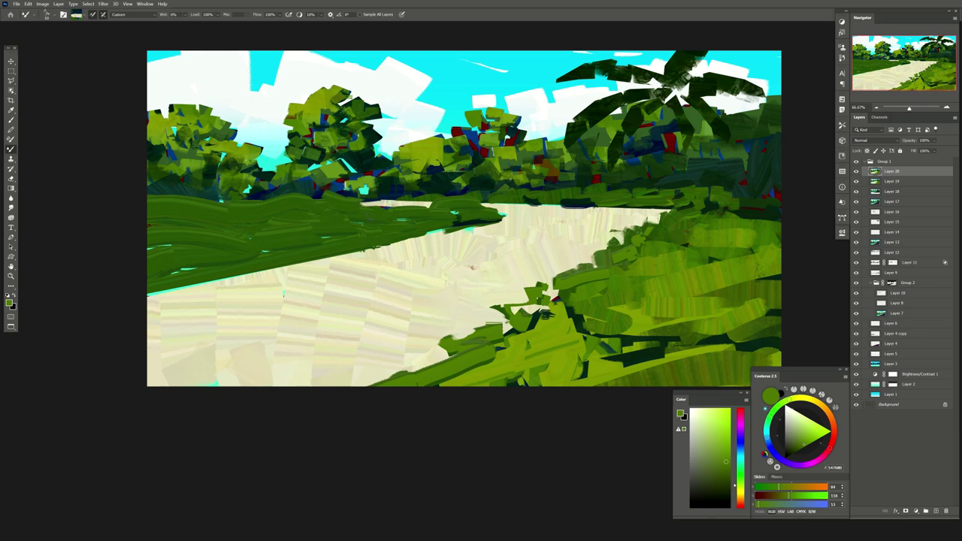
{"action": "left_click_drag", "start_coordinate": [278, 218], "coordinate": [169, 226]}
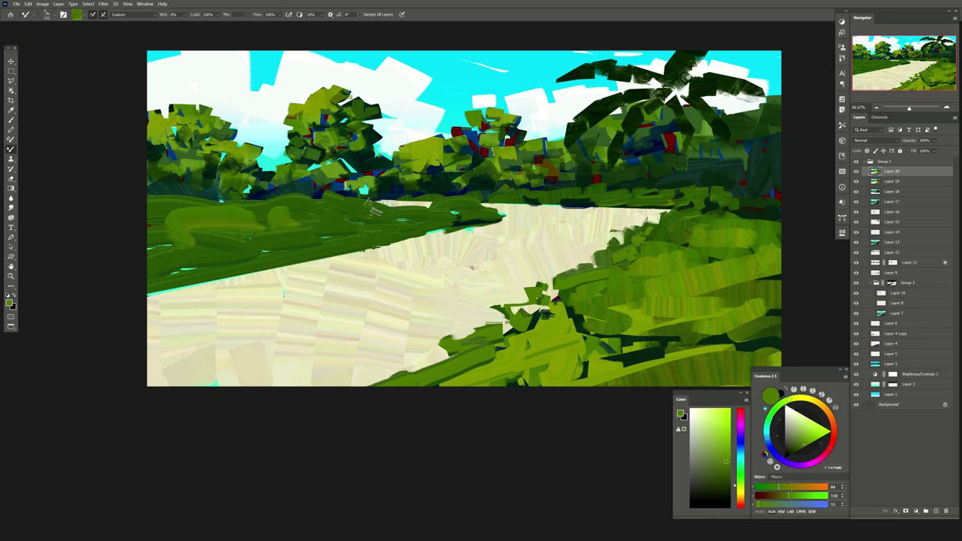
{"action": "left_click", "coordinate": [373, 227], "text": "alt"}
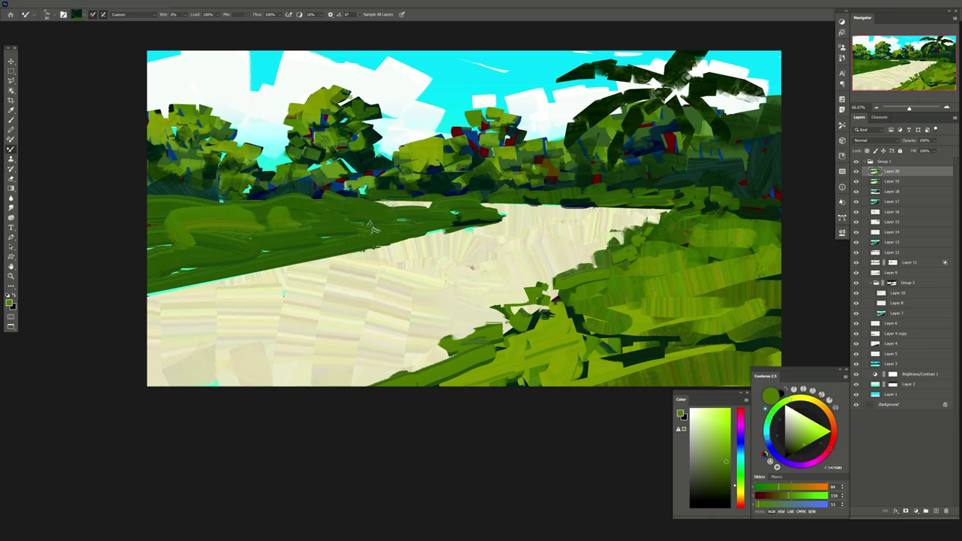
{"action": "left_click_drag", "start_coordinate": [373, 225], "coordinate": [139, 286]}
Brighten the right bank with light green strokes and lighten the left bank's dark band
{"action": "left_click_drag", "start_coordinate": [560, 325], "coordinate": [524, 286]}
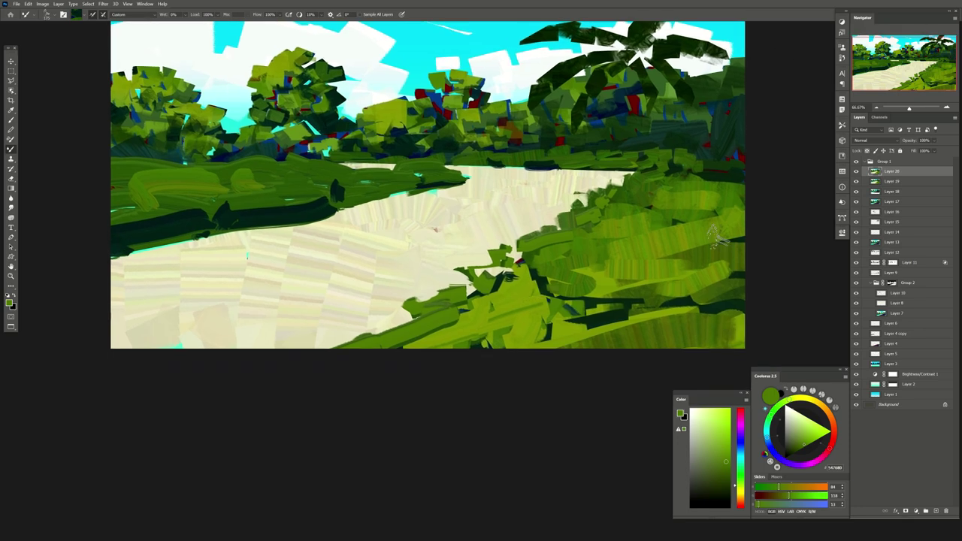
{"action": "mouse_move", "coordinate": [635, 248]}
{"action": "left_mouse_down"}
{"action": "mouse_move", "coordinate": [583, 308]}
{"action": "mouse_move", "coordinate": [744, 346]}
{"action": "mouse_move", "coordinate": [601, 297]}
{"action": "left_mouse_up"}
{"action": "left_click", "coordinate": [661, 248], "text": "alt"}
{"action": "mouse_move", "coordinate": [657, 272]}
{"action": "left_mouse_down"}
{"action": "mouse_move", "coordinate": [601, 285]}
{"action": "mouse_move", "coordinate": [744, 339]}
{"action": "left_mouse_up"}
{"action": "left_click_drag", "start_coordinate": [639, 296], "coordinate": [744, 348]}
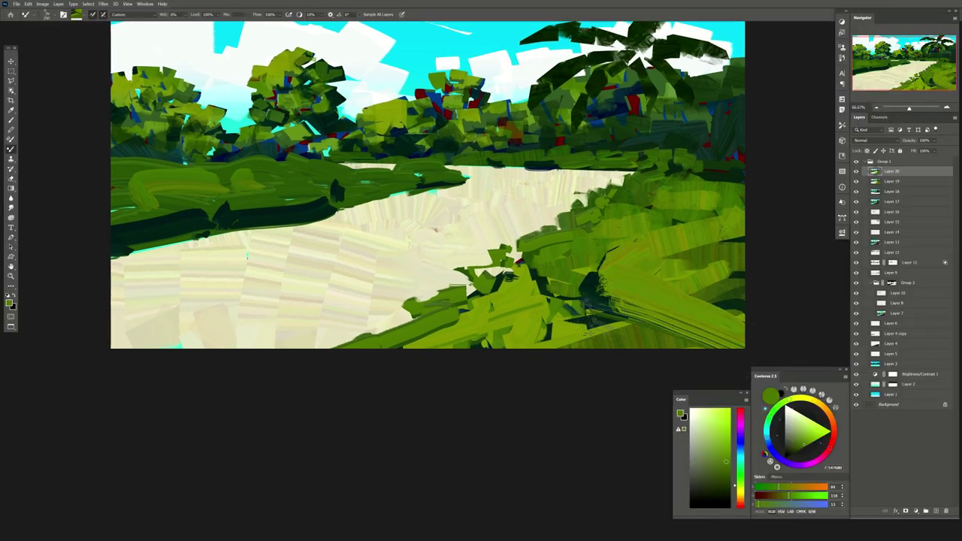
{"action": "mouse_move", "coordinate": [572, 271]}
{"action": "left_mouse_down"}
{"action": "mouse_move", "coordinate": [594, 342]}
{"action": "mouse_move", "coordinate": [459, 311]}
{"action": "left_mouse_up"}
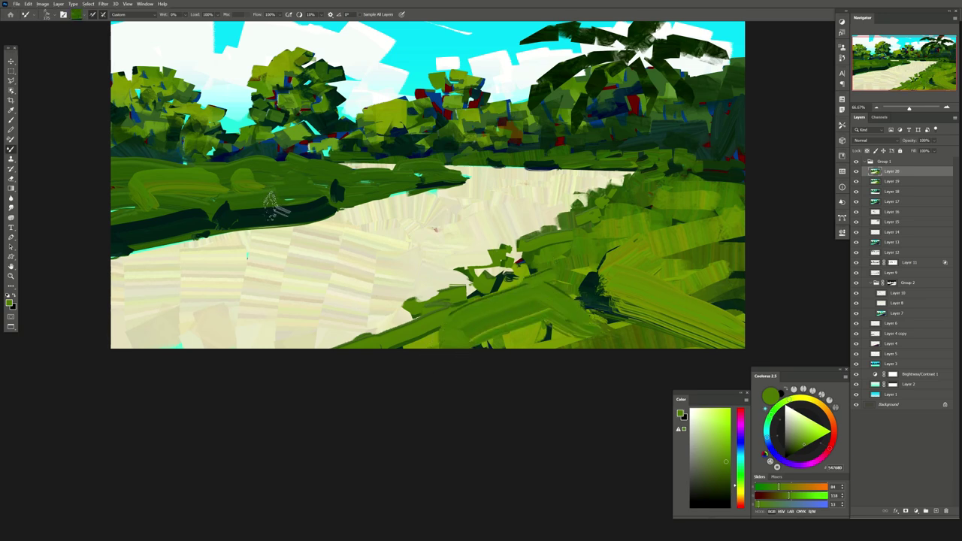
{"action": "mouse_move", "coordinate": [270, 201]}
{"action": "left_mouse_down"}
{"action": "mouse_move", "coordinate": [221, 205]}
{"action": "mouse_move", "coordinate": [353, 189]}
{"action": "left_mouse_up"}
{"action": "left_click_drag", "start_coordinate": [113, 225], "coordinate": [247, 208]}
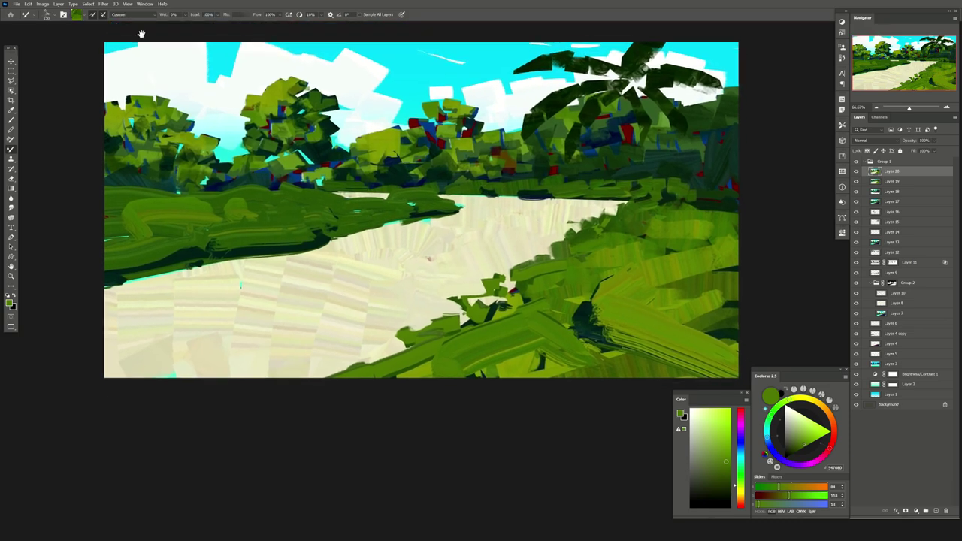
{"action": "left_click", "coordinate": [88, 4]}
Select the path via Color Range and paint dark olive texture with a textured brush
{"action": "left_click", "coordinate": [105, 73]}
{"action": "key", "text": "Return"}
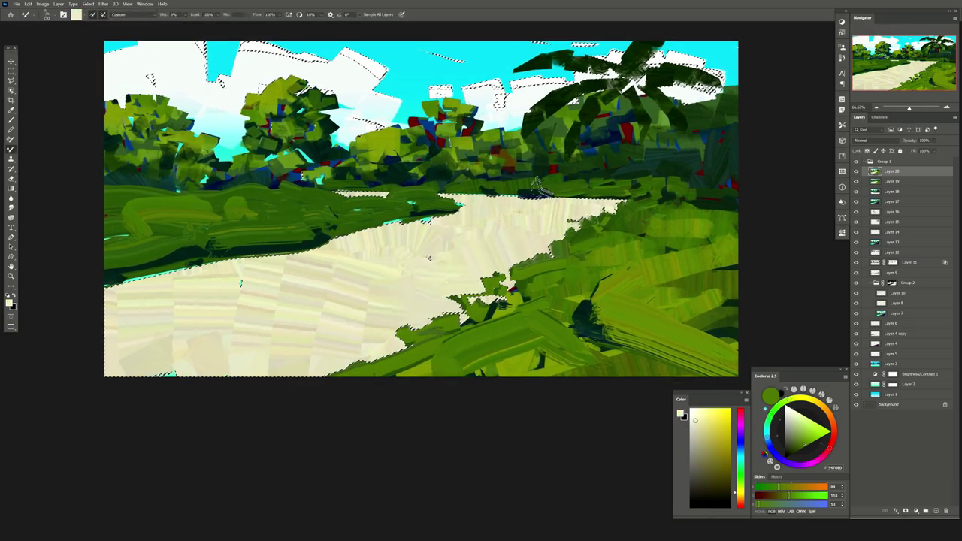
{"action": "key", "text": "b"}
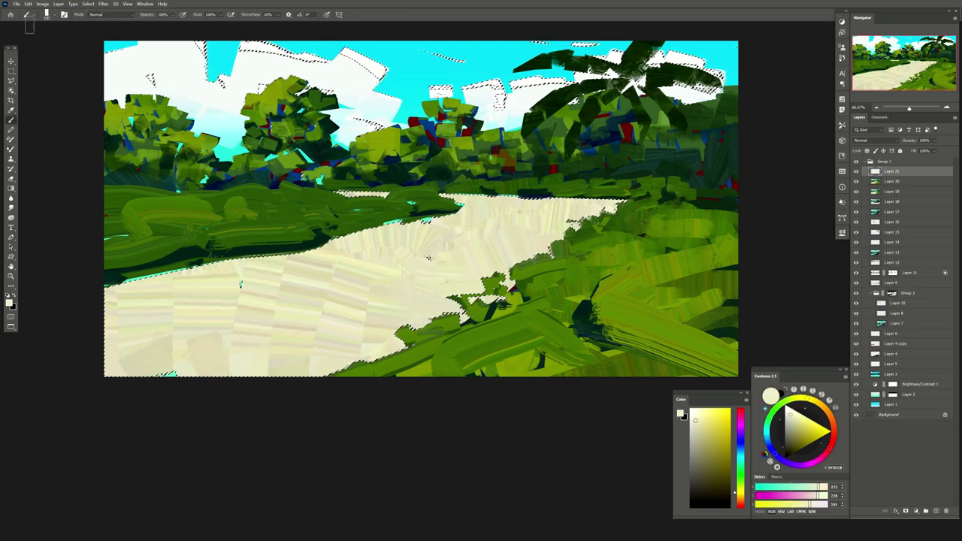
{"action": "left_click", "coordinate": [45, 14]}
{"action": "left_click", "coordinate": [45, 14]}
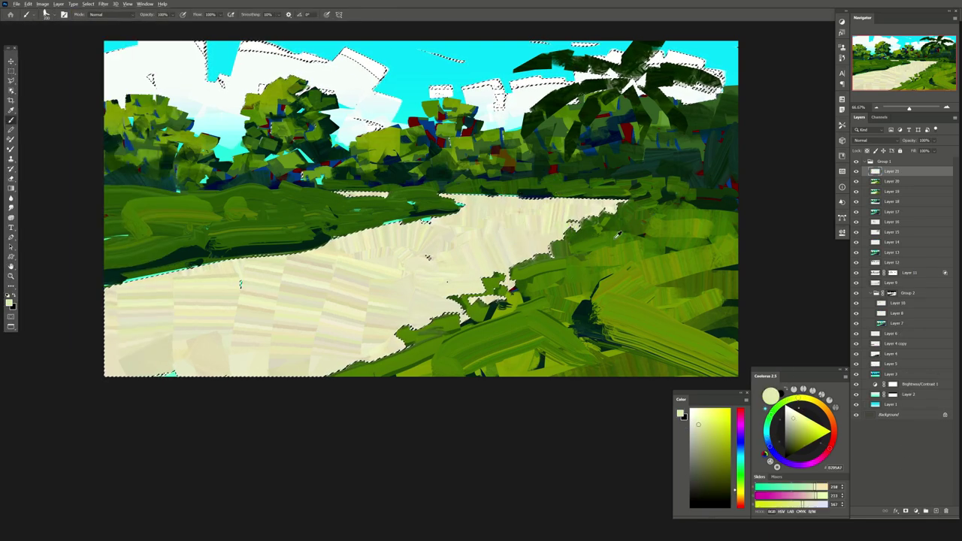
{"action": "left_click", "coordinate": [703, 477]}
{"action": "left_click_drag", "start_coordinate": [586, 218], "coordinate": [338, 241]}
{"action": "left_click_drag", "start_coordinate": [662, 192], "coordinate": [390, 255]}
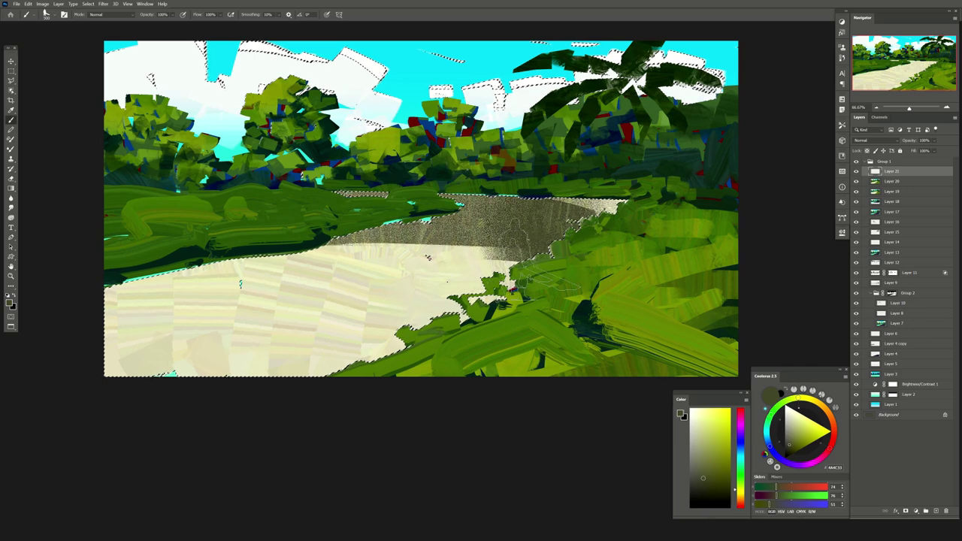
{"action": "left_click_drag", "start_coordinate": [549, 218], "coordinate": [301, 316]}
{"action": "mouse_move", "coordinate": [647, 180]}
{"action": "left_mouse_down"}
{"action": "mouse_move", "coordinate": [564, 233]}
{"action": "mouse_move", "coordinate": [121, 293]}
{"action": "mouse_move", "coordinate": [391, 353]}
{"action": "left_mouse_up"}
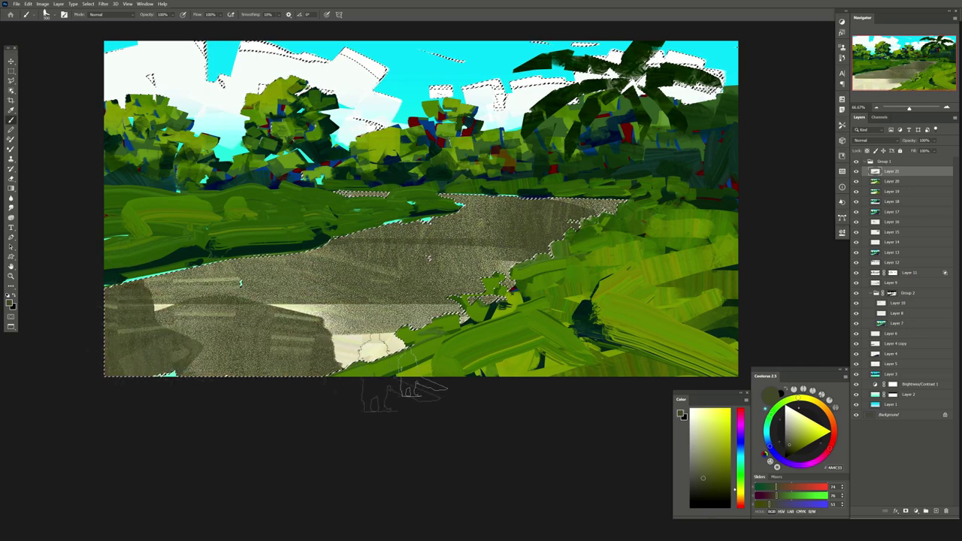
Lower the texture layer's opacity, deselect, and mirror the image horizontally
{"action": "left_click", "coordinate": [934, 140]}
{"action": "left_click_drag", "start_coordinate": [914, 157], "coordinate": [905, 157]}
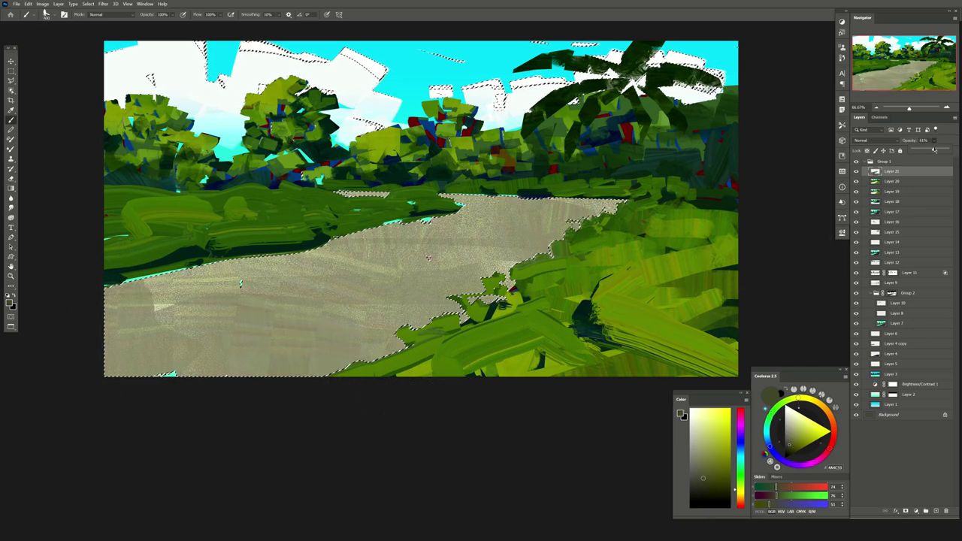
{"action": "key", "text": "ctrl+d"}
{"action": "key", "text": "h"}
{"action": "left_click_drag", "start_coordinate": [390, 178], "coordinate": [840, 277]}
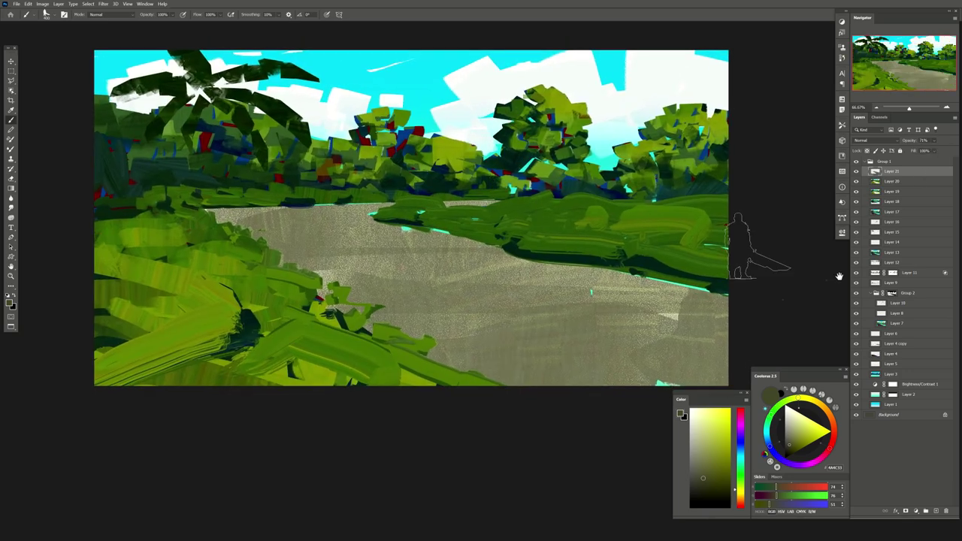
Flatten the image into Background and add a new empty layer
{"action": "right_click", "coordinate": [926, 513]}
{"action": "left_click", "coordinate": [857, 519]}
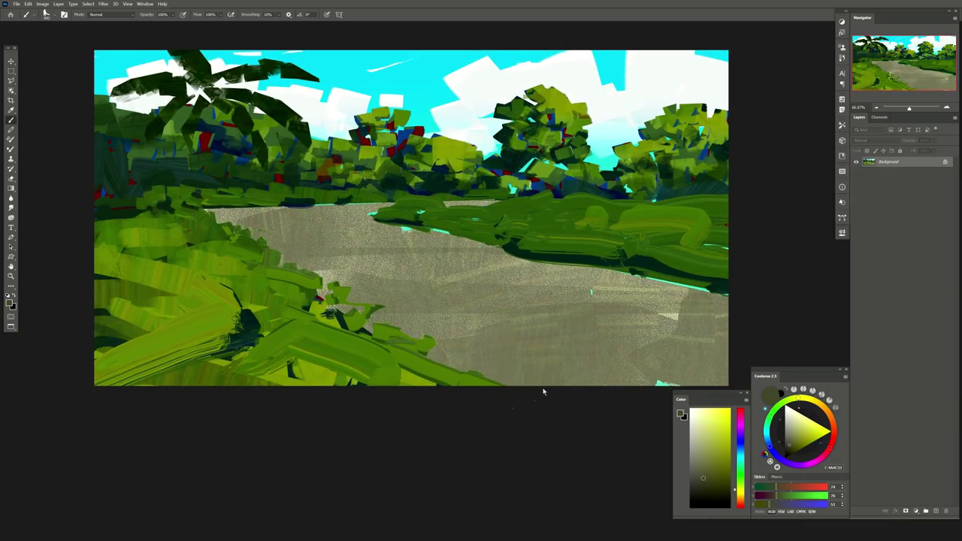
{"action": "key", "text": "ctrl+shift+alt+n"}
{"action": "key", "text": "shift+b"}
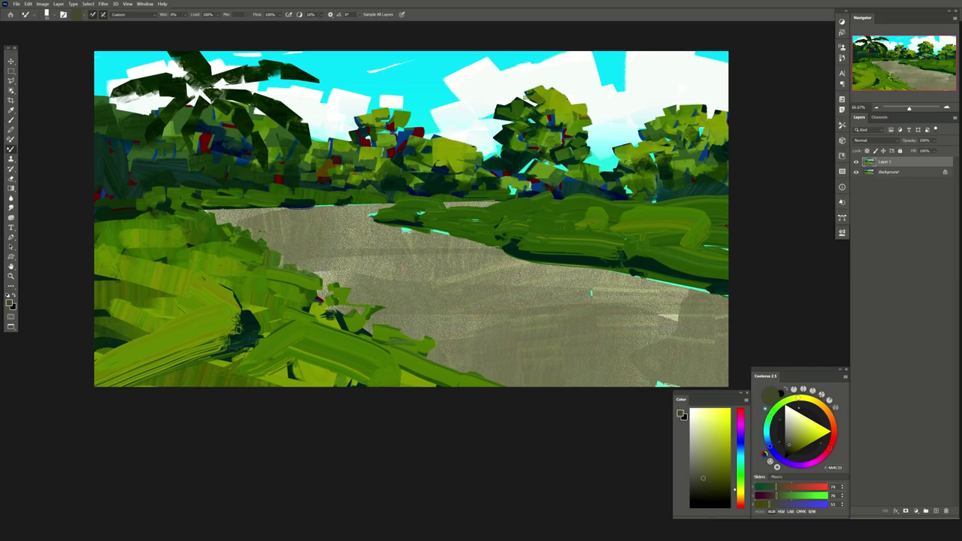
Repaint the left bank and lower-left foreground with dark then lighter green blocks
{"action": "mouse_move", "coordinate": [184, 271]}
{"action": "left_mouse_down"}
{"action": "mouse_move", "coordinate": [145, 263]}
{"action": "mouse_move", "coordinate": [99, 276]}
{"action": "mouse_move", "coordinate": [223, 280]}
{"action": "left_mouse_up"}
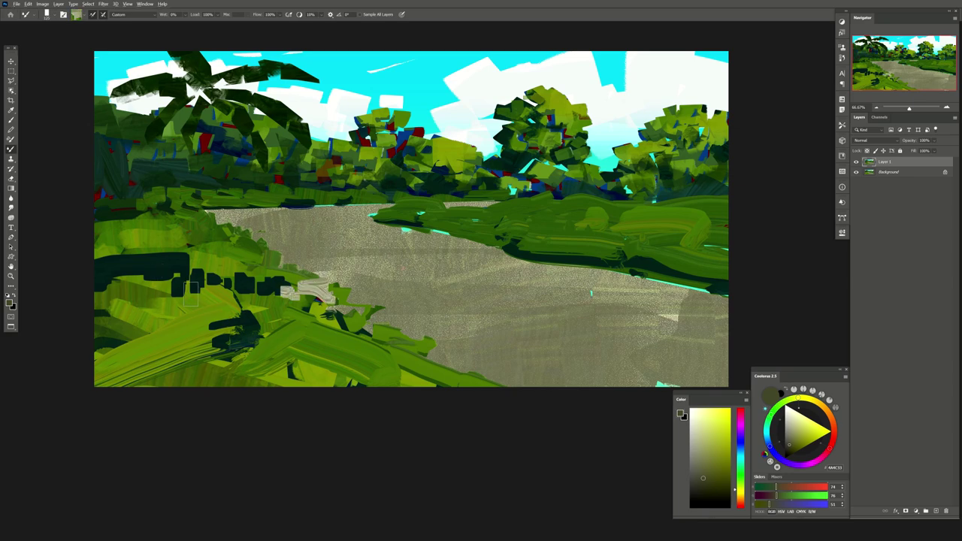
{"action": "mouse_move", "coordinate": [191, 293]}
{"action": "left_mouse_down"}
{"action": "mouse_move", "coordinate": [151, 338]}
{"action": "mouse_move", "coordinate": [294, 404]}
{"action": "mouse_move", "coordinate": [128, 330]}
{"action": "mouse_move", "coordinate": [225, 358]}
{"action": "mouse_move", "coordinate": [195, 353]}
{"action": "mouse_move", "coordinate": [165, 384]}
{"action": "mouse_move", "coordinate": [210, 402]}
{"action": "mouse_move", "coordinate": [120, 360]}
{"action": "left_mouse_up"}
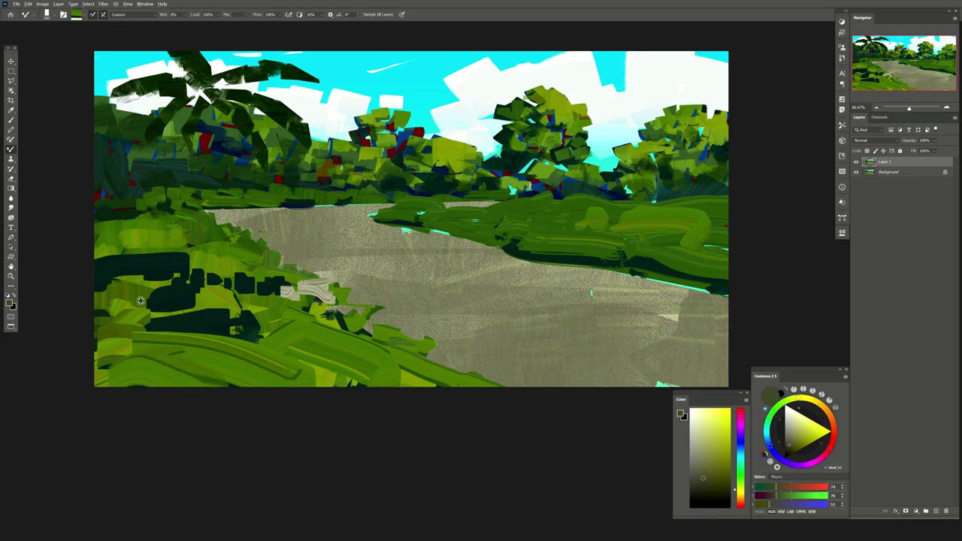
{"action": "mouse_move", "coordinate": [140, 300]}
{"action": "left_mouse_down"}
{"action": "mouse_move", "coordinate": [173, 248]}
{"action": "mouse_move", "coordinate": [222, 320]}
{"action": "left_mouse_up"}
{"action": "mouse_move", "coordinate": [164, 217]}
{"action": "left_mouse_down"}
{"action": "mouse_move", "coordinate": [120, 219]}
{"action": "mouse_move", "coordinate": [169, 233]}
{"action": "left_mouse_up"}
{"action": "left_click_drag", "start_coordinate": [105, 256], "coordinate": [199, 259]}
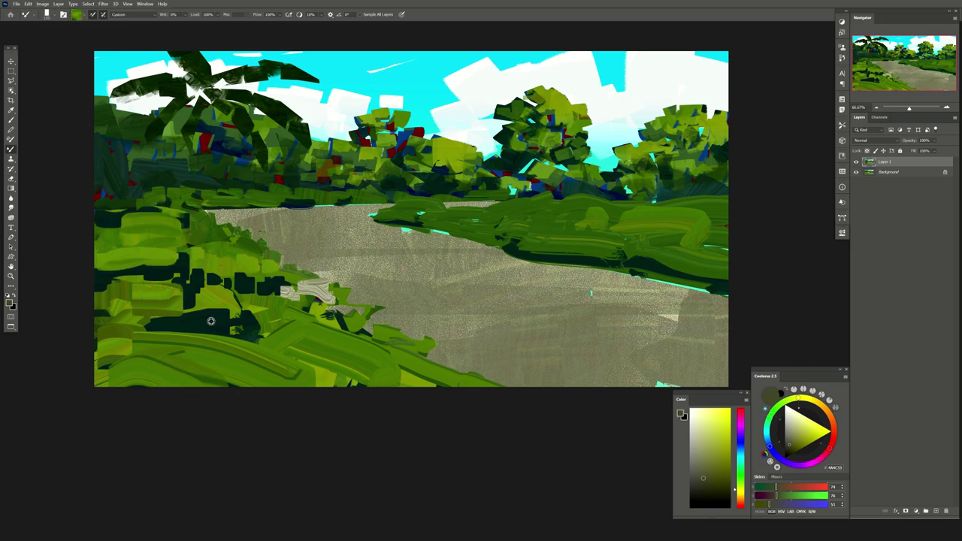
{"action": "left_click_drag", "start_coordinate": [260, 360], "coordinate": [331, 406]}
{"action": "left_click_drag", "start_coordinate": [300, 376], "coordinate": [196, 353]}
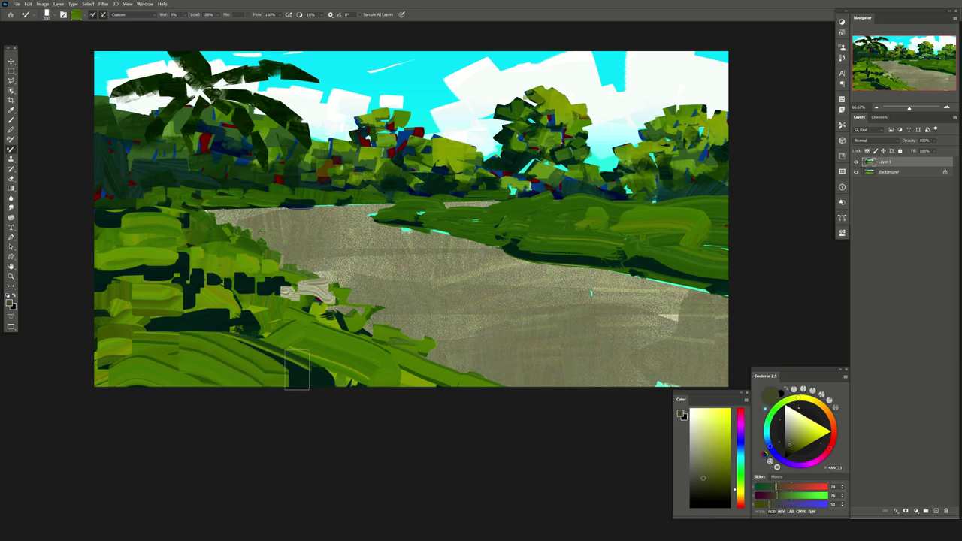
Add grey-beige strokes across the left foreground, then flip the image back
{"action": "left_click_drag", "start_coordinate": [263, 347], "coordinate": [311, 366]}
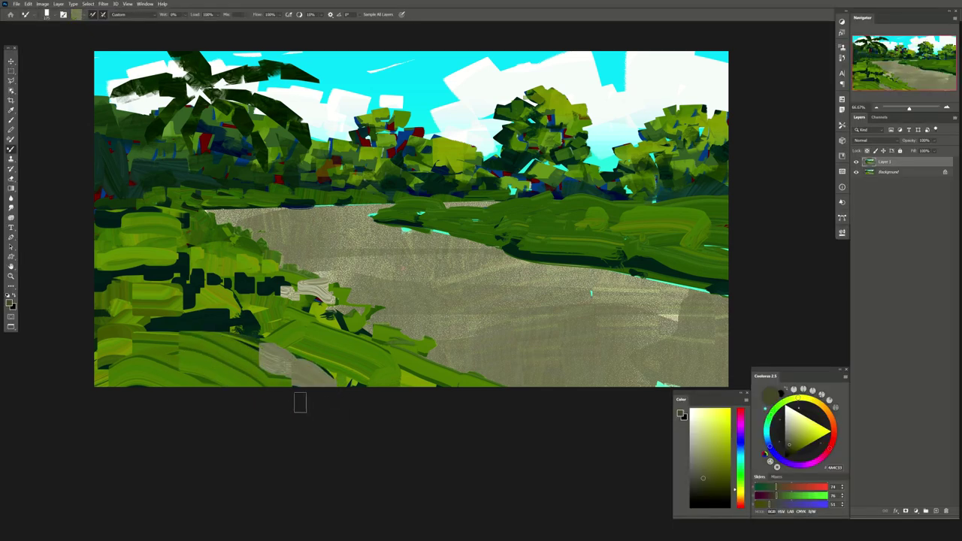
{"action": "left_click_drag", "start_coordinate": [248, 321], "coordinate": [194, 325]}
{"action": "left_click_drag", "start_coordinate": [184, 269], "coordinate": [132, 272]}
{"action": "left_click_drag", "start_coordinate": [281, 286], "coordinate": [242, 289]}
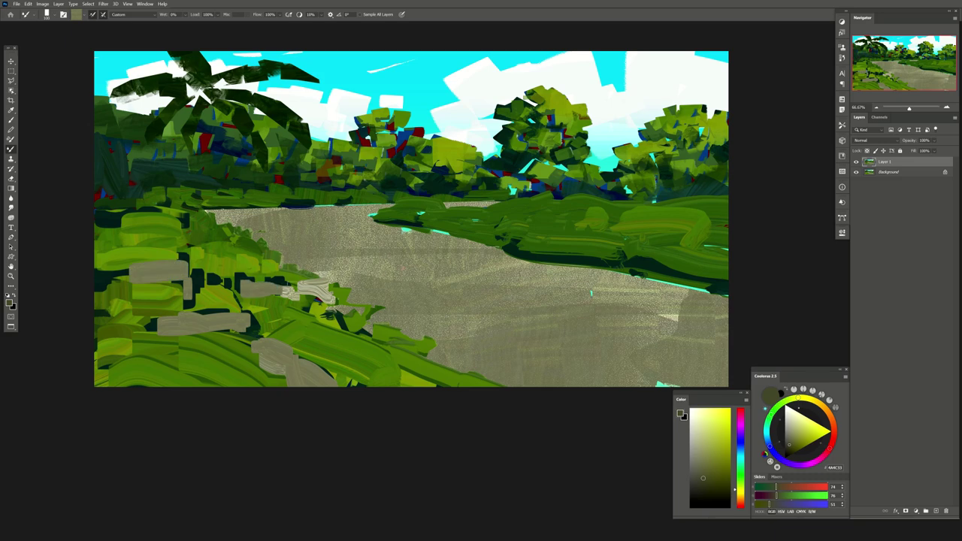
{"action": "mouse_move", "coordinate": [193, 363]}
{"action": "left_mouse_down"}
{"action": "mouse_move", "coordinate": [157, 331]}
{"action": "mouse_move", "coordinate": [82, 339]}
{"action": "mouse_move", "coordinate": [68, 285]}
{"action": "left_mouse_up"}
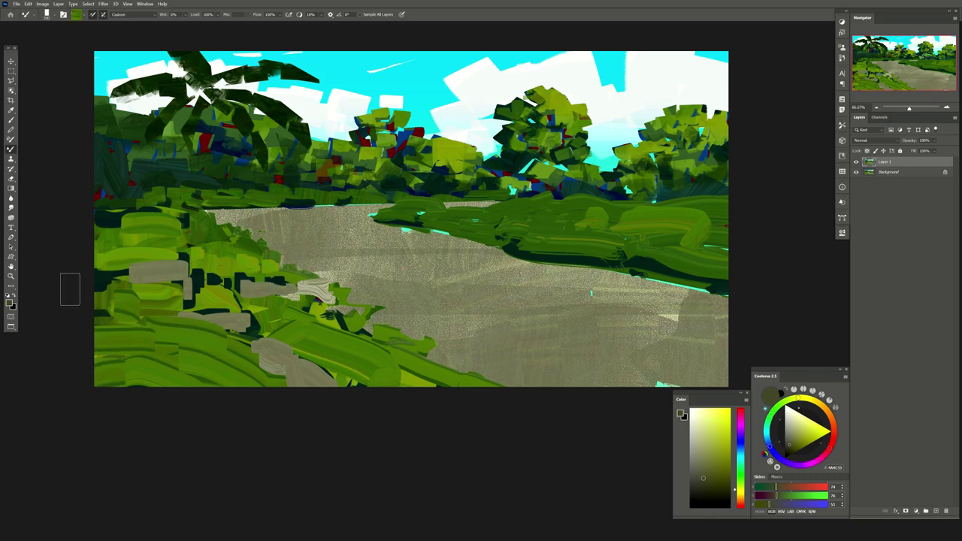
{"action": "key", "text": "ctrl+shift+h"}
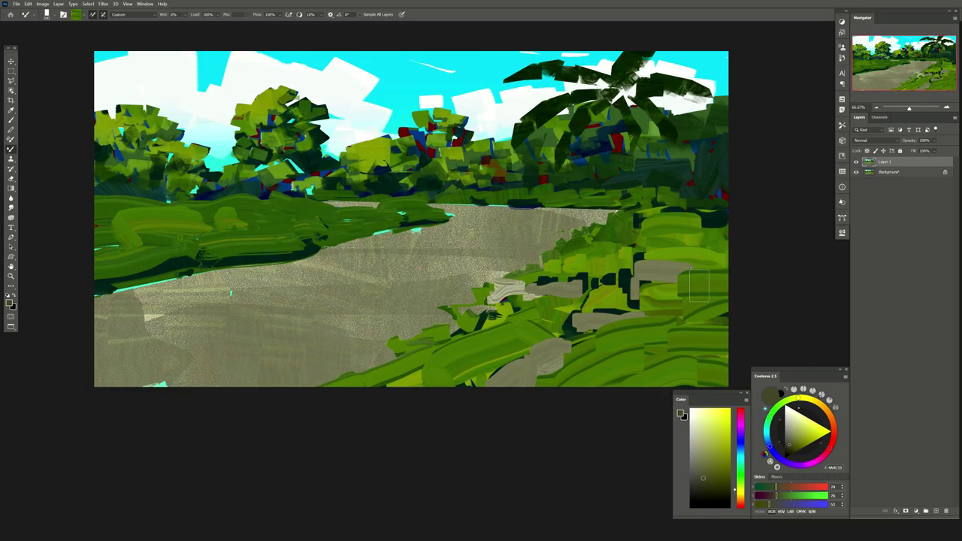
Add dark green on the right bank, yellow-green on the left grass, and foliage right of the palm
{"action": "left_click_drag", "start_coordinate": [639, 267], "coordinate": [474, 410]}
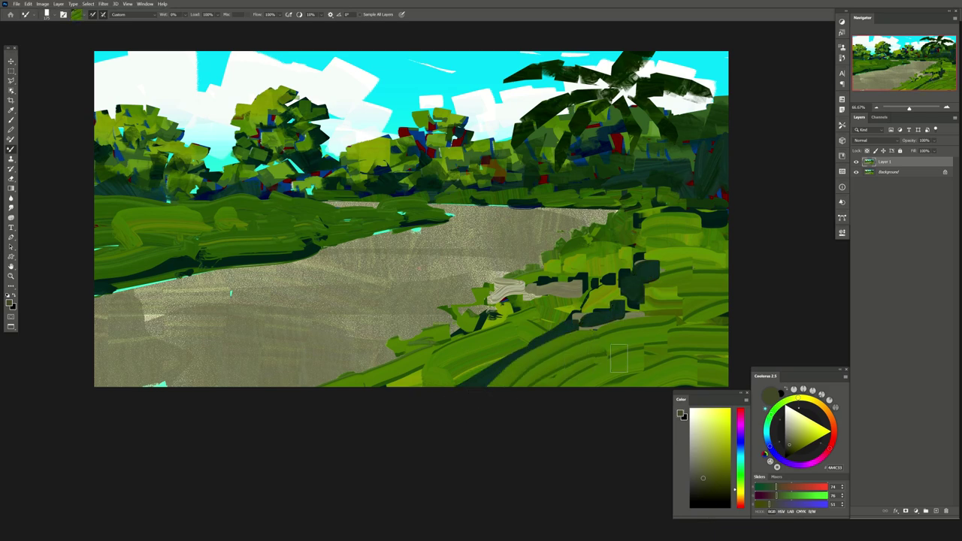
{"action": "left_click_drag", "start_coordinate": [585, 267], "coordinate": [573, 284]}
{"action": "mouse_move", "coordinate": [316, 218]}
{"action": "left_mouse_down"}
{"action": "mouse_move", "coordinate": [350, 220]}
{"action": "mouse_move", "coordinate": [174, 221]}
{"action": "left_mouse_up"}
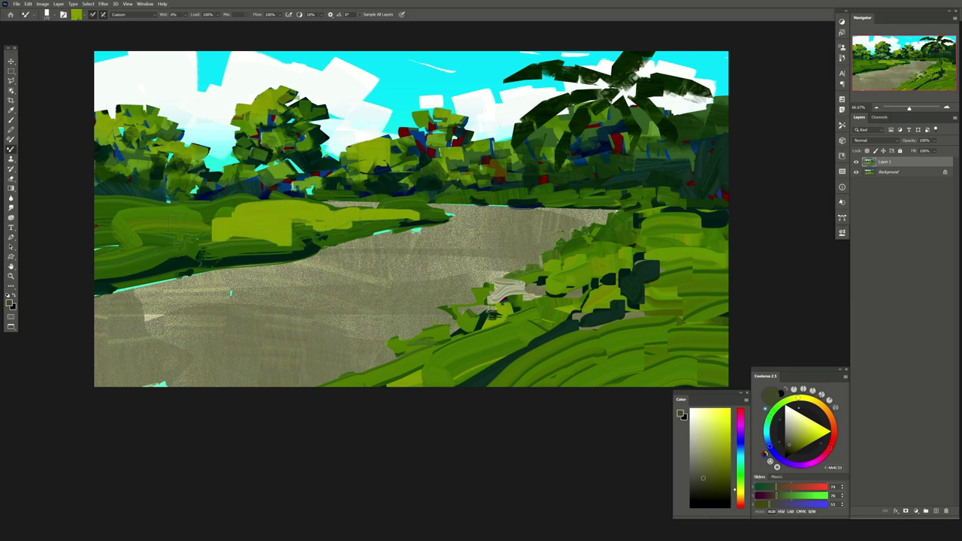
{"action": "mouse_move", "coordinate": [263, 225]}
{"action": "left_mouse_down"}
{"action": "mouse_move", "coordinate": [211, 220]}
{"action": "mouse_move", "coordinate": [165, 232]}
{"action": "mouse_move", "coordinate": [105, 223]}
{"action": "mouse_move", "coordinate": [287, 223]}
{"action": "left_mouse_up"}
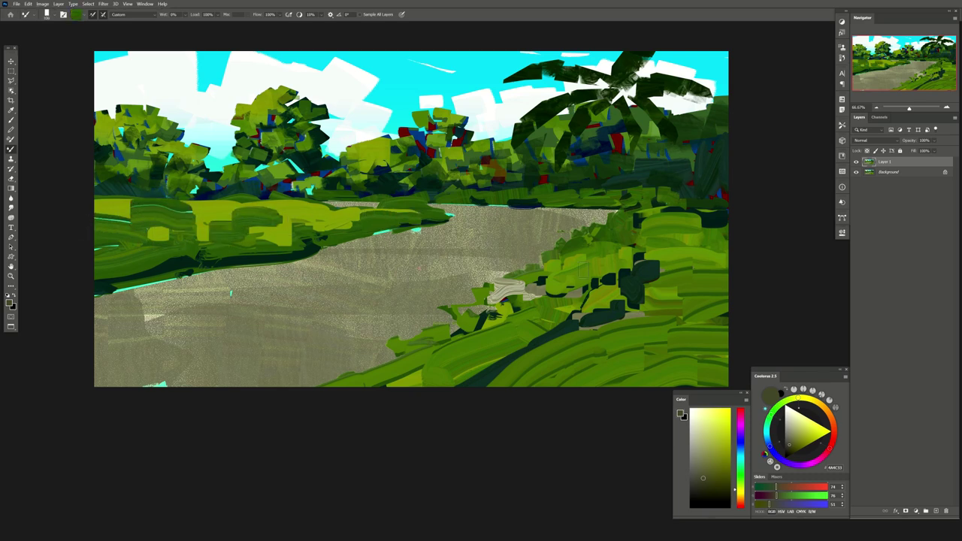
{"action": "left_click_drag", "start_coordinate": [625, 242], "coordinate": [638, 227]}
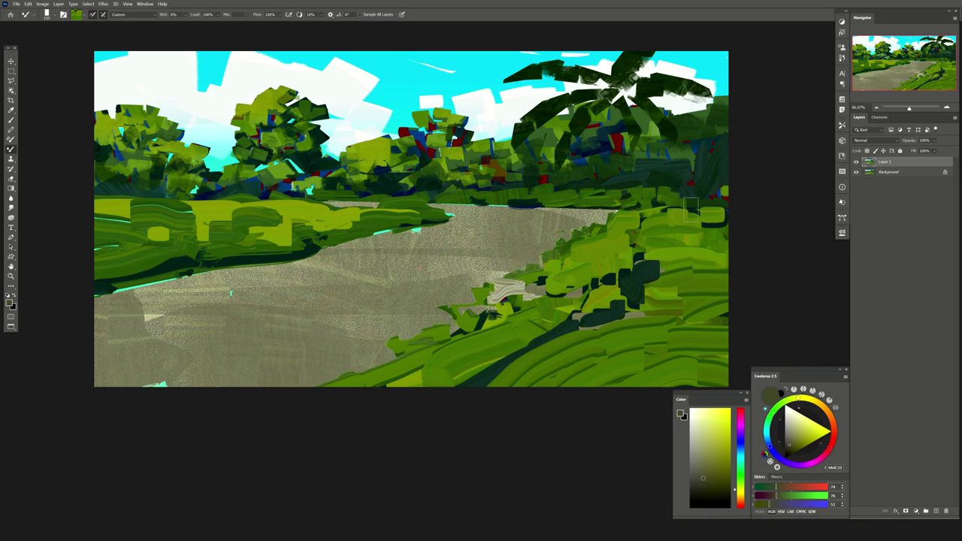
{"action": "mouse_move", "coordinate": [704, 132]}
{"action": "left_mouse_down"}
{"action": "mouse_move", "coordinate": [653, 173]}
{"action": "mouse_move", "coordinate": [630, 145]}
{"action": "left_mouse_up"}
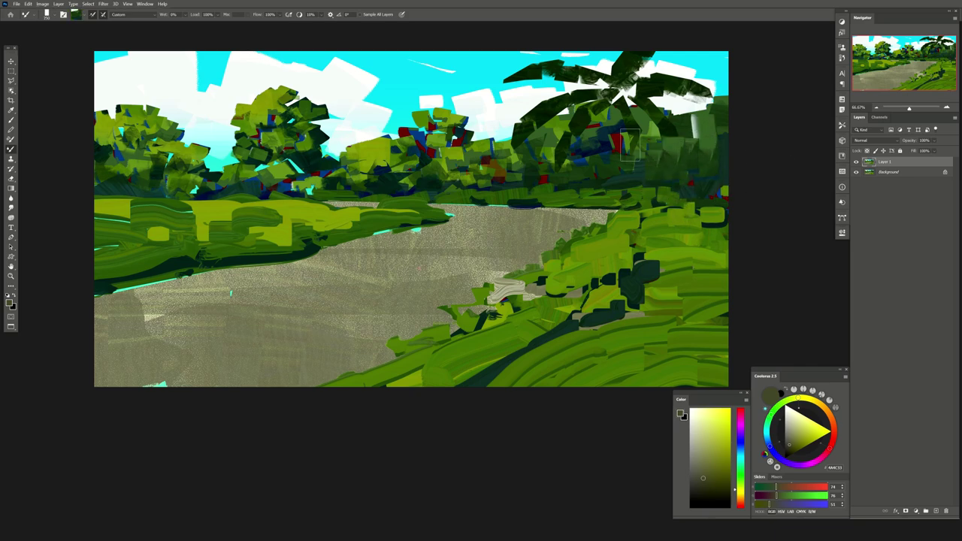
{"action": "left_click_drag", "start_coordinate": [657, 87], "coordinate": [635, 116]}
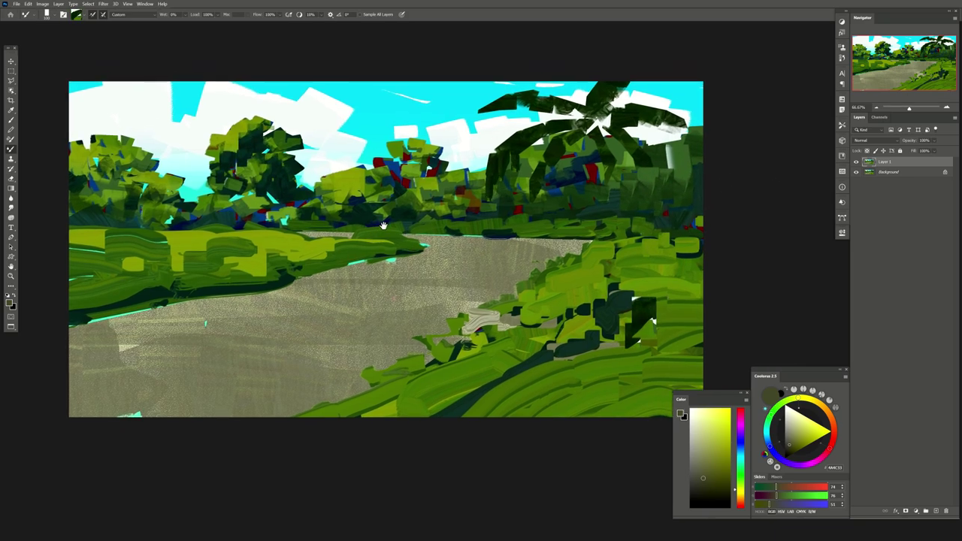
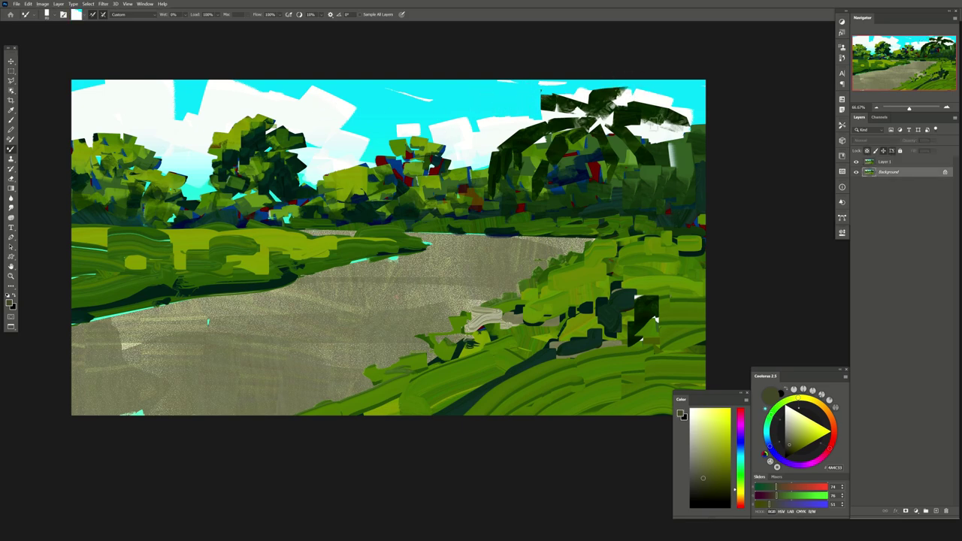
On Layer 1, paint white and light green over the right tree crown, then dark green strokes
{"action": "key", "text": "alt+bracketright"}
{"action": "left_click_drag", "start_coordinate": [581, 93], "coordinate": [542, 100]}
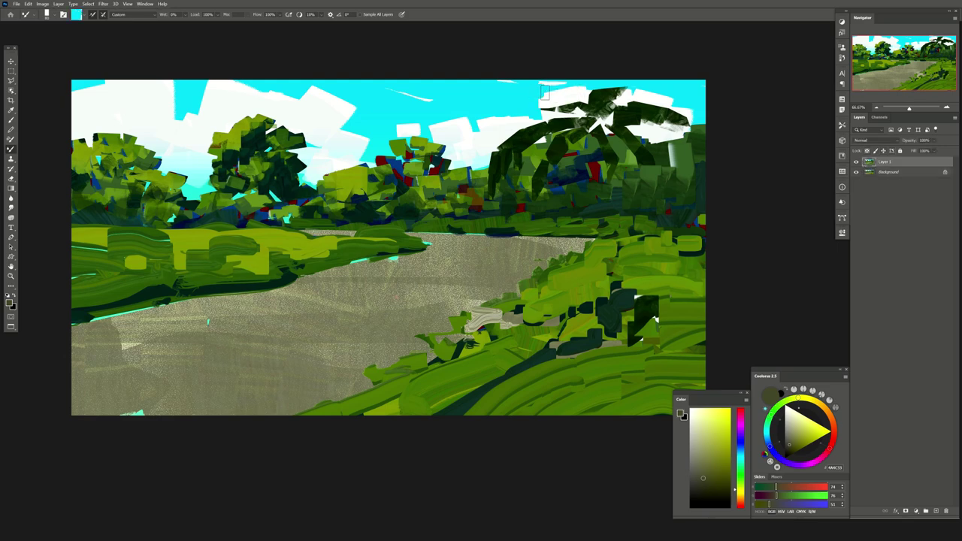
{"action": "mouse_move", "coordinate": [631, 94]}
{"action": "left_mouse_down"}
{"action": "mouse_move", "coordinate": [582, 113]}
{"action": "mouse_move", "coordinate": [676, 119]}
{"action": "left_mouse_up"}
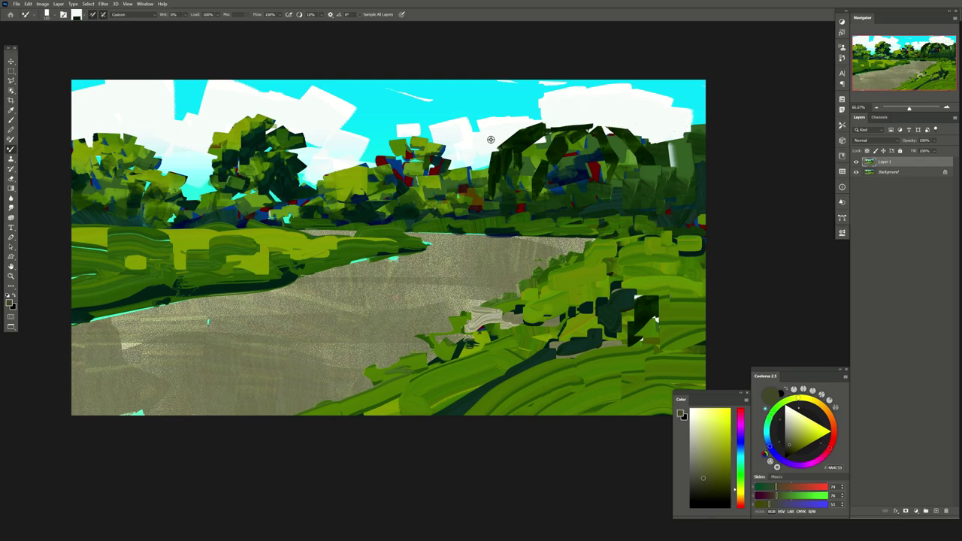
{"action": "mouse_move", "coordinate": [492, 140]}
{"action": "left_mouse_down"}
{"action": "mouse_move", "coordinate": [511, 147]}
{"action": "mouse_move", "coordinate": [526, 138]}
{"action": "left_mouse_up"}
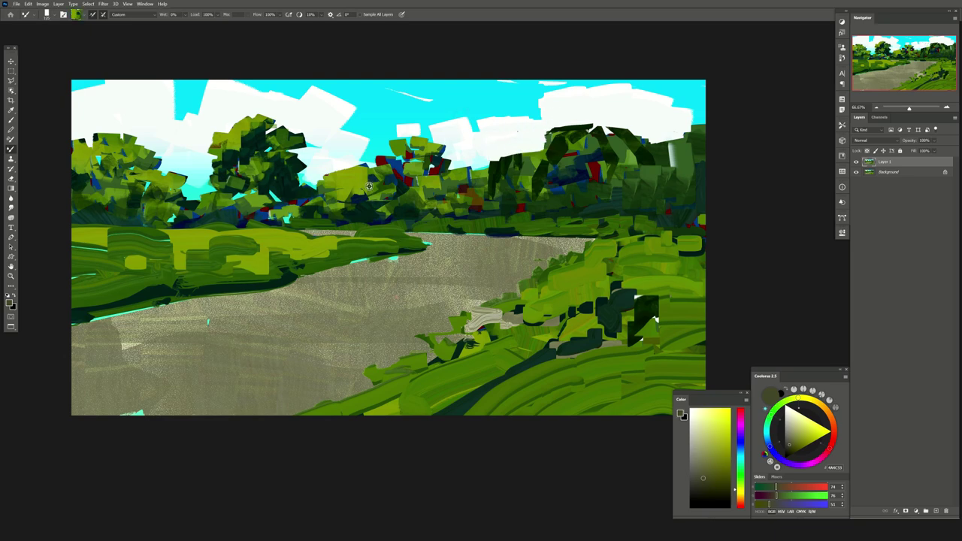
{"action": "mouse_move", "coordinate": [560, 154]}
{"action": "left_mouse_down"}
{"action": "mouse_move", "coordinate": [554, 129]}
{"action": "mouse_move", "coordinate": [577, 128]}
{"action": "left_mouse_up"}
{"action": "mouse_move", "coordinate": [593, 159]}
{"action": "left_mouse_down"}
{"action": "mouse_move", "coordinate": [605, 127]}
{"action": "mouse_move", "coordinate": [635, 119]}
{"action": "left_mouse_up"}
{"action": "mouse_move", "coordinate": [620, 179]}
{"action": "left_mouse_down"}
{"action": "mouse_move", "coordinate": [628, 170]}
{"action": "mouse_move", "coordinate": [537, 162]}
{"action": "mouse_move", "coordinate": [526, 139]}
{"action": "mouse_move", "coordinate": [499, 185]}
{"action": "left_mouse_up"}
{"action": "mouse_move", "coordinate": [556, 147]}
{"action": "left_mouse_down"}
{"action": "mouse_move", "coordinate": [571, 179]}
{"action": "mouse_move", "coordinate": [590, 185]}
{"action": "left_mouse_up"}
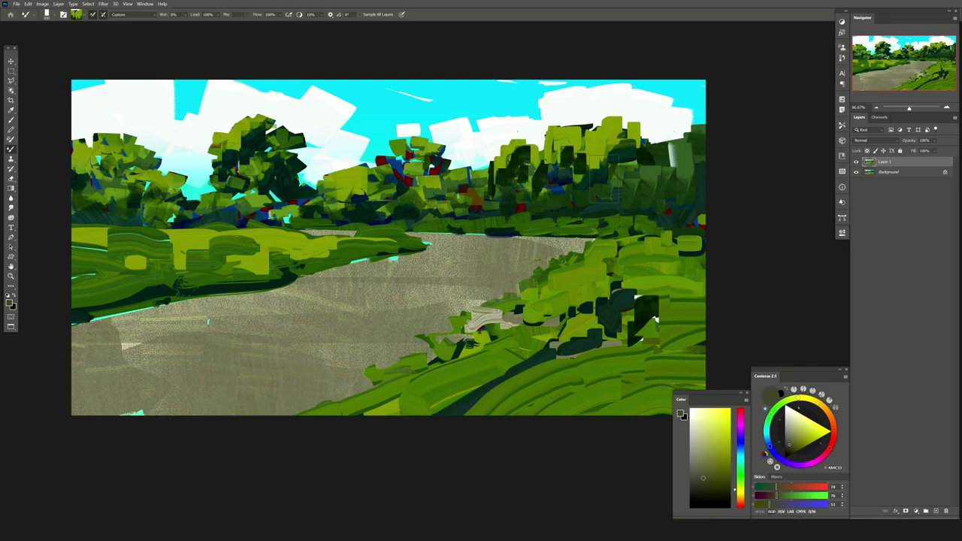
With a 175 brush, rework grass edges and upper-right trees in greens, smearing grey on the far bank
{"action": "key", "text": "bracketleft"}
{"action": "key", "text": "bracketleft"}
{"action": "left_click_drag", "start_coordinate": [258, 239], "coordinate": [218, 252]}
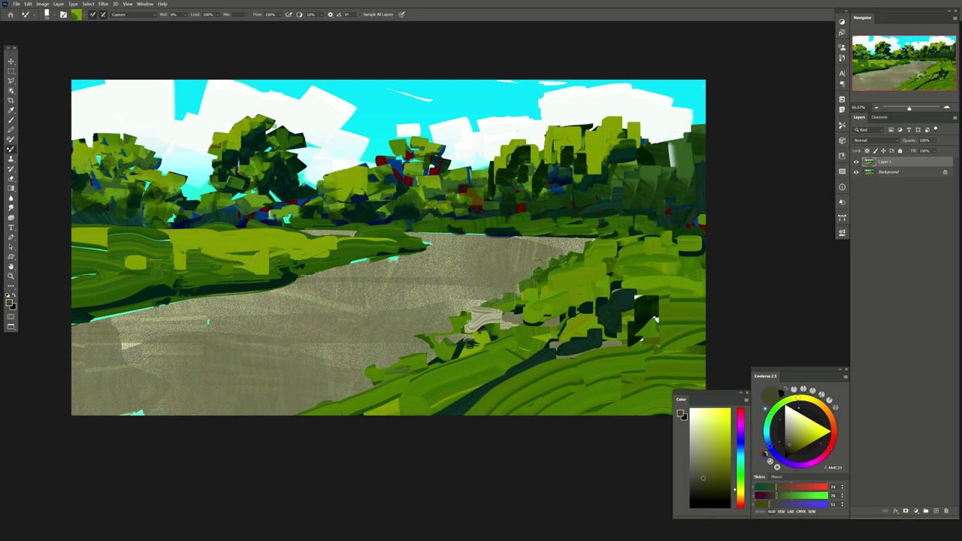
{"action": "left_click_drag", "start_coordinate": [640, 311], "coordinate": [623, 342]}
{"action": "left_click_drag", "start_coordinate": [593, 219], "coordinate": [651, 219]}
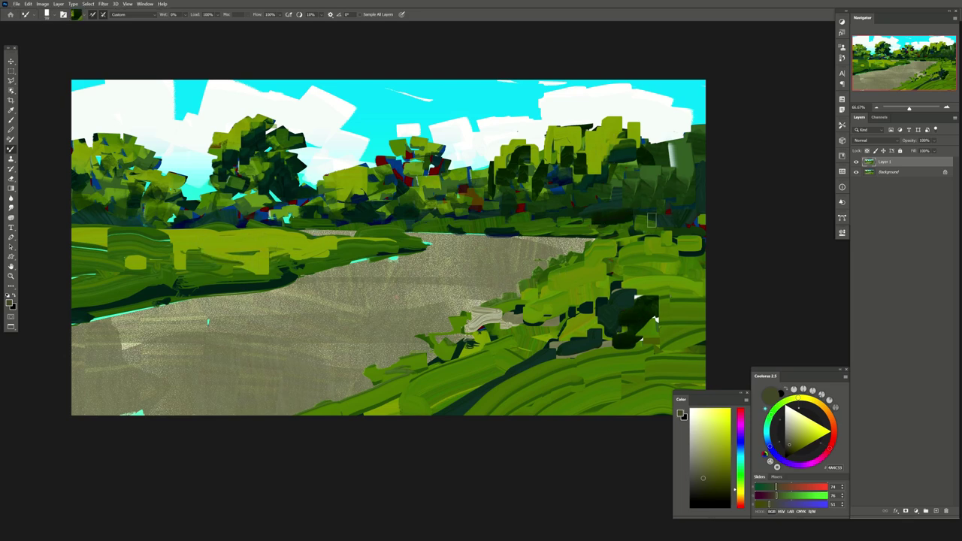
{"action": "mouse_move", "coordinate": [658, 167]}
{"action": "left_mouse_down"}
{"action": "mouse_move", "coordinate": [688, 128]}
{"action": "mouse_move", "coordinate": [616, 171]}
{"action": "mouse_move", "coordinate": [590, 161]}
{"action": "mouse_move", "coordinate": [578, 188]}
{"action": "left_mouse_up"}
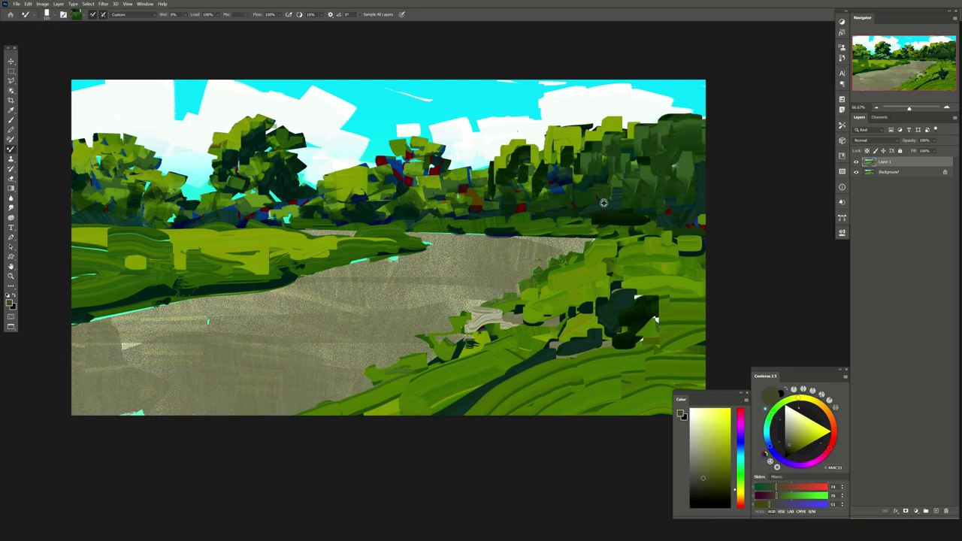
{"action": "mouse_move", "coordinate": [609, 146]}
{"action": "left_mouse_down"}
{"action": "mouse_move", "coordinate": [582, 188]}
{"action": "mouse_move", "coordinate": [524, 173]}
{"action": "mouse_move", "coordinate": [516, 196]}
{"action": "left_mouse_up"}
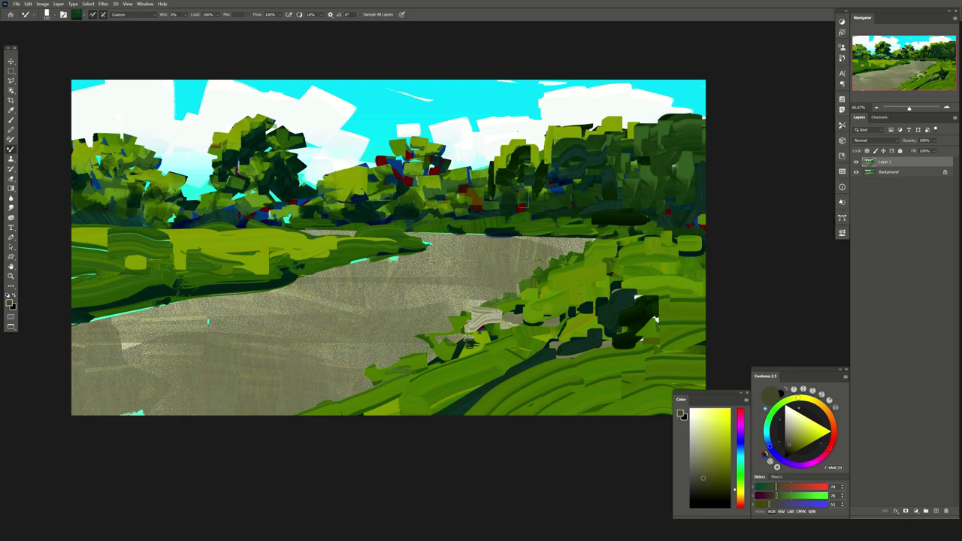
{"action": "mouse_move", "coordinate": [338, 261]}
{"action": "left_mouse_down"}
{"action": "mouse_move", "coordinate": [299, 246]}
{"action": "mouse_move", "coordinate": [407, 251]}
{"action": "mouse_move", "coordinate": [307, 261]}
{"action": "mouse_move", "coordinate": [217, 292]}
{"action": "left_mouse_up"}
{"action": "left_click_drag", "start_coordinate": [561, 246], "coordinate": [428, 239]}
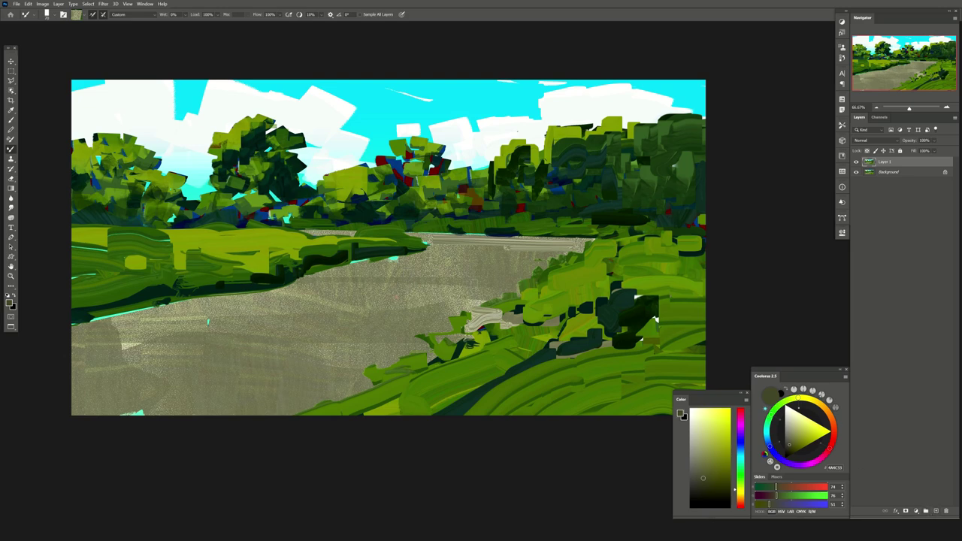
Paint dark green down the right-side trees and lighter green strokes on the right bank
{"action": "left_click_drag", "start_coordinate": [481, 250], "coordinate": [431, 253]}
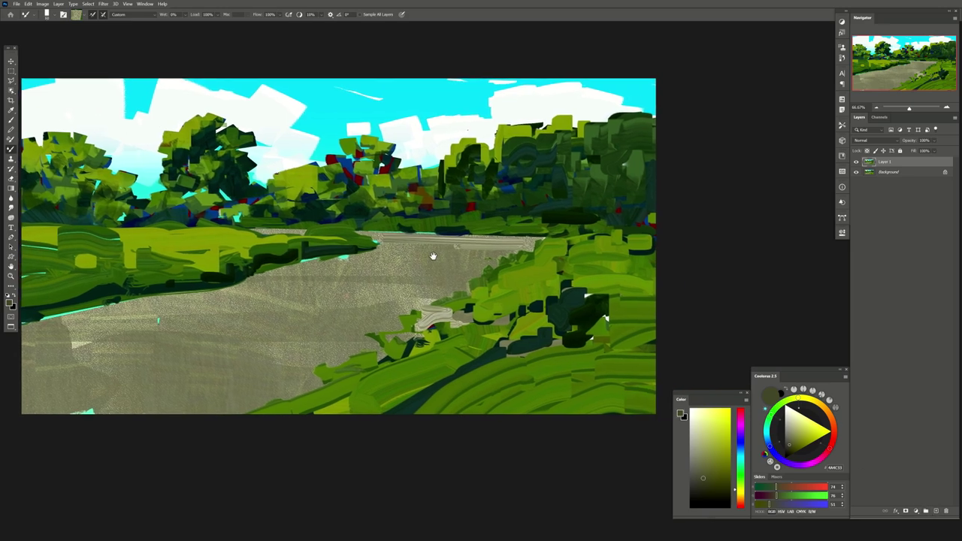
{"action": "left_click_drag", "start_coordinate": [619, 218], "coordinate": [601, 188]}
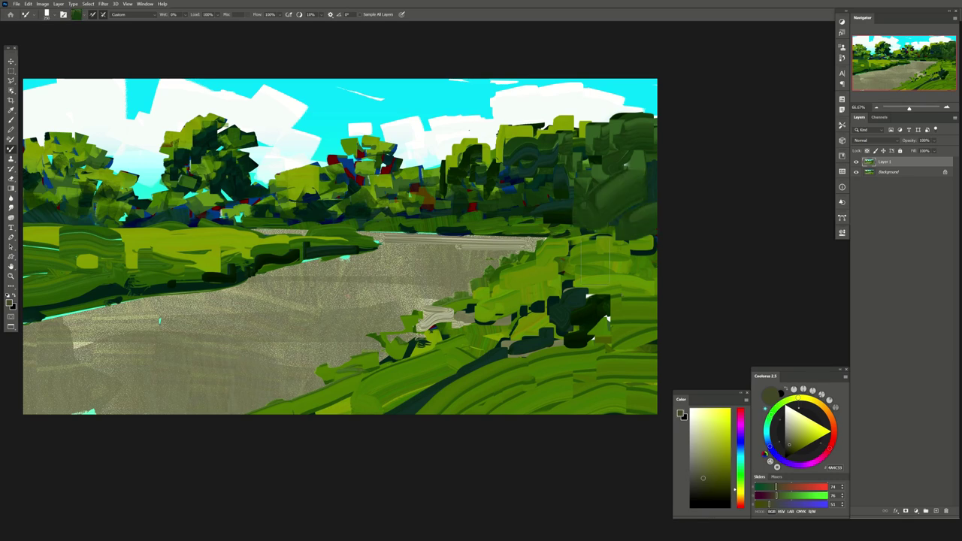
{"action": "mouse_move", "coordinate": [590, 248]}
{"action": "left_mouse_down"}
{"action": "mouse_move", "coordinate": [601, 301]}
{"action": "mouse_move", "coordinate": [592, 316]}
{"action": "mouse_move", "coordinate": [462, 419]}
{"action": "mouse_move", "coordinate": [423, 408]}
{"action": "mouse_move", "coordinate": [504, 354]}
{"action": "left_mouse_up"}
{"action": "left_click_drag", "start_coordinate": [569, 357], "coordinate": [609, 285]}
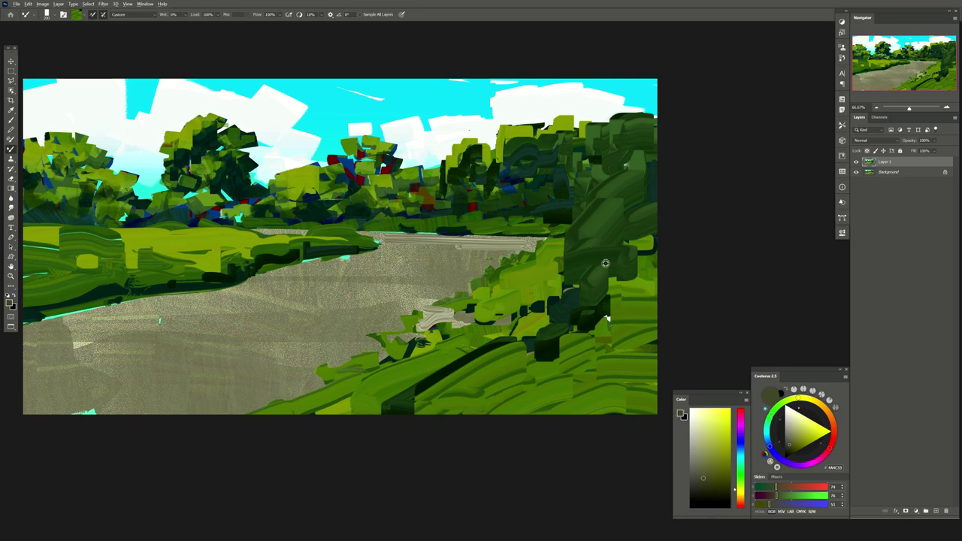
{"action": "mouse_move", "coordinate": [647, 229]}
{"action": "left_mouse_down"}
{"action": "mouse_move", "coordinate": [612, 207]}
{"action": "mouse_move", "coordinate": [646, 177]}
{"action": "left_mouse_up"}
Sweep curved light green over the upper-right trees and add dark green to the lower-right bank
{"action": "left_click_drag", "start_coordinate": [626, 218], "coordinate": [653, 169]}
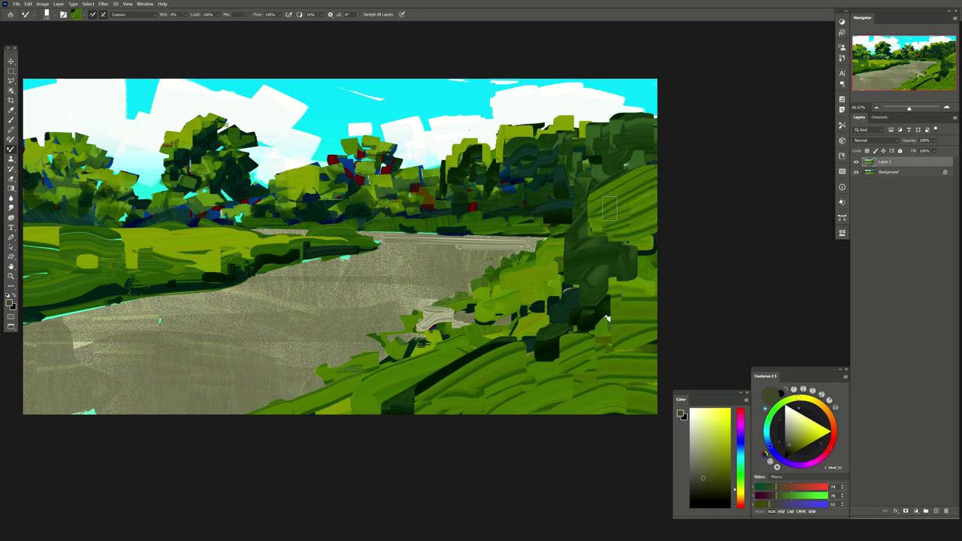
{"action": "left_click_drag", "start_coordinate": [586, 229], "coordinate": [650, 120]}
{"action": "mouse_move", "coordinate": [556, 268]}
{"action": "left_mouse_down"}
{"action": "mouse_move", "coordinate": [582, 241]}
{"action": "mouse_move", "coordinate": [607, 338]}
{"action": "mouse_move", "coordinate": [642, 324]}
{"action": "mouse_move", "coordinate": [647, 300]}
{"action": "mouse_move", "coordinate": [534, 409]}
{"action": "left_mouse_up"}
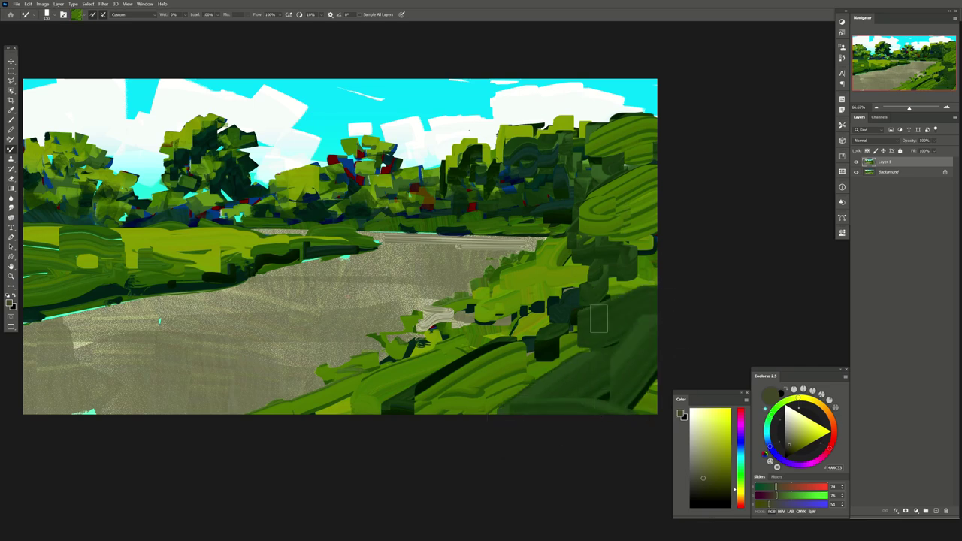
{"action": "left_click_drag", "start_coordinate": [652, 335], "coordinate": [541, 409]}
{"action": "left_click_drag", "start_coordinate": [324, 265], "coordinate": [398, 290]}
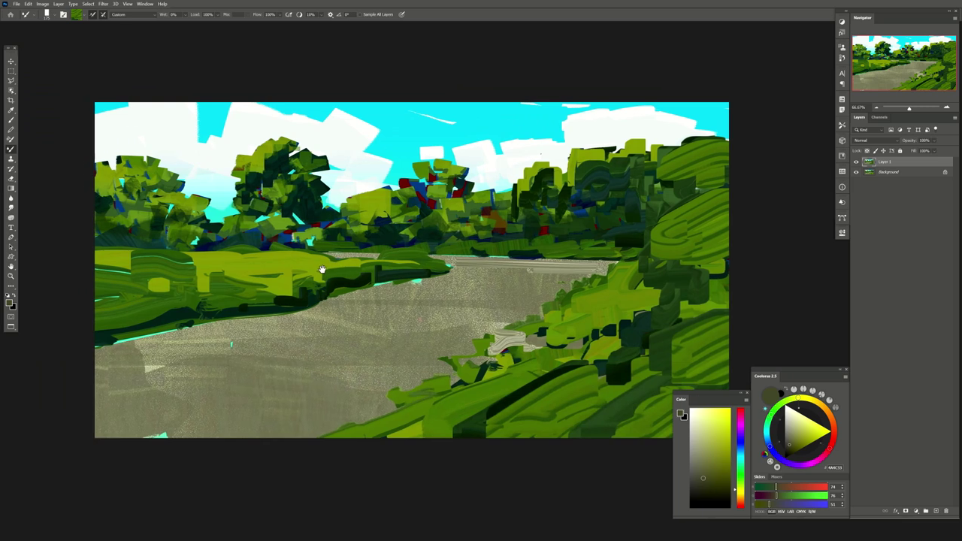
Add Layer 2 set to Darken blending and switch to the regular Brush
{"action": "left_click", "coordinate": [936, 511]}
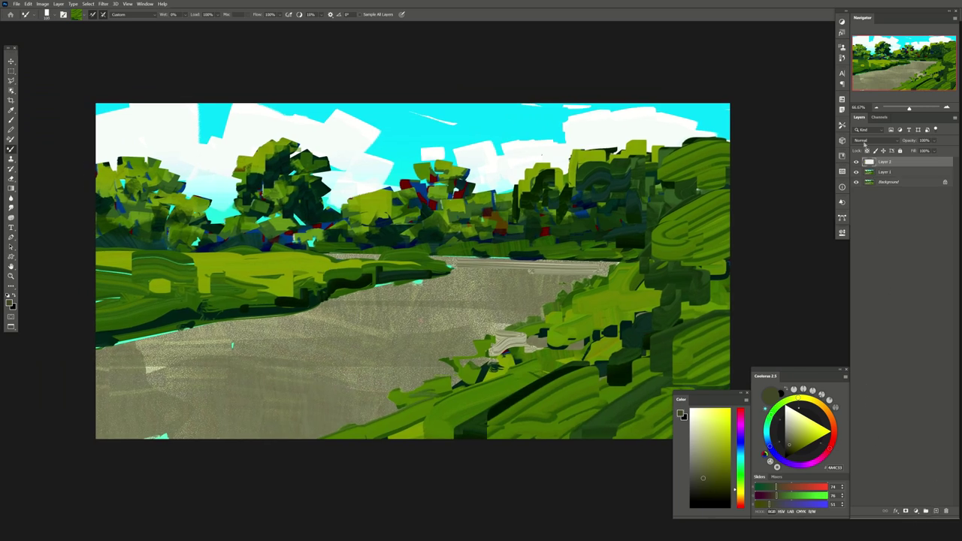
{"action": "left_click", "coordinate": [872, 140]}
{"action": "left_click", "coordinate": [872, 162]}
{"action": "key", "text": "b"}
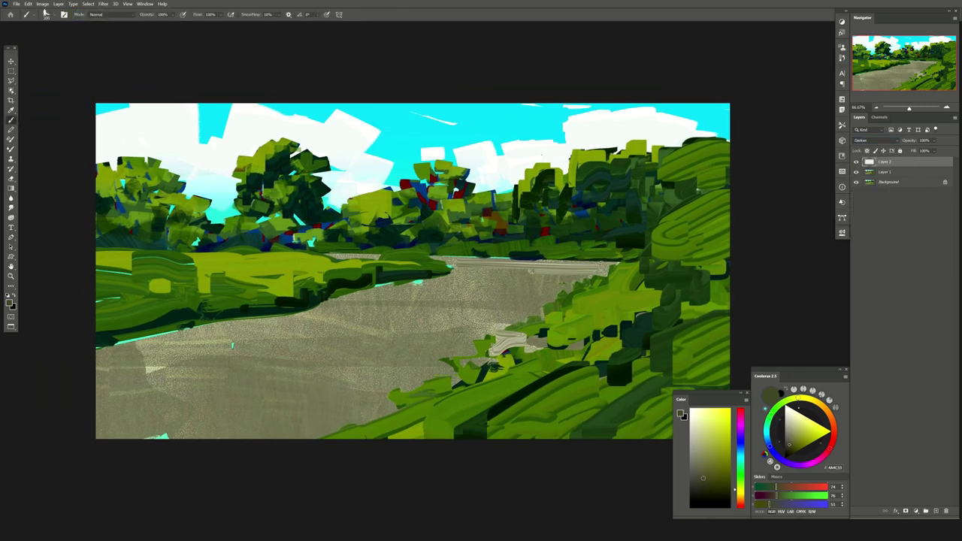
Paint a dark green shadow diagonally across the road and right bank
{"action": "left_click", "coordinate": [418, 177], "text": "alt"}
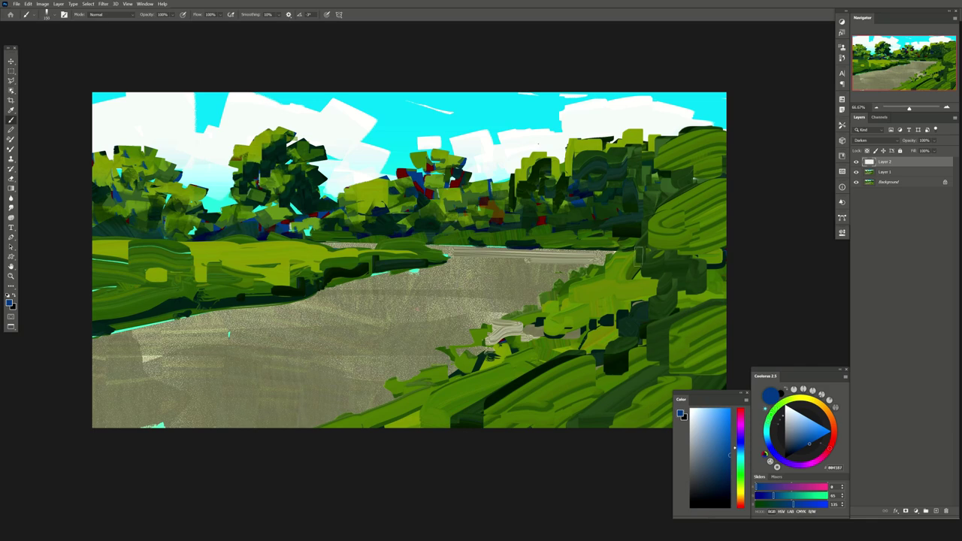
{"action": "mouse_move", "coordinate": [639, 255]}
{"action": "left_mouse_down"}
{"action": "mouse_move", "coordinate": [590, 282]}
{"action": "mouse_move", "coordinate": [535, 245]}
{"action": "mouse_move", "coordinate": [647, 316]}
{"action": "mouse_move", "coordinate": [594, 346]}
{"action": "mouse_move", "coordinate": [573, 288]}
{"action": "mouse_move", "coordinate": [465, 330]}
{"action": "mouse_move", "coordinate": [547, 366]}
{"action": "left_mouse_up"}
{"action": "left_click", "coordinate": [601, 285], "text": "alt"}
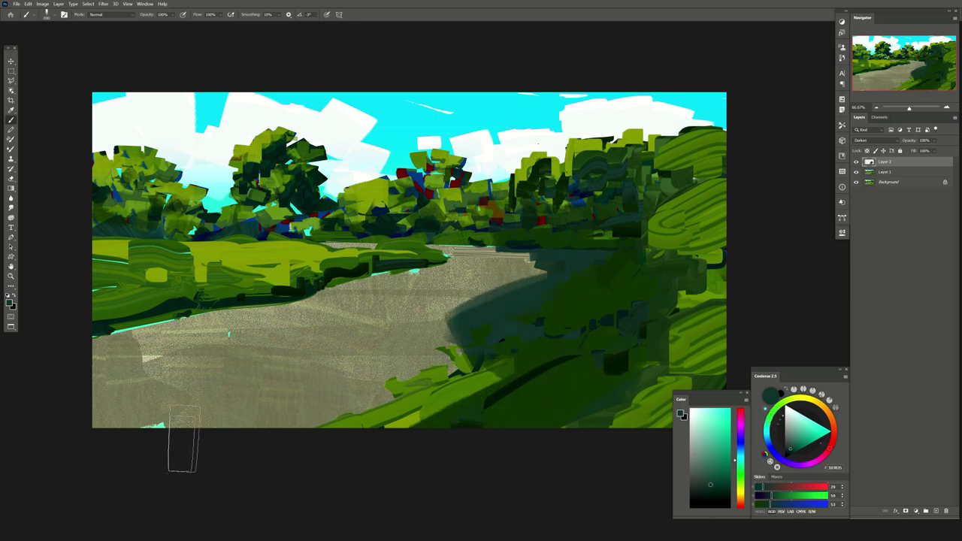
{"action": "mouse_move", "coordinate": [183, 440]}
{"action": "left_mouse_down"}
{"action": "mouse_move", "coordinate": [333, 429]}
{"action": "mouse_move", "coordinate": [262, 476]}
{"action": "mouse_move", "coordinate": [93, 516]}
{"action": "mouse_move", "coordinate": [173, 413]}
{"action": "left_mouse_up"}
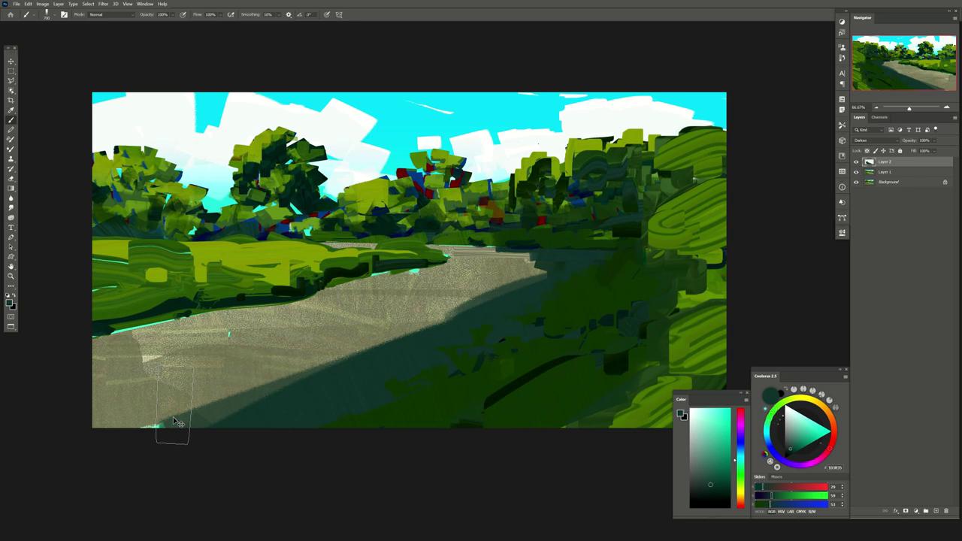
Flip the canvas horizontally and darken the road edges and left foliage with shadow strokes
{"action": "key", "text": "h"}
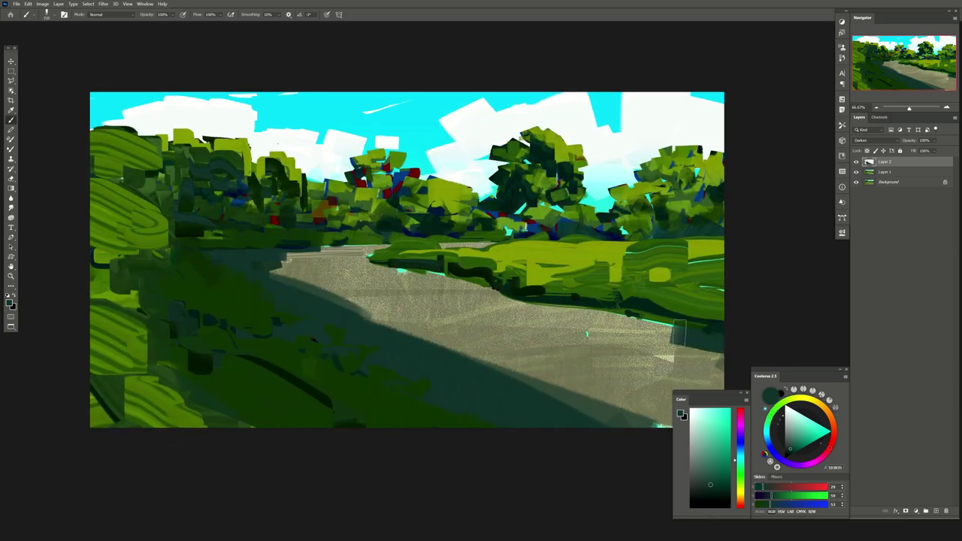
{"action": "left_click_drag", "start_coordinate": [678, 333], "coordinate": [468, 280]}
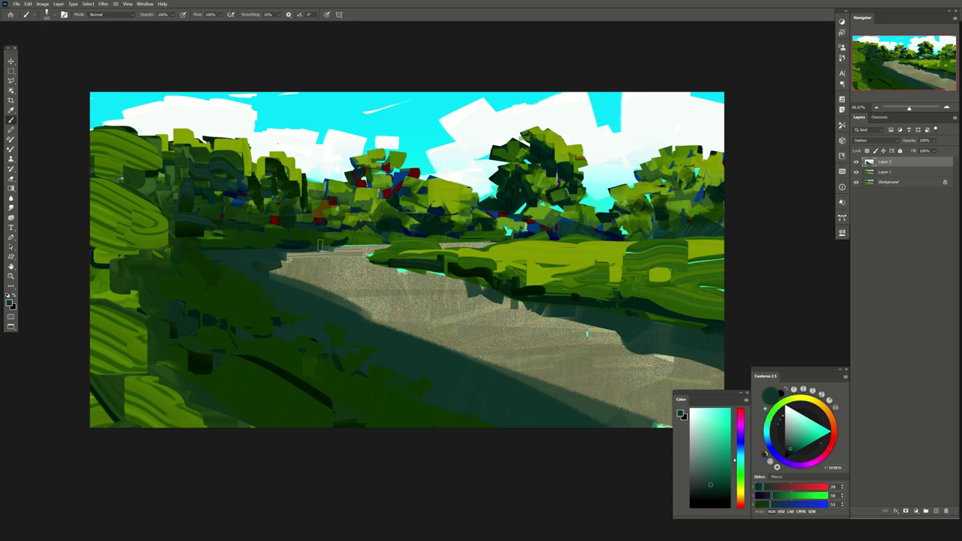
{"action": "left_click_drag", "start_coordinate": [320, 245], "coordinate": [403, 248]}
{"action": "mouse_move", "coordinate": [223, 165]}
{"action": "left_mouse_down"}
{"action": "mouse_move", "coordinate": [158, 199]}
{"action": "mouse_move", "coordinate": [113, 256]}
{"action": "left_mouse_up"}
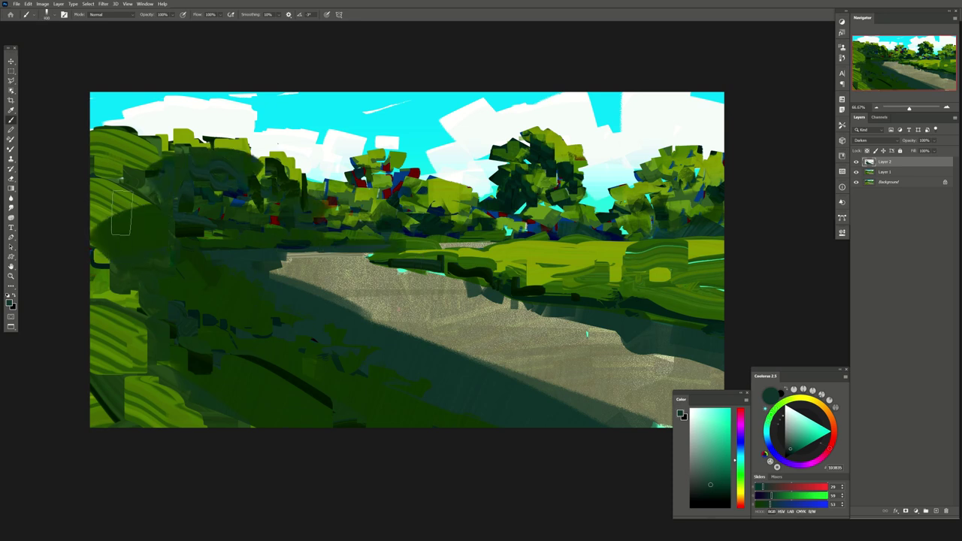
{"action": "mouse_move", "coordinate": [128, 150]}
{"action": "left_mouse_down"}
{"action": "mouse_move", "coordinate": [123, 269]}
{"action": "mouse_move", "coordinate": [145, 385]}
{"action": "mouse_move", "coordinate": [156, 372]}
{"action": "left_mouse_up"}
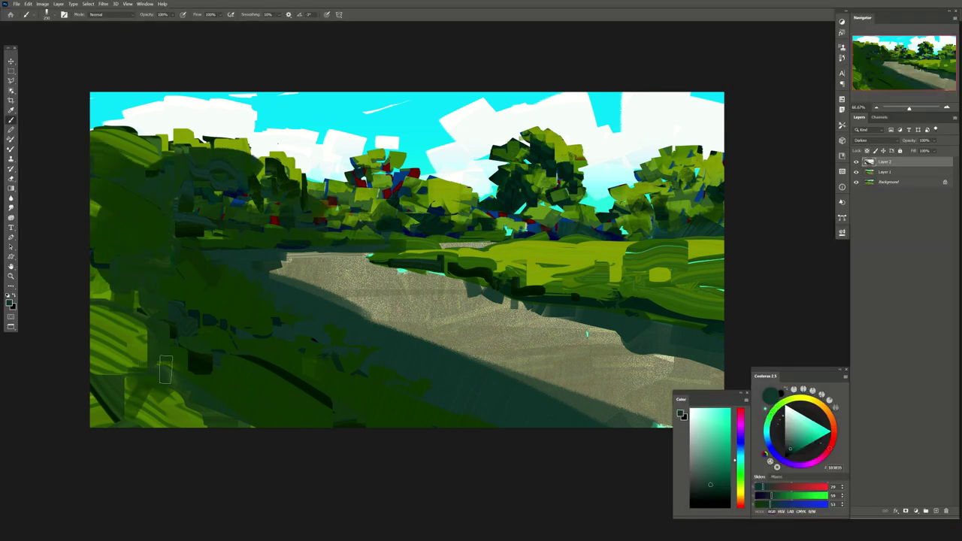
{"action": "left_click", "coordinate": [936, 511]}
Select the road with Color Range, sample its beige and lighten it to pale cream
{"action": "left_click", "coordinate": [95, 4]}
{"action": "left_click", "coordinate": [105, 73]}
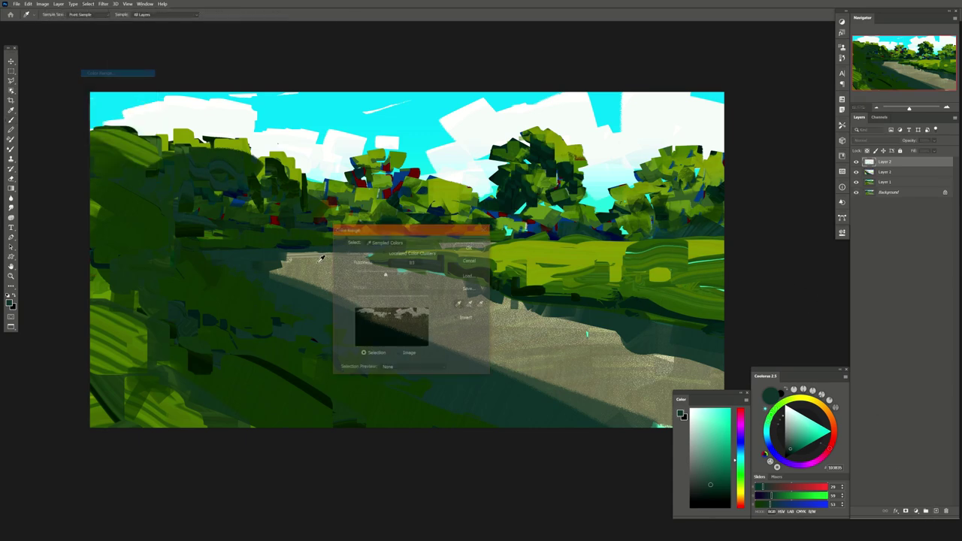
{"action": "left_click", "coordinate": [481, 288]}
{"action": "key", "text": "Return"}
{"action": "left_click", "coordinate": [695, 423]}
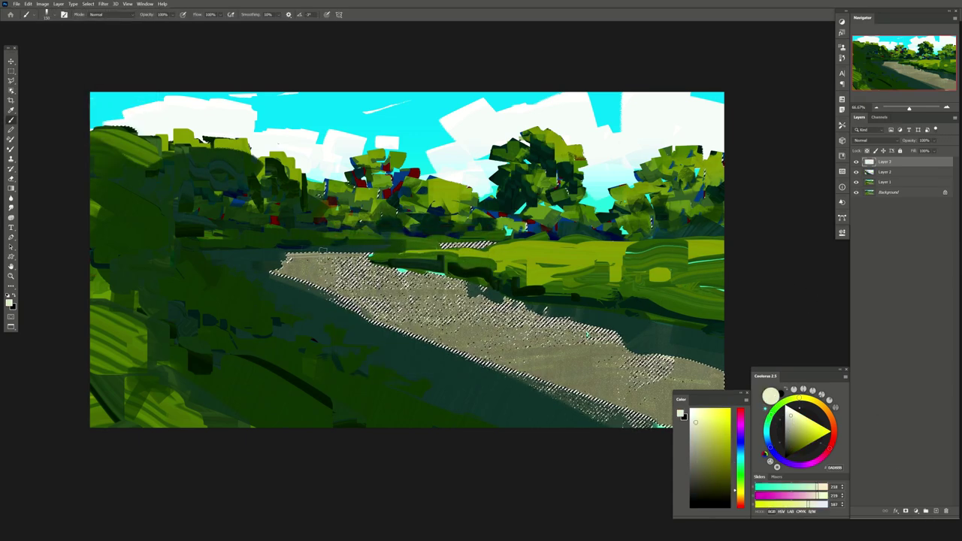
Fill the selected road with pale cream strokes, then deselect
{"action": "mouse_move", "coordinate": [286, 262]}
{"action": "left_mouse_down"}
{"action": "mouse_move", "coordinate": [353, 272]}
{"action": "mouse_move", "coordinate": [646, 376]}
{"action": "left_mouse_up"}
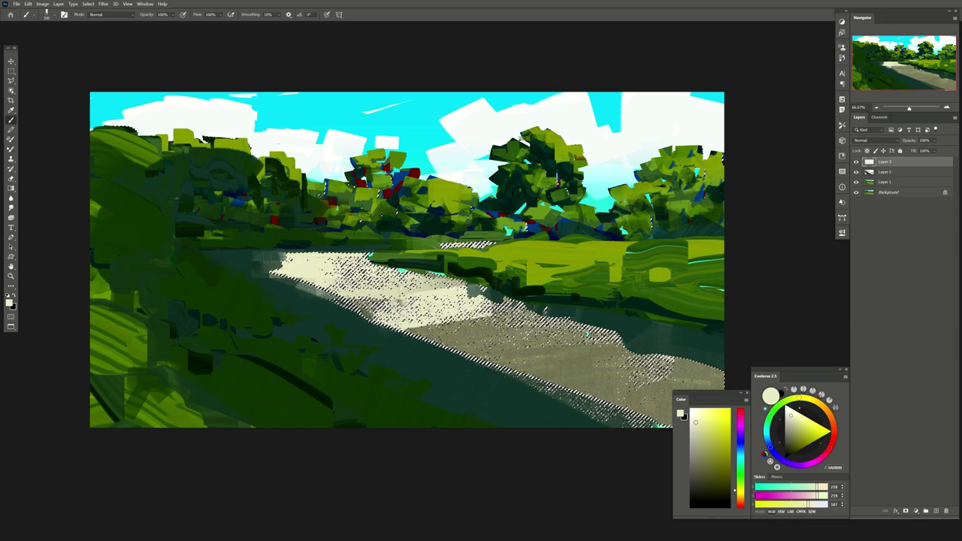
{"action": "left_click_drag", "start_coordinate": [324, 259], "coordinate": [646, 383]}
{"action": "left_click_drag", "start_coordinate": [451, 300], "coordinate": [396, 254]}
{"action": "left_click_drag", "start_coordinate": [241, 218], "coordinate": [654, 330]}
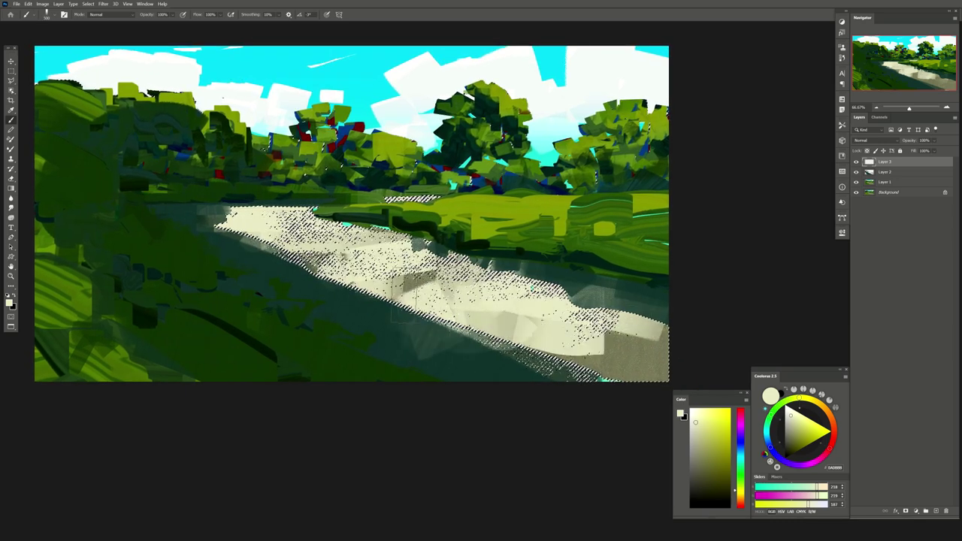
{"action": "left_click_drag", "start_coordinate": [572, 315], "coordinate": [430, 308]}
{"action": "key", "text": "ctrl+d"}
{"action": "left_click", "coordinate": [430, 338], "text": "alt"}
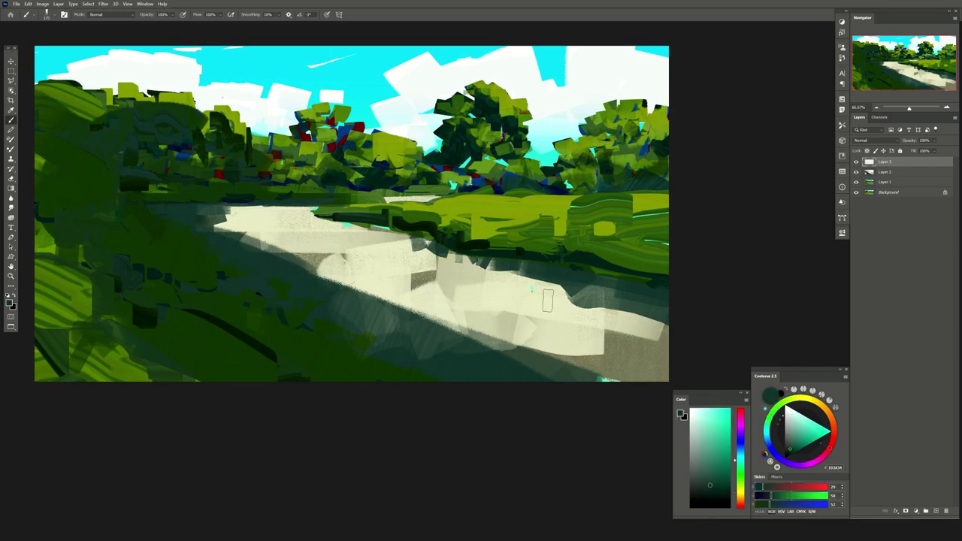
{"action": "left_click", "coordinate": [935, 511]}
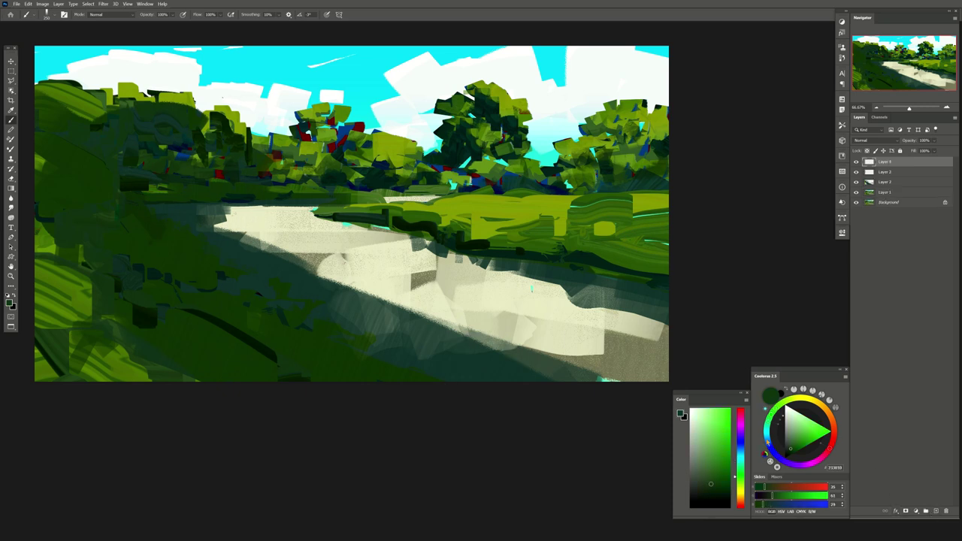
Paint blue-grey strokes across the lower river with a cream touch at its right edge
{"action": "left_click", "coordinate": [532, 288], "text": "alt"}
{"action": "left_click", "coordinate": [532, 288], "text": "alt"}
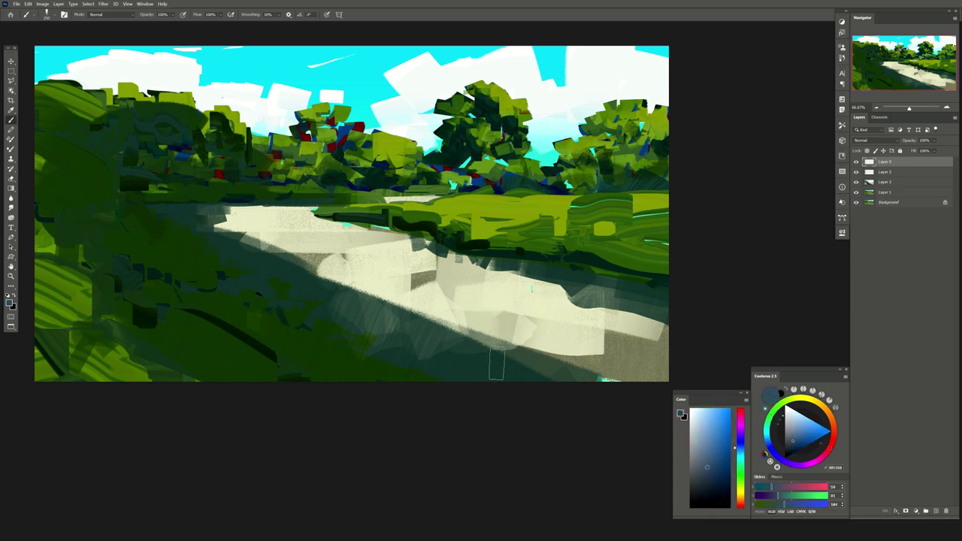
{"action": "mouse_move", "coordinate": [497, 363]}
{"action": "left_mouse_down"}
{"action": "mouse_move", "coordinate": [462, 338]}
{"action": "mouse_move", "coordinate": [571, 333]}
{"action": "left_mouse_up"}
{"action": "left_click", "coordinate": [631, 342], "text": "alt"}
{"action": "left_click_drag", "start_coordinate": [632, 342], "coordinate": [595, 388]}
{"action": "left_click", "coordinate": [563, 357], "text": "alt"}
{"action": "mouse_move", "coordinate": [563, 357]}
{"action": "left_mouse_down"}
{"action": "mouse_move", "coordinate": [635, 376]}
{"action": "mouse_move", "coordinate": [375, 333]}
{"action": "mouse_move", "coordinate": [231, 331]}
{"action": "left_mouse_up"}
Sample dark green and paint it over the left foliage
{"action": "left_click", "coordinate": [128, 182], "text": "alt"}
{"action": "left_click_drag", "start_coordinate": [124, 197], "coordinate": [90, 255]}
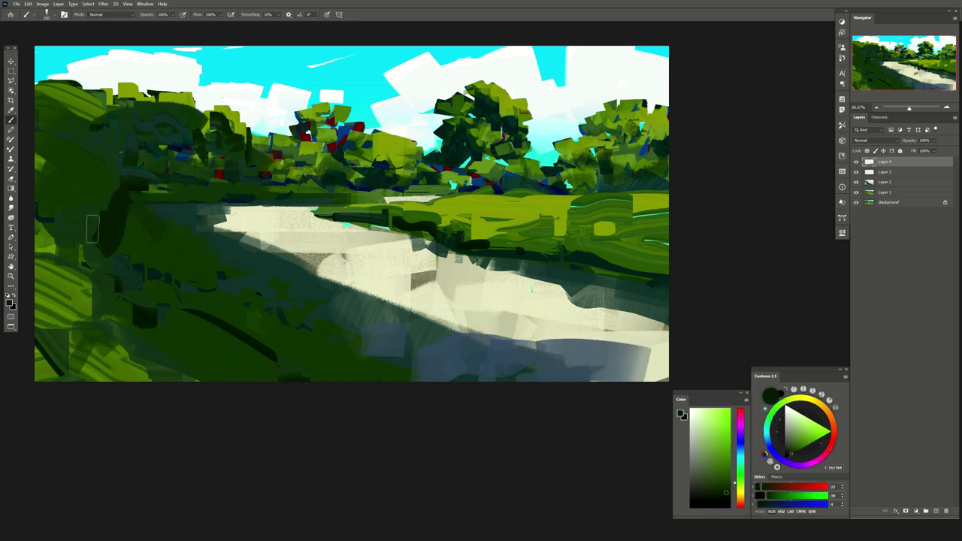
{"action": "left_click_drag", "start_coordinate": [98, 218], "coordinate": [107, 275]}
{"action": "left_click_drag", "start_coordinate": [170, 210], "coordinate": [101, 225]}
{"action": "mouse_move", "coordinate": [87, 180]}
{"action": "left_mouse_down"}
{"action": "mouse_move", "coordinate": [69, 274]}
{"action": "mouse_move", "coordinate": [83, 338]}
{"action": "left_mouse_up"}
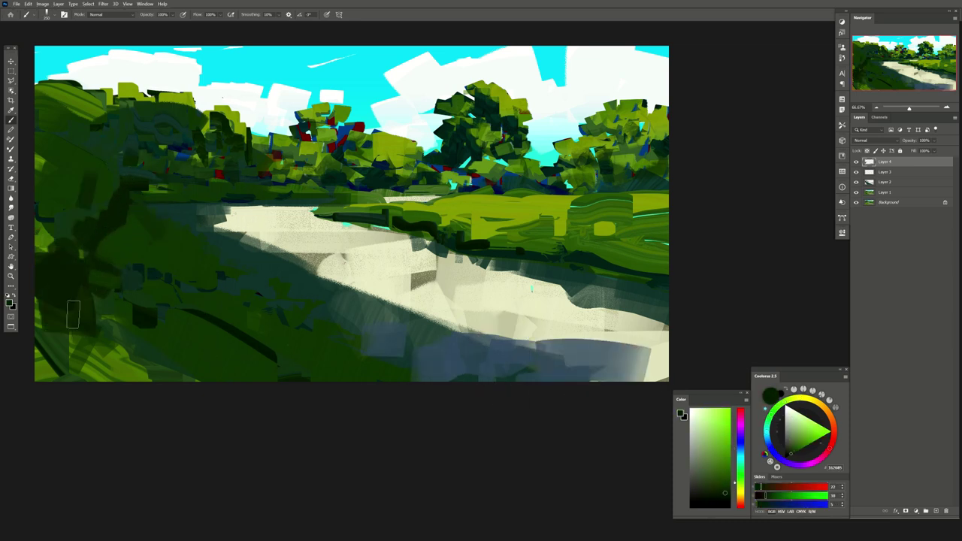
{"action": "left_click_drag", "start_coordinate": [73, 300], "coordinate": [86, 345]}
Paint dark teal and green strokes over the upper- and lower-left foliage
{"action": "left_click", "coordinate": [132, 277], "text": "alt"}
{"action": "left_click_drag", "start_coordinate": [95, 134], "coordinate": [82, 197]}
{"action": "left_click_drag", "start_coordinate": [62, 158], "coordinate": [82, 226]}
{"action": "left_click_drag", "start_coordinate": [113, 270], "coordinate": [56, 334]}
{"action": "left_click", "coordinate": [97, 330], "text": "alt"}
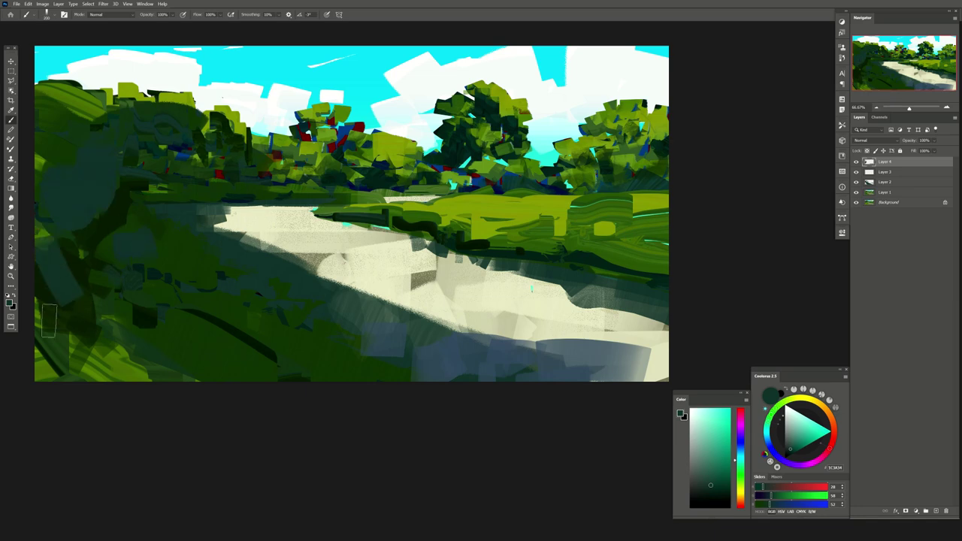
{"action": "left_click_drag", "start_coordinate": [45, 301], "coordinate": [106, 361]}
{"action": "left_click_drag", "start_coordinate": [45, 331], "coordinate": [150, 387]}
{"action": "left_click_drag", "start_coordinate": [173, 338], "coordinate": [218, 391]}
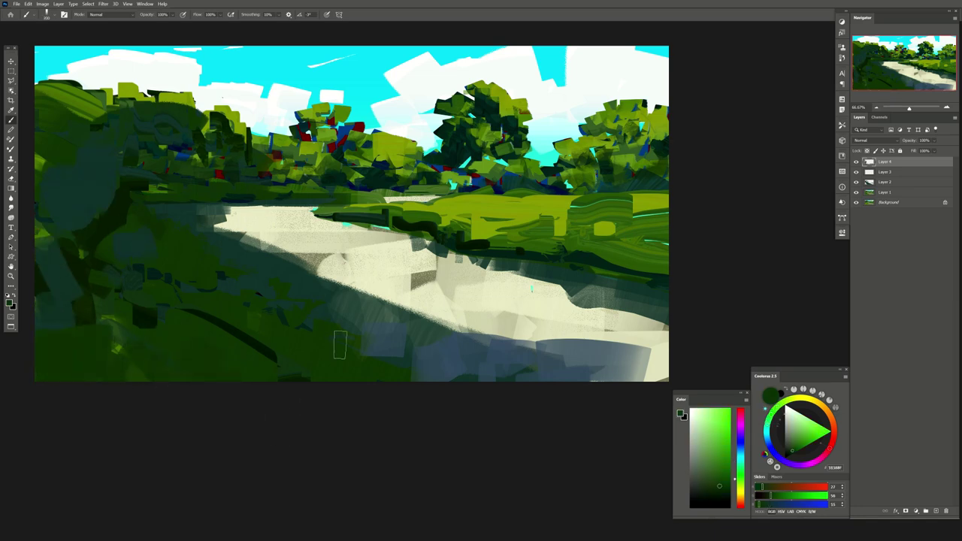
Mirror the canvas and repaint the left grass band in smooth yellow-green
{"action": "key", "text": "h"}
{"action": "left_click", "coordinate": [155, 233], "text": "alt"}
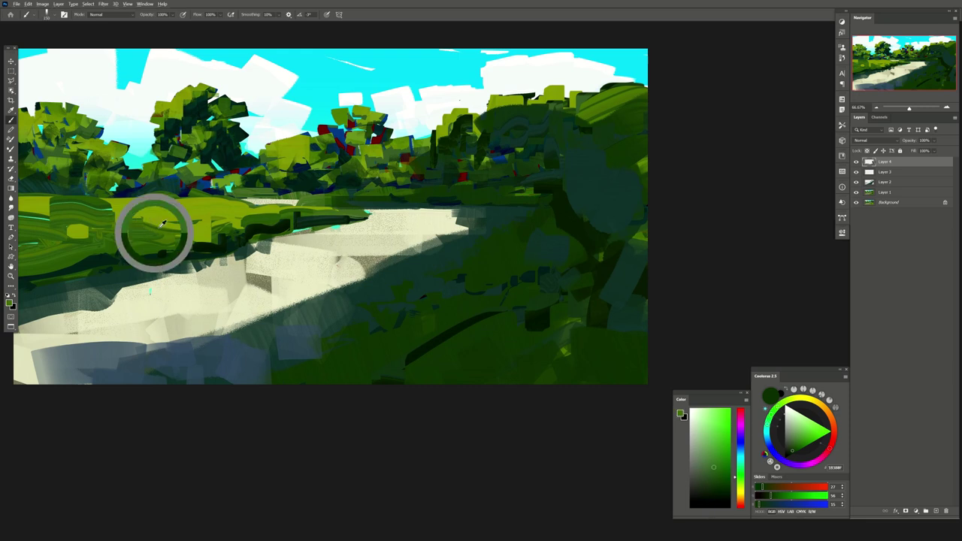
{"action": "mouse_move", "coordinate": [121, 214]}
{"action": "left_mouse_down"}
{"action": "mouse_move", "coordinate": [22, 226]}
{"action": "mouse_move", "coordinate": [22, 256]}
{"action": "mouse_move", "coordinate": [171, 222]}
{"action": "left_mouse_up"}
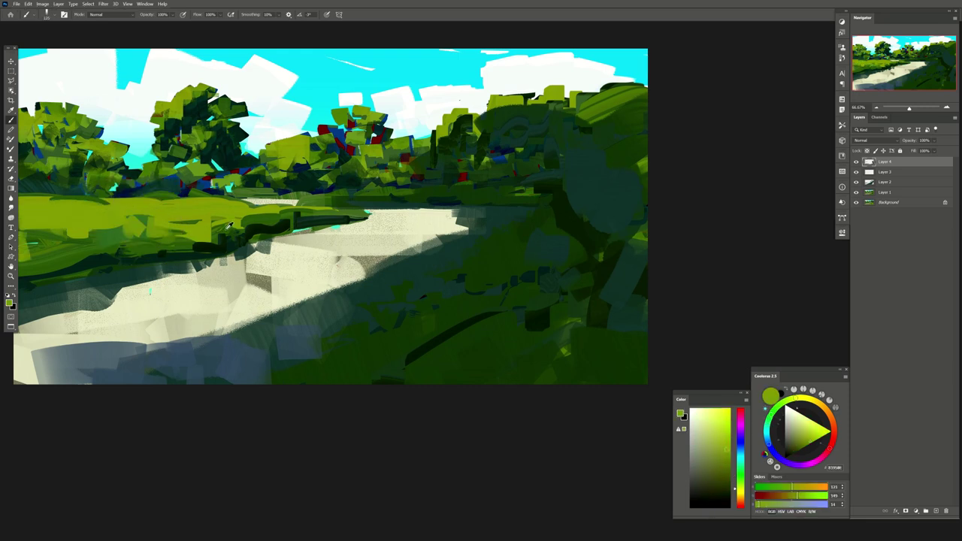
{"action": "left_click", "coordinate": [171, 207], "text": "alt"}
{"action": "left_click", "coordinate": [170, 207], "text": "alt"}
Paint broad yellow-green strokes across the bottom right and bottom edge, plus some dark strokes
{"action": "left_click_drag", "start_coordinate": [607, 340], "coordinate": [547, 367]}
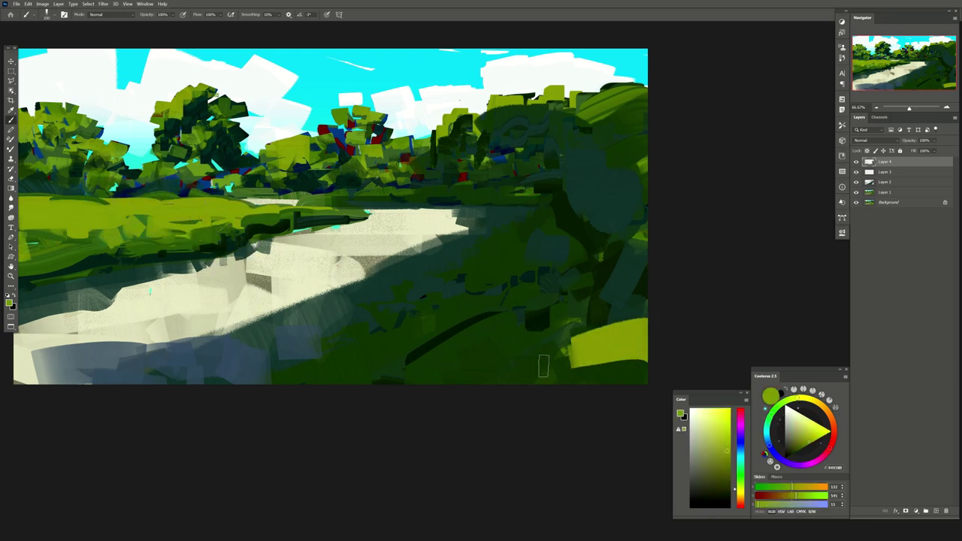
{"action": "left_click_drag", "start_coordinate": [639, 323], "coordinate": [526, 375]}
{"action": "left_click_drag", "start_coordinate": [481, 342], "coordinate": [376, 384]}
{"action": "left_click_drag", "start_coordinate": [435, 388], "coordinate": [307, 385]}
{"action": "left_click", "coordinate": [481, 331], "text": "alt"}
{"action": "left_click_drag", "start_coordinate": [492, 334], "coordinate": [436, 368]}
{"action": "left_click_drag", "start_coordinate": [526, 342], "coordinate": [496, 369]}
Paint light, dark and bright green strokes on the top-right tree mass
{"action": "left_click", "coordinate": [618, 378], "text": "alt"}
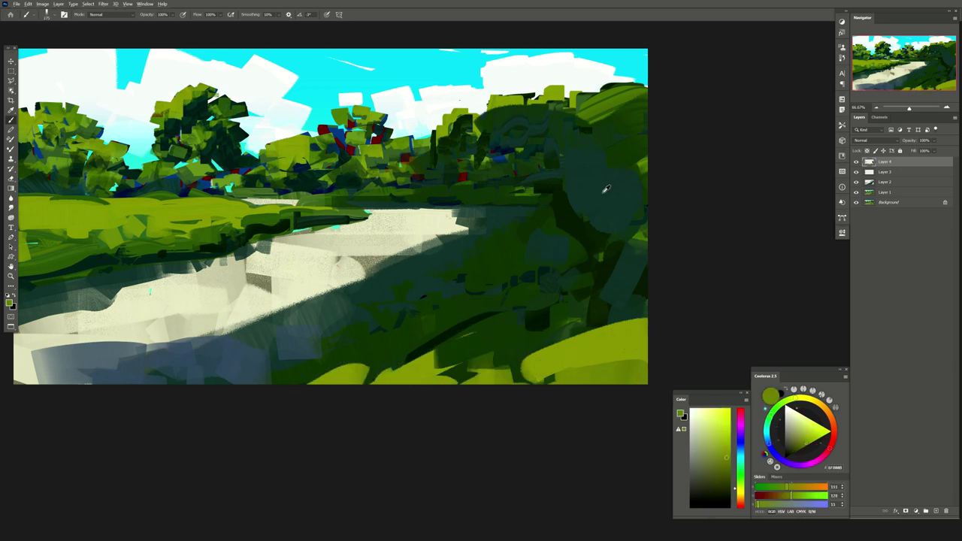
{"action": "left_click_drag", "start_coordinate": [639, 98], "coordinate": [563, 133]}
{"action": "left_click", "coordinate": [623, 146], "text": "alt"}
{"action": "mouse_move", "coordinate": [635, 142]}
{"action": "left_mouse_down"}
{"action": "mouse_move", "coordinate": [579, 138]}
{"action": "mouse_move", "coordinate": [601, 154]}
{"action": "mouse_move", "coordinate": [594, 143]}
{"action": "left_mouse_up"}
{"action": "left_click", "coordinate": [624, 97], "text": "alt"}
{"action": "left_click_drag", "start_coordinate": [646, 83], "coordinate": [575, 101]}
Cover the red and blue treetops with dark green and start shading the left tree
{"action": "left_click", "coordinate": [492, 122], "text": "alt"}
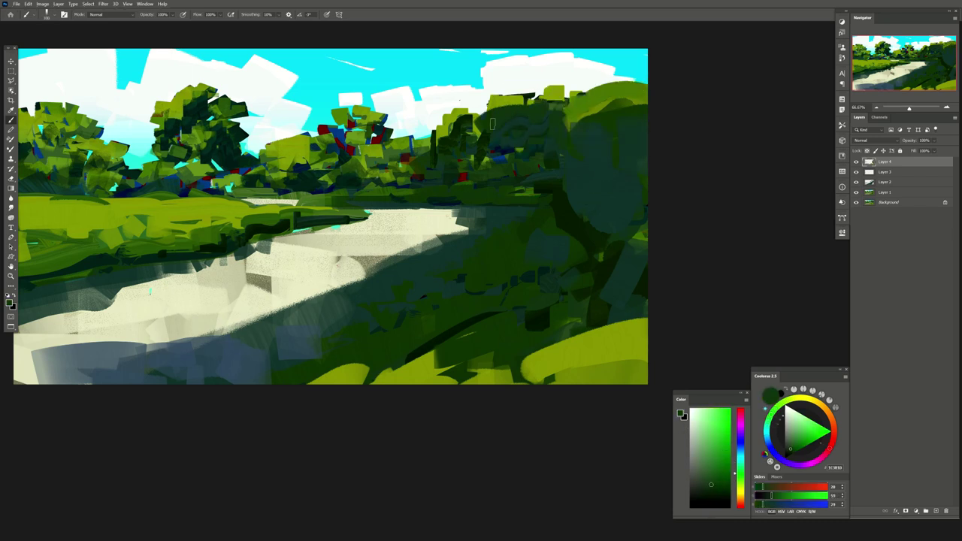
{"action": "left_click", "coordinate": [369, 154], "text": "alt"}
{"action": "mouse_move", "coordinate": [372, 126]}
{"action": "left_mouse_down"}
{"action": "mouse_move", "coordinate": [336, 158]}
{"action": "mouse_move", "coordinate": [363, 149]}
{"action": "mouse_move", "coordinate": [271, 180]}
{"action": "left_mouse_up"}
{"action": "left_click_drag", "start_coordinate": [172, 117], "coordinate": [174, 154]}
{"action": "left_click", "coordinate": [279, 147], "text": "alt"}
{"action": "mouse_move", "coordinate": [229, 105]}
{"action": "left_mouse_down"}
{"action": "mouse_move", "coordinate": [219, 147]}
{"action": "mouse_move", "coordinate": [226, 165]}
{"action": "mouse_move", "coordinate": [177, 149]}
{"action": "left_mouse_up"}
Add yellow-green and olive highlights to the left tree crown
{"action": "left_click", "coordinate": [178, 132], "text": "alt"}
{"action": "left_click", "coordinate": [163, 168], "text": "alt"}
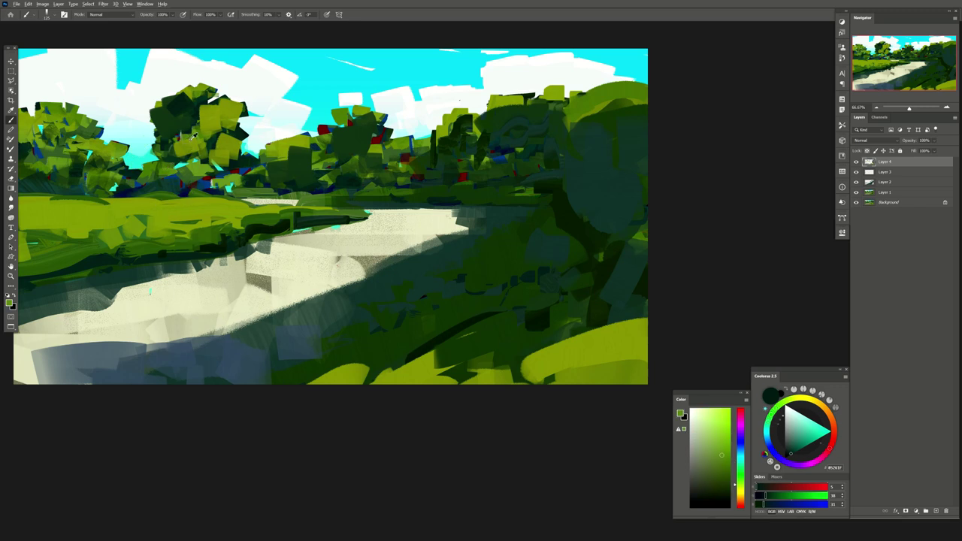
{"action": "mouse_move", "coordinate": [214, 102]}
{"action": "left_mouse_down"}
{"action": "mouse_move", "coordinate": [218, 127]}
{"action": "mouse_move", "coordinate": [169, 151]}
{"action": "left_mouse_up"}
{"action": "mouse_move", "coordinate": [172, 110]}
{"action": "left_mouse_down"}
{"action": "mouse_move", "coordinate": [180, 130]}
{"action": "mouse_move", "coordinate": [222, 126]}
{"action": "mouse_move", "coordinate": [224, 143]}
{"action": "left_mouse_up"}
{"action": "left_click", "coordinate": [197, 109], "text": "alt"}
{"action": "left_click_drag", "start_coordinate": [210, 104], "coordinate": [218, 143]}
{"action": "left_click", "coordinate": [182, 96], "text": "alt"}
{"action": "left_click_drag", "start_coordinate": [182, 96], "coordinate": [174, 133]}
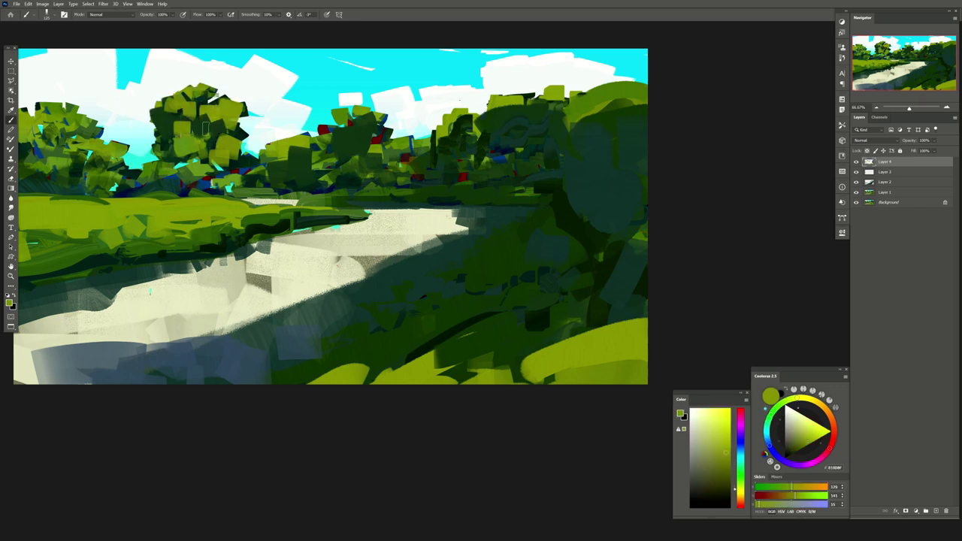
Flip the canvas back to its original orientation and add a new empty layer
{"action": "key", "text": "ctrl+shift+h"}
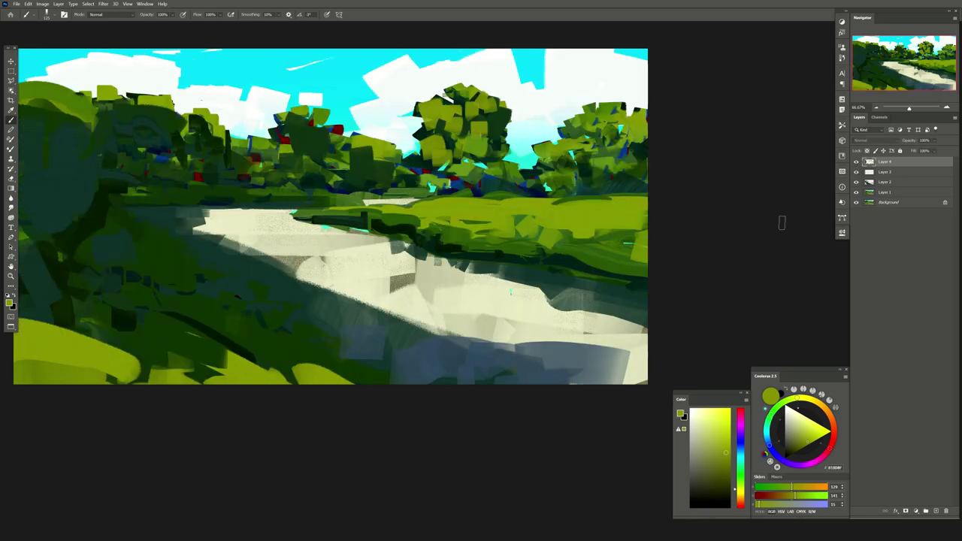
{"action": "left_click", "coordinate": [925, 512]}
{"action": "left_click", "coordinate": [436, 235], "text": "alt"}
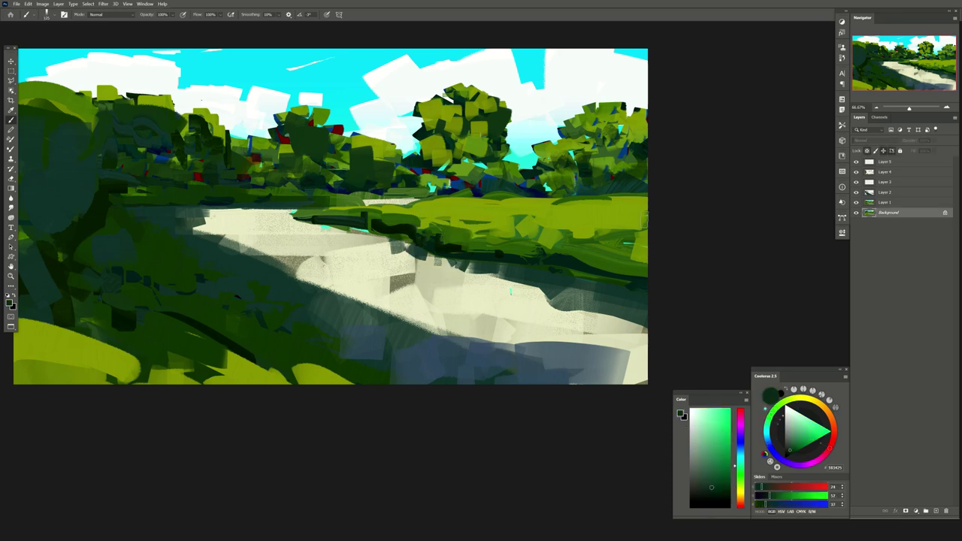
Add a new layer and, with the Mixer Brush, paint a tall dark conifer on the right
{"action": "left_click", "coordinate": [883, 162]}
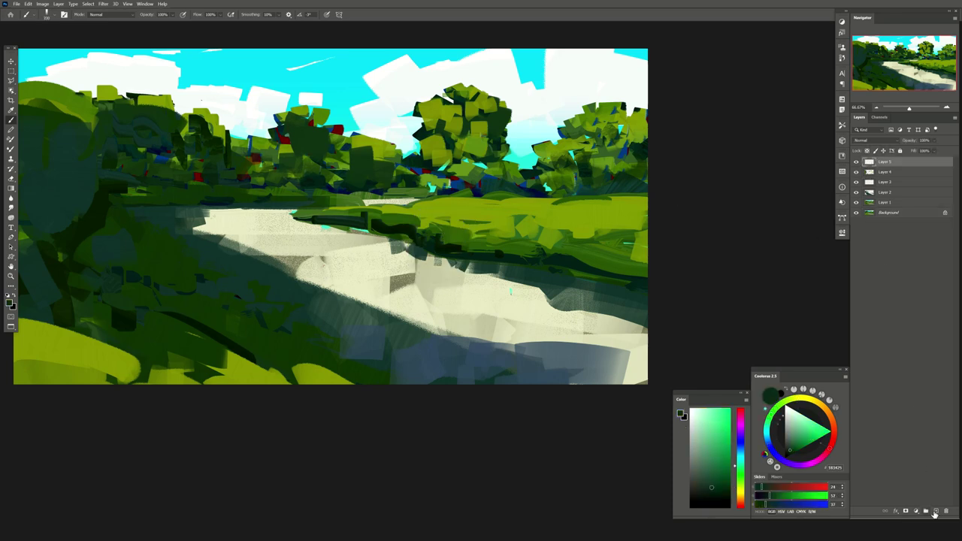
{"action": "left_click", "coordinate": [926, 512]}
{"action": "key", "text": "shift+b"}
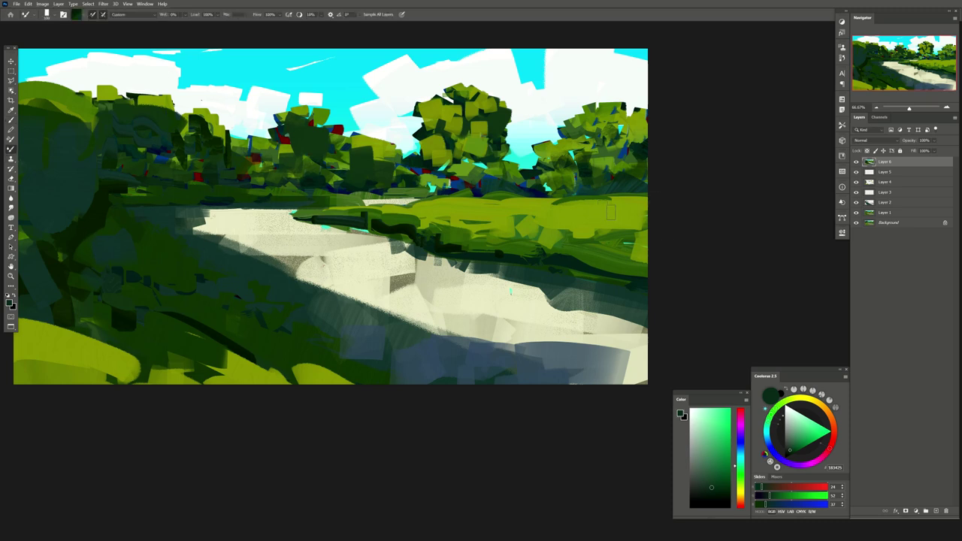
{"action": "mouse_move", "coordinate": [608, 211]}
{"action": "left_mouse_down"}
{"action": "mouse_move", "coordinate": [609, 75]}
{"action": "mouse_move", "coordinate": [590, 143]}
{"action": "mouse_move", "coordinate": [623, 129]}
{"action": "mouse_move", "coordinate": [586, 161]}
{"action": "mouse_move", "coordinate": [593, 206]}
{"action": "mouse_move", "coordinate": [571, 230]}
{"action": "mouse_move", "coordinate": [560, 225]}
{"action": "left_mouse_up"}
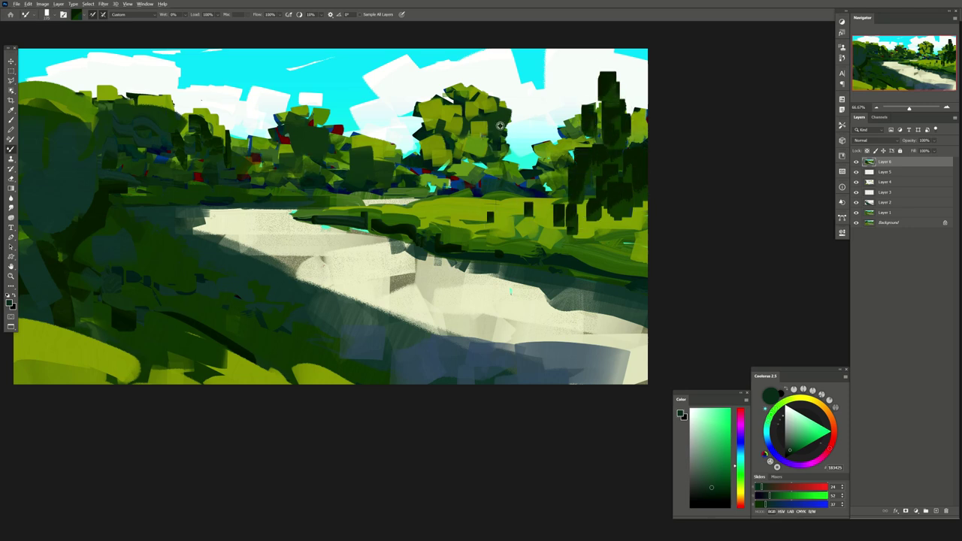
Paint dark conifers around the central tree and fill the top band and top-right sky
{"action": "left_click_drag", "start_coordinate": [500, 126], "coordinate": [529, 94]}
{"action": "mouse_move", "coordinate": [534, 142]}
{"action": "left_mouse_down"}
{"action": "mouse_move", "coordinate": [563, 60]}
{"action": "mouse_move", "coordinate": [556, 169]}
{"action": "mouse_move", "coordinate": [510, 95]}
{"action": "mouse_move", "coordinate": [526, 50]}
{"action": "left_mouse_up"}
{"action": "mouse_move", "coordinate": [463, 62]}
{"action": "left_mouse_down"}
{"action": "mouse_move", "coordinate": [502, 113]}
{"action": "mouse_move", "coordinate": [451, 143]}
{"action": "left_mouse_up"}
{"action": "mouse_move", "coordinate": [428, 98]}
{"action": "left_mouse_down"}
{"action": "mouse_move", "coordinate": [469, 130]}
{"action": "mouse_move", "coordinate": [522, 95]}
{"action": "mouse_move", "coordinate": [466, 60]}
{"action": "mouse_move", "coordinate": [435, 150]}
{"action": "mouse_move", "coordinate": [505, 158]}
{"action": "mouse_move", "coordinate": [421, 139]}
{"action": "left_mouse_up"}
{"action": "mouse_move", "coordinate": [410, 176]}
{"action": "left_mouse_down"}
{"action": "mouse_move", "coordinate": [478, 60]}
{"action": "mouse_move", "coordinate": [569, 75]}
{"action": "mouse_move", "coordinate": [586, 113]}
{"action": "left_mouse_up"}
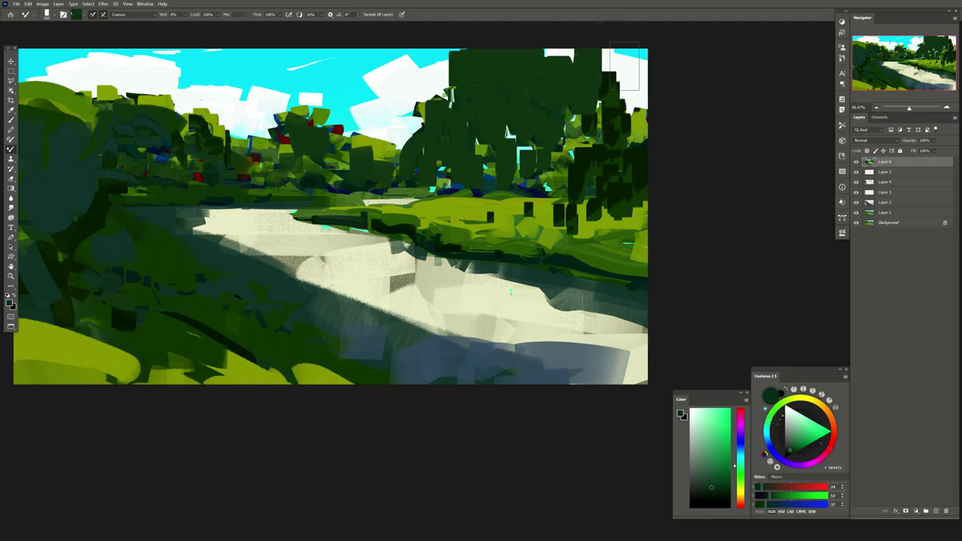
{"action": "left_click_drag", "start_coordinate": [624, 67], "coordinate": [635, 94]}
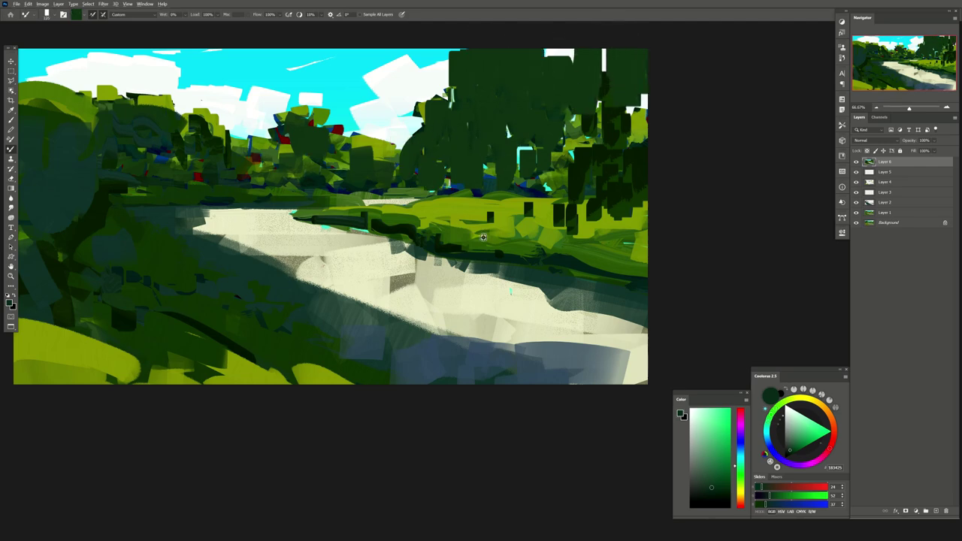
Lighten the grass above the river and blend curved grey strokes across the river
{"action": "mouse_move", "coordinate": [483, 237]}
{"action": "left_mouse_down"}
{"action": "mouse_move", "coordinate": [445, 226]}
{"action": "mouse_move", "coordinate": [522, 245]}
{"action": "mouse_move", "coordinate": [396, 230]}
{"action": "mouse_move", "coordinate": [370, 238]}
{"action": "left_mouse_up"}
{"action": "left_click_drag", "start_coordinate": [291, 262], "coordinate": [236, 227]}
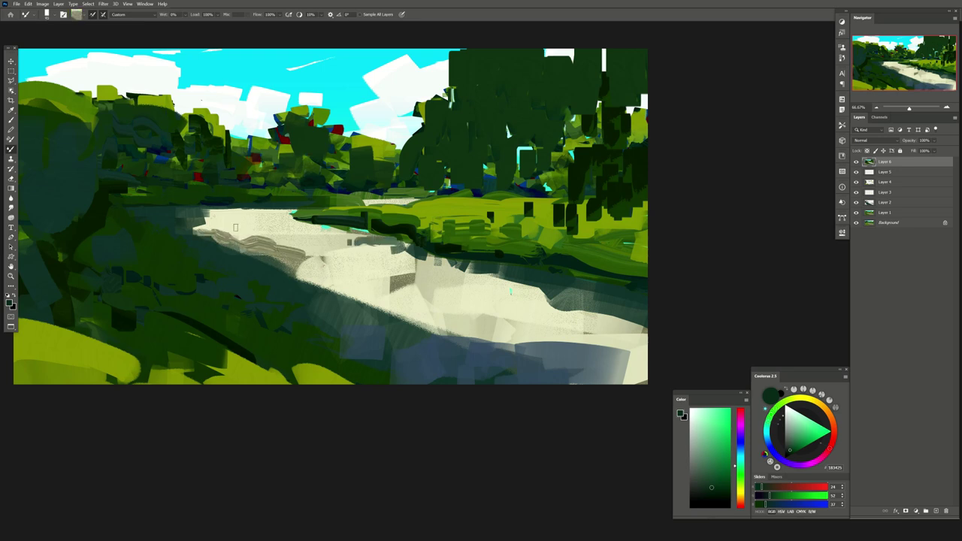
{"action": "left_click_drag", "start_coordinate": [317, 260], "coordinate": [465, 279]}
{"action": "left_click_drag", "start_coordinate": [343, 275], "coordinate": [436, 280]}
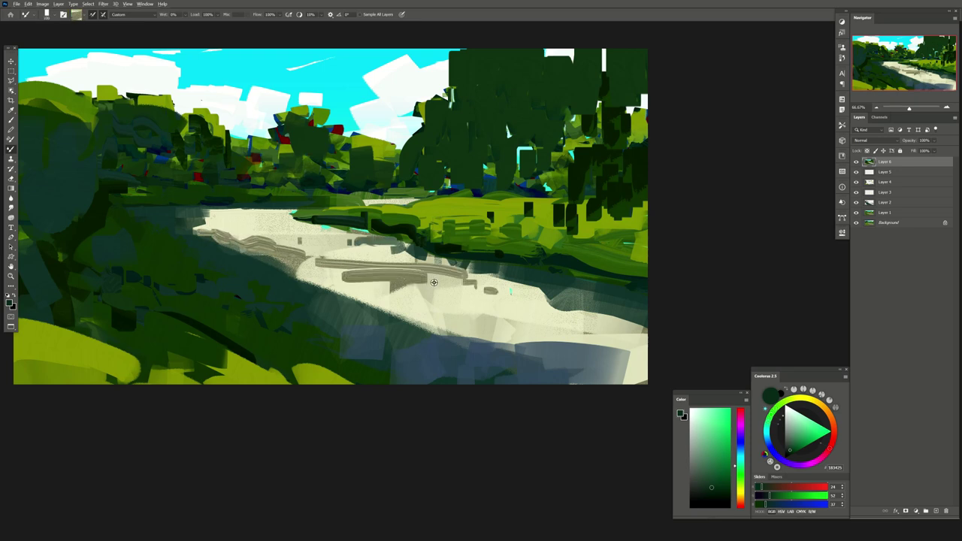
{"action": "mouse_move", "coordinate": [361, 295]}
{"action": "left_mouse_down"}
{"action": "mouse_move", "coordinate": [517, 290]}
{"action": "mouse_move", "coordinate": [543, 310]}
{"action": "left_mouse_up"}
{"action": "left_click_drag", "start_coordinate": [468, 307], "coordinate": [544, 311]}
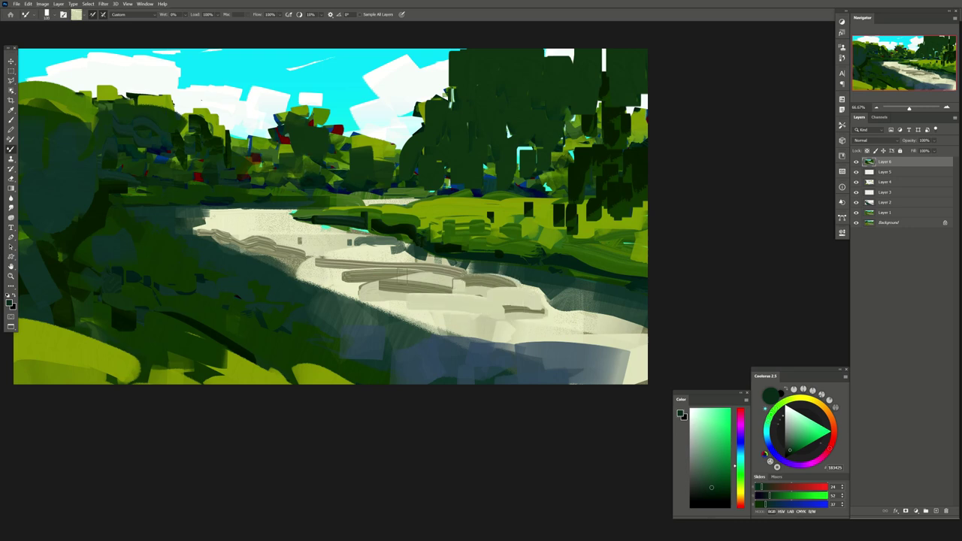
{"action": "mouse_move", "coordinate": [458, 284]}
{"action": "left_mouse_down"}
{"action": "mouse_move", "coordinate": [318, 264]}
{"action": "mouse_move", "coordinate": [209, 231]}
{"action": "left_mouse_up"}
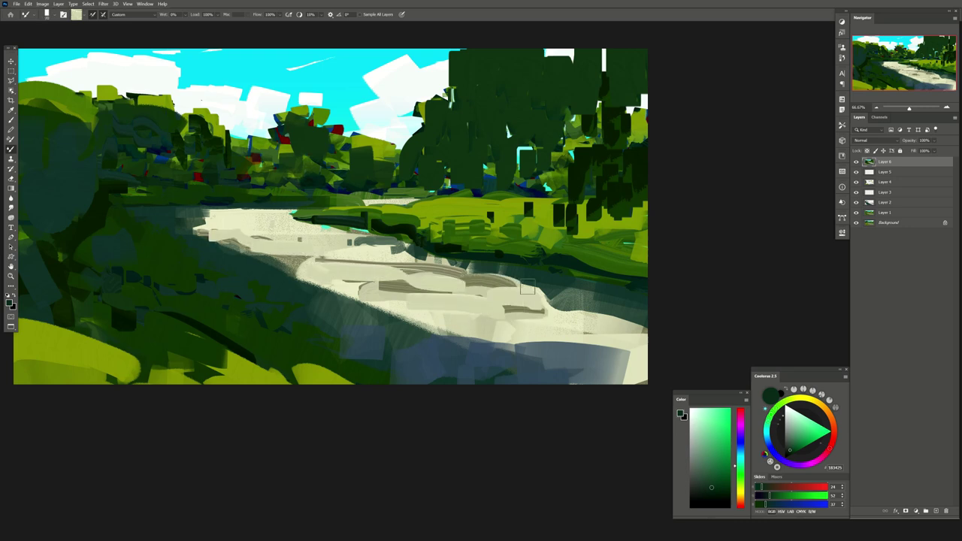
Curve dark green strokes across the pale river and add blue-grey strokes on the dark bank
{"action": "mouse_move", "coordinate": [471, 259]}
{"action": "left_mouse_down"}
{"action": "mouse_move", "coordinate": [496, 280]}
{"action": "mouse_move", "coordinate": [310, 290]}
{"action": "mouse_move", "coordinate": [432, 323]}
{"action": "mouse_move", "coordinate": [542, 303]}
{"action": "mouse_move", "coordinate": [330, 347]}
{"action": "left_mouse_up"}
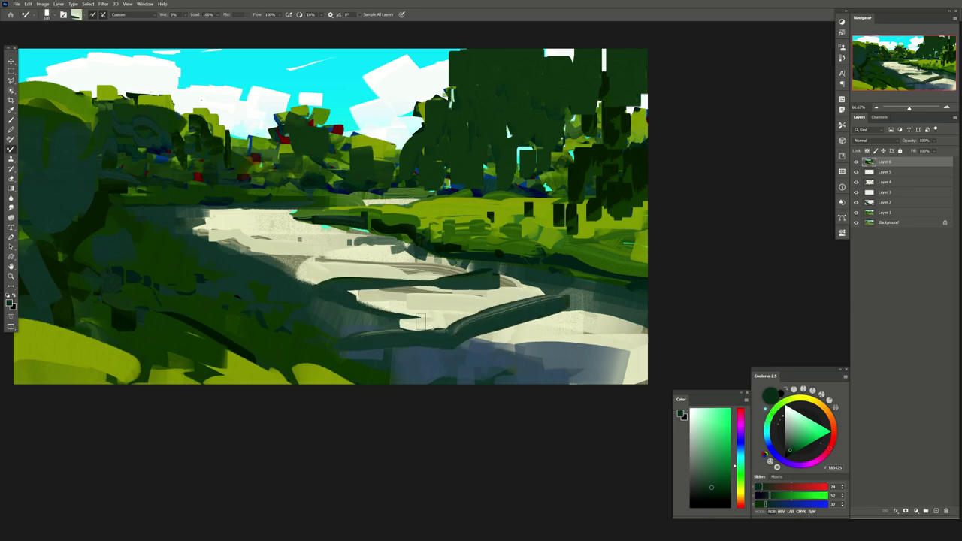
{"action": "left_click_drag", "start_coordinate": [429, 314], "coordinate": [402, 329]}
{"action": "mouse_move", "coordinate": [628, 337]}
{"action": "left_mouse_down"}
{"action": "mouse_move", "coordinate": [557, 352]}
{"action": "mouse_move", "coordinate": [642, 369]}
{"action": "mouse_move", "coordinate": [571, 385]}
{"action": "left_mouse_up"}
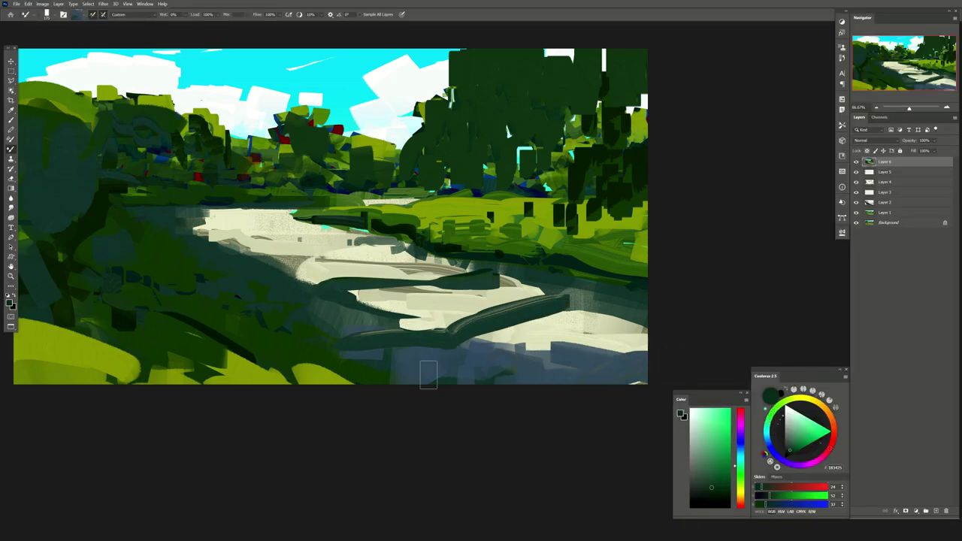
{"action": "left_click_drag", "start_coordinate": [346, 307], "coordinate": [297, 338]}
{"action": "left_click_drag", "start_coordinate": [253, 297], "coordinate": [308, 290]}
{"action": "left_click_drag", "start_coordinate": [225, 292], "coordinate": [271, 274]}
{"action": "key", "text": "bracketleft"}
{"action": "key", "text": "bracketleft"}
{"action": "mouse_move", "coordinate": [179, 278]}
{"action": "left_mouse_down"}
{"action": "mouse_move", "coordinate": [199, 275]}
{"action": "mouse_move", "coordinate": [164, 284]}
{"action": "left_mouse_up"}
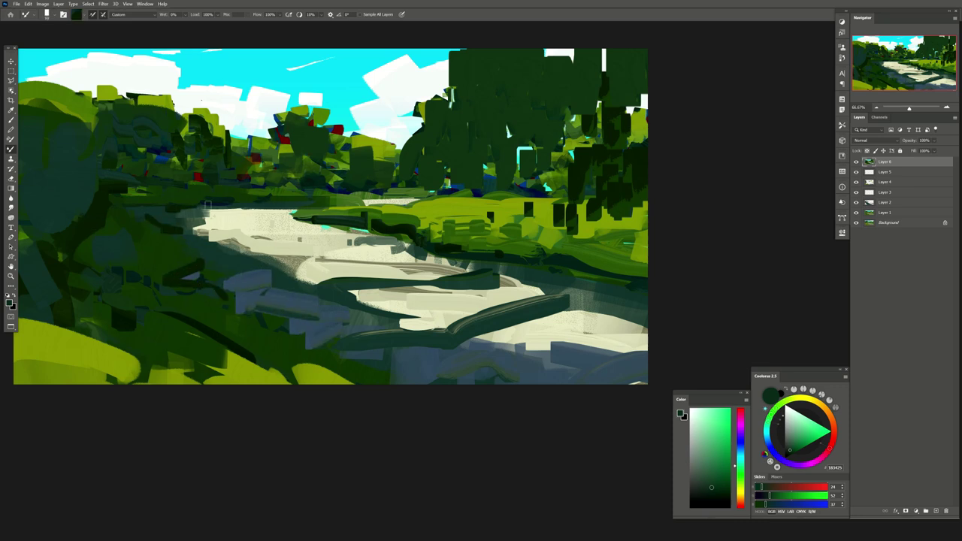
Cover dark lines with cream, extend the river highlight left and mark the riverbank dark green
{"action": "left_click_drag", "start_coordinate": [323, 277], "coordinate": [367, 269]}
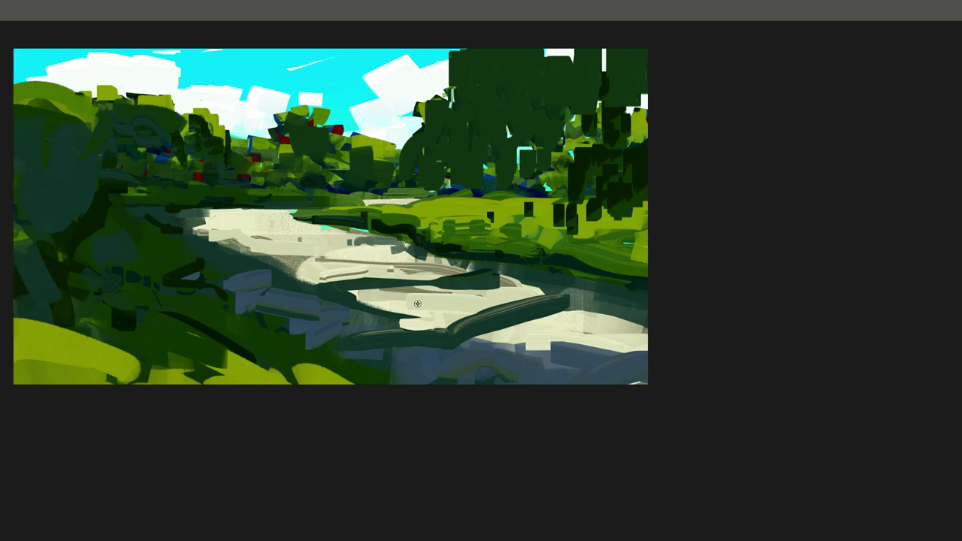
{"action": "left_click_drag", "start_coordinate": [451, 321], "coordinate": [561, 299]}
{"action": "left_click_drag", "start_coordinate": [390, 291], "coordinate": [347, 289]}
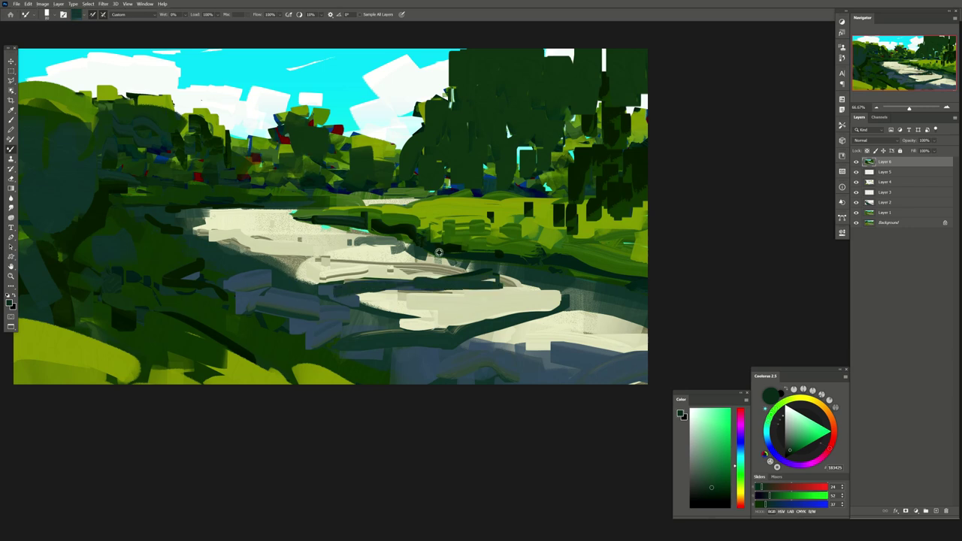
{"action": "left_click_drag", "start_coordinate": [475, 264], "coordinate": [502, 278]}
{"action": "left_click_drag", "start_coordinate": [405, 231], "coordinate": [390, 241]}
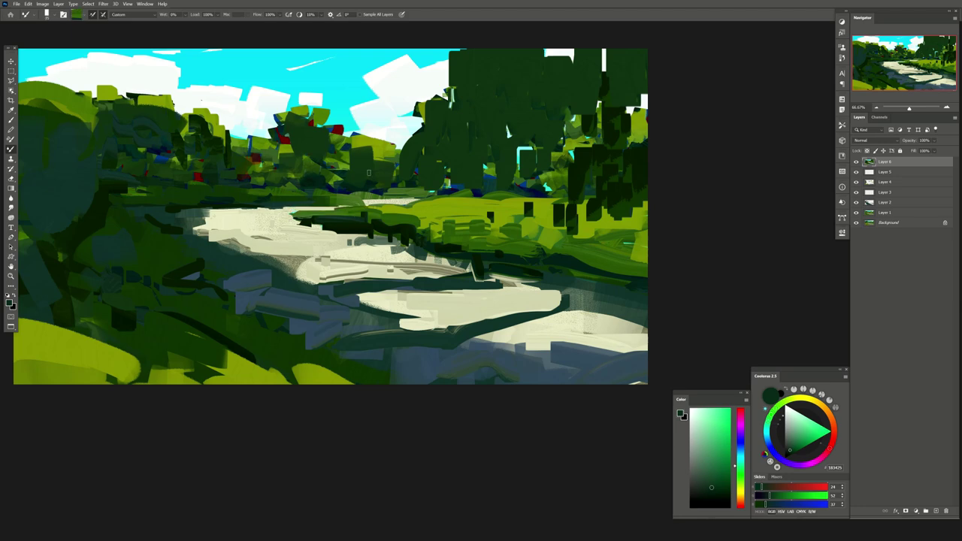
Mirror the canvas, paint a cream river stroke, and copy the lassoed lower river to Layer 7
{"action": "key", "text": "h"}
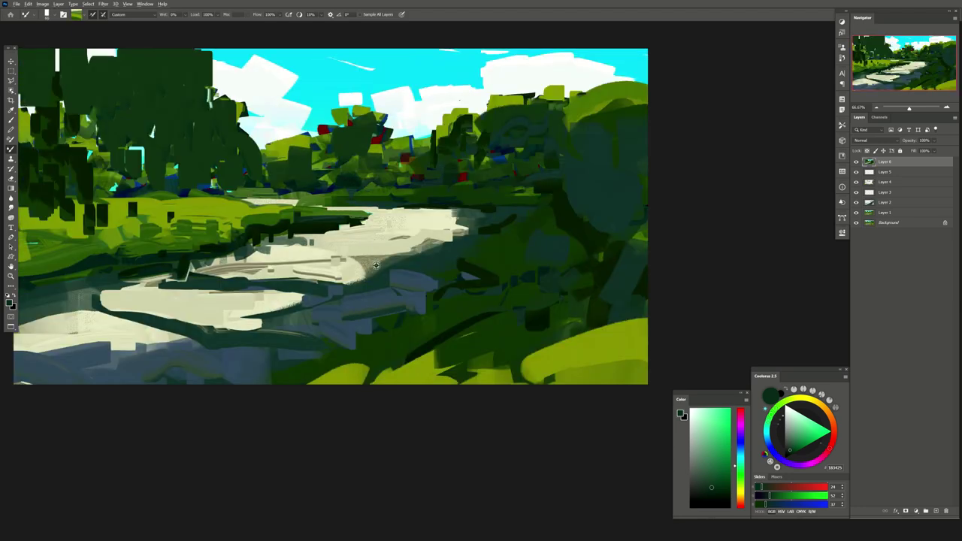
{"action": "left_click_drag", "start_coordinate": [337, 260], "coordinate": [414, 263]}
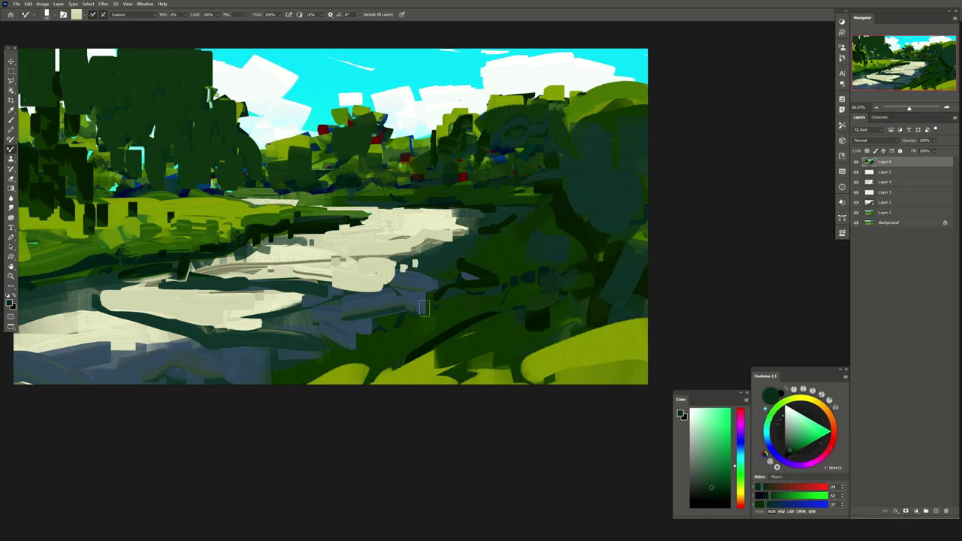
{"action": "key", "text": "l"}
{"action": "mouse_move", "coordinate": [154, 387]}
{"action": "left_mouse_down"}
{"action": "mouse_move", "coordinate": [248, 248]}
{"action": "mouse_move", "coordinate": [158, 336]}
{"action": "left_mouse_up"}
{"action": "key", "text": "ctrl+j"}
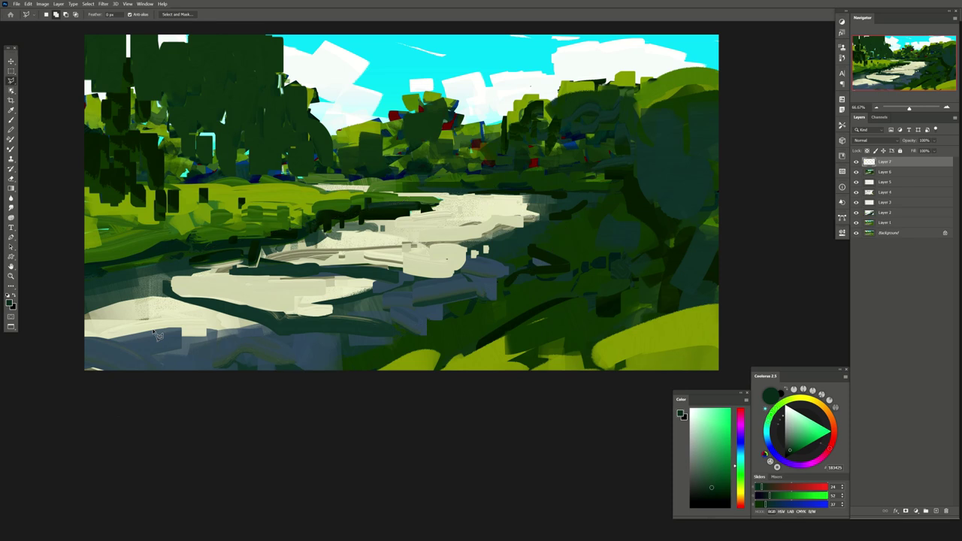
Distort the copied river wider toward the right, flip the canvas back, and add empty Layer 8
{"action": "key", "text": "v"}
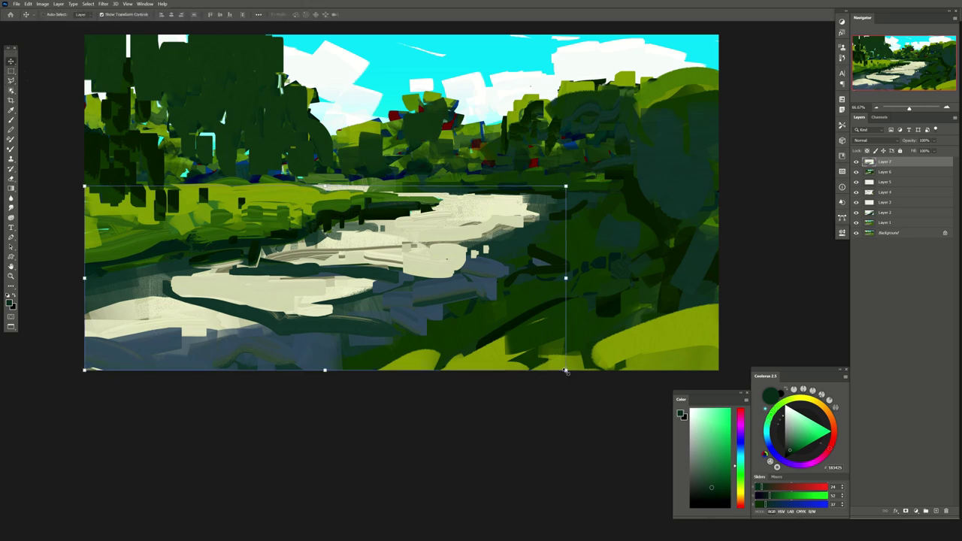
{"action": "left_click", "coordinate": [565, 370]}
{"action": "right_click", "coordinate": [516, 276]}
{"action": "left_click", "coordinate": [529, 321]}
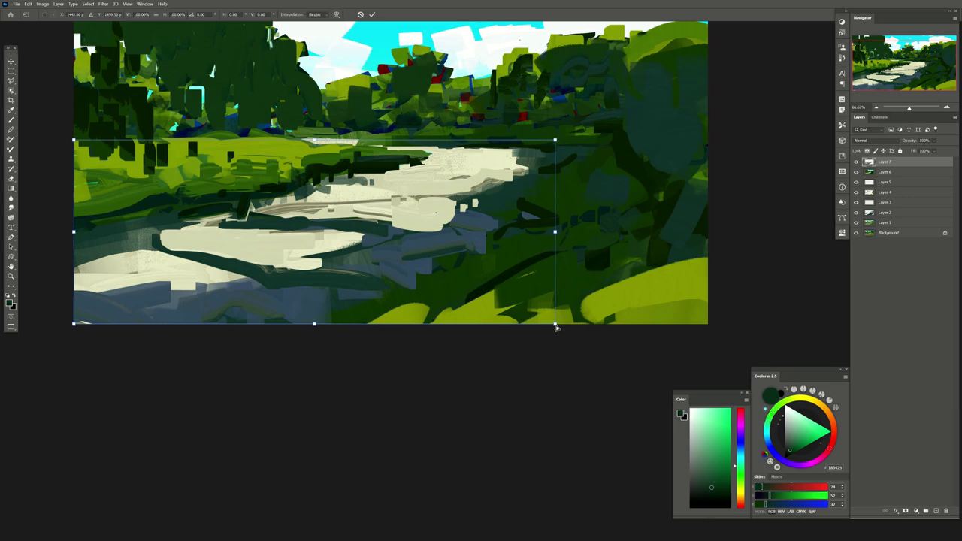
{"action": "left_click_drag", "start_coordinate": [554, 323], "coordinate": [865, 333]}
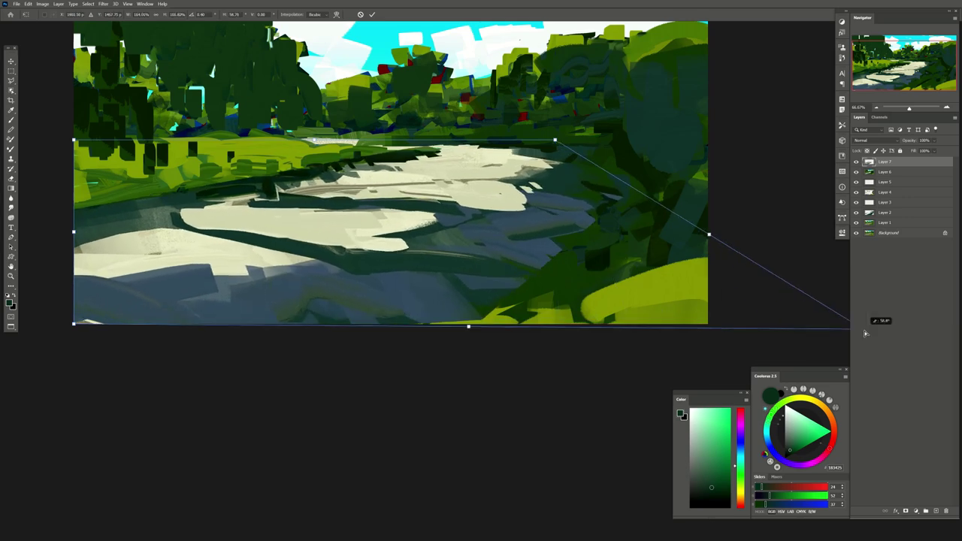
{"action": "key", "text": "Return"}
{"action": "key", "text": "h"}
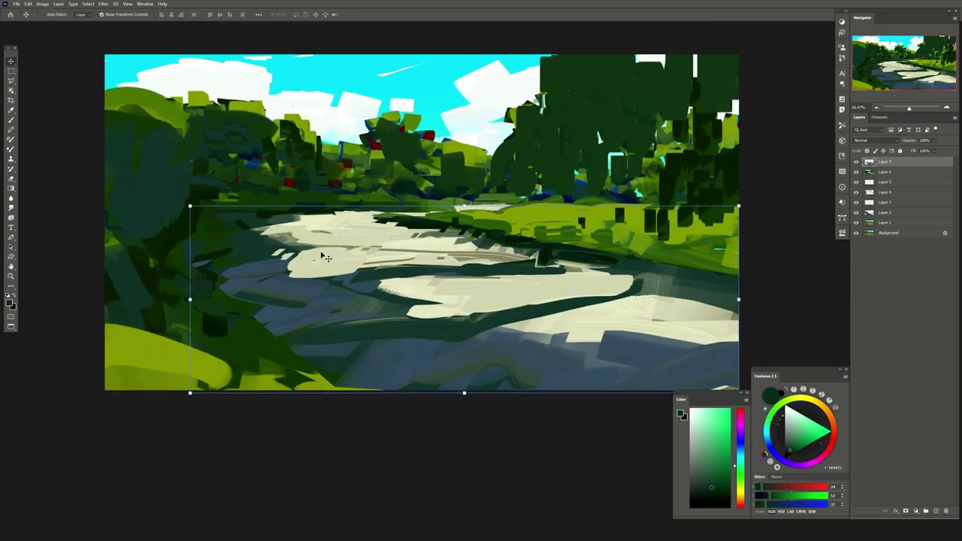
{"action": "left_click", "coordinate": [937, 513]}
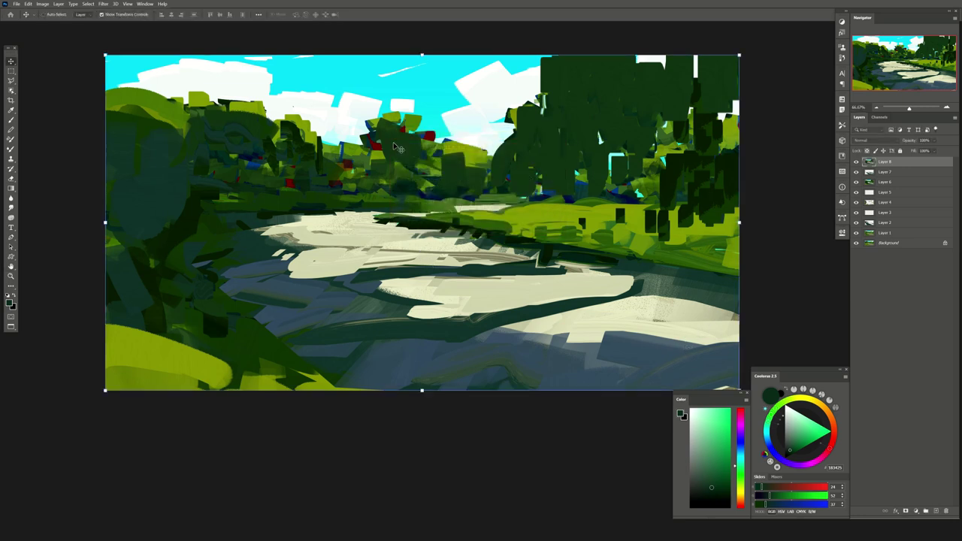
Mixer-brush dark green over the upper-left foliage and top-centre trees, plus a cream river stroke, undoing the last
{"action": "key", "text": "b"}
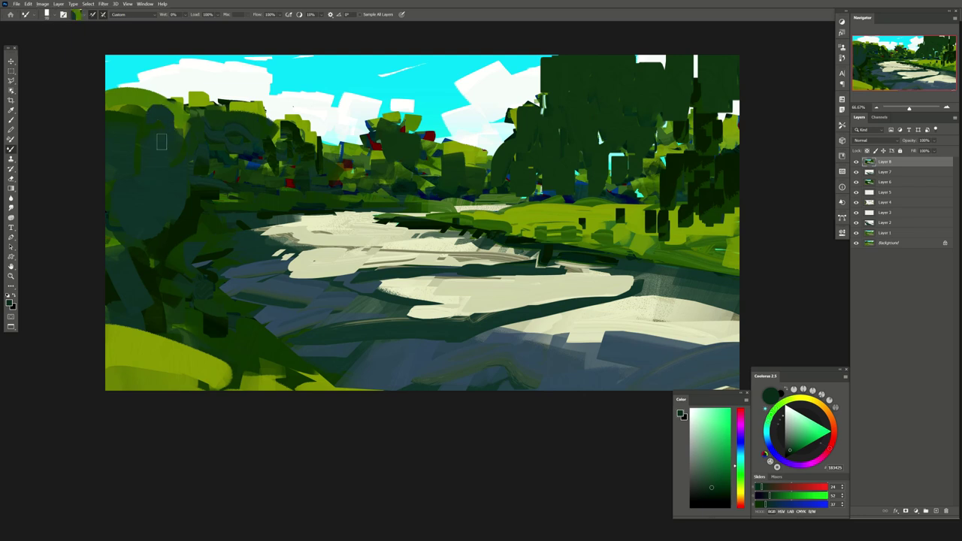
{"action": "left_click_drag", "start_coordinate": [146, 161], "coordinate": [126, 156]}
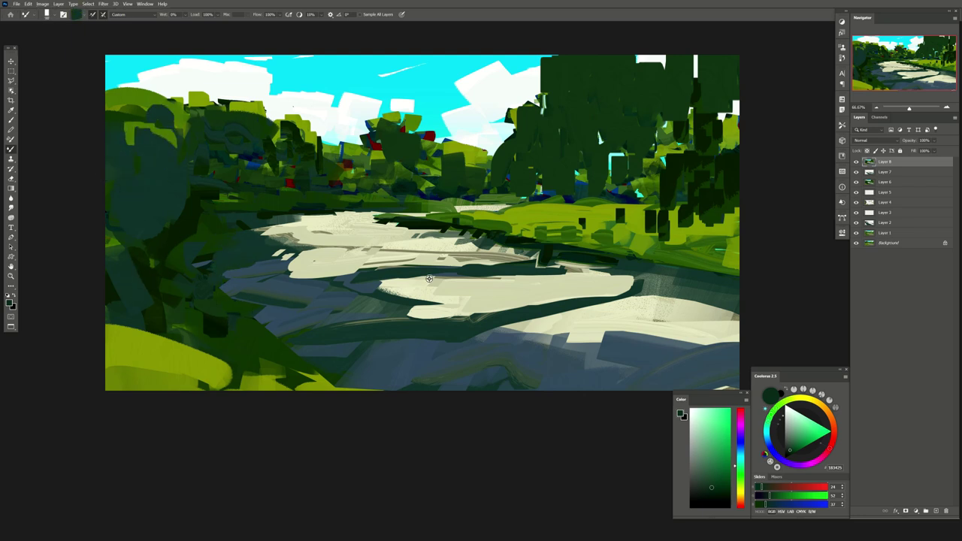
{"action": "left_click_drag", "start_coordinate": [428, 278], "coordinate": [451, 272]}
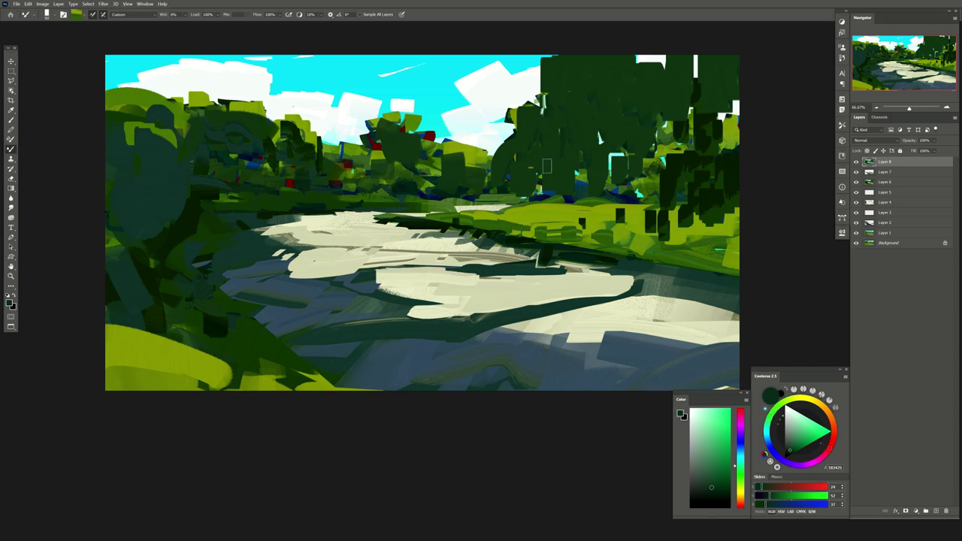
{"action": "left_click_drag", "start_coordinate": [489, 159], "coordinate": [522, 126]}
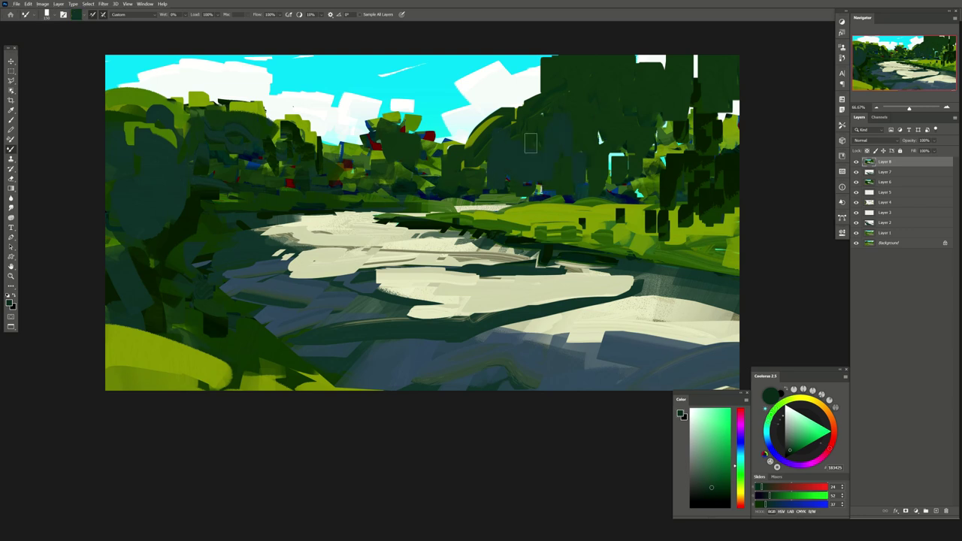
{"action": "mouse_move", "coordinate": [417, 161]}
{"action": "left_mouse_down"}
{"action": "mouse_move", "coordinate": [398, 186]}
{"action": "mouse_move", "coordinate": [443, 177]}
{"action": "left_mouse_up"}
{"action": "key", "text": "ctrl+z"}
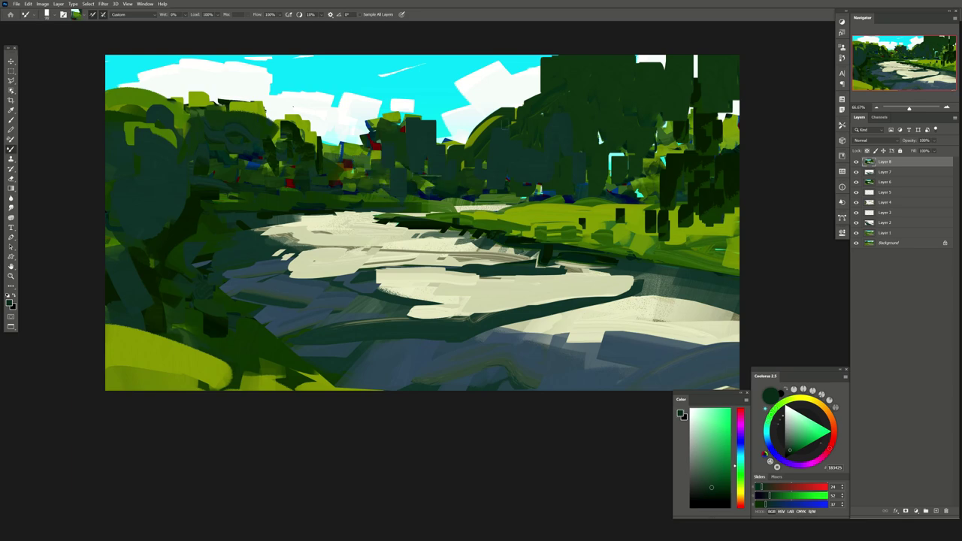
Select the dark greens by Color Range, copy them to a layer, and darken via Apply Image Multiply
{"action": "left_click", "coordinate": [88, 4]}
{"action": "left_click", "coordinate": [101, 60]}
{"action": "left_click", "coordinate": [575, 142]}
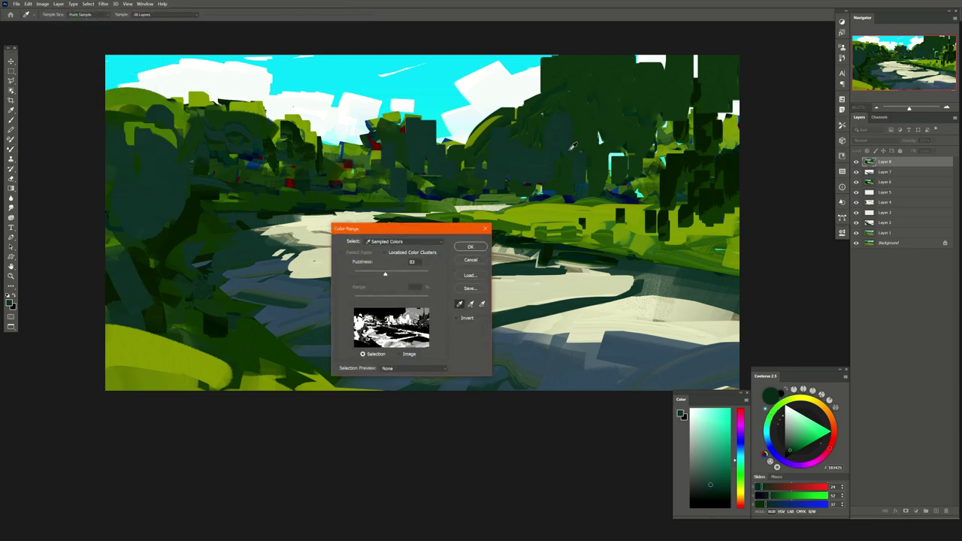
{"action": "key", "text": "Return"}
{"action": "key", "text": "ctrl+j"}
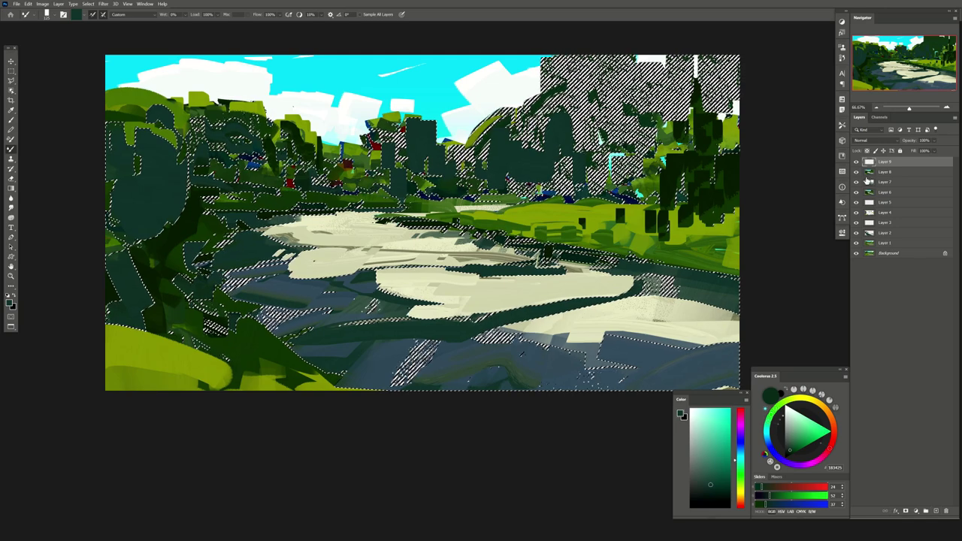
{"action": "left_click", "coordinate": [870, 172]}
{"action": "key", "text": "ctrl+d"}
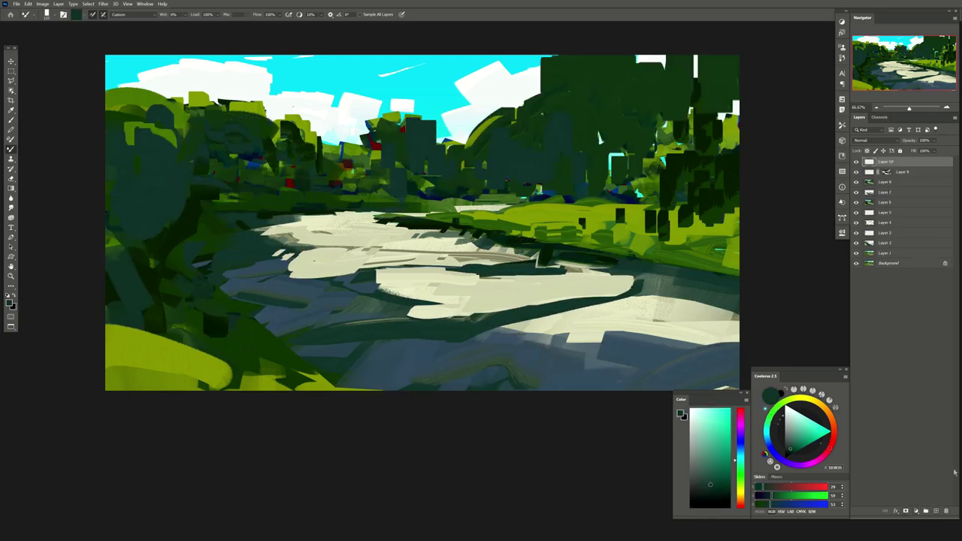
{"action": "key", "text": "ctrl+shift+alt+e"}
{"action": "key", "text": "Return"}
Brush lighter olive-green foliage over the upper-right and central trees
{"action": "key", "text": "b"}
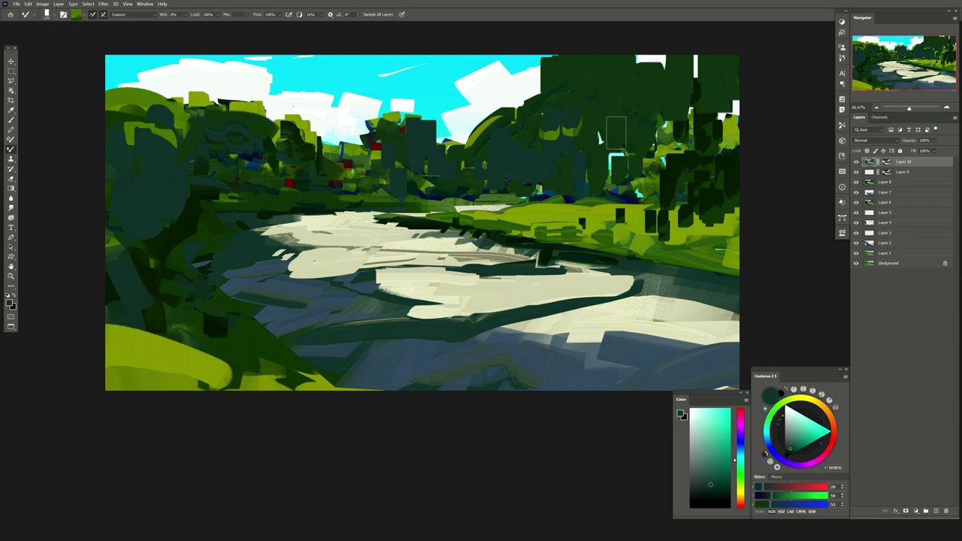
{"action": "mouse_move", "coordinate": [598, 116]}
{"action": "left_mouse_down"}
{"action": "mouse_move", "coordinate": [594, 68]}
{"action": "mouse_move", "coordinate": [571, 90]}
{"action": "mouse_move", "coordinate": [653, 105]}
{"action": "mouse_move", "coordinate": [478, 173]}
{"action": "mouse_move", "coordinate": [594, 167]}
{"action": "mouse_move", "coordinate": [675, 94]}
{"action": "mouse_move", "coordinate": [552, 165]}
{"action": "left_mouse_up"}
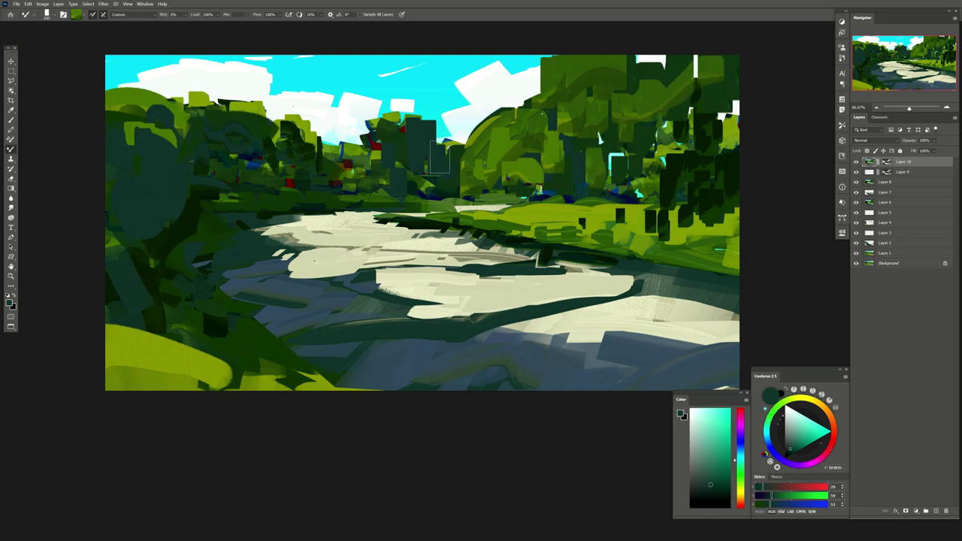
{"action": "mouse_move", "coordinate": [436, 135]}
{"action": "left_mouse_down"}
{"action": "mouse_move", "coordinate": [385, 152]}
{"action": "mouse_move", "coordinate": [288, 139]}
{"action": "mouse_move", "coordinate": [303, 188]}
{"action": "left_mouse_up"}
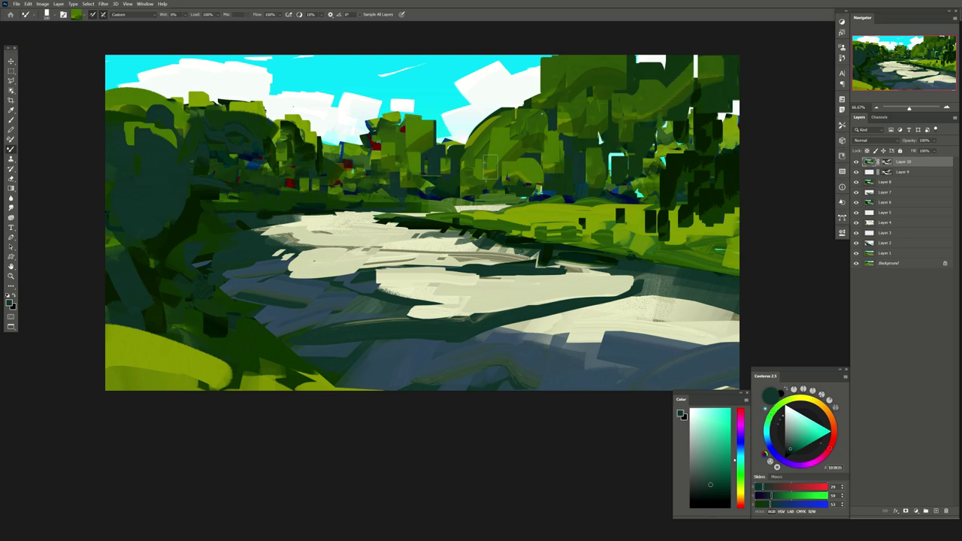
Mirror the canvas, add a new layer, and select the cream river areas with Color Range
{"action": "key", "text": "h"}
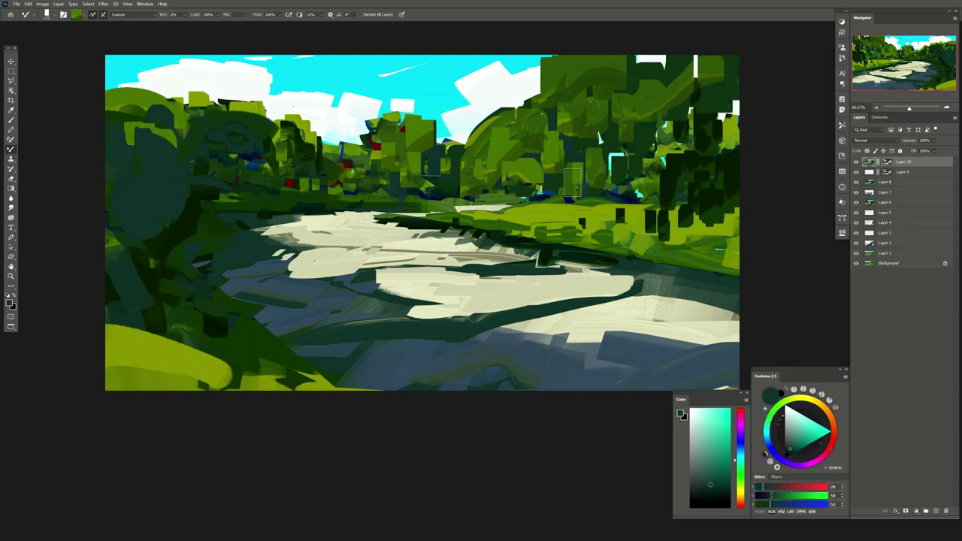
{"action": "left_click", "coordinate": [935, 511]}
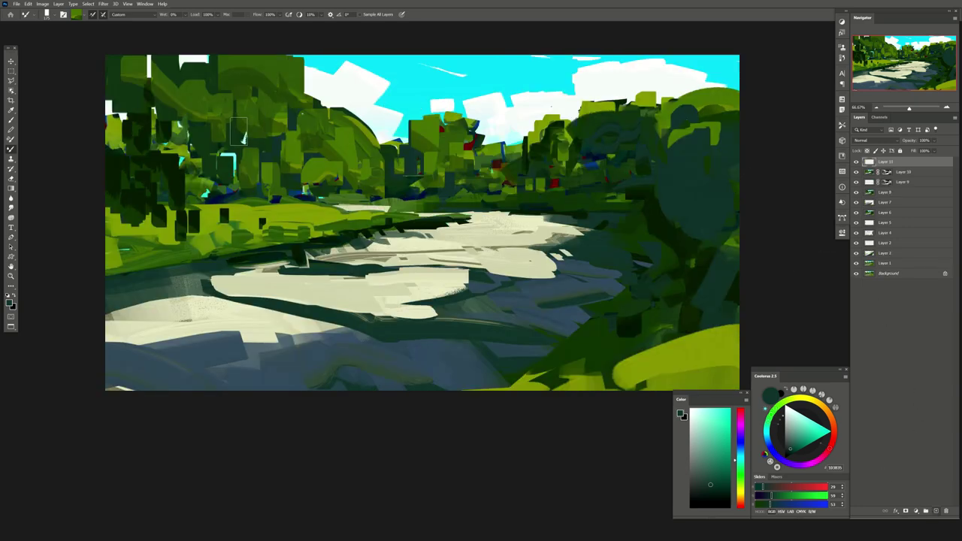
{"action": "left_click", "coordinate": [88, 4]}
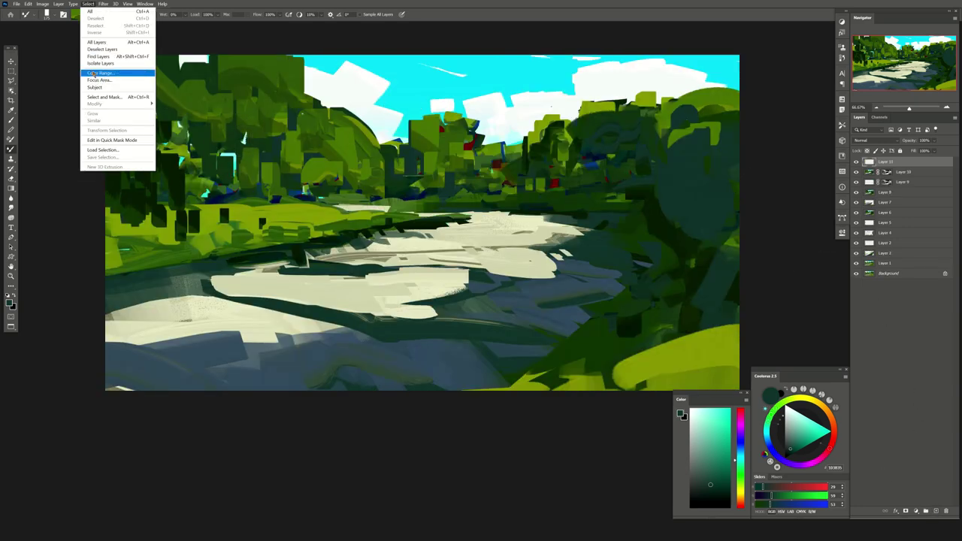
{"action": "left_click", "coordinate": [105, 67]}
{"action": "key", "text": "Return"}
Brush sampled blue-grey across the river and lower-left foreground, then deselect and add more along the left shore
{"action": "key", "text": "b"}
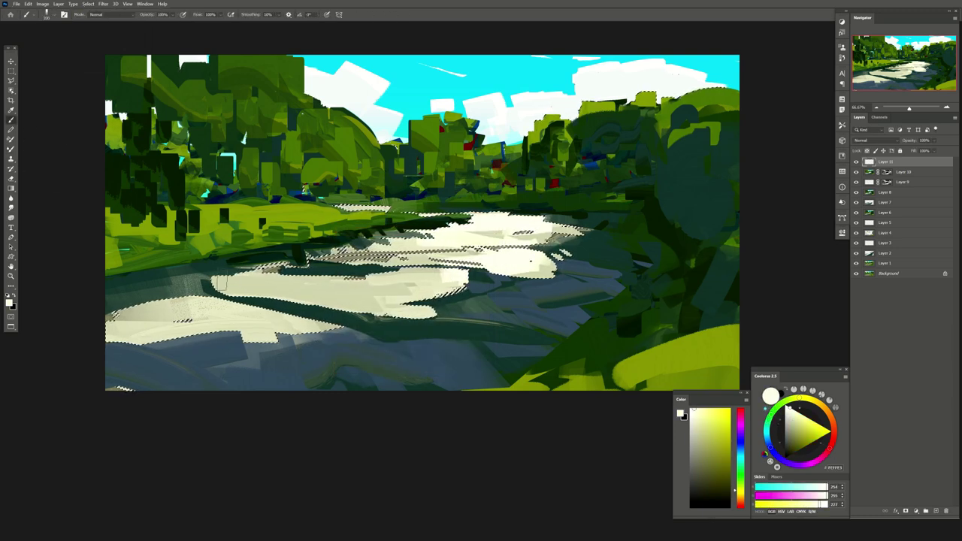
{"action": "left_click", "coordinate": [333, 344], "text": "alt"}
{"action": "left_click_drag", "start_coordinate": [111, 309], "coordinate": [421, 256]}
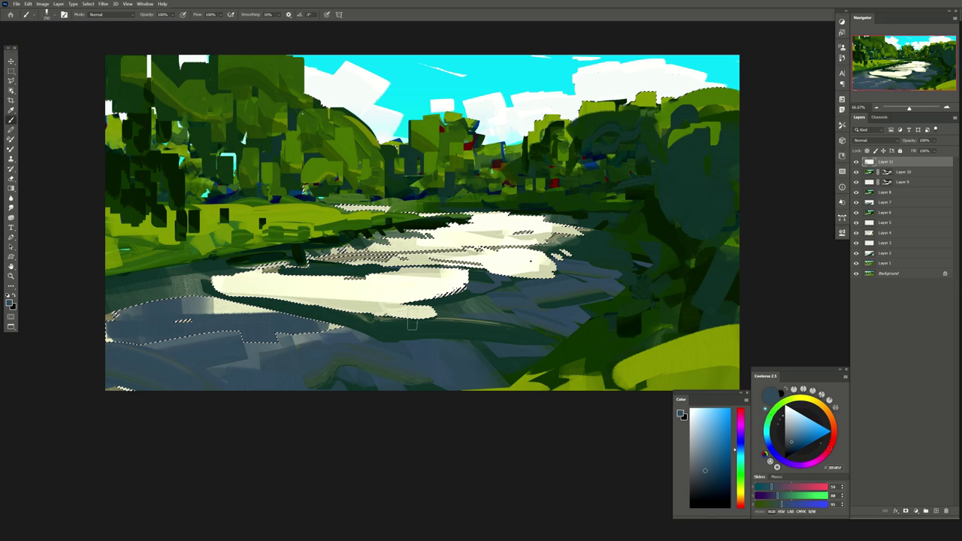
{"action": "key", "text": "ctrl+d"}
{"action": "left_click", "coordinate": [361, 324], "text": "alt"}
{"action": "left_click_drag", "start_coordinate": [360, 325], "coordinate": [441, 330]}
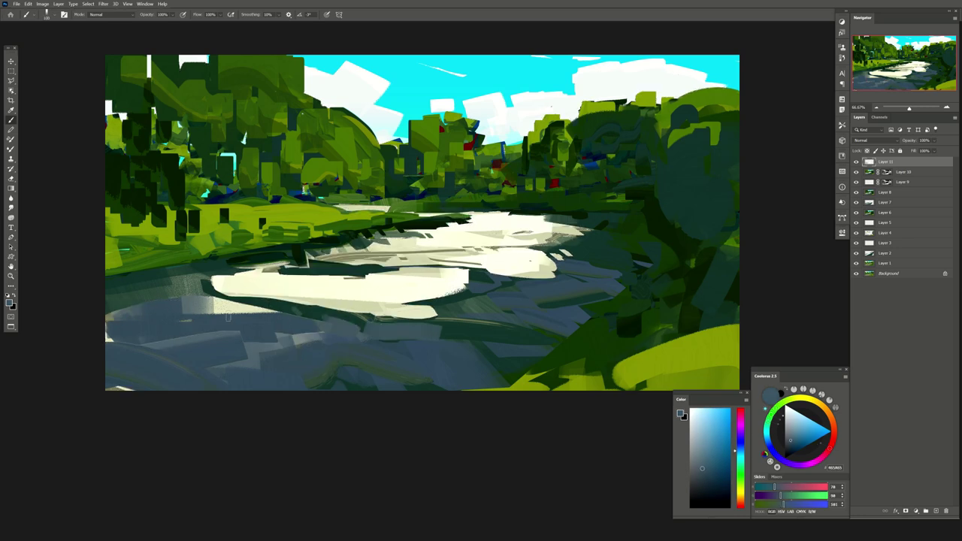
{"action": "left_click_drag", "start_coordinate": [300, 312], "coordinate": [193, 303]}
Paint blue-grey along the left shore, then yellow-green and dark green strokes on the left bank
{"action": "left_click", "coordinate": [196, 316], "text": "alt"}
{"action": "left_click_drag", "start_coordinate": [113, 274], "coordinate": [181, 255]}
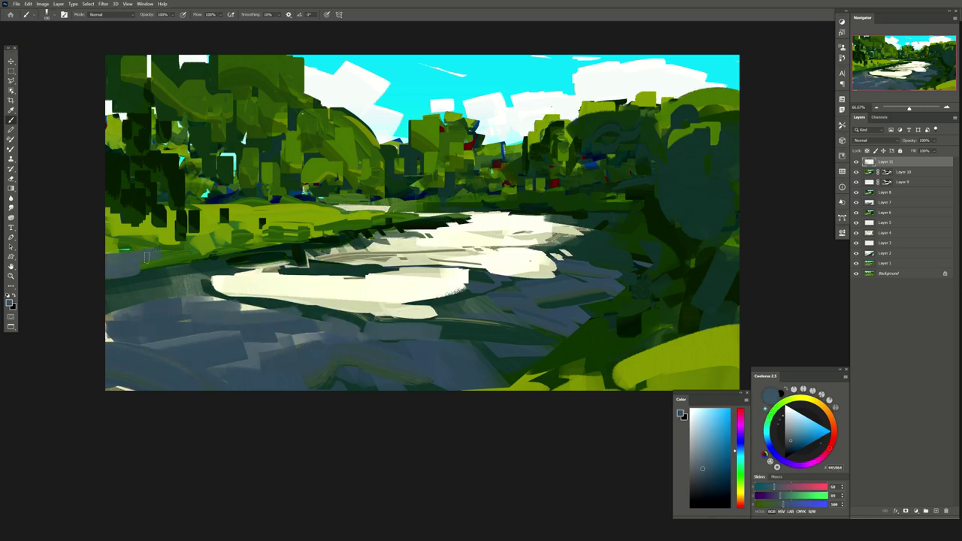
{"action": "left_click", "coordinate": [150, 218], "text": "alt"}
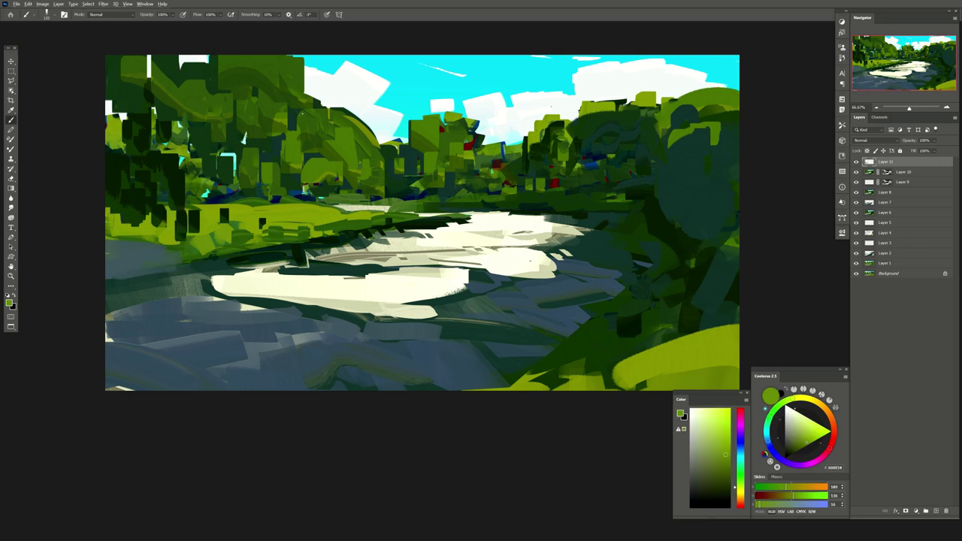
{"action": "mouse_move", "coordinate": [112, 219]}
{"action": "left_mouse_down"}
{"action": "mouse_move", "coordinate": [180, 226]}
{"action": "mouse_move", "coordinate": [272, 215]}
{"action": "left_mouse_up"}
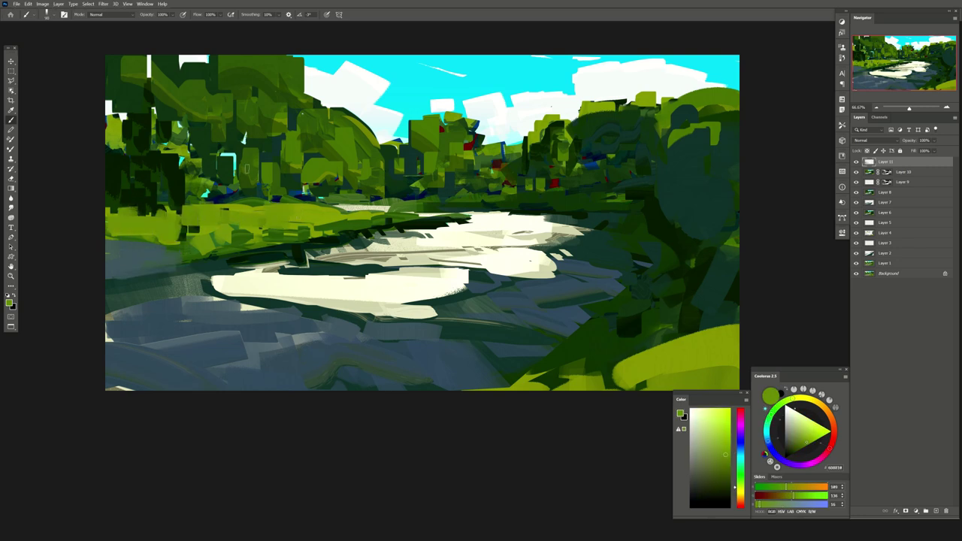
{"action": "left_click", "coordinate": [176, 189], "text": "alt"}
{"action": "left_click_drag", "start_coordinate": [216, 205], "coordinate": [230, 191]}
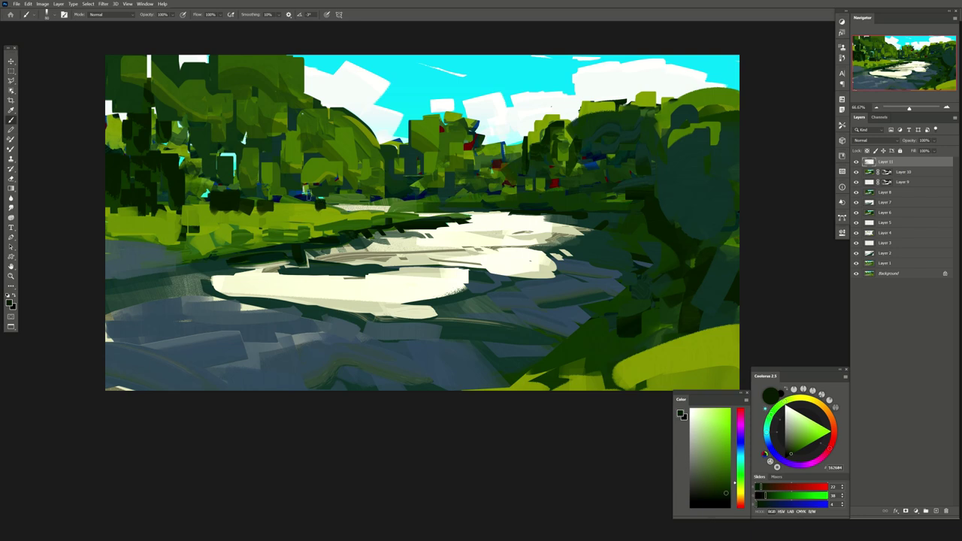
Paint sampled dark greens in long diagonal strokes over the lower shore
{"action": "left_click_drag", "start_coordinate": [569, 333], "coordinate": [571, 267]}
{"action": "left_click", "coordinate": [581, 295], "text": "alt"}
{"action": "mouse_move", "coordinate": [508, 301]}
{"action": "left_mouse_down"}
{"action": "mouse_move", "coordinate": [467, 290]}
{"action": "mouse_move", "coordinate": [353, 306]}
{"action": "mouse_move", "coordinate": [275, 340]}
{"action": "left_mouse_up"}
{"action": "left_click", "coordinate": [469, 288], "text": "alt"}
{"action": "left_click", "coordinate": [440, 284], "text": "alt"}
{"action": "left_click_drag", "start_coordinate": [455, 278], "coordinate": [406, 315]}
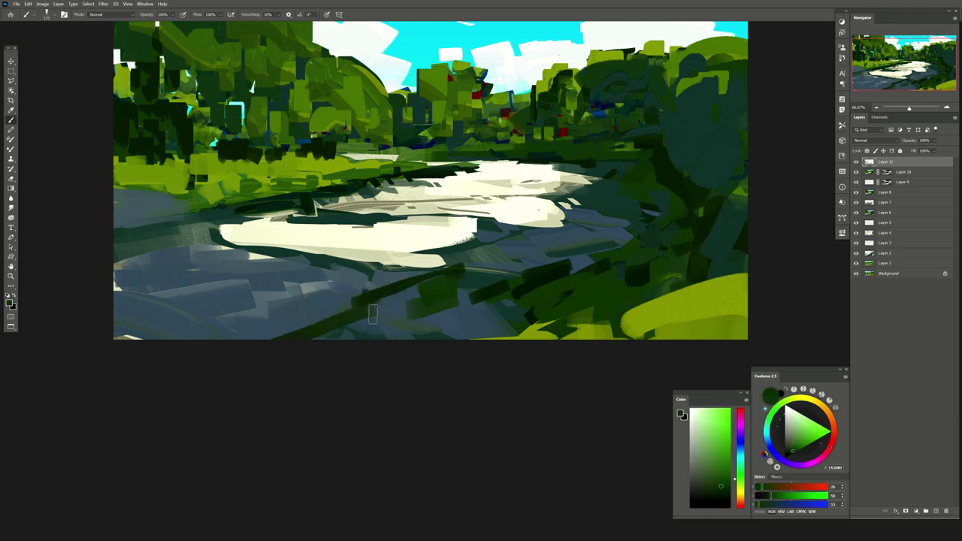
{"action": "left_click_drag", "start_coordinate": [496, 293], "coordinate": [338, 334]}
{"action": "left_click", "coordinate": [339, 282], "text": "alt"}
Paint light grey-beige strokes along the shoreline, sampling cream and grey-green from the water
{"action": "left_click", "coordinate": [379, 237], "text": "alt"}
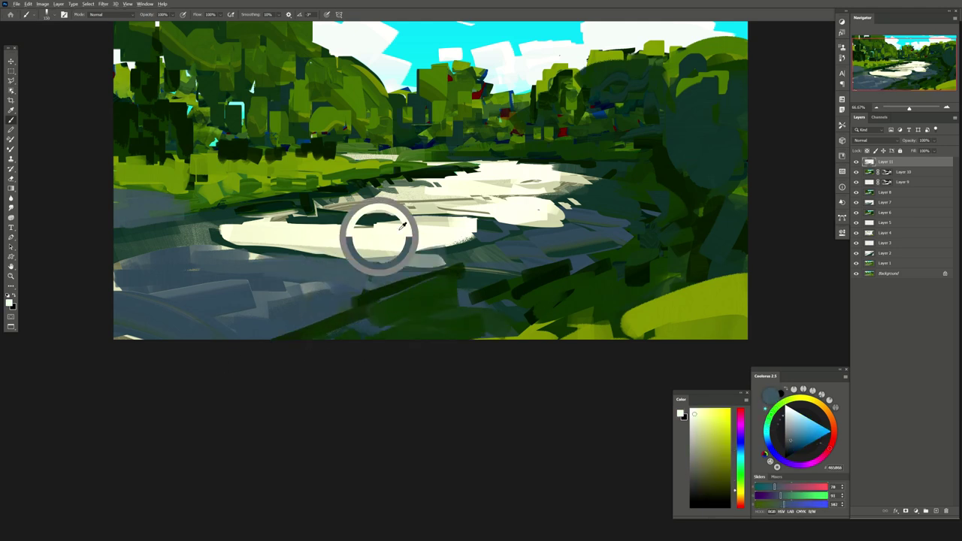
{"action": "left_click", "coordinate": [371, 204], "text": "alt"}
{"action": "left_click_drag", "start_coordinate": [353, 214], "coordinate": [289, 217]}
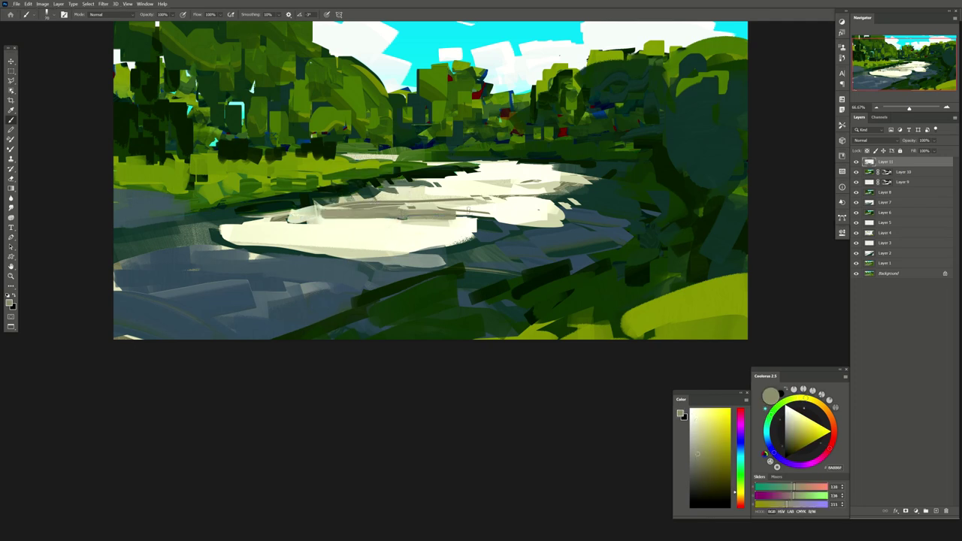
{"action": "left_click", "coordinate": [504, 205], "text": "alt"}
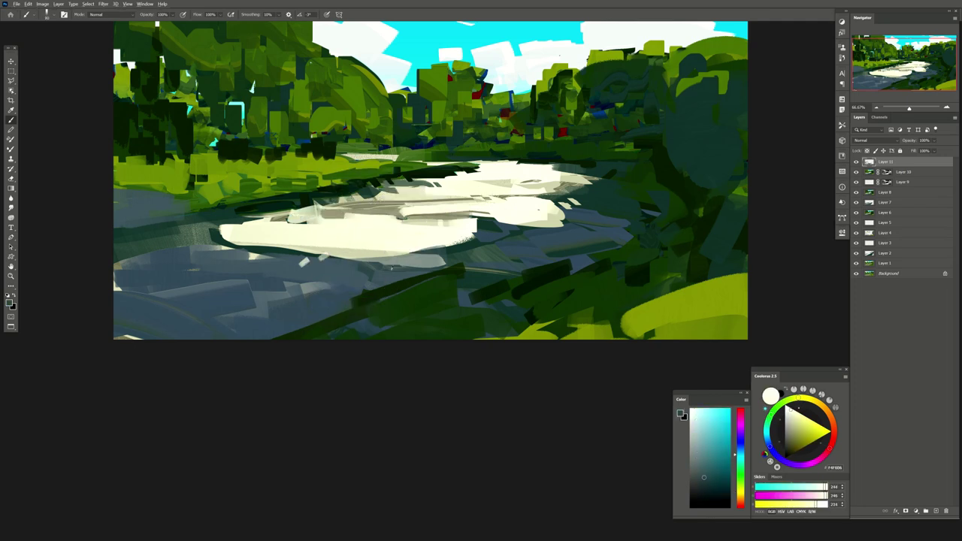
{"action": "left_click", "coordinate": [409, 259], "text": "alt"}
Make Layer 11 active, mirror the canvas, and add new empty layers above it
{"action": "left_click", "coordinate": [865, 164]}
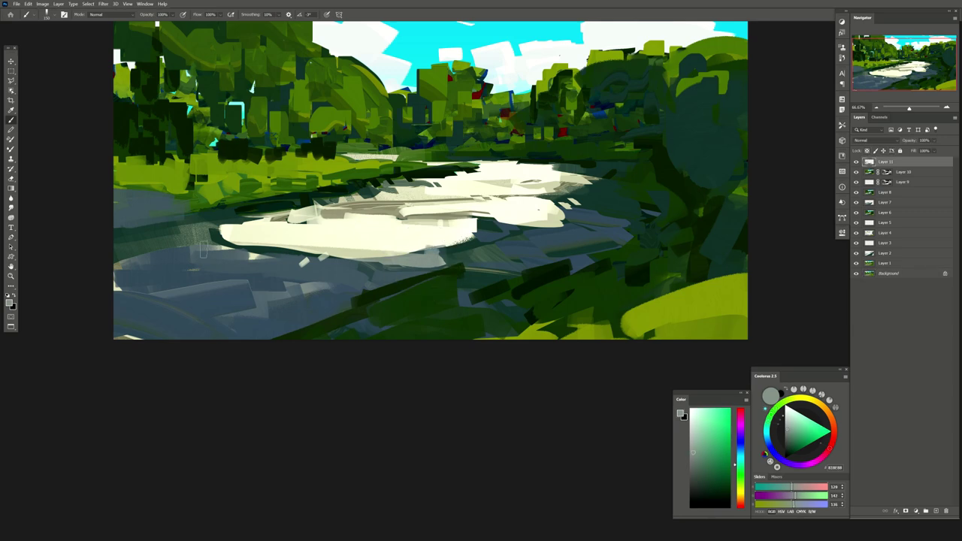
{"action": "key", "text": "ctrl+shift+h"}
{"action": "left_click", "coordinate": [548, 315], "text": "alt"}
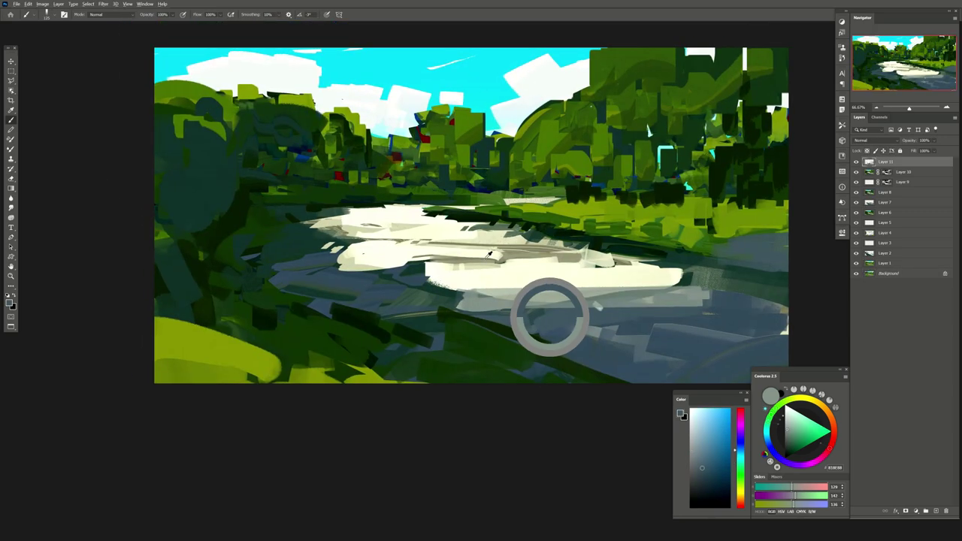
{"action": "left_click", "coordinate": [934, 513]}
{"action": "left_click", "coordinate": [934, 512]}
{"action": "left_click", "coordinate": [934, 512]}
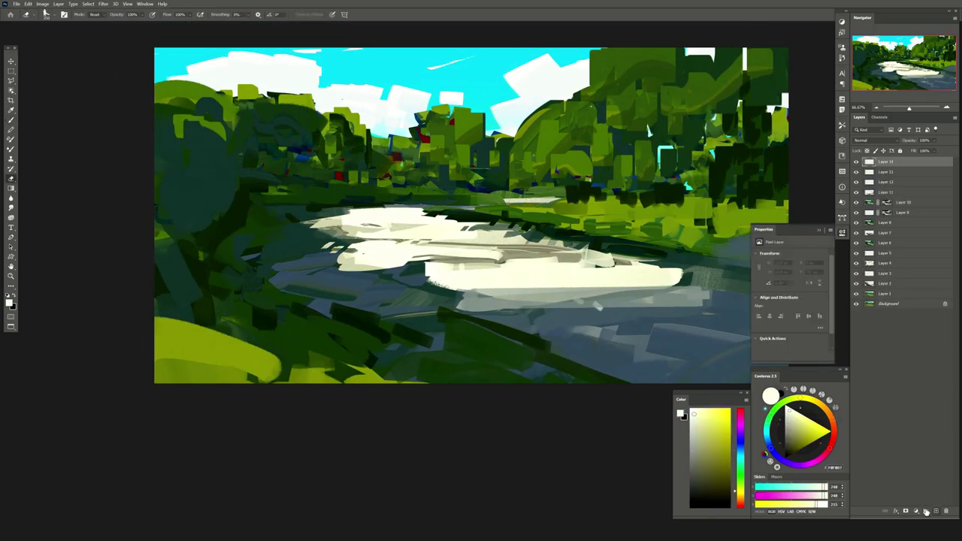
Select the light river by Color Range and cover it with dark green and grey-green strokes
{"action": "left_click", "coordinate": [88, 4]}
{"action": "left_click", "coordinate": [105, 70]}
{"action": "key", "text": "Return"}
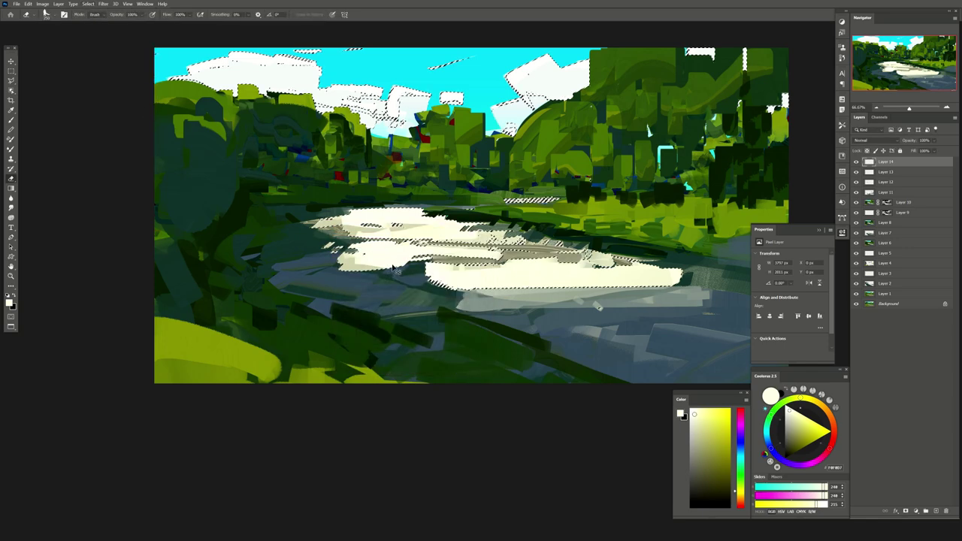
{"action": "key", "text": "b"}
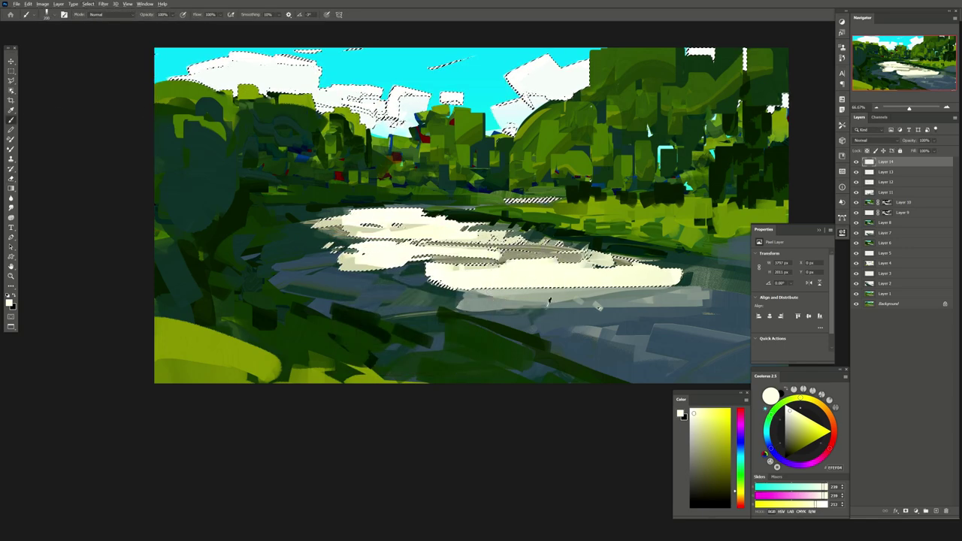
{"action": "left_click", "coordinate": [829, 446]}
{"action": "left_click", "coordinate": [789, 442]}
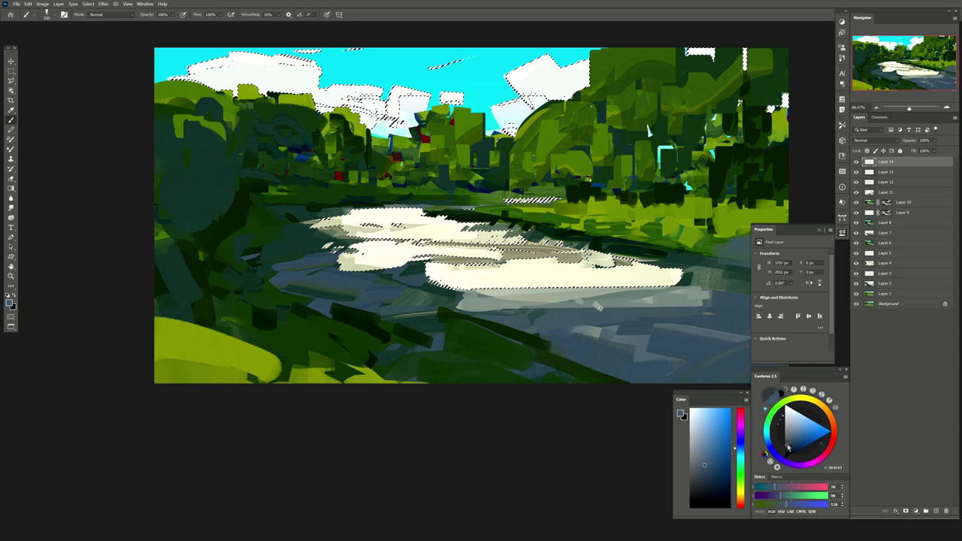
{"action": "left_click", "coordinate": [768, 432]}
{"action": "mouse_move", "coordinate": [624, 279]}
{"action": "left_mouse_down"}
{"action": "mouse_move", "coordinate": [665, 278]}
{"action": "mouse_move", "coordinate": [481, 278]}
{"action": "left_mouse_up"}
{"action": "left_click_drag", "start_coordinate": [511, 230], "coordinate": [398, 229]}
{"action": "left_click_drag", "start_coordinate": [458, 225], "coordinate": [346, 226]}
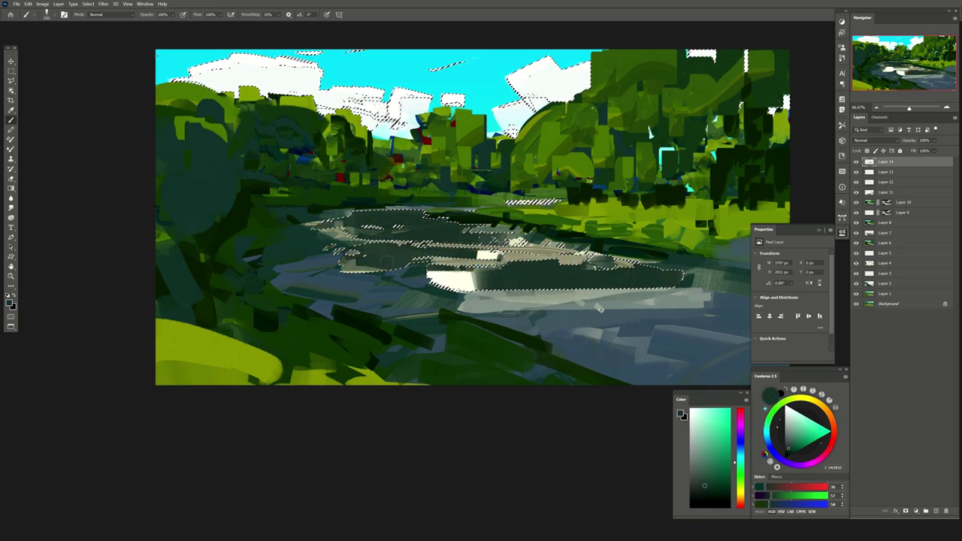
Shift the colour toward teal, paint teal strokes inside the river selection, then deselect
{"action": "left_click", "coordinate": [714, 478]}
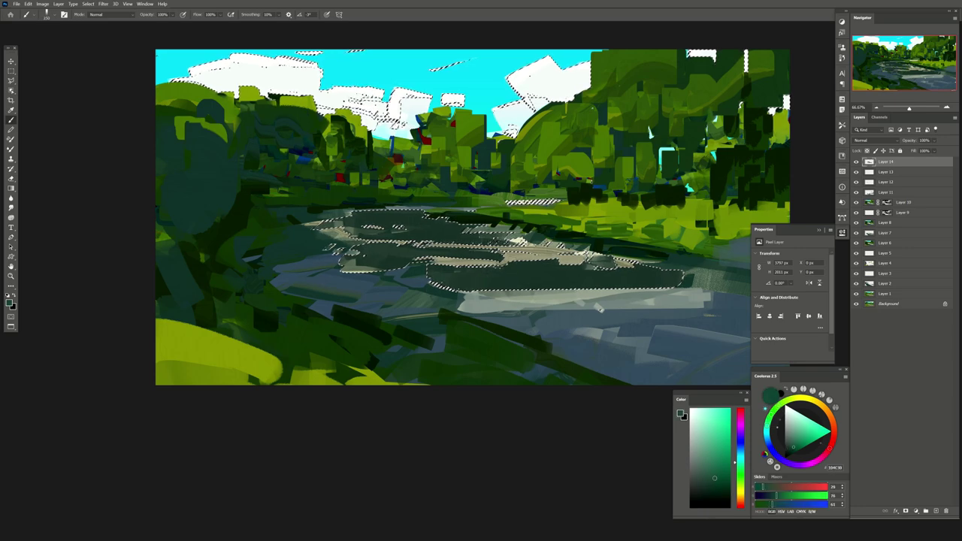
{"action": "mouse_move", "coordinate": [714, 478]}
{"action": "left_mouse_down"}
{"action": "mouse_move", "coordinate": [740, 449]}
{"action": "mouse_move", "coordinate": [714, 448]}
{"action": "left_mouse_up"}
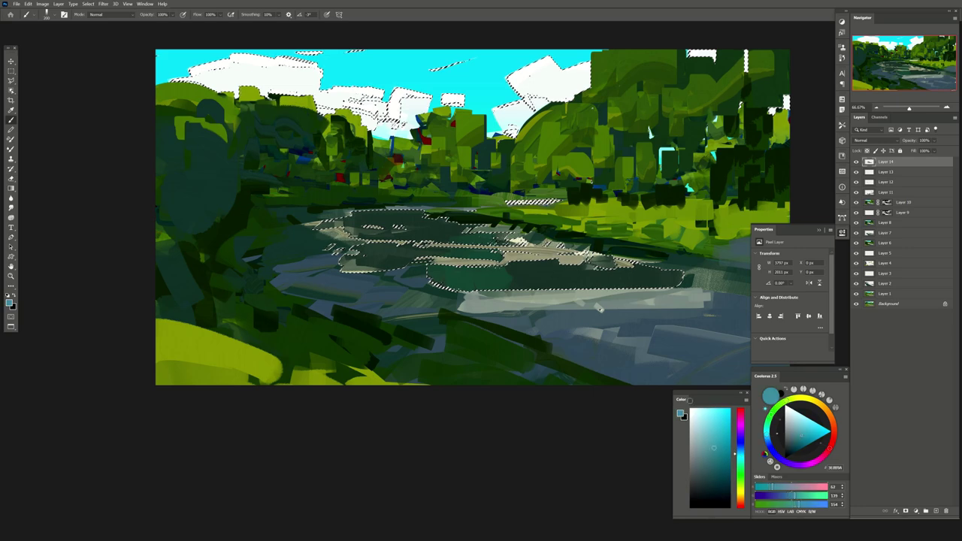
{"action": "mouse_move", "coordinate": [530, 278]}
{"action": "left_mouse_down"}
{"action": "mouse_move", "coordinate": [661, 277]}
{"action": "mouse_move", "coordinate": [528, 276]}
{"action": "left_mouse_up"}
{"action": "mouse_move", "coordinate": [432, 218]}
{"action": "left_mouse_down"}
{"action": "mouse_move", "coordinate": [338, 233]}
{"action": "mouse_move", "coordinate": [350, 236]}
{"action": "left_mouse_up"}
{"action": "left_click_drag", "start_coordinate": [586, 279], "coordinate": [642, 284]}
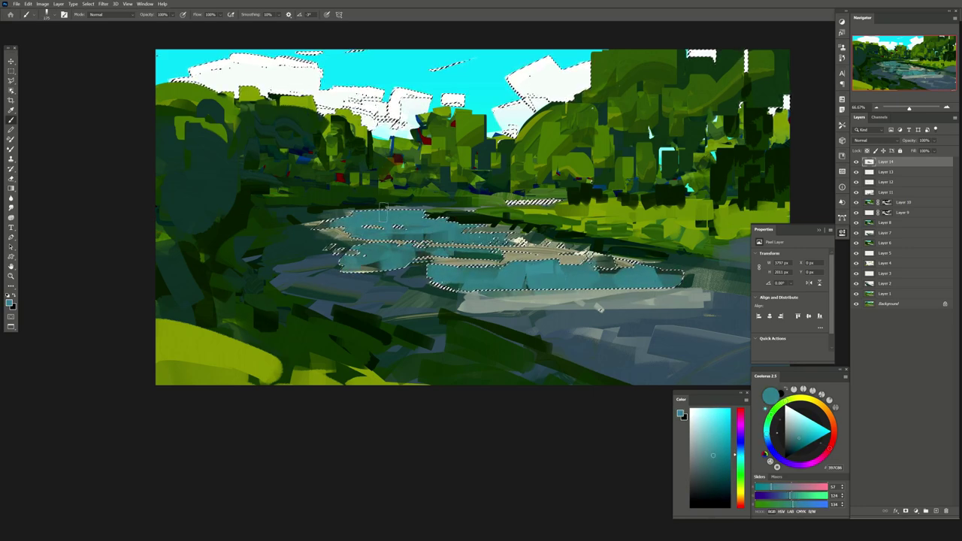
{"action": "key", "text": "ctrl+d"}
Sample teals and greens from the painting and lay darker teal strokes across the lower river
{"action": "left_click", "coordinate": [528, 255], "text": "alt"}
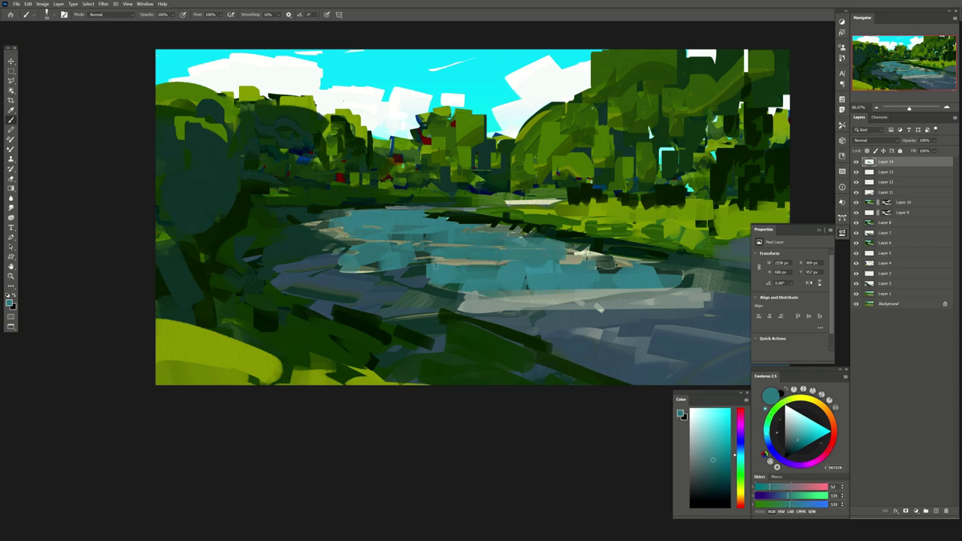
{"action": "left_click", "coordinate": [237, 218], "text": "alt"}
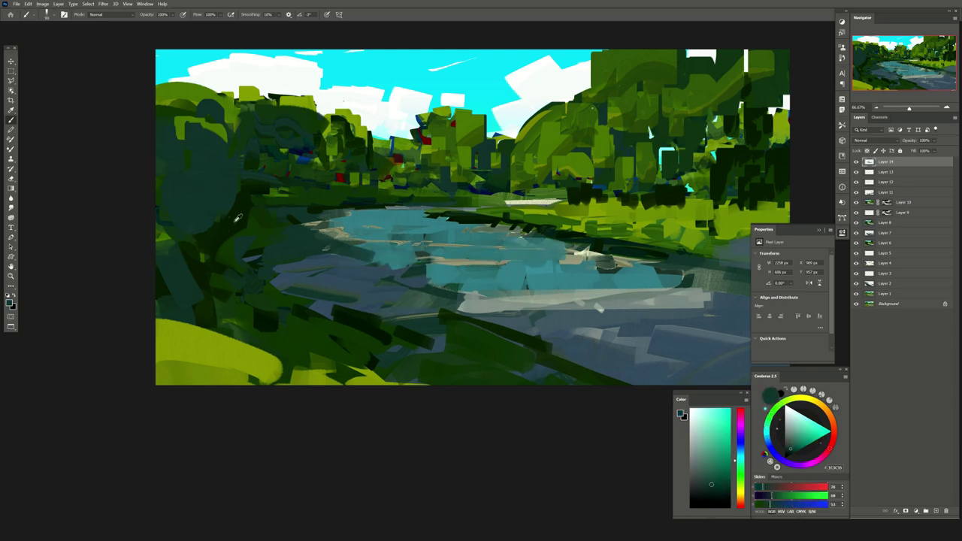
{"action": "left_click", "coordinate": [324, 233], "text": "alt"}
{"action": "left_click_drag", "start_coordinate": [412, 276], "coordinate": [390, 286]}
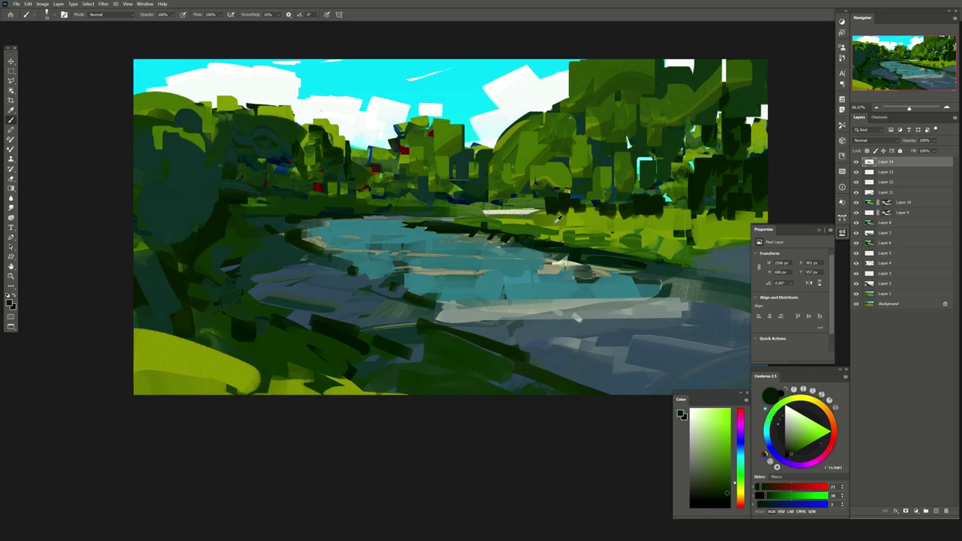
{"action": "left_click", "coordinate": [526, 226], "text": "alt"}
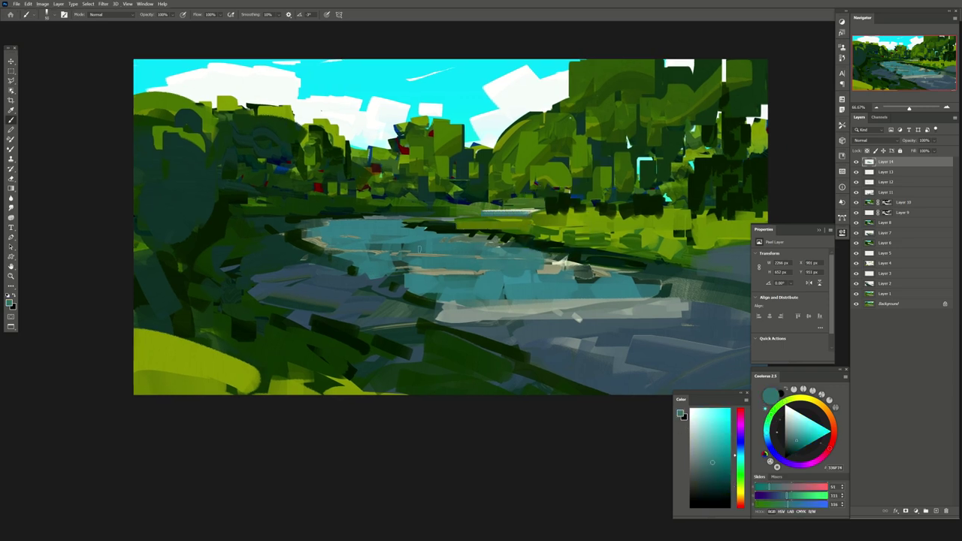
{"action": "left_click", "coordinate": [428, 257], "text": "alt"}
{"action": "left_click_drag", "start_coordinate": [524, 279], "coordinate": [443, 253]}
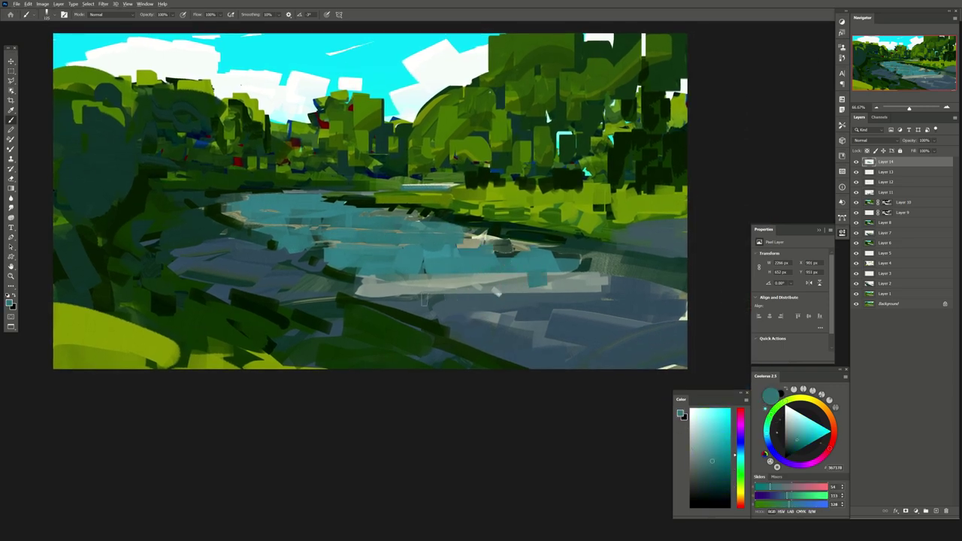
{"action": "left_click", "coordinate": [478, 297], "text": "alt"}
{"action": "left_click_drag", "start_coordinate": [449, 302], "coordinate": [578, 286]}
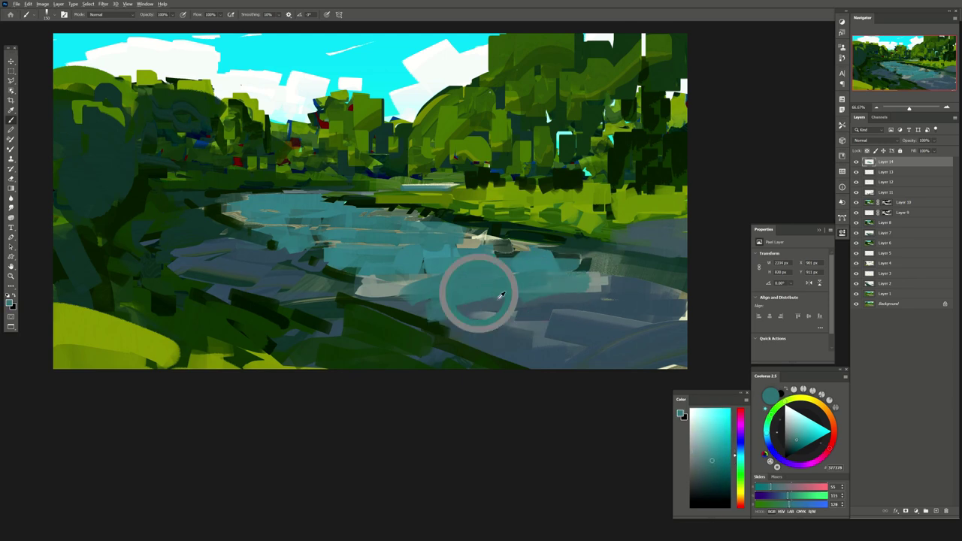
Add blue-grey strokes across the river and dark green on the left bank, then flip the canvas
{"action": "left_click", "coordinate": [551, 313], "text": "alt"}
{"action": "left_click_drag", "start_coordinate": [369, 291], "coordinate": [308, 244]}
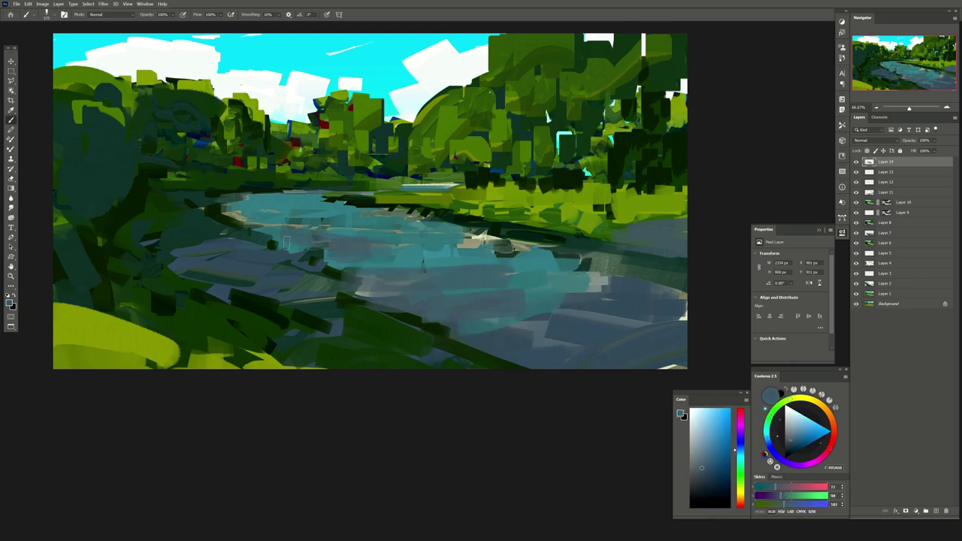
{"action": "left_click", "coordinate": [180, 252], "text": "alt"}
{"action": "left_click_drag", "start_coordinate": [181, 256], "coordinate": [276, 284]}
{"action": "key", "text": "ctrl+shift+h"}
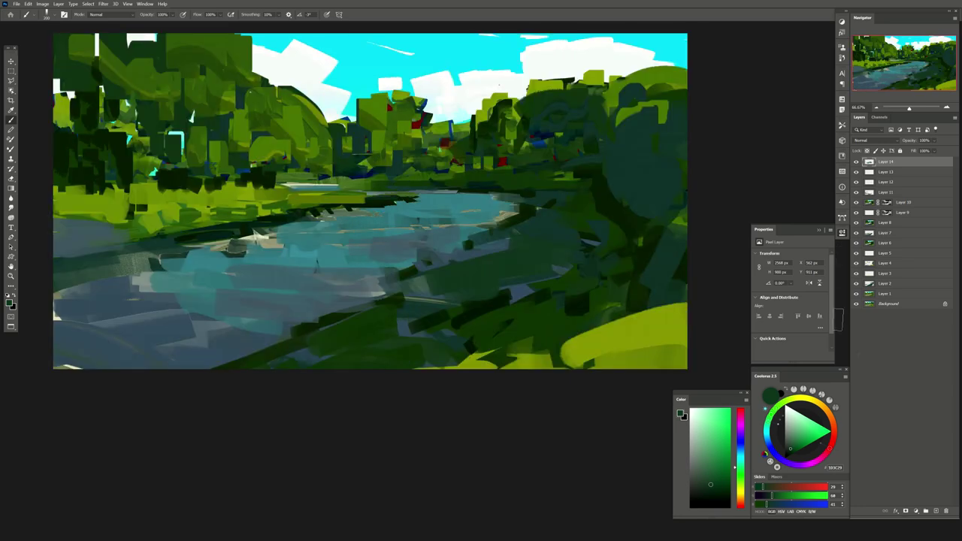
Add a new layer, select the river by Color Range, and add another empty layer
{"action": "left_click", "coordinate": [935, 513]}
{"action": "left_click", "coordinate": [88, 3]}
{"action": "left_click", "coordinate": [101, 60]}
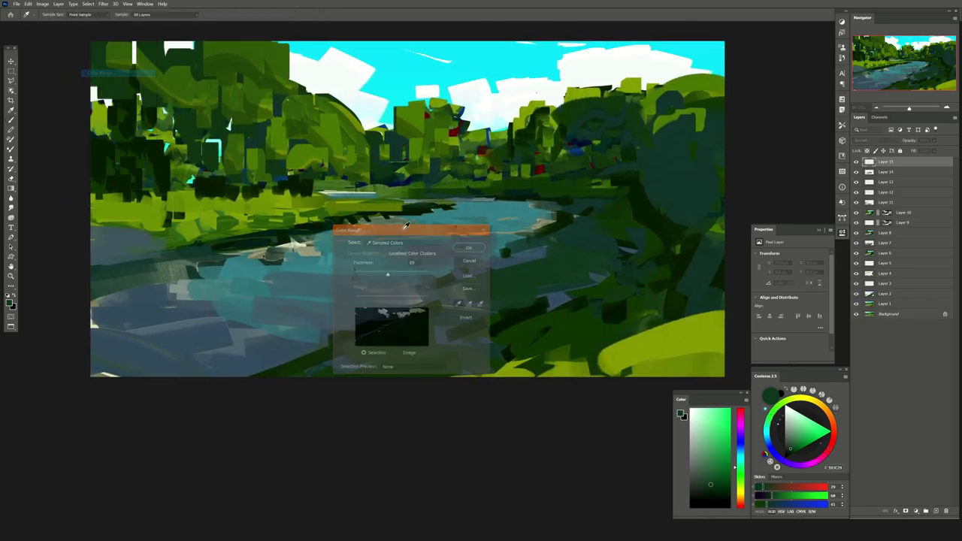
{"action": "key", "text": "Return"}
{"action": "key", "text": "b"}
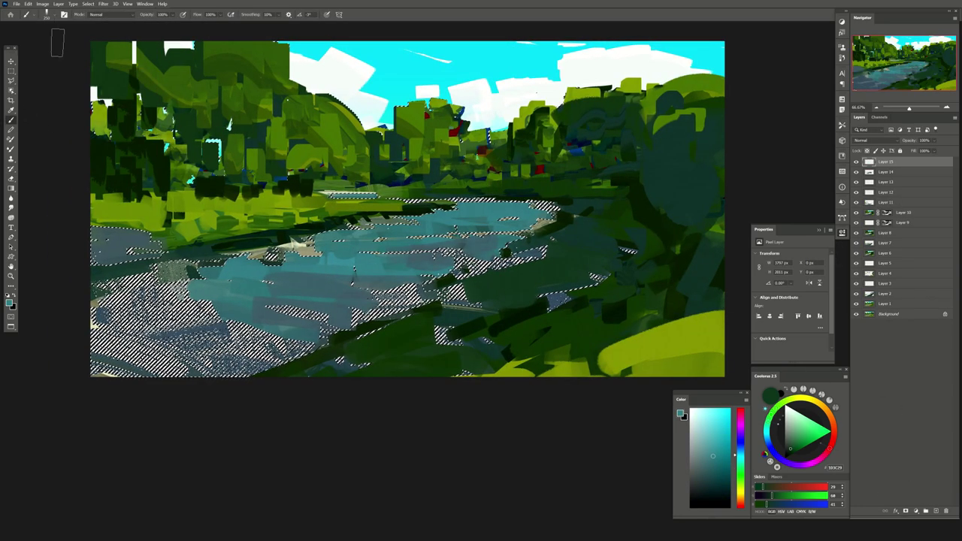
{"action": "left_click", "coordinate": [53, 14]}
{"action": "key", "text": "Escape"}
{"action": "key", "text": "ctrl+shift+alt+n"}
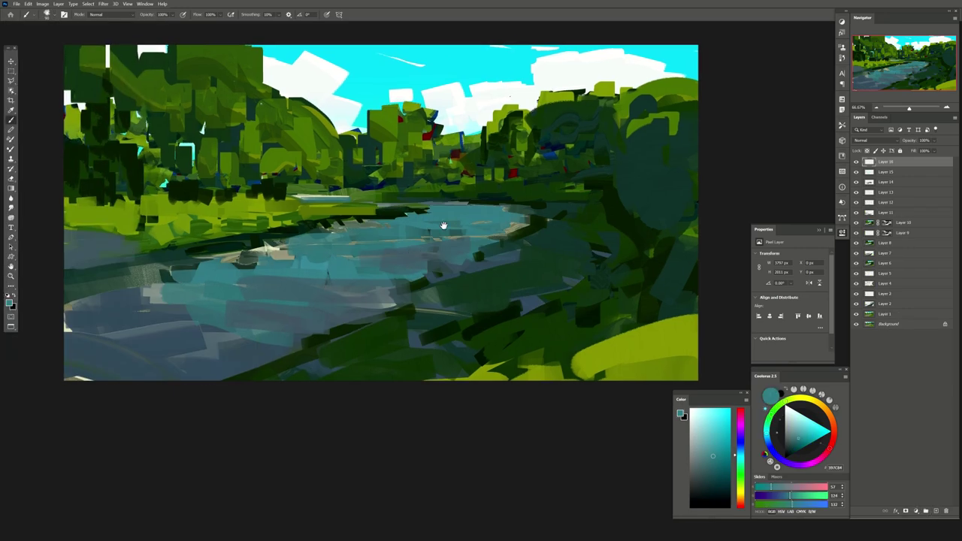
Dab speckled bright sky-cyan paint over the trees and river
{"action": "left_click", "coordinate": [441, 274], "text": "alt"}
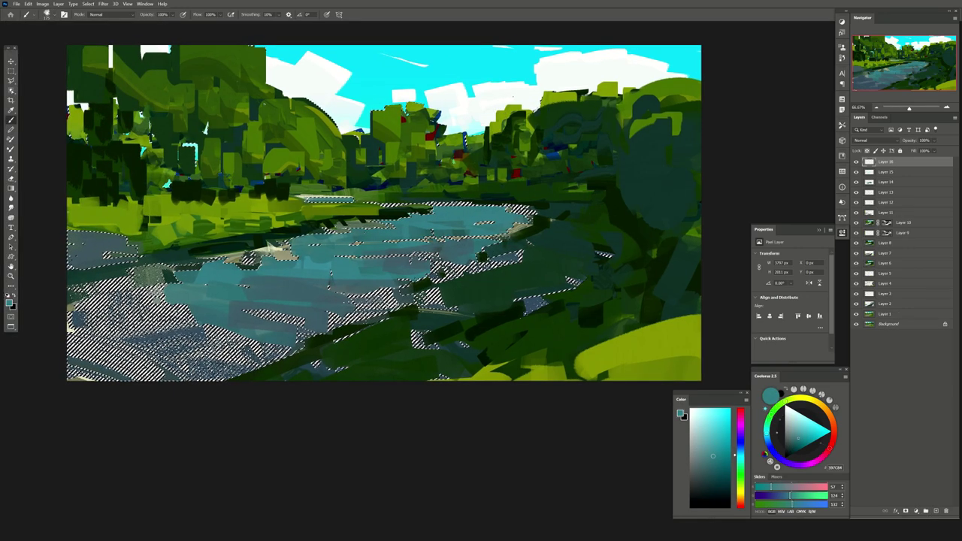
{"action": "key", "text": "ctrl+h"}
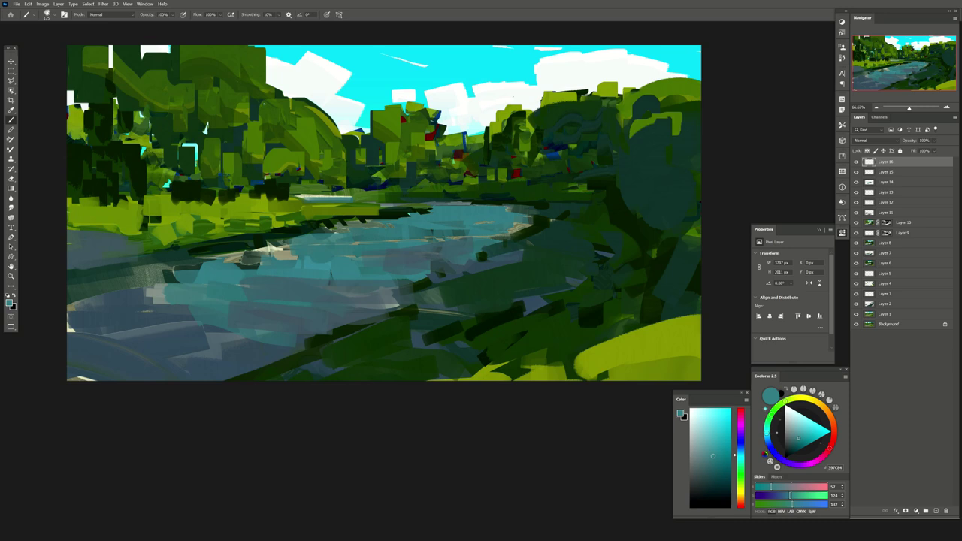
{"action": "key", "text": "ctrl+h"}
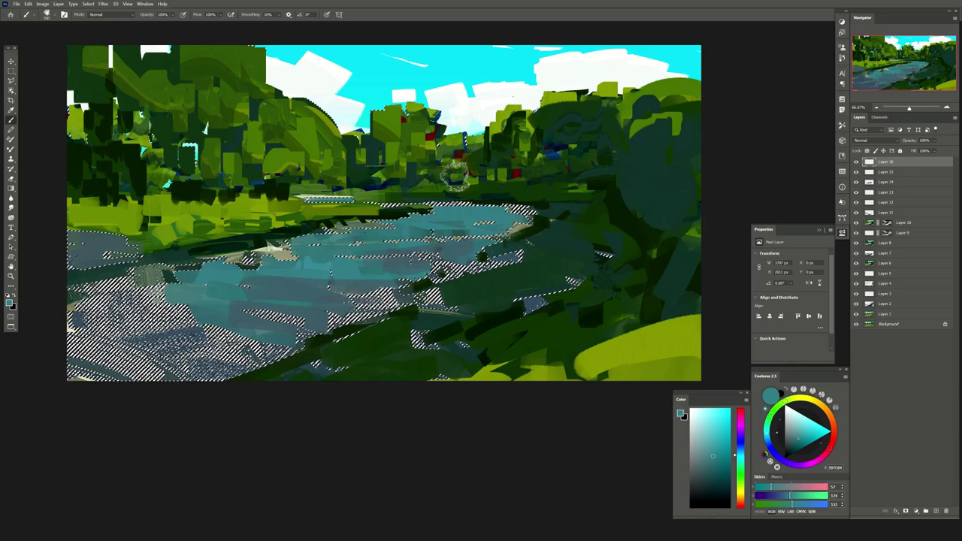
{"action": "scroll", "coordinate": [441, 145], "scroll_direction": "up", "scroll_amount": 1}
{"action": "left_click", "coordinate": [451, 86], "text": "alt"}
{"action": "left_click_drag", "start_coordinate": [451, 139], "coordinate": [481, 233]}
Brighten the lower river with cyan, darken its left side green, deselect, and stamp visible into Layer 17
{"action": "left_click", "coordinate": [468, 296], "text": "alt"}
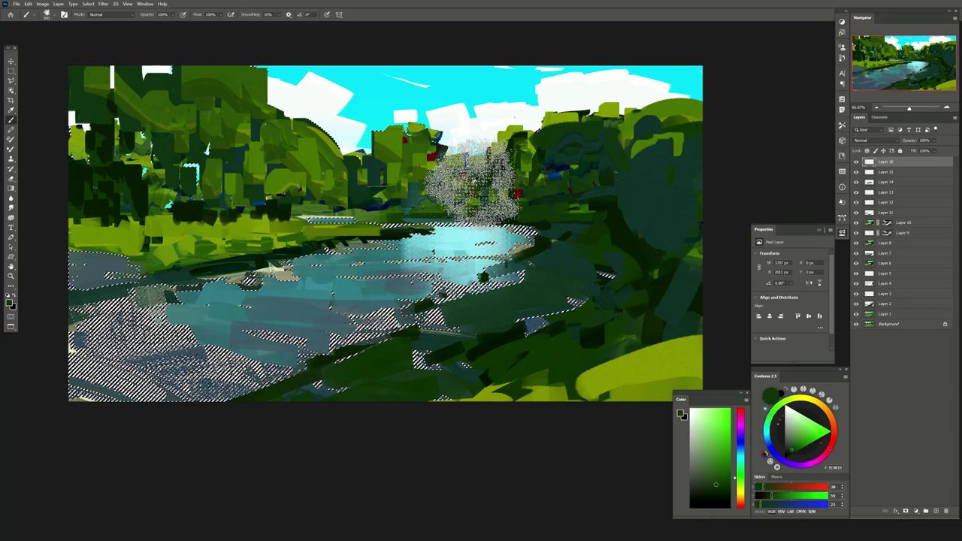
{"action": "left_click", "coordinate": [481, 241], "text": "alt"}
{"action": "left_click_drag", "start_coordinate": [443, 323], "coordinate": [345, 278]}
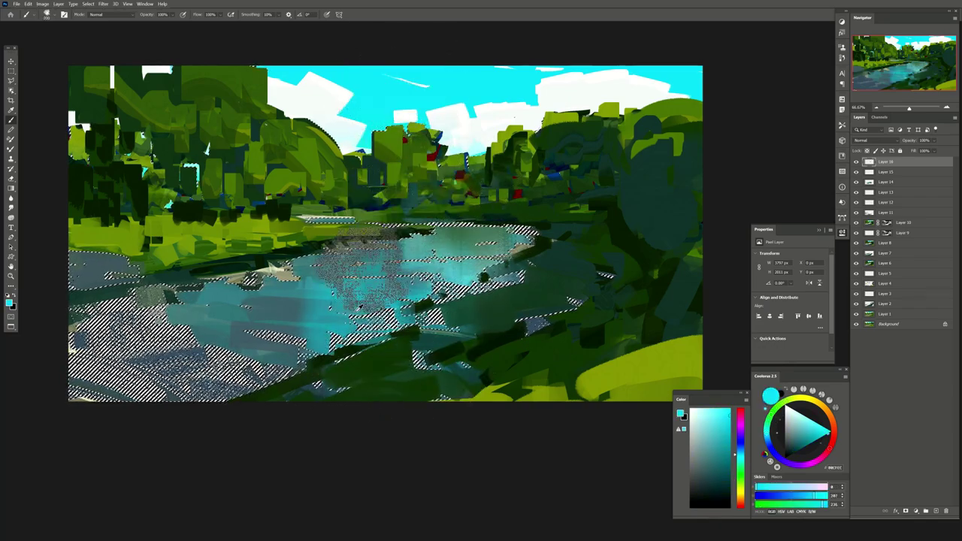
{"action": "left_click", "coordinate": [323, 290], "text": "alt"}
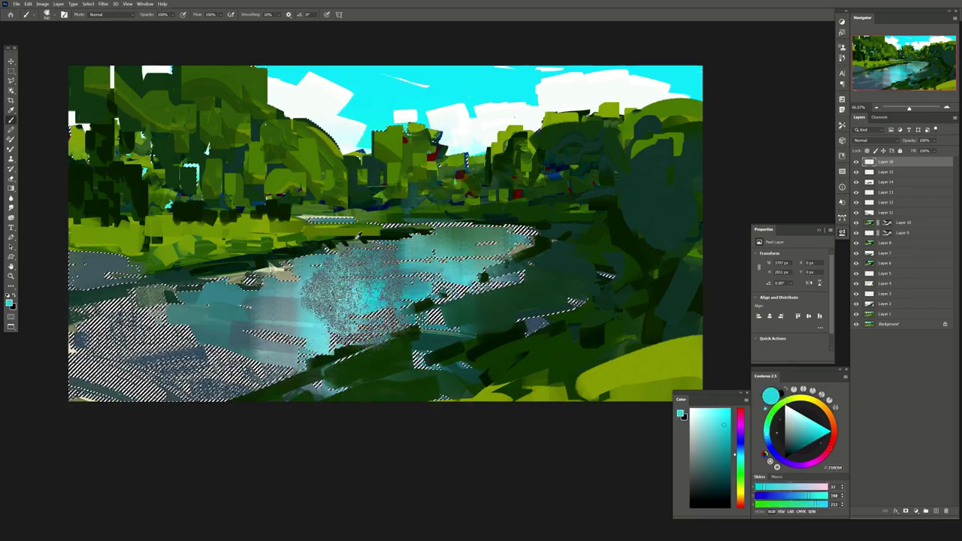
{"action": "left_click", "coordinate": [151, 285], "text": "alt"}
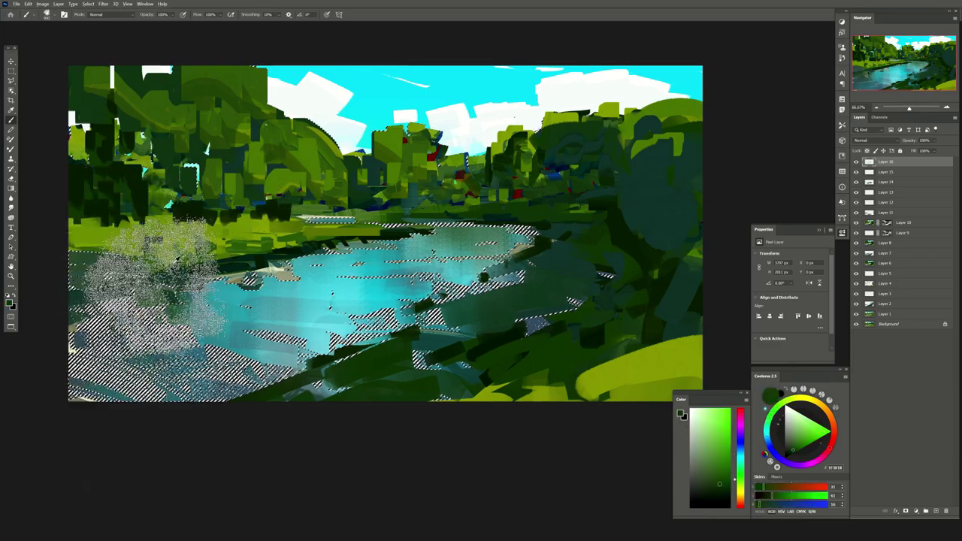
{"action": "left_click_drag", "start_coordinate": [150, 286], "coordinate": [256, 339]}
{"action": "key", "text": "ctrl+d"}
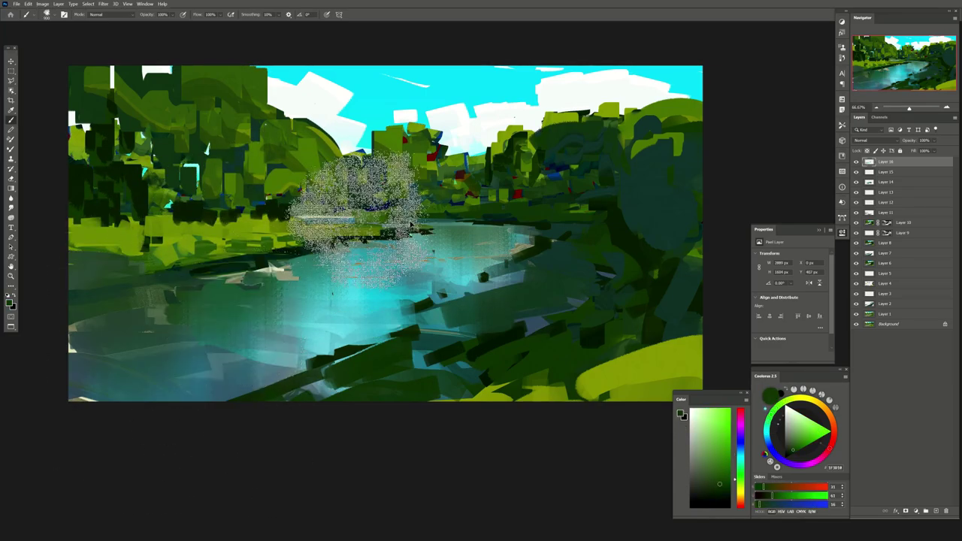
{"action": "key", "text": "ctrl+shift+alt+e"}
Slightly rescale the merged Layer 17 vertically
{"action": "key", "text": "v"}
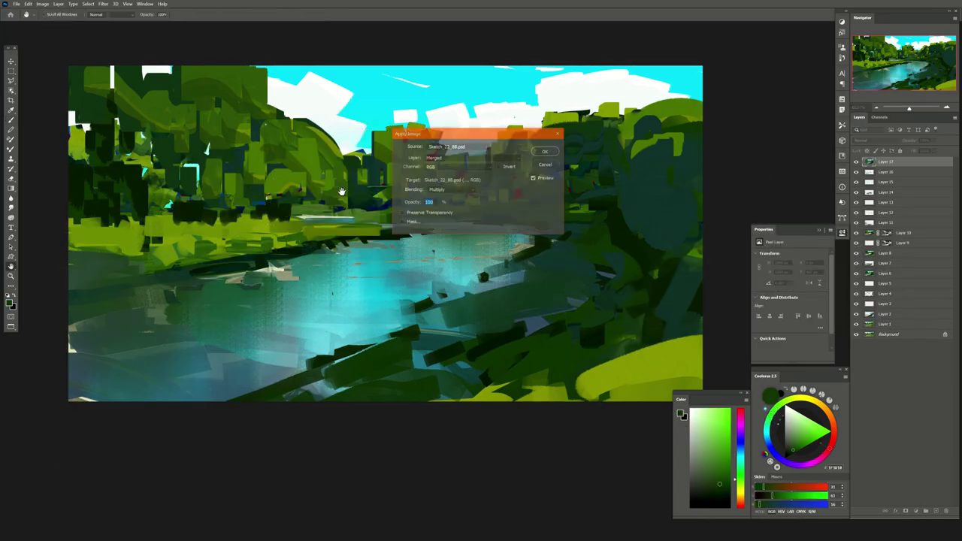
{"action": "mouse_move", "coordinate": [389, 404]}
{"action": "left_mouse_down"}
{"action": "mouse_move", "coordinate": [397, 323]}
{"action": "mouse_move", "coordinate": [398, 397]}
{"action": "mouse_move", "coordinate": [385, 385]}
{"action": "left_mouse_up"}
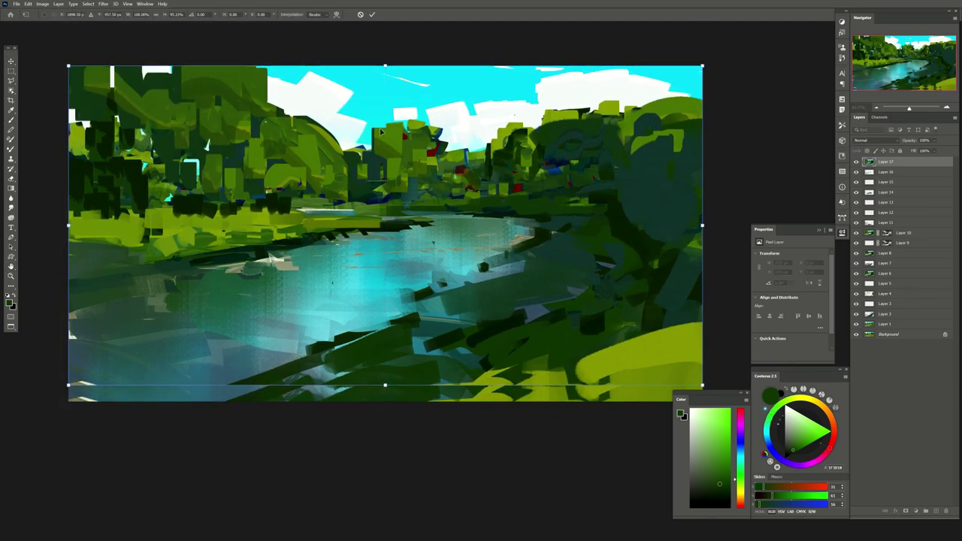
{"action": "key", "text": "Return"}
Squash the marquee-selected river band upward, then add empty Layer 18 and deselect
{"action": "key", "text": "m"}
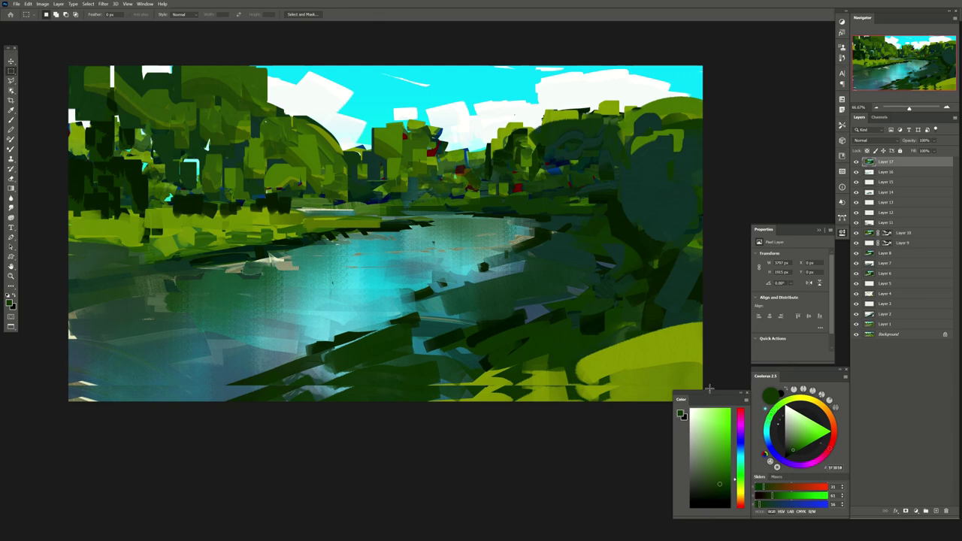
{"action": "left_click_drag", "start_coordinate": [710, 388], "coordinate": [64, 198]}
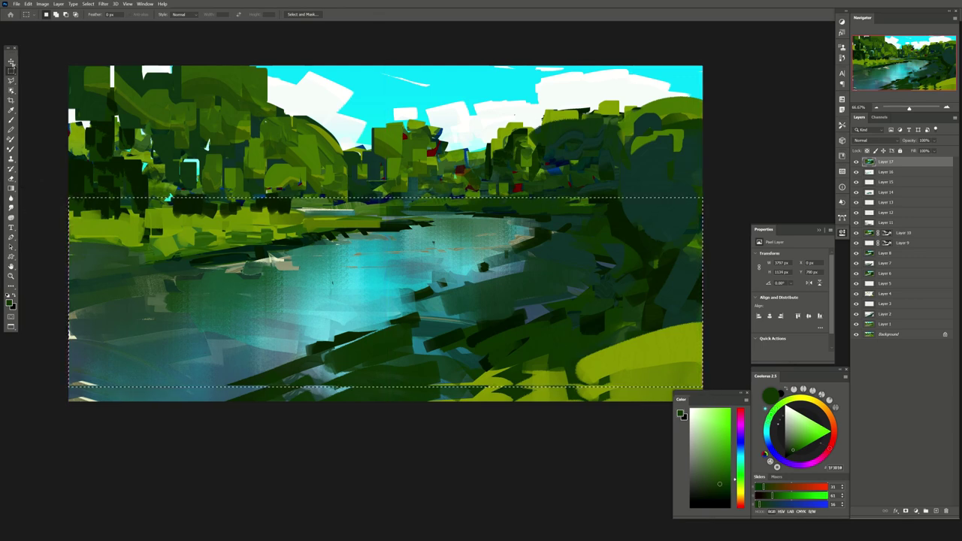
{"action": "left_click", "coordinate": [11, 63]}
{"action": "key", "text": "ctrl+t"}
{"action": "left_click_drag", "start_coordinate": [385, 388], "coordinate": [372, 323]}
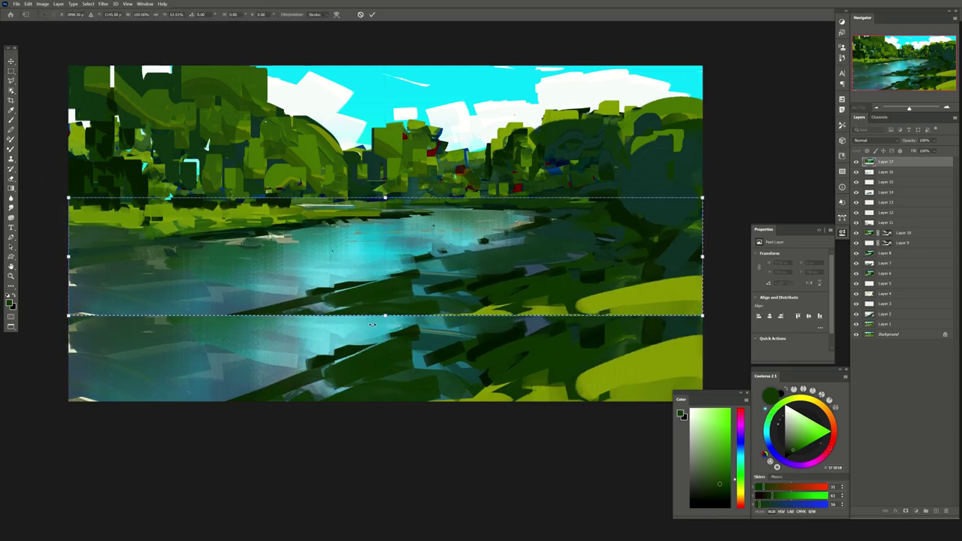
{"action": "left_click_drag", "start_coordinate": [385, 316], "coordinate": [386, 318]}
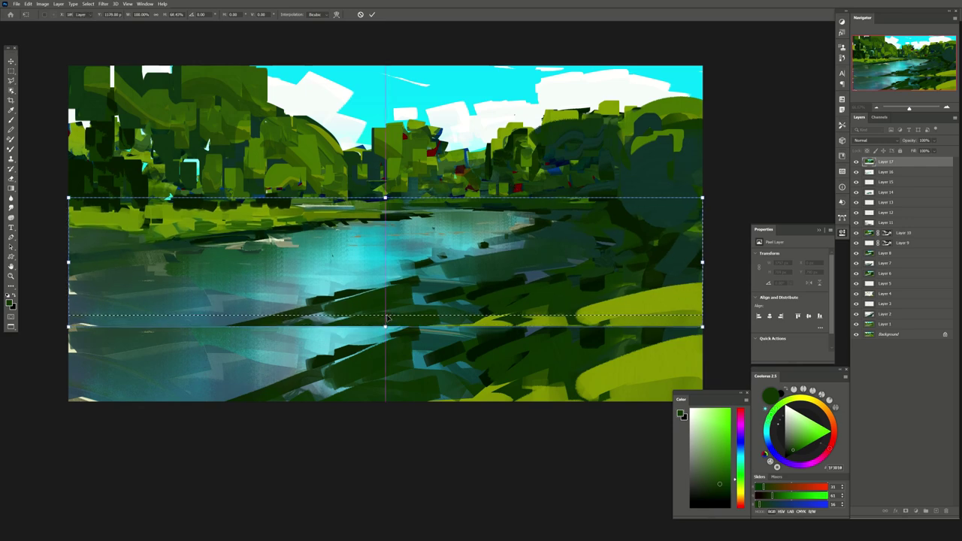
{"action": "key", "text": "Return"}
{"action": "left_click", "coordinate": [935, 512]}
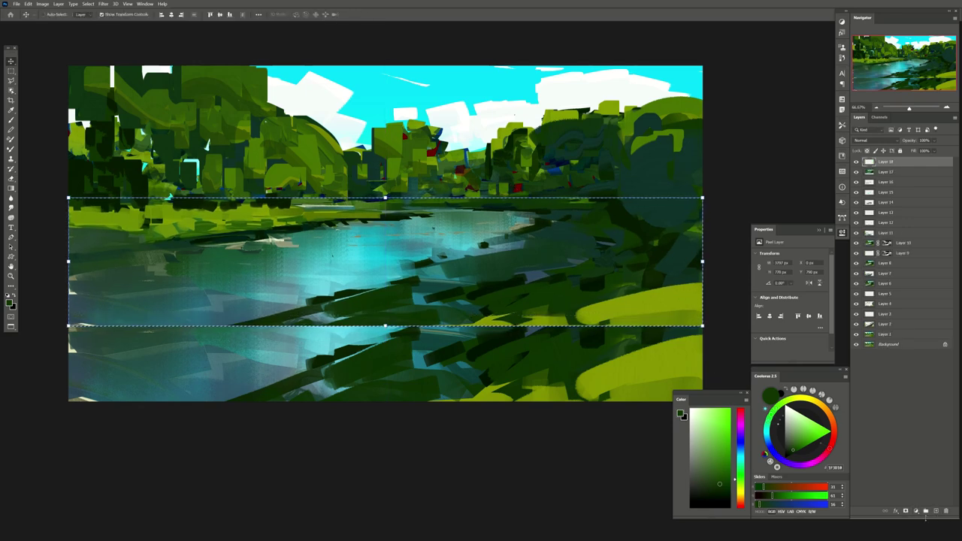
{"action": "key", "text": "ctrl+d"}
Paint yellow-green grass strokes across the lower right on empty Layer 18
{"action": "key", "text": "b"}
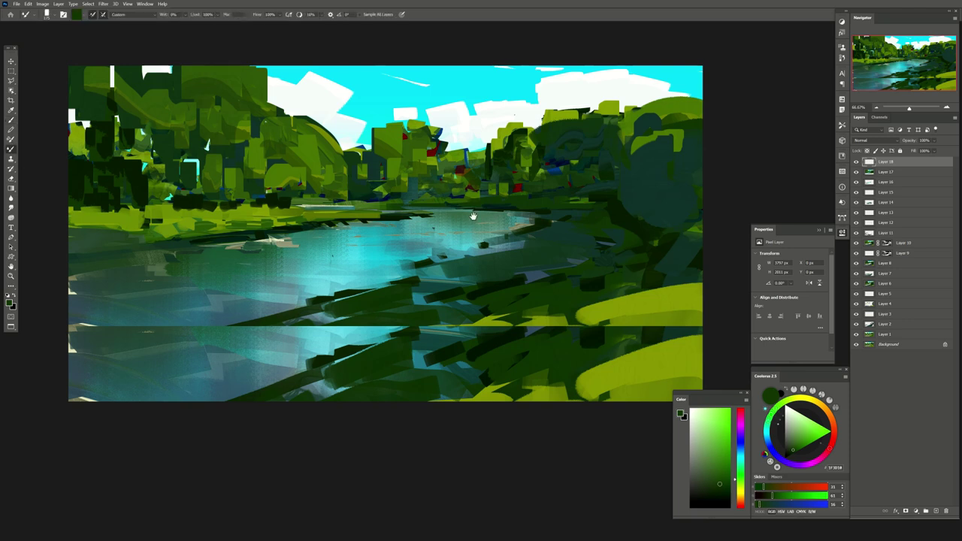
{"action": "left_click_drag", "start_coordinate": [472, 216], "coordinate": [469, 224]}
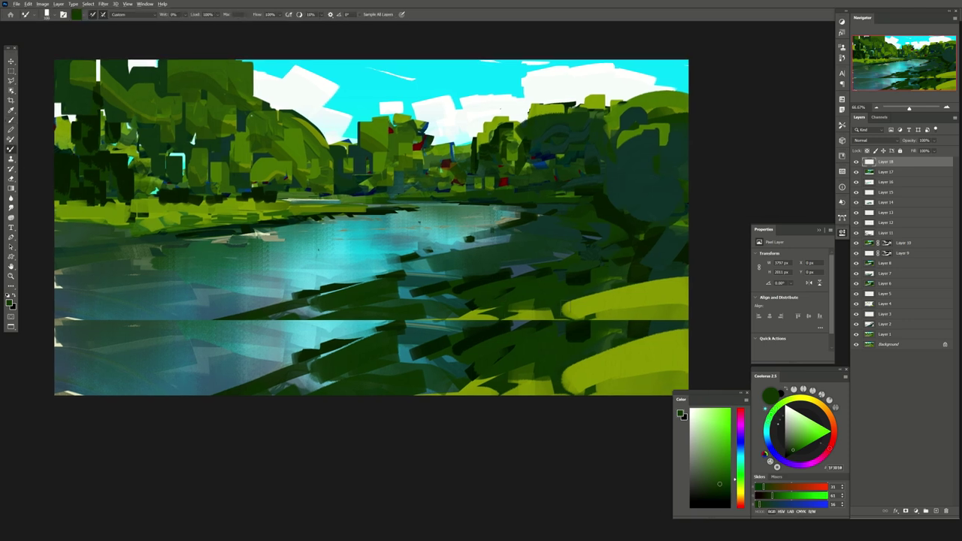
{"action": "key", "text": "alt+comma"}
{"action": "key", "text": "alt+period"}
{"action": "mouse_move", "coordinate": [684, 315]}
{"action": "left_mouse_down"}
{"action": "mouse_move", "coordinate": [460, 372]}
{"action": "mouse_move", "coordinate": [627, 341]}
{"action": "mouse_move", "coordinate": [403, 374]}
{"action": "mouse_move", "coordinate": [451, 331]}
{"action": "mouse_move", "coordinate": [263, 368]}
{"action": "mouse_move", "coordinate": [353, 376]}
{"action": "mouse_move", "coordinate": [341, 310]}
{"action": "left_mouse_up"}
Cover the lower-left foreground with dark green grass strokes
{"action": "left_click", "coordinate": [356, 308], "text": "alt"}
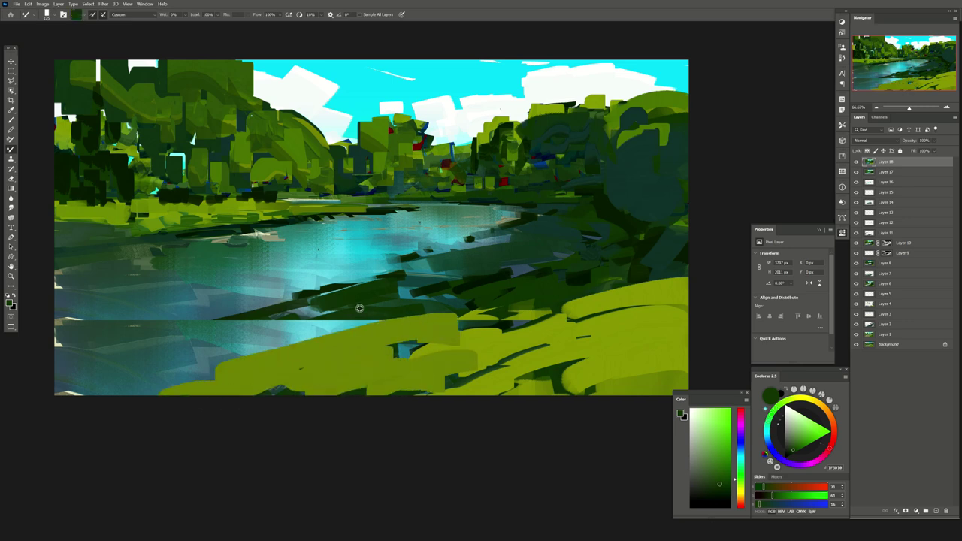
{"action": "left_click_drag", "start_coordinate": [105, 387], "coordinate": [316, 325]}
{"action": "mouse_move", "coordinate": [150, 376]}
{"action": "left_mouse_down"}
{"action": "mouse_move", "coordinate": [224, 353]}
{"action": "mouse_move", "coordinate": [243, 328]}
{"action": "left_mouse_up"}
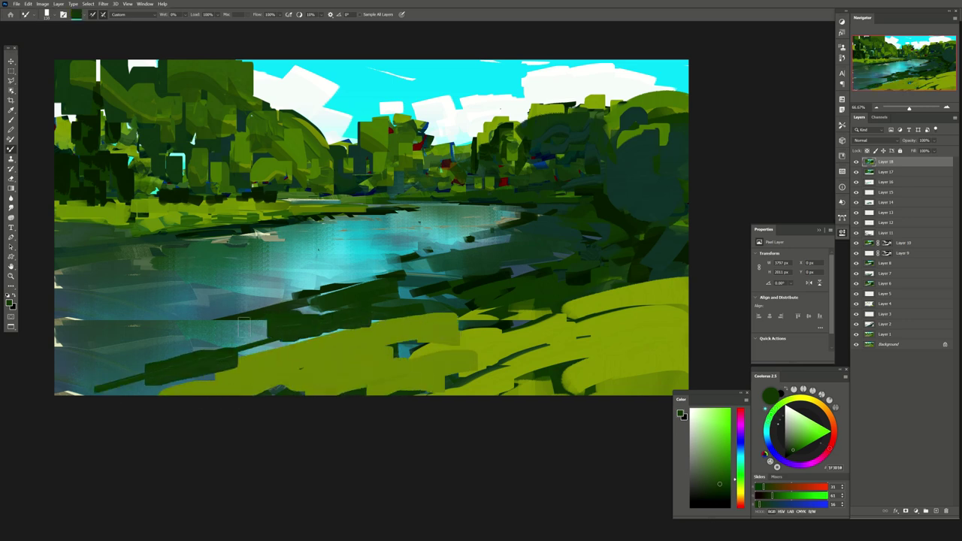
{"action": "left_click_drag", "start_coordinate": [114, 349], "coordinate": [240, 319]}
{"action": "left_click_drag", "start_coordinate": [60, 372], "coordinate": [241, 330]}
{"action": "left_click_drag", "start_coordinate": [113, 339], "coordinate": [271, 334]}
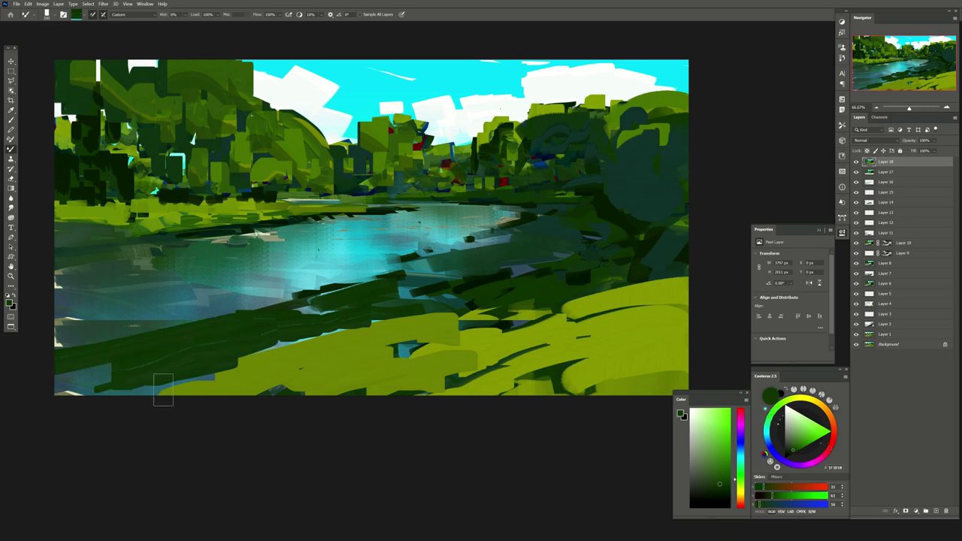
{"action": "mouse_move", "coordinate": [160, 388]}
{"action": "left_mouse_down"}
{"action": "mouse_move", "coordinate": [250, 335]}
{"action": "mouse_move", "coordinate": [68, 372]}
{"action": "mouse_move", "coordinate": [305, 327]}
{"action": "left_mouse_up"}
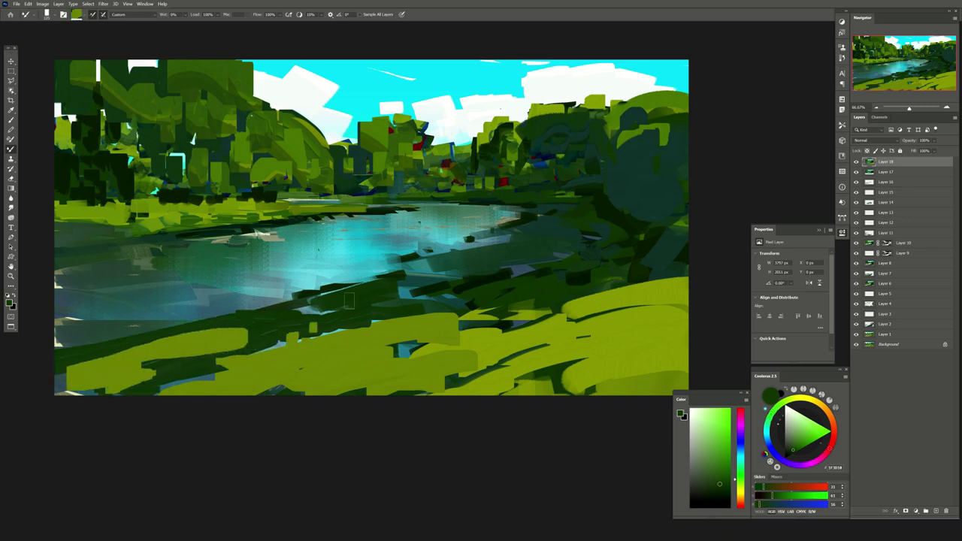
Darken a middle-distance tree block and the treeline, then flip the view horizontally
{"action": "left_click_drag", "start_coordinate": [233, 271], "coordinate": [281, 295]}
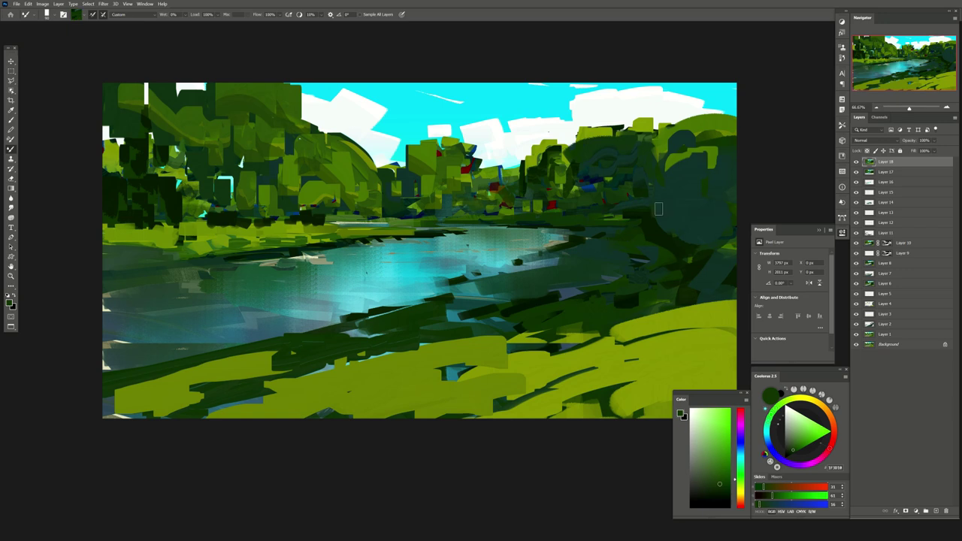
{"action": "left_click_drag", "start_coordinate": [549, 249], "coordinate": [543, 269]}
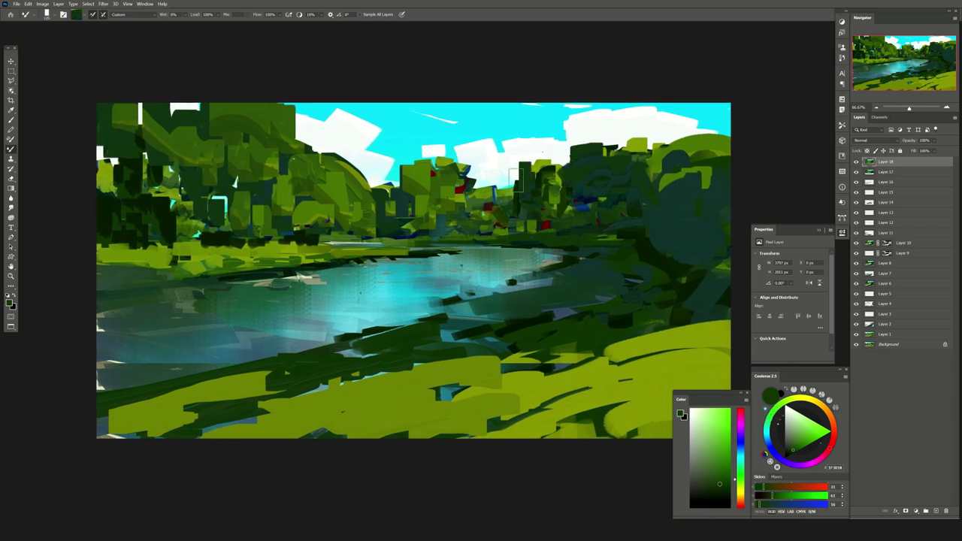
{"action": "left_click_drag", "start_coordinate": [422, 193], "coordinate": [438, 222]}
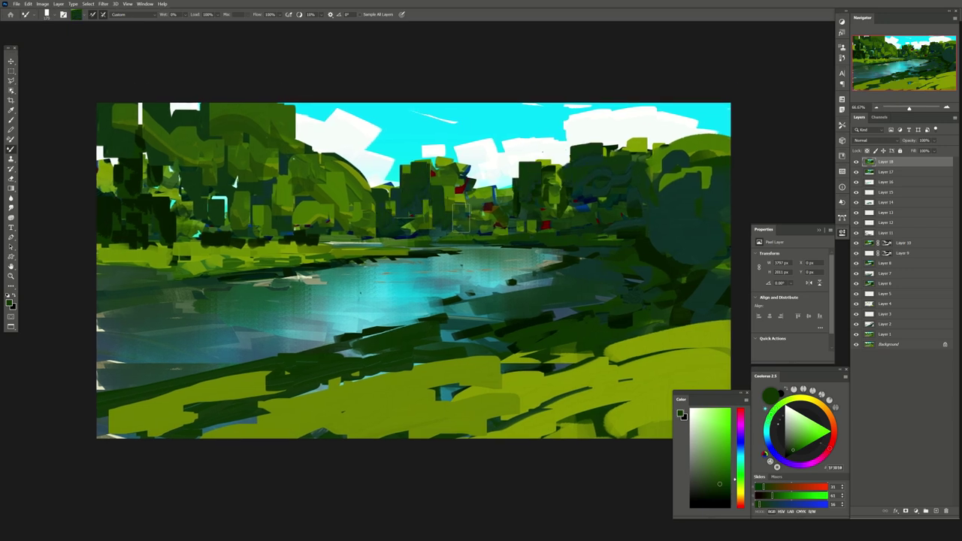
{"action": "left_click_drag", "start_coordinate": [515, 227], "coordinate": [410, 226]}
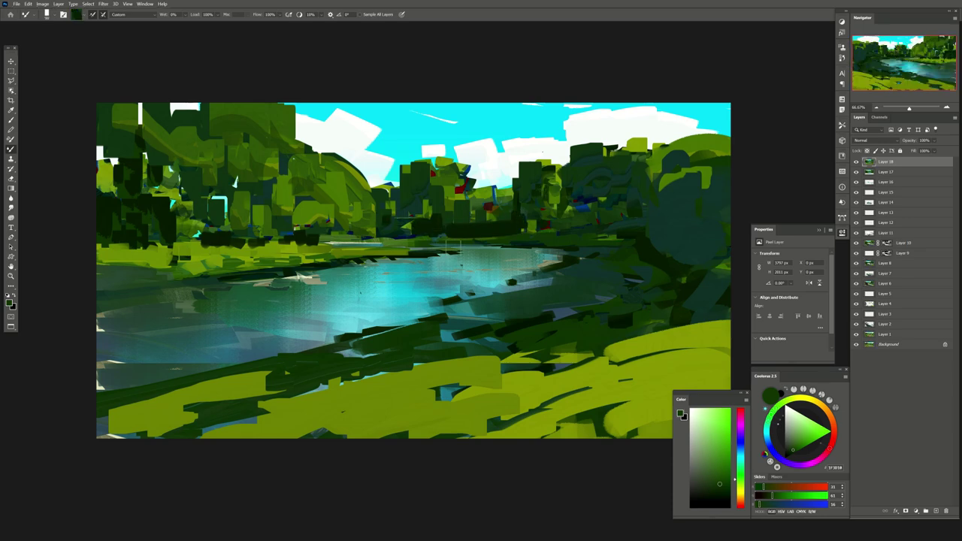
{"action": "key", "text": "h"}
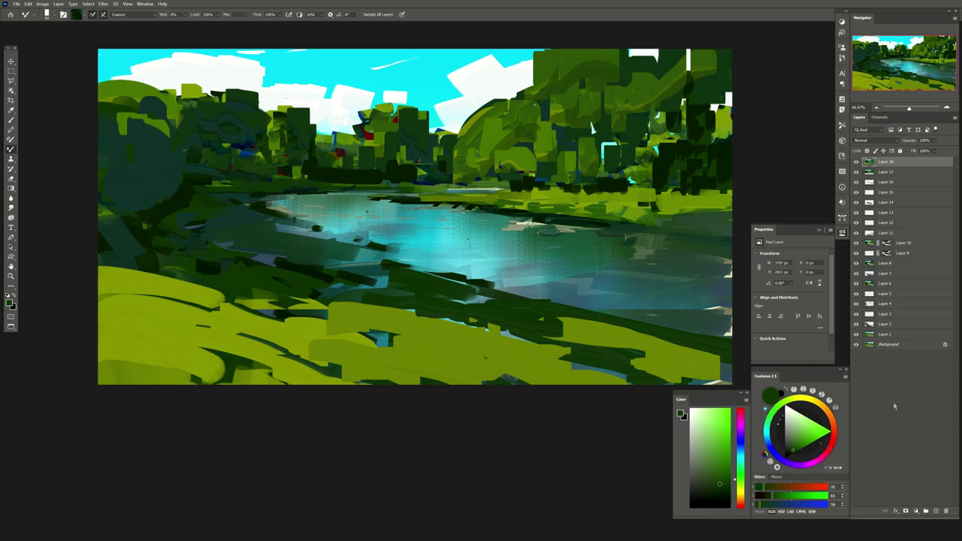
Select the yellow-green grass with Color Range and add a new layer above
{"action": "left_click", "coordinate": [82, 3]}
{"action": "left_click", "coordinate": [106, 73]}
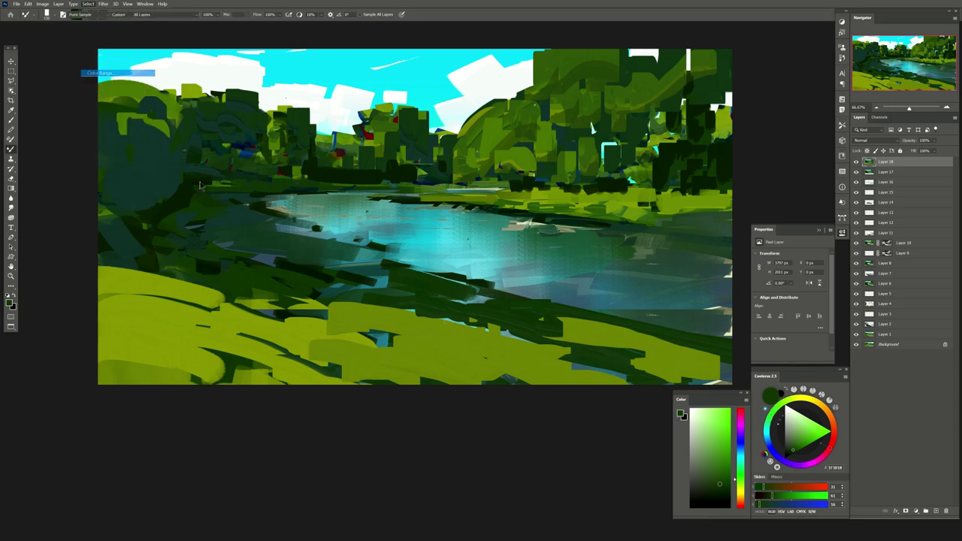
{"action": "left_click", "coordinate": [511, 341]}
{"action": "key", "text": "Return"}
{"action": "left_click", "coordinate": [937, 512]}
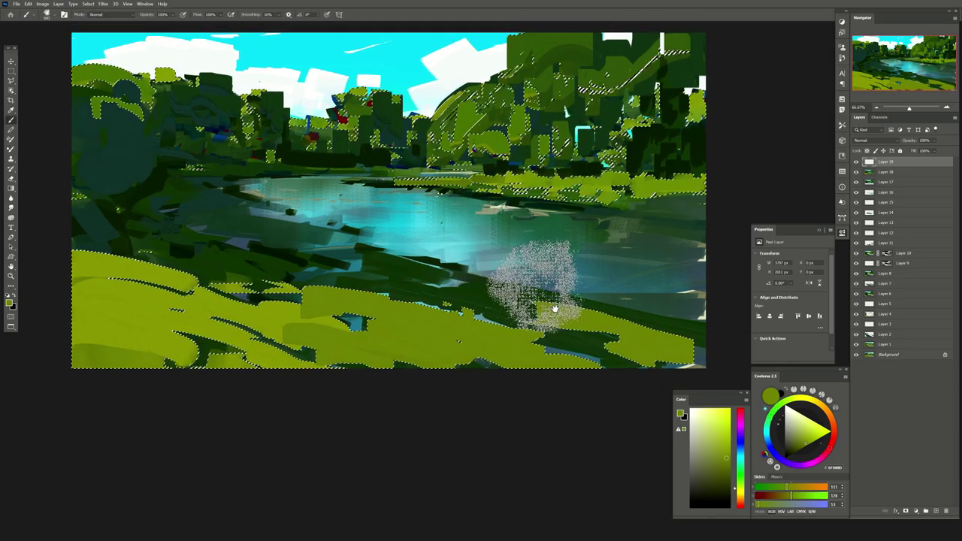
Shade the selected lower-left grass with dark green, then deselect
{"action": "left_click", "coordinate": [554, 308], "text": "alt"}
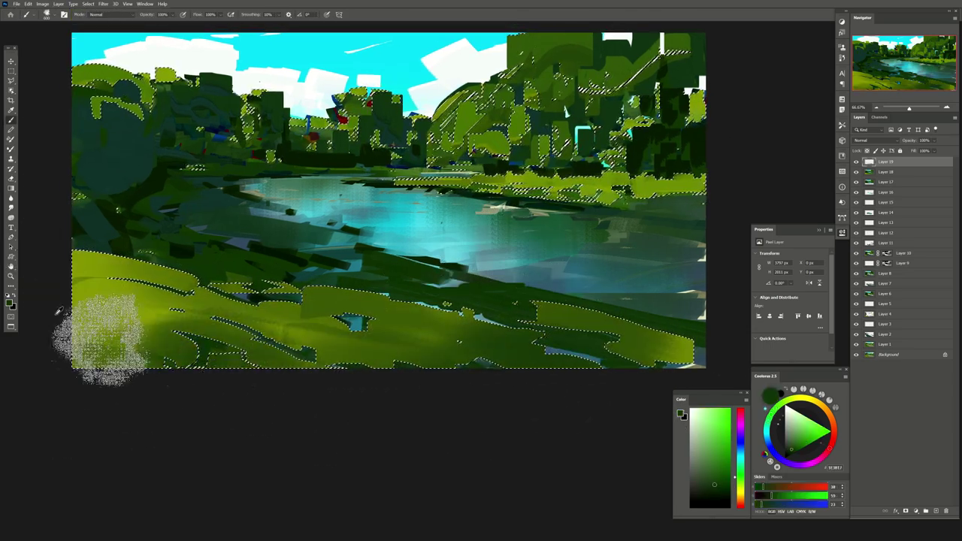
{"action": "mouse_move", "coordinate": [107, 333]}
{"action": "left_mouse_down"}
{"action": "mouse_move", "coordinate": [151, 257]}
{"action": "mouse_move", "coordinate": [146, 248]}
{"action": "mouse_move", "coordinate": [331, 270]}
{"action": "left_mouse_up"}
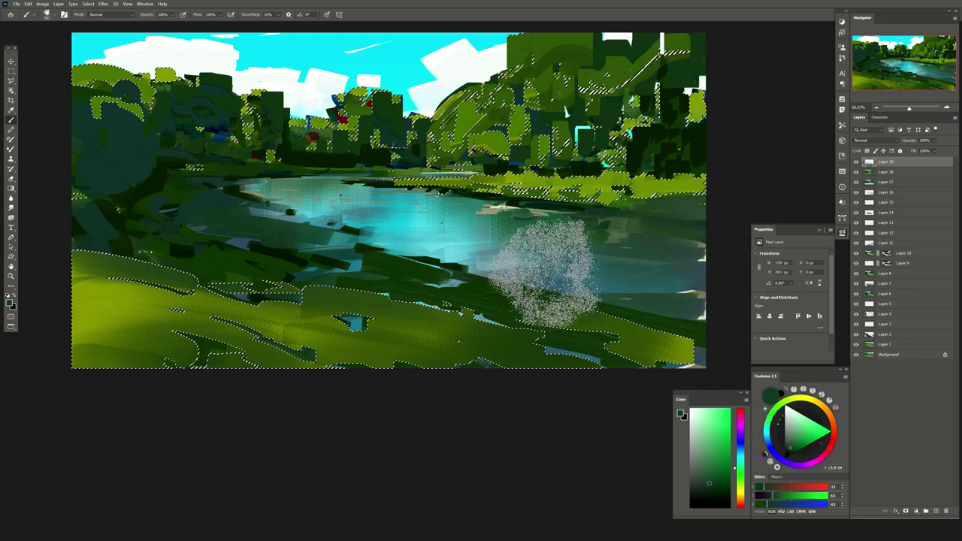
{"action": "left_click_drag", "start_coordinate": [537, 287], "coordinate": [519, 256]}
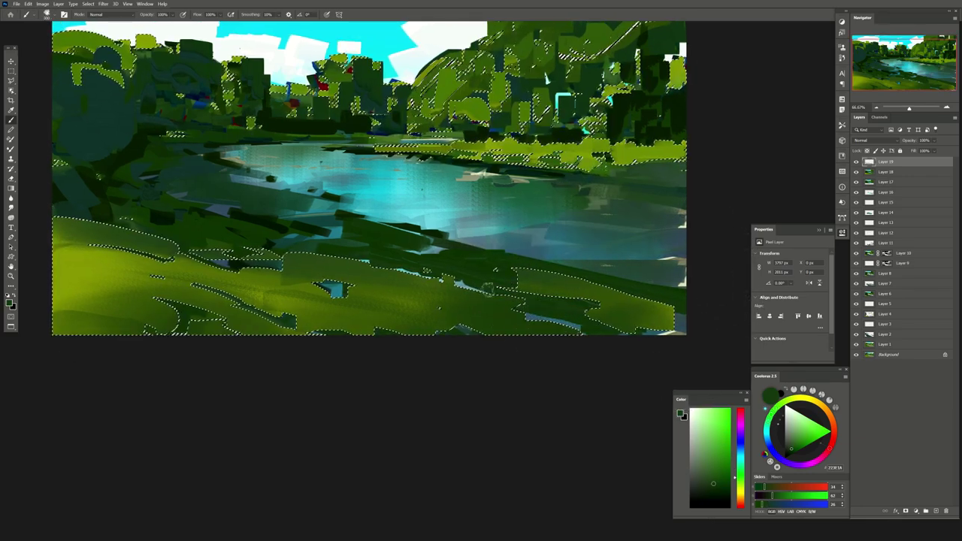
{"action": "left_click", "coordinate": [443, 315], "text": "alt"}
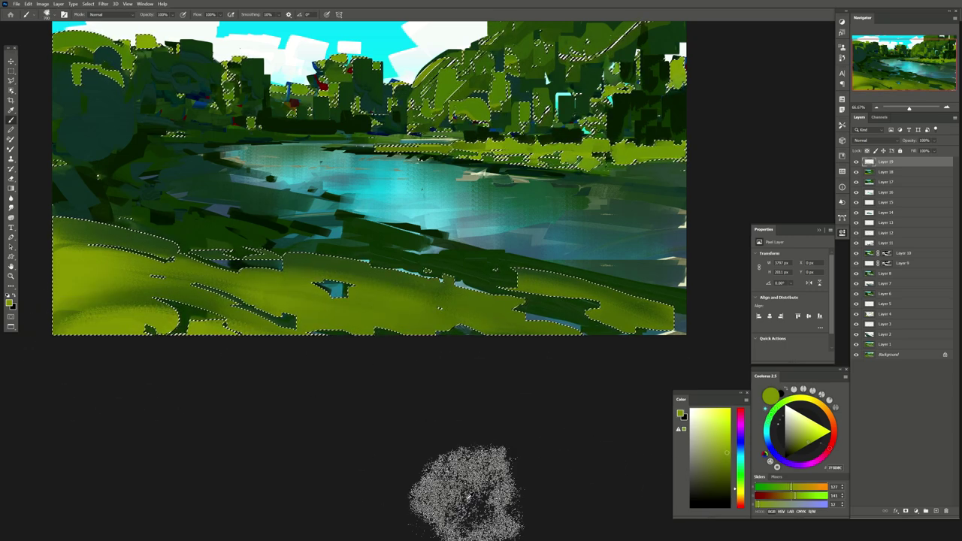
{"action": "key", "text": "ctrl+d"}
Add an empty Layer 20 at the top of the stack
{"action": "left_click_drag", "start_coordinate": [429, 204], "coordinate": [442, 254]}
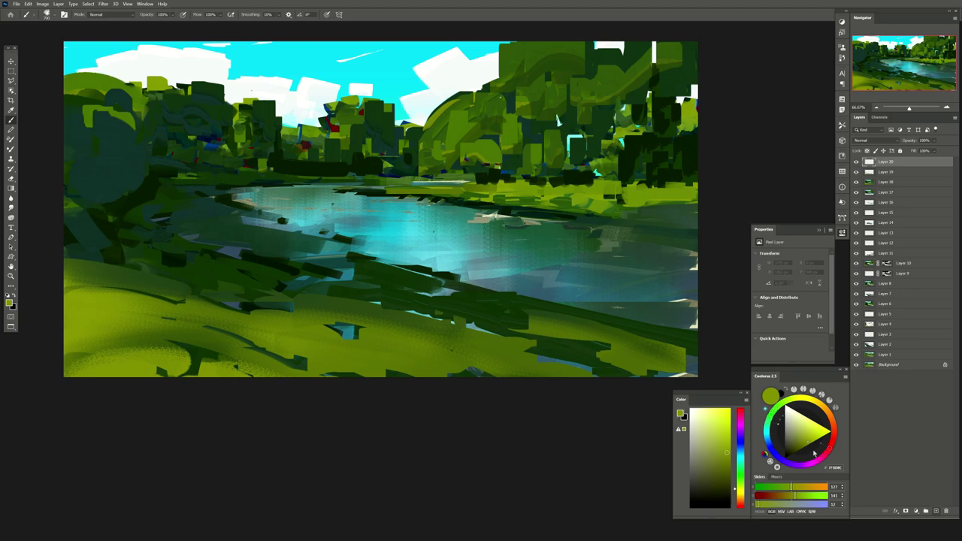
{"action": "key", "text": "ctrl+shift+n"}
{"action": "key", "text": "Return"}
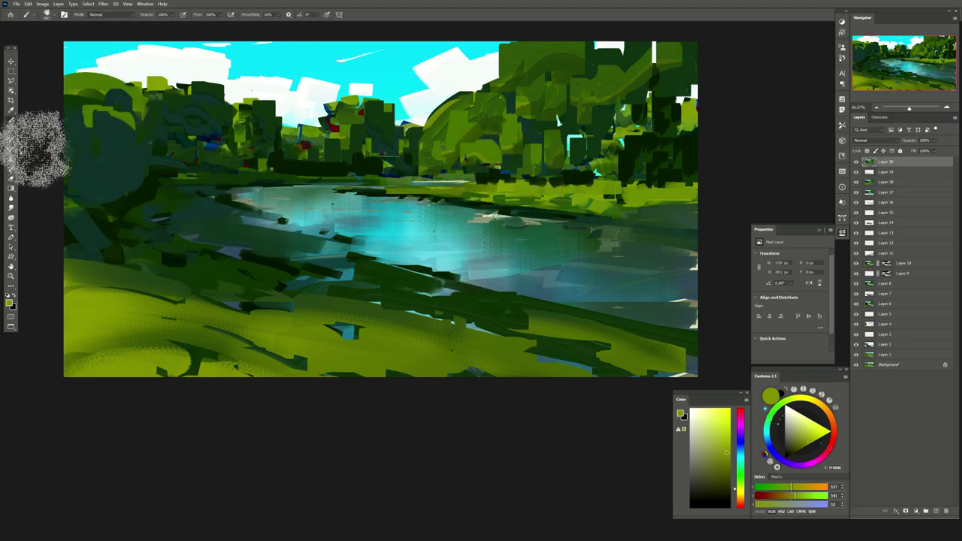
{"action": "key", "text": "shift+b"}
Paint tall dark green conifers inside a rectangular marquee over the upper-right trees
{"action": "left_click_drag", "start_coordinate": [238, 88], "coordinate": [251, 102]}
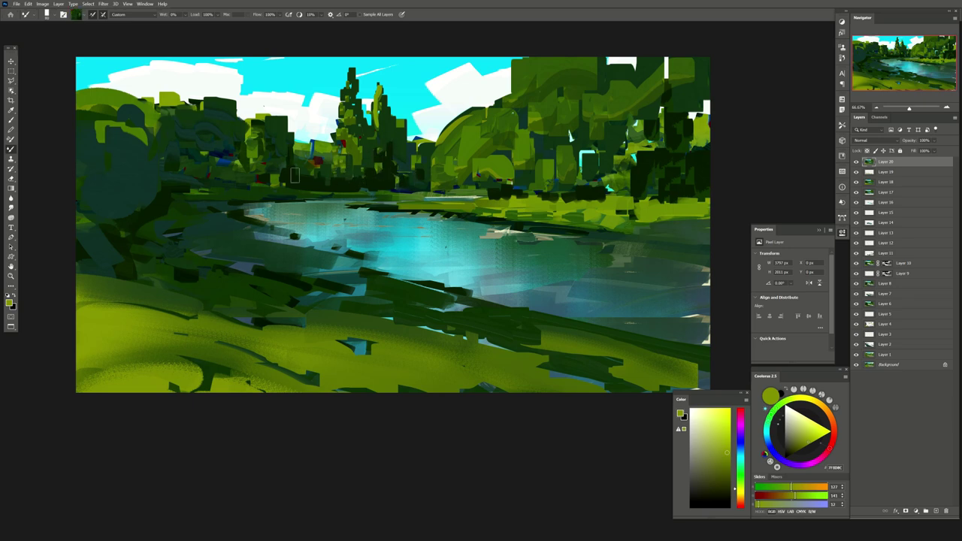
{"action": "left_click_drag", "start_coordinate": [294, 175], "coordinate": [341, 215]}
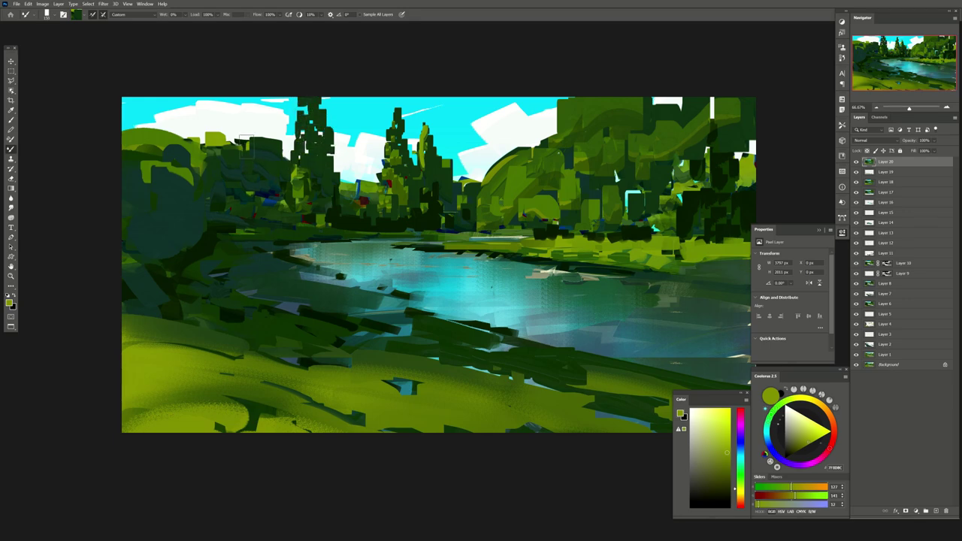
{"action": "left_click_drag", "start_coordinate": [249, 129], "coordinate": [232, 119]}
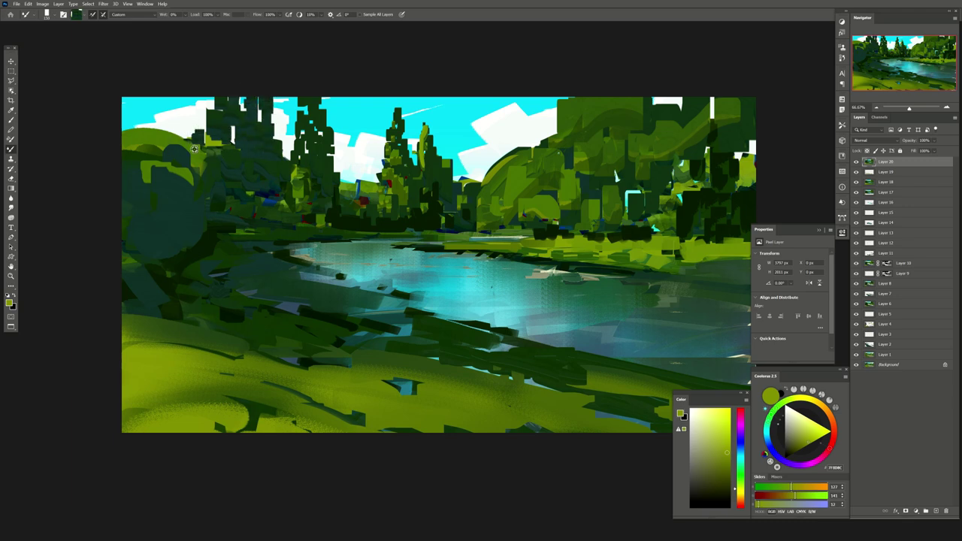
{"action": "left_click_drag", "start_coordinate": [283, 89], "coordinate": [205, 111]}
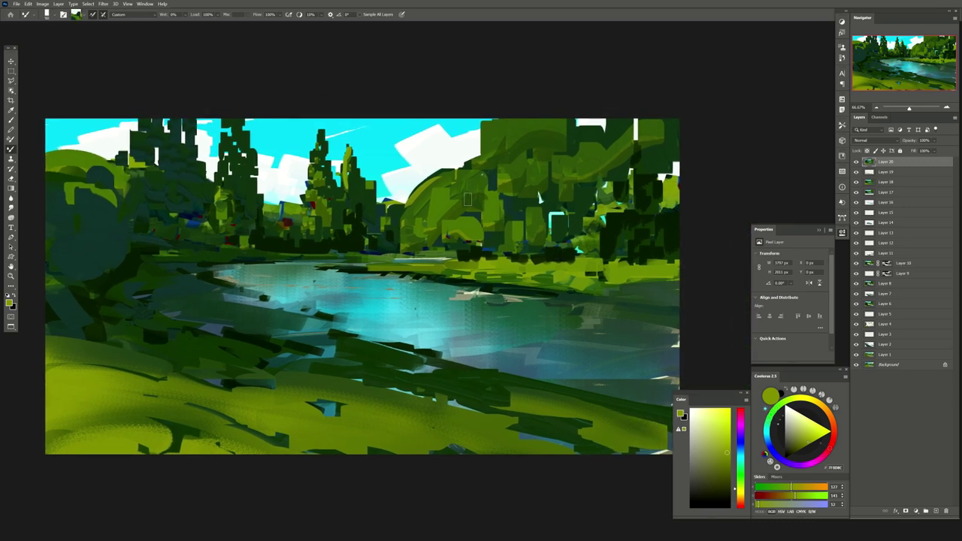
{"action": "key", "text": "m"}
{"action": "left_click_drag", "start_coordinate": [368, 118], "coordinate": [742, 261]}
{"action": "key", "text": "b"}
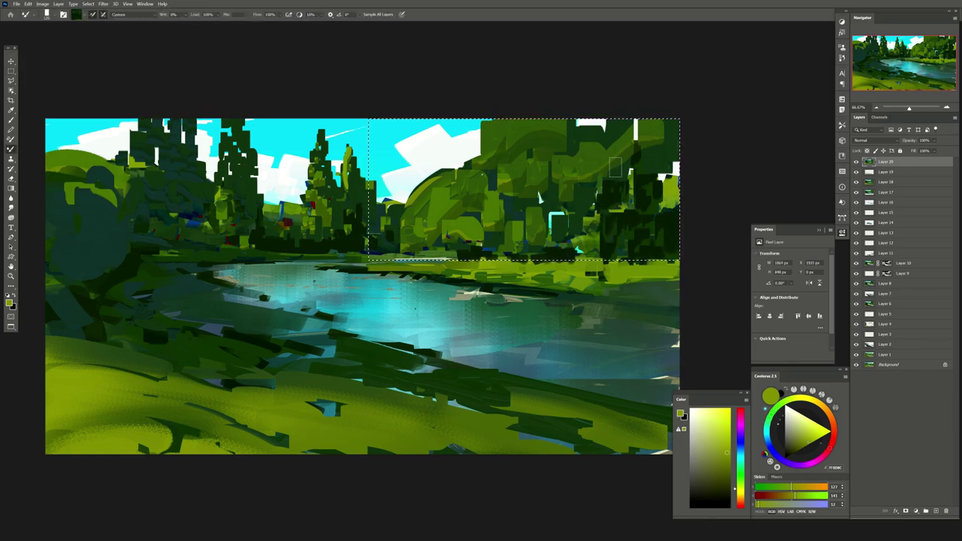
{"action": "mouse_move", "coordinate": [624, 180]}
{"action": "left_mouse_down"}
{"action": "mouse_move", "coordinate": [625, 147]}
{"action": "mouse_move", "coordinate": [594, 226]}
{"action": "mouse_move", "coordinate": [541, 222]}
{"action": "mouse_move", "coordinate": [559, 229]}
{"action": "mouse_move", "coordinate": [518, 234]}
{"action": "left_mouse_up"}
{"action": "mouse_move", "coordinate": [534, 200]}
{"action": "left_mouse_down"}
{"action": "mouse_move", "coordinate": [535, 128]}
{"action": "mouse_move", "coordinate": [520, 248]}
{"action": "mouse_move", "coordinate": [487, 195]}
{"action": "mouse_move", "coordinate": [489, 221]}
{"action": "left_mouse_up"}
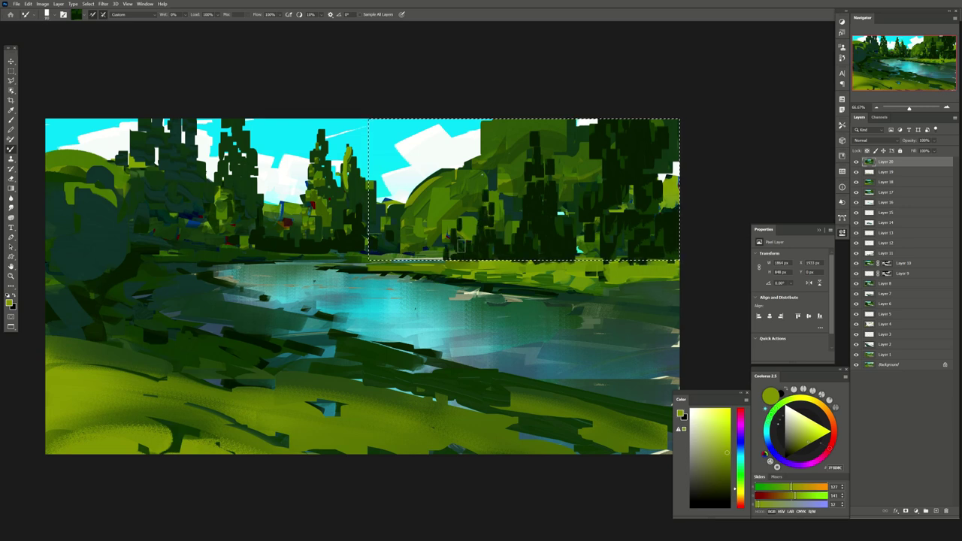
Select the darkest greens via Color Range, add Layer 21, and choose a new brush tip
{"action": "left_click", "coordinate": [103, 4]}
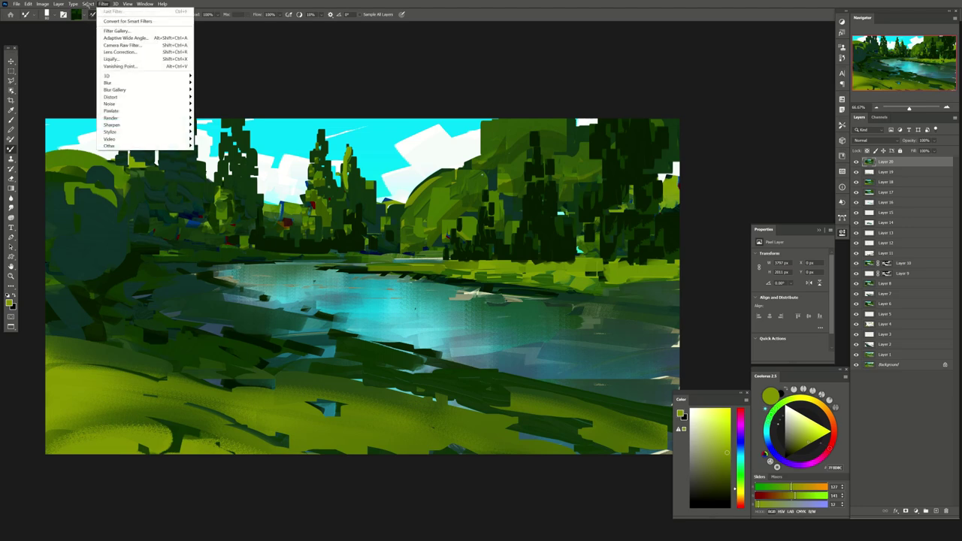
{"action": "left_click", "coordinate": [106, 75]}
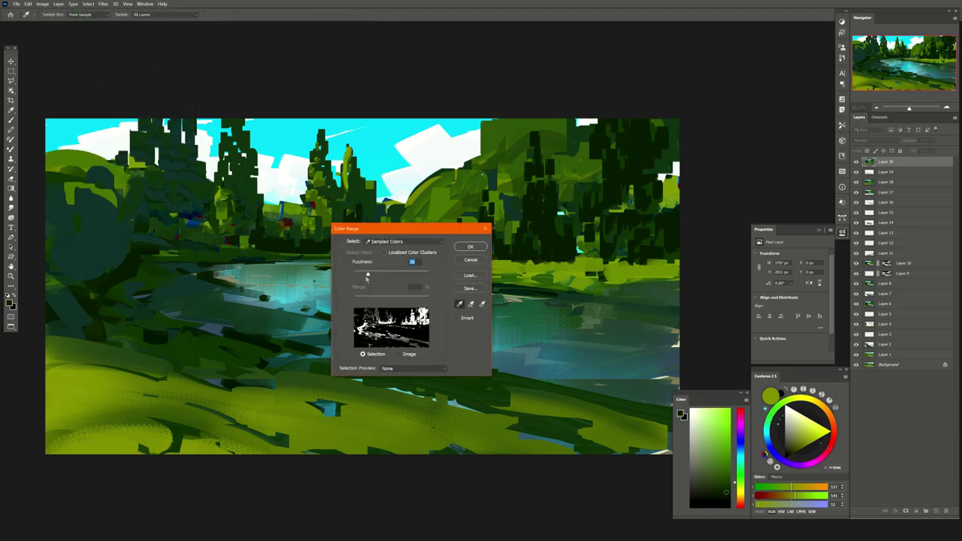
{"action": "left_click", "coordinate": [470, 247]}
{"action": "left_click", "coordinate": [936, 511]}
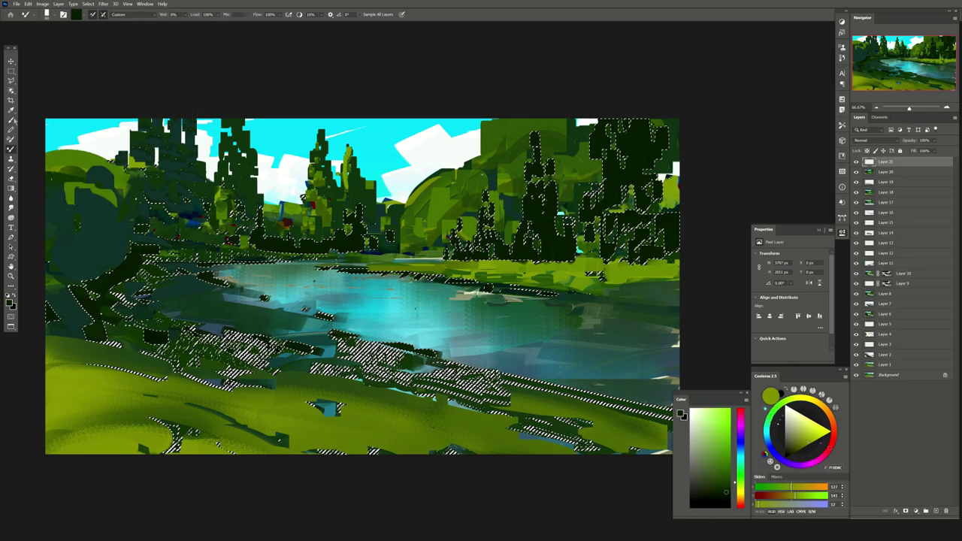
{"action": "key", "text": "b"}
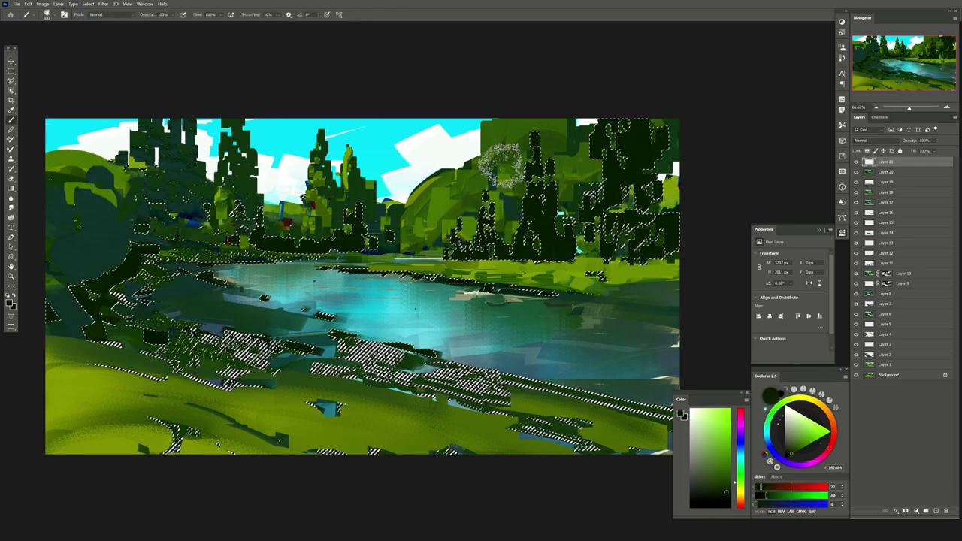
{"action": "right_click", "coordinate": [35, 30]}
{"action": "double_click", "coordinate": [110, 282]}
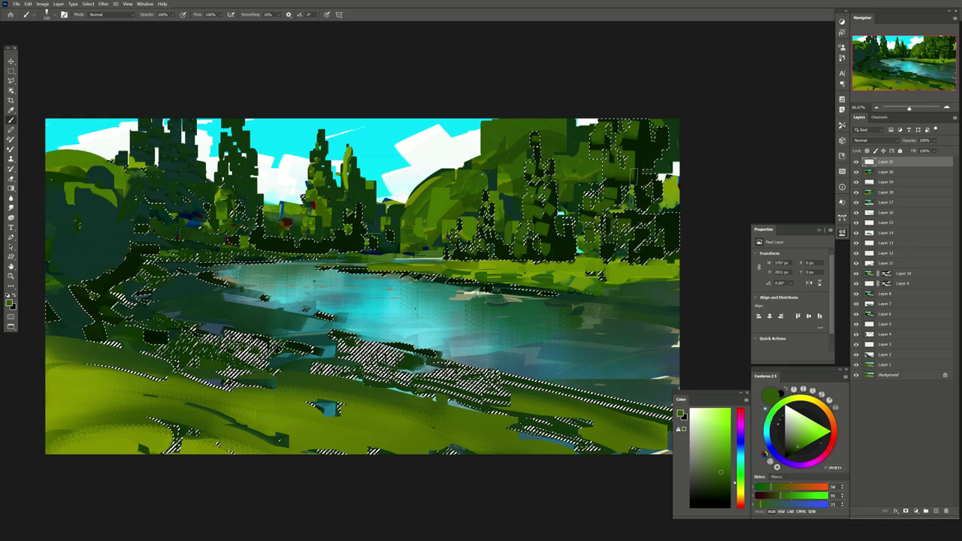
Deselect, set Layer 21 to 70% opacity, and add empty Layer 22
{"action": "key", "text": "ctrl+d"}
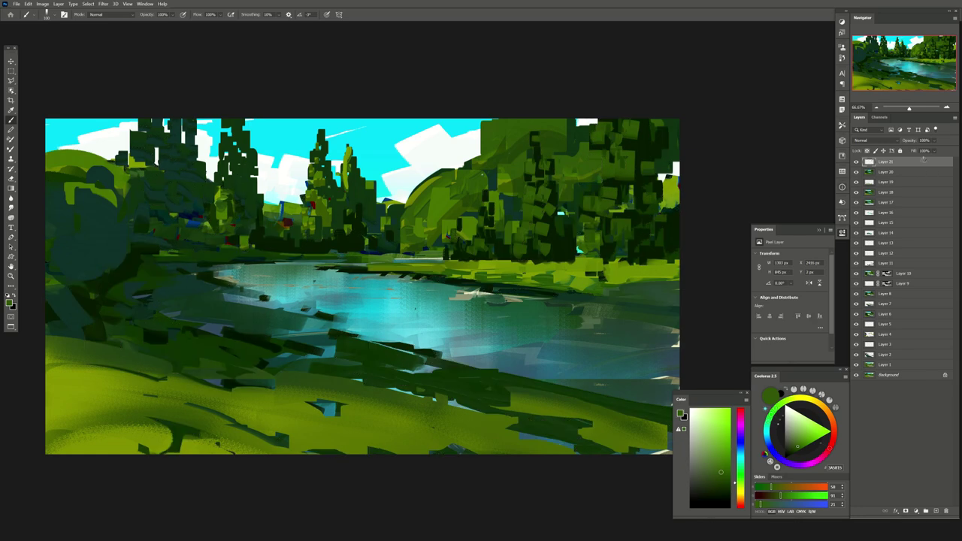
{"action": "left_click", "coordinate": [939, 151]}
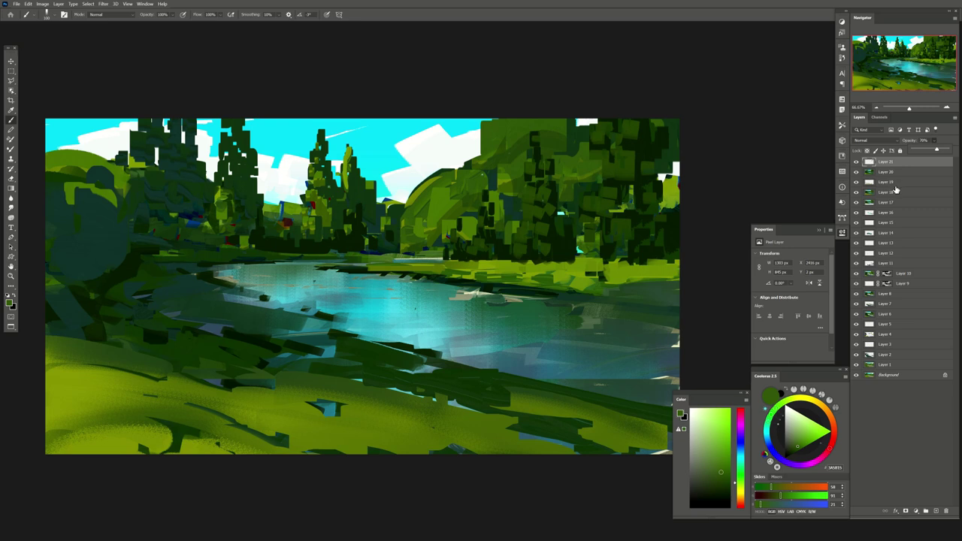
{"action": "left_click", "coordinate": [935, 511]}
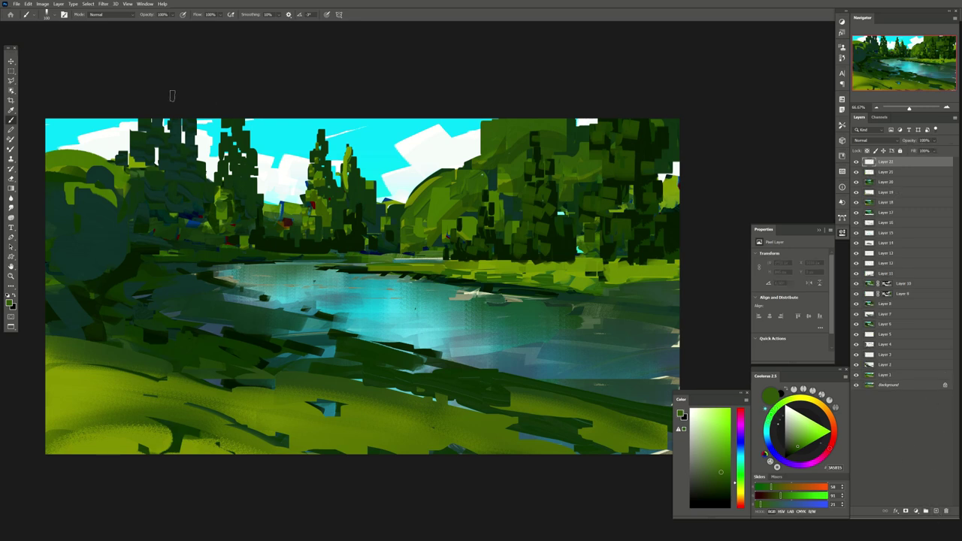
Paint hazy light-blue mountain shapes over the right hill on Layer 22
{"action": "left_click", "coordinate": [88, 3]}
{"action": "left_click", "coordinate": [113, 73]}
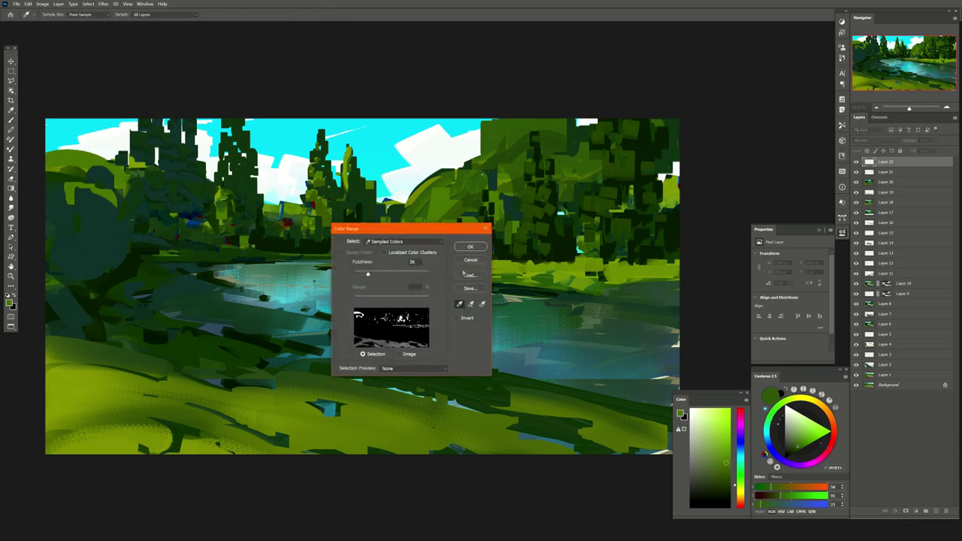
{"action": "left_click", "coordinate": [470, 260]}
{"action": "left_click", "coordinate": [46, 13]}
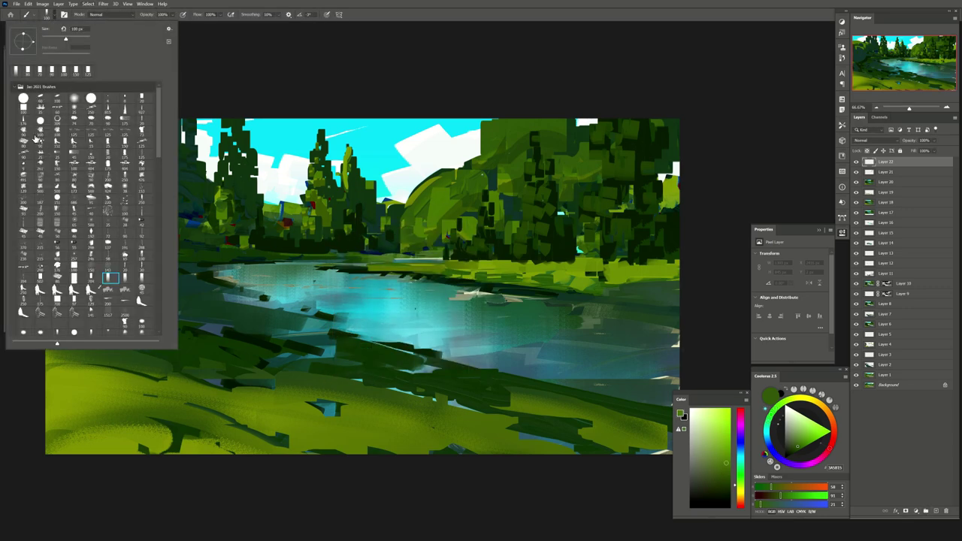
{"action": "double_click", "coordinate": [44, 128]}
{"action": "left_click", "coordinate": [740, 451]}
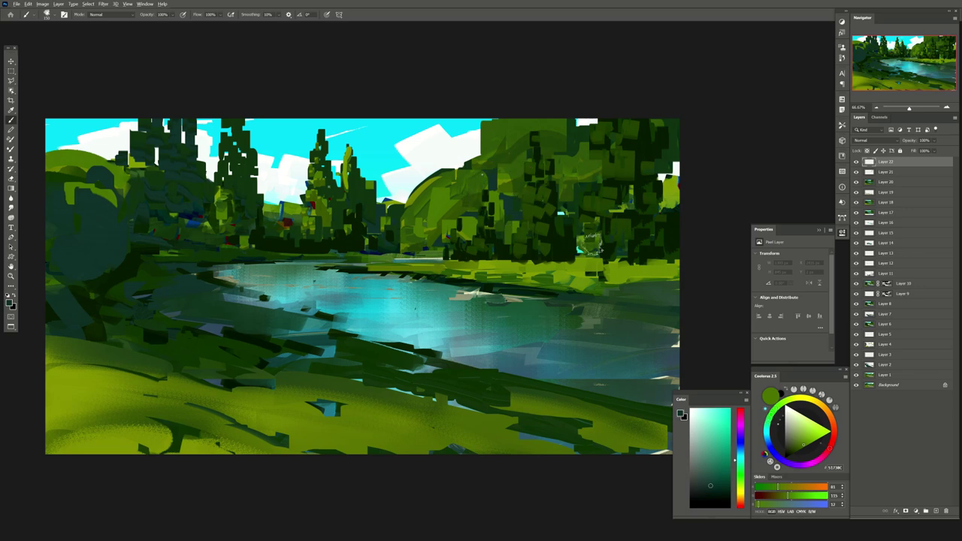
{"action": "left_click_drag", "start_coordinate": [712, 487], "coordinate": [720, 443]}
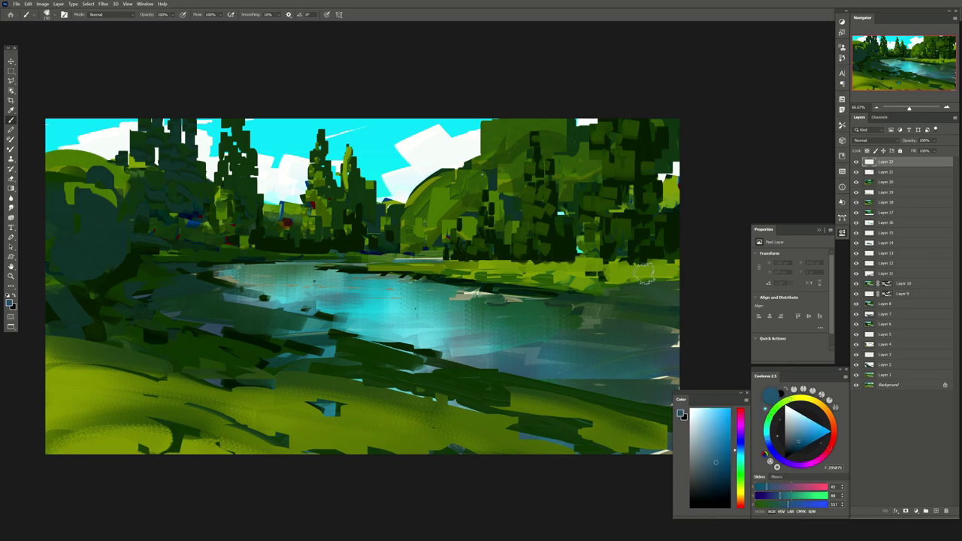
{"action": "mouse_move", "coordinate": [417, 188]}
{"action": "left_mouse_down"}
{"action": "mouse_move", "coordinate": [393, 182]}
{"action": "mouse_move", "coordinate": [466, 218]}
{"action": "left_mouse_up"}
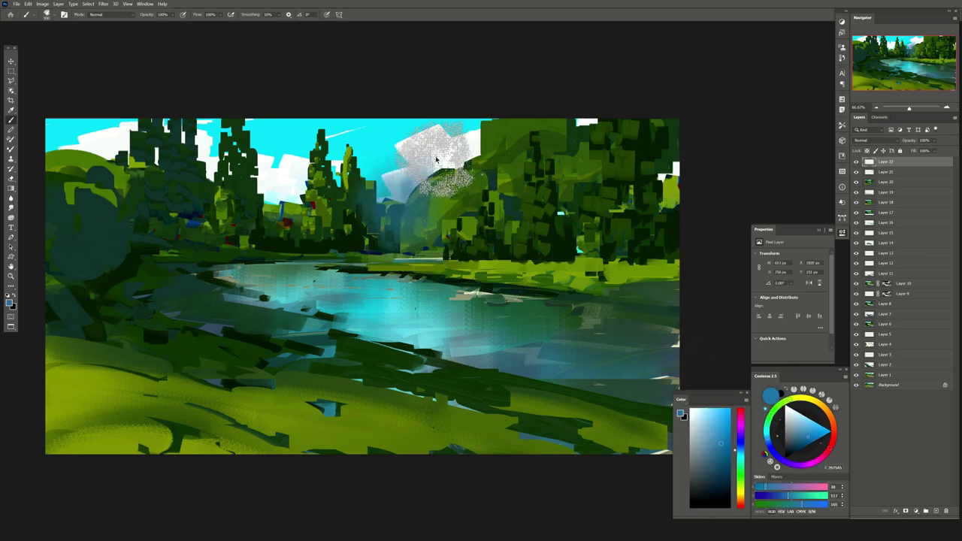
{"action": "left_click_drag", "start_coordinate": [451, 165], "coordinate": [511, 226]}
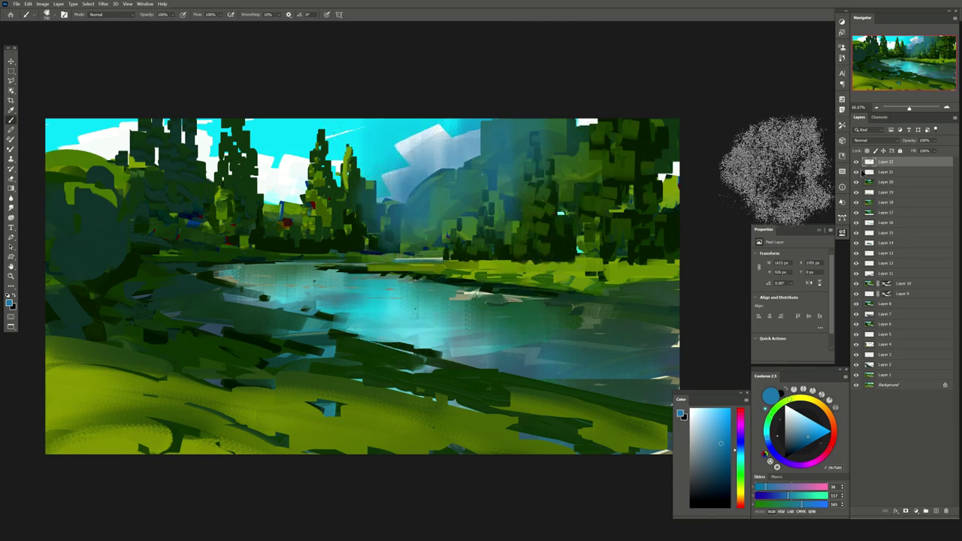
Blend the mountains with Blend If at 62% opacity, mirror the view, and add a mask
{"action": "left_click", "coordinate": [875, 140]}
{"action": "left_click", "coordinate": [876, 198]}
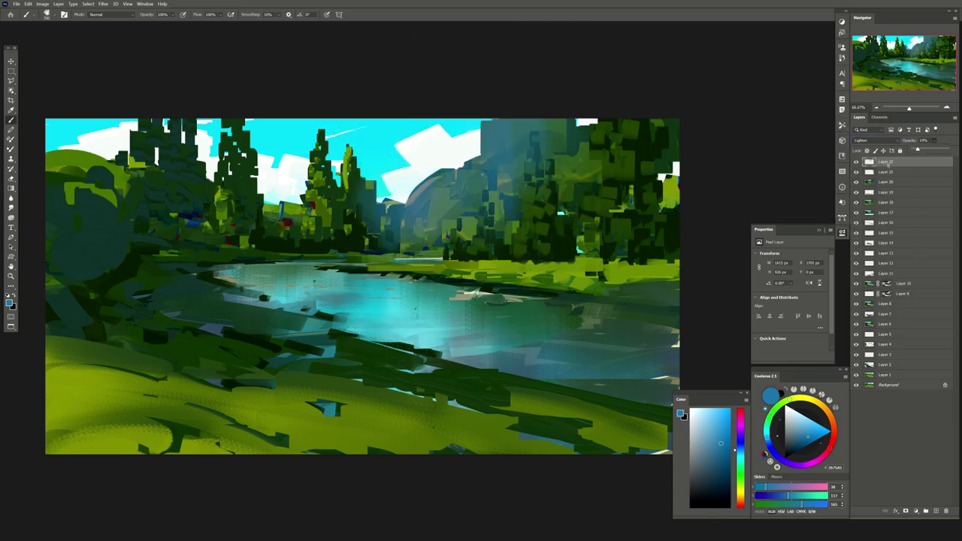
{"action": "left_click", "coordinate": [875, 140]}
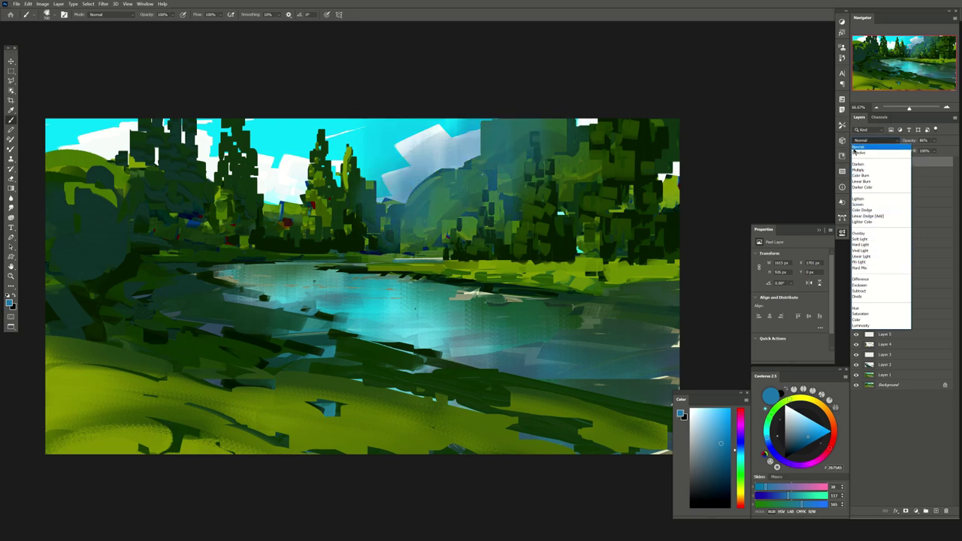
{"action": "left_click", "coordinate": [857, 148]}
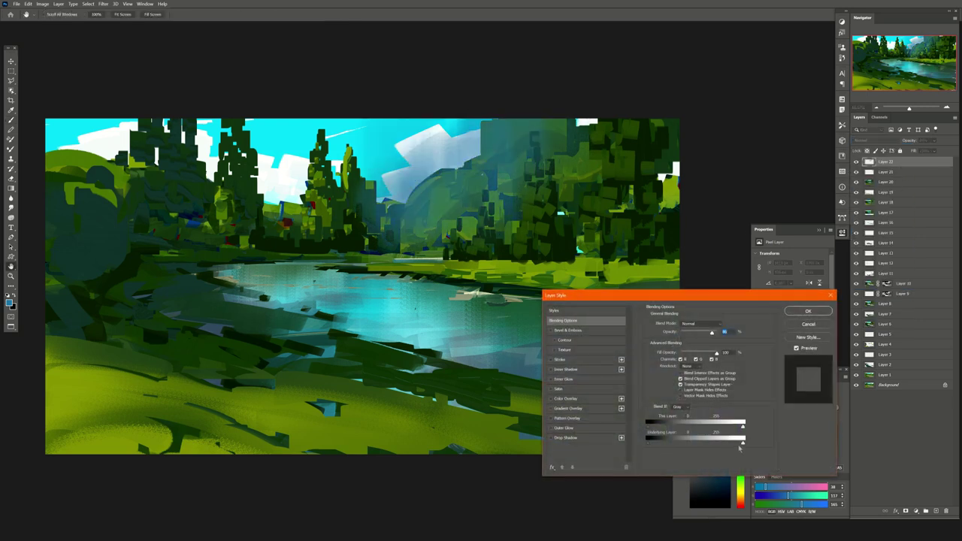
{"action": "left_click_drag", "start_coordinate": [740, 446], "coordinate": [693, 447]}
{"action": "left_click", "coordinate": [808, 311]}
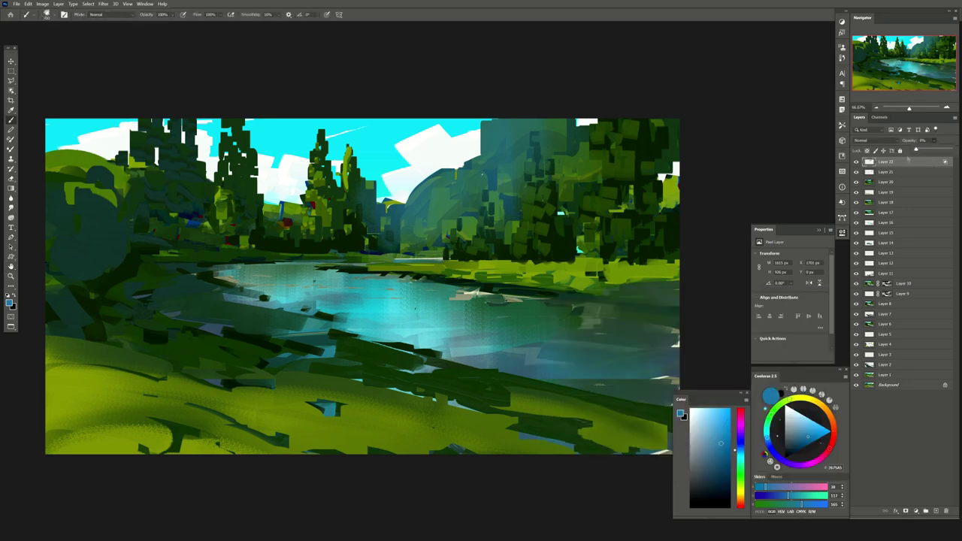
{"action": "left_click_drag", "start_coordinate": [915, 151], "coordinate": [937, 153]}
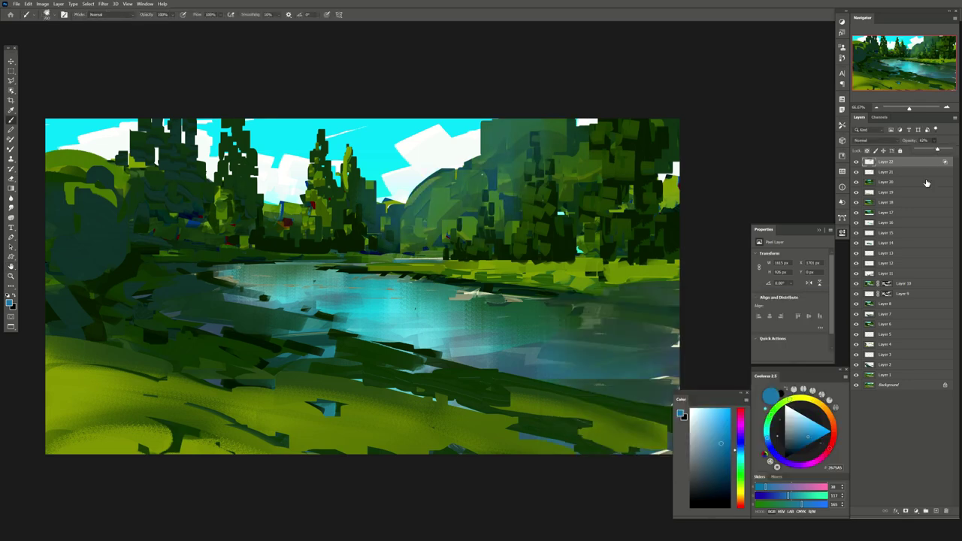
{"action": "key", "text": "h"}
{"action": "left_click", "coordinate": [906, 511]}
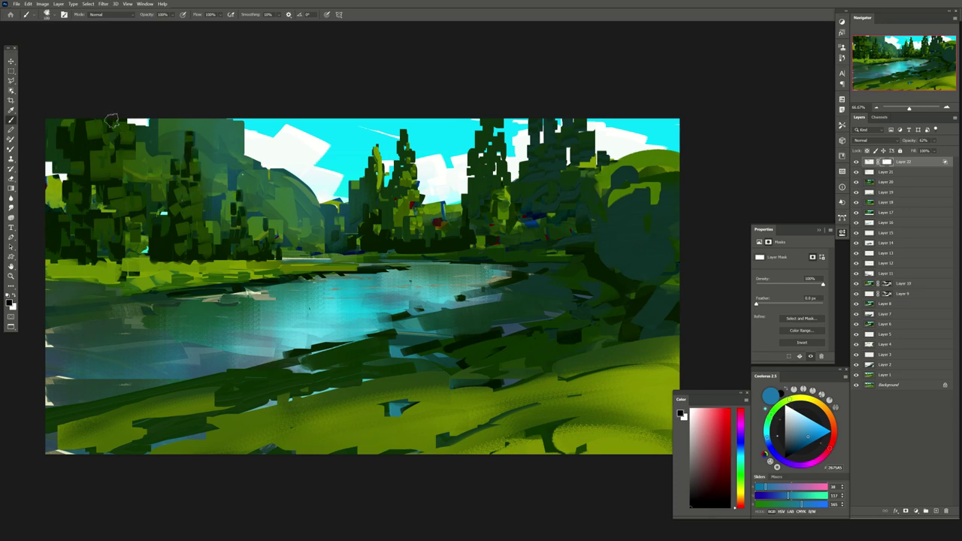
Add a new layer and select the painting's greens with Color Range
{"action": "left_click", "coordinate": [932, 513]}
{"action": "left_click", "coordinate": [88, 4]}
{"action": "left_click", "coordinate": [105, 73]}
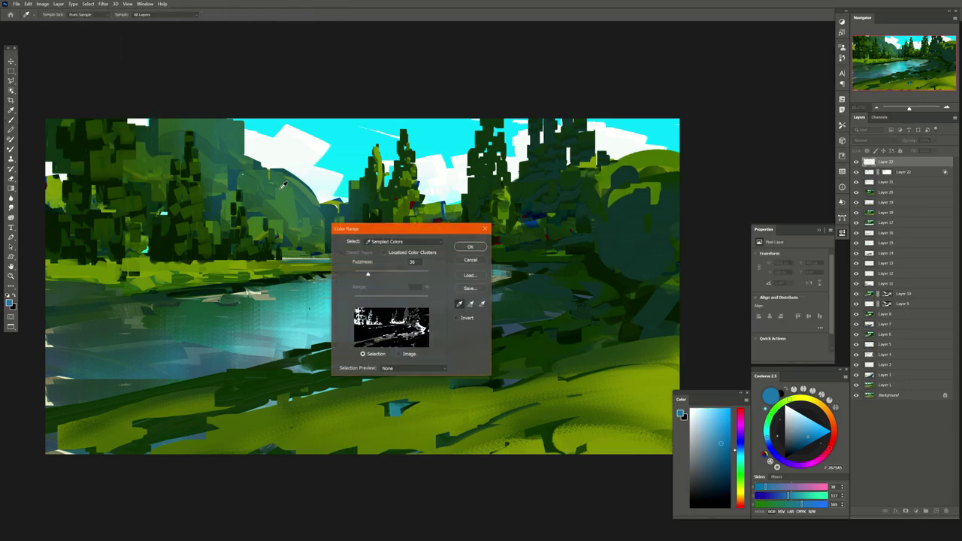
{"action": "left_click", "coordinate": [285, 192]}
{"action": "key", "text": "Return"}
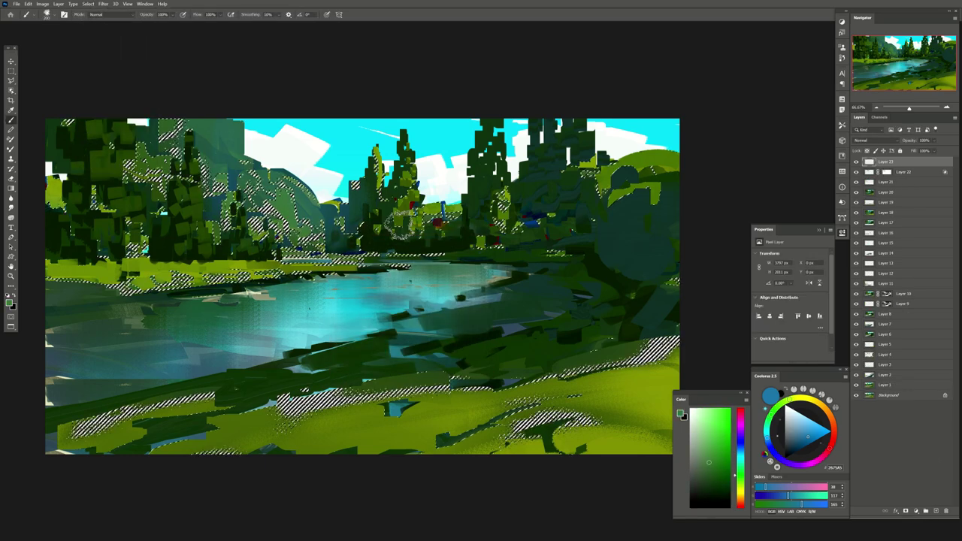
Paint a lightened teal into the selected greens, deselect, and add empty Layer 24
{"action": "left_click", "coordinate": [327, 204], "text": "alt"}
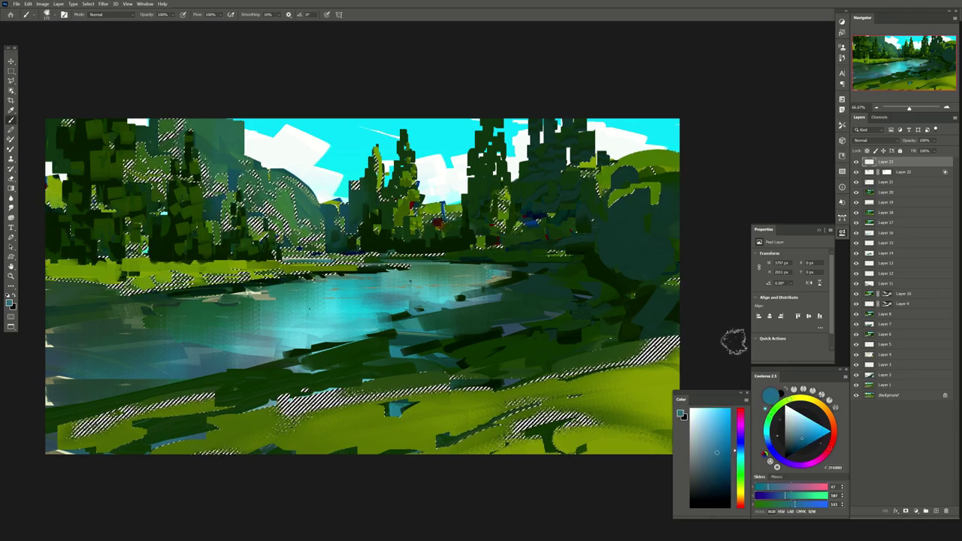
{"action": "left_click", "coordinate": [716, 452]}
{"action": "left_click_drag", "start_coordinate": [234, 94], "coordinate": [376, 406]}
{"action": "key", "text": "ctrl+d"}
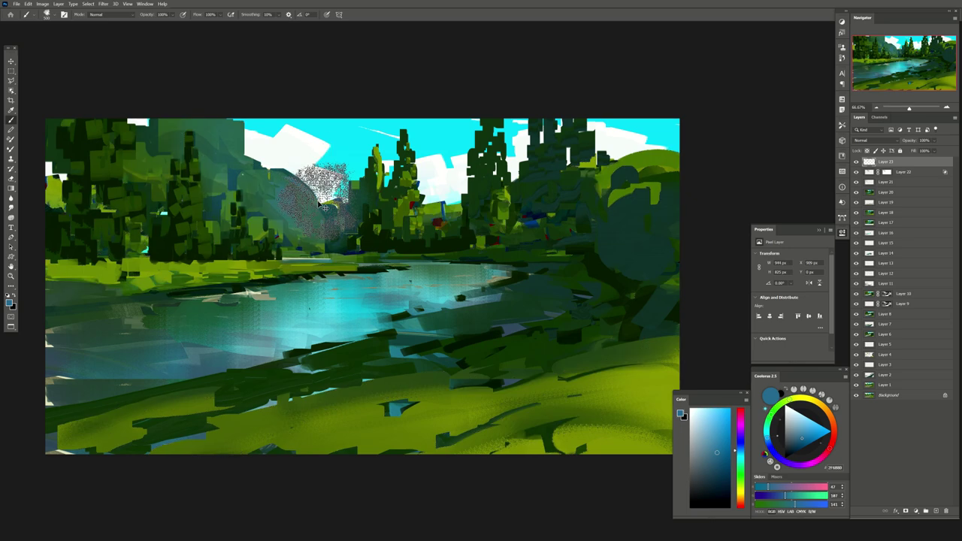
{"action": "left_click", "coordinate": [935, 511]}
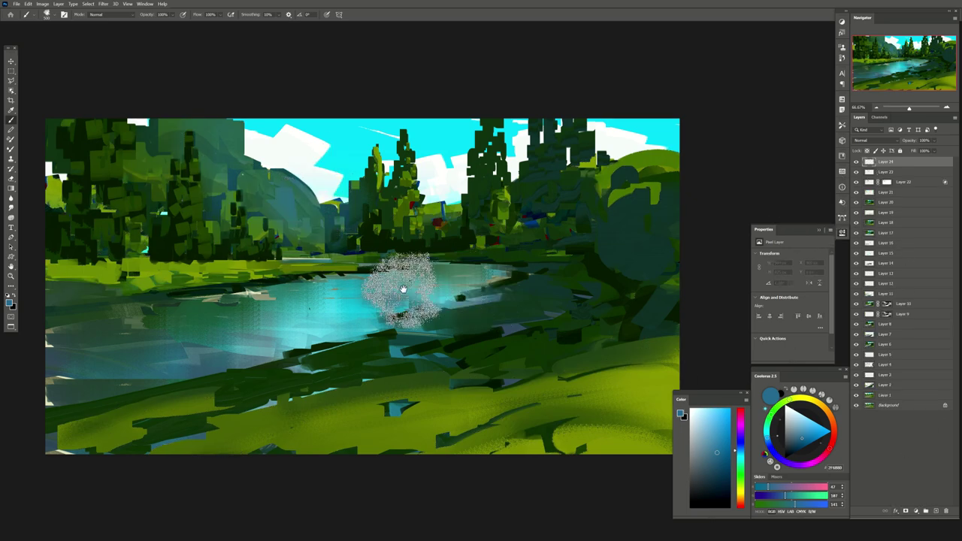
{"action": "left_click_drag", "start_coordinate": [424, 254], "coordinate": [423, 245]}
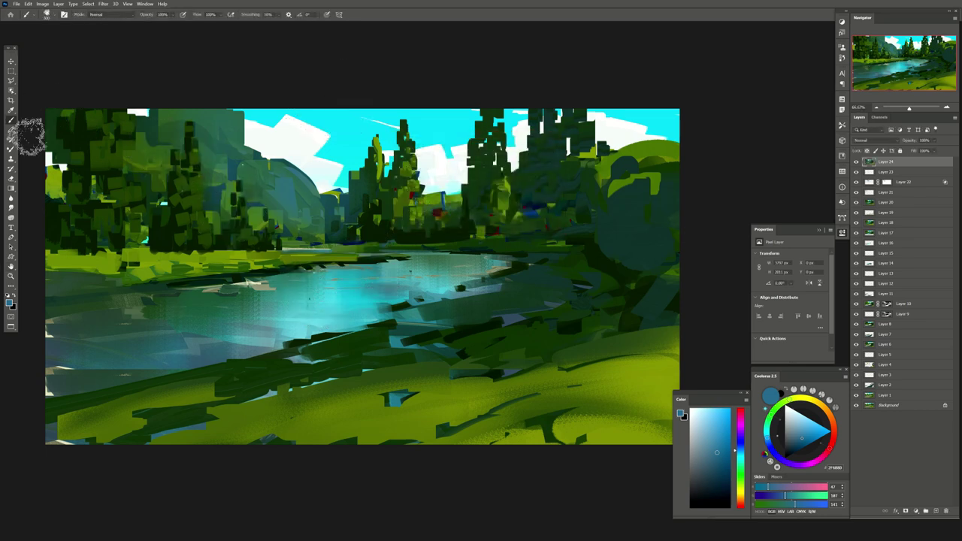
{"action": "left_click", "coordinate": [10, 148]}
Lasso the river and paint three pale horizontal streaks across the water
{"action": "key", "text": "l"}
{"action": "left_click", "coordinate": [440, 297]}
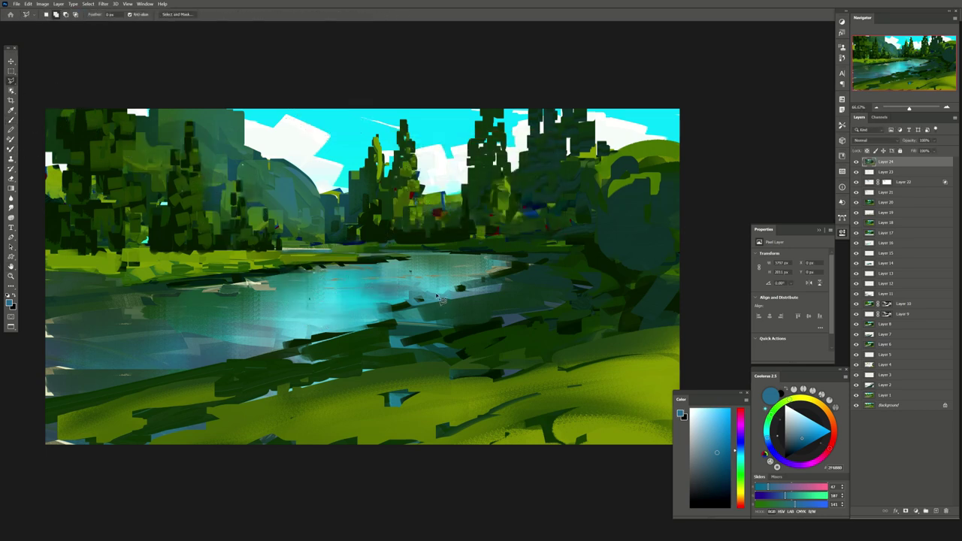
{"action": "double_click", "coordinate": [481, 259]}
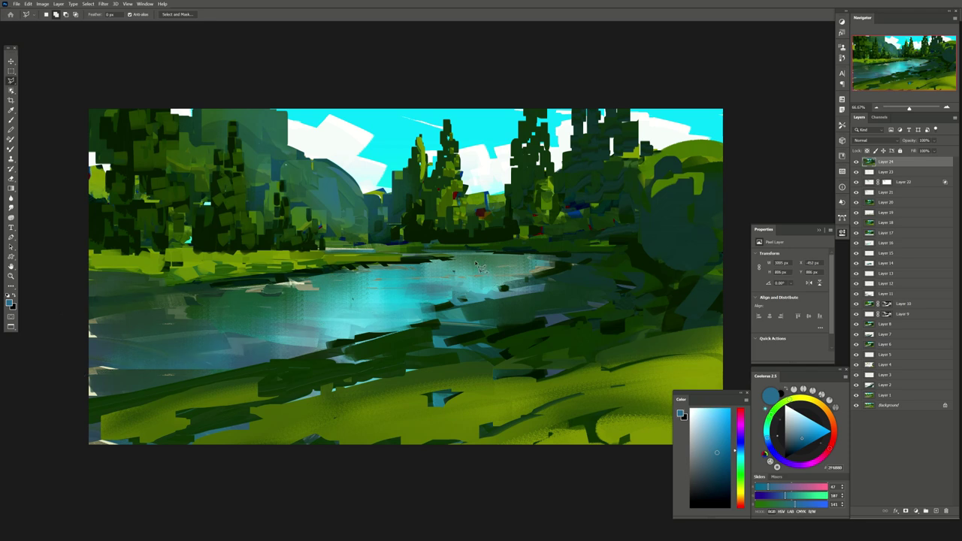
{"action": "key", "text": "b"}
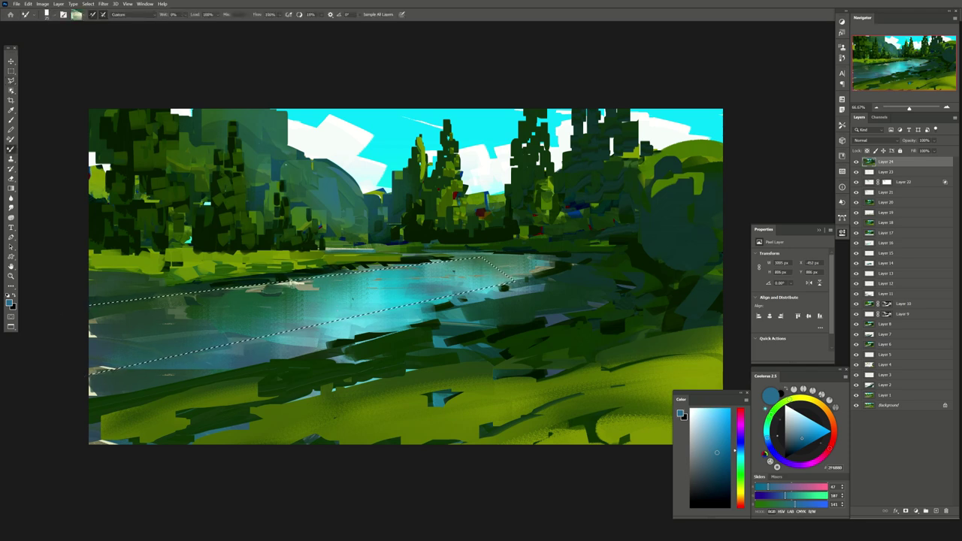
{"action": "left_click_drag", "start_coordinate": [331, 321], "coordinate": [305, 321]}
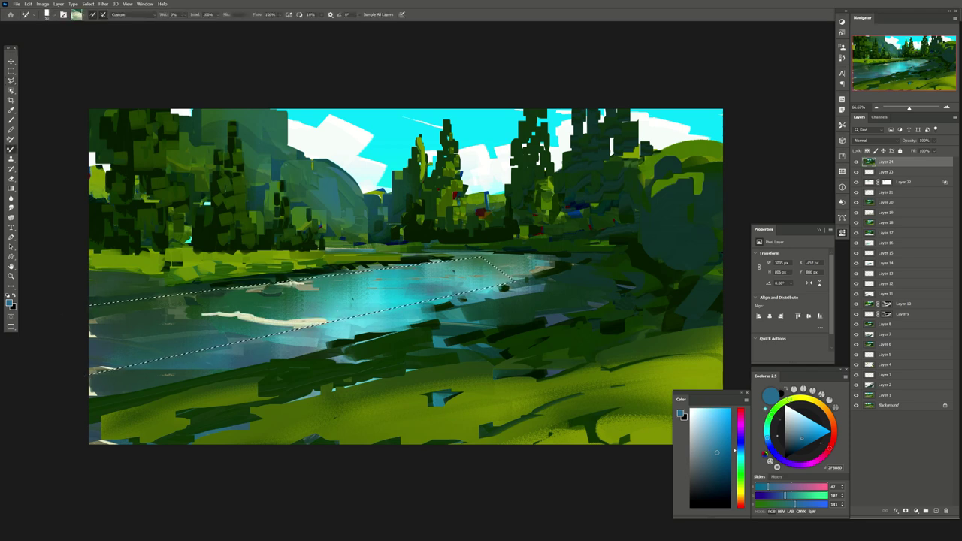
{"action": "left_click_drag", "start_coordinate": [199, 351], "coordinate": [121, 342]}
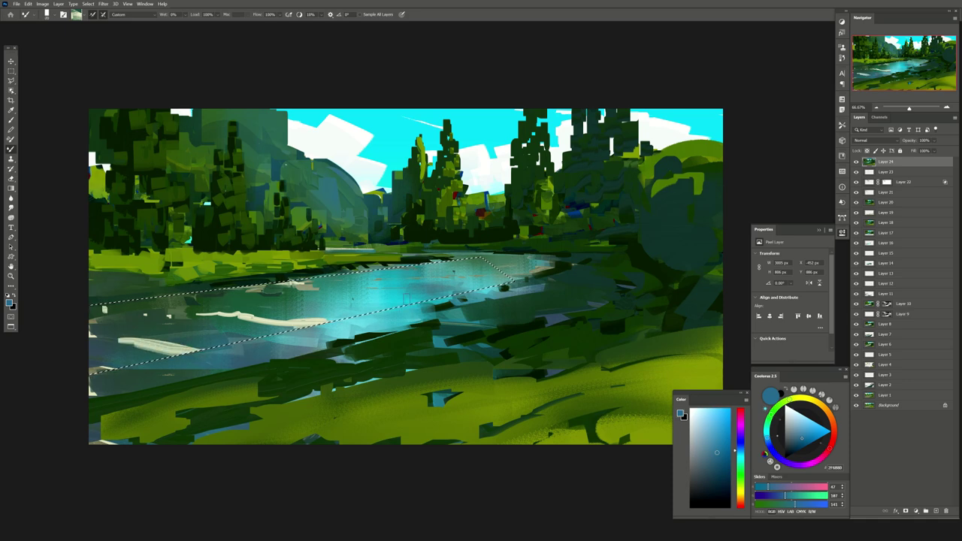
{"action": "left_click_drag", "start_coordinate": [474, 294], "coordinate": [378, 298]}
{"action": "key", "text": "ctrl+d"}
Erase the lower-left water streak with a different eraser tip and mirror the canvas
{"action": "key", "text": "e"}
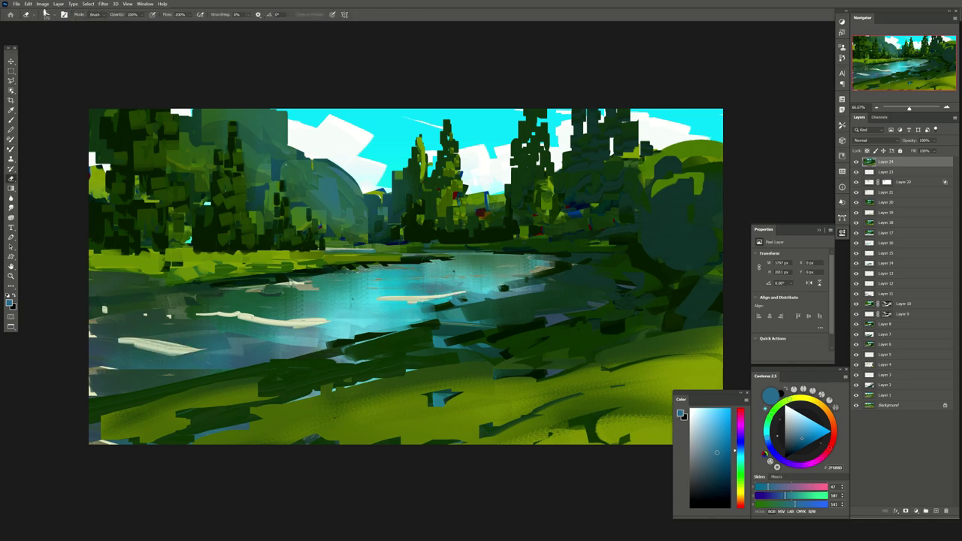
{"action": "left_click", "coordinate": [45, 14]}
{"action": "left_click", "coordinate": [41, 137]}
{"action": "key", "text": "Return"}
{"action": "left_click_drag", "start_coordinate": [124, 343], "coordinate": [192, 345]}
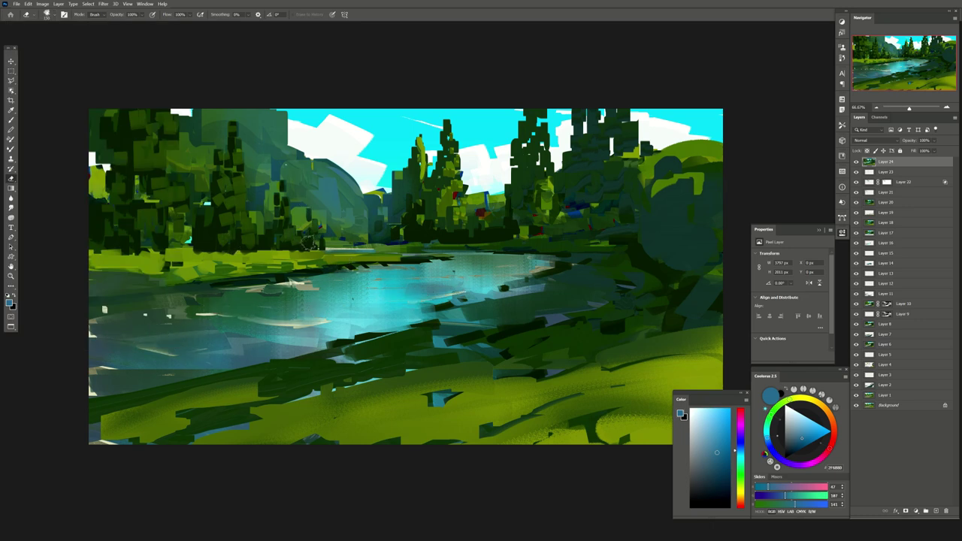
{"action": "key", "text": "h"}
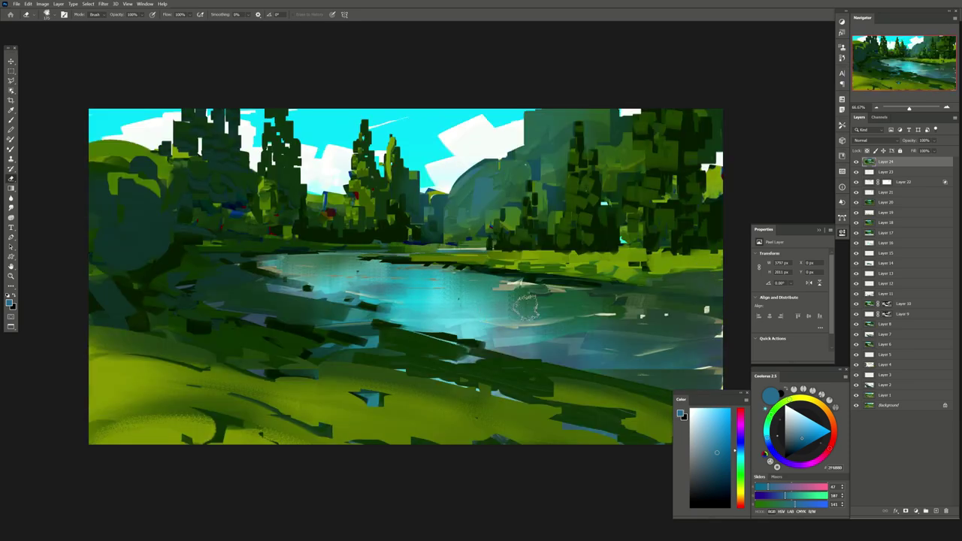
Add a new layer and select the painting's greens with Color Range
{"action": "left_click", "coordinate": [936, 511]}
{"action": "left_click", "coordinate": [936, 511]}
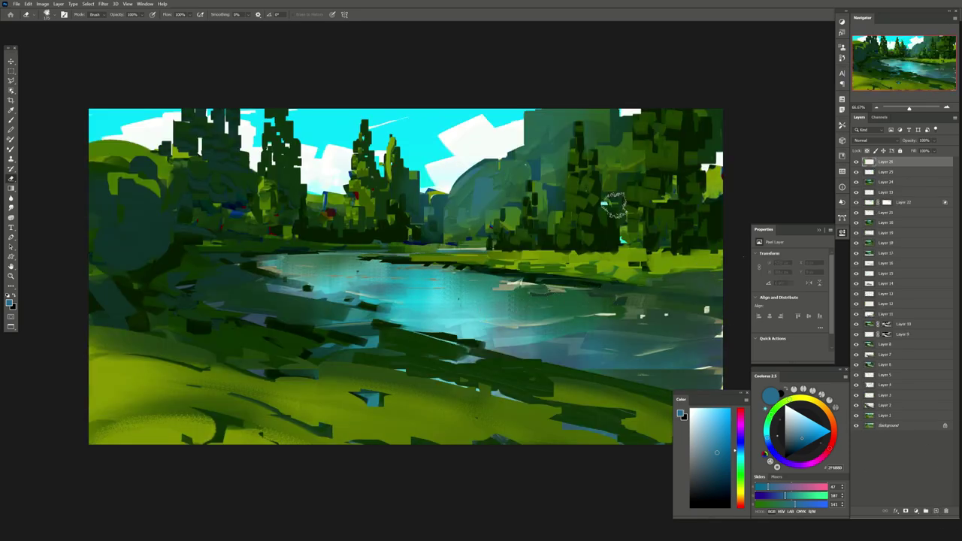
{"action": "left_click", "coordinate": [88, 4]}
{"action": "left_click", "coordinate": [105, 73]}
{"action": "left_click_drag", "start_coordinate": [461, 229], "coordinate": [349, 219]}
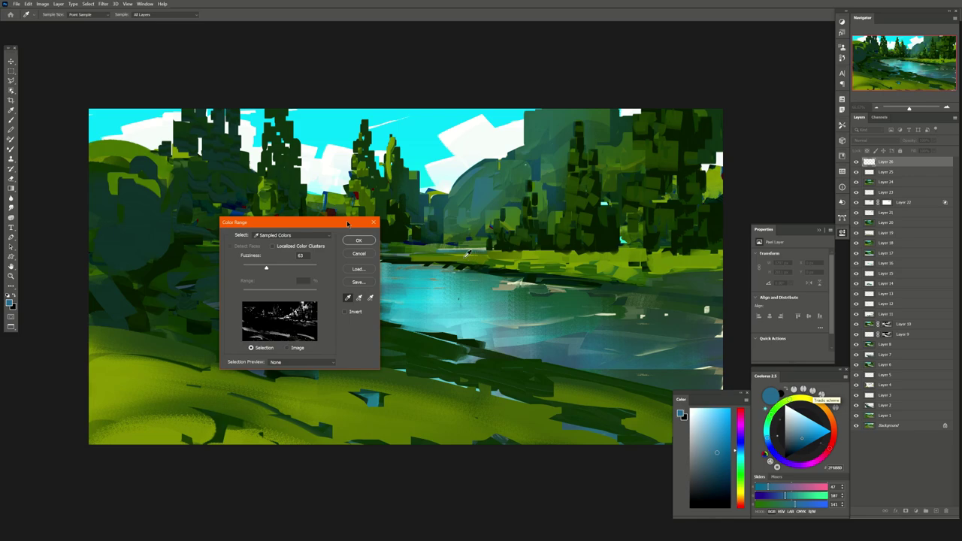
{"action": "left_click", "coordinate": [464, 269]}
{"action": "key", "text": "Return"}
Paint bright green along the far riverbank and top-left trees, then deselect
{"action": "key", "text": "b"}
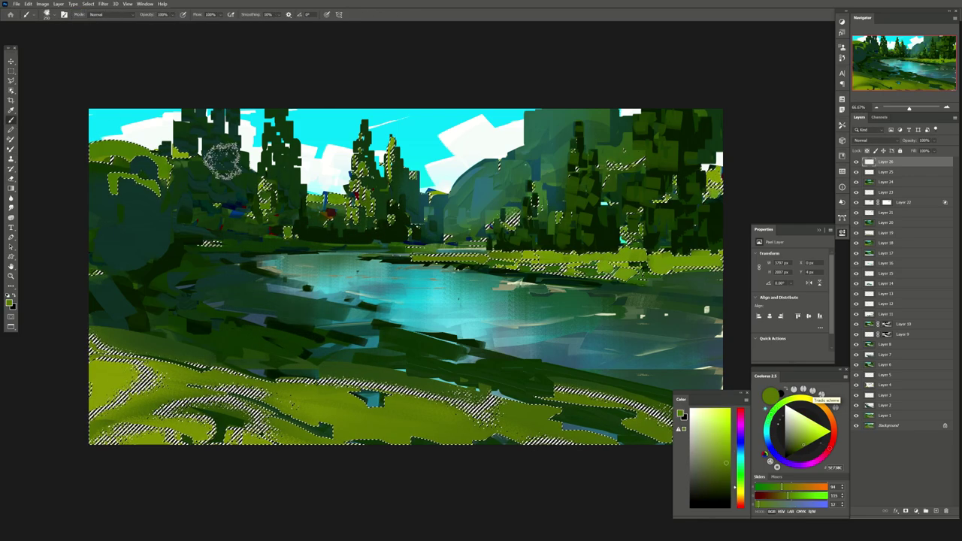
{"action": "left_click", "coordinate": [498, 254], "text": "alt"}
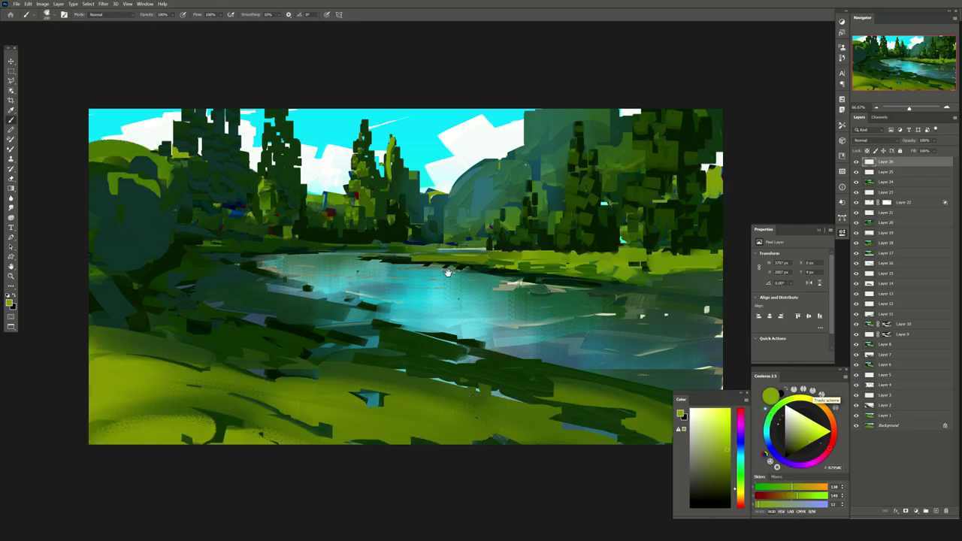
{"action": "left_click_drag", "start_coordinate": [544, 273], "coordinate": [532, 257]}
{"action": "left_click", "coordinate": [513, 237], "text": "alt"}
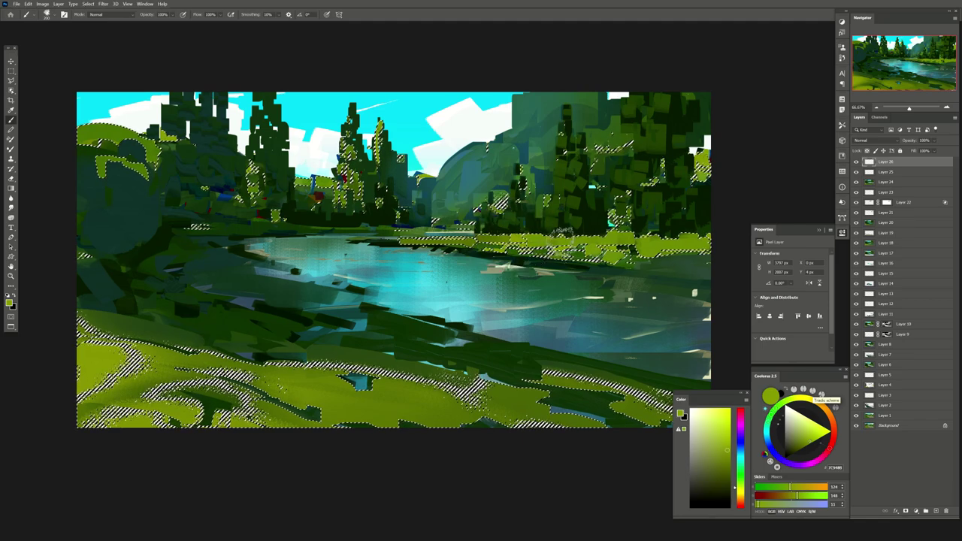
{"action": "left_click", "coordinate": [516, 236], "text": "alt"}
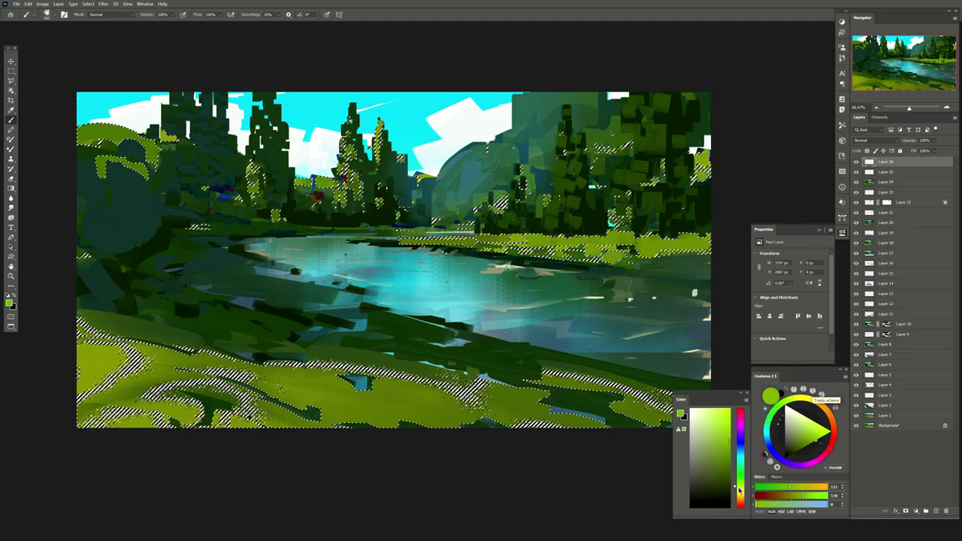
{"action": "left_click", "coordinate": [728, 424]}
{"action": "left_click_drag", "start_coordinate": [402, 242], "coordinate": [703, 242]}
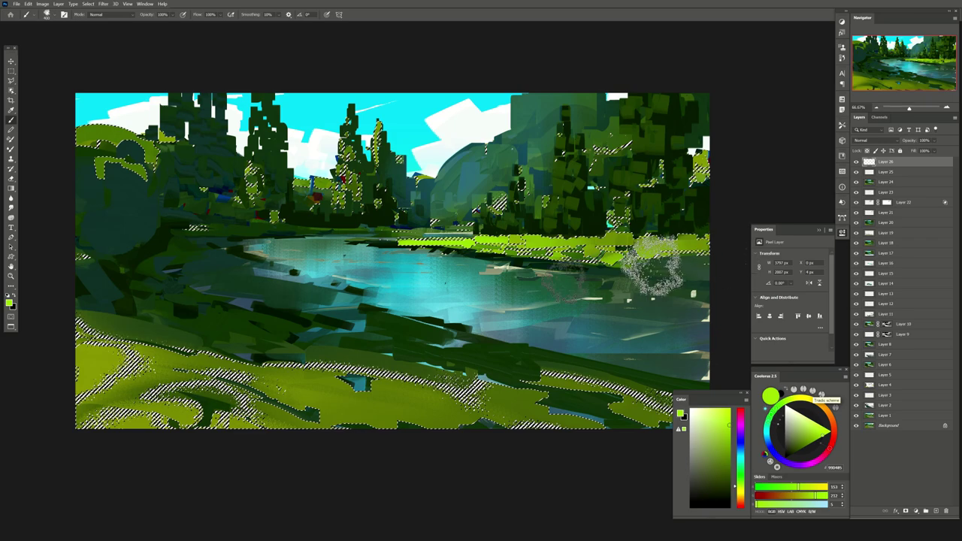
{"action": "left_click_drag", "start_coordinate": [83, 143], "coordinate": [143, 165]}
{"action": "key", "text": "ctrl+d"}
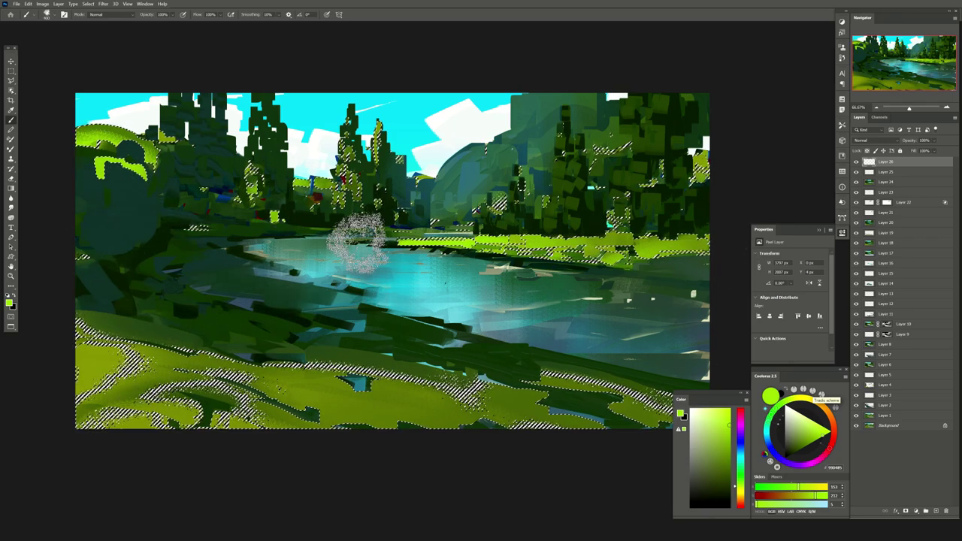
Set the green layer to Overlay at about 1% opacity and add Layer 27
{"action": "left_click", "coordinate": [872, 141]}
{"action": "left_click", "coordinate": [859, 233]}
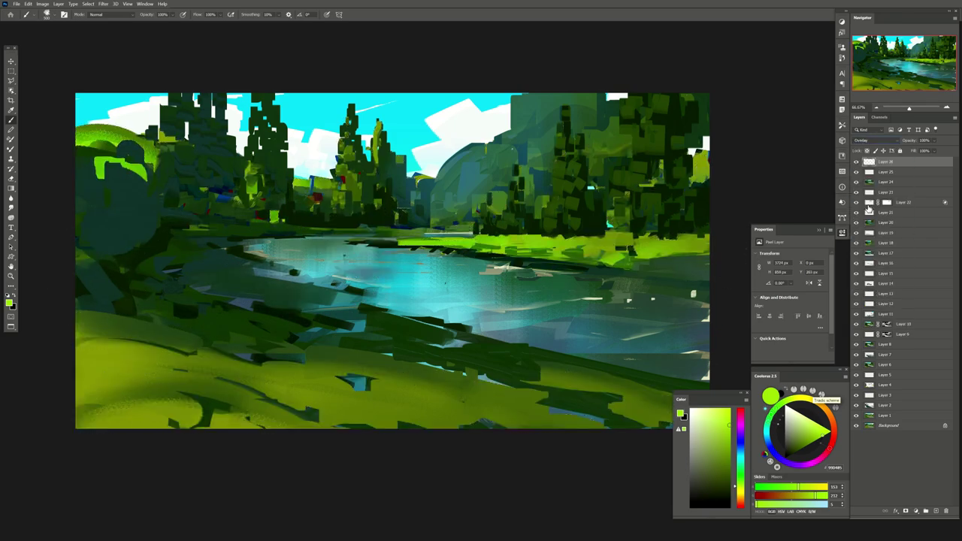
{"action": "left_click_drag", "start_coordinate": [930, 154], "coordinate": [902, 151]}
{"action": "key", "text": "e"}
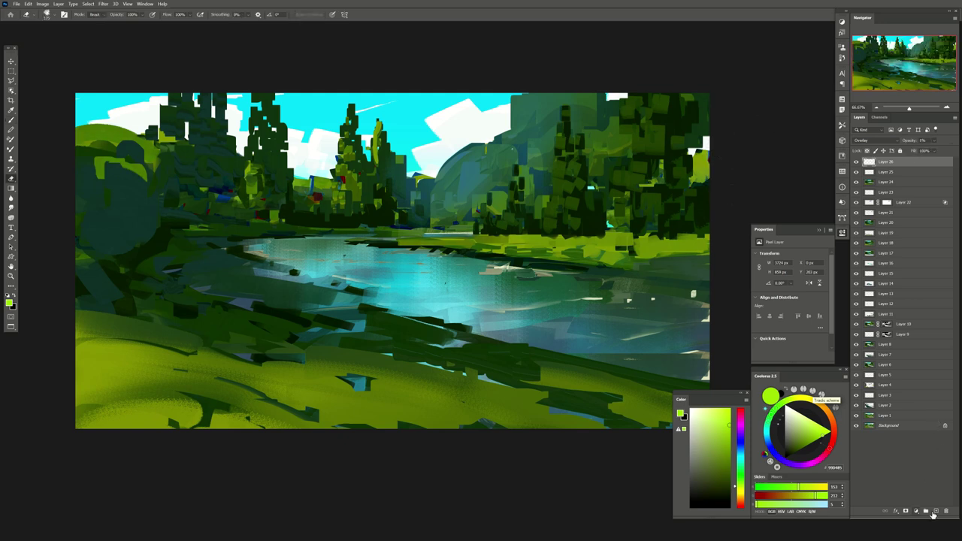
{"action": "left_click", "coordinate": [933, 511]}
Blend dark green Mixer Brush strokes along the far riverbank and across the tall trees
{"action": "key", "text": "b"}
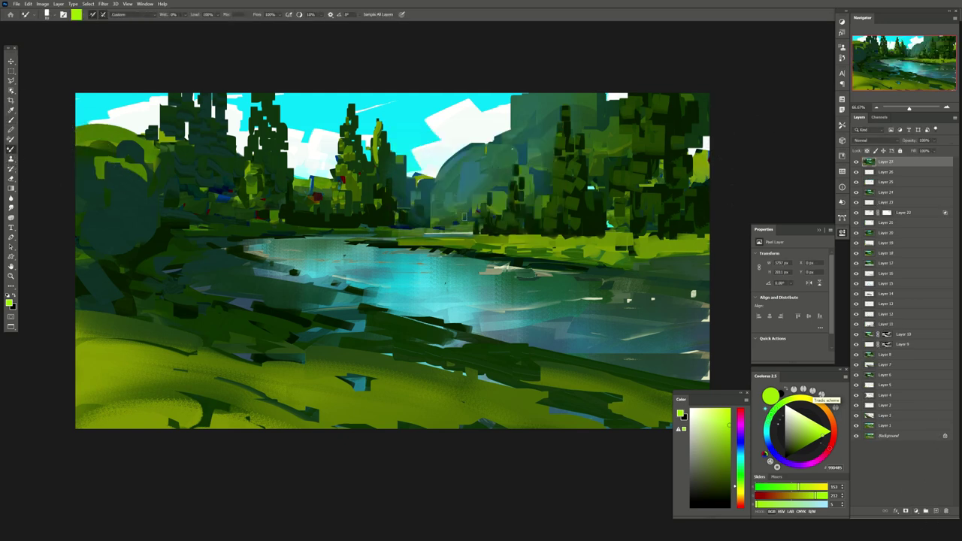
{"action": "left_click", "coordinate": [524, 264], "text": "alt"}
{"action": "scroll", "coordinate": [516, 263], "scroll_direction": "right", "scroll_amount": 1}
{"action": "scroll", "coordinate": [541, 262], "scroll_direction": "right", "scroll_amount": 1}
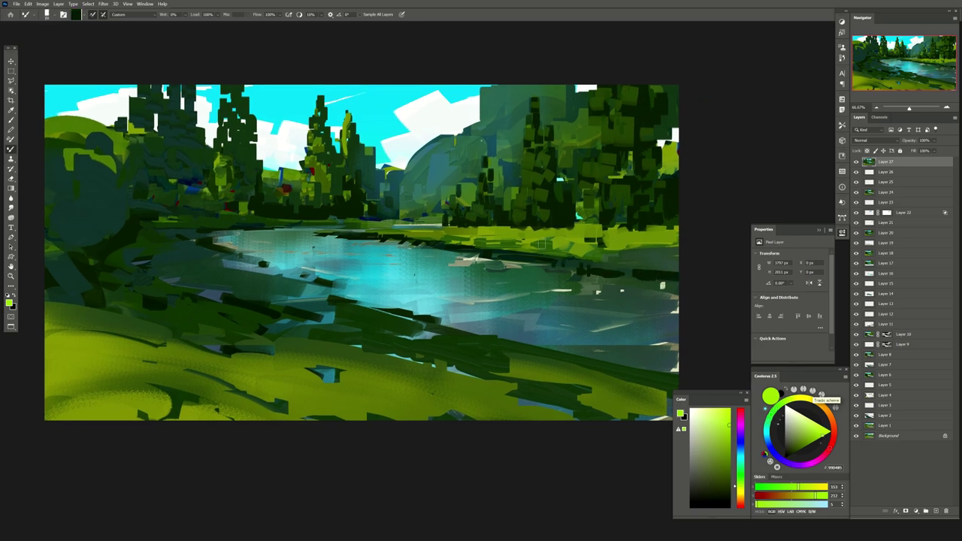
{"action": "mouse_move", "coordinate": [603, 260]}
{"action": "left_mouse_down"}
{"action": "mouse_move", "coordinate": [653, 254]}
{"action": "mouse_move", "coordinate": [601, 252]}
{"action": "left_mouse_up"}
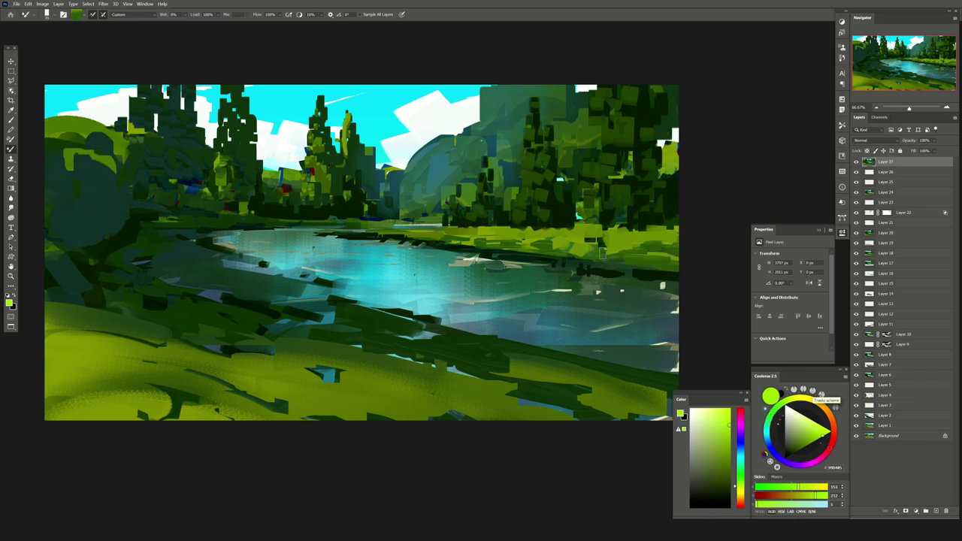
{"action": "mouse_move", "coordinate": [508, 240]}
{"action": "left_mouse_down"}
{"action": "mouse_move", "coordinate": [473, 239]}
{"action": "mouse_move", "coordinate": [487, 237]}
{"action": "left_mouse_up"}
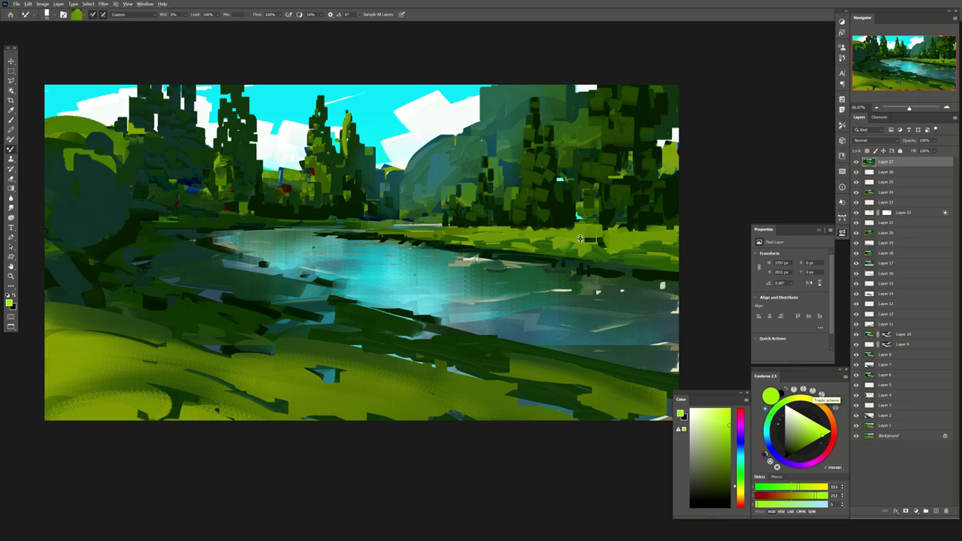
{"action": "mouse_move", "coordinate": [579, 210]}
{"action": "left_mouse_down"}
{"action": "mouse_move", "coordinate": [538, 215]}
{"action": "mouse_move", "coordinate": [561, 216]}
{"action": "left_mouse_up"}
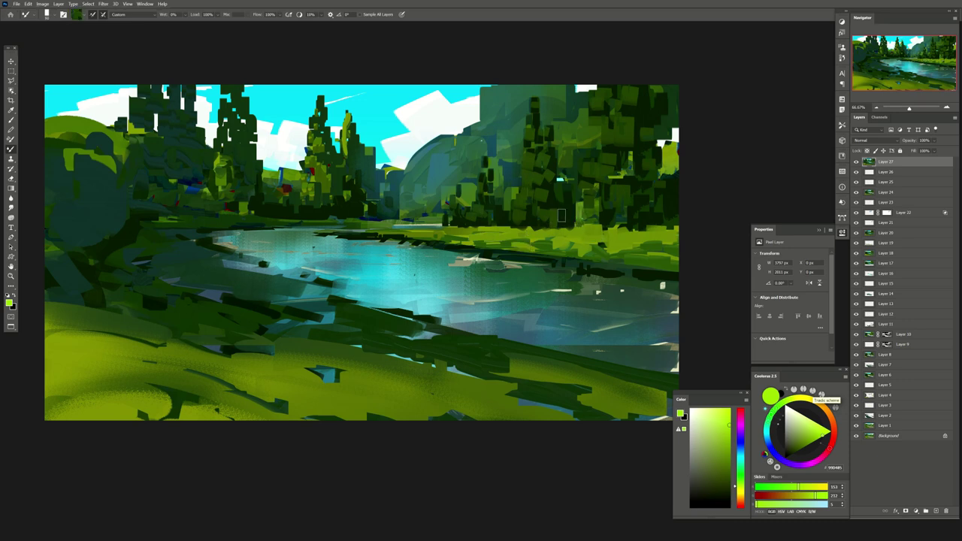
{"action": "left_click_drag", "start_coordinate": [248, 236], "coordinate": [292, 211]}
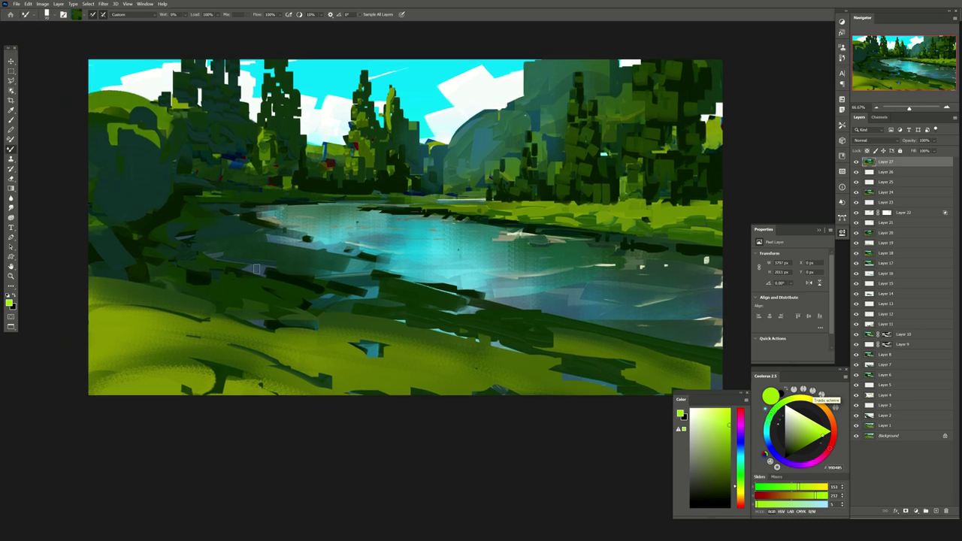
{"action": "left_click_drag", "start_coordinate": [358, 171], "coordinate": [396, 118]}
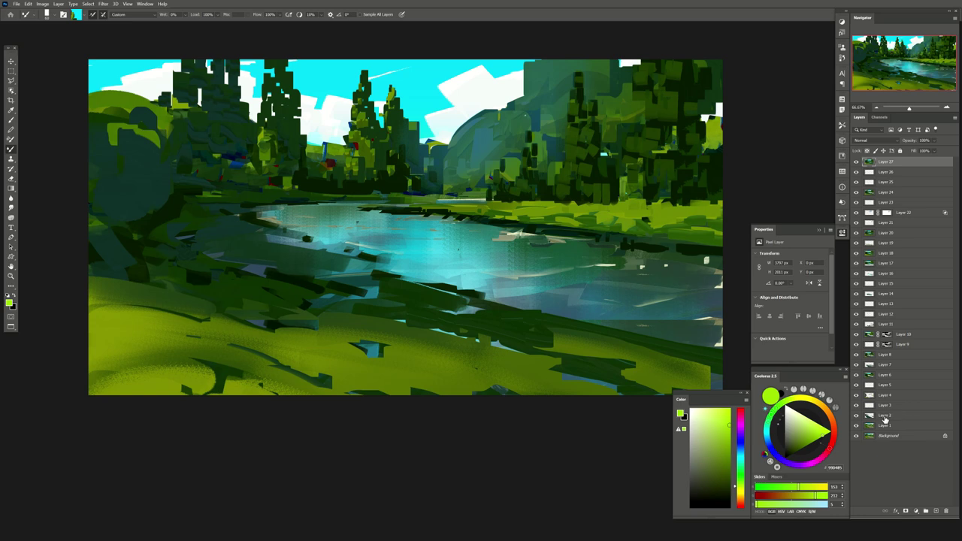
Paint a light cyan streak on the river's left edge, erase it, and hide the panels
{"action": "key", "text": "l"}
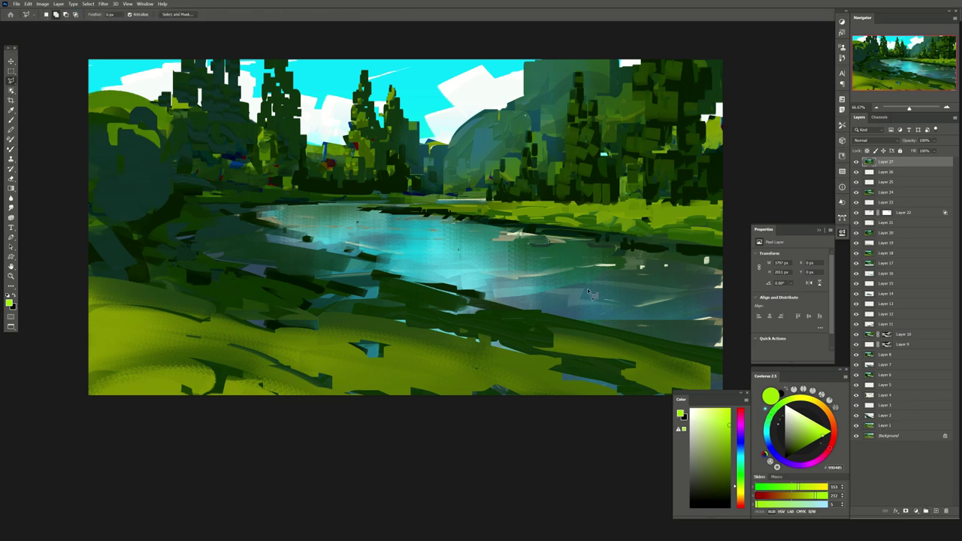
{"action": "mouse_move", "coordinate": [596, 307]}
{"action": "left_mouse_down"}
{"action": "mouse_move", "coordinate": [521, 268]}
{"action": "mouse_move", "coordinate": [518, 244]}
{"action": "left_mouse_up"}
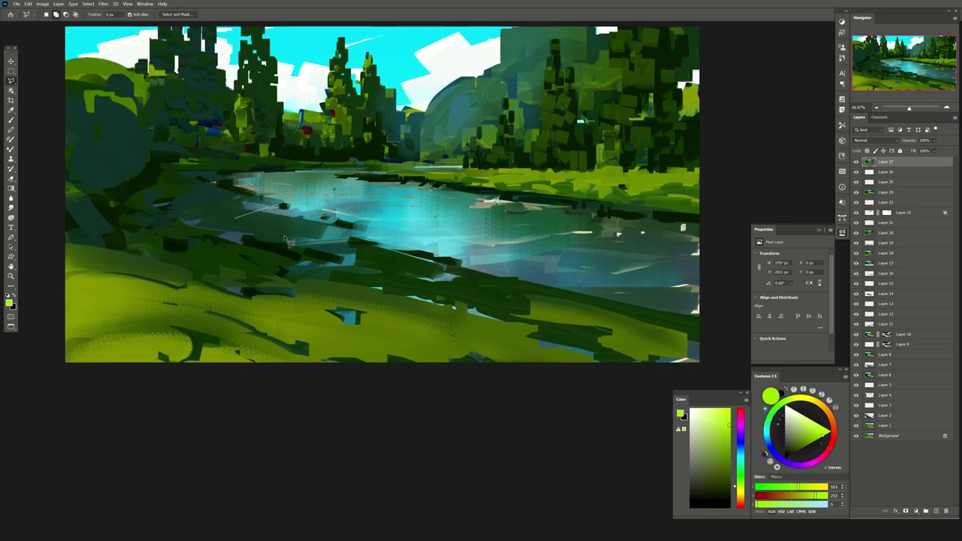
{"action": "key", "text": "b"}
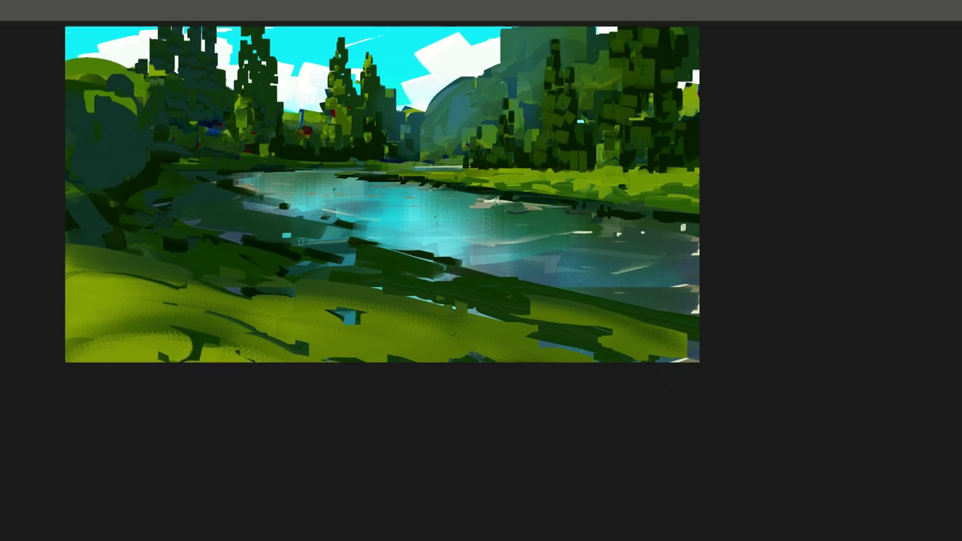
{"action": "left_click_drag", "start_coordinate": [278, 233], "coordinate": [178, 223]}
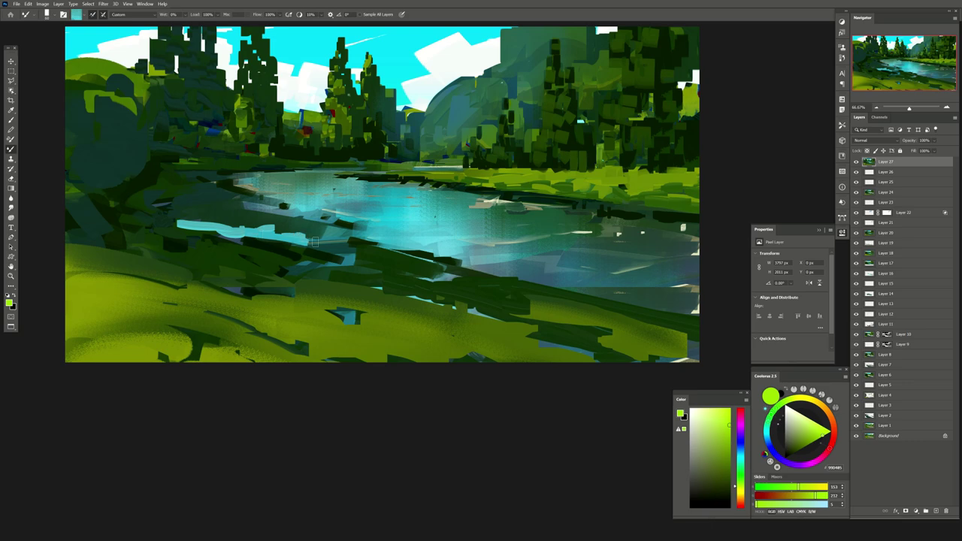
{"action": "key", "text": "e"}
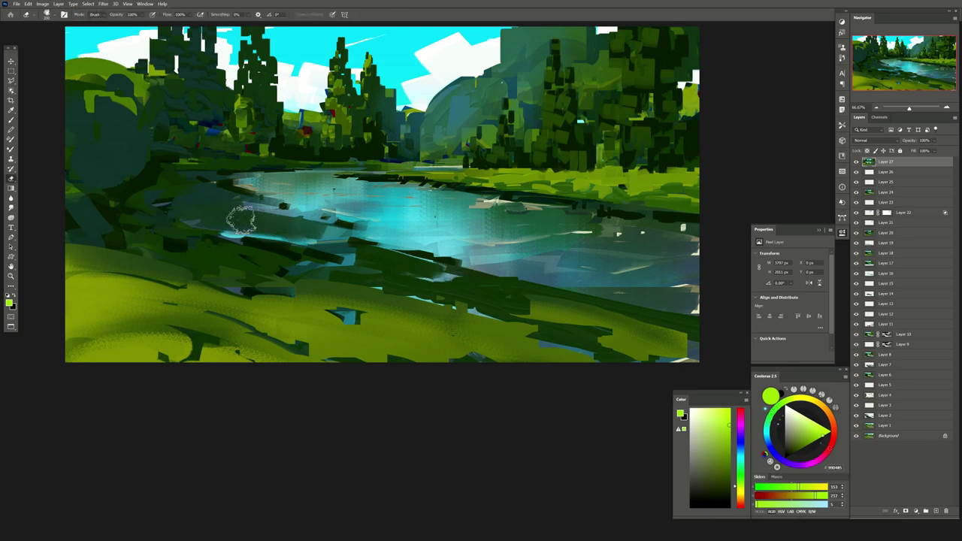
{"action": "left_click_drag", "start_coordinate": [180, 224], "coordinate": [252, 225]}
{"action": "key", "text": "Tab"}
{"action": "key", "text": "Tab"}
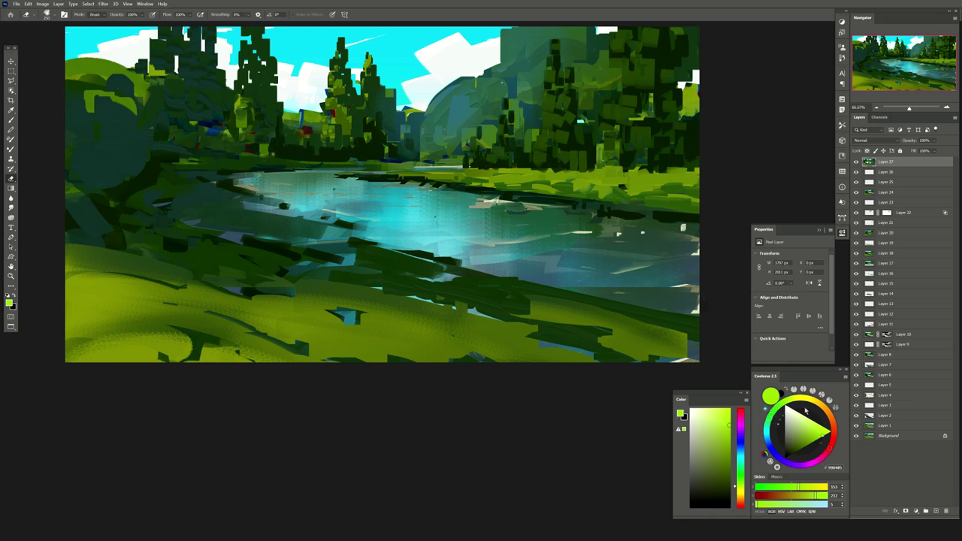
Select the river with Color Range and brighten it with a Brightness/Contrast adjustment
{"action": "left_click", "coordinate": [88, 4]}
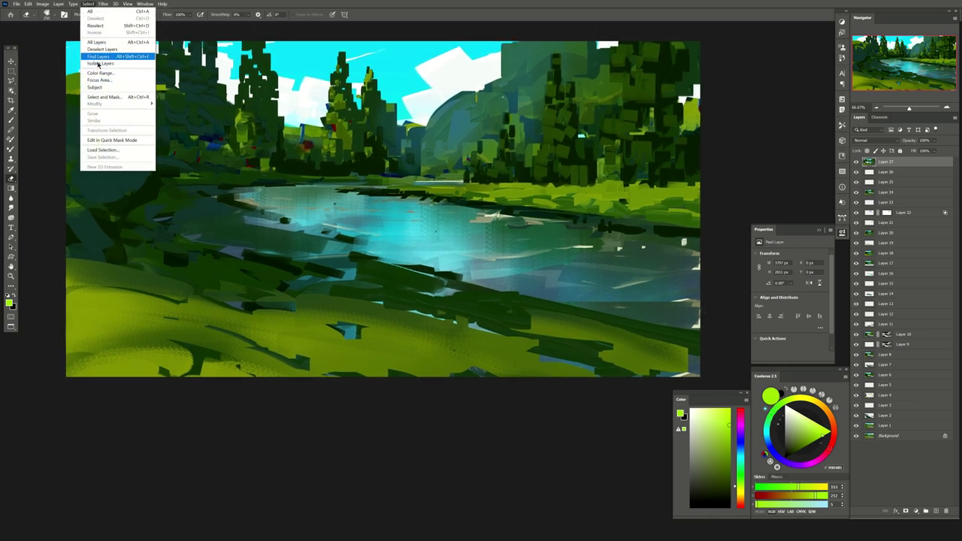
{"action": "left_click", "coordinate": [98, 56]}
{"action": "left_click", "coordinate": [359, 241]}
{"action": "left_click", "coordinate": [915, 511]}
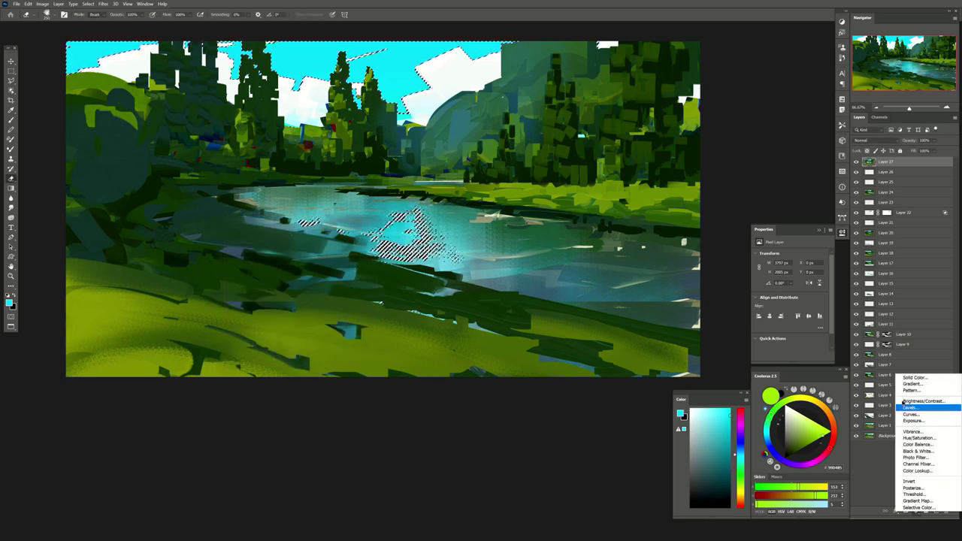
{"action": "left_click", "coordinate": [921, 404]}
{"action": "left_click_drag", "start_coordinate": [809, 278], "coordinate": [811, 278]}
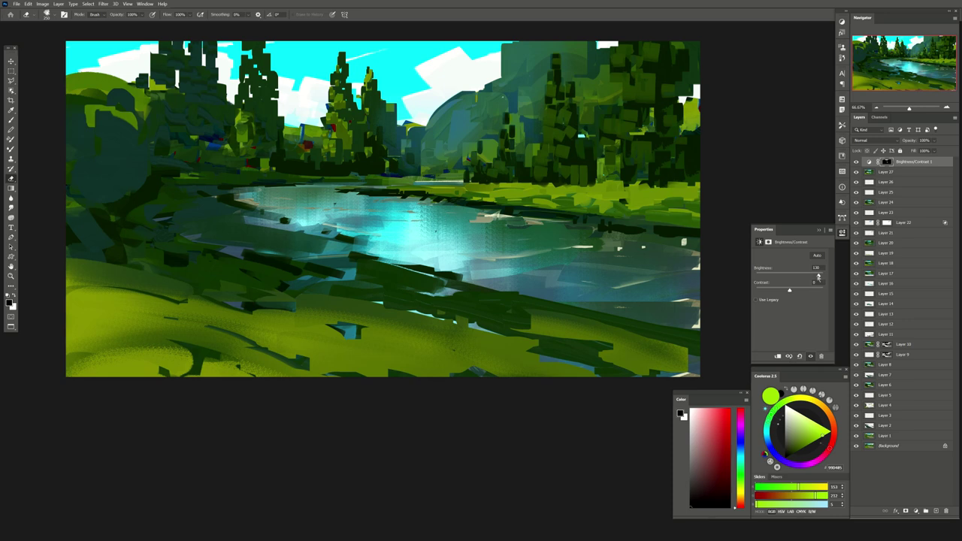
{"action": "left_click_drag", "start_coordinate": [816, 276], "coordinate": [809, 277]}
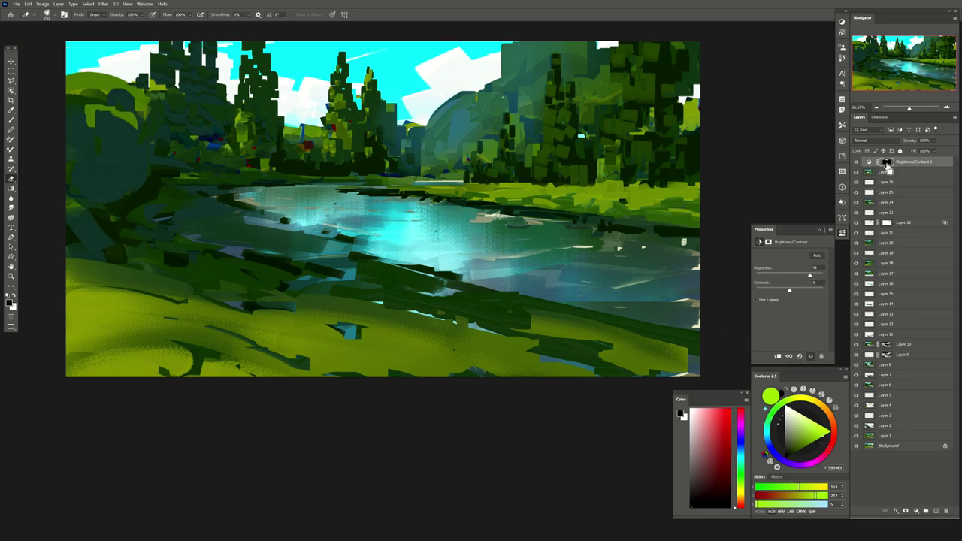
Within the adjustment mask selection, lay a deeper blue gradient down the sky on a new layer
{"action": "left_click", "coordinate": [887, 162], "text": "ctrl"}
{"action": "key", "text": "ctrl+shift+alt+n"}
{"action": "key", "text": "g"}
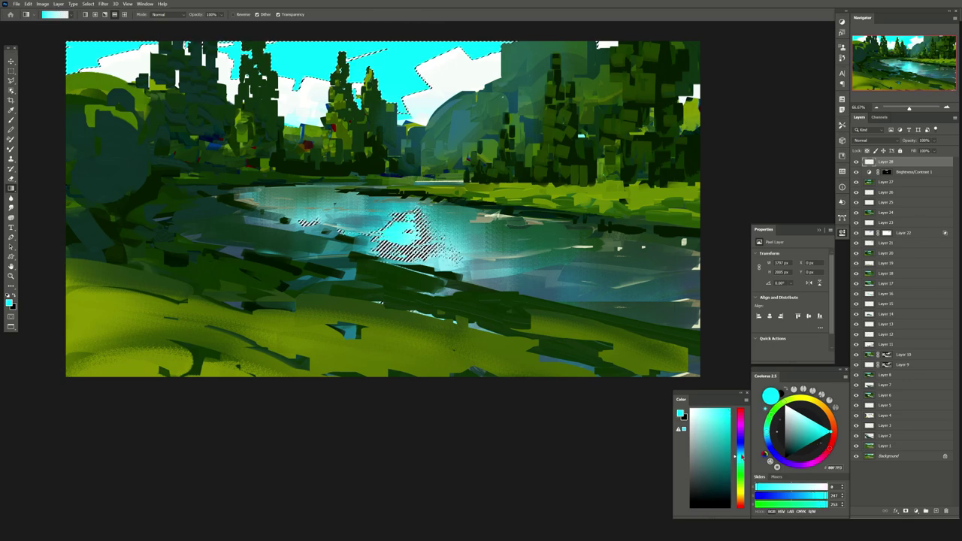
{"action": "left_click_drag", "start_coordinate": [740, 454], "coordinate": [740, 445]}
{"action": "left_click", "coordinate": [721, 424]}
{"action": "key", "text": "ctrl+d"}
{"action": "left_click_drag", "start_coordinate": [292, 119], "coordinate": [293, 185]}
{"action": "key", "text": "ctrl+shift+d"}
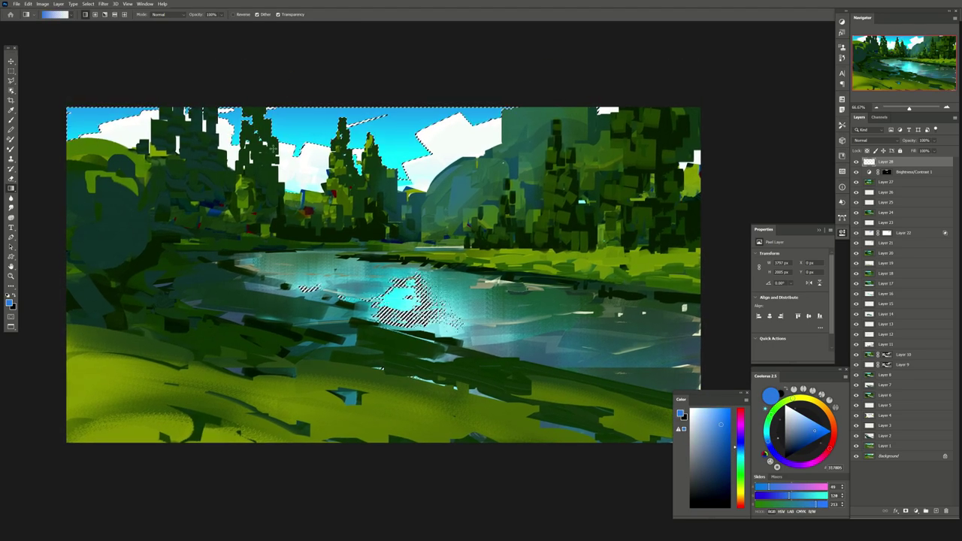
{"action": "key", "text": "ctrl+d"}
{"action": "left_click", "coordinate": [855, 163]}
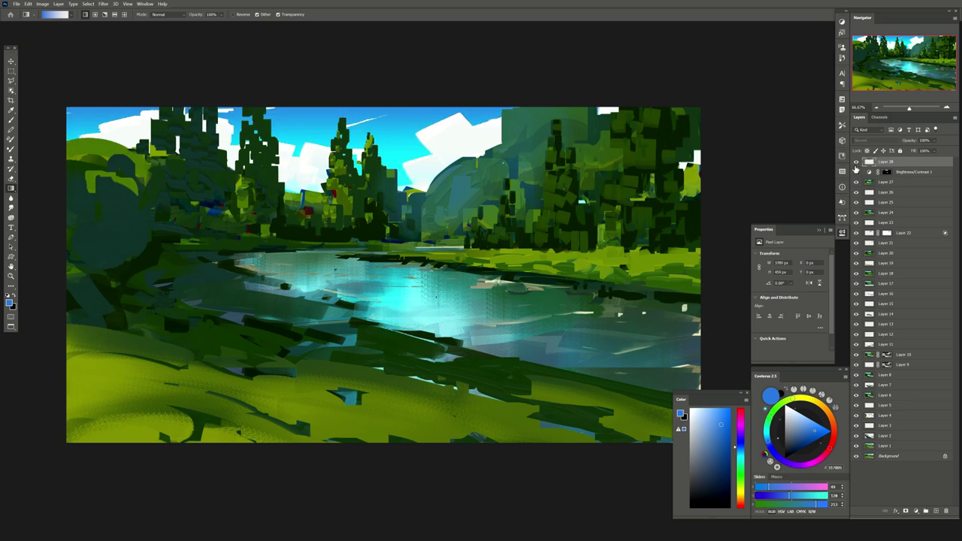
Add another empty layer and start a Color Range selection for the green areas
{"action": "left_click", "coordinate": [935, 513]}
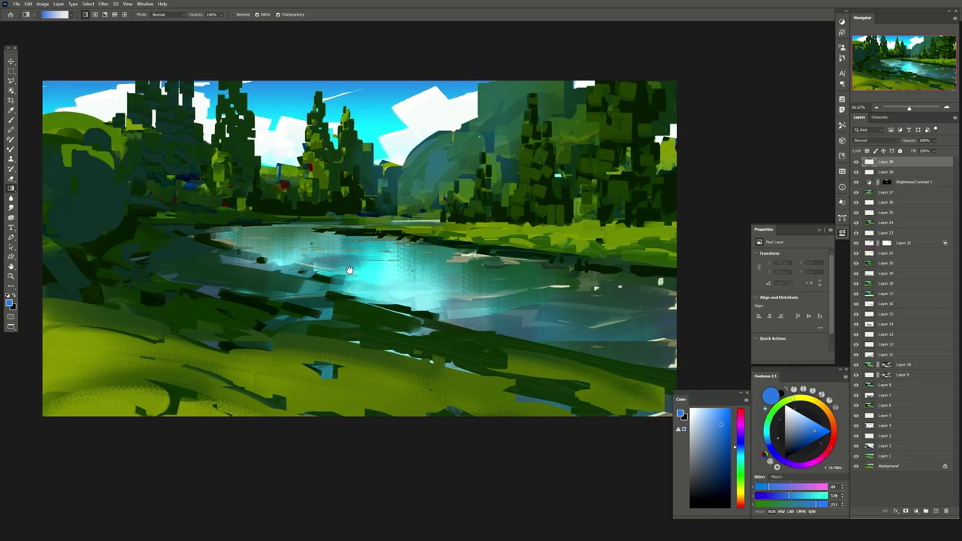
{"action": "left_click", "coordinate": [88, 4]}
{"action": "left_click", "coordinate": [105, 72]}
Paint brighter yellow-green highlights over the selected grassy banks and far bank, then deselect
{"action": "key", "text": "Return"}
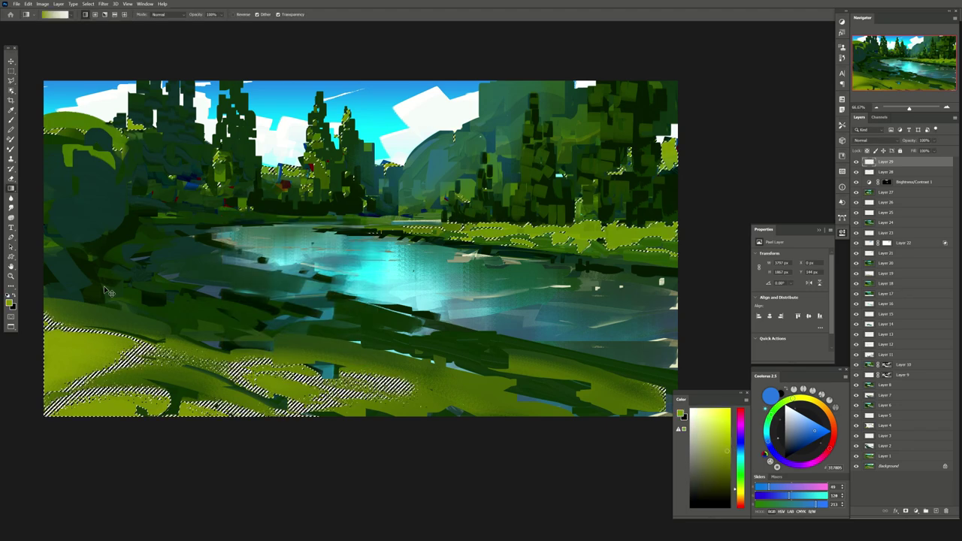
{"action": "key", "text": "b"}
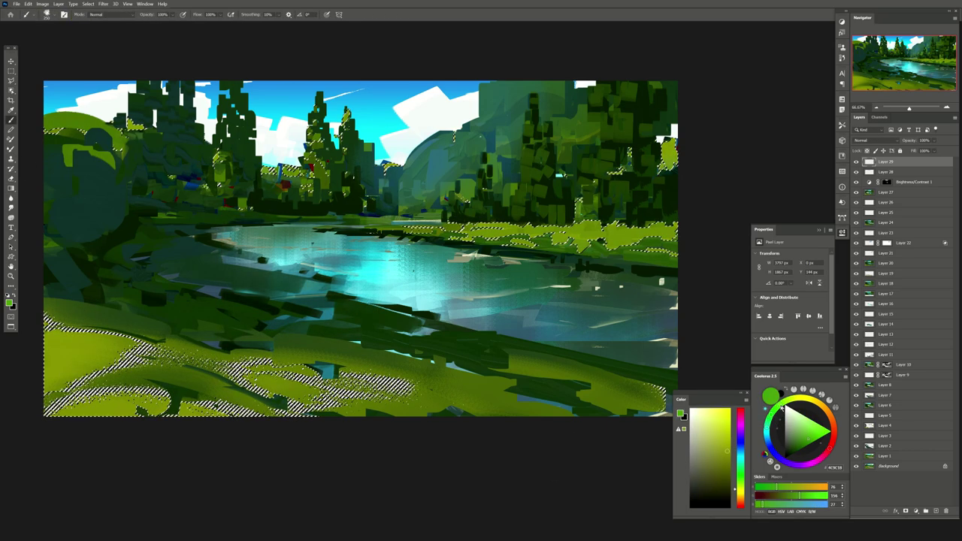
{"action": "left_click_drag", "start_coordinate": [805, 430], "coordinate": [813, 426]}
{"action": "left_click_drag", "start_coordinate": [639, 402], "coordinate": [619, 369]}
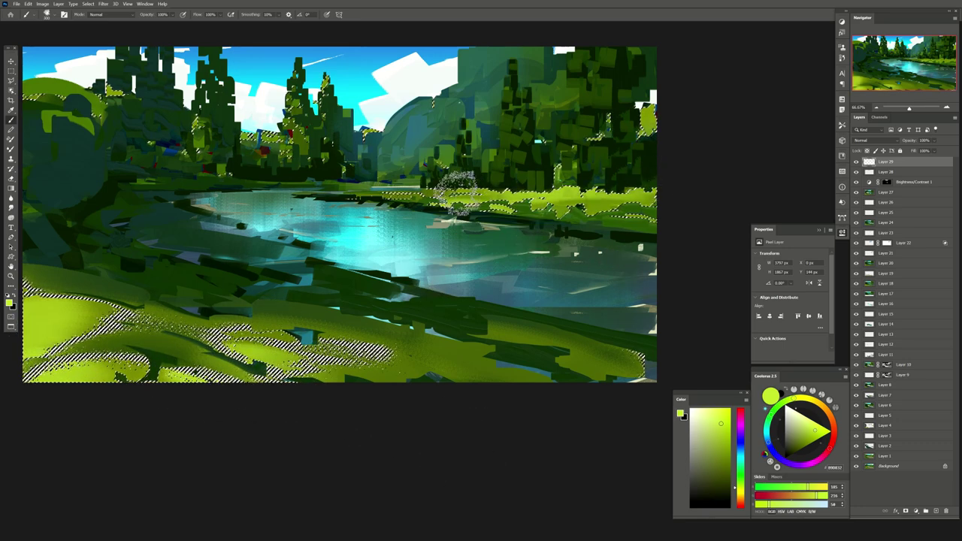
{"action": "left_click_drag", "start_coordinate": [253, 133], "coordinate": [300, 146]}
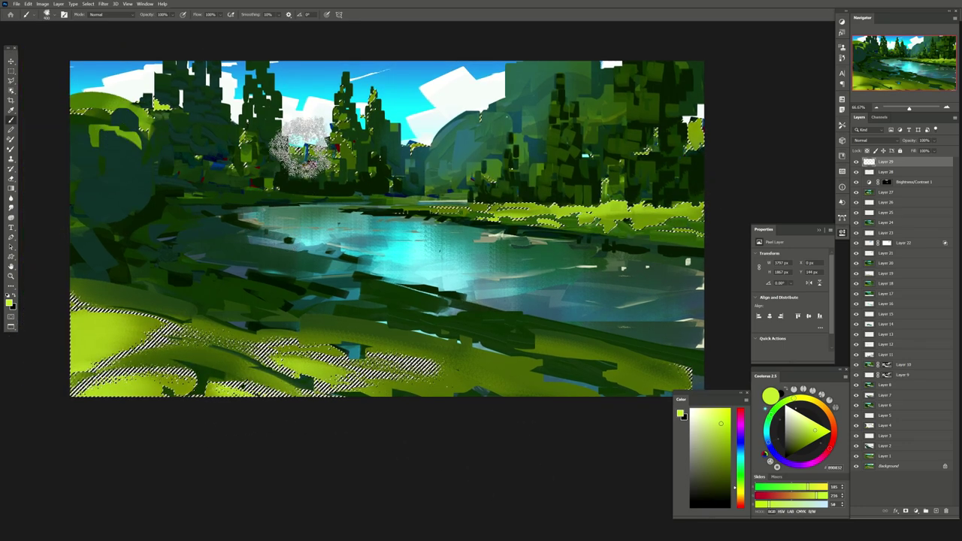
{"action": "key", "text": "ctrl+d"}
Erase excess green on the left bank and add new Layer 30
{"action": "key", "text": "e"}
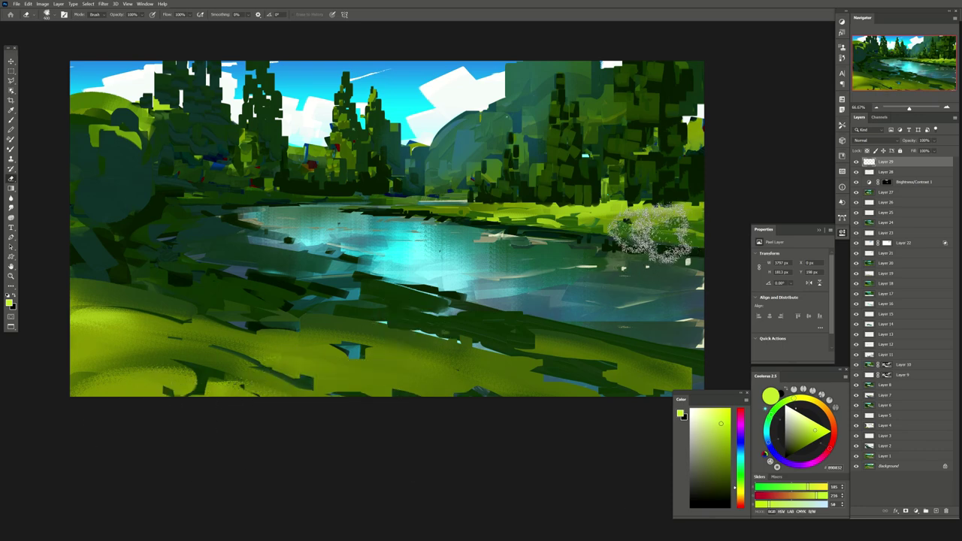
{"action": "left_click_drag", "start_coordinate": [100, 330], "coordinate": [169, 294]}
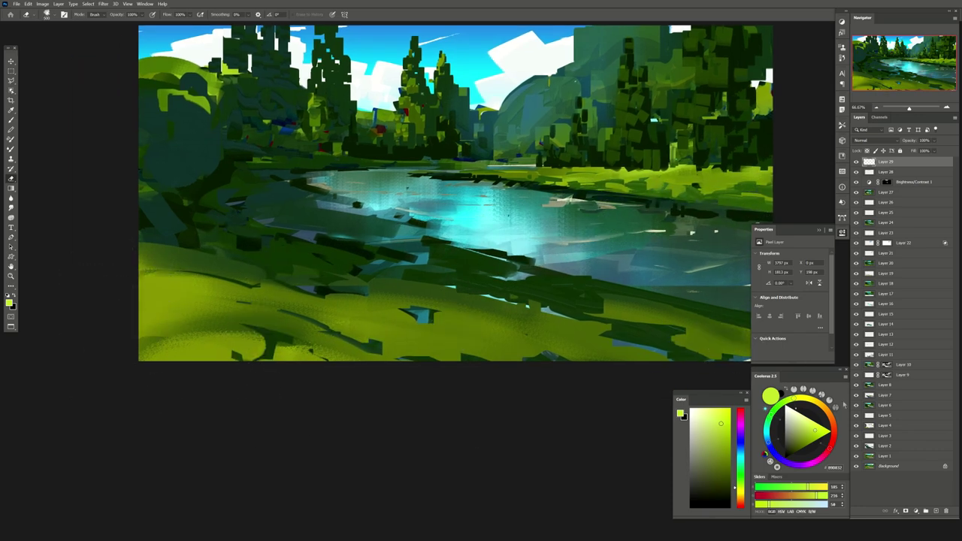
{"action": "left_click", "coordinate": [941, 512]}
{"action": "key", "text": "b"}
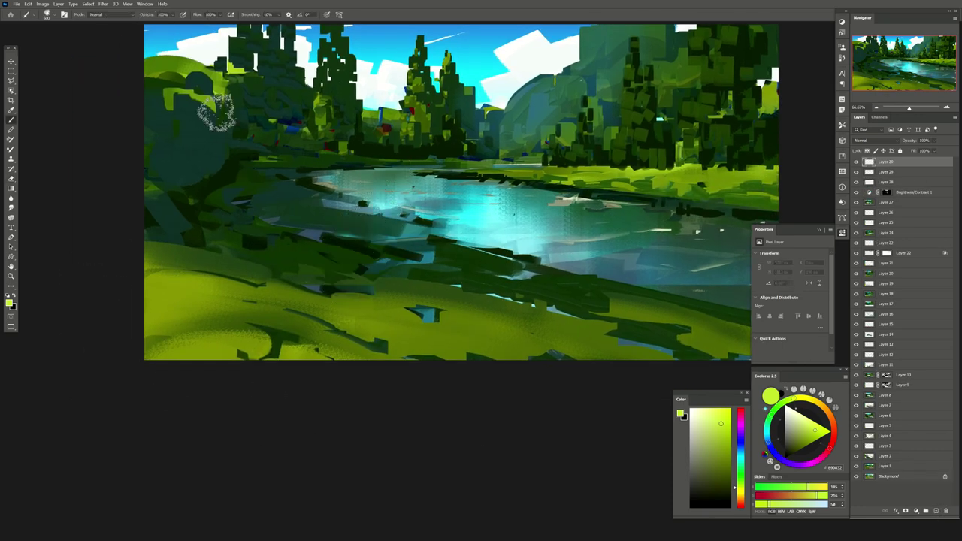
With the Mixer Brush, paint dark green strokes across the left, lower and right grassy banks
{"action": "key", "text": "shift+b"}
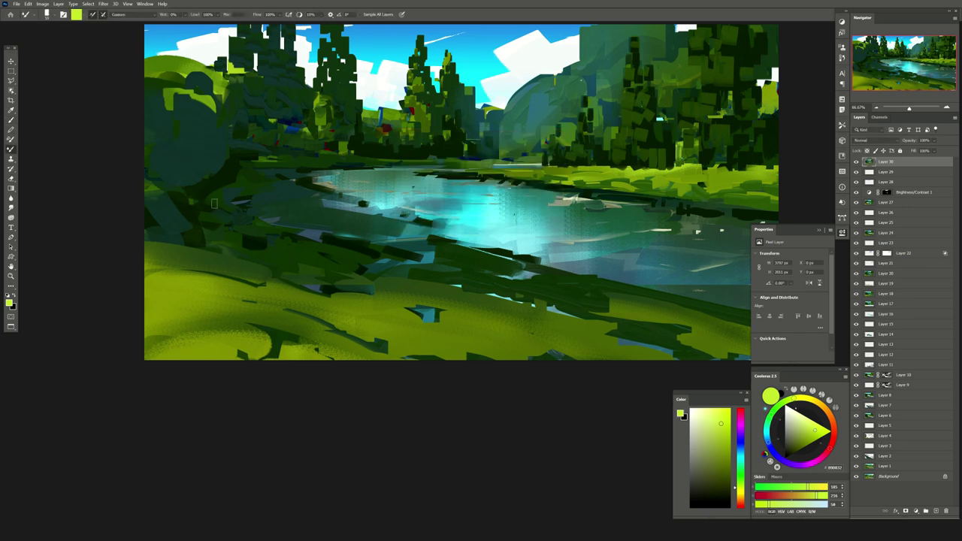
{"action": "left_click", "coordinate": [203, 216], "text": "alt"}
{"action": "key", "text": "d"}
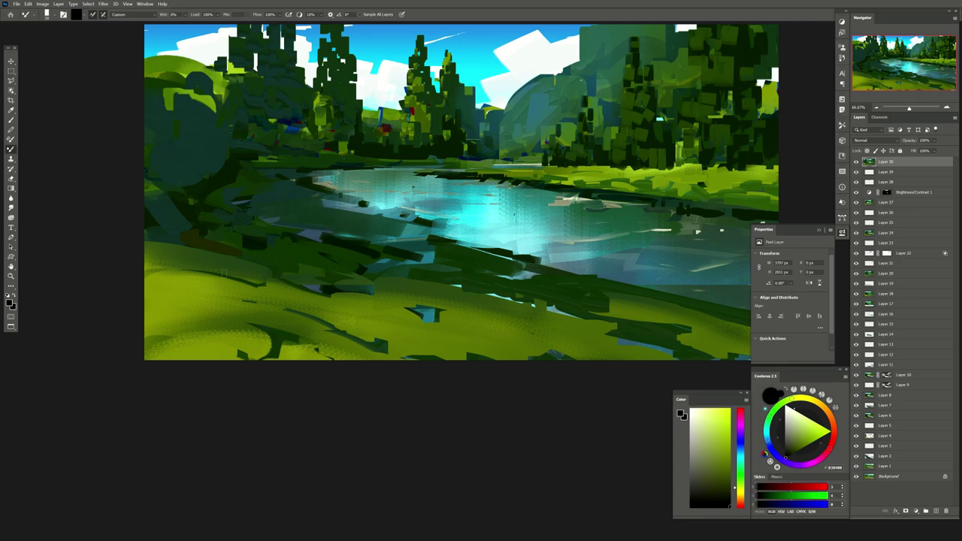
{"action": "left_click_drag", "start_coordinate": [181, 232], "coordinate": [228, 248]}
{"action": "left_click_drag", "start_coordinate": [274, 275], "coordinate": [293, 281]}
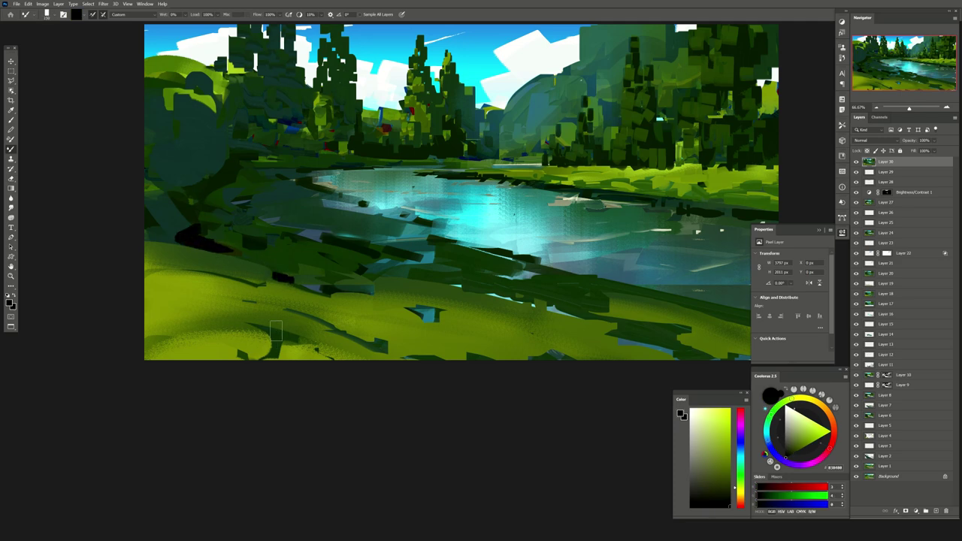
{"action": "left_click_drag", "start_coordinate": [276, 331], "coordinate": [476, 393]}
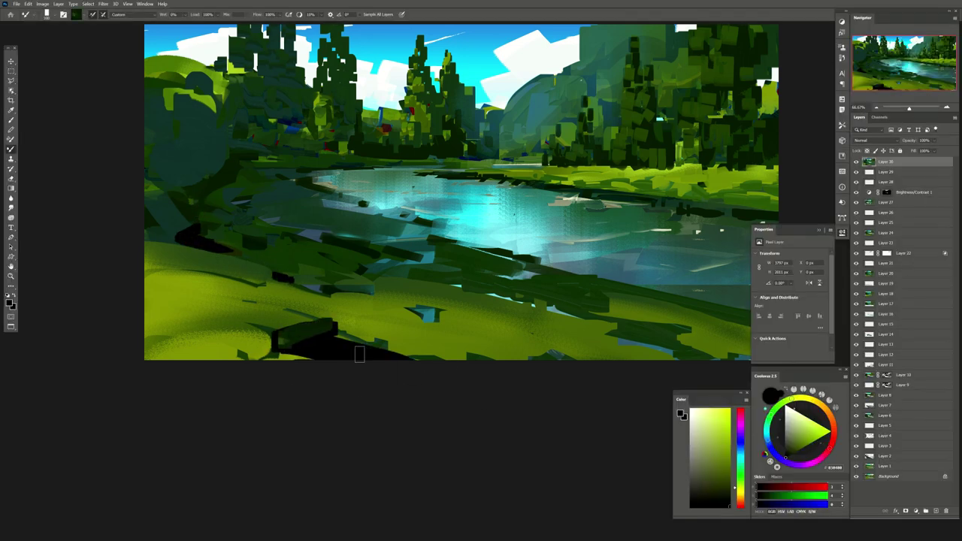
{"action": "left_click_drag", "start_coordinate": [303, 333], "coordinate": [390, 360]}
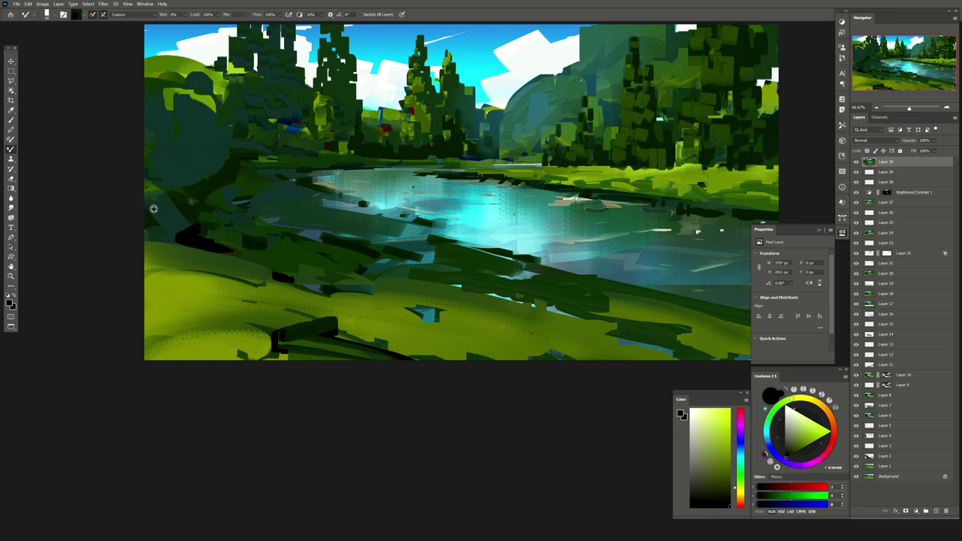
{"action": "mouse_move", "coordinate": [332, 322]}
{"action": "left_mouse_down"}
{"action": "mouse_move", "coordinate": [288, 339]}
{"action": "mouse_move", "coordinate": [421, 359]}
{"action": "left_mouse_up"}
{"action": "left_click_drag", "start_coordinate": [530, 321], "coordinate": [477, 316]}
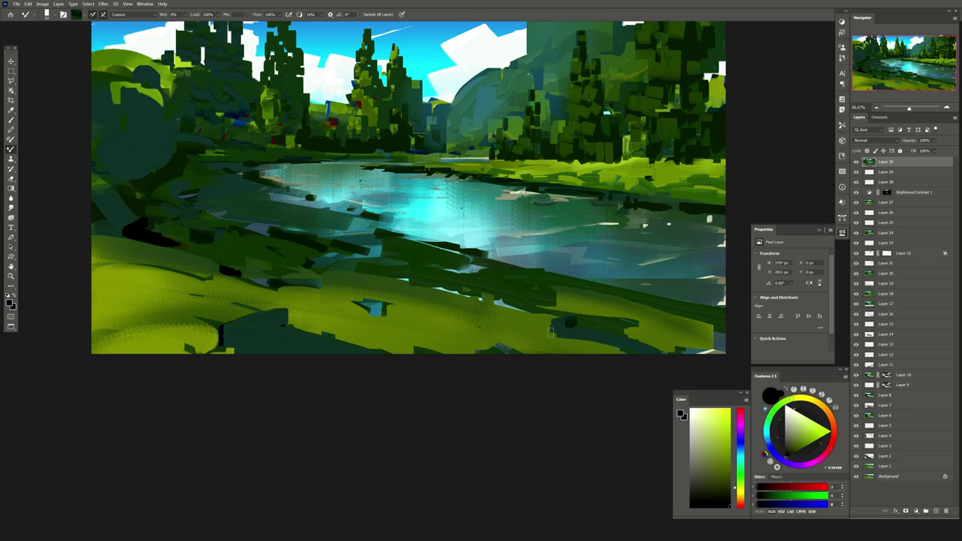
{"action": "left_click_drag", "start_coordinate": [571, 322], "coordinate": [631, 342]}
Partly erase the dark strokes on the left and lower banks
{"action": "left_click_drag", "start_coordinate": [372, 308], "coordinate": [394, 315]}
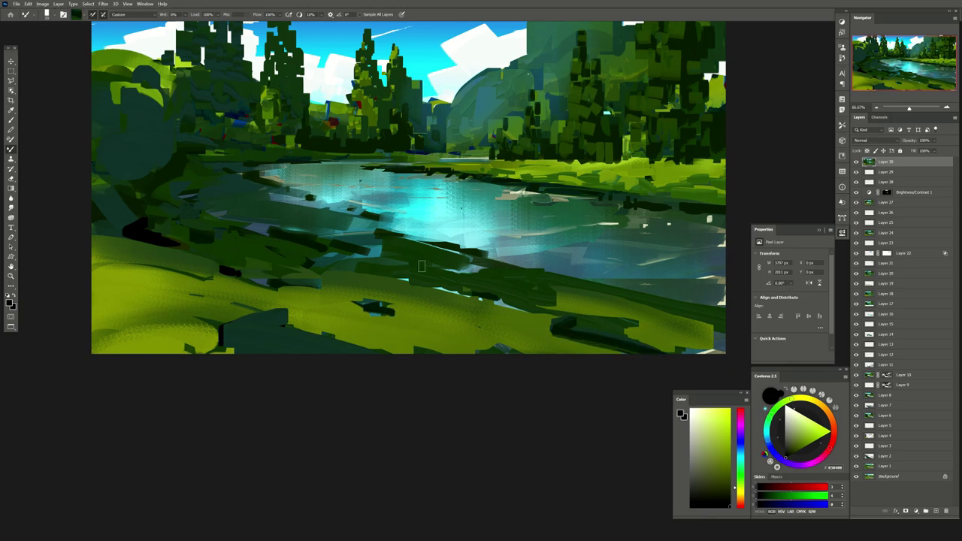
{"action": "key", "text": "e"}
{"action": "left_click_drag", "start_coordinate": [275, 317], "coordinate": [306, 350]}
{"action": "left_click_drag", "start_coordinate": [143, 229], "coordinate": [198, 235]}
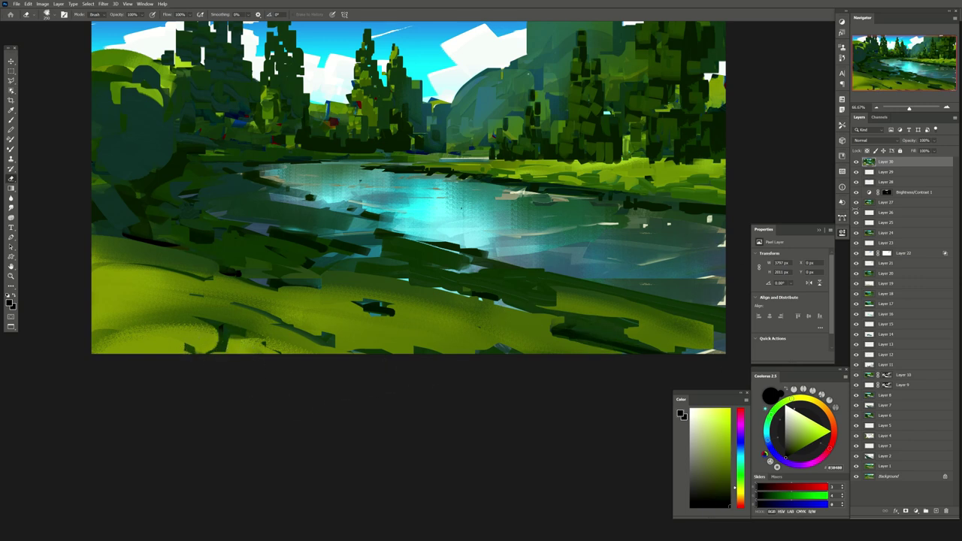
{"action": "left_click_drag", "start_coordinate": [394, 315], "coordinate": [372, 309]}
Mirror the canvas and sample dark green and teal shades into the Mixer Brush
{"action": "key", "text": "b"}
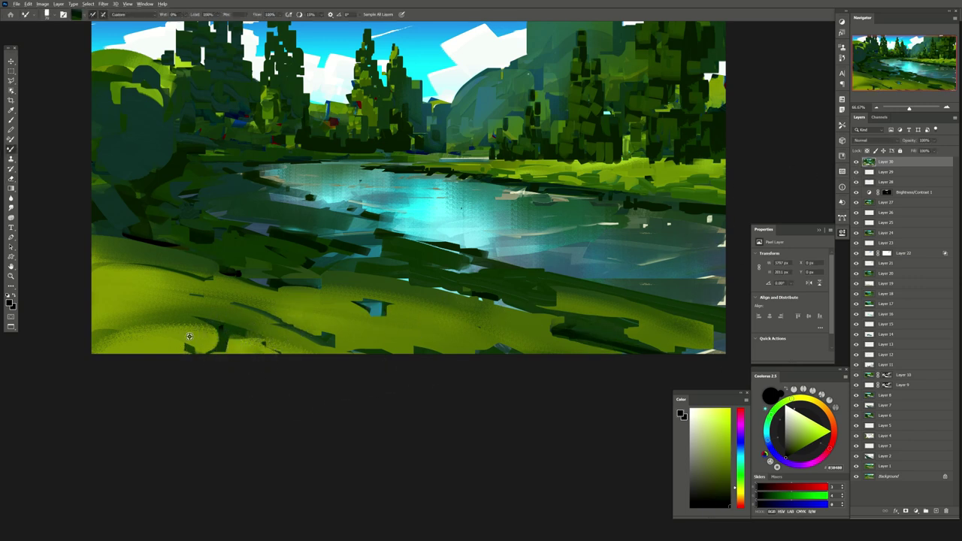
{"action": "key", "text": "h"}
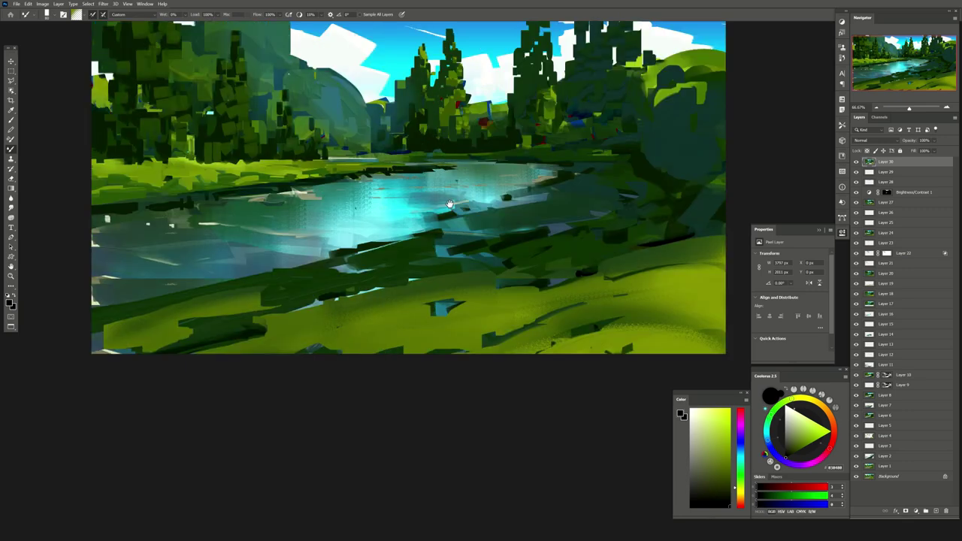
{"action": "left_click_drag", "start_coordinate": [499, 155], "coordinate": [436, 202]}
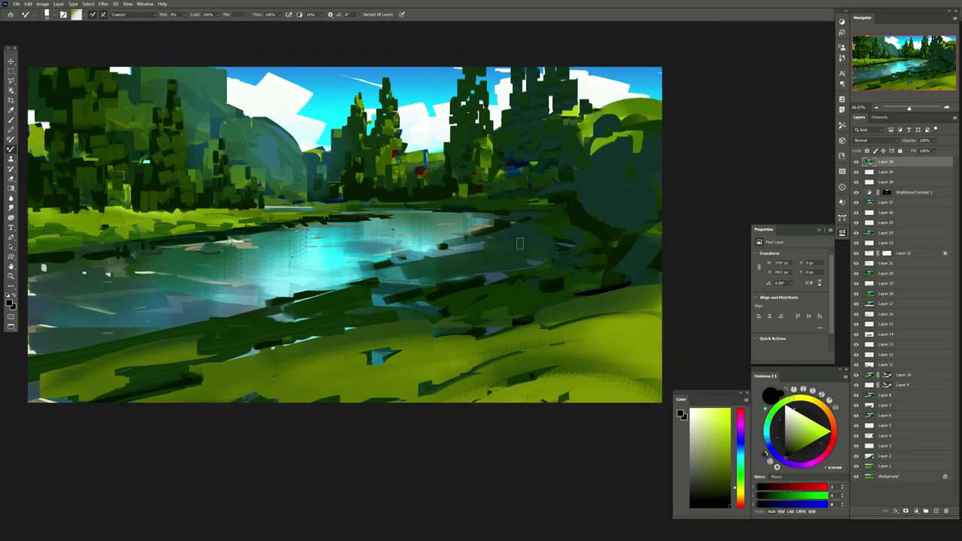
{"action": "left_click", "coordinate": [429, 188], "text": "alt"}
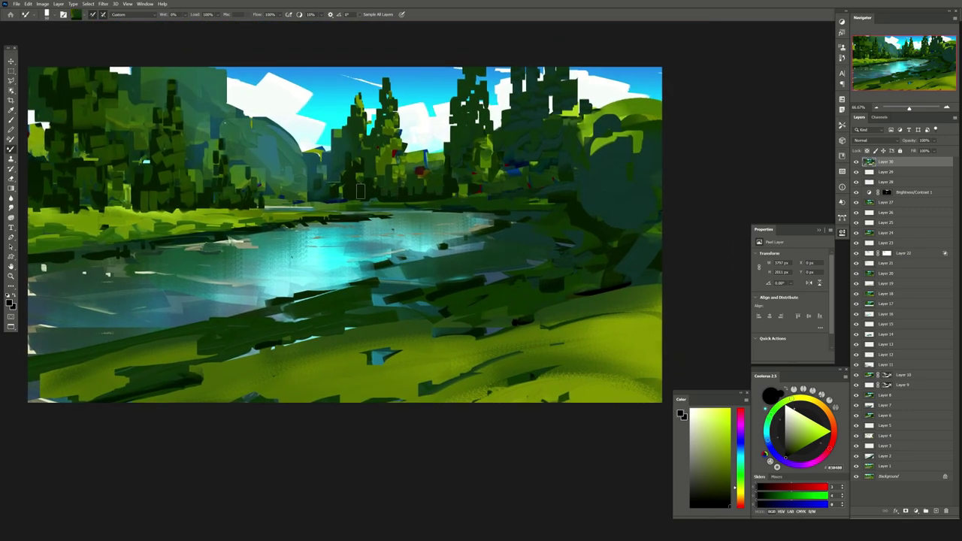
{"action": "left_click", "coordinate": [329, 191], "text": "alt"}
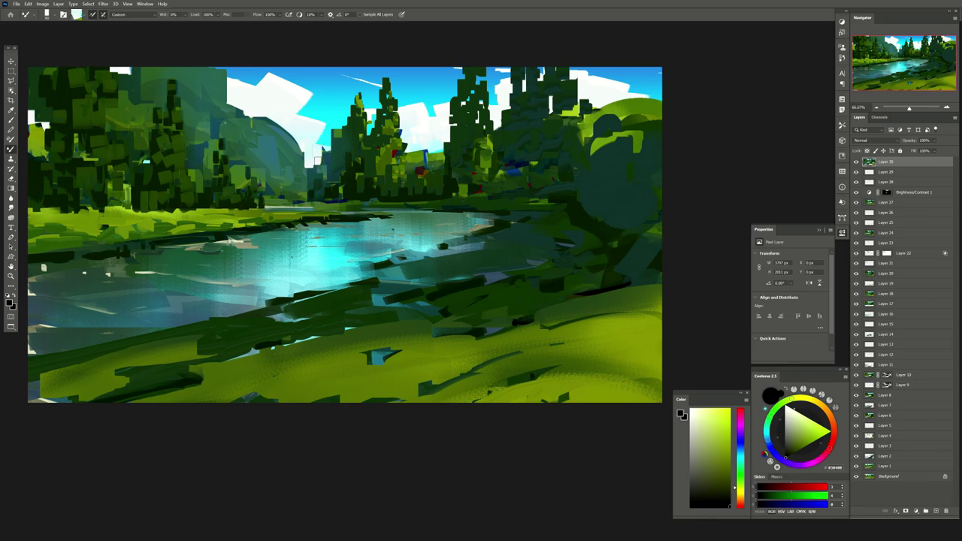
{"action": "left_click", "coordinate": [316, 171], "text": "alt"}
{"action": "left_click", "coordinate": [316, 180], "text": "alt"}
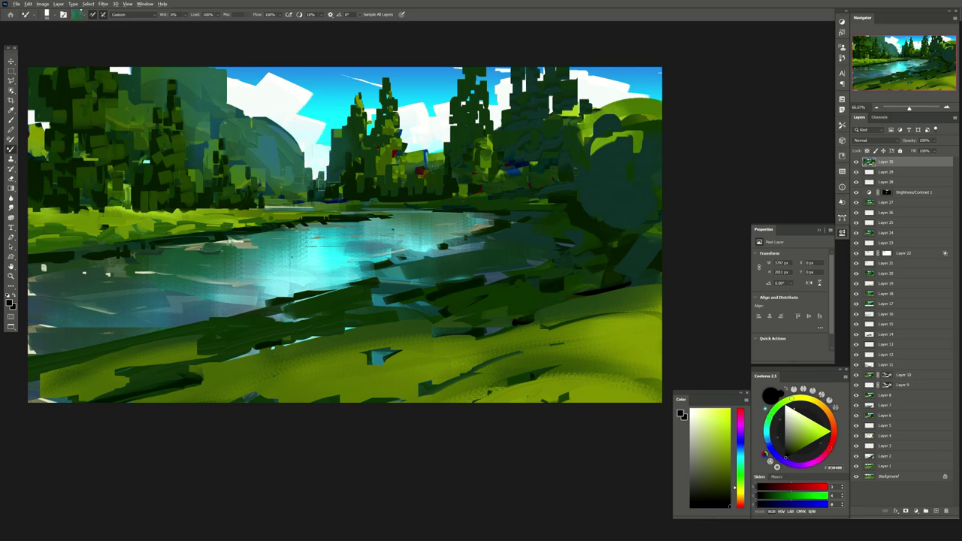
{"action": "left_click", "coordinate": [318, 158], "text": "alt"}
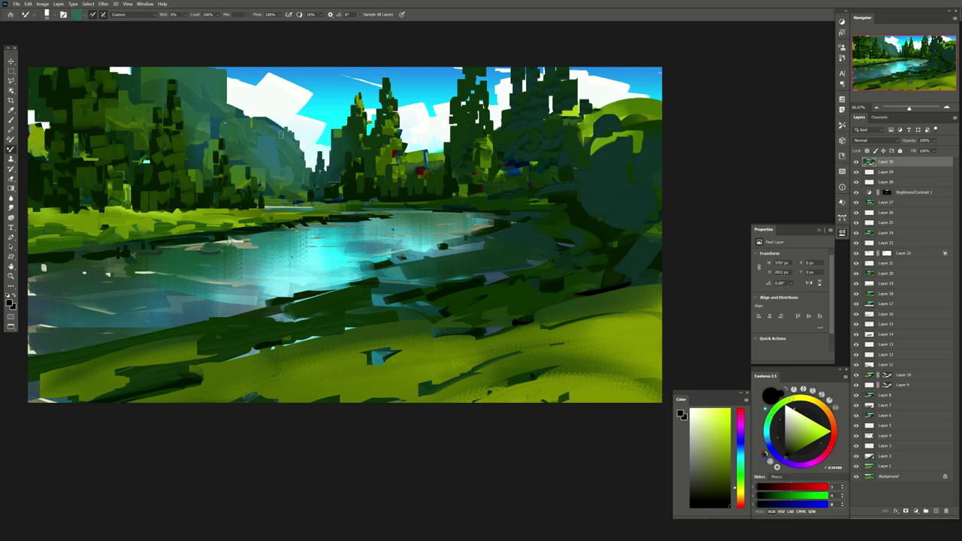
{"action": "left_click_drag", "start_coordinate": [281, 135], "coordinate": [276, 123]}
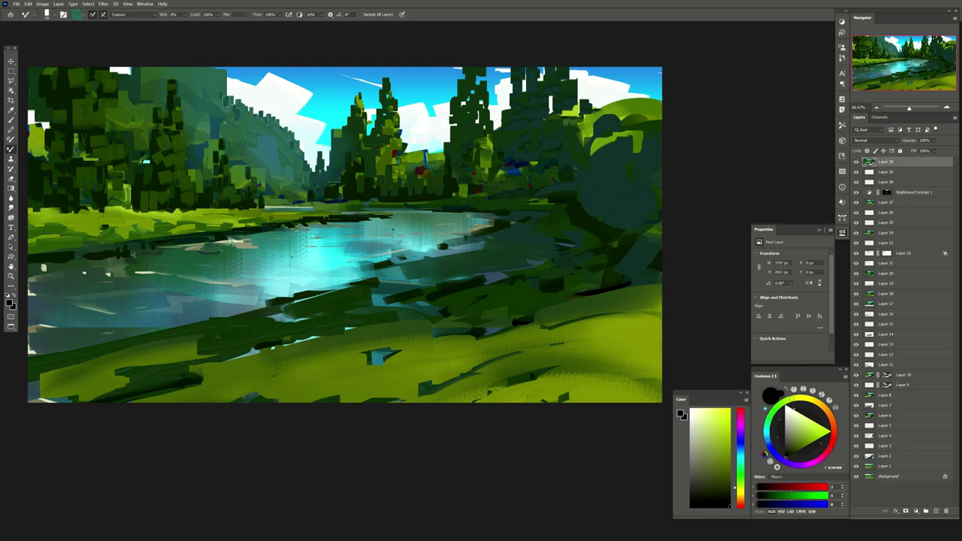
Soften the top-left mountain edge with sky-blue, then cover bright tree patches with dark green
{"action": "left_click", "coordinate": [226, 100], "text": "alt"}
{"action": "left_click_drag", "start_coordinate": [229, 98], "coordinate": [185, 67]}
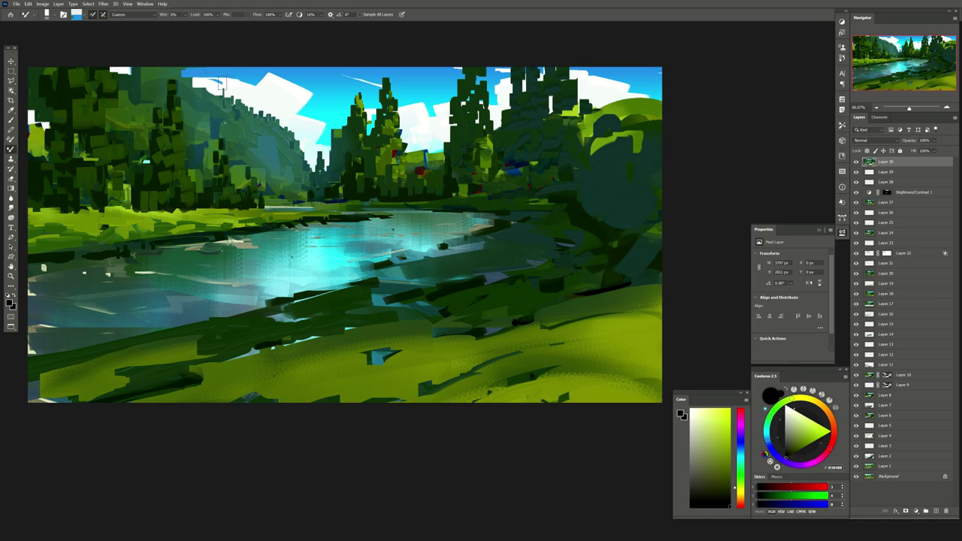
{"action": "left_click", "coordinate": [215, 97], "text": "alt"}
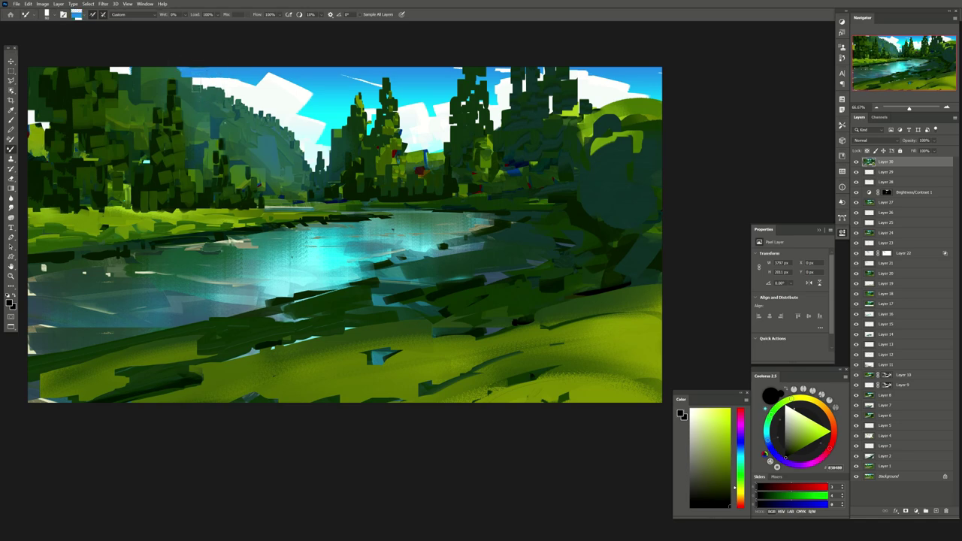
{"action": "left_click", "coordinate": [196, 88], "text": "alt"}
{"action": "left_click", "coordinate": [114, 71], "text": "alt"}
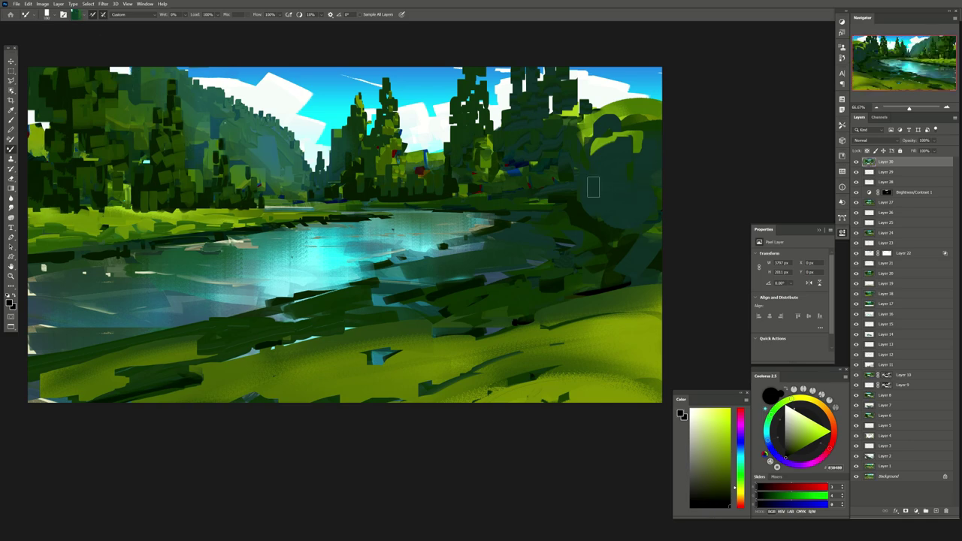
{"action": "key", "text": "ctrl+shift+h"}
{"action": "left_click_drag", "start_coordinate": [652, 111], "coordinate": [647, 164]}
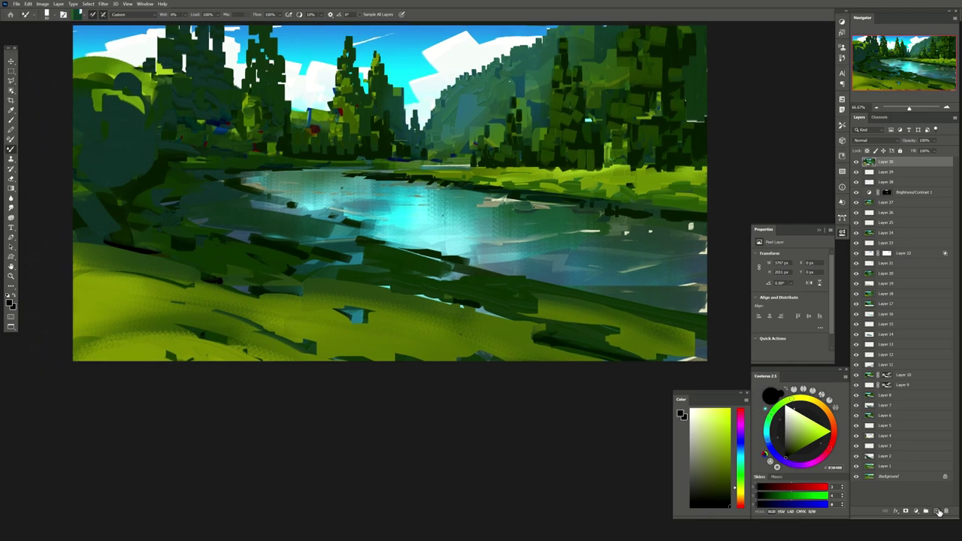
Set the layer to Darken, raise Layer 2 opacity to 65%, and darken the left riverbank
{"action": "left_click", "coordinate": [871, 141]}
{"action": "left_click", "coordinate": [872, 162]}
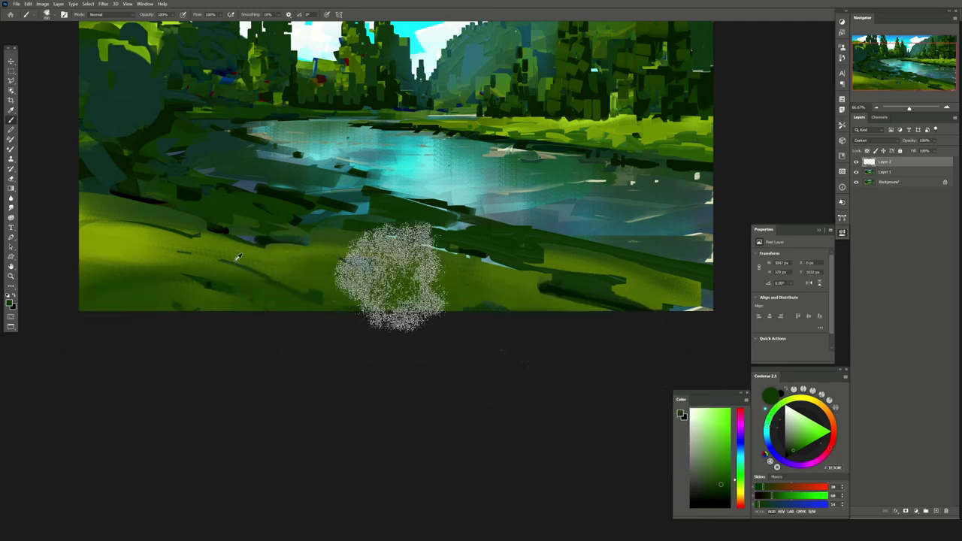
{"action": "left_click_drag", "start_coordinate": [165, 290], "coordinate": [256, 260]}
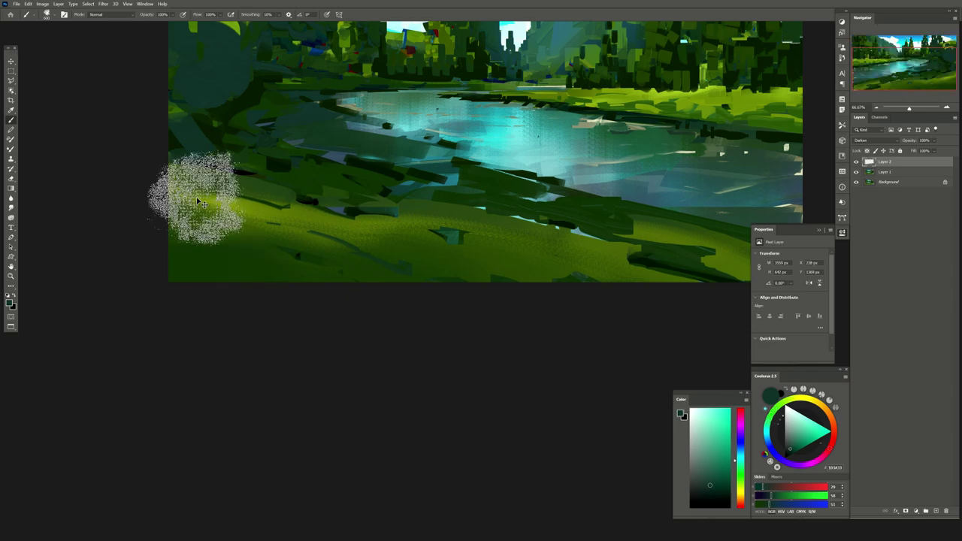
{"action": "left_click_drag", "start_coordinate": [504, 205], "coordinate": [450, 299]}
{"action": "left_click_drag", "start_coordinate": [932, 150], "coordinate": [935, 150]}
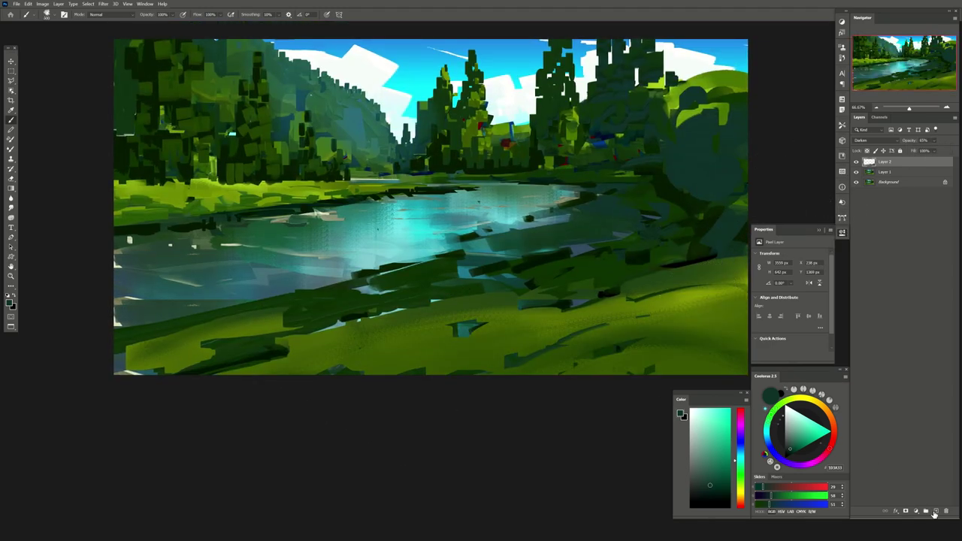
{"action": "left_click_drag", "start_coordinate": [82, 198], "coordinate": [315, 195]}
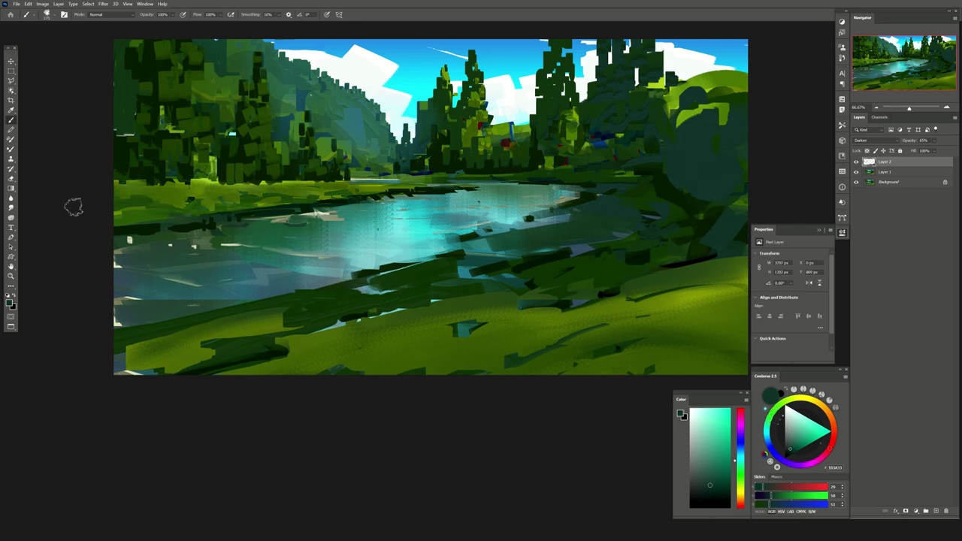
On new Layer 4, sample tree greens, water teal and cloud cyans with the brush
{"action": "left_click", "coordinate": [935, 512]}
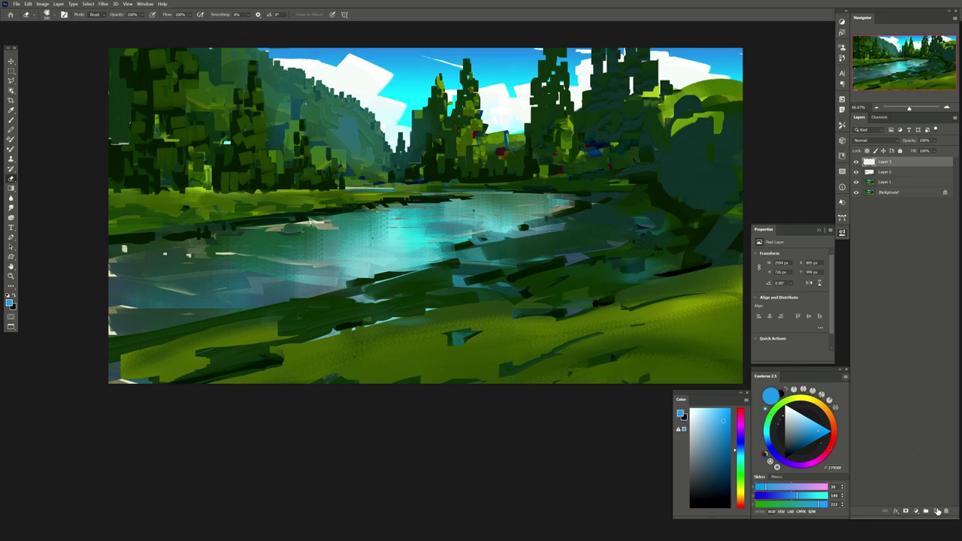
{"action": "left_click", "coordinate": [936, 511]}
{"action": "key", "text": "b"}
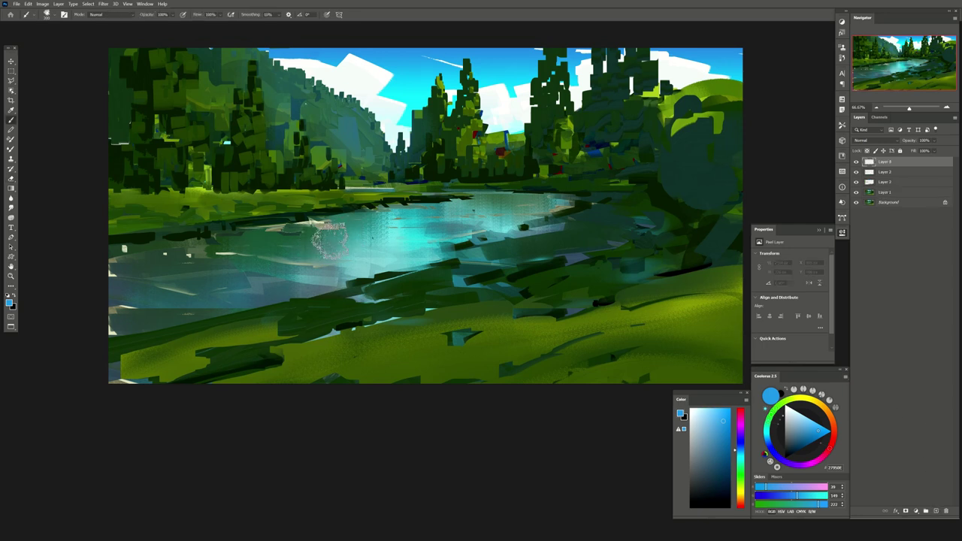
{"action": "left_click", "coordinate": [456, 149], "text": "alt"}
{"action": "left_click", "coordinate": [429, 133], "text": "alt"}
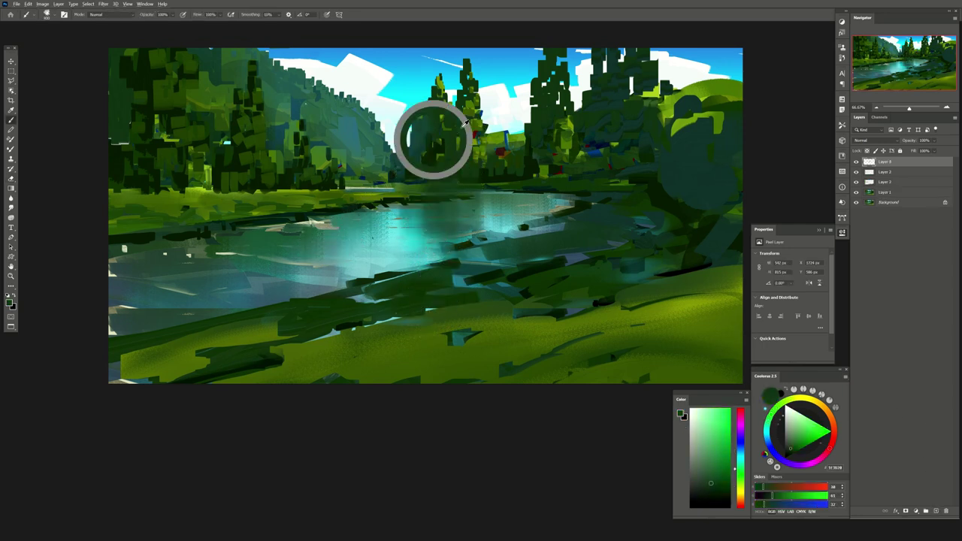
{"action": "left_click", "coordinate": [418, 191], "text": "alt"}
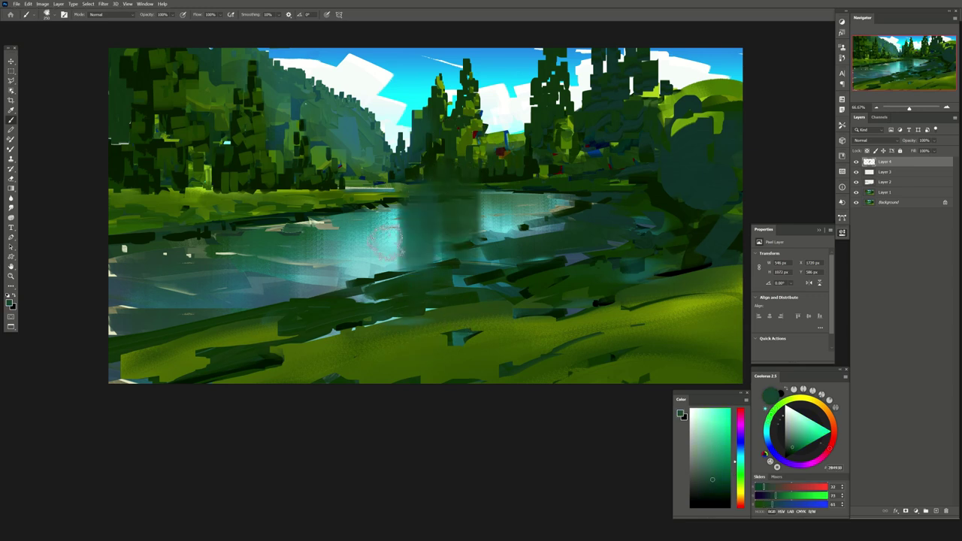
{"action": "left_click", "coordinate": [367, 186], "text": "alt"}
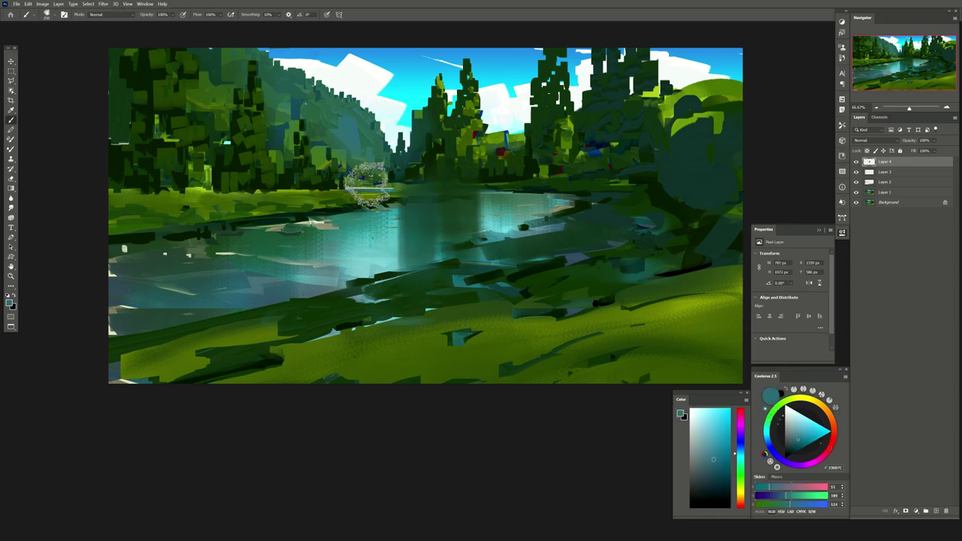
{"action": "left_click", "coordinate": [408, 215], "text": "alt"}
{"action": "left_click", "coordinate": [381, 103], "text": "alt"}
{"action": "left_click", "coordinate": [379, 231], "text": "alt"}
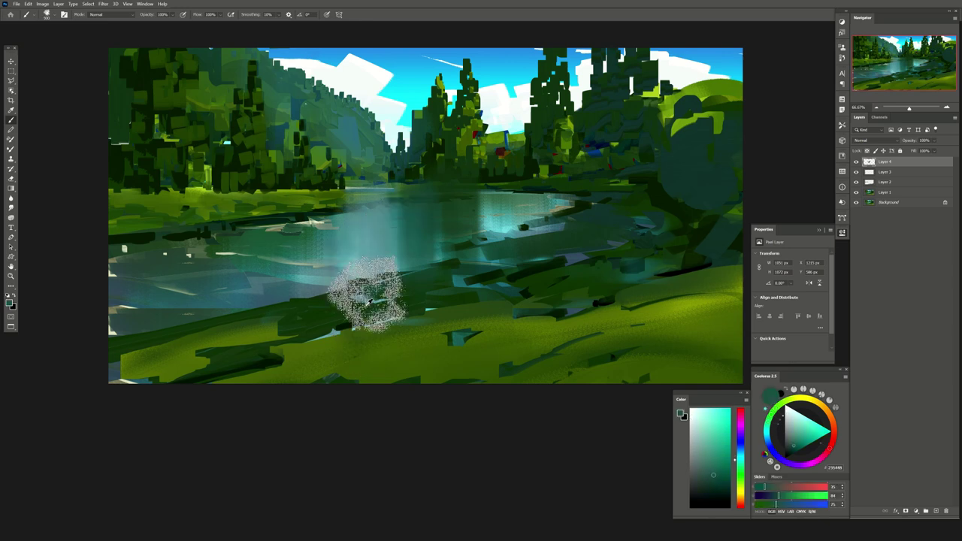
{"action": "left_click", "coordinate": [326, 312], "text": "alt"}
{"action": "left_click", "coordinate": [314, 169], "text": "alt"}
{"action": "left_click", "coordinate": [316, 317], "text": "alt"}
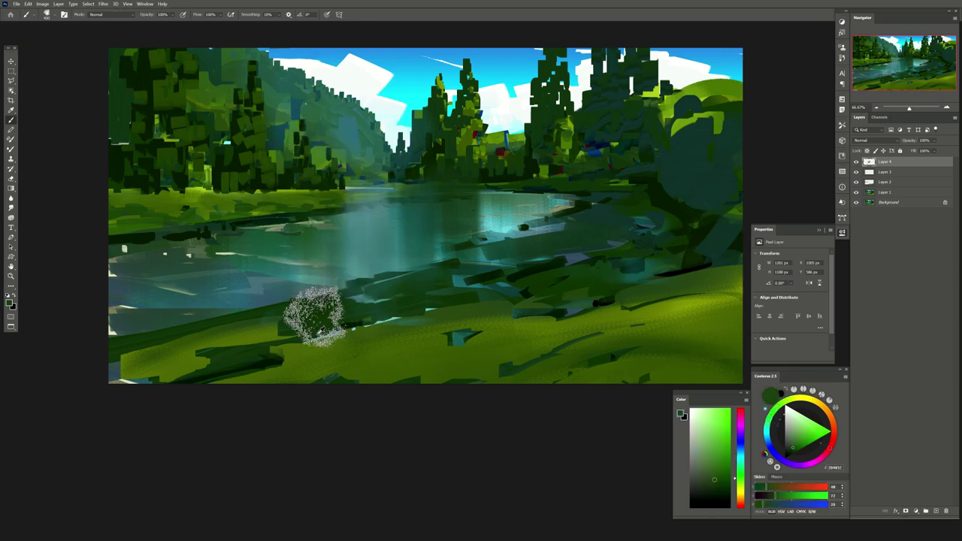
Set Layer 4 to Darken at 70% opacity, mirror back, and hide it to compare
{"action": "left_click", "coordinate": [876, 164]}
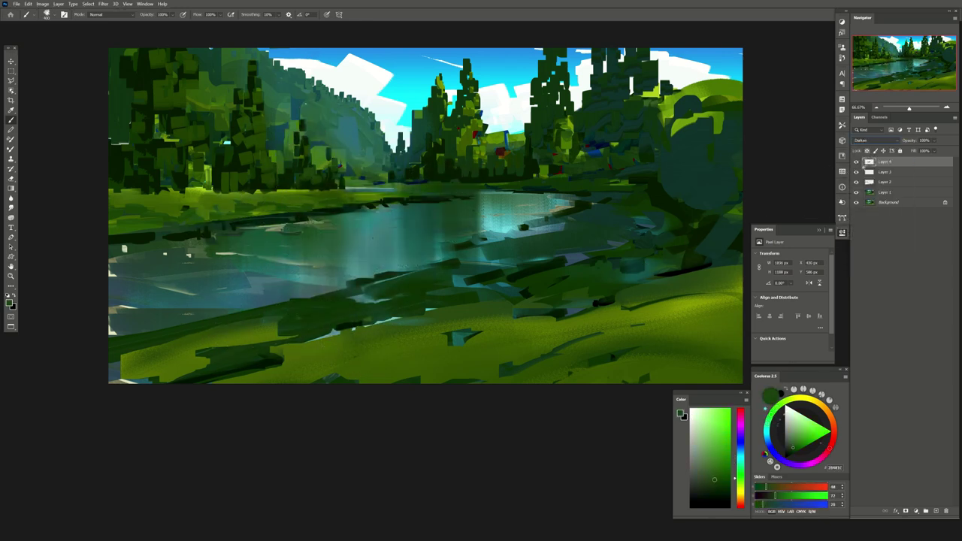
{"action": "left_click_drag", "start_coordinate": [928, 151], "coordinate": [957, 154]}
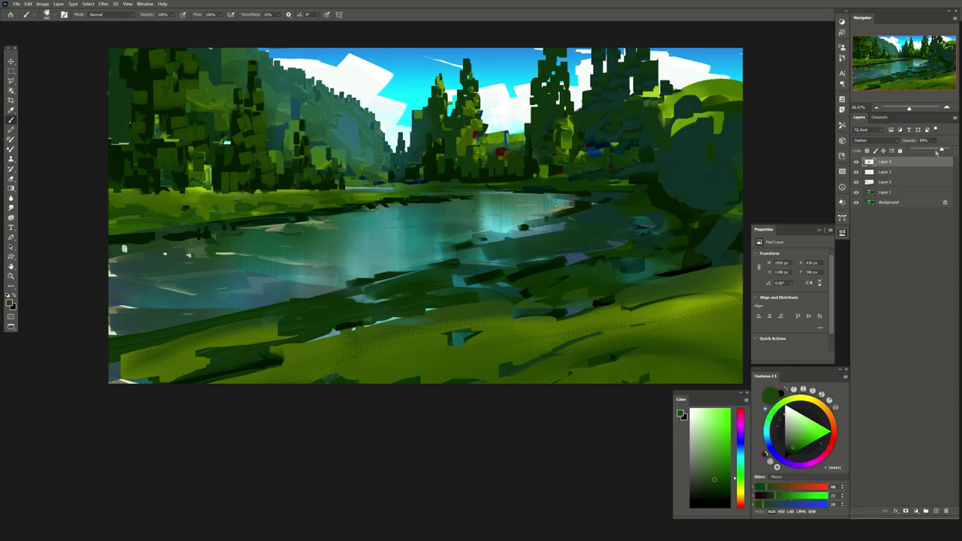
{"action": "key", "text": "h"}
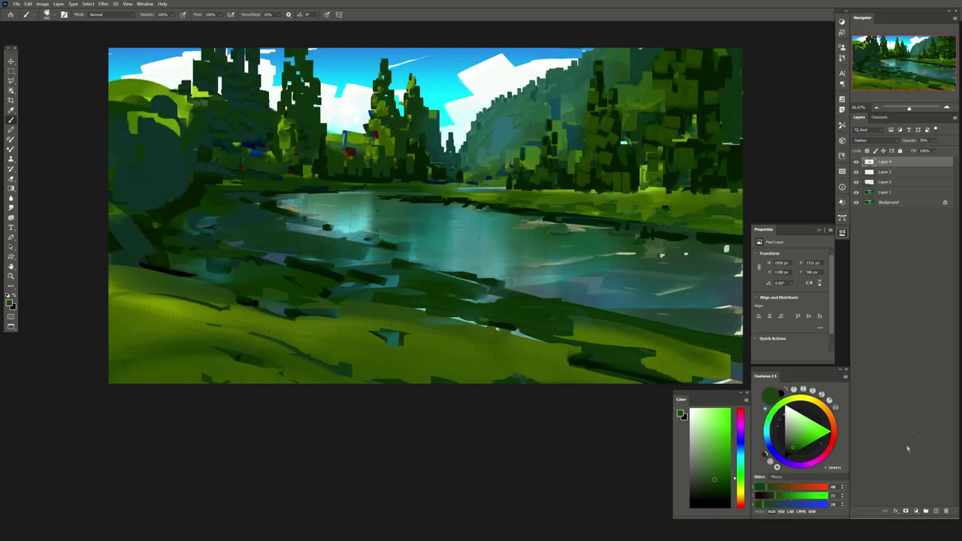
{"action": "left_click", "coordinate": [300, 147], "text": "alt"}
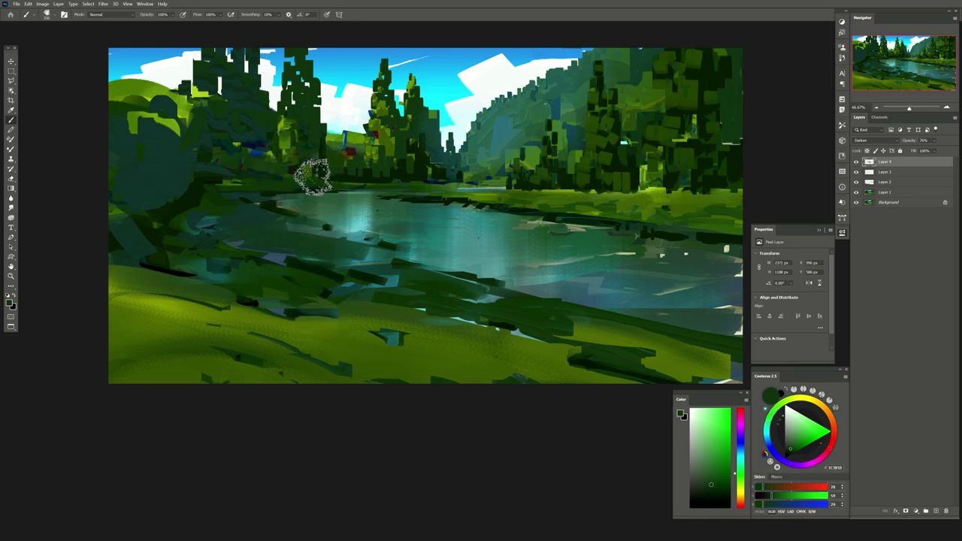
{"action": "left_click", "coordinate": [855, 162]}
Add a mask to Layer 4 and restore lighter water through it with the Mixer Brush
{"action": "left_click", "coordinate": [855, 162]}
{"action": "left_click", "coordinate": [906, 510]}
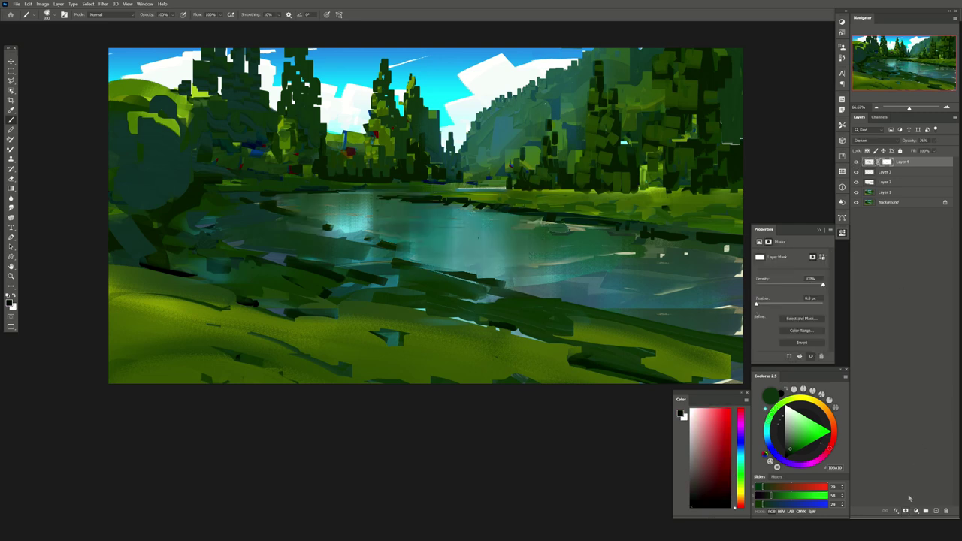
{"action": "key", "text": "shift+b"}
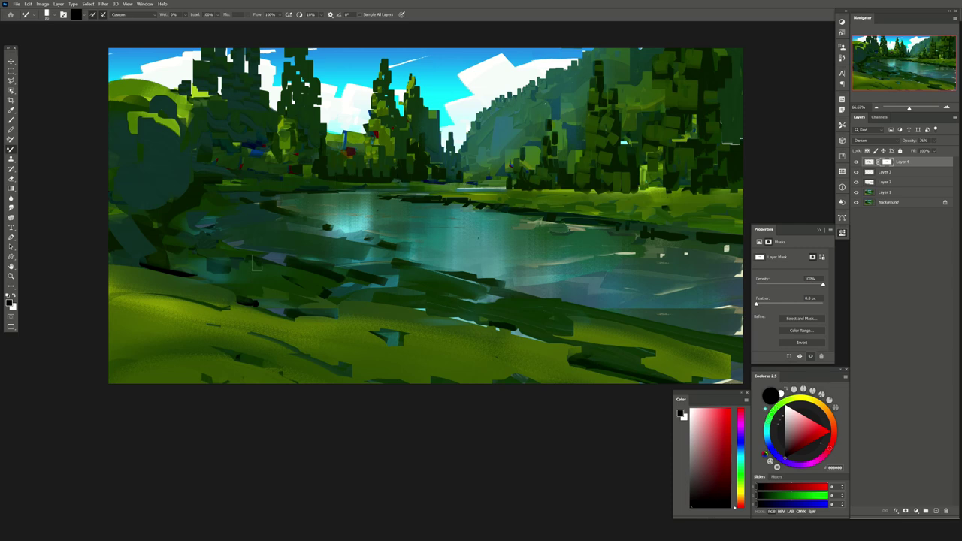
{"action": "left_click_drag", "start_coordinate": [286, 236], "coordinate": [322, 226]}
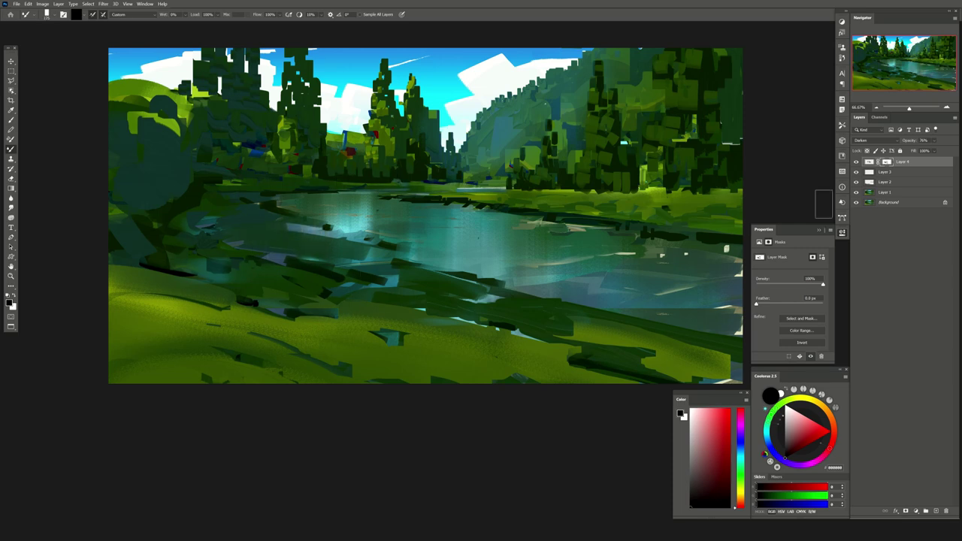
Add Layers 5 and 6 and paint dark green strokes over the right-hand trees
{"action": "left_click", "coordinate": [934, 511]}
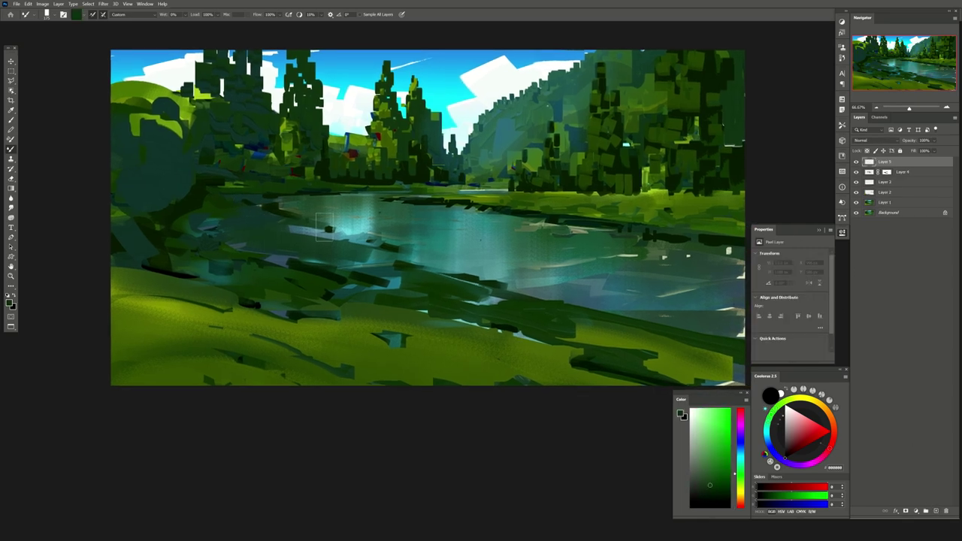
{"action": "left_click_drag", "start_coordinate": [324, 220], "coordinate": [320, 227]}
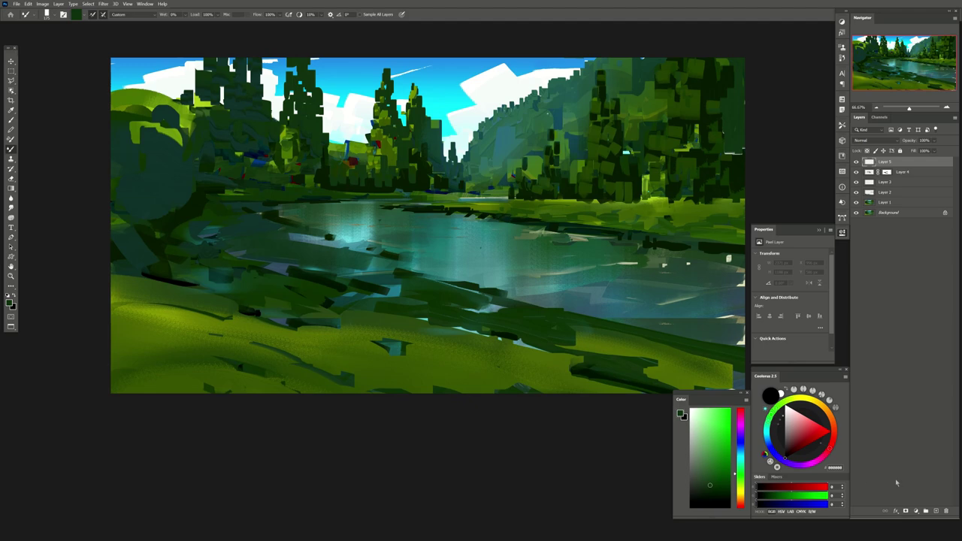
{"action": "left_click", "coordinate": [935, 511]}
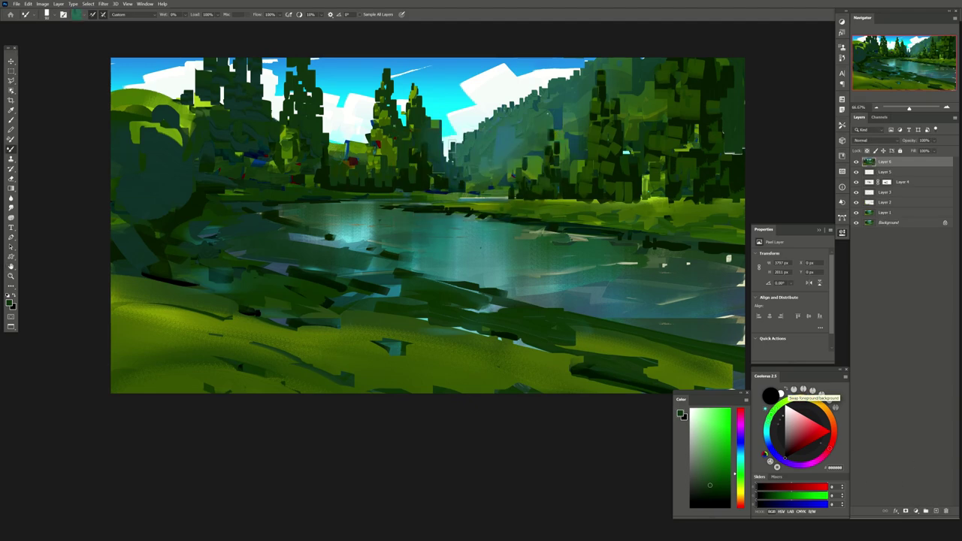
{"action": "left_click_drag", "start_coordinate": [437, 157], "coordinate": [465, 187]}
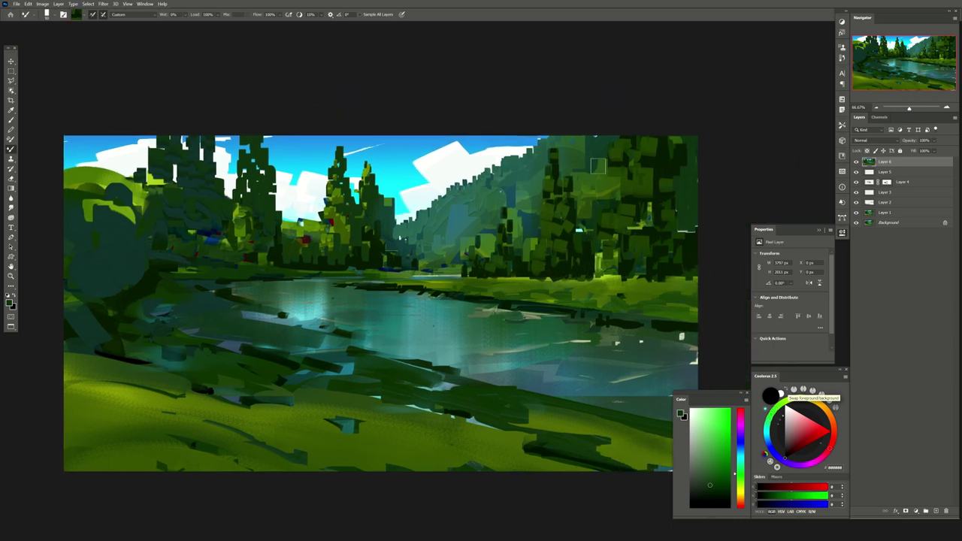
{"action": "left_click_drag", "start_coordinate": [584, 167], "coordinate": [578, 190]}
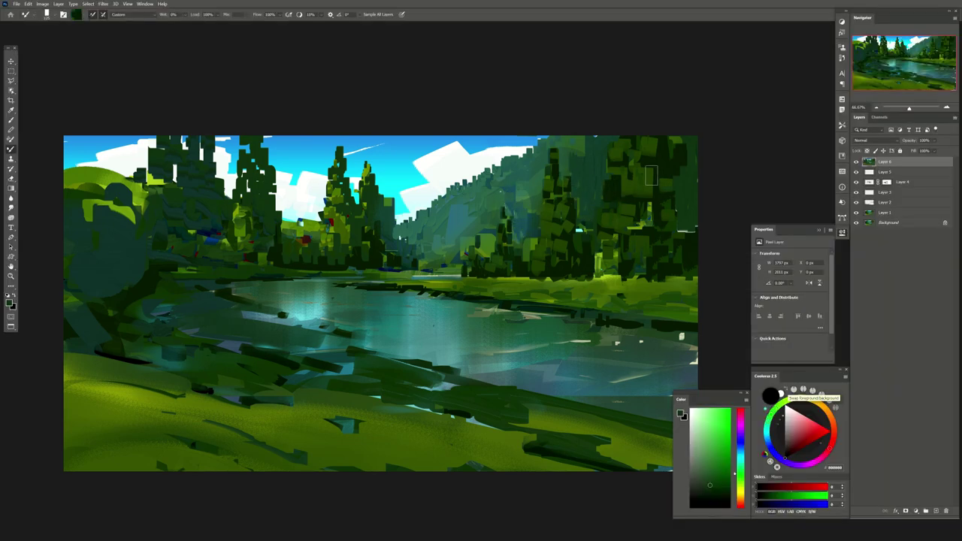
{"action": "left_click_drag", "start_coordinate": [669, 187], "coordinate": [688, 223]}
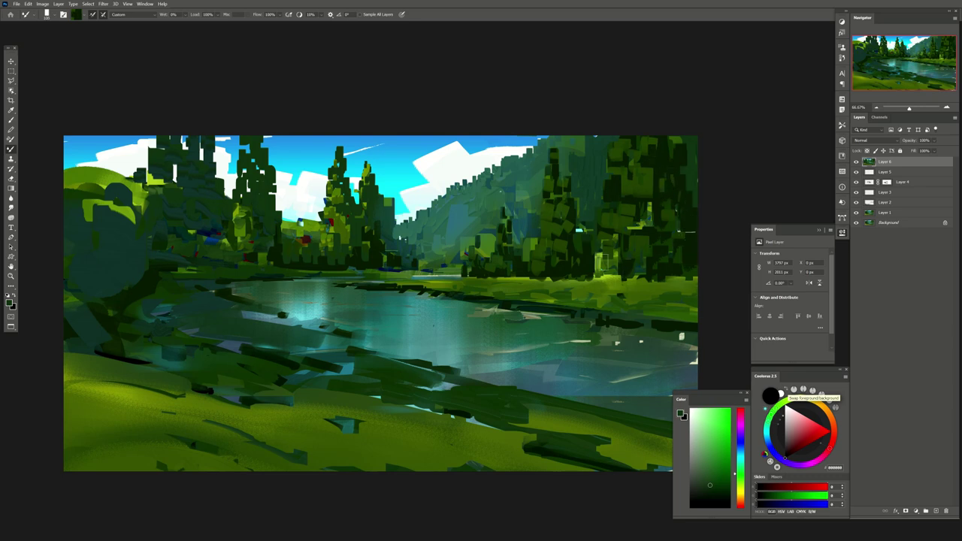
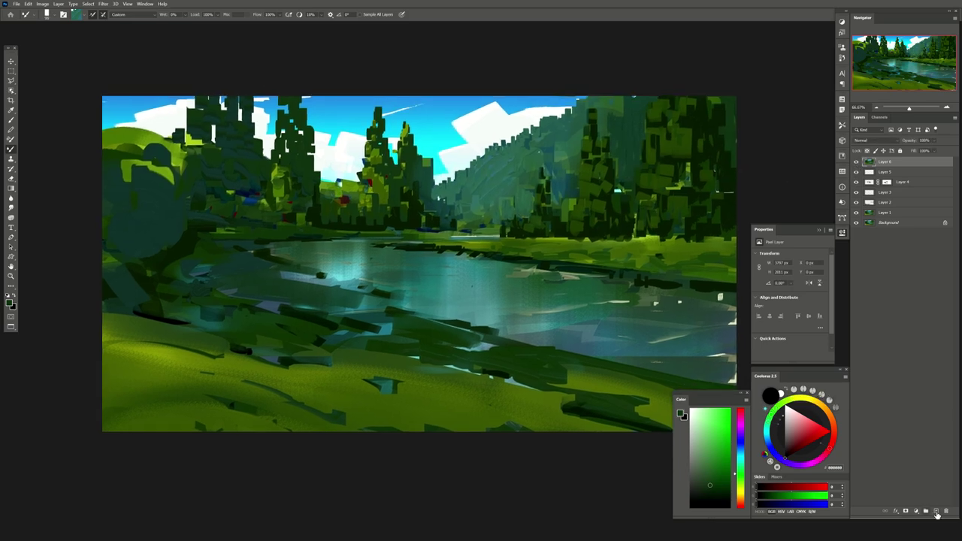
Add a new top layer holding a merged stamp of the visible painting
{"action": "left_click", "coordinate": [936, 512]}
{"action": "key", "text": "ctrl+shift+alt+e"}
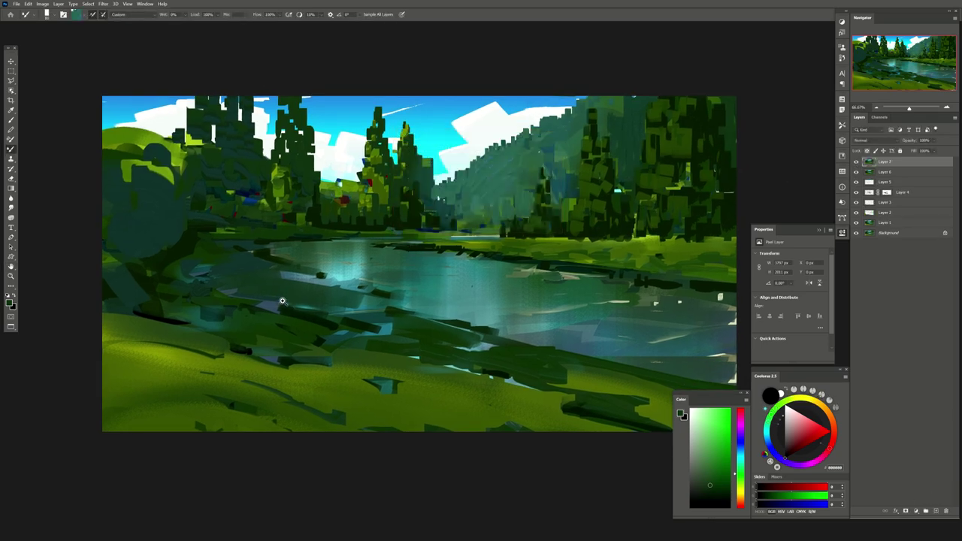
{"action": "scroll", "coordinate": [282, 300], "scroll_direction": "up", "scroll_amount": 2}
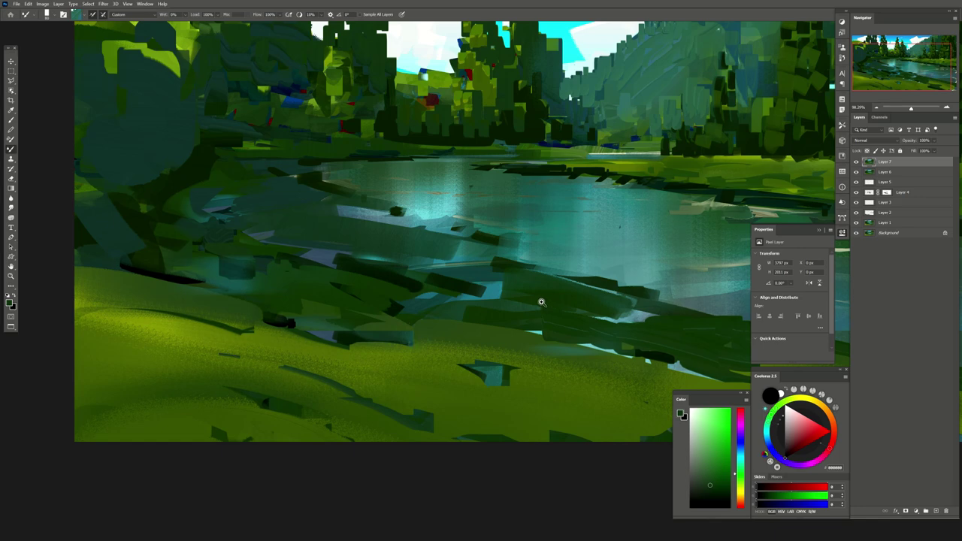
{"action": "scroll", "coordinate": [541, 302], "scroll_direction": "down", "scroll_amount": 2}
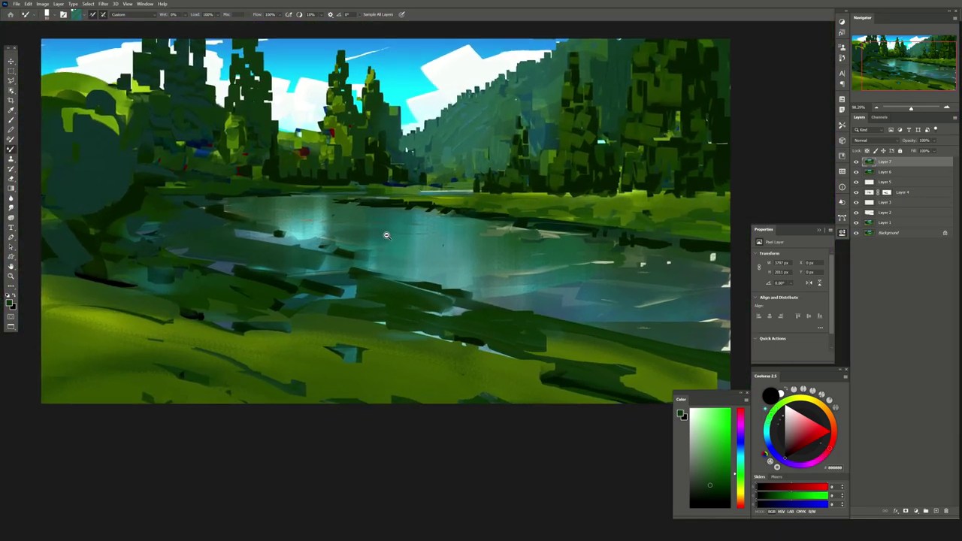
{"action": "scroll", "coordinate": [386, 235], "scroll_direction": "down", "scroll_amount": 1}
Select the river with a Polygonal Lasso outline
{"action": "key", "text": "l"}
{"action": "left_click", "coordinate": [696, 355]}
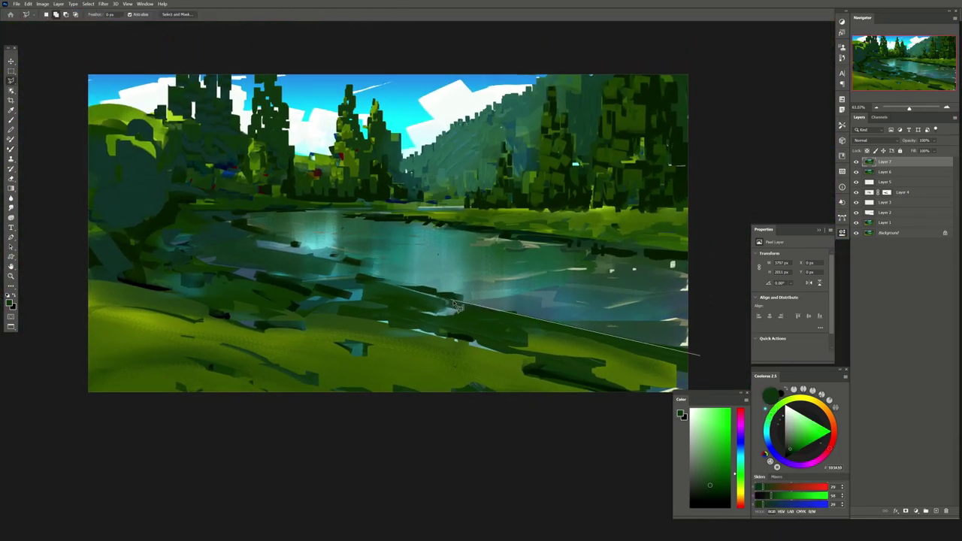
{"action": "left_click", "coordinate": [177, 242]}
{"action": "left_click", "coordinate": [193, 218]}
{"action": "left_click", "coordinate": [285, 204]}
{"action": "double_click", "coordinate": [698, 279]}
Brush pale yellow highlights along the river's lower bank and upper-left edge
{"action": "key", "text": "b"}
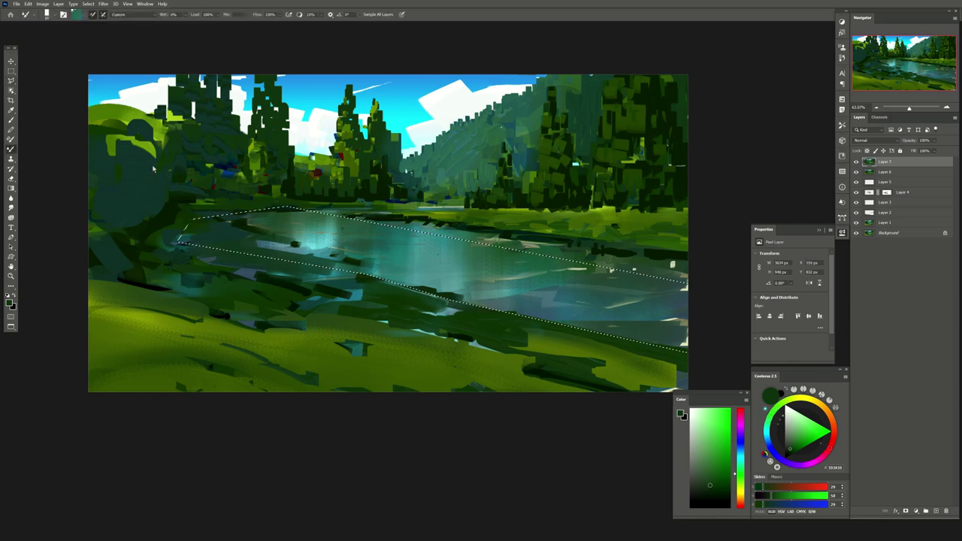
{"action": "left_click", "coordinate": [680, 318], "text": "alt"}
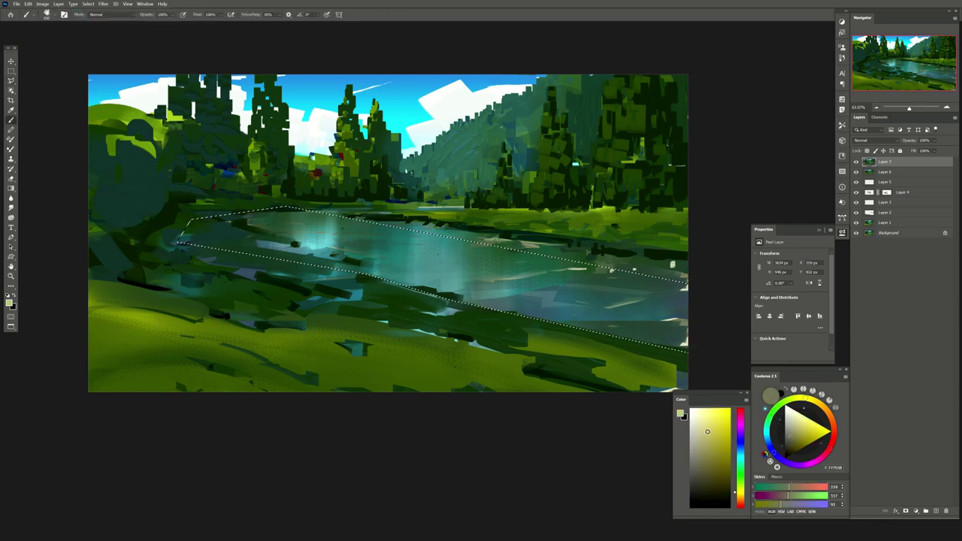
{"action": "key", "text": "ctrl+h"}
{"action": "left_click_drag", "start_coordinate": [500, 275], "coordinate": [454, 237]}
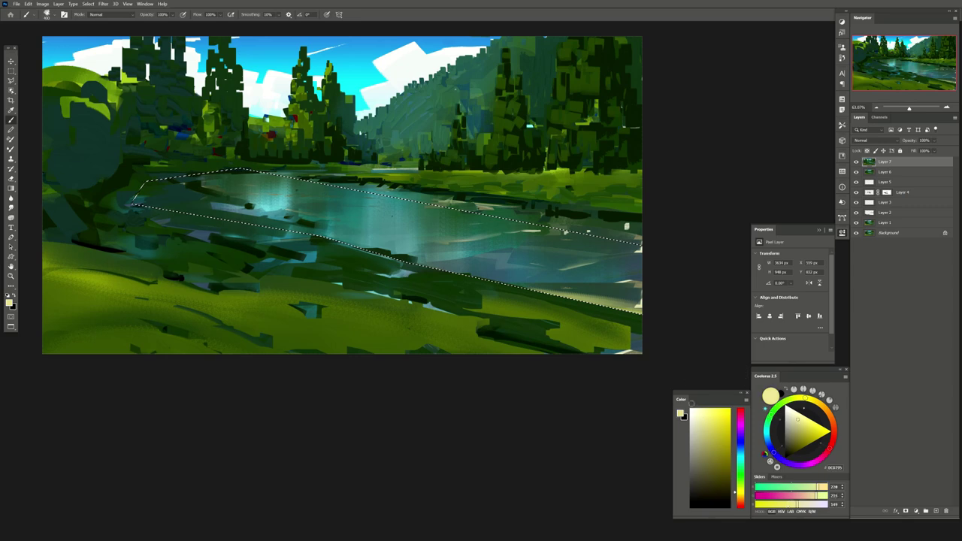
{"action": "left_click_drag", "start_coordinate": [613, 342], "coordinate": [180, 233]}
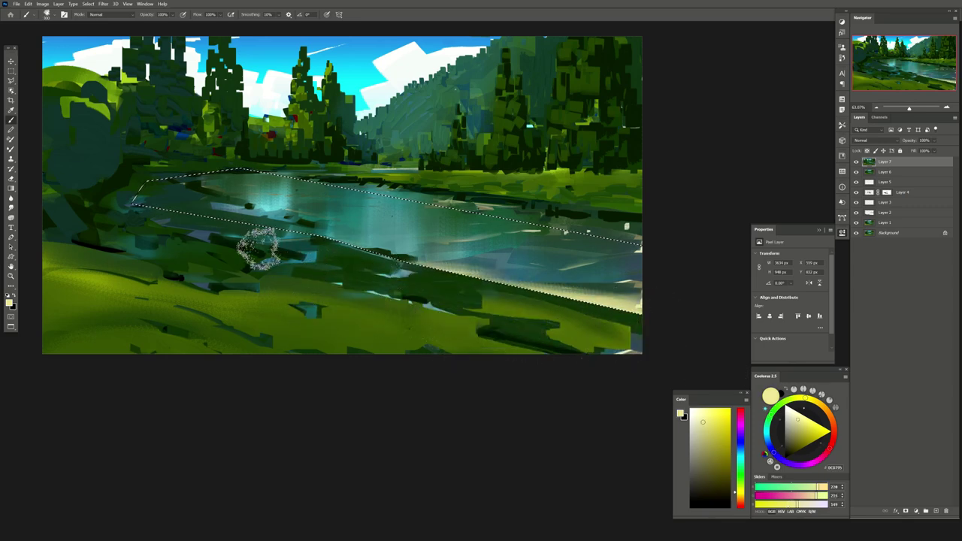
{"action": "mouse_move", "coordinate": [118, 215]}
{"action": "left_mouse_down"}
{"action": "mouse_move", "coordinate": [189, 157]}
{"action": "mouse_move", "coordinate": [279, 150]}
{"action": "left_mouse_up"}
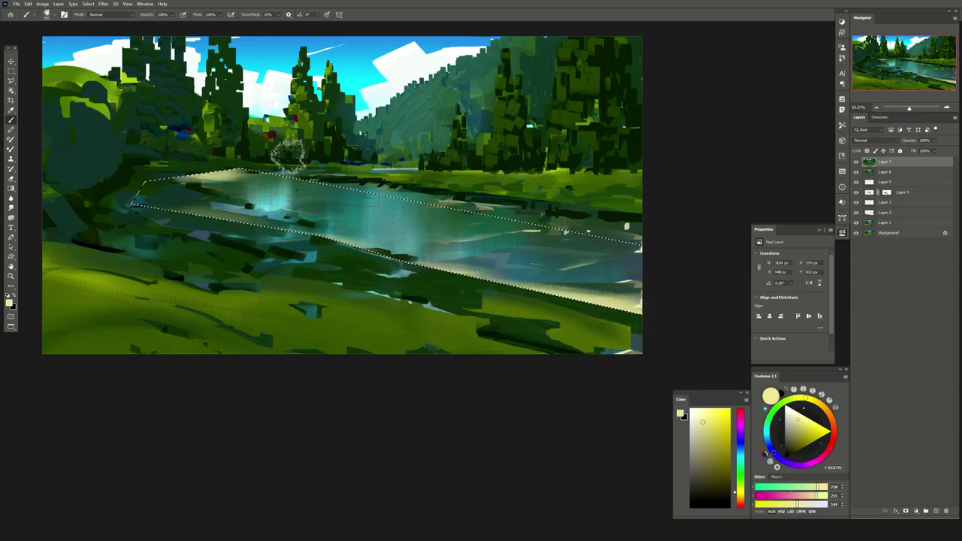
Deselect and flip the canvas horizontally
{"action": "key", "text": "ctrl+d"}
{"action": "key", "text": "e"}
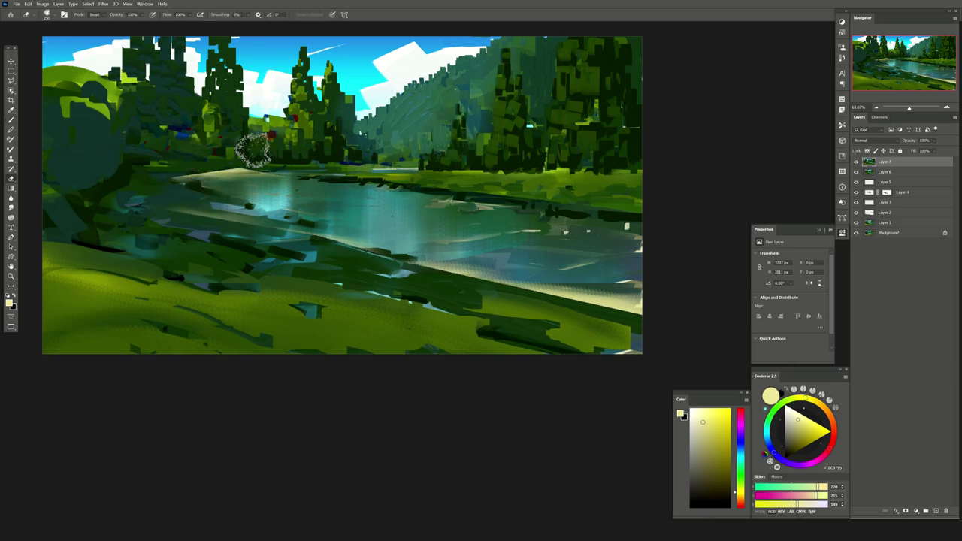
{"action": "key", "text": "h"}
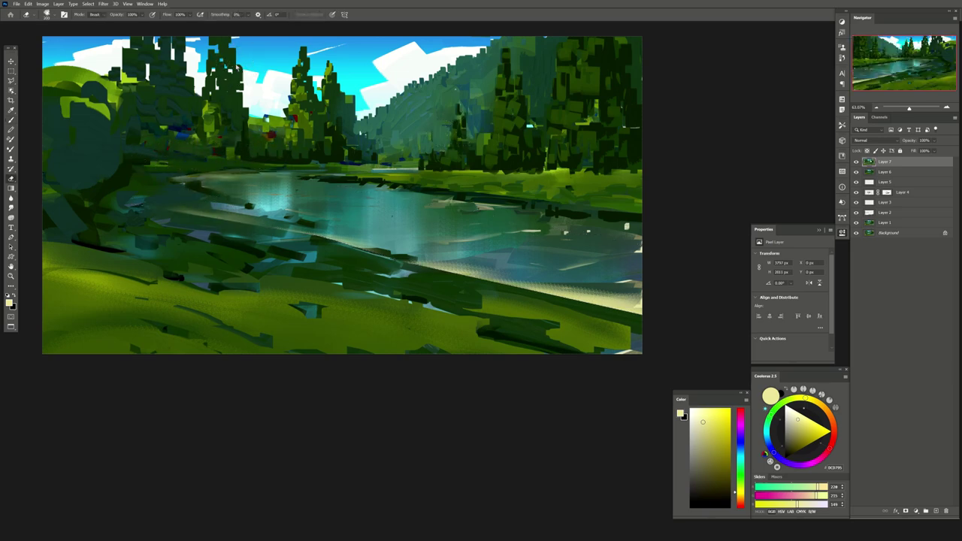
{"action": "left_click_drag", "start_coordinate": [305, 142], "coordinate": [355, 149]}
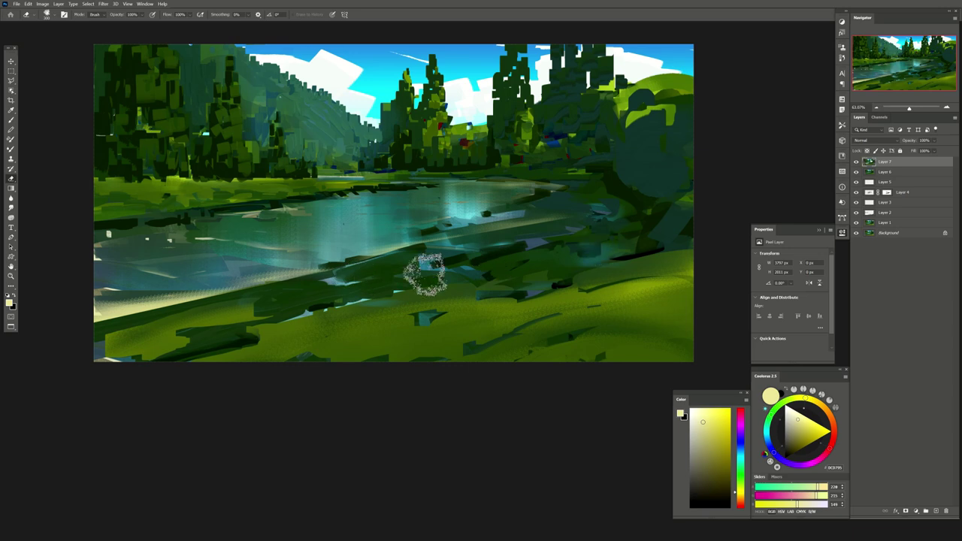
{"action": "left_click_drag", "start_coordinate": [88, 229], "coordinate": [116, 233]}
{"action": "key", "text": "l"}
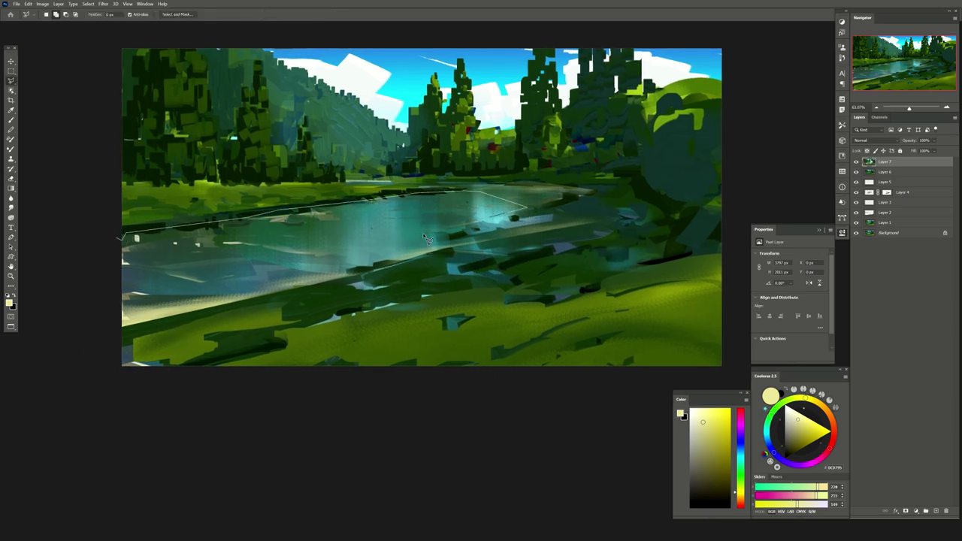
Brush a soft pale yellow wash over the river's left part inside its selection
{"action": "double_click", "coordinate": [90, 247]}
{"action": "key", "text": "b"}
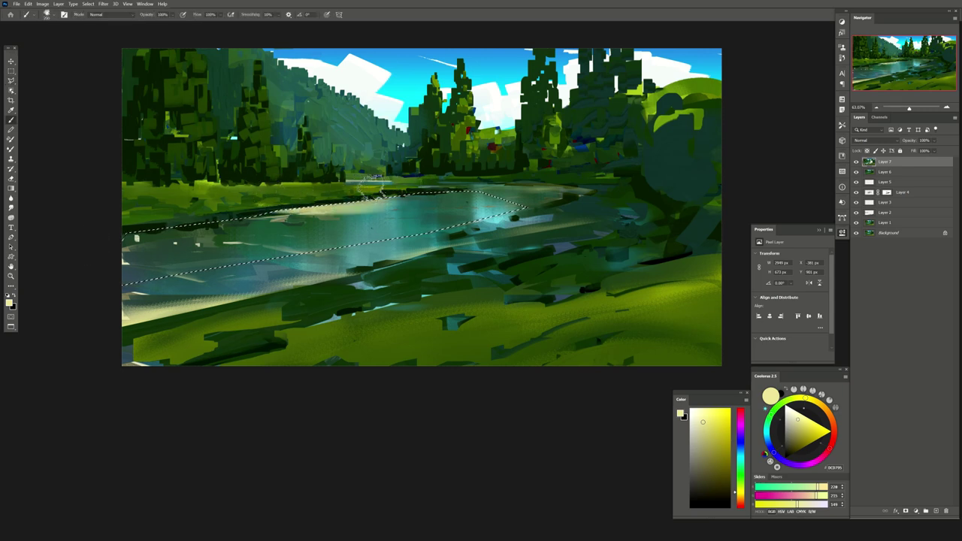
{"action": "left_click_drag", "start_coordinate": [372, 176], "coordinate": [160, 208]}
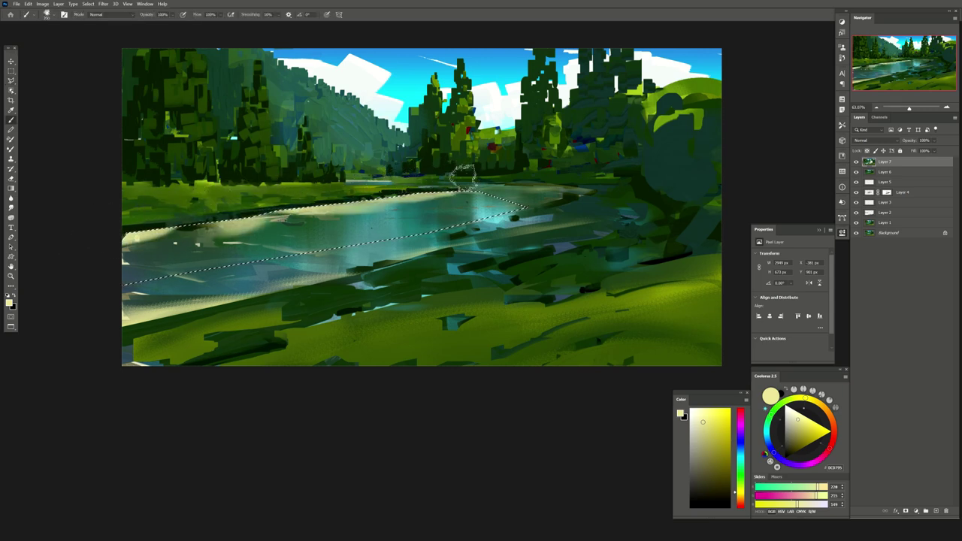
{"action": "key", "text": "ctrl+d"}
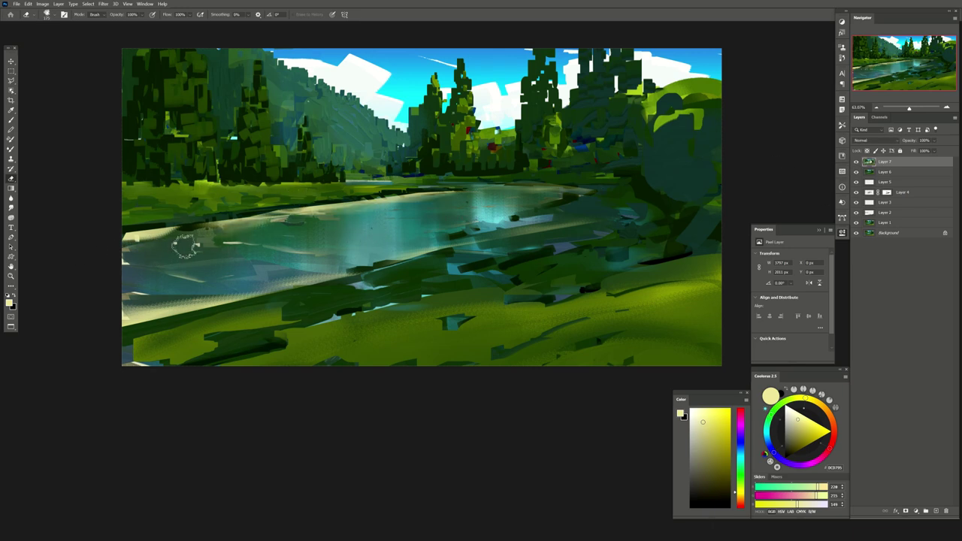
Outline the lower grassy foreground and pick dark green and yellow-green colours
{"action": "scroll", "coordinate": [301, 233], "scroll_direction": "down", "scroll_amount": 2}
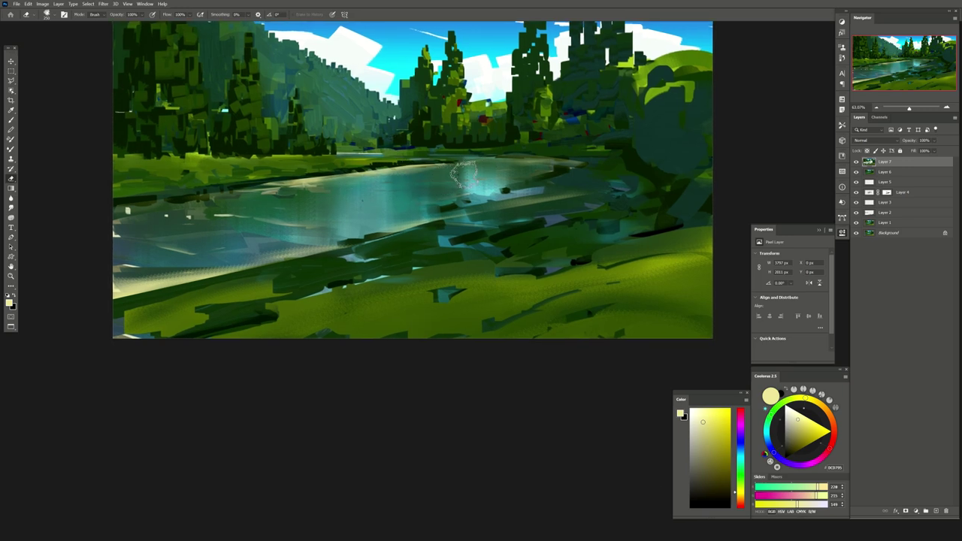
{"action": "left_click_drag", "start_coordinate": [276, 165], "coordinate": [262, 151]}
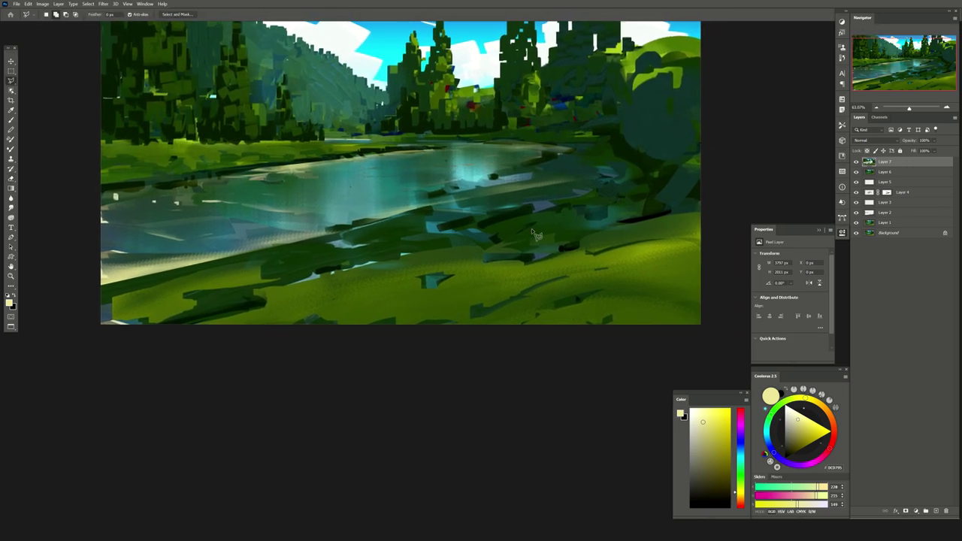
{"action": "key", "text": "l"}
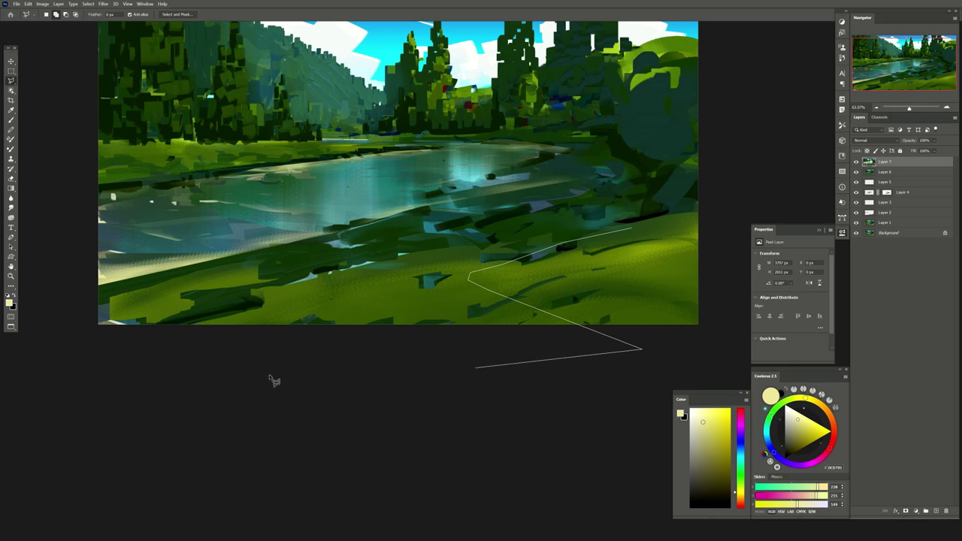
{"action": "left_click_drag", "start_coordinate": [472, 285], "coordinate": [189, 285]}
{"action": "key", "text": "b"}
{"action": "left_click", "coordinate": [516, 224], "text": "alt"}
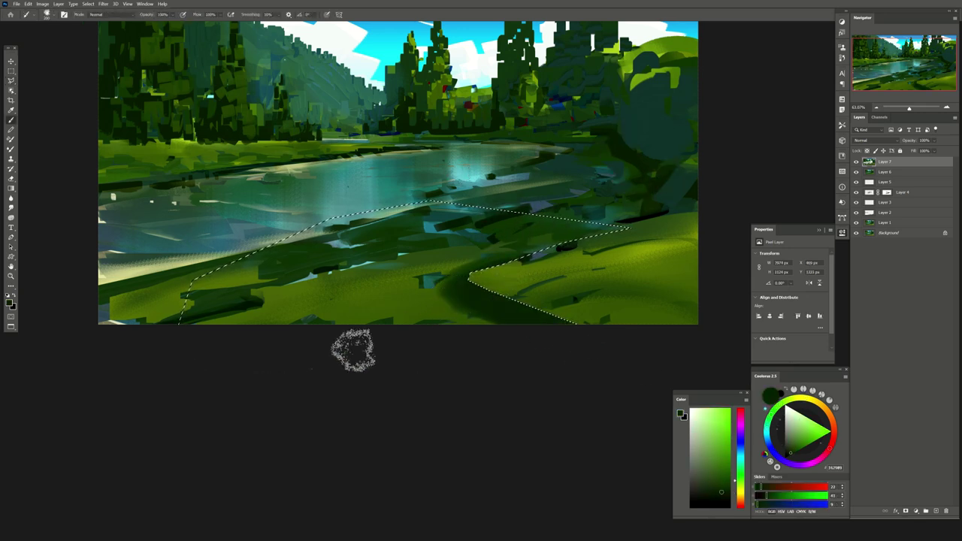
{"action": "left_click", "coordinate": [458, 319], "text": "alt"}
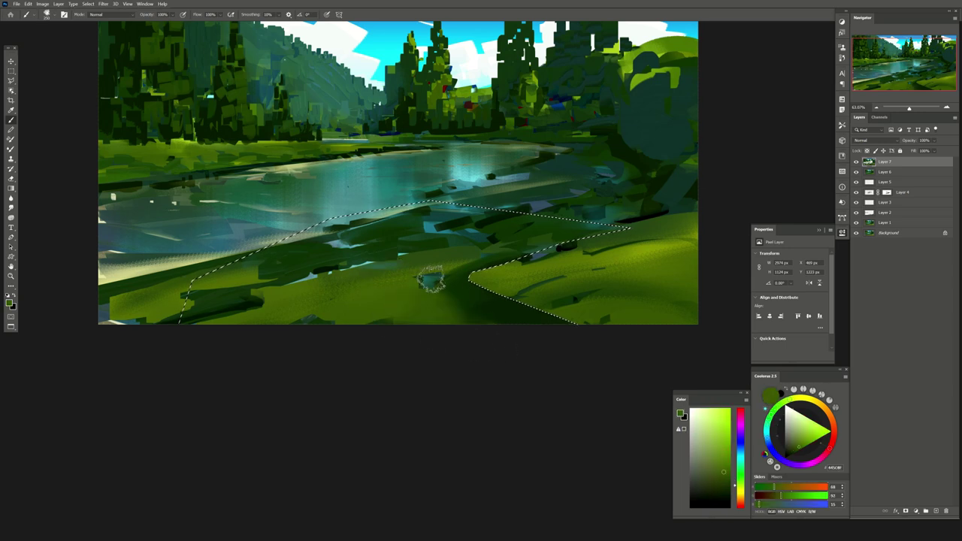
{"action": "key", "text": "ctrl+d"}
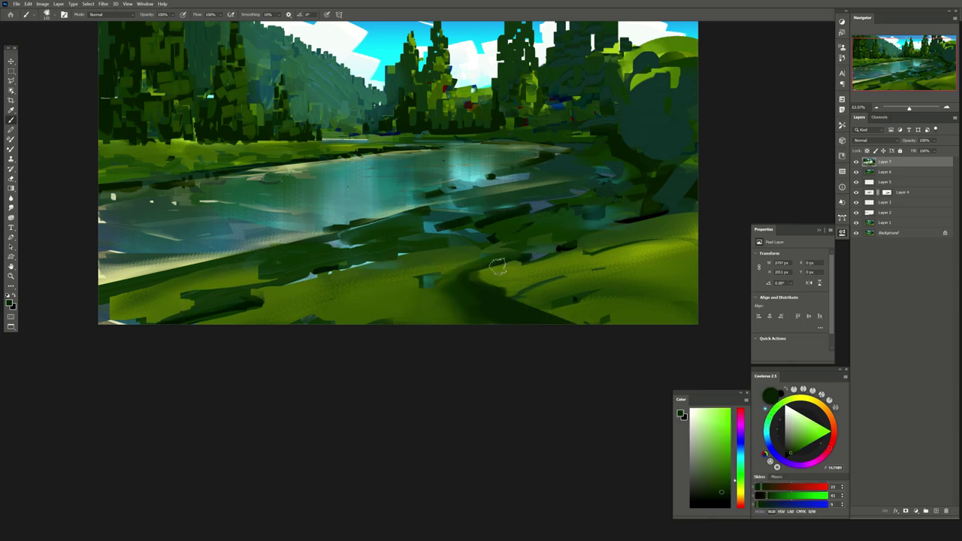
Paint dark green shading over the lower grass and soften it with the Eraser
{"action": "left_click", "coordinate": [492, 298], "text": "alt"}
{"action": "mouse_move", "coordinate": [493, 298]}
{"action": "left_mouse_down"}
{"action": "mouse_move", "coordinate": [476, 279]}
{"action": "mouse_move", "coordinate": [440, 299]}
{"action": "left_mouse_up"}
{"action": "left_click", "coordinate": [556, 328], "text": "alt"}
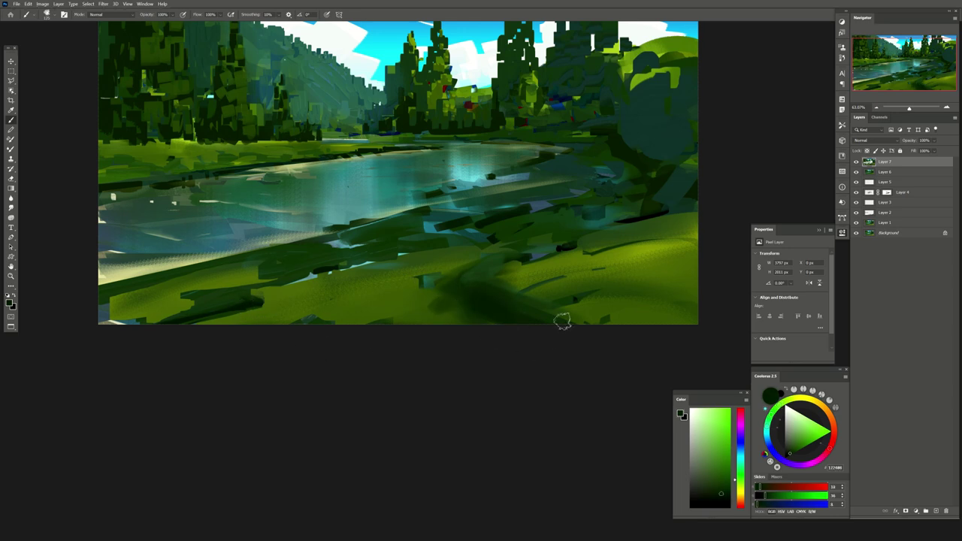
{"action": "key", "text": "e"}
{"action": "mouse_move", "coordinate": [506, 273]}
{"action": "left_mouse_down"}
{"action": "mouse_move", "coordinate": [488, 305]}
{"action": "mouse_move", "coordinate": [476, 294]}
{"action": "mouse_move", "coordinate": [492, 316]}
{"action": "left_mouse_up"}
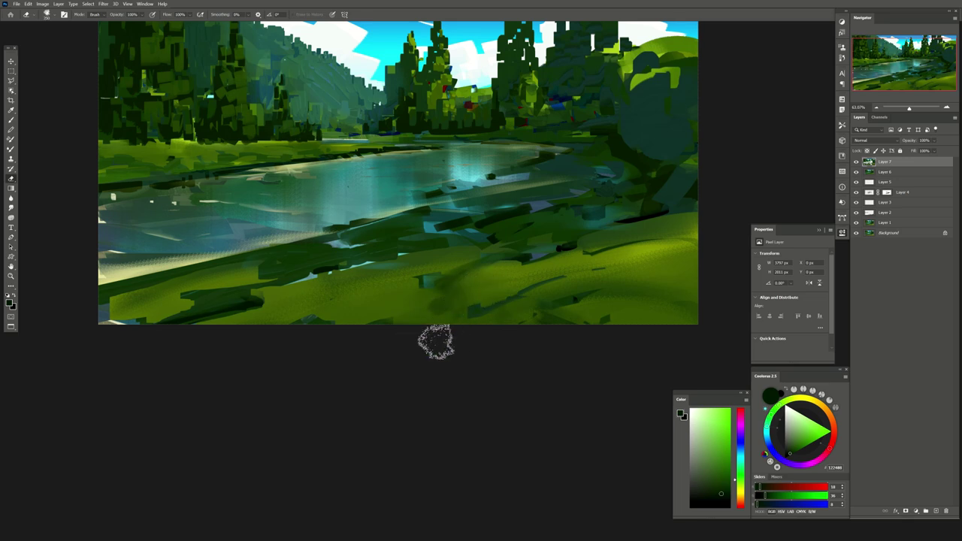
{"action": "scroll", "coordinate": [225, 188], "scroll_direction": "up", "scroll_amount": 3}
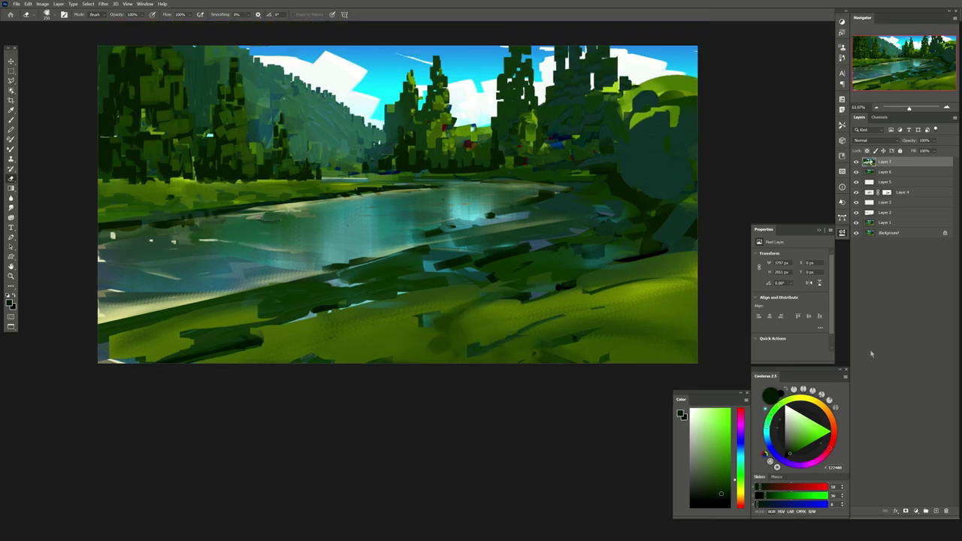
Add a new top layer and load the Mixer Brush with white sampled from a cloud
{"action": "left_click", "coordinate": [936, 511]}
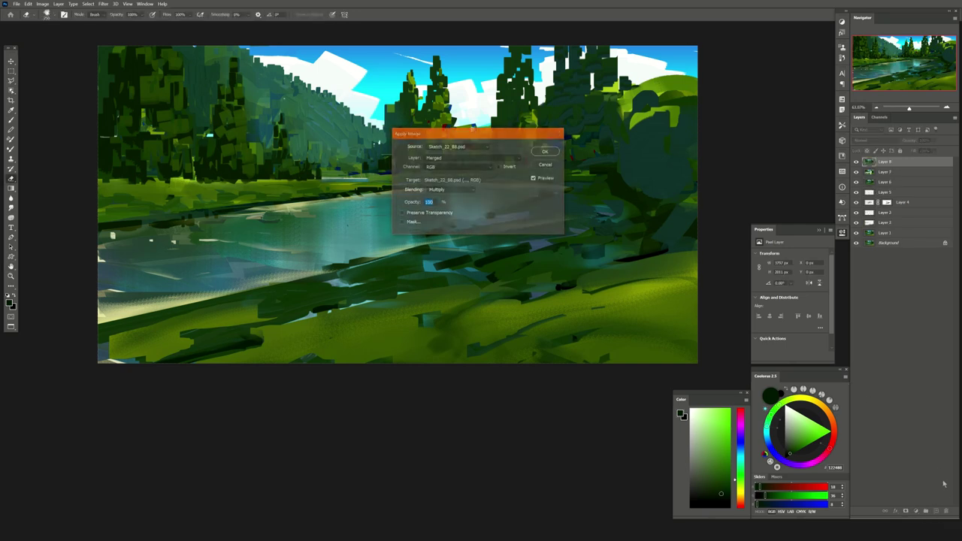
{"action": "key", "text": "shift+b"}
{"action": "left_click", "coordinate": [307, 57], "text": "alt"}
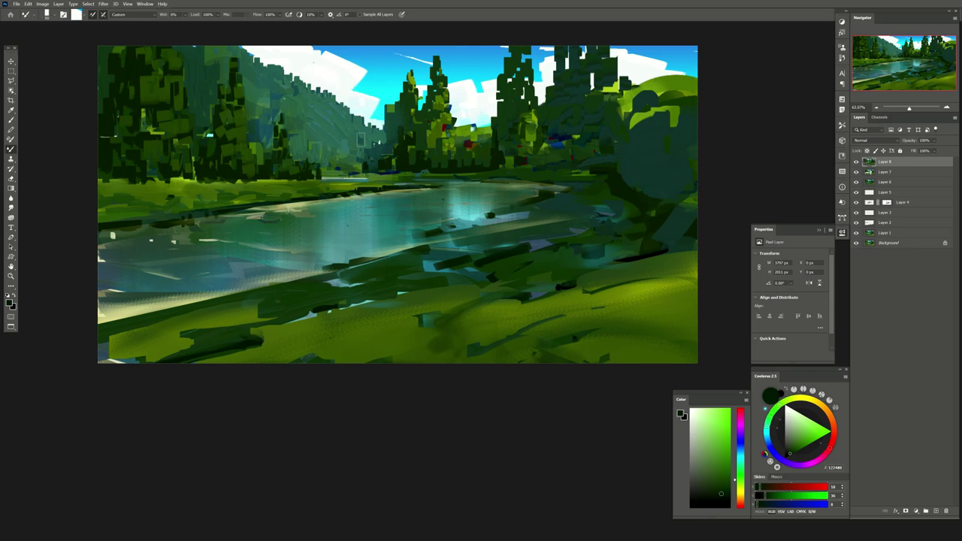
{"action": "left_click_drag", "start_coordinate": [394, 201], "coordinate": [414, 185]}
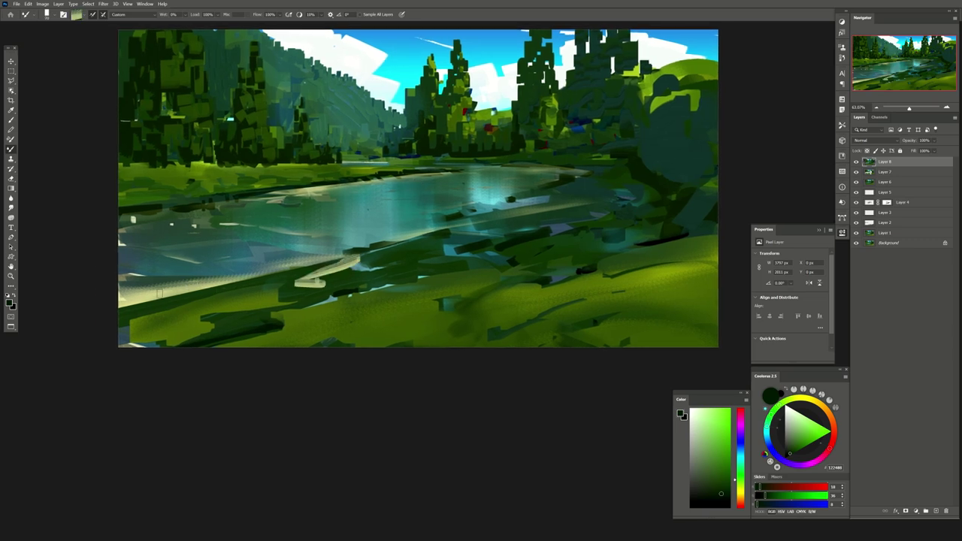
Paint pale cream strokes across the grassy riverbank, then erase those on the river's right side
{"action": "left_click_drag", "start_coordinate": [346, 260], "coordinate": [270, 302]}
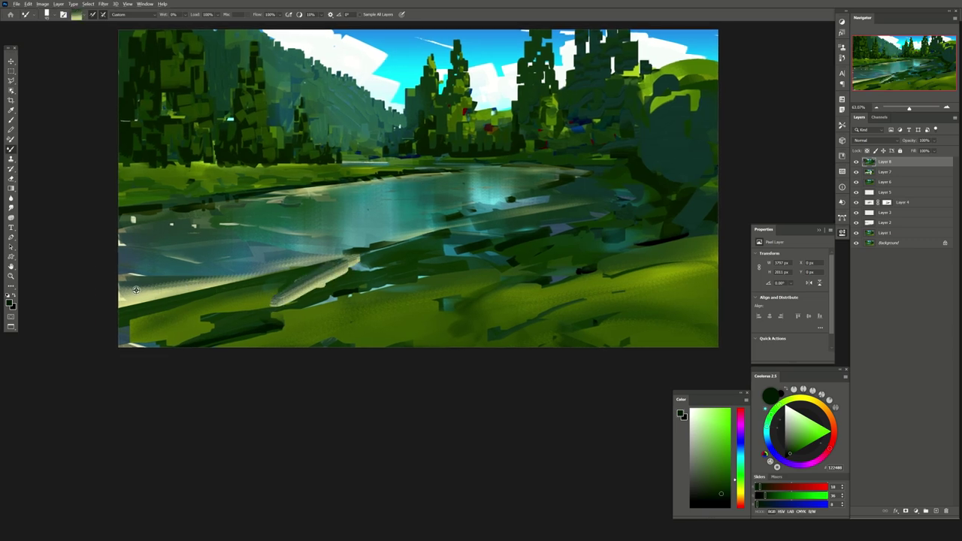
{"action": "mouse_move", "coordinate": [336, 264]}
{"action": "left_mouse_down"}
{"action": "mouse_move", "coordinate": [284, 290]}
{"action": "mouse_move", "coordinate": [397, 272]}
{"action": "mouse_move", "coordinate": [226, 330]}
{"action": "mouse_move", "coordinate": [300, 324]}
{"action": "left_mouse_up"}
{"action": "left_click_drag", "start_coordinate": [324, 313], "coordinate": [326, 335]}
{"action": "left_click_drag", "start_coordinate": [245, 343], "coordinate": [338, 319]}
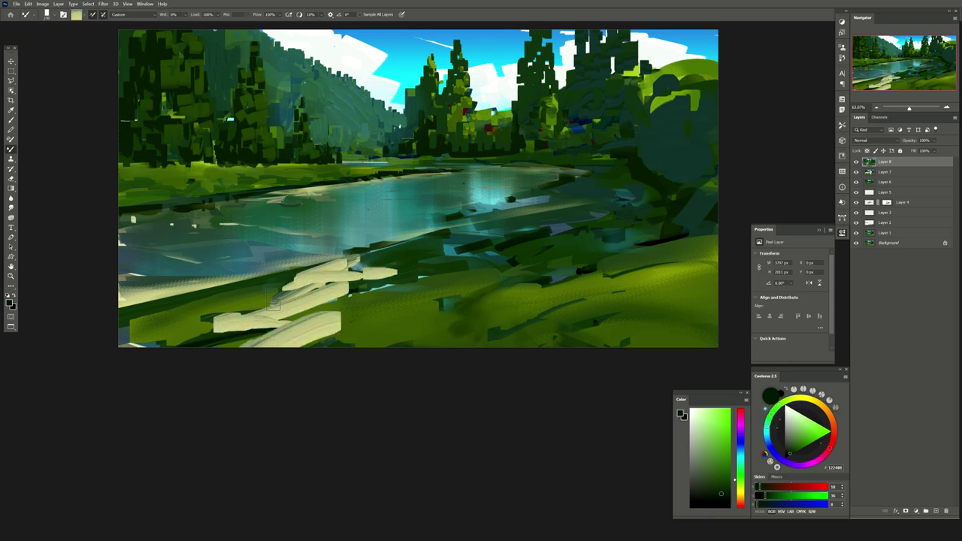
{"action": "left_click_drag", "start_coordinate": [256, 307], "coordinate": [286, 298]}
{"action": "left_click_drag", "start_coordinate": [467, 227], "coordinate": [427, 239]}
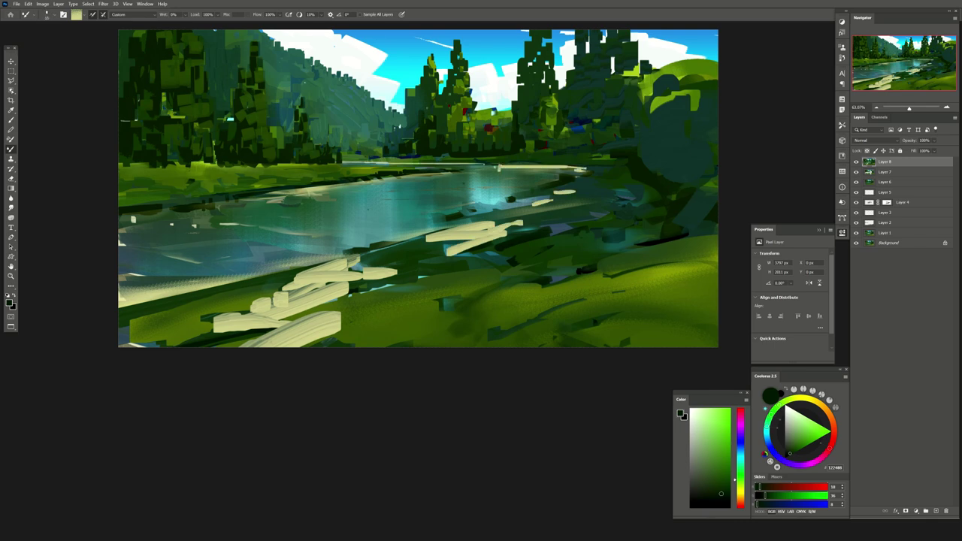
{"action": "key", "text": "e"}
{"action": "mouse_move", "coordinate": [496, 166]}
{"action": "left_mouse_down"}
{"action": "mouse_move", "coordinate": [560, 194]}
{"action": "mouse_move", "coordinate": [470, 214]}
{"action": "mouse_move", "coordinate": [510, 200]}
{"action": "mouse_move", "coordinate": [436, 268]}
{"action": "mouse_move", "coordinate": [308, 320]}
{"action": "mouse_move", "coordinate": [230, 290]}
{"action": "mouse_move", "coordinate": [331, 263]}
{"action": "left_mouse_up"}
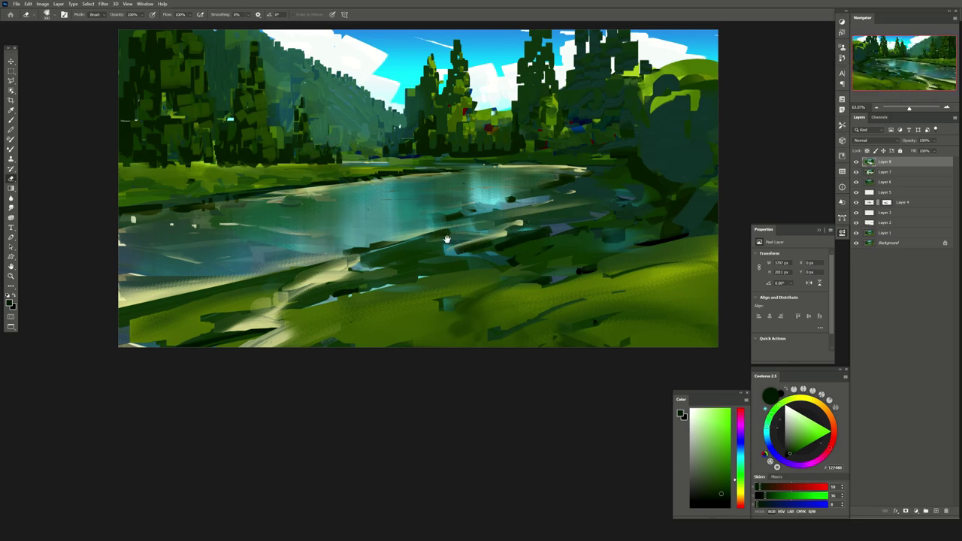
Flip the canvas and outline the near river bank with the Polygonal Lasso
{"action": "key", "text": "h"}
{"action": "key", "text": "ctrl+shift+alt+n"}
{"action": "key", "text": "l"}
{"action": "left_click", "coordinate": [481, 347]}
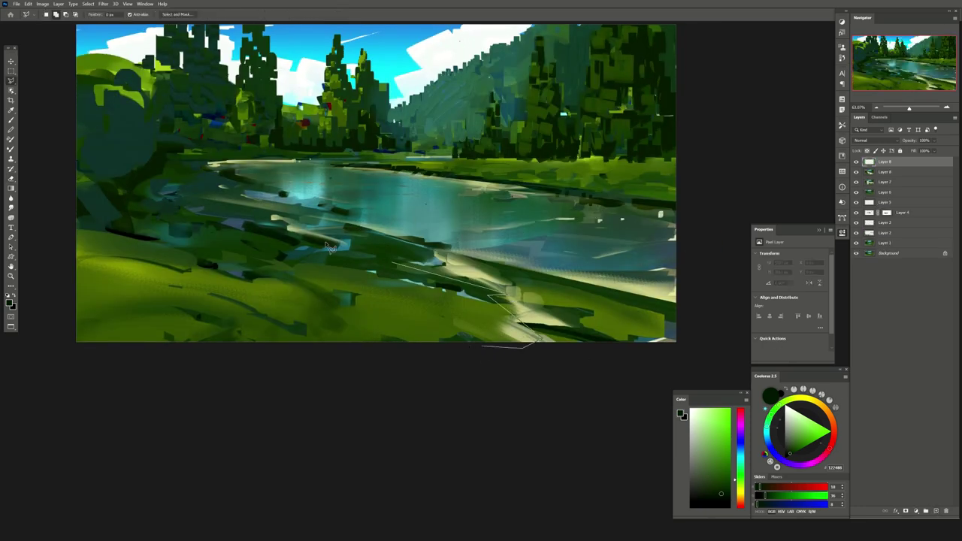
{"action": "left_click_drag", "start_coordinate": [331, 248], "coordinate": [201, 176]}
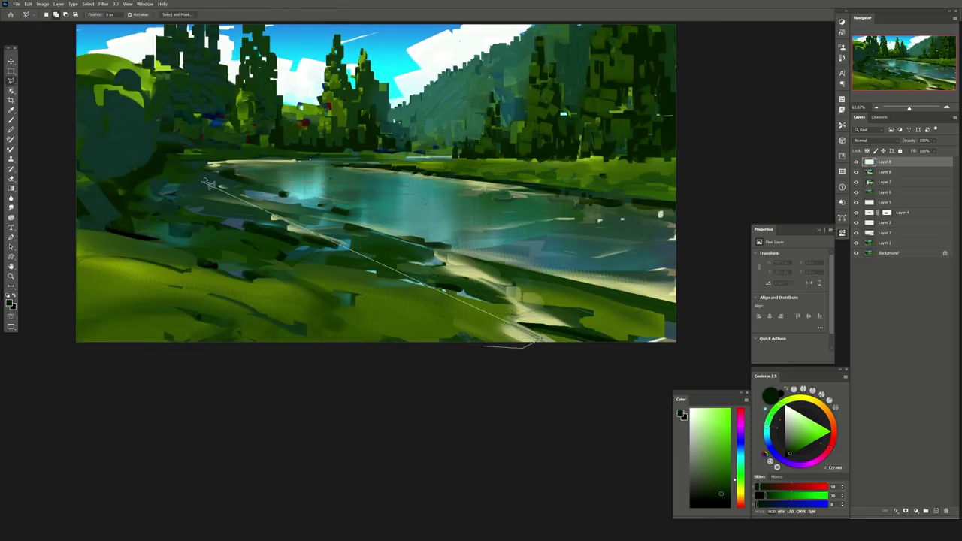
{"action": "left_click", "coordinate": [530, 370]}
{"action": "left_click", "coordinate": [639, 361]}
{"action": "double_click", "coordinate": [720, 244]}
On new Layer 10, mix a pale yellow brush colour with test strokes on the lower-right bank
{"action": "key", "text": "b"}
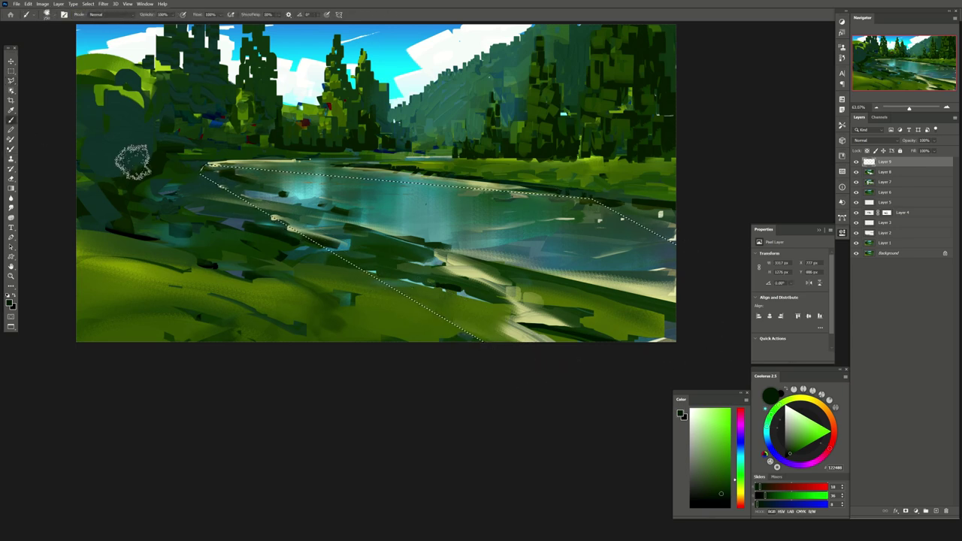
{"action": "key", "text": "ctrl+shift+alt+n"}
{"action": "left_click", "coordinate": [560, 329], "text": "alt"}
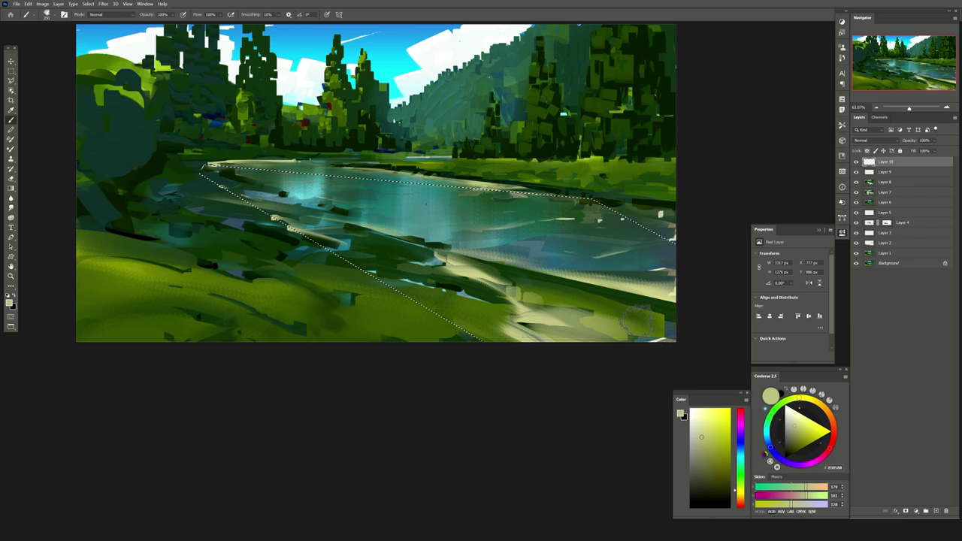
{"action": "left_click_drag", "start_coordinate": [639, 319], "coordinate": [640, 285]}
{"action": "left_click", "coordinate": [639, 286], "text": "alt"}
{"action": "left_click_drag", "start_coordinate": [451, 285], "coordinate": [496, 331]}
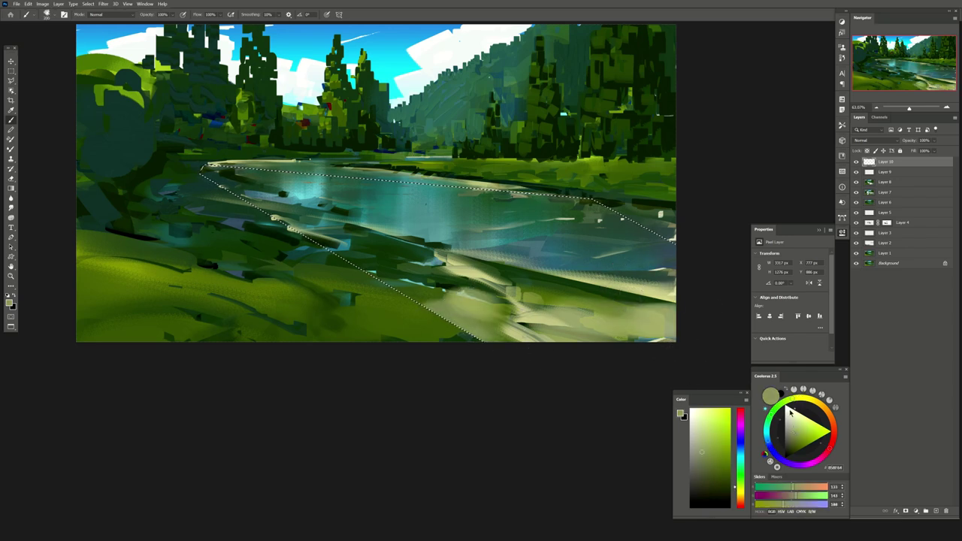
{"action": "left_click_drag", "start_coordinate": [790, 412], "coordinate": [795, 419]}
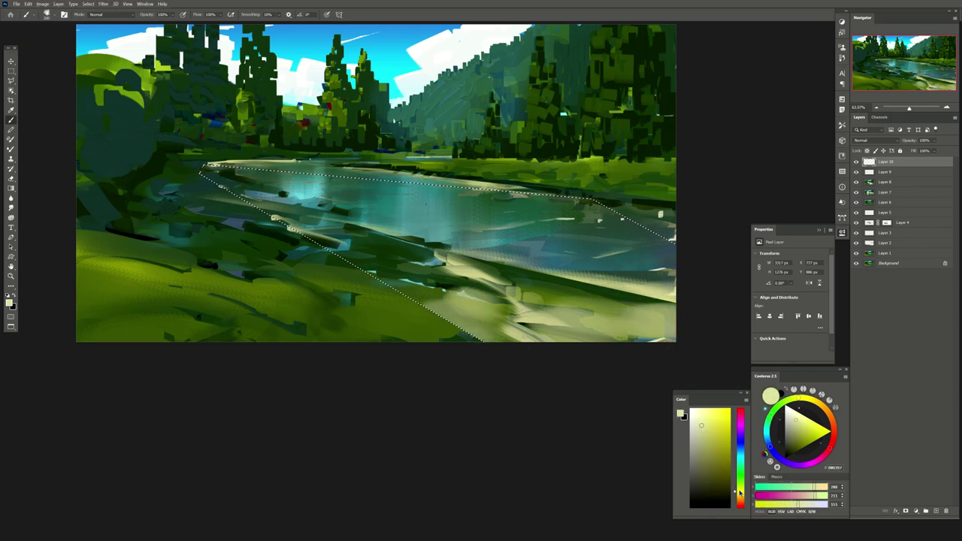
Paint warm pale yellow highlight strokes across the lower, lower-right and middle bank
{"action": "mouse_move", "coordinate": [451, 356]}
{"action": "left_mouse_down"}
{"action": "mouse_move", "coordinate": [496, 323]}
{"action": "mouse_move", "coordinate": [526, 331]}
{"action": "left_mouse_up"}
{"action": "left_click", "coordinate": [451, 333], "text": "alt"}
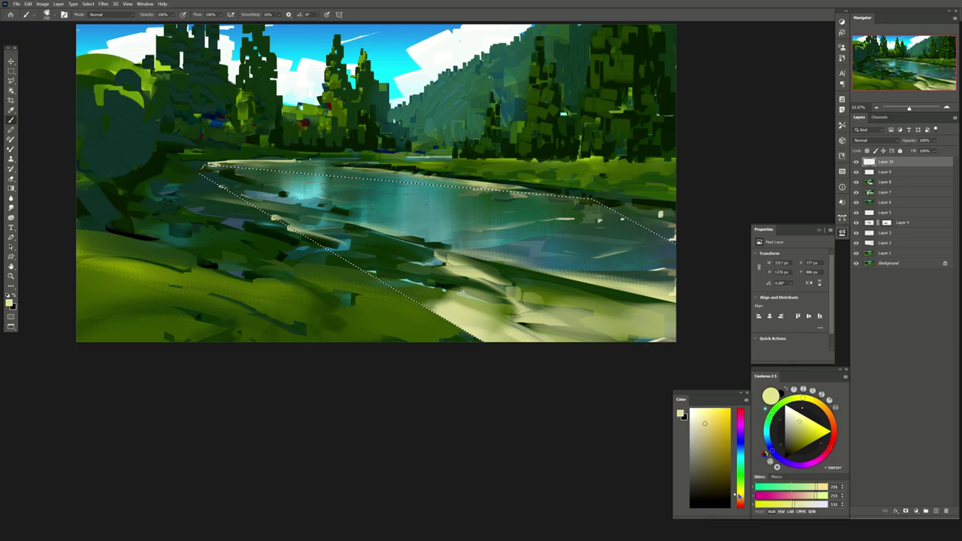
{"action": "mouse_move", "coordinate": [450, 353]}
{"action": "left_mouse_down"}
{"action": "mouse_move", "coordinate": [526, 315]}
{"action": "mouse_move", "coordinate": [638, 300]}
{"action": "left_mouse_up"}
{"action": "mouse_move", "coordinate": [489, 316]}
{"action": "left_mouse_down"}
{"action": "mouse_move", "coordinate": [410, 297]}
{"action": "mouse_move", "coordinate": [375, 260]}
{"action": "left_mouse_up"}
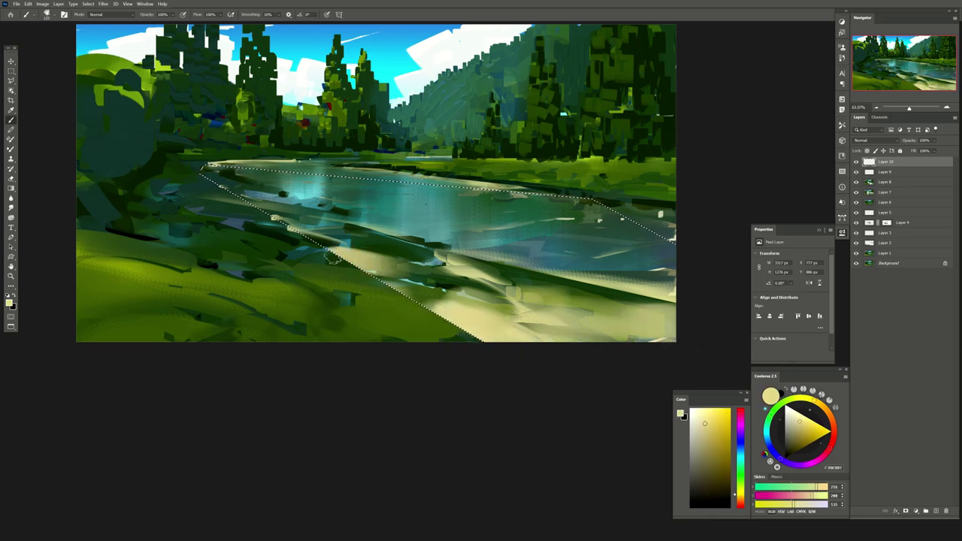
{"action": "left_click_drag", "start_coordinate": [451, 285], "coordinate": [368, 255]}
{"action": "mouse_move", "coordinate": [436, 264]}
{"action": "left_mouse_down"}
{"action": "mouse_move", "coordinate": [316, 229]}
{"action": "mouse_move", "coordinate": [353, 240]}
{"action": "left_mouse_up"}
{"action": "left_click_drag", "start_coordinate": [481, 188], "coordinate": [312, 222]}
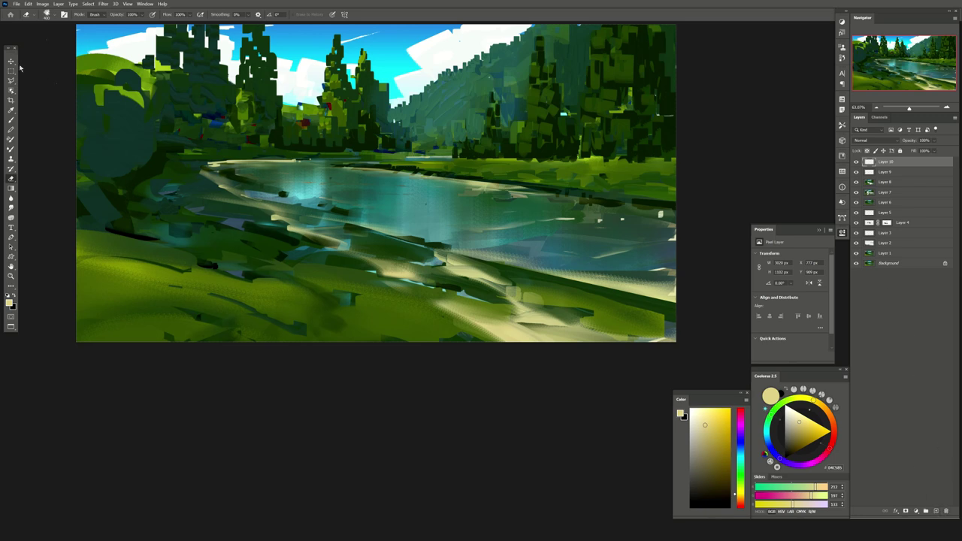
Skew the bank highlights to match the bank's slant and flip the view back
{"action": "key", "text": "ctrl+t"}
{"action": "right_click", "coordinate": [446, 300]}
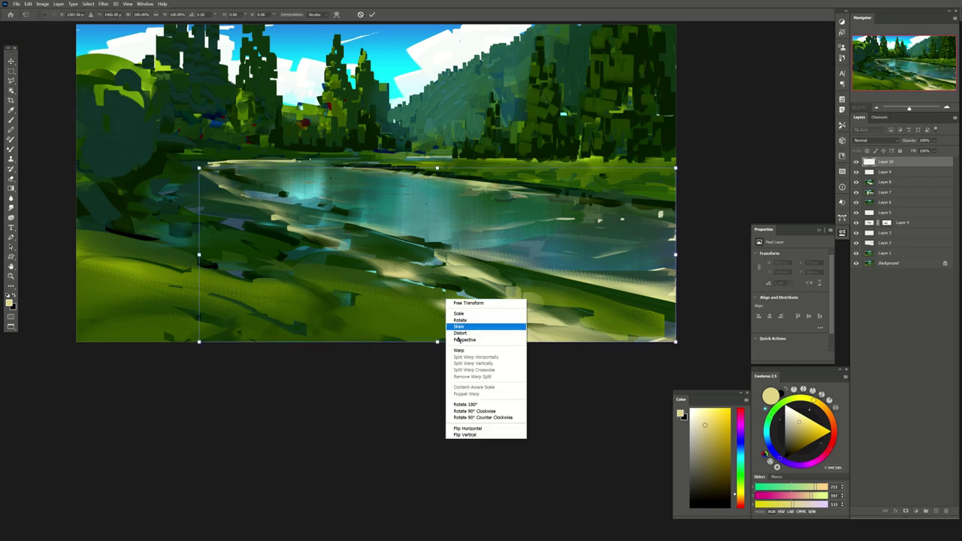
{"action": "left_click", "coordinate": [460, 328]}
{"action": "mouse_move", "coordinate": [439, 342]}
{"action": "left_mouse_down"}
{"action": "mouse_move", "coordinate": [566, 358]}
{"action": "mouse_move", "coordinate": [426, 272]}
{"action": "mouse_move", "coordinate": [344, 239]}
{"action": "left_mouse_up"}
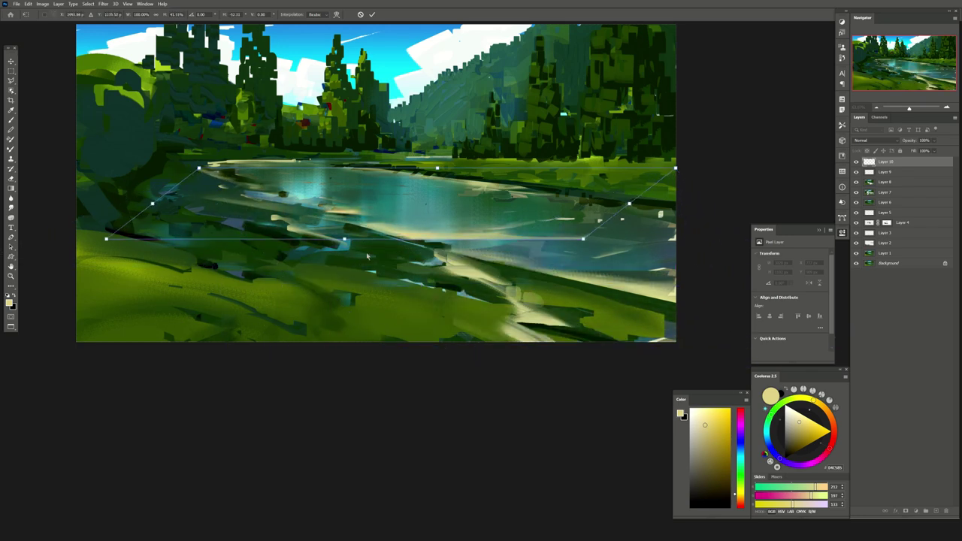
{"action": "key", "text": "Return"}
{"action": "key", "text": "h"}
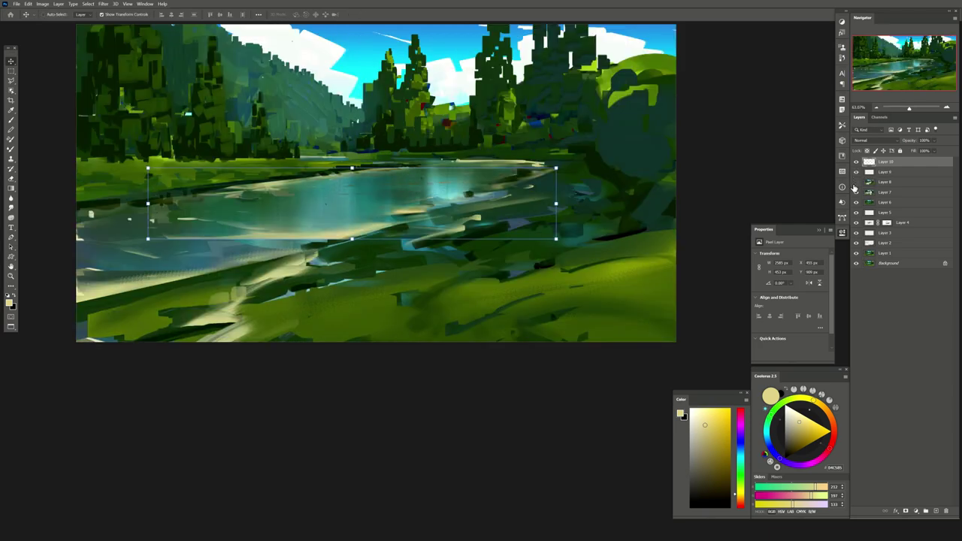
Add a mask to Layer 8 and mask out its lower-left strokes
{"action": "left_click", "coordinate": [885, 182]}
{"action": "left_click", "coordinate": [906, 511]}
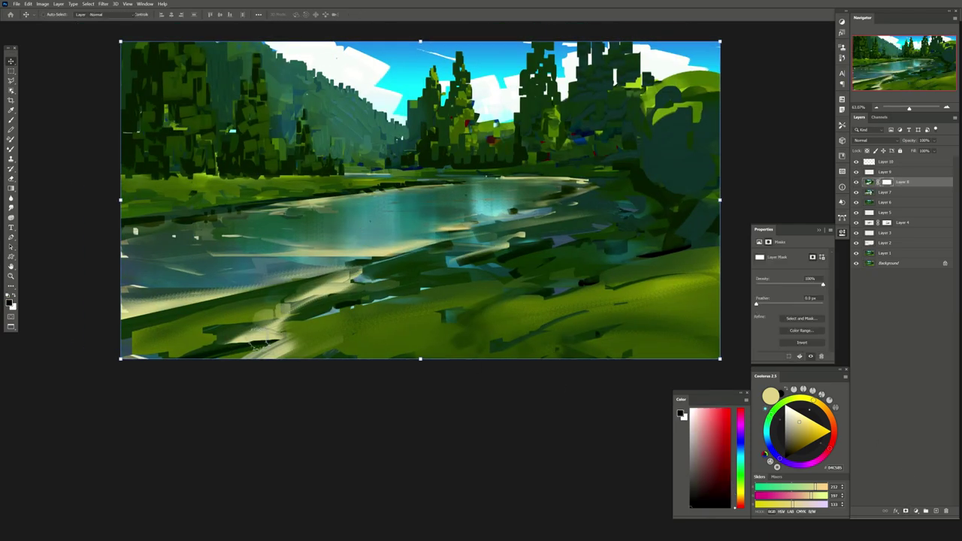
{"action": "key", "text": "b"}
{"action": "left_click_drag", "start_coordinate": [255, 335], "coordinate": [297, 312]}
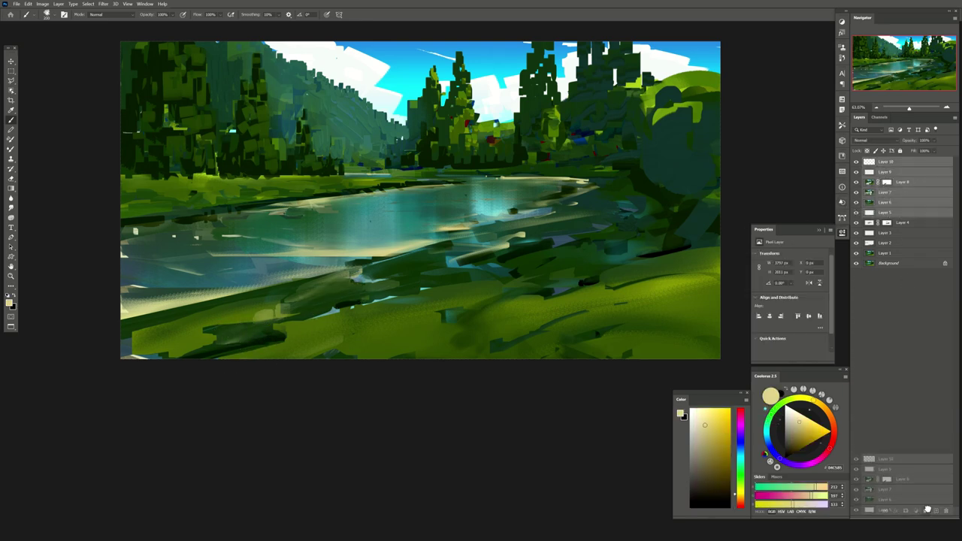
Group Layers 5–10 into Group 1 and add a new Layer 11
{"action": "left_click", "coordinate": [885, 161]}
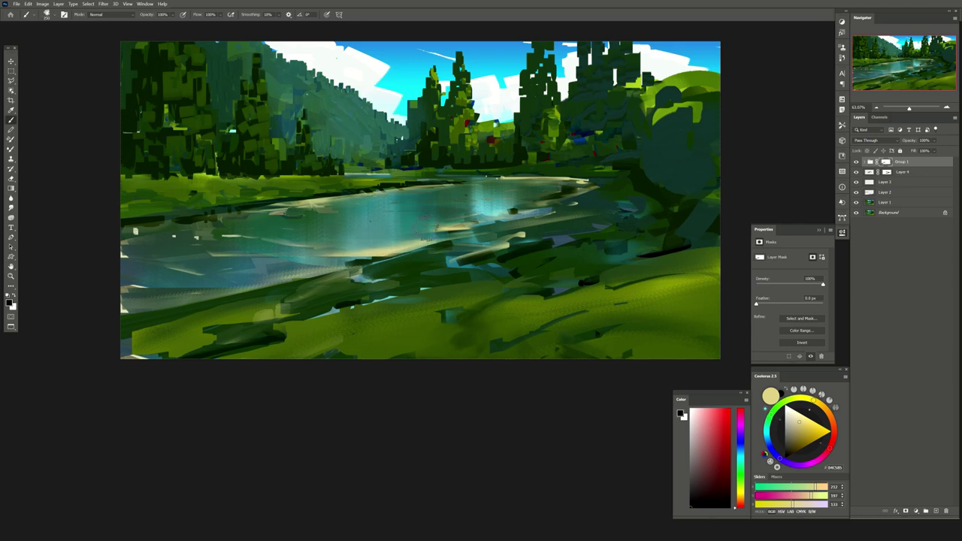
{"action": "key", "text": "x"}
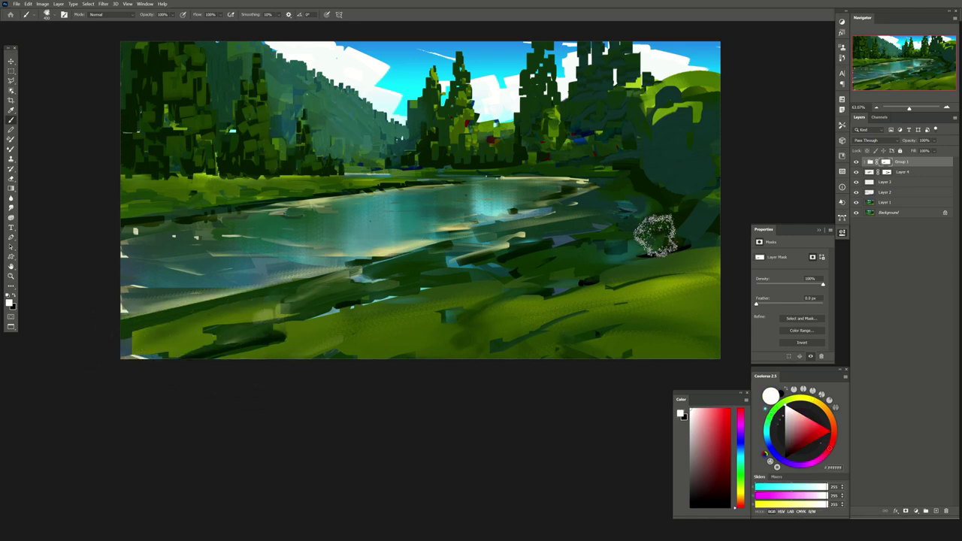
{"action": "left_click", "coordinate": [924, 511]}
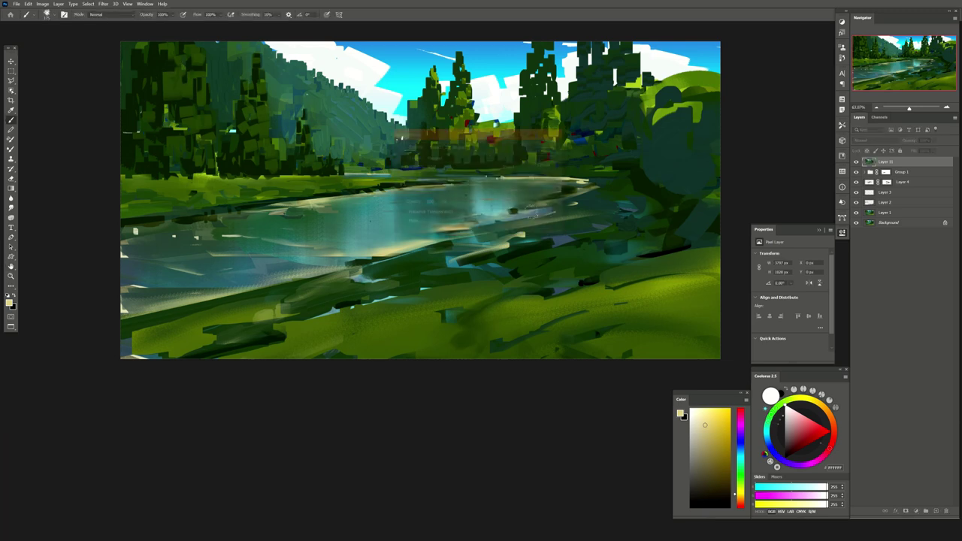
Lasso a band across the river and copy it to a new layer
{"action": "key", "text": "l"}
{"action": "left_click_drag", "start_coordinate": [596, 201], "coordinate": [297, 235]}
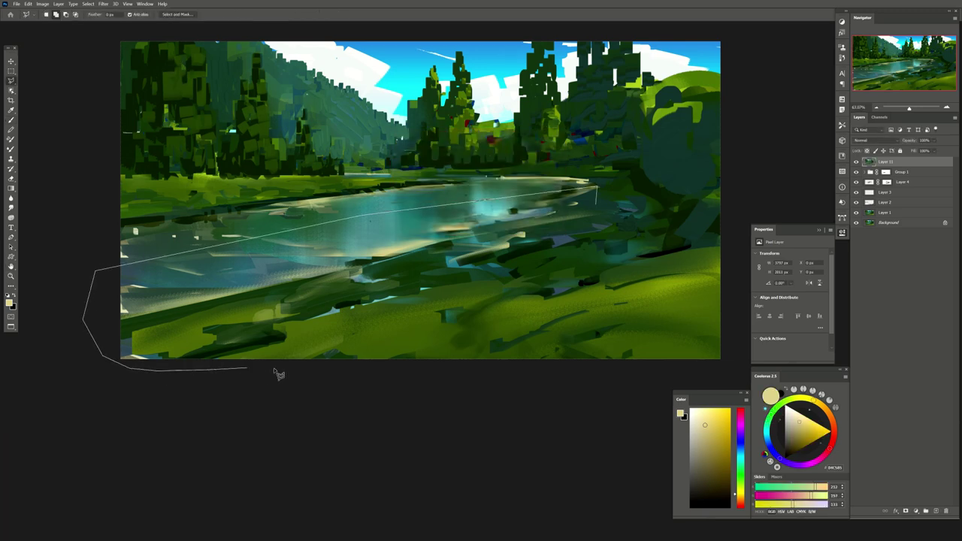
{"action": "left_click_drag", "start_coordinate": [278, 374], "coordinate": [360, 339]}
{"action": "key", "text": "ctrl+j"}
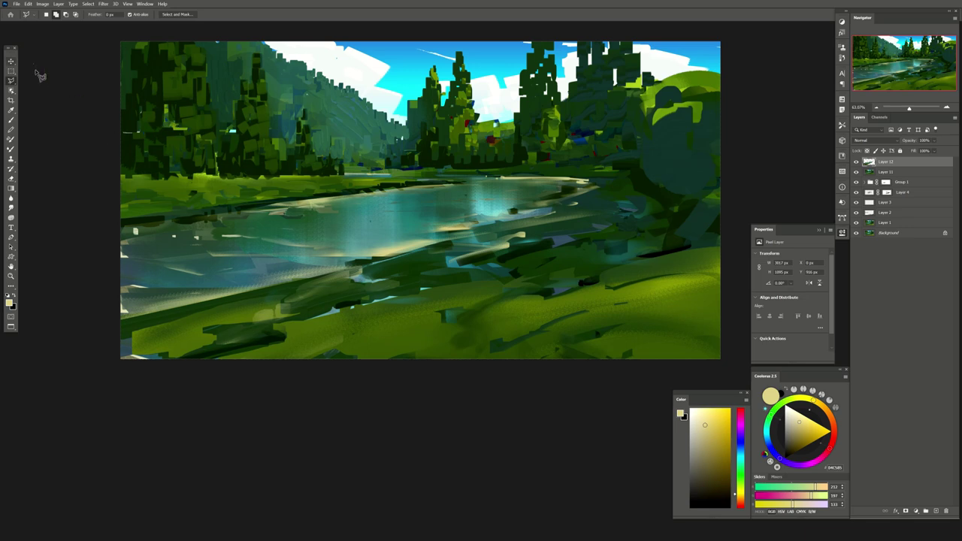
Distort the copied band's bottom edge down and right, then merge it into Layer 11
{"action": "key", "text": "ctrl+t"}
{"action": "right_click", "coordinate": [354, 350]}
{"action": "left_click", "coordinate": [361, 383]}
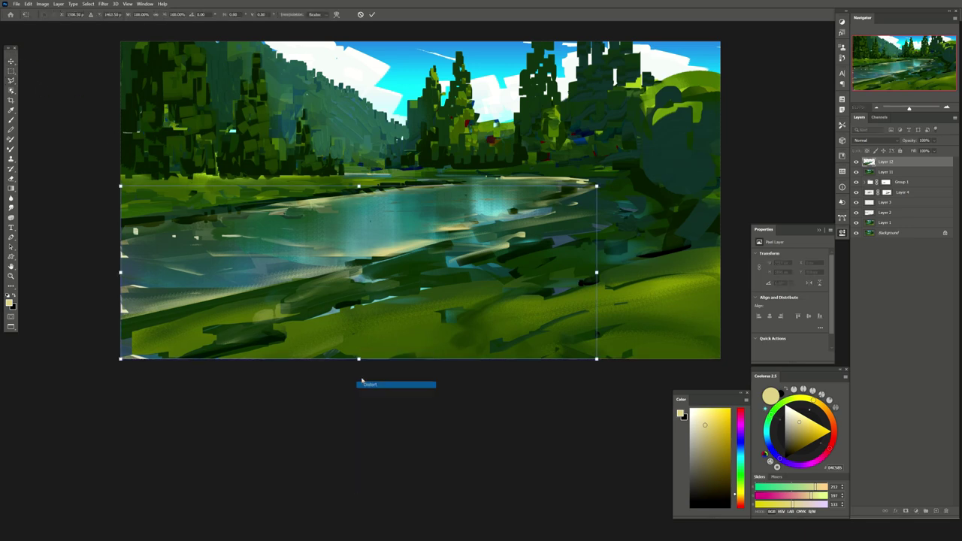
{"action": "mouse_move", "coordinate": [358, 359]}
{"action": "left_mouse_down"}
{"action": "mouse_move", "coordinate": [454, 373]}
{"action": "mouse_move", "coordinate": [383, 369]}
{"action": "left_mouse_up"}
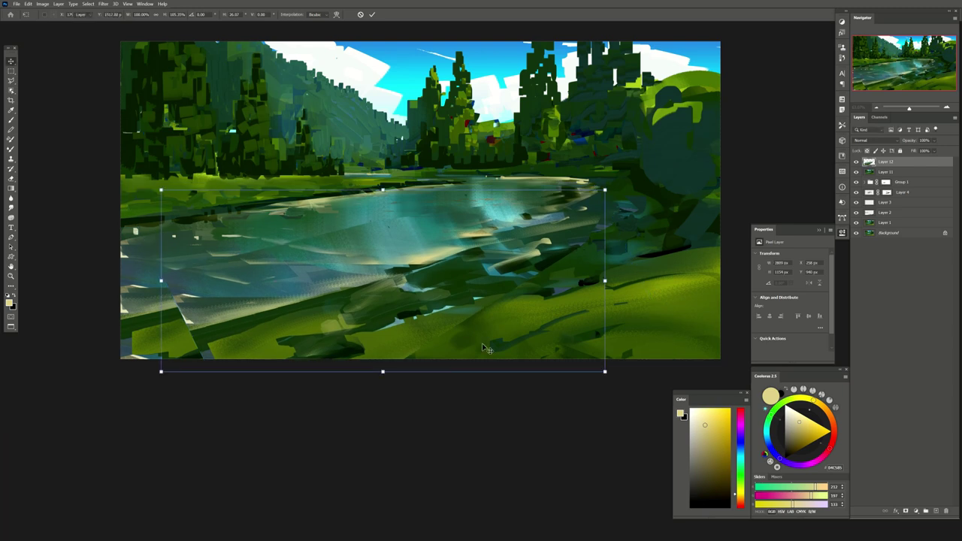
{"action": "key", "text": "Return"}
{"action": "key", "text": "ctrl+e"}
Draw Polygonal Lasso selections from the lower-left canvas edge along the river and pick dark green
{"action": "key", "text": "l"}
{"action": "left_click", "coordinate": [113, 322]}
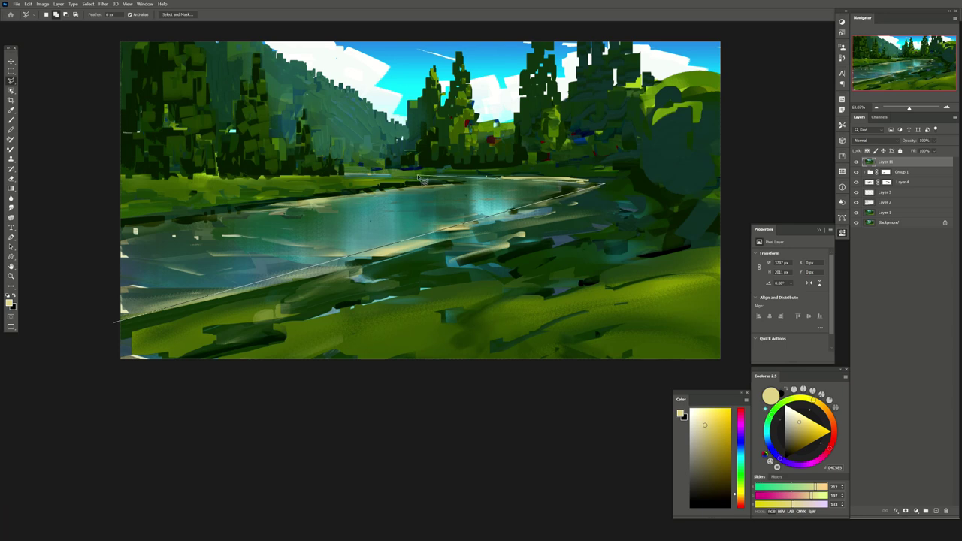
{"action": "key", "text": "Return"}
{"action": "key", "text": "b"}
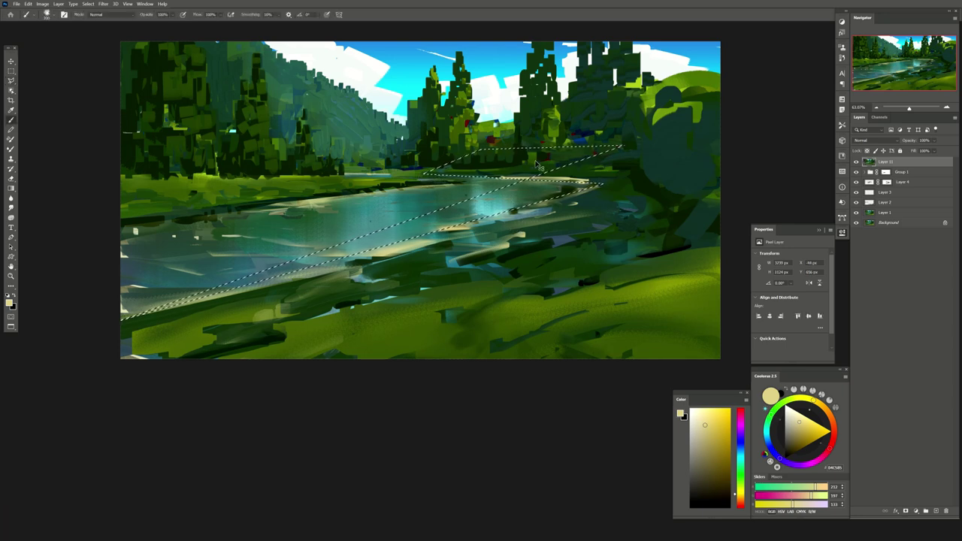
{"action": "key", "text": "l"}
{"action": "left_click", "coordinate": [105, 321]}
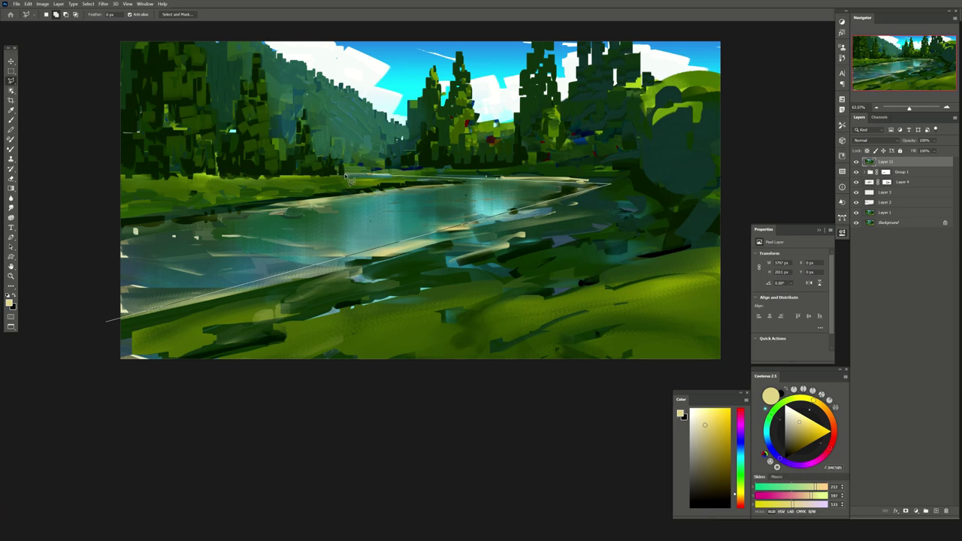
{"action": "key", "text": "Return"}
{"action": "key", "text": "b"}
{"action": "left_click", "coordinate": [560, 188], "text": "alt"}
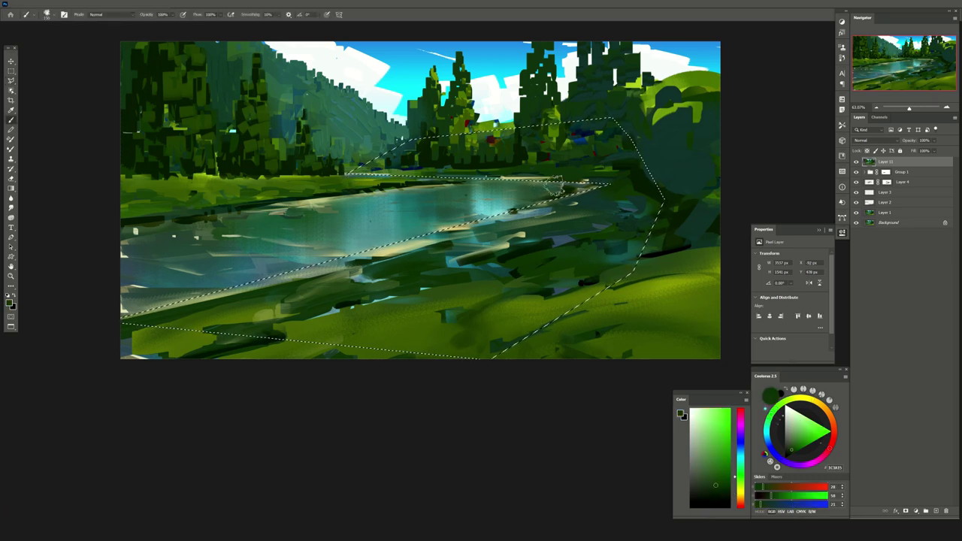
Return to Layer 11, sample dark teal colours, and invert the selection
{"action": "left_click", "coordinate": [870, 182]}
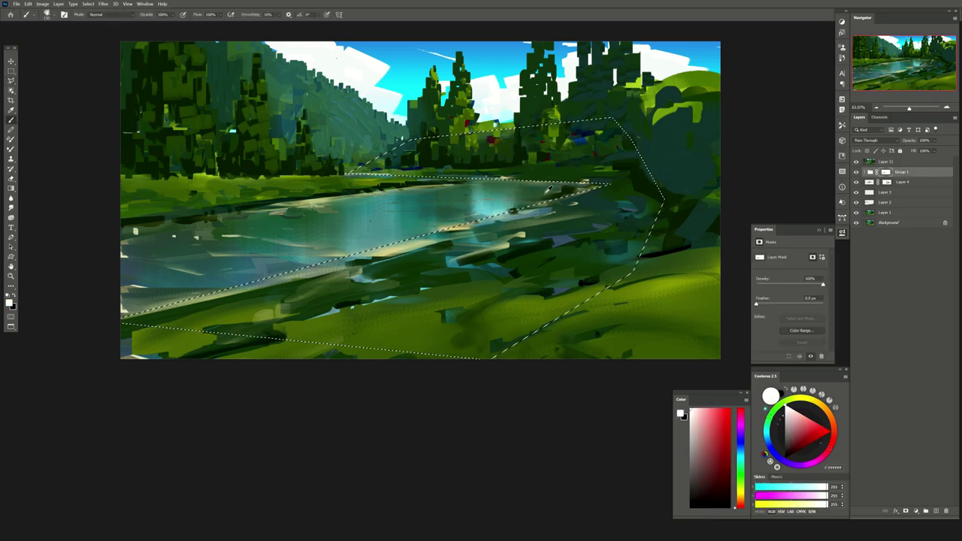
{"action": "left_click", "coordinate": [879, 162]}
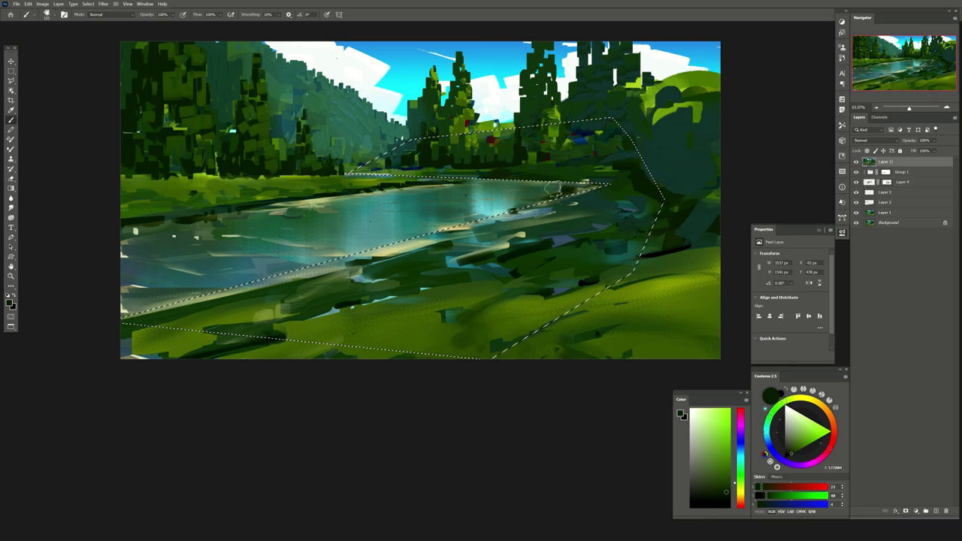
{"action": "left_click", "coordinate": [569, 161], "text": "alt"}
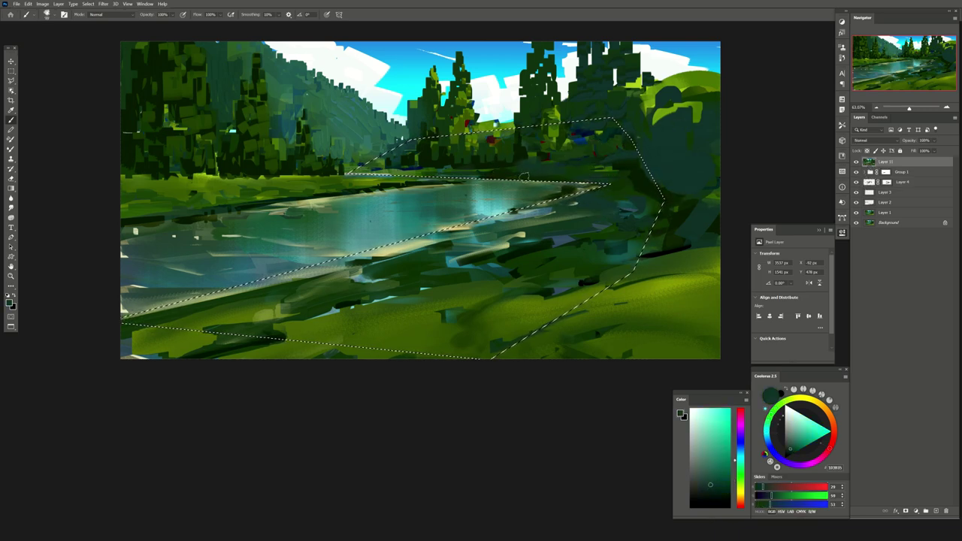
{"action": "left_click", "coordinate": [597, 194], "text": "alt"}
{"action": "left_click", "coordinate": [88, 3]}
{"action": "left_click", "coordinate": [93, 33]}
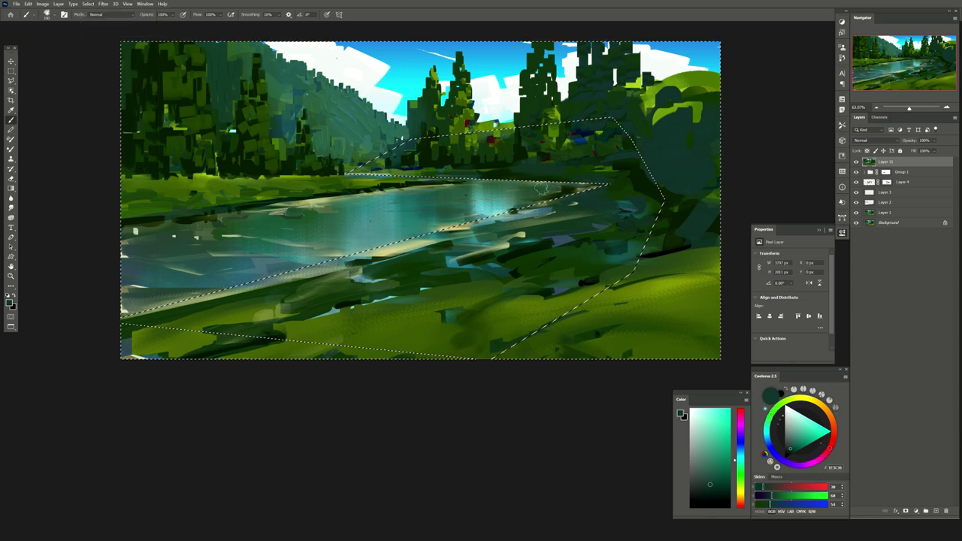
Sample darker greens from the trees and clear the selection
{"action": "left_click", "coordinate": [561, 245], "text": "alt"}
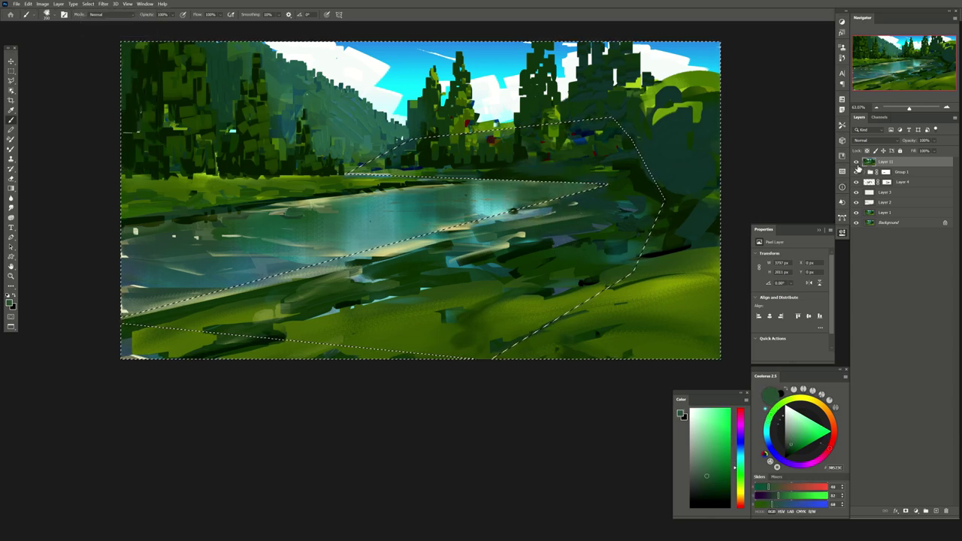
{"action": "left_click", "coordinate": [568, 167], "text": "alt"}
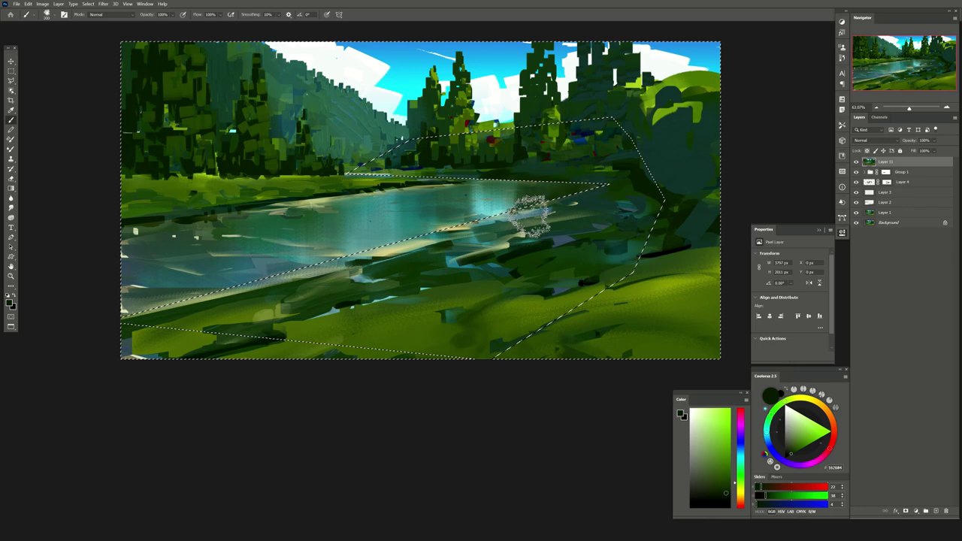
{"action": "left_click", "coordinate": [531, 117], "text": "alt"}
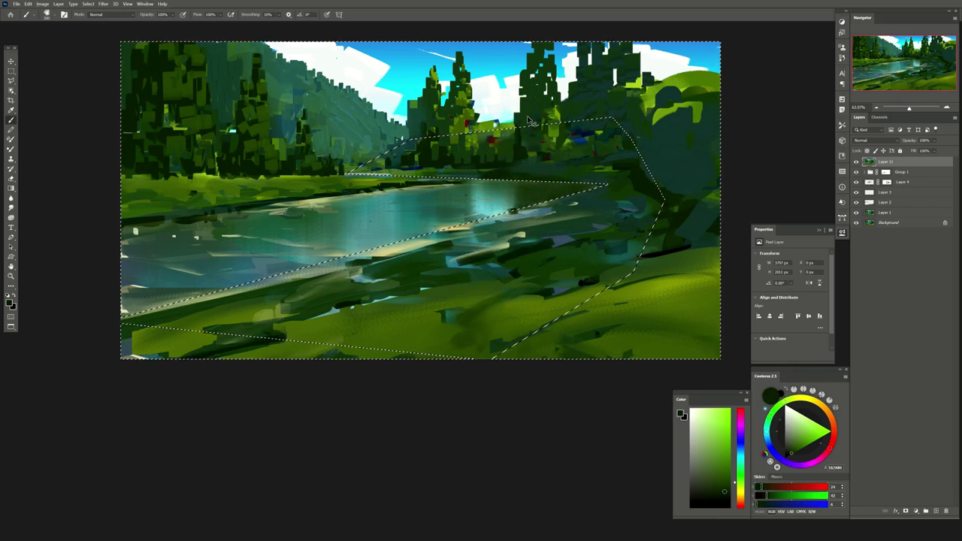
{"action": "key", "text": "ctrl+d"}
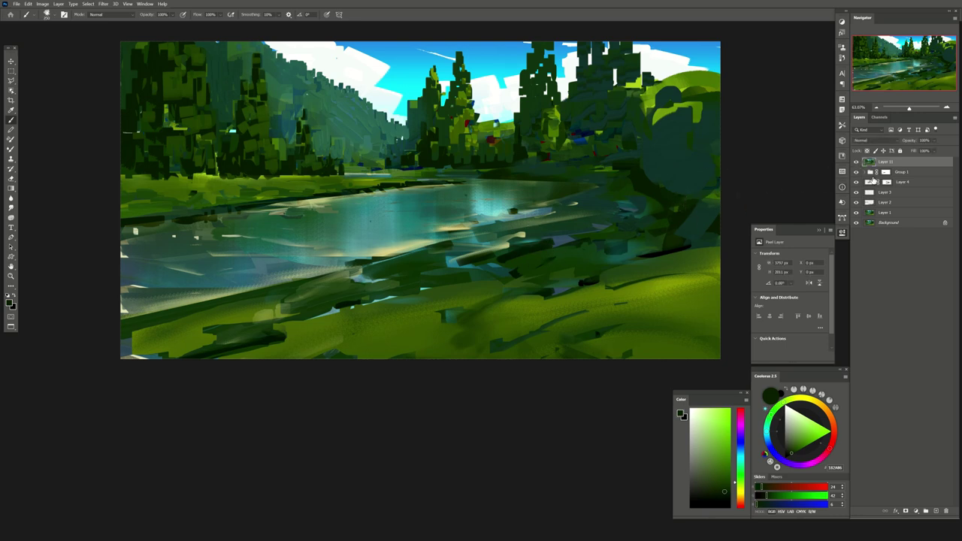
Raise Layer 11 to 100% opacity and add a new Overlay-mode layer above it
{"action": "left_click_drag", "start_coordinate": [938, 150], "coordinate": [938, 150]}
{"action": "left_click_drag", "start_coordinate": [931, 152], "coordinate": [949, 149]}
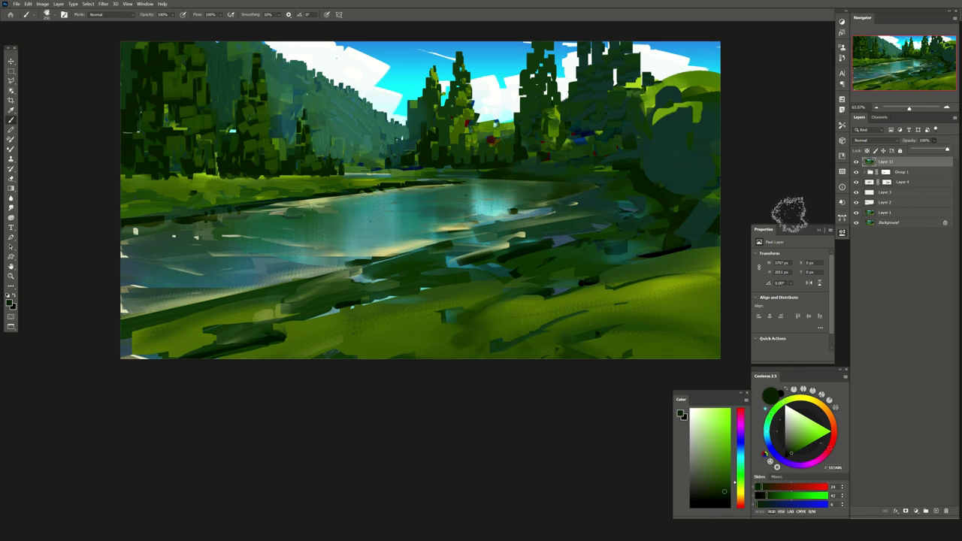
{"action": "left_click", "coordinate": [935, 511]}
{"action": "left_click", "coordinate": [872, 140]}
{"action": "left_click", "coordinate": [879, 233]}
{"action": "scroll", "coordinate": [340, 153], "scroll_direction": "up", "scroll_amount": 2}
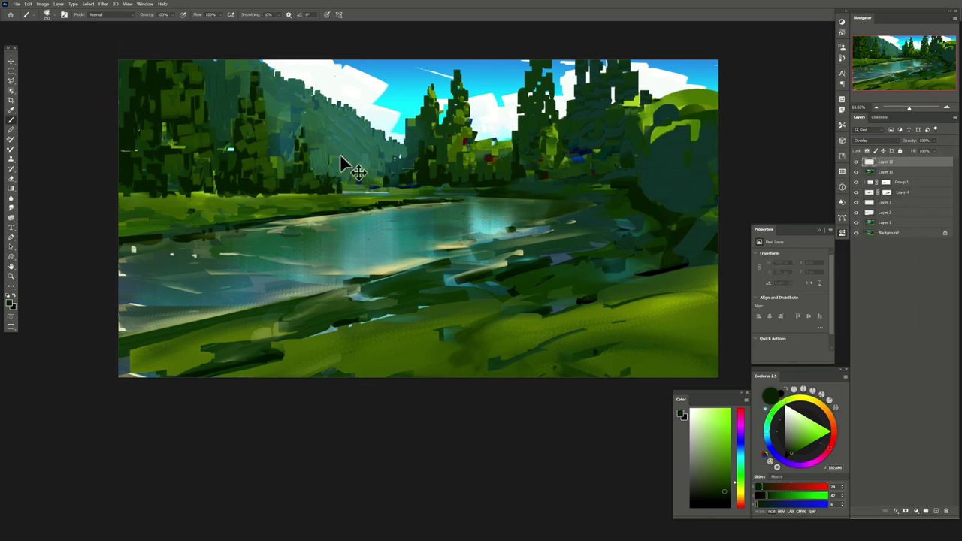
Glaze pale yellow over the left and central trees, erase parts, and lower opacity to 63%
{"action": "left_click", "coordinate": [700, 416]}
{"action": "left_click", "coordinate": [406, 186]}
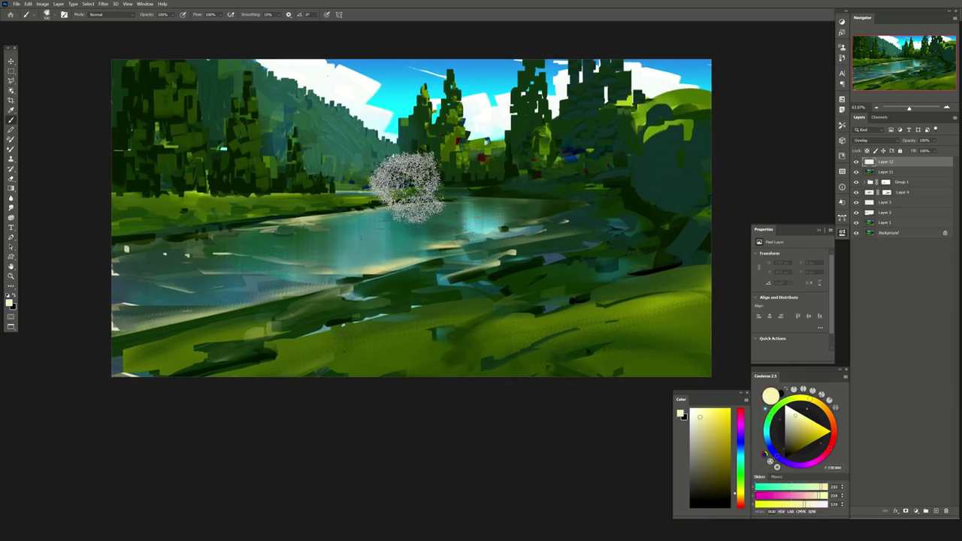
{"action": "mouse_move", "coordinate": [406, 187]}
{"action": "left_mouse_down"}
{"action": "mouse_move", "coordinate": [322, 150]}
{"action": "mouse_move", "coordinate": [268, 215]}
{"action": "mouse_move", "coordinate": [344, 161]}
{"action": "left_mouse_up"}
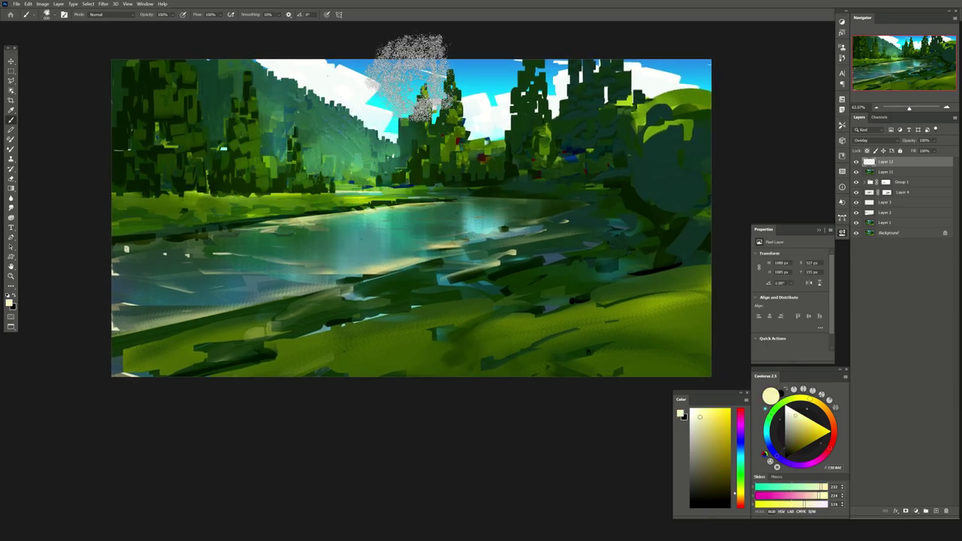
{"action": "left_click_drag", "start_coordinate": [409, 75], "coordinate": [477, 171]}
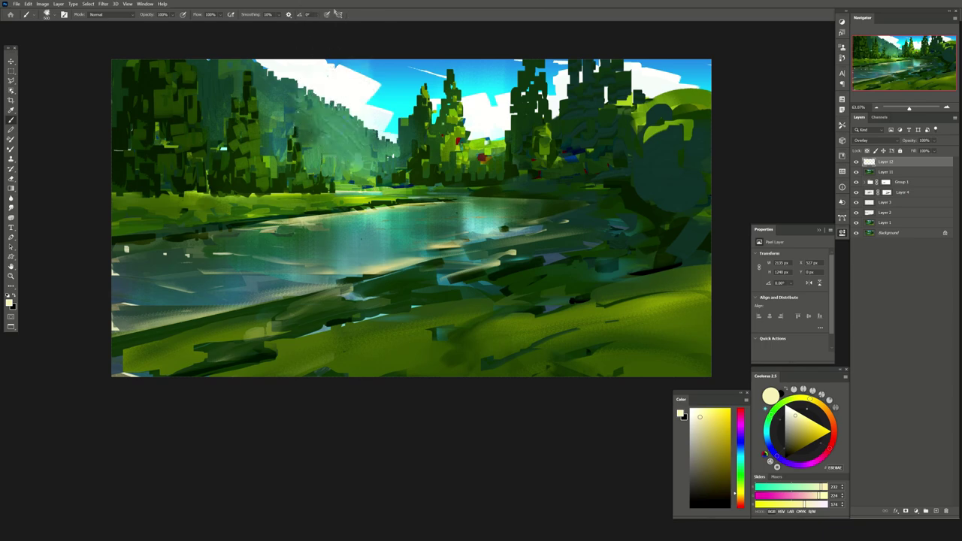
{"action": "key", "text": "e"}
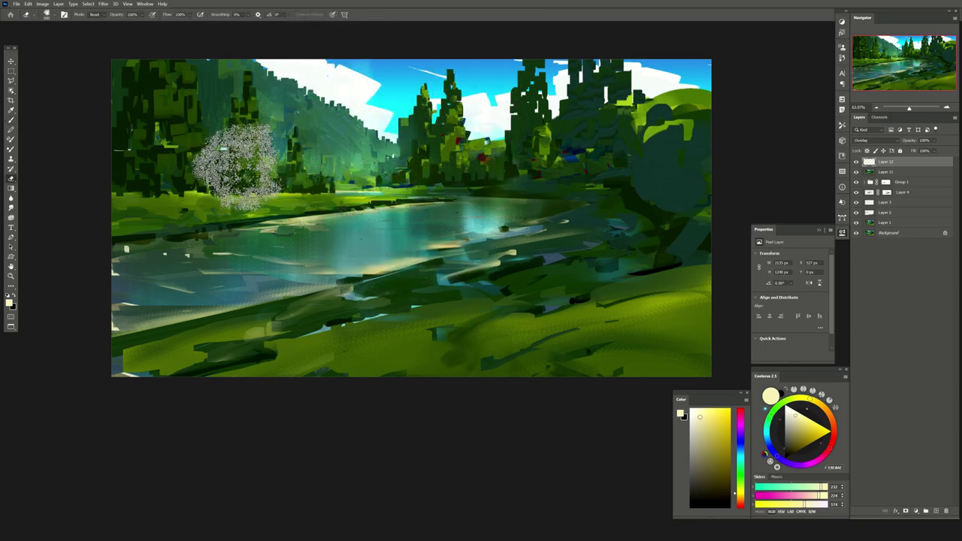
{"action": "left_click_drag", "start_coordinate": [938, 150], "coordinate": [934, 149]}
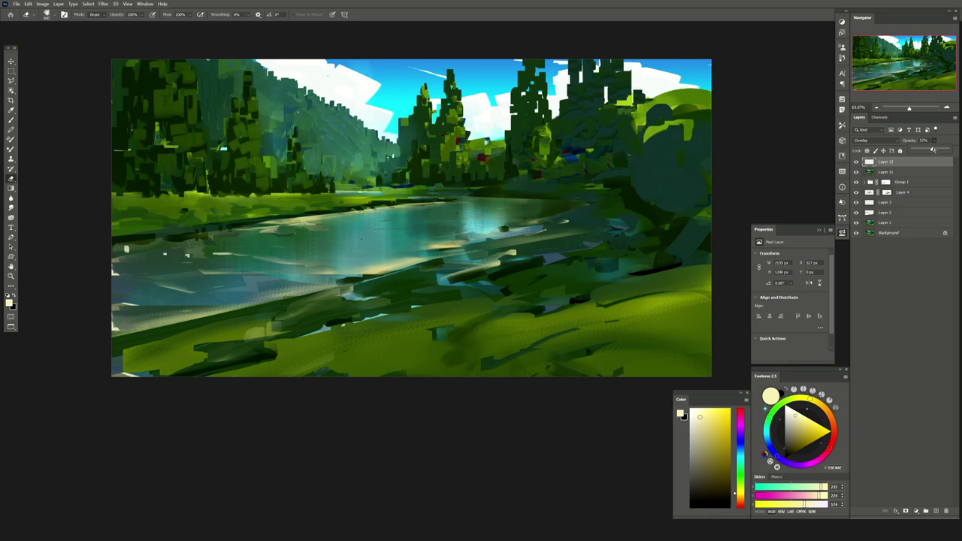
Add a new empty Layer 13 on top
{"action": "left_click", "coordinate": [936, 512]}
{"action": "key", "text": "l"}
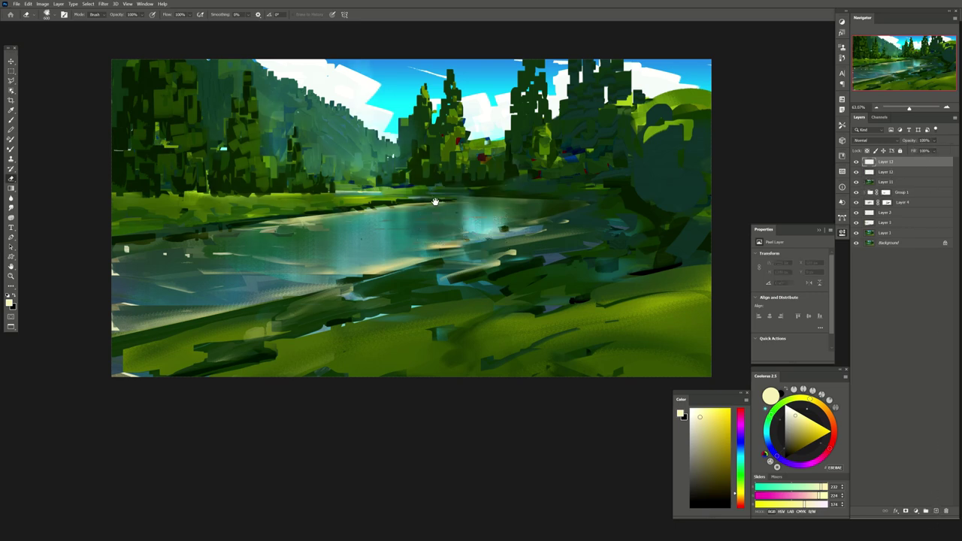
{"action": "scroll", "coordinate": [465, 225], "scroll_direction": "down", "scroll_amount": 1}
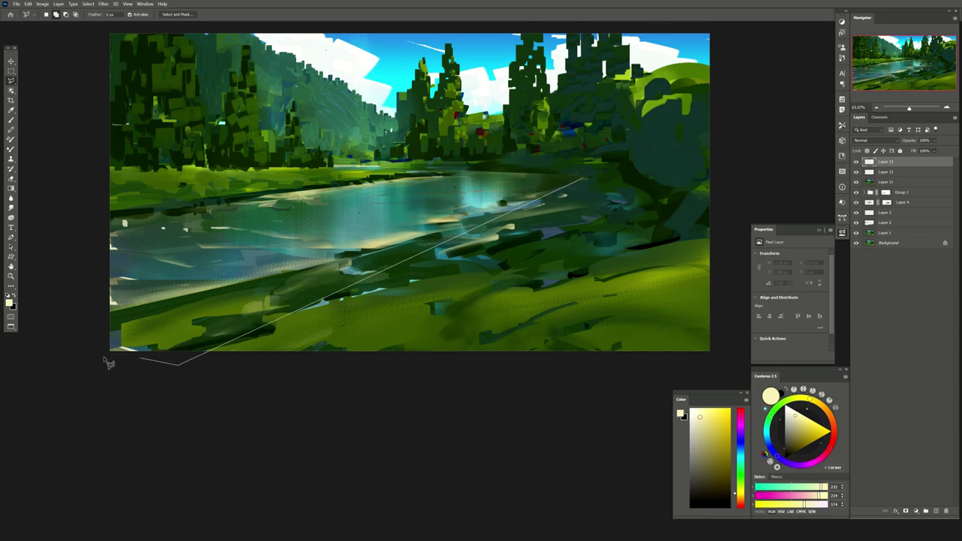
Repaint the selected near river with smoother sampled teal strokes on a new layer
{"action": "double_click", "coordinate": [465, 186]}
{"action": "key", "text": "ctrl+shift+alt+n"}
{"action": "key", "text": "b"}
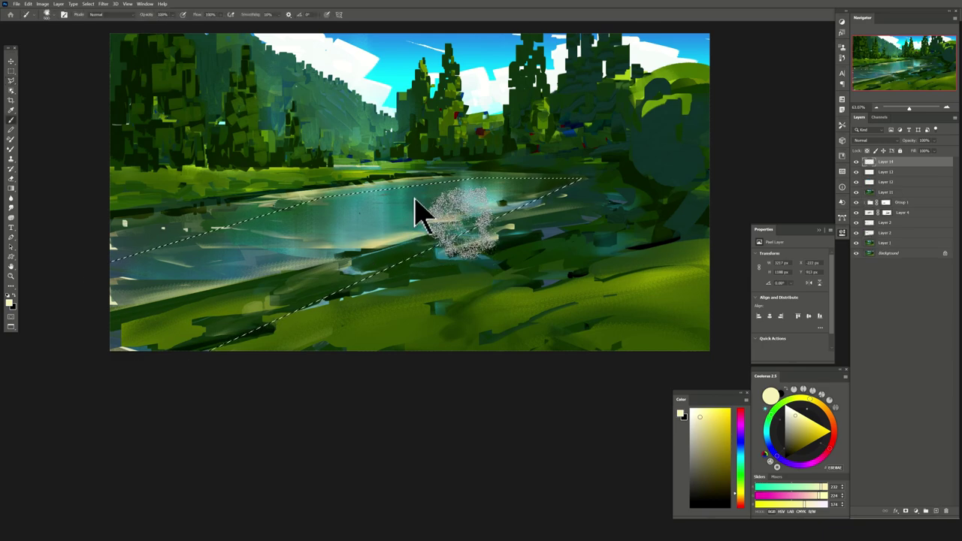
{"action": "mouse_move", "coordinate": [376, 224]}
{"action": "left_mouse_down"}
{"action": "mouse_move", "coordinate": [243, 272]}
{"action": "mouse_move", "coordinate": [294, 285]}
{"action": "mouse_move", "coordinate": [172, 382]}
{"action": "left_mouse_up"}
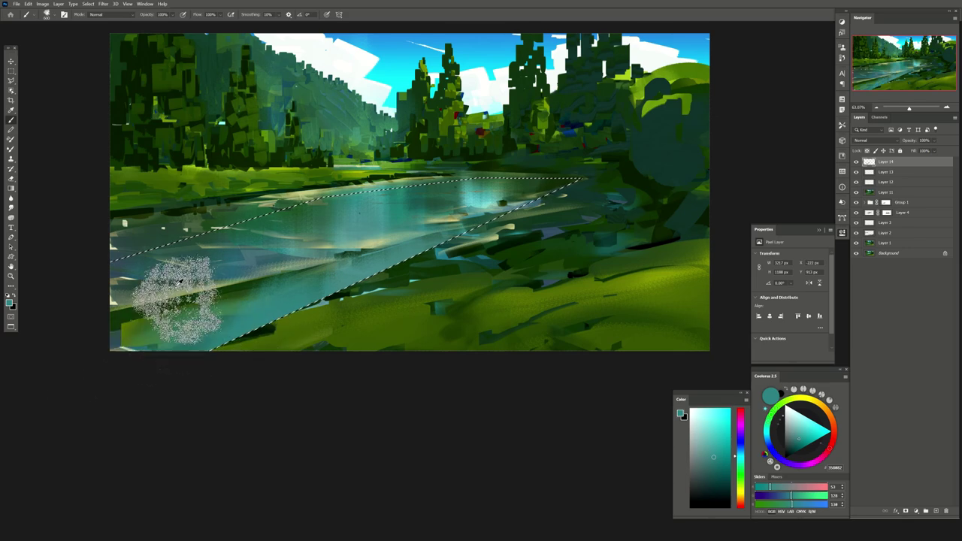
{"action": "mouse_move", "coordinate": [150, 304]}
{"action": "left_mouse_down"}
{"action": "mouse_move", "coordinate": [150, 333]}
{"action": "mouse_move", "coordinate": [193, 311]}
{"action": "left_mouse_up"}
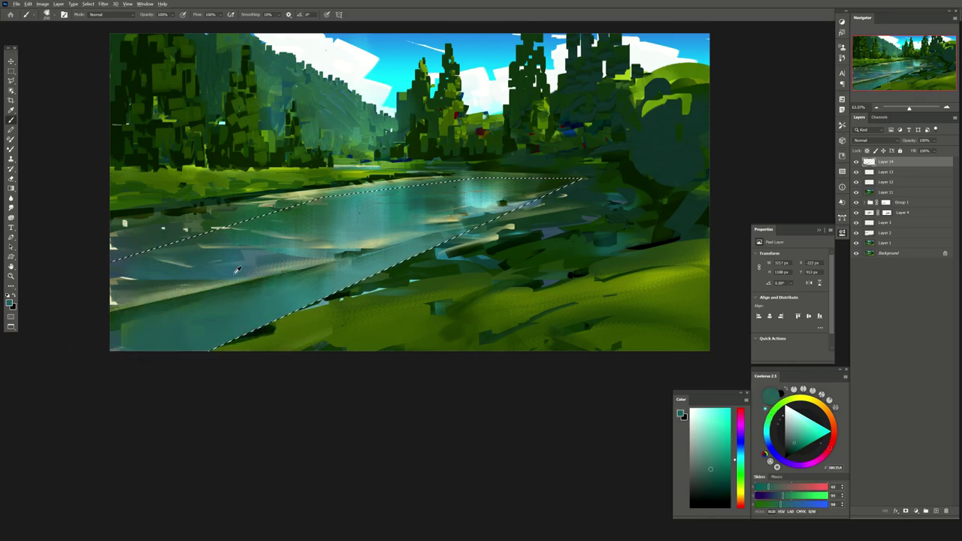
{"action": "left_click_drag", "start_coordinate": [276, 226], "coordinate": [323, 226]}
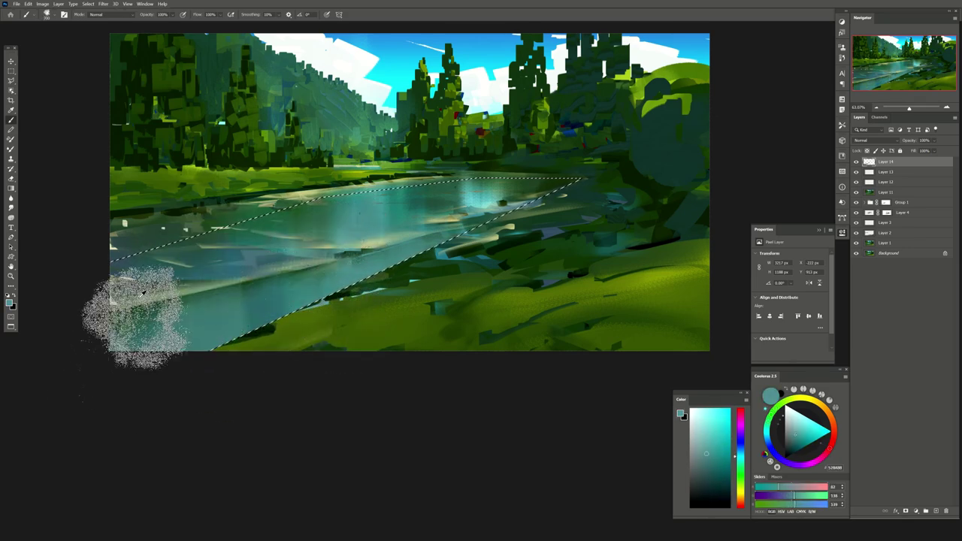
{"action": "left_click", "coordinate": [236, 338], "text": "alt"}
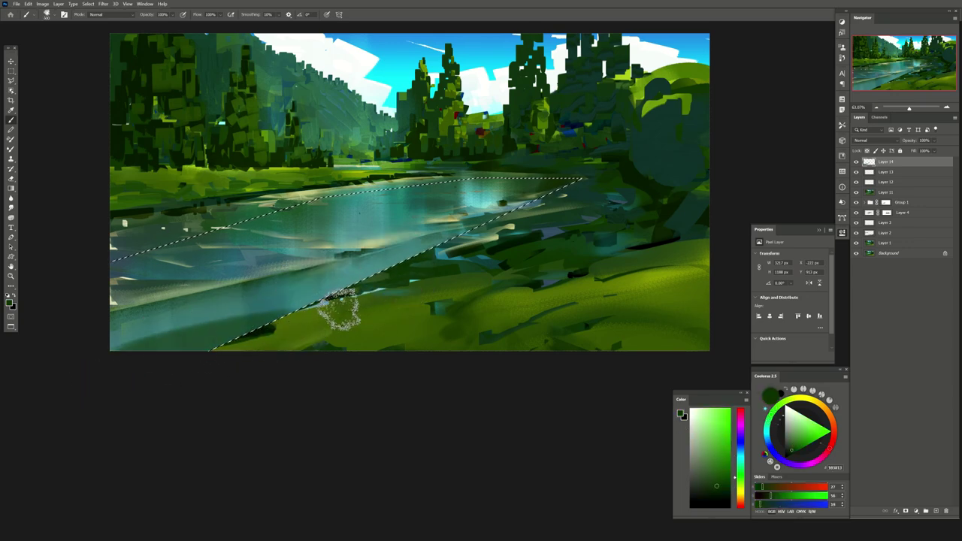
{"action": "left_click", "coordinate": [366, 239], "text": "alt"}
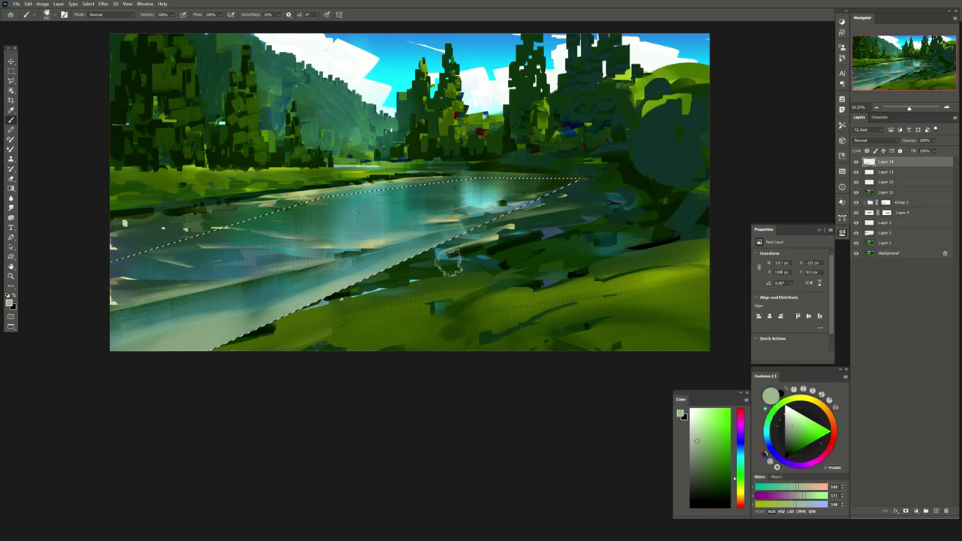
{"action": "left_click", "coordinate": [271, 293], "text": "alt"}
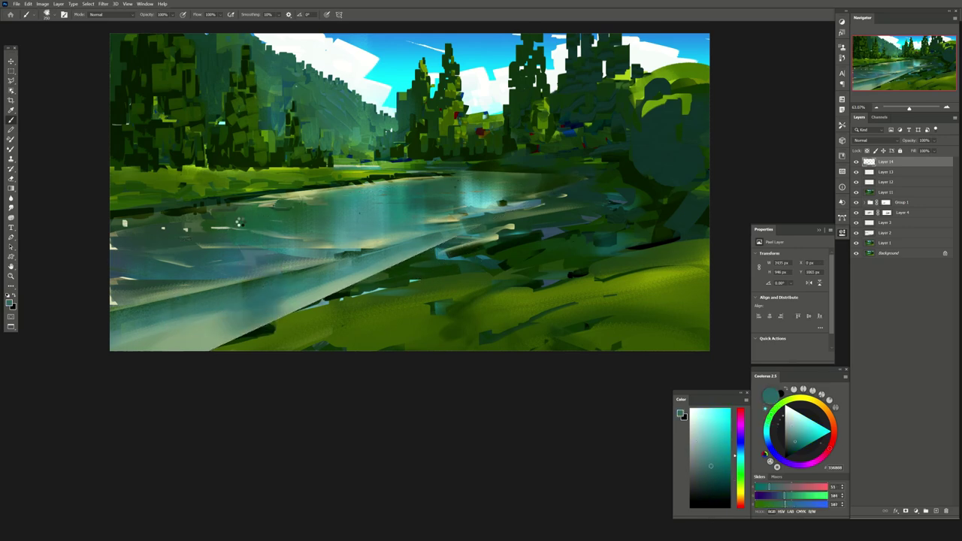
Add a layer mask and paint black to hide highlights along the lower river
{"action": "key", "text": "h"}
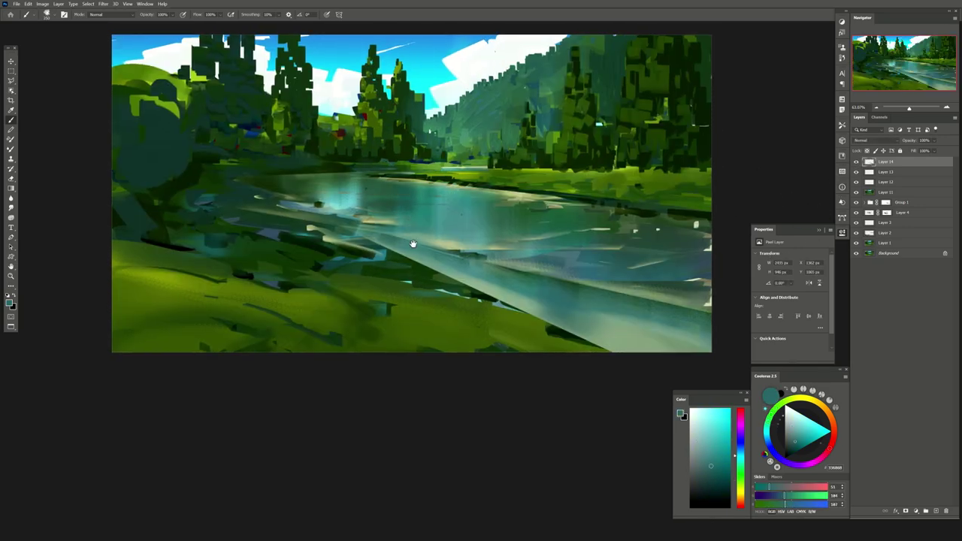
{"action": "left_click", "coordinate": [906, 511]}
{"action": "key", "text": "x"}
{"action": "mouse_move", "coordinate": [666, 333]}
{"action": "left_mouse_down"}
{"action": "mouse_move", "coordinate": [586, 335]}
{"action": "mouse_move", "coordinate": [398, 279]}
{"action": "left_mouse_up"}
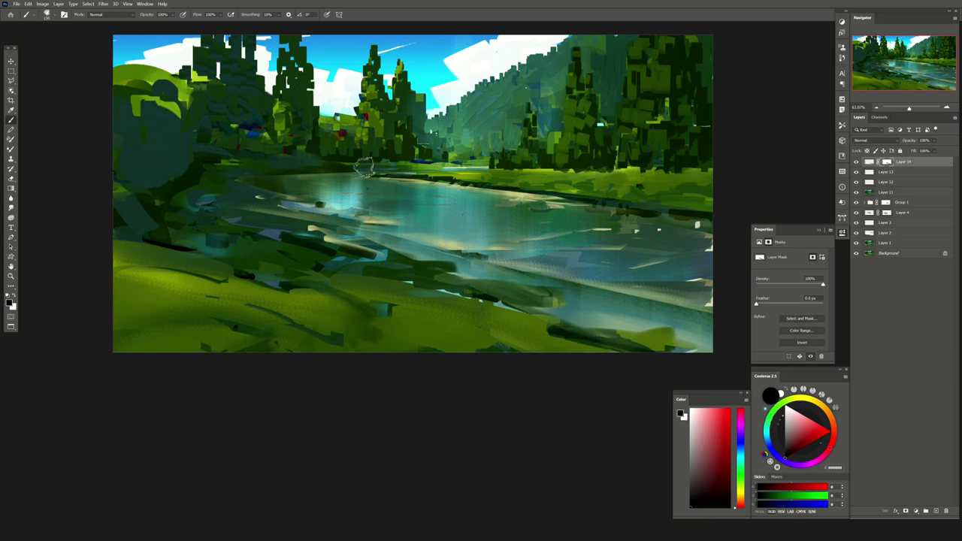
{"action": "left_click", "coordinate": [855, 162]}
Scale the river repaint layer from its top-left corner and restore strokes with white on the mask
{"action": "key", "text": "ctrl+t"}
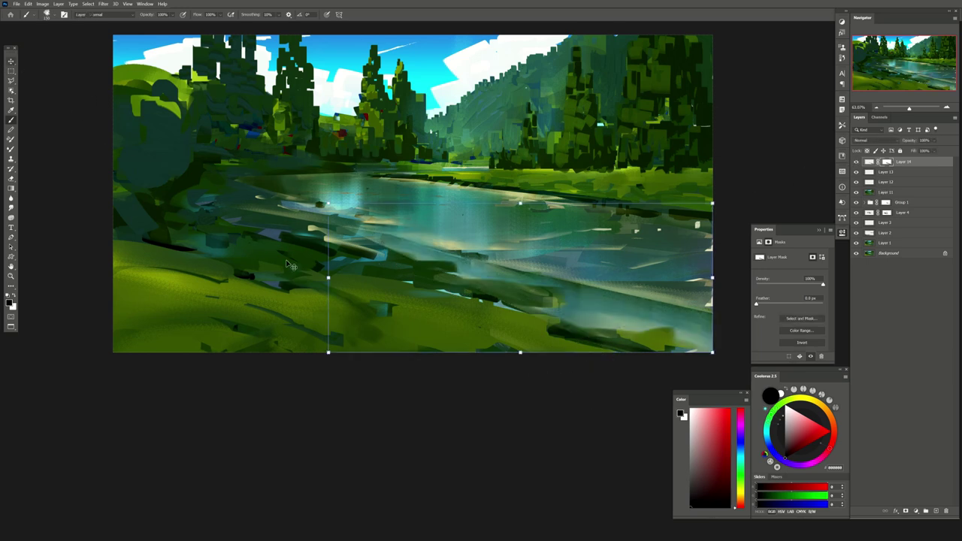
{"action": "mouse_move", "coordinate": [329, 215]}
{"action": "left_mouse_down"}
{"action": "mouse_move", "coordinate": [248, 171]}
{"action": "mouse_move", "coordinate": [224, 184]}
{"action": "left_mouse_up"}
{"action": "key", "text": "Return"}
{"action": "key", "text": "b"}
{"action": "key", "text": "x"}
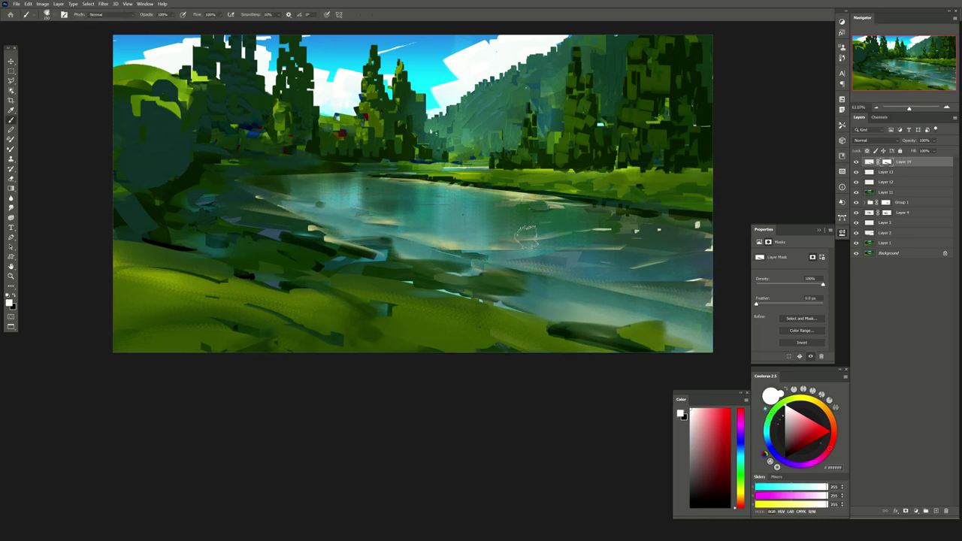
{"action": "mouse_move", "coordinate": [466, 270]}
{"action": "left_mouse_down"}
{"action": "mouse_move", "coordinate": [526, 290]}
{"action": "mouse_move", "coordinate": [399, 241]}
{"action": "mouse_move", "coordinate": [639, 337]}
{"action": "mouse_move", "coordinate": [571, 333]}
{"action": "left_mouse_up"}
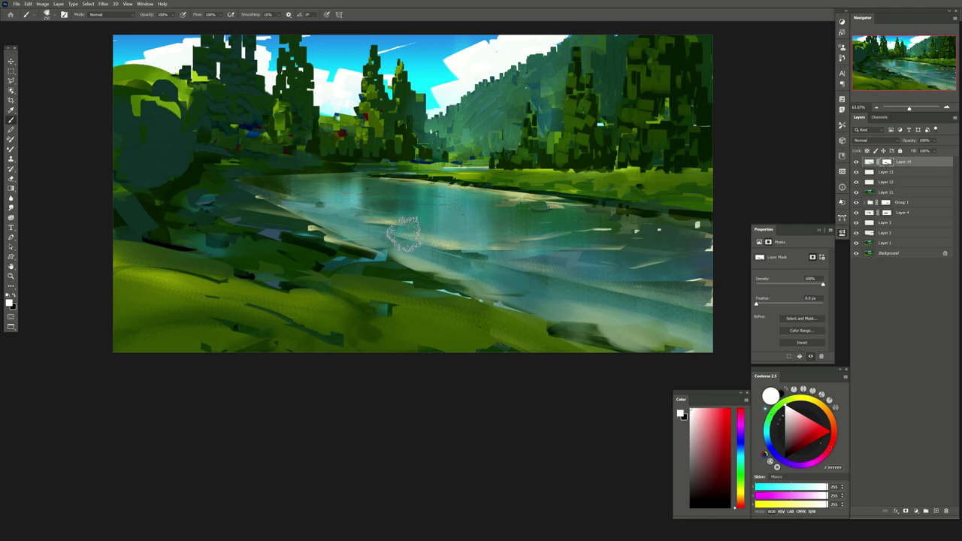
{"action": "left_click", "coordinate": [856, 173]}
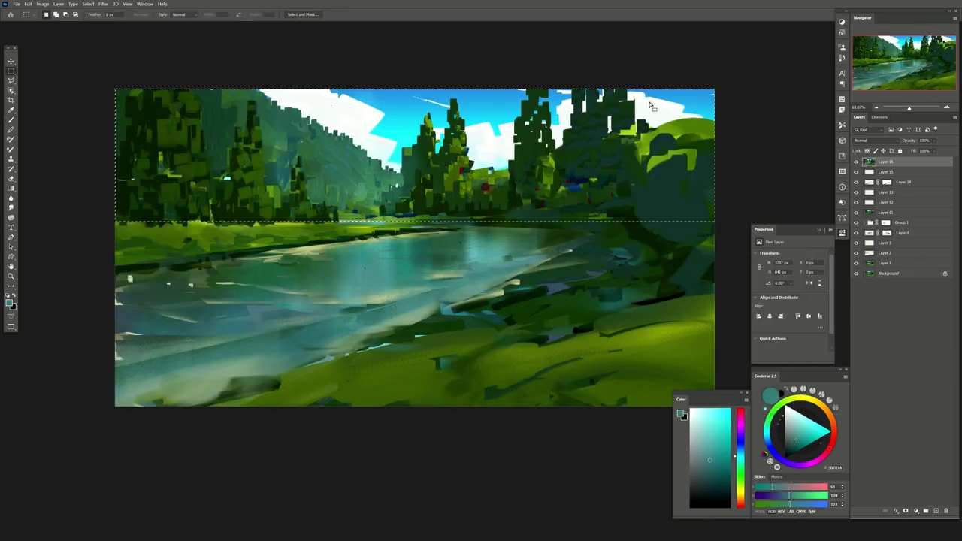
Flip the copied trees onto the water as a reflection and soften it with Motion Blur
{"action": "left_click", "coordinate": [28, 4]}
{"action": "mouse_move", "coordinate": [41, 164]}
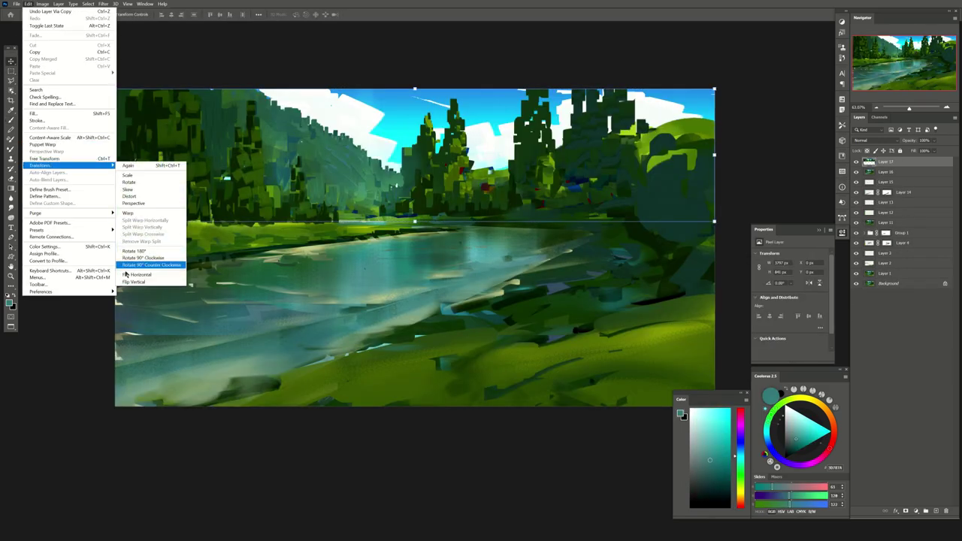
{"action": "left_click", "coordinate": [151, 276]}
{"action": "mouse_move", "coordinate": [288, 79]}
{"action": "left_mouse_down"}
{"action": "mouse_move", "coordinate": [288, 263]}
{"action": "mouse_move", "coordinate": [289, 80]}
{"action": "mouse_move", "coordinate": [288, 216]}
{"action": "left_mouse_up"}
{"action": "left_click", "coordinate": [28, 3]}
{"action": "left_click", "coordinate": [151, 281]}
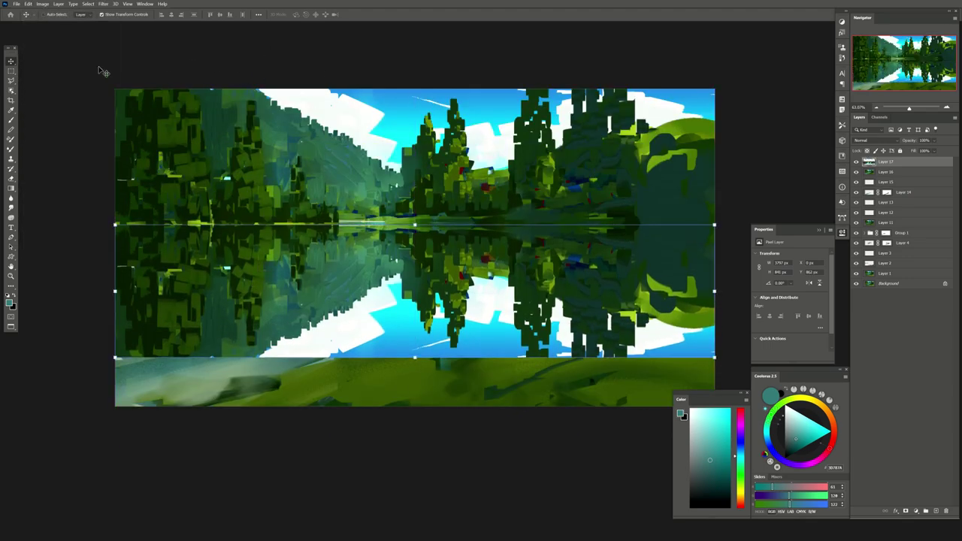
{"action": "left_click", "coordinate": [103, 4]}
{"action": "left_click", "coordinate": [214, 128]}
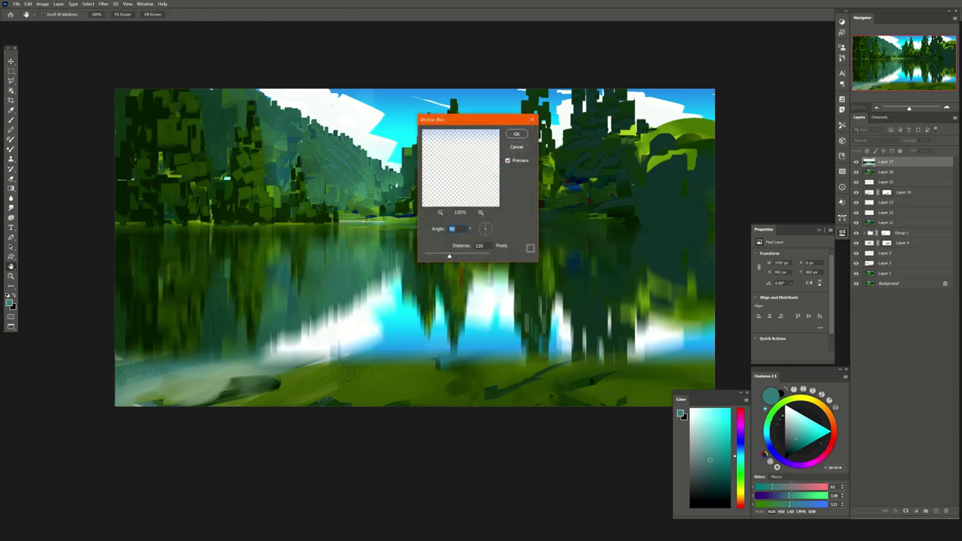
{"action": "left_click_drag", "start_coordinate": [442, 259], "coordinate": [426, 257]}
{"action": "key", "text": "Return"}
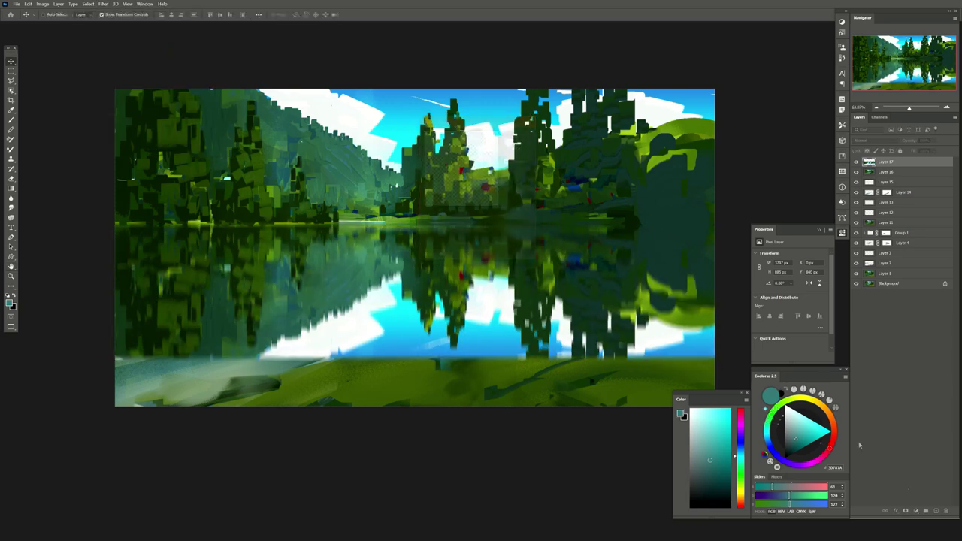
Mask the reflection layer, lower its opacity, and paint it out over part of the water
{"action": "left_click", "coordinate": [905, 511]}
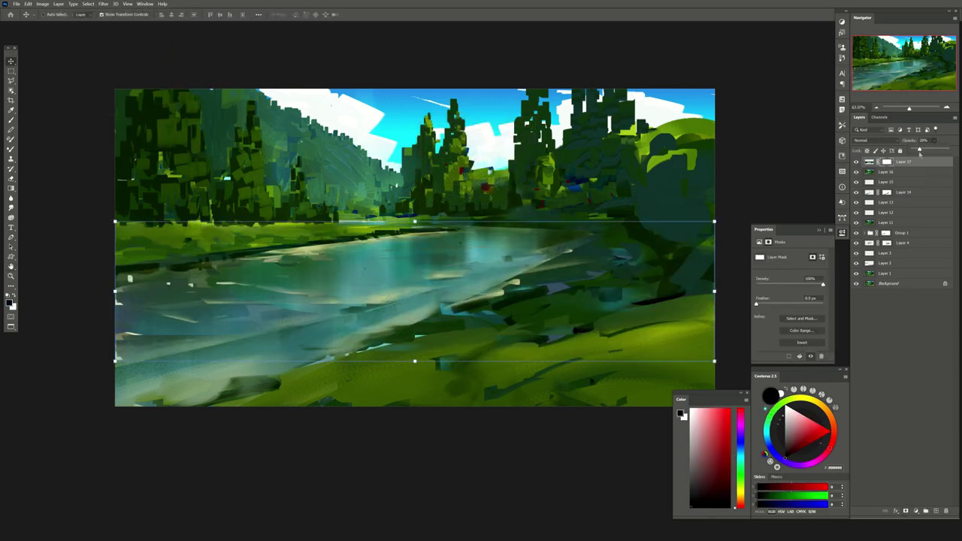
{"action": "left_click_drag", "start_coordinate": [918, 152], "coordinate": [921, 150]}
{"action": "key", "text": "b"}
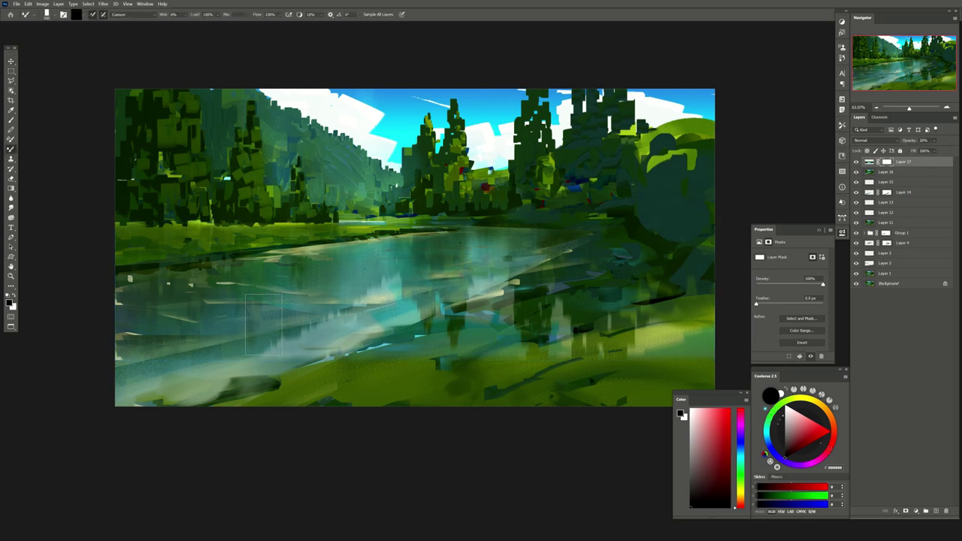
{"action": "key", "text": "shift+b"}
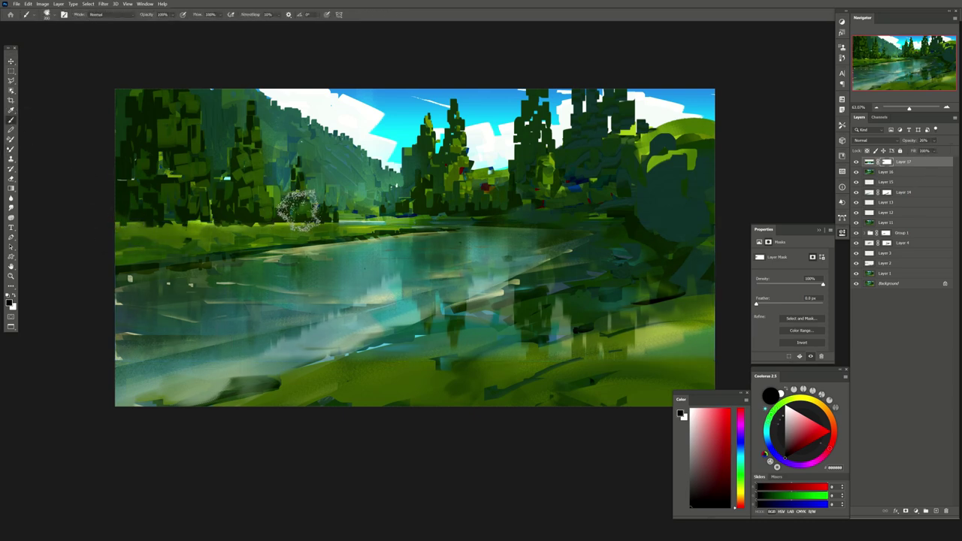
{"action": "left_click_drag", "start_coordinate": [466, 311], "coordinate": [556, 299]}
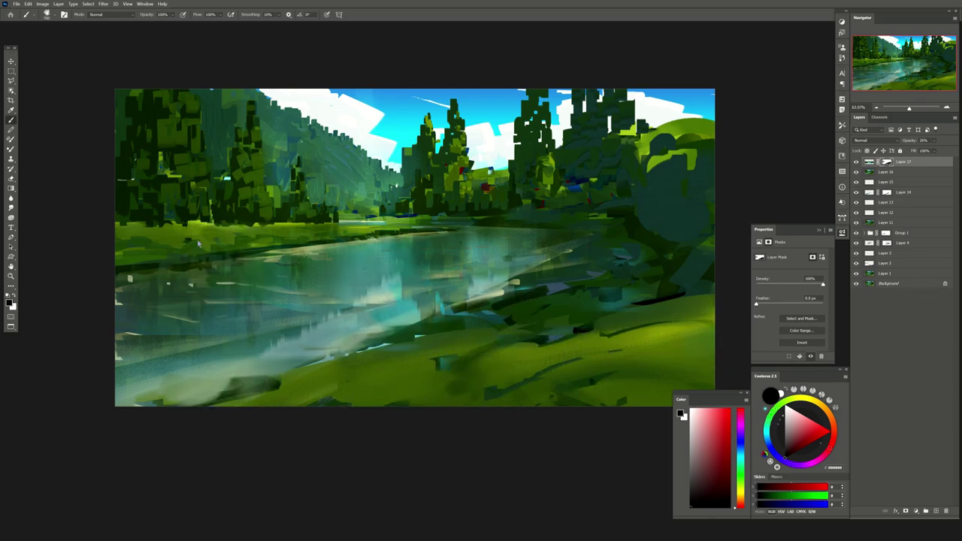
Set the river highlight layer to Lighten blend mode at about 22% opacity
{"action": "key", "text": "h"}
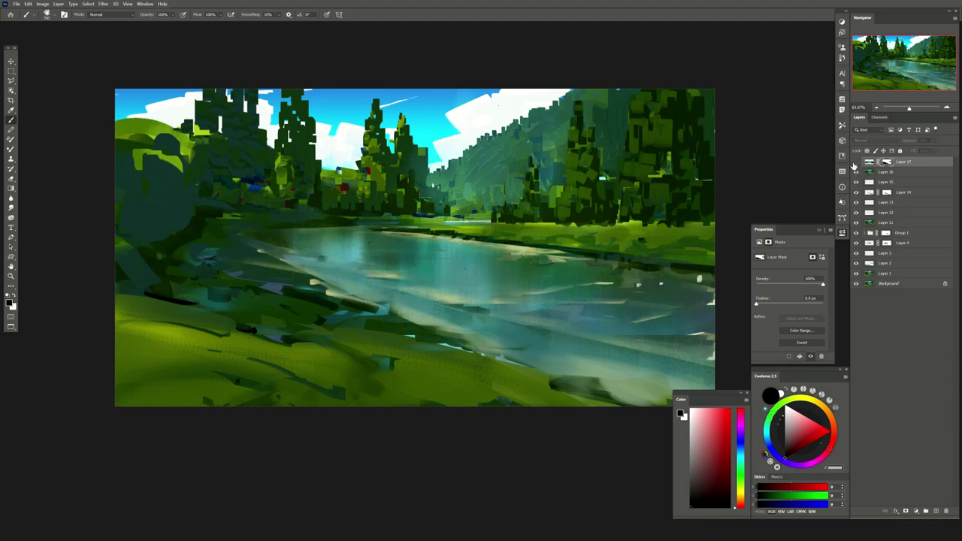
{"action": "key", "text": "bracketleft"}
{"action": "key", "text": "bracketleft"}
{"action": "key", "text": "bracketleft"}
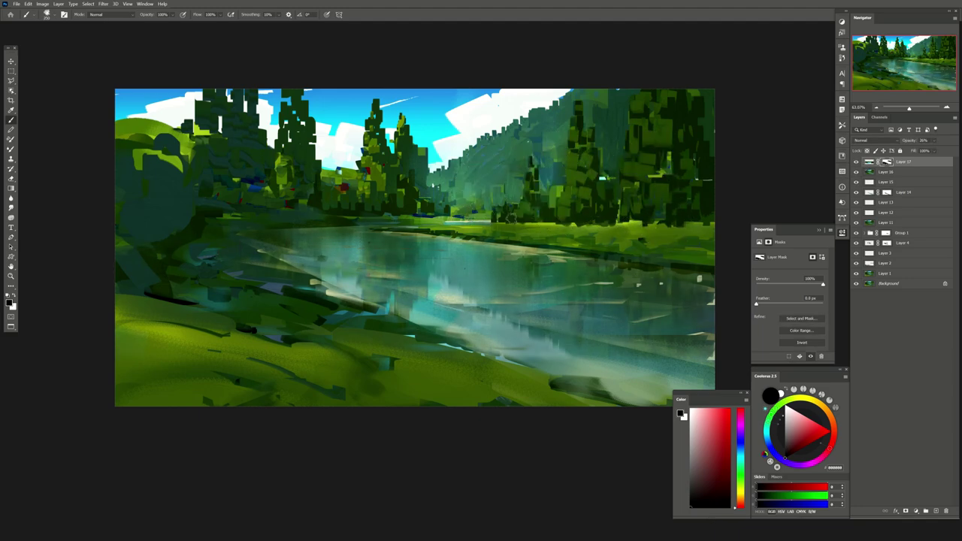
{"action": "key", "text": "bracketleft"}
{"action": "key", "text": "bracketright"}
{"action": "key", "text": "bracketright"}
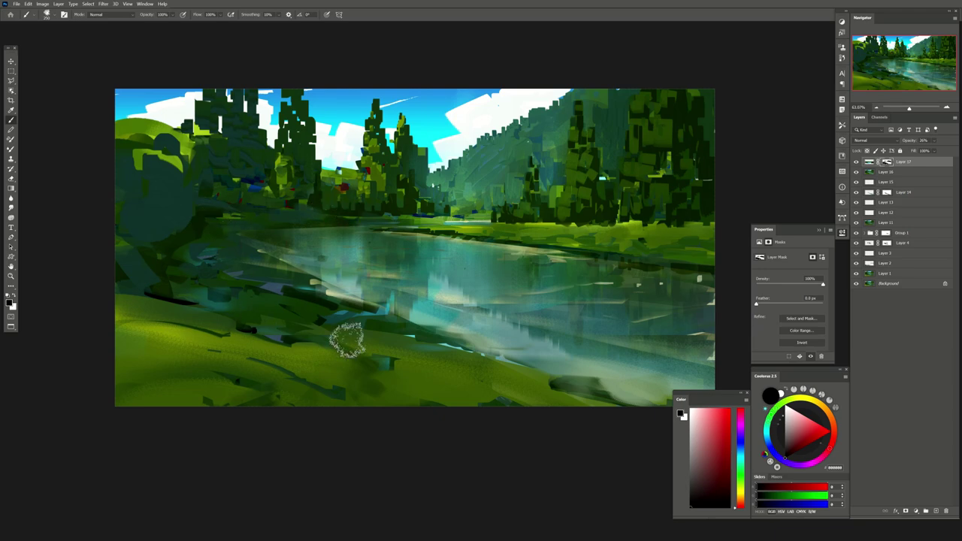
{"action": "key", "text": "bracketright"}
{"action": "key", "text": "bracketright"}
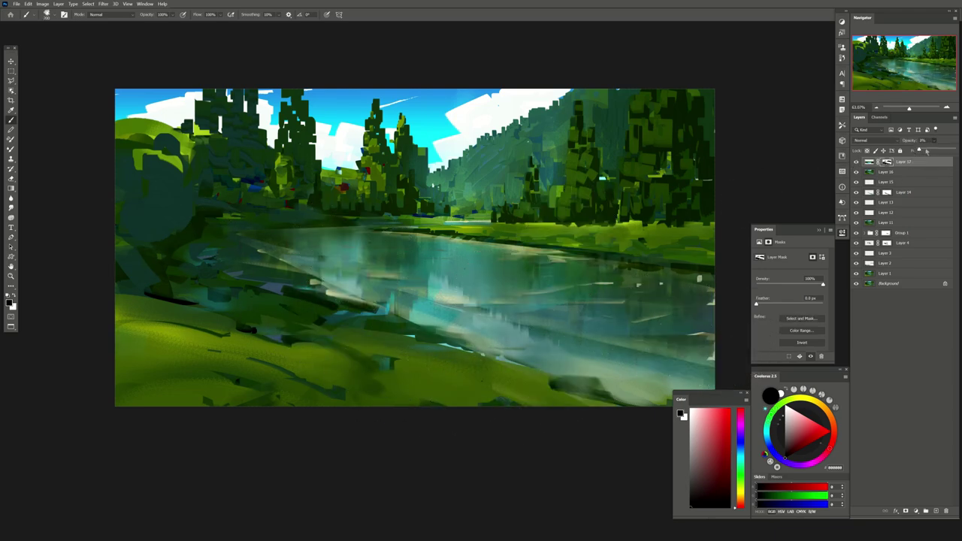
{"action": "left_click_drag", "start_coordinate": [926, 152], "coordinate": [935, 153]}
{"action": "left_click", "coordinate": [873, 140]}
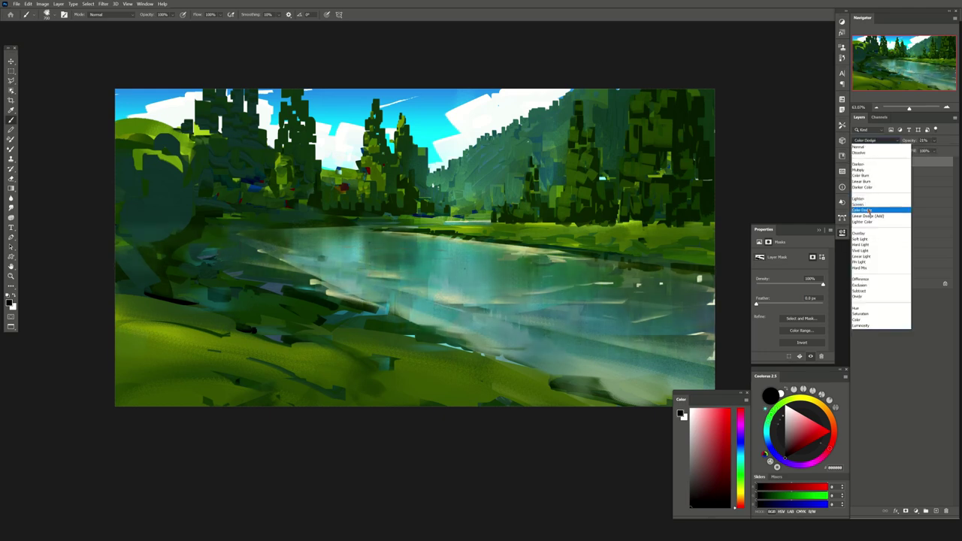
{"action": "left_click", "coordinate": [864, 198]}
{"action": "left_click_drag", "start_coordinate": [933, 152], "coordinate": [916, 151]}
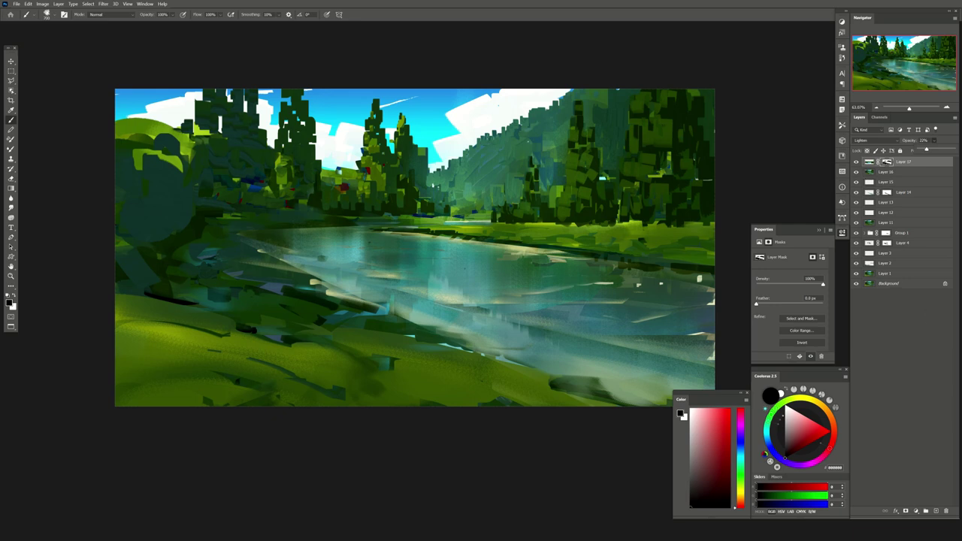
On new Layer 18, dab dark green blocky bushes across the bottom of the canvas with the Mixer Brush
{"action": "left_click", "coordinate": [935, 512]}
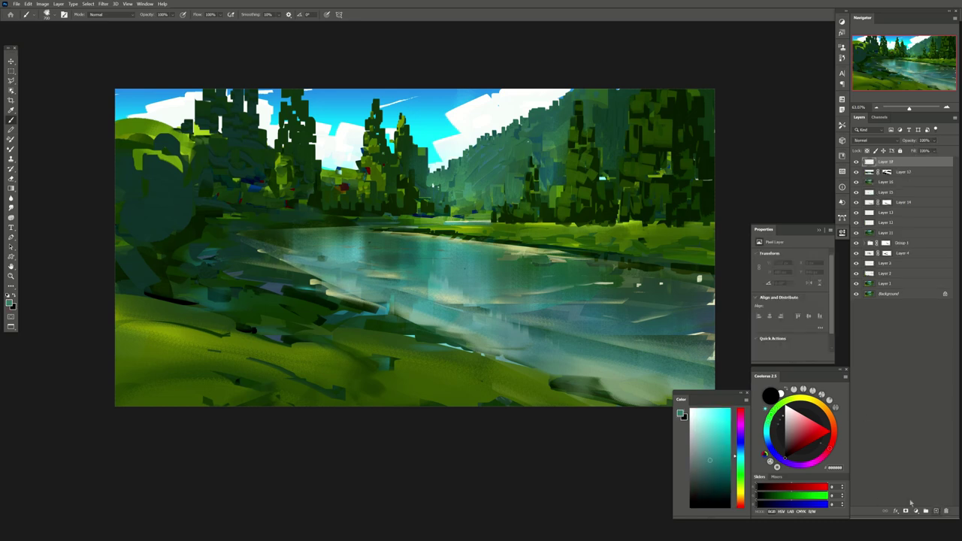
{"action": "left_click", "coordinate": [478, 182], "text": "alt"}
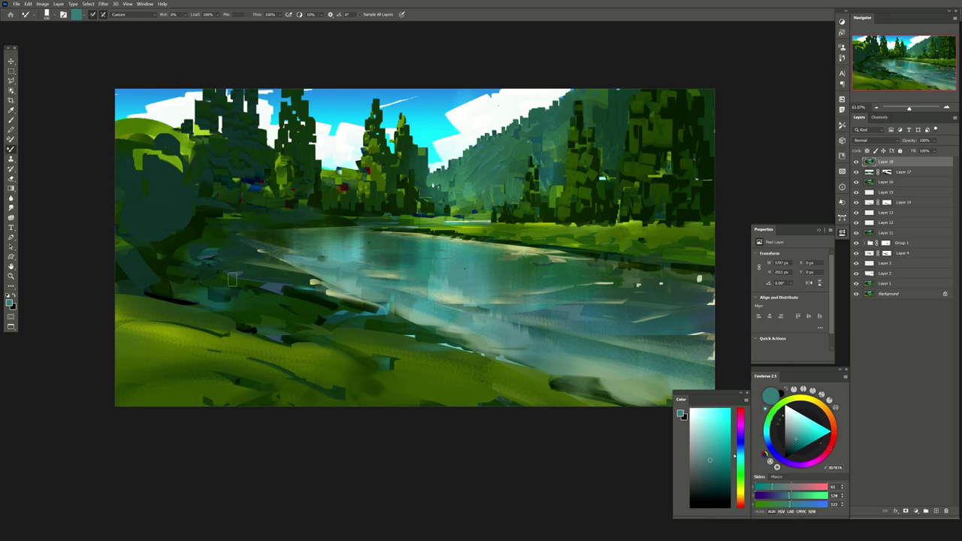
{"action": "scroll", "coordinate": [296, 284], "scroll_direction": "down", "scroll_amount": 2}
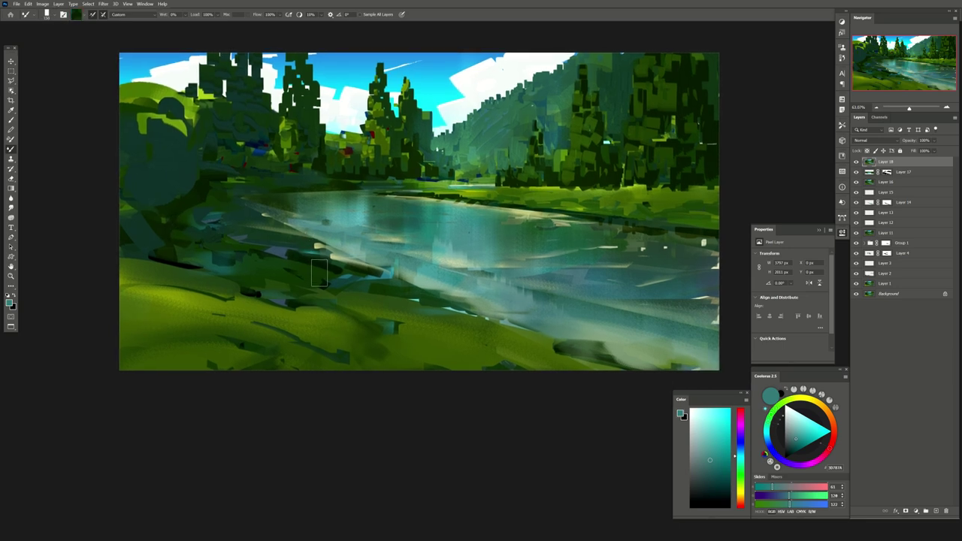
{"action": "left_click_drag", "start_coordinate": [272, 364], "coordinate": [223, 342]}
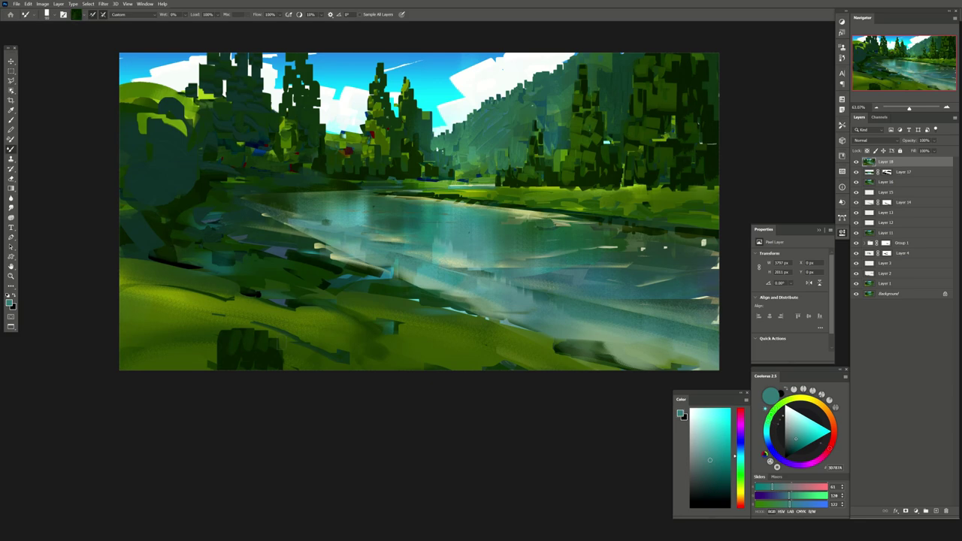
{"action": "mouse_move", "coordinate": [276, 362]}
{"action": "left_mouse_down"}
{"action": "mouse_move", "coordinate": [294, 353]}
{"action": "mouse_move", "coordinate": [233, 330]}
{"action": "mouse_move", "coordinate": [196, 301]}
{"action": "mouse_move", "coordinate": [124, 316]}
{"action": "mouse_move", "coordinate": [278, 338]}
{"action": "mouse_move", "coordinate": [353, 374]}
{"action": "mouse_move", "coordinate": [217, 287]}
{"action": "mouse_move", "coordinate": [245, 358]}
{"action": "left_mouse_up"}
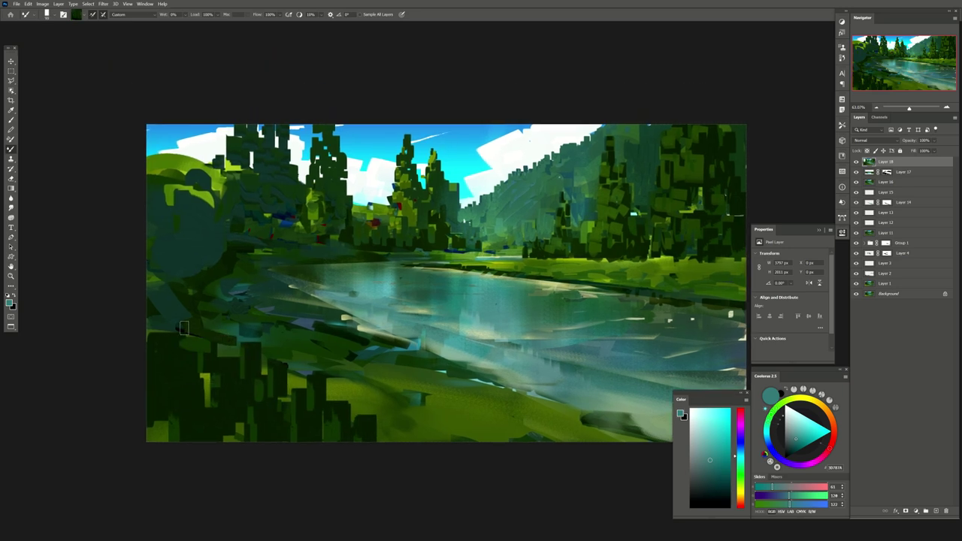
{"action": "left_click", "coordinate": [547, 425]}
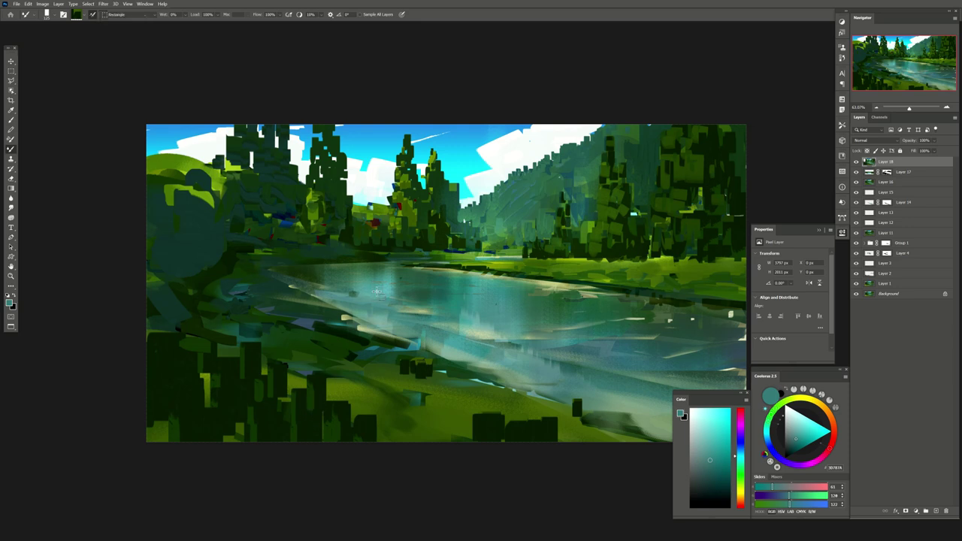
{"action": "left_click_drag", "start_coordinate": [664, 366], "coordinate": [583, 329]}
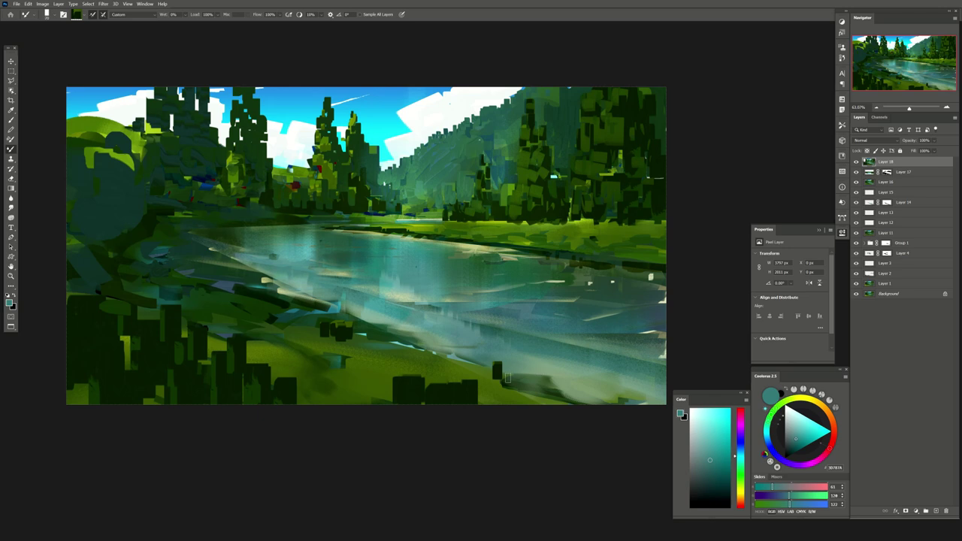
Paint a crisp dark green edge along the river's lower bank inside a polygonal selection
{"action": "key", "text": "l"}
{"action": "left_click", "coordinate": [666, 374]}
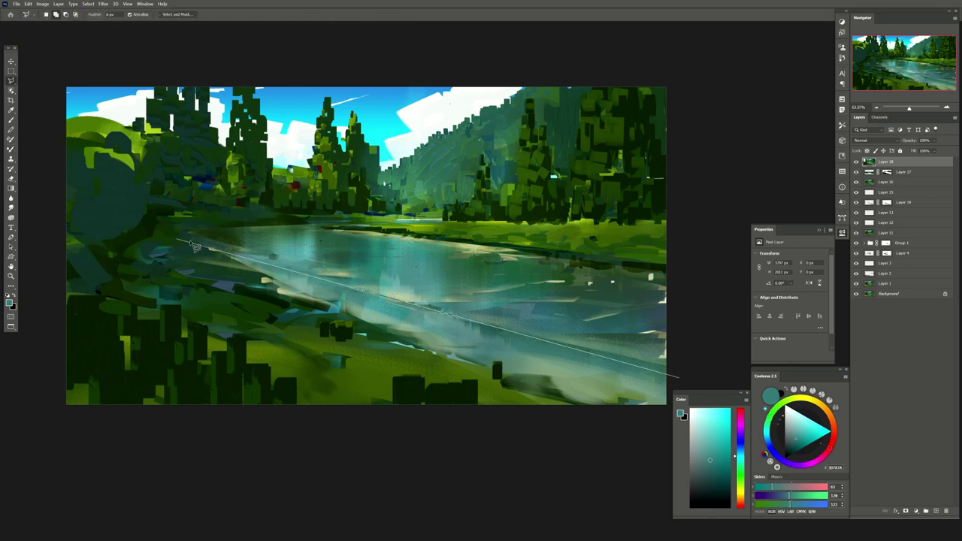
{"action": "left_click", "coordinate": [248, 254]}
{"action": "left_click", "coordinate": [666, 301]}
{"action": "key", "text": "b"}
{"action": "left_click_drag", "start_coordinate": [553, 335], "coordinate": [646, 367]}
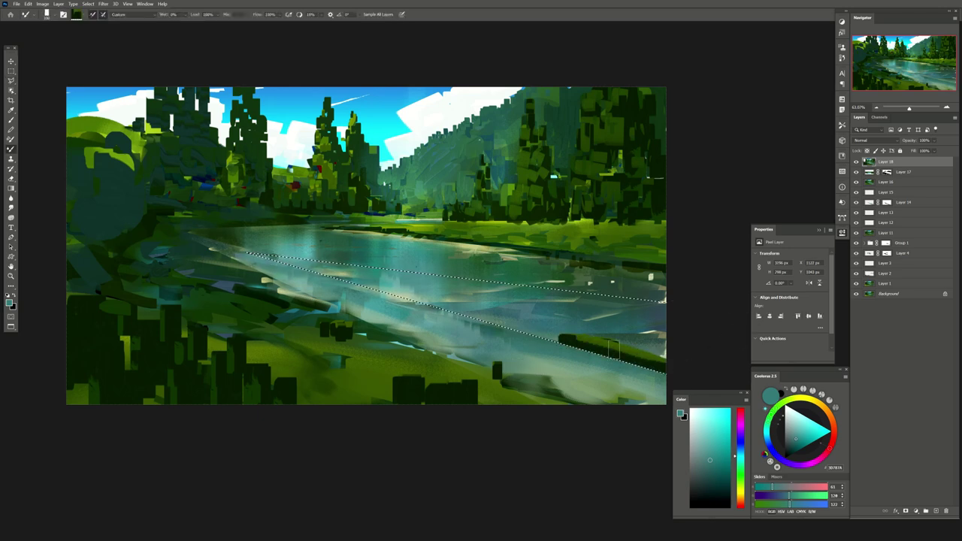
{"action": "mouse_move", "coordinate": [549, 331]}
{"action": "left_mouse_down"}
{"action": "mouse_move", "coordinate": [451, 319]}
{"action": "mouse_move", "coordinate": [323, 276]}
{"action": "left_mouse_up"}
{"action": "left_click_drag", "start_coordinate": [483, 319], "coordinate": [285, 267]}
{"action": "key", "text": "ctrl+d"}
Clean up the dark dabs along the riverbank and smear the lower-left grass
{"action": "key", "text": "shift+b"}
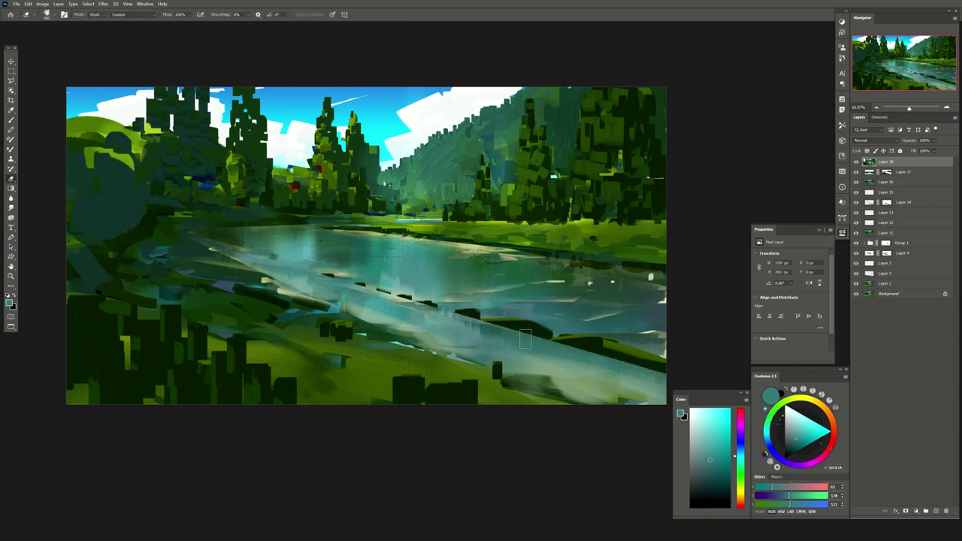
{"action": "key", "text": "shift+b"}
{"action": "key", "text": "shift+b"}
{"action": "left_click_drag", "start_coordinate": [376, 288], "coordinate": [456, 344]}
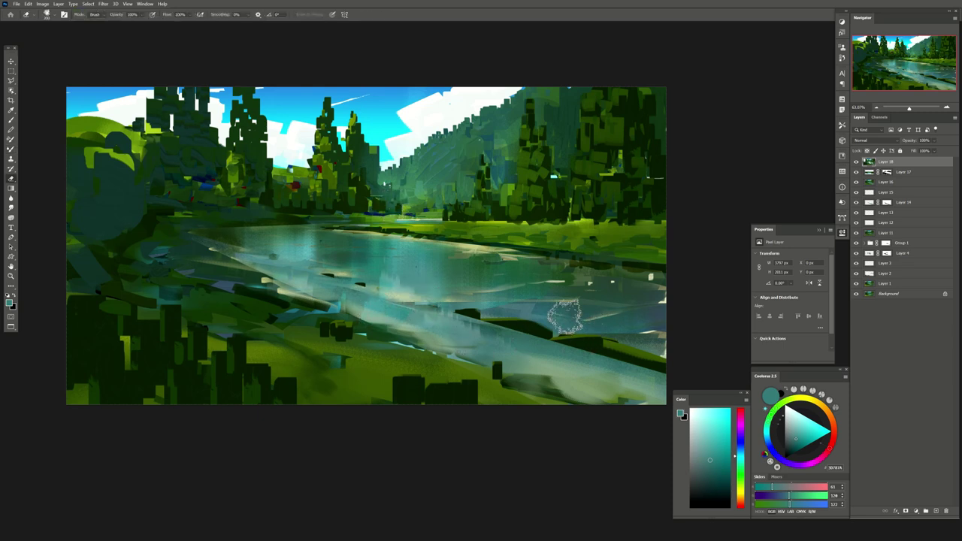
{"action": "key", "text": "shift+b"}
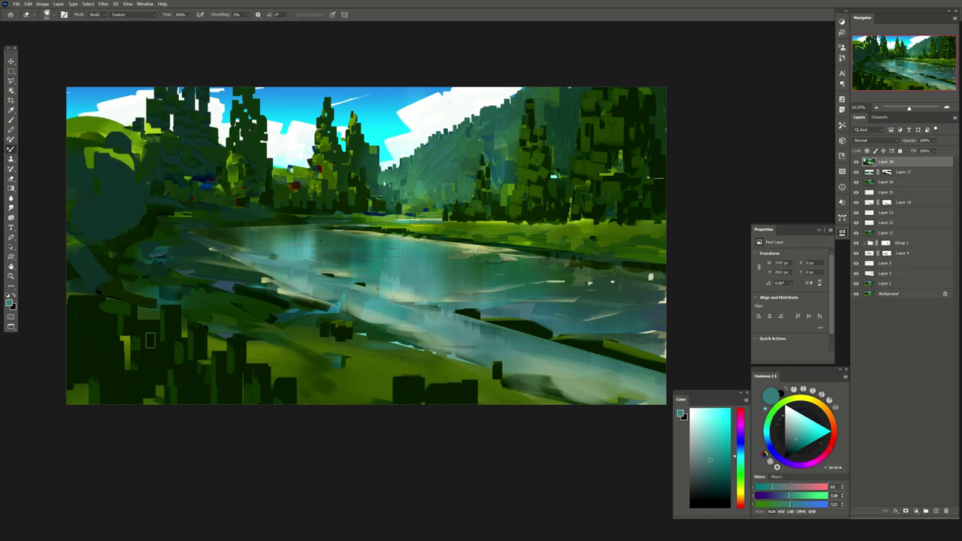
{"action": "mouse_move", "coordinate": [154, 340]}
{"action": "left_mouse_down"}
{"action": "mouse_move", "coordinate": [74, 386]}
{"action": "mouse_move", "coordinate": [120, 349]}
{"action": "mouse_move", "coordinate": [118, 366]}
{"action": "mouse_move", "coordinate": [85, 333]}
{"action": "mouse_move", "coordinate": [173, 346]}
{"action": "left_mouse_up"}
Darken the bottom foreground with near-black teal and green bush shapes, and flip the canvas horizontally
{"action": "left_click", "coordinate": [75, 386], "text": "alt"}
{"action": "left_click", "coordinate": [789, 461]}
{"action": "left_click_drag", "start_coordinate": [107, 410], "coordinate": [297, 394]}
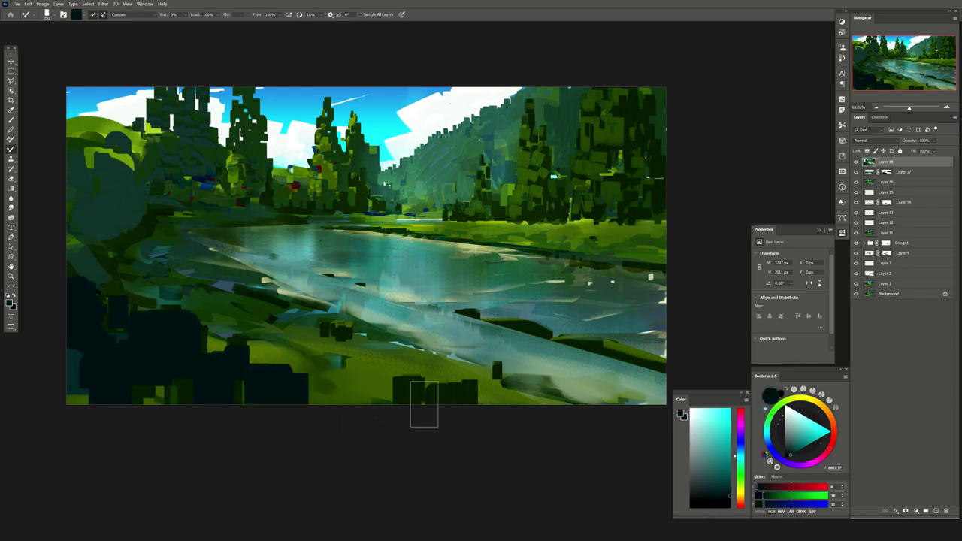
{"action": "left_click_drag", "start_coordinate": [424, 406], "coordinate": [346, 398]}
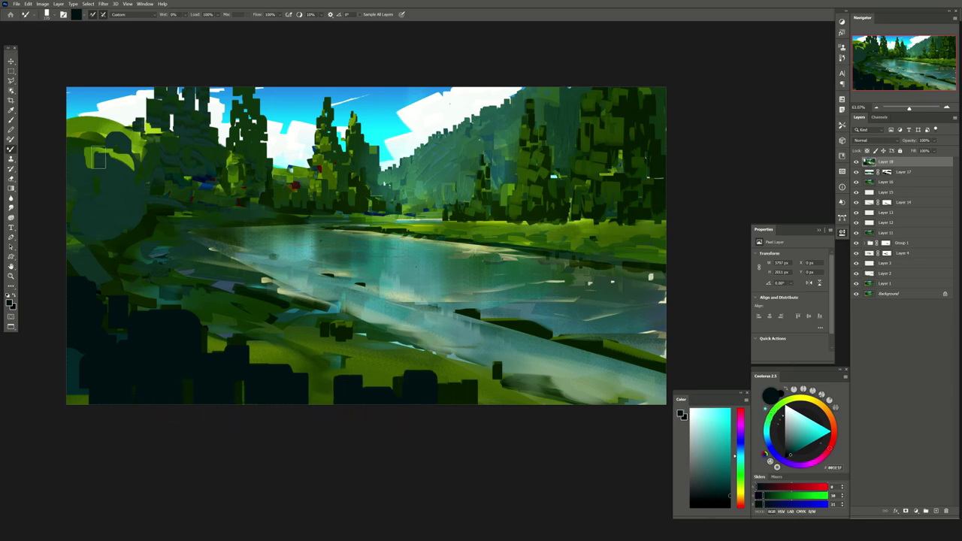
{"action": "mouse_move", "coordinate": [399, 376]}
{"action": "left_mouse_down"}
{"action": "mouse_move", "coordinate": [423, 399]}
{"action": "mouse_move", "coordinate": [308, 383]}
{"action": "mouse_move", "coordinate": [182, 339]}
{"action": "mouse_move", "coordinate": [112, 358]}
{"action": "mouse_move", "coordinate": [296, 413]}
{"action": "mouse_move", "coordinate": [82, 391]}
{"action": "mouse_move", "coordinate": [365, 408]}
{"action": "mouse_move", "coordinate": [434, 378]}
{"action": "left_mouse_up"}
{"action": "key", "text": "ctrl+shift+h"}
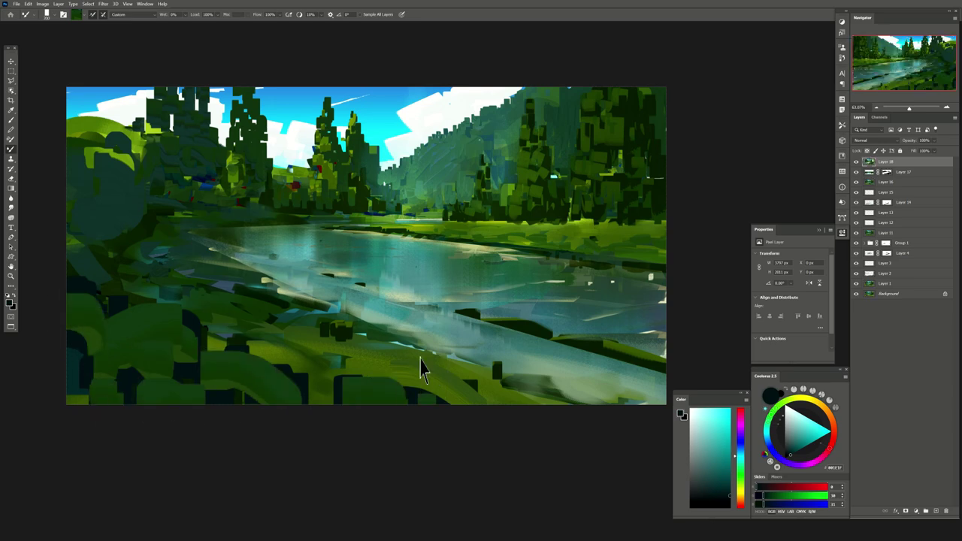
{"action": "left_click_drag", "start_coordinate": [552, 324], "coordinate": [545, 376]}
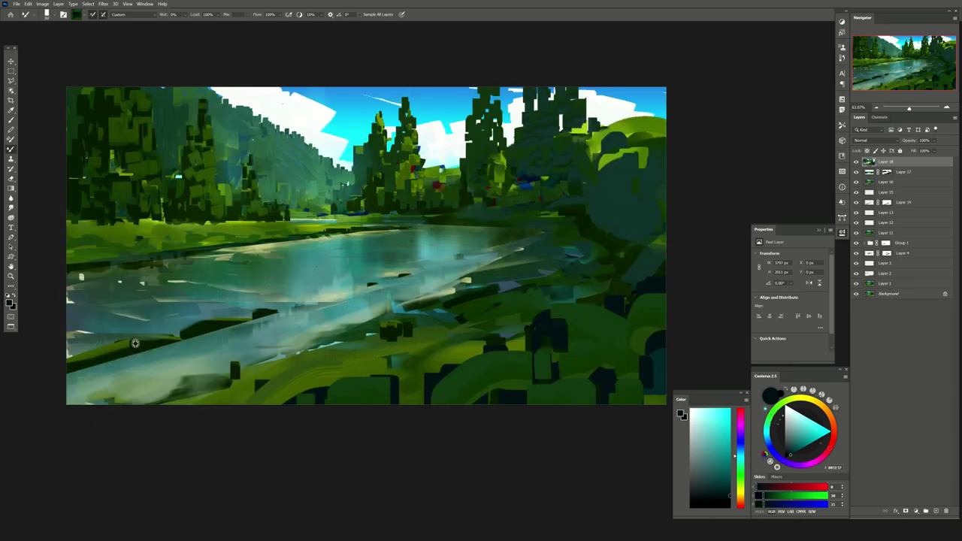
Paint and smooth dark green foliage along the lower-left bank and lower-right foreground
{"action": "left_click_drag", "start_coordinate": [136, 344], "coordinate": [57, 351]}
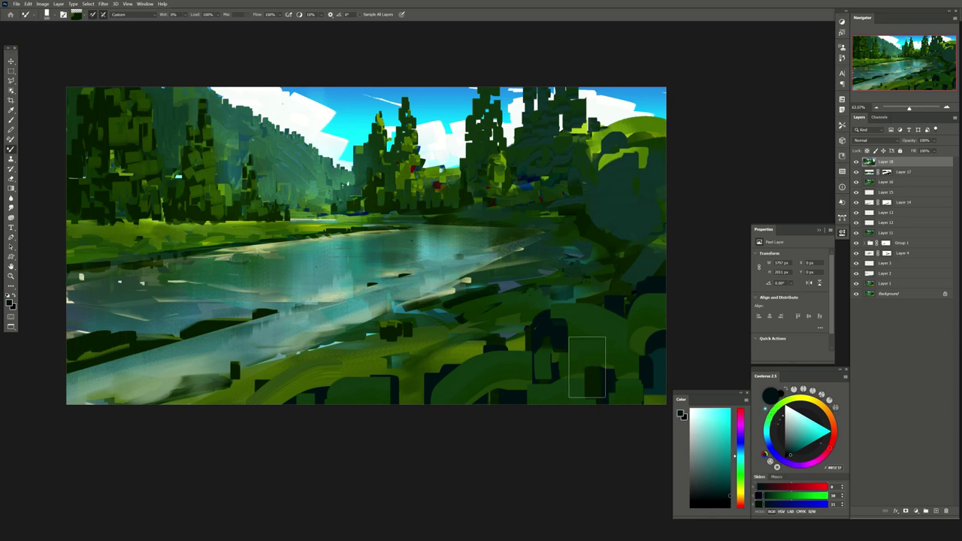
{"action": "mouse_move", "coordinate": [583, 335]}
{"action": "left_mouse_down"}
{"action": "mouse_move", "coordinate": [533, 398]}
{"action": "mouse_move", "coordinate": [379, 412]}
{"action": "left_mouse_up"}
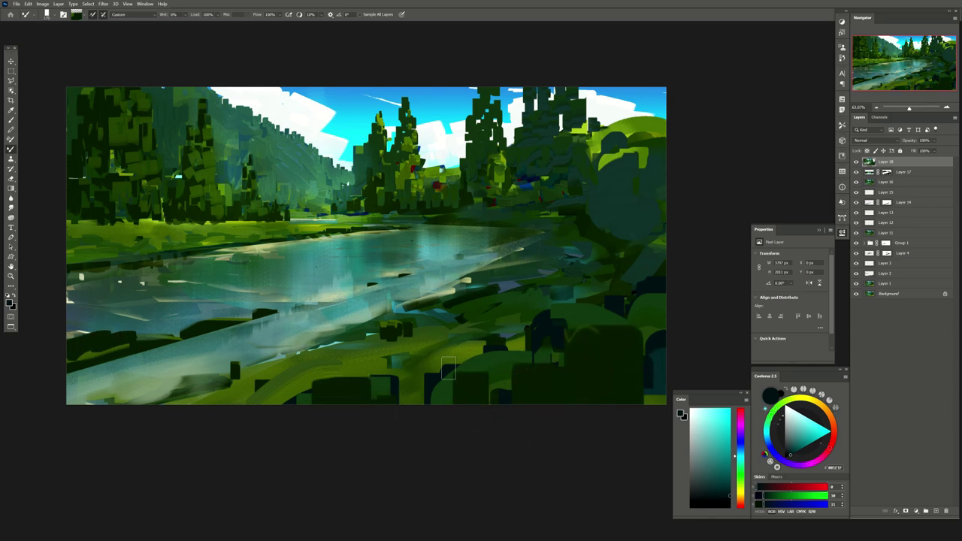
{"action": "mouse_move", "coordinate": [547, 343]}
{"action": "left_mouse_down"}
{"action": "mouse_move", "coordinate": [651, 376]}
{"action": "mouse_move", "coordinate": [547, 322]}
{"action": "mouse_move", "coordinate": [576, 326]}
{"action": "mouse_move", "coordinate": [581, 385]}
{"action": "mouse_move", "coordinate": [601, 369]}
{"action": "mouse_move", "coordinate": [640, 440]}
{"action": "left_mouse_up"}
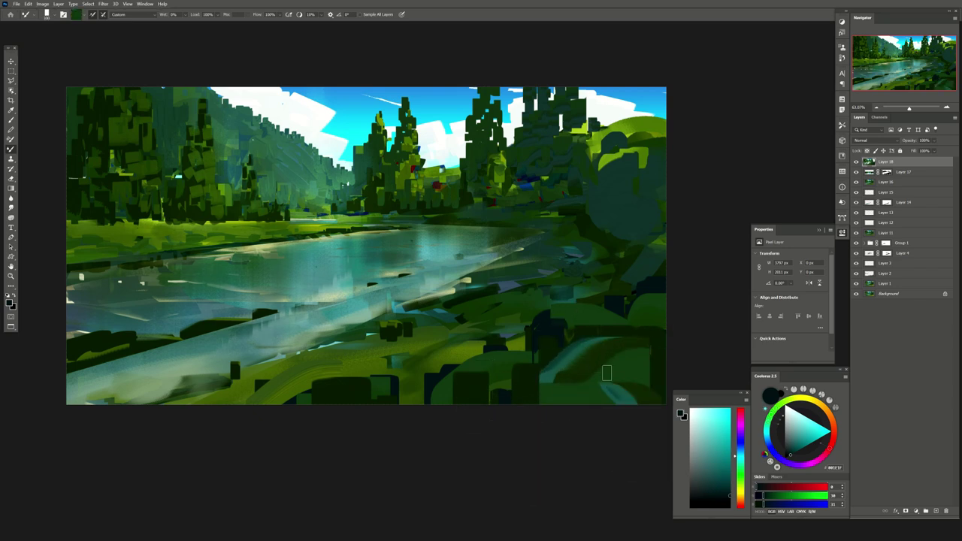
{"action": "mouse_move", "coordinate": [658, 377]}
{"action": "left_mouse_down"}
{"action": "mouse_move", "coordinate": [593, 372]}
{"action": "mouse_move", "coordinate": [516, 433]}
{"action": "mouse_move", "coordinate": [578, 401]}
{"action": "mouse_move", "coordinate": [443, 391]}
{"action": "left_mouse_up"}
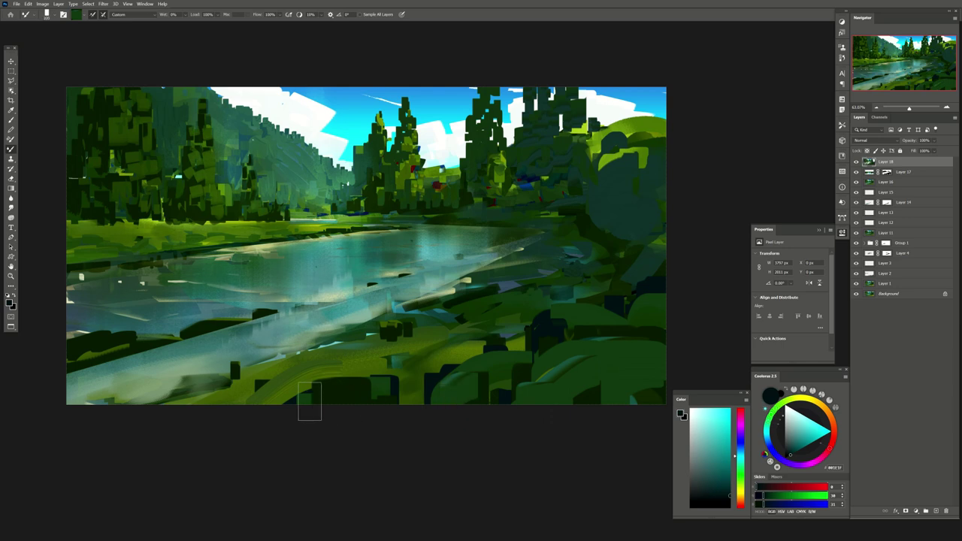
{"action": "key", "text": "l"}
{"action": "left_click", "coordinate": [64, 369]}
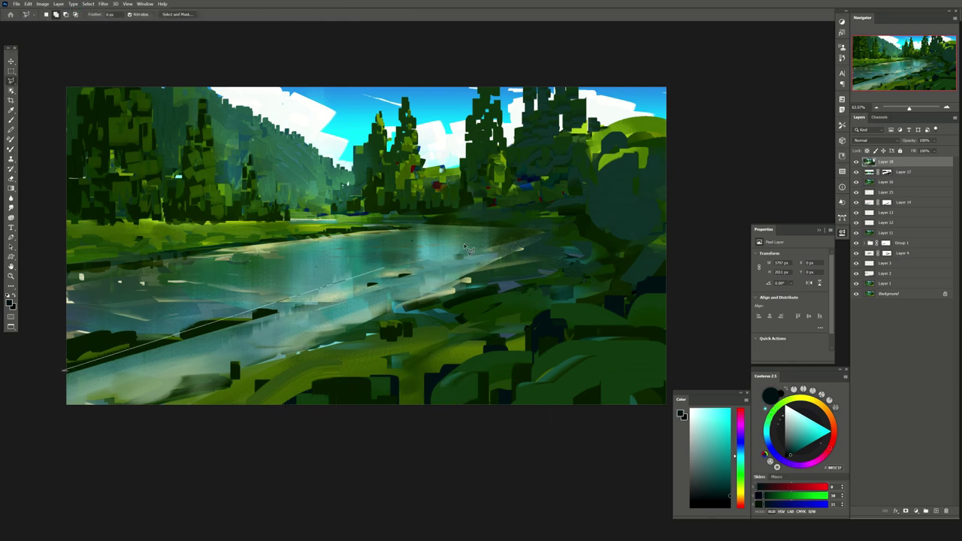
Paint dark and yellow-green highlight strokes along the river's near bank within the selection
{"action": "left_click", "coordinate": [504, 242]}
{"action": "left_click", "coordinate": [166, 220]}
{"action": "double_click", "coordinate": [124, 223]}
{"action": "key", "text": "b"}
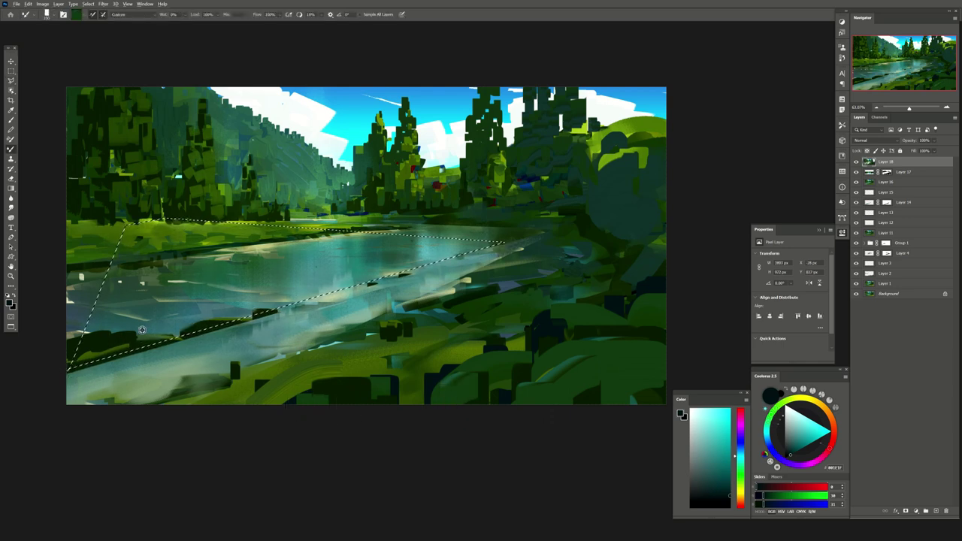
{"action": "left_click_drag", "start_coordinate": [465, 256], "coordinate": [375, 278]}
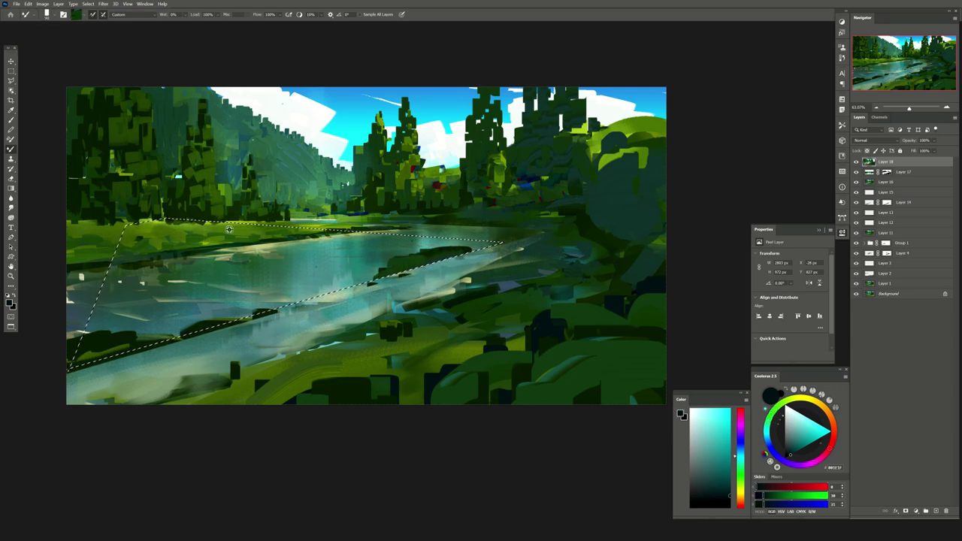
{"action": "mouse_move", "coordinate": [435, 263]}
{"action": "left_mouse_down"}
{"action": "mouse_move", "coordinate": [391, 260]}
{"action": "mouse_move", "coordinate": [455, 254]}
{"action": "mouse_move", "coordinate": [319, 293]}
{"action": "left_mouse_up"}
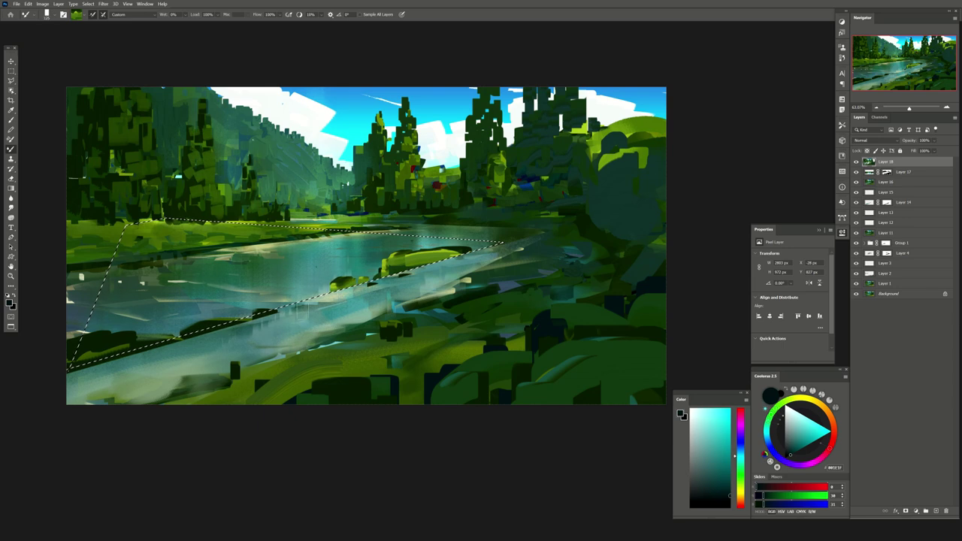
{"action": "left_click_drag", "start_coordinate": [489, 248], "coordinate": [353, 284]}
{"action": "left_click_drag", "start_coordinate": [451, 253], "coordinate": [299, 301]}
{"action": "key", "text": "ctrl+d"}
Paint green over the lower-left bank, erase stray strokes, and flip the canvas back
{"action": "mouse_move", "coordinate": [232, 327]}
{"action": "left_mouse_down"}
{"action": "mouse_move", "coordinate": [184, 339]}
{"action": "mouse_move", "coordinate": [161, 300]}
{"action": "mouse_move", "coordinate": [149, 331]}
{"action": "mouse_move", "coordinate": [68, 338]}
{"action": "left_mouse_up"}
{"action": "key", "text": "e"}
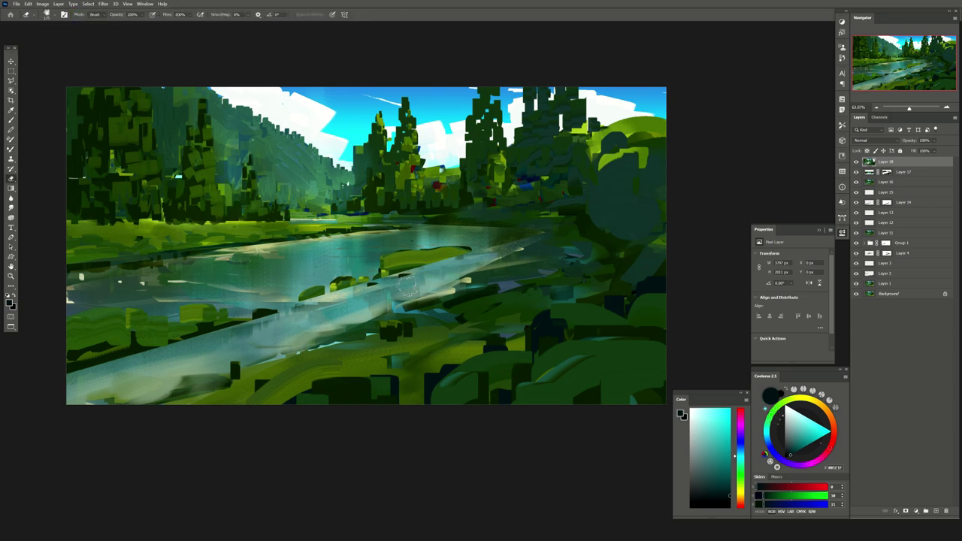
{"action": "left_click_drag", "start_coordinate": [415, 246], "coordinate": [447, 241]}
{"action": "left_click_drag", "start_coordinate": [294, 283], "coordinate": [369, 297]}
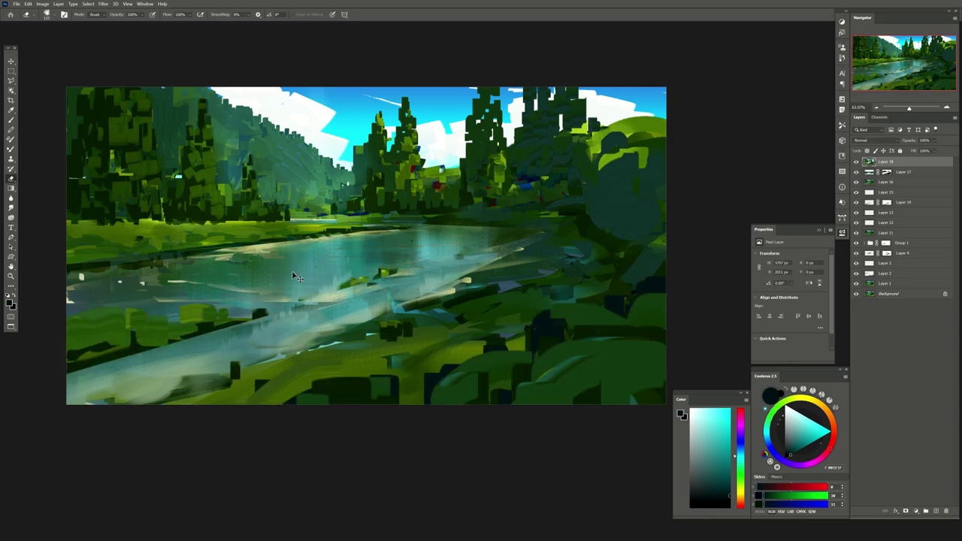
{"action": "key", "text": "h"}
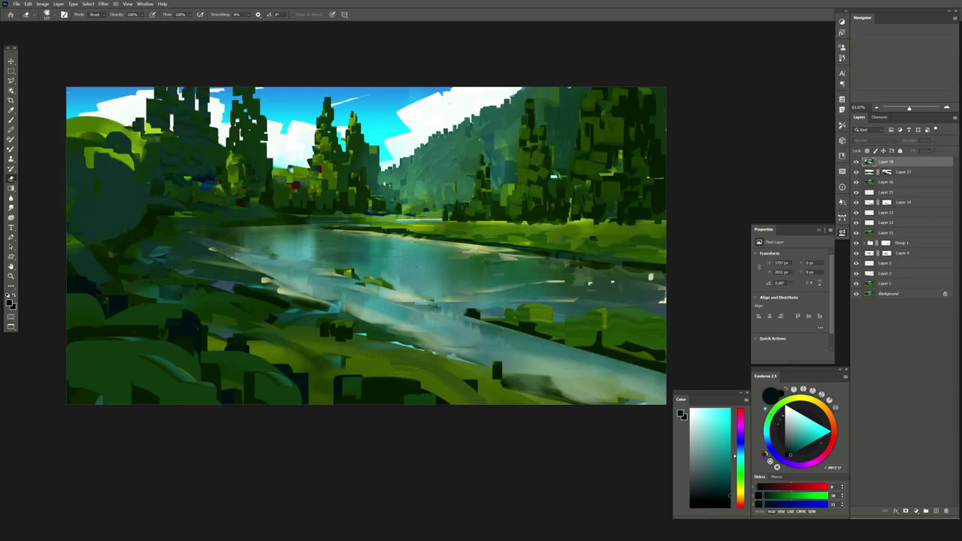
Blend dark and light green horizontal strokes into the lower-right riverbank
{"action": "key", "text": "b"}
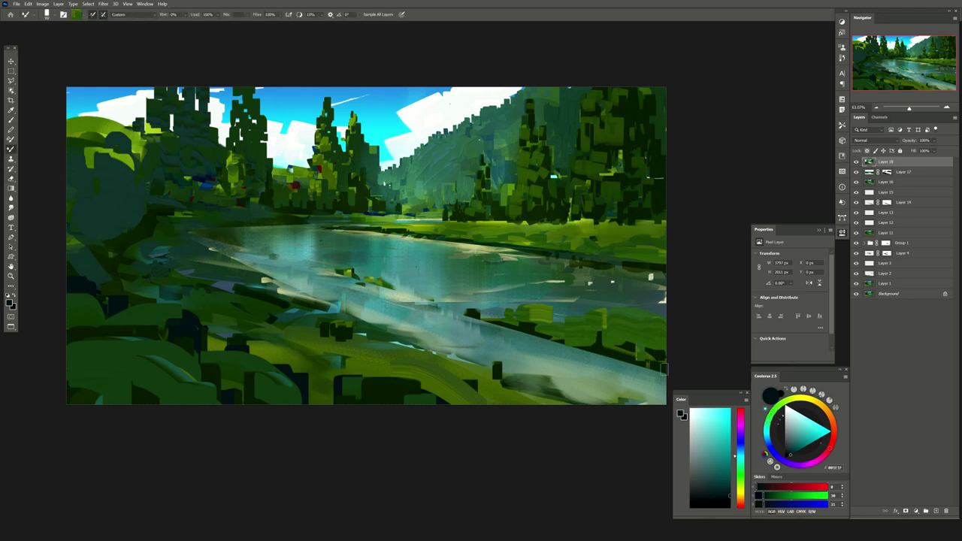
{"action": "left_click_drag", "start_coordinate": [671, 372], "coordinate": [477, 322]}
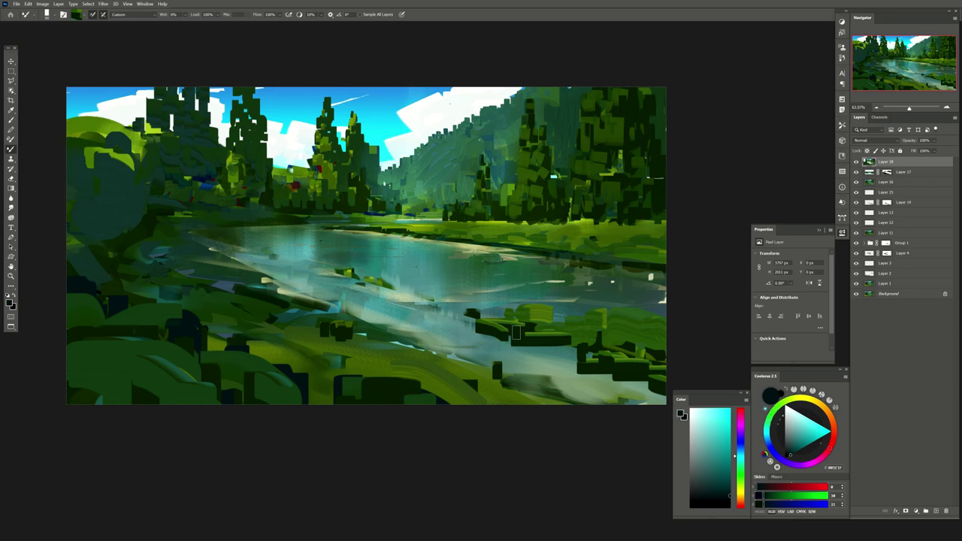
{"action": "left_click_drag", "start_coordinate": [606, 351], "coordinate": [570, 339]}
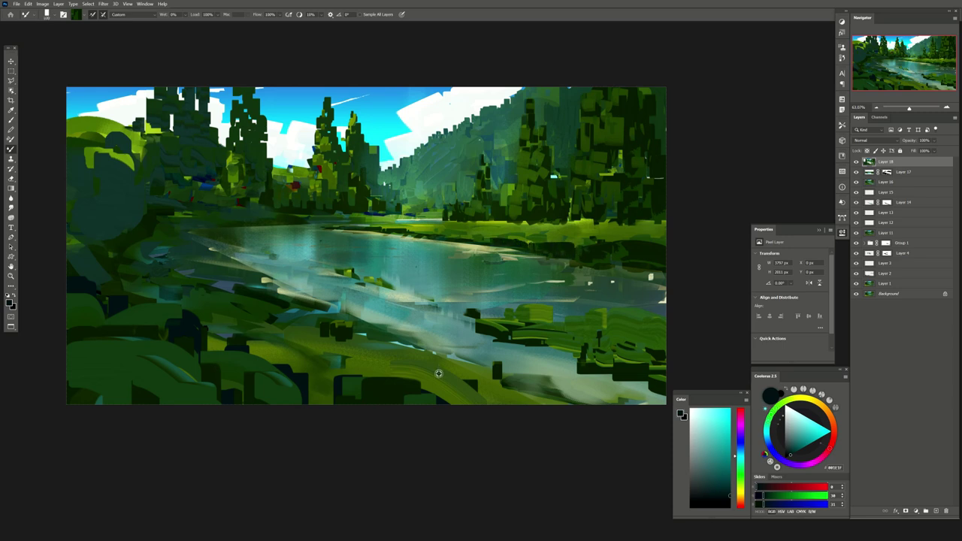
{"action": "mouse_move", "coordinate": [626, 334]}
{"action": "left_mouse_down"}
{"action": "mouse_move", "coordinate": [596, 340]}
{"action": "mouse_move", "coordinate": [631, 325]}
{"action": "mouse_move", "coordinate": [661, 334]}
{"action": "left_mouse_up"}
{"action": "mouse_move", "coordinate": [571, 328]}
{"action": "left_mouse_down"}
{"action": "mouse_move", "coordinate": [507, 327]}
{"action": "mouse_move", "coordinate": [523, 347]}
{"action": "mouse_move", "coordinate": [487, 335]}
{"action": "mouse_move", "coordinate": [568, 379]}
{"action": "left_mouse_up"}
{"action": "left_click_drag", "start_coordinate": [518, 340], "coordinate": [660, 398]}
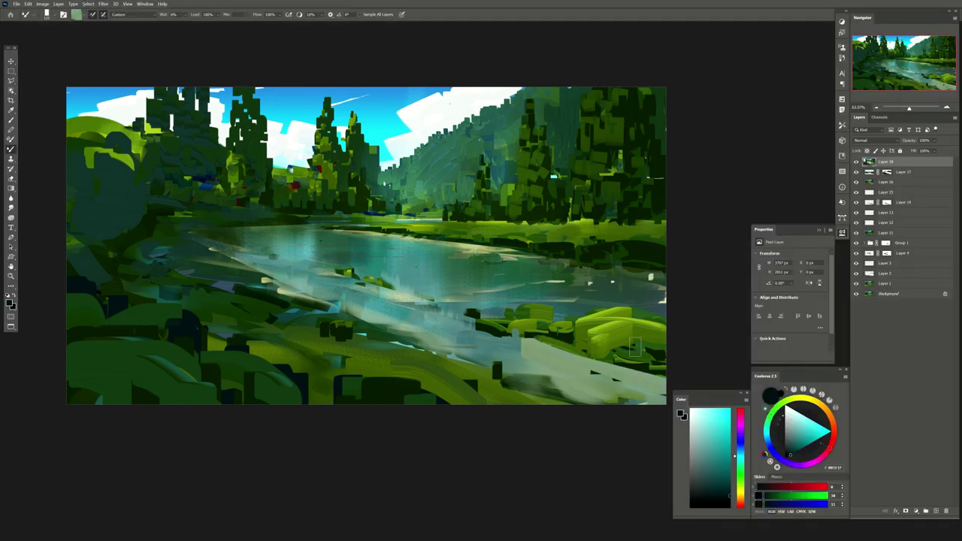
{"action": "key", "text": "ctrl+z"}
Erase part of the lower-right bank strokes and smear the bright green bushes horizontally
{"action": "key", "text": "shift+b"}
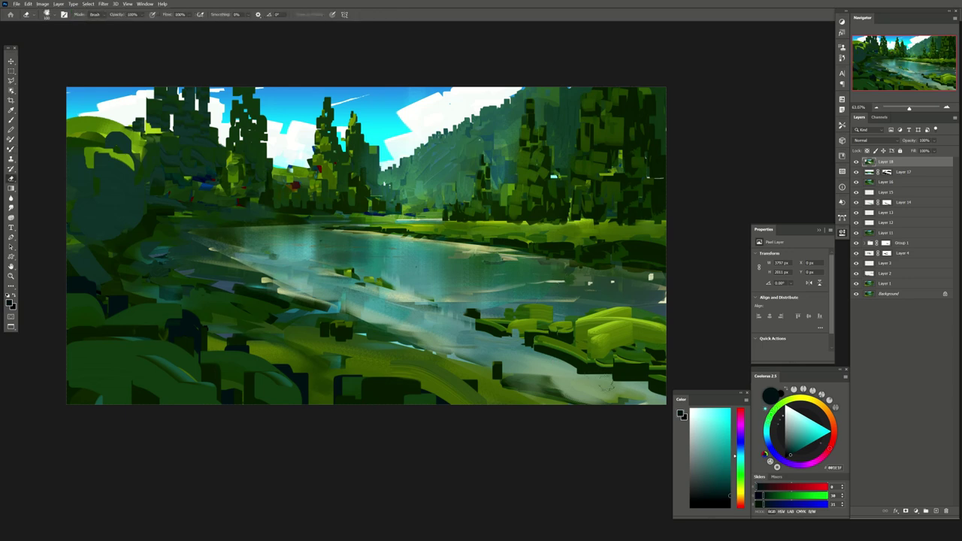
{"action": "left_click_drag", "start_coordinate": [526, 342], "coordinate": [626, 379]}
{"action": "left_click_drag", "start_coordinate": [528, 256], "coordinate": [493, 217]}
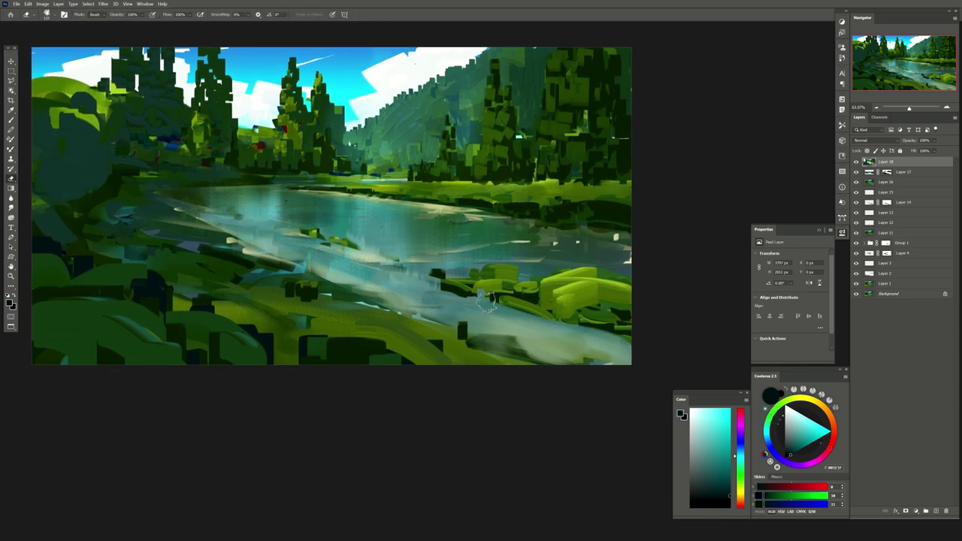
{"action": "key", "text": "shift+b"}
{"action": "mouse_move", "coordinate": [545, 298]}
{"action": "left_mouse_down"}
{"action": "mouse_move", "coordinate": [627, 281]}
{"action": "mouse_move", "coordinate": [475, 277]}
{"action": "left_mouse_up"}
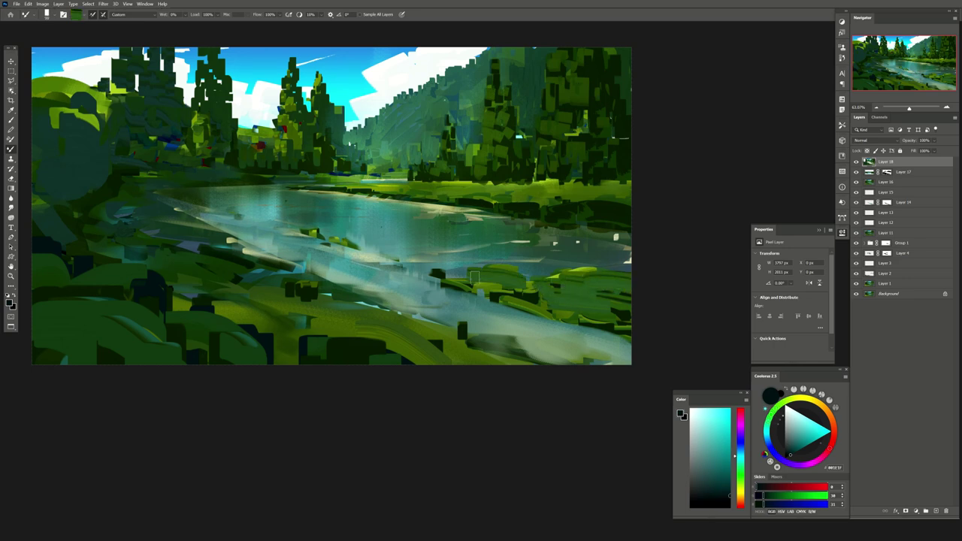
{"action": "left_click_drag", "start_coordinate": [281, 303], "coordinate": [353, 308]}
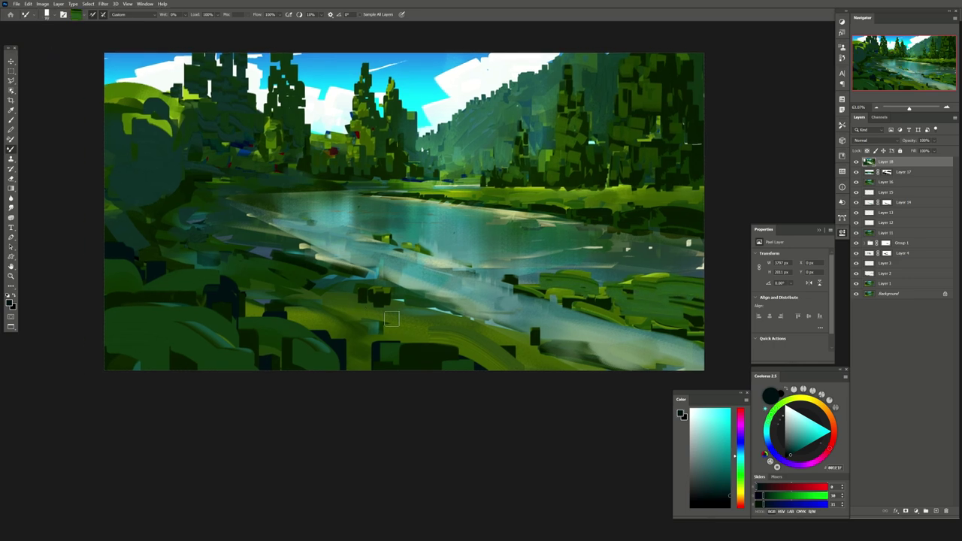
{"action": "key", "text": "shift+b"}
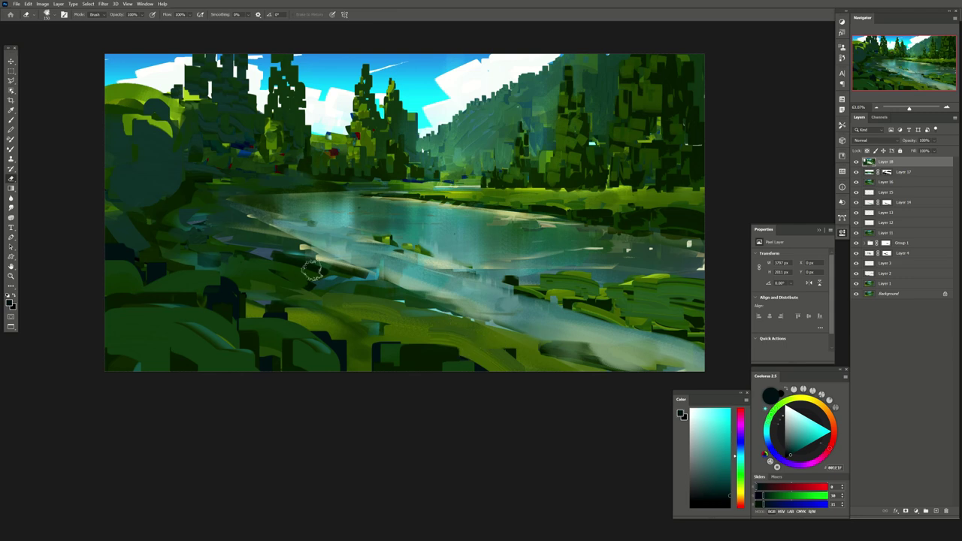
{"action": "left_click_drag", "start_coordinate": [304, 266], "coordinate": [354, 275]}
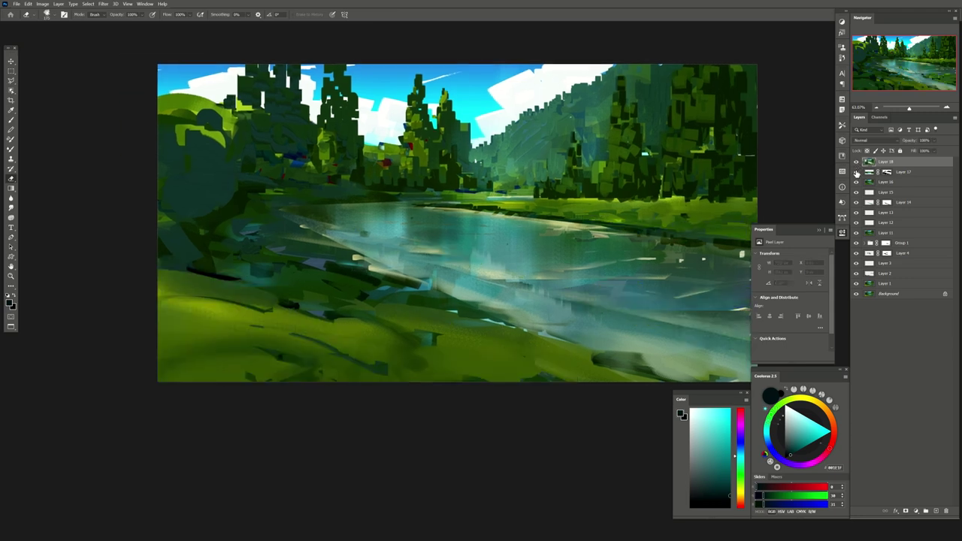
{"action": "mouse_move", "coordinate": [562, 279]}
{"action": "left_mouse_down"}
{"action": "mouse_move", "coordinate": [495, 253]}
{"action": "mouse_move", "coordinate": [503, 277]}
{"action": "left_mouse_up"}
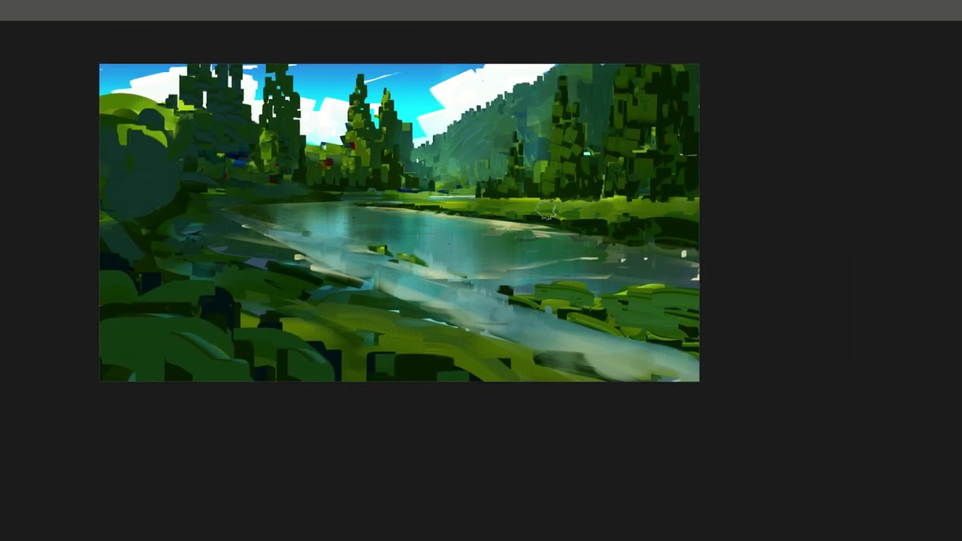
On new Layer 19, paint sampled light green strokes on the right bank with a size-250 brush
{"action": "left_click", "coordinate": [937, 513]}
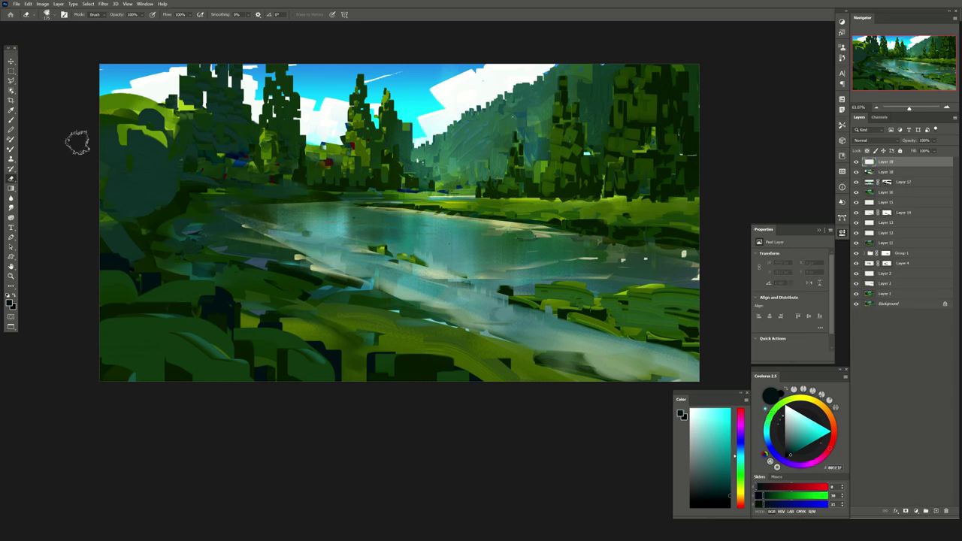
{"action": "left_click", "coordinate": [11, 119]}
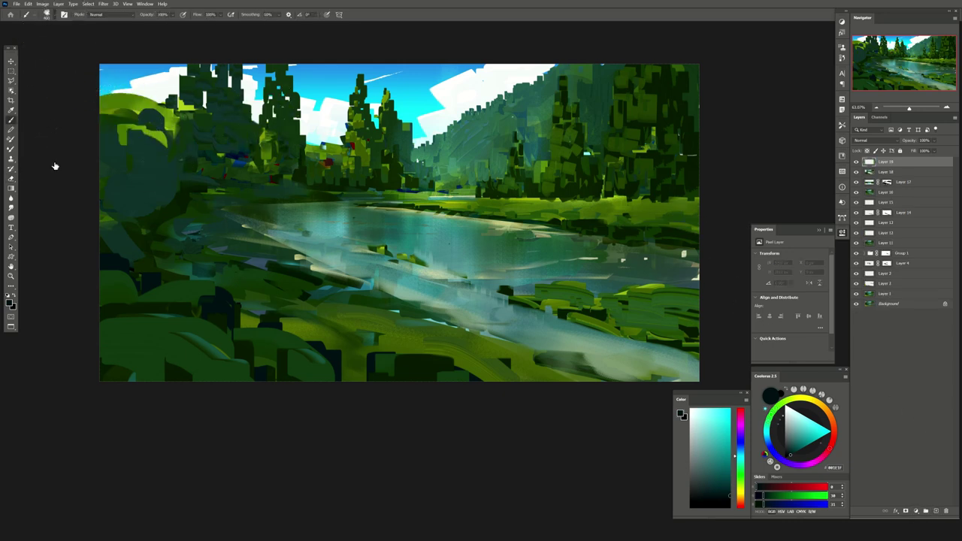
{"action": "right_click", "coordinate": [46, 294]}
{"action": "left_click", "coordinate": [45, 286]}
{"action": "left_click", "coordinate": [384, 437]}
{"action": "left_click", "coordinate": [583, 308], "text": "alt"}
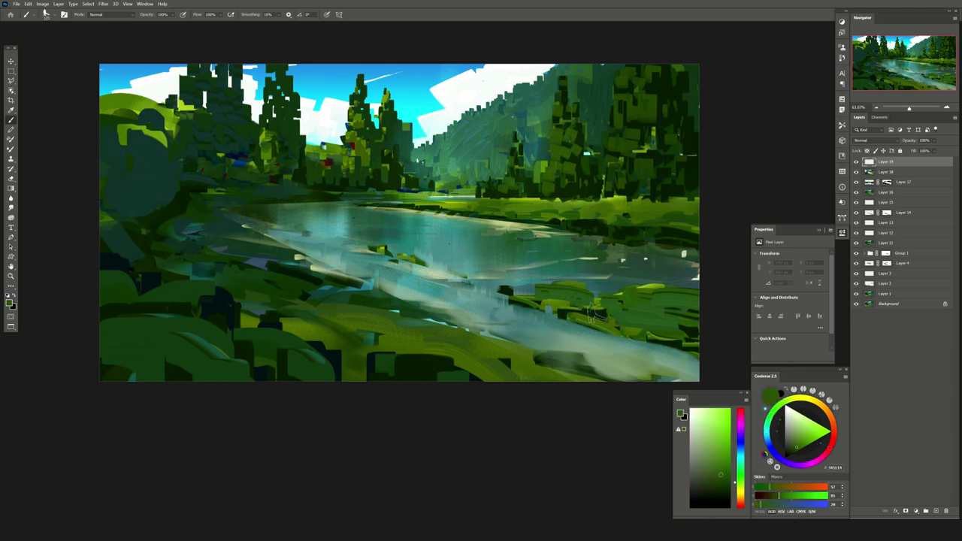
{"action": "left_click", "coordinate": [556, 301], "text": "alt"}
{"action": "left_click", "coordinate": [616, 300], "text": "alt"}
{"action": "mouse_move", "coordinate": [612, 300]}
{"action": "left_mouse_down"}
{"action": "mouse_move", "coordinate": [668, 295]}
{"action": "mouse_move", "coordinate": [721, 312]}
{"action": "left_mouse_up"}
{"action": "left_click_drag", "start_coordinate": [632, 323], "coordinate": [581, 307]}
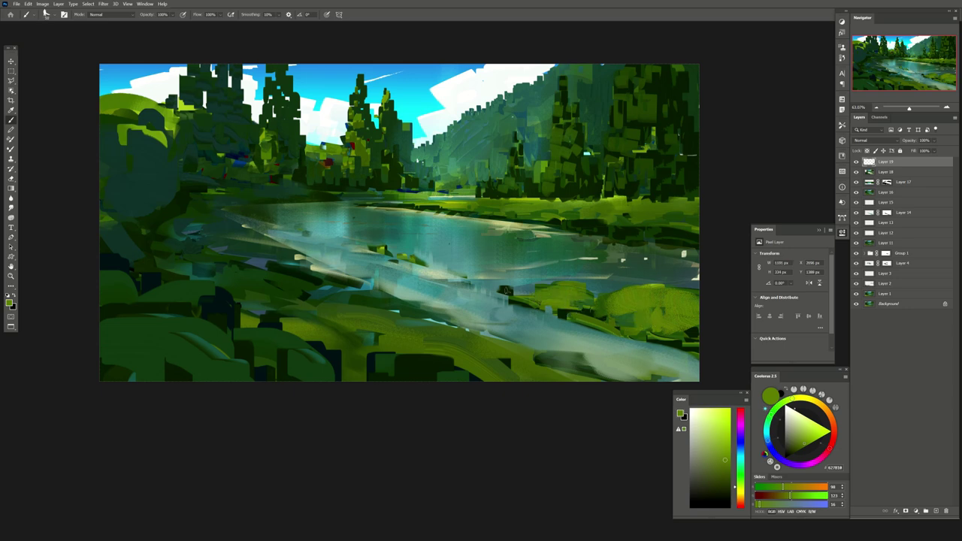
Cover the dark river patch with teal and darken the right bank with sampled green
{"action": "left_click", "coordinate": [517, 284], "text": "alt"}
{"action": "left_click_drag", "start_coordinate": [493, 293], "coordinate": [508, 293]}
{"action": "left_click", "coordinate": [586, 299], "text": "alt"}
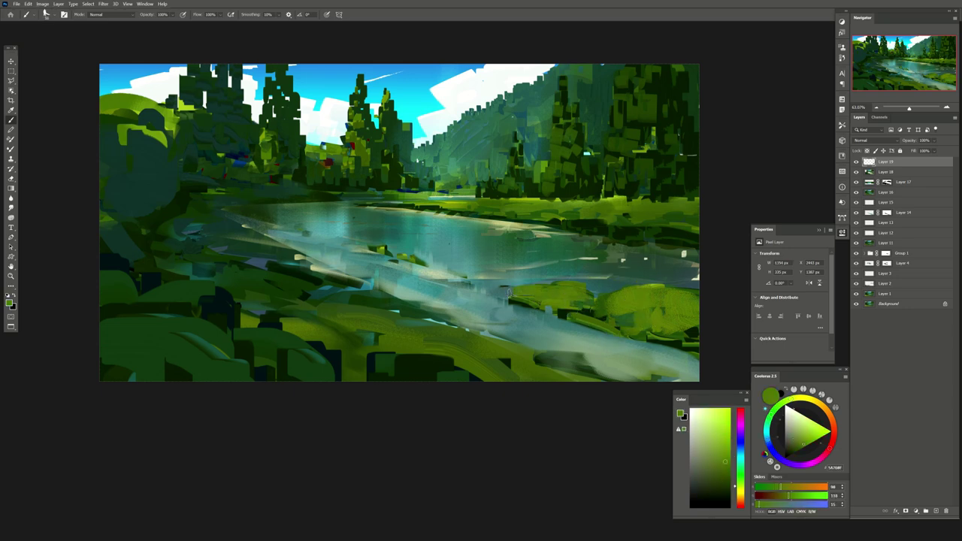
{"action": "left_click", "coordinate": [607, 318], "text": "alt"}
{"action": "left_click_drag", "start_coordinate": [583, 299], "coordinate": [521, 293]}
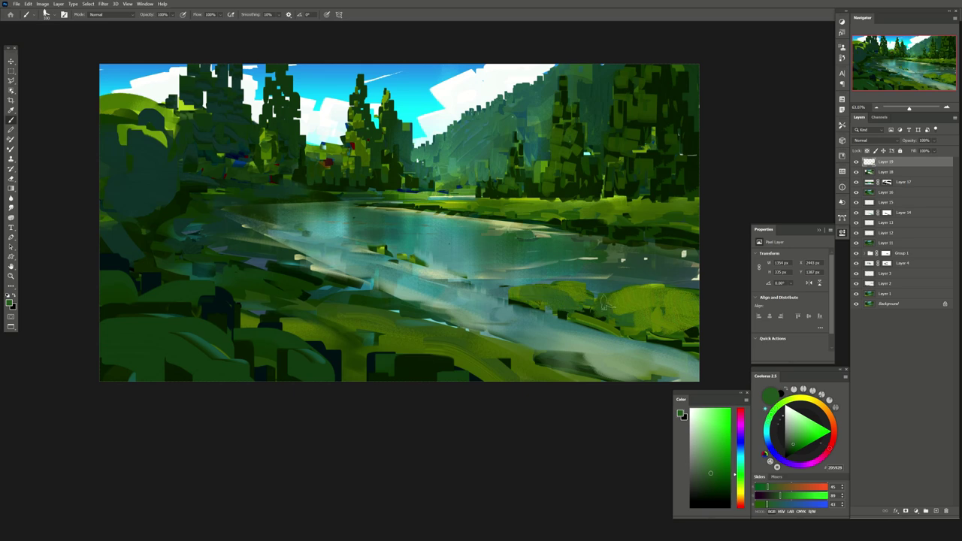
{"action": "left_click_drag", "start_coordinate": [677, 317], "coordinate": [611, 314]}
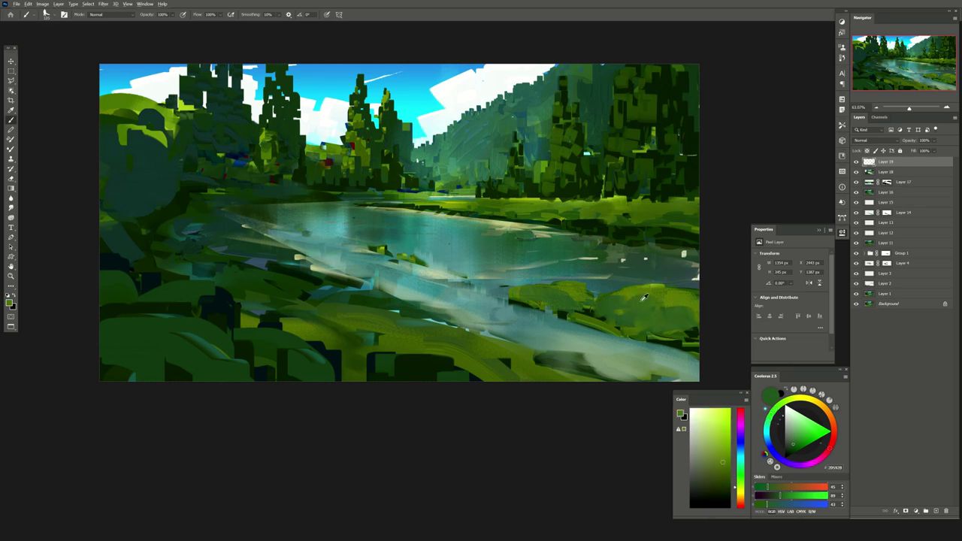
Paint dark green and yellow-green touches on the bottom foreground bank
{"action": "left_click", "coordinate": [639, 307], "text": "alt"}
{"action": "left_click", "coordinate": [266, 338], "text": "alt"}
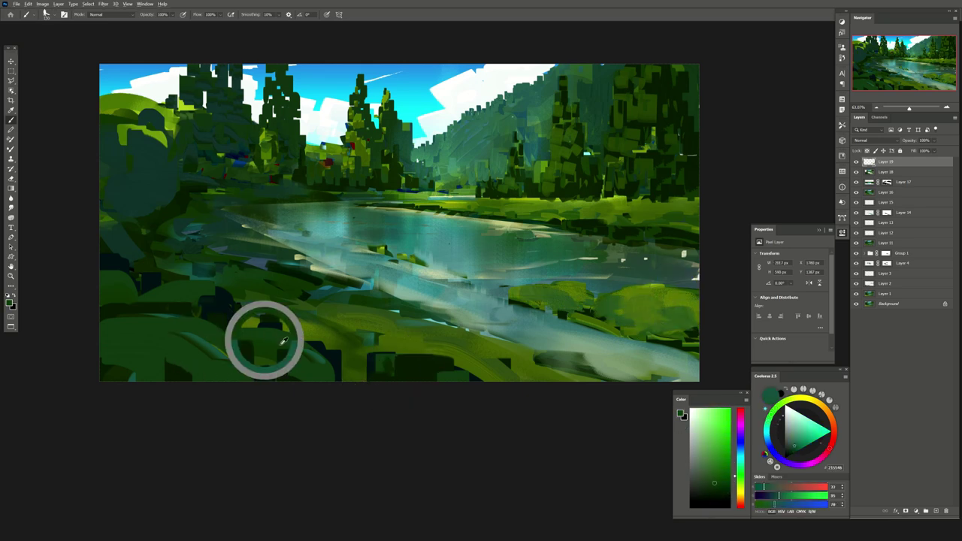
{"action": "left_click_drag", "start_coordinate": [451, 367], "coordinate": [387, 369]}
{"action": "left_click", "coordinate": [314, 326], "text": "alt"}
{"action": "left_click_drag", "start_coordinate": [314, 326], "coordinate": [252, 333]}
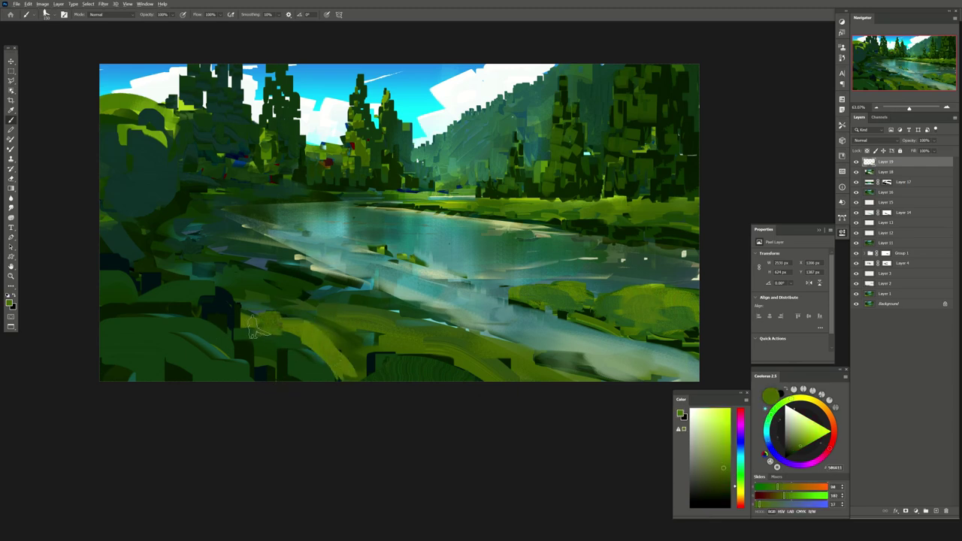
{"action": "left_click", "coordinate": [225, 335], "text": "alt"}
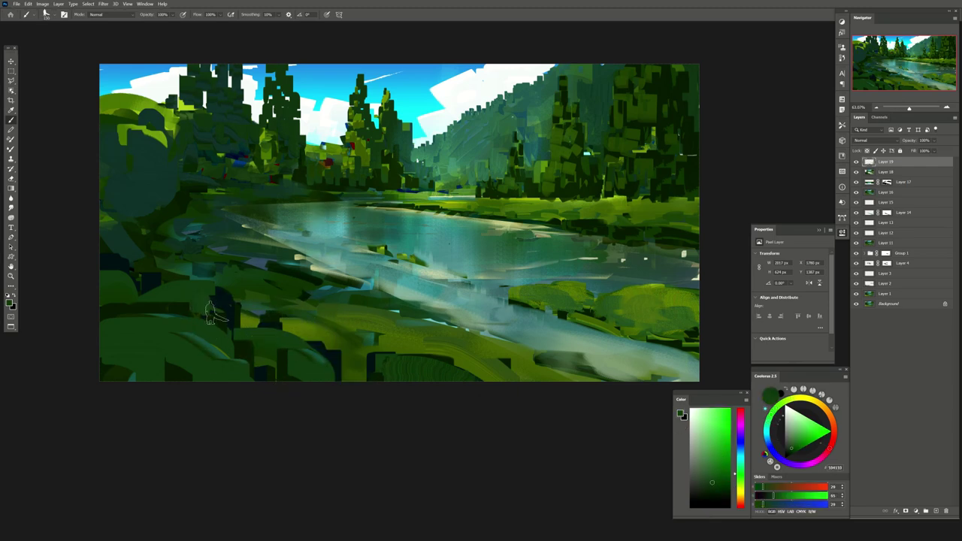
{"action": "mouse_move", "coordinate": [250, 319]}
{"action": "left_mouse_down"}
{"action": "mouse_move", "coordinate": [318, 379]}
{"action": "mouse_move", "coordinate": [353, 79]}
{"action": "left_mouse_up"}
Fill the upper-left hillside with a yellow-green gradient on Layer 20 at 8% opacity, then add Layer 21
{"action": "key", "text": "l"}
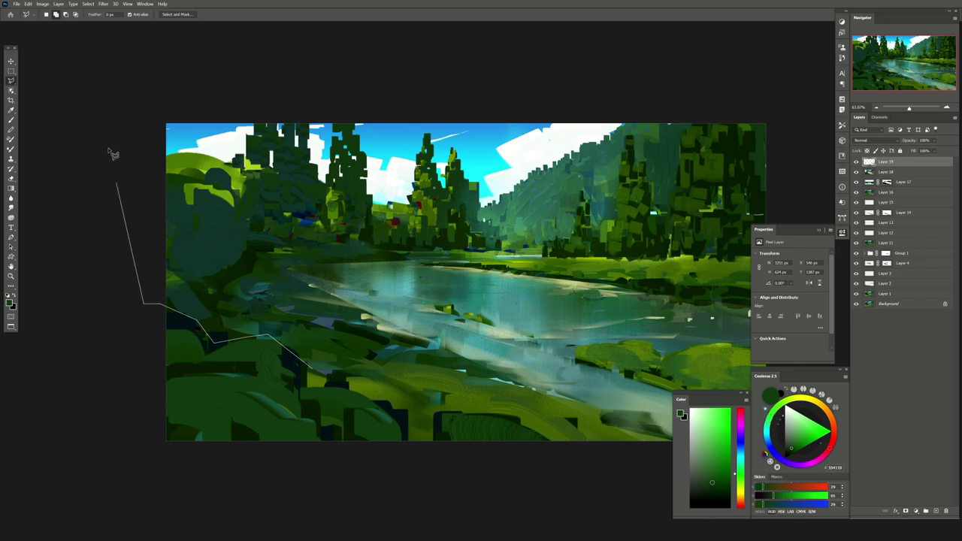
{"action": "key", "text": "g"}
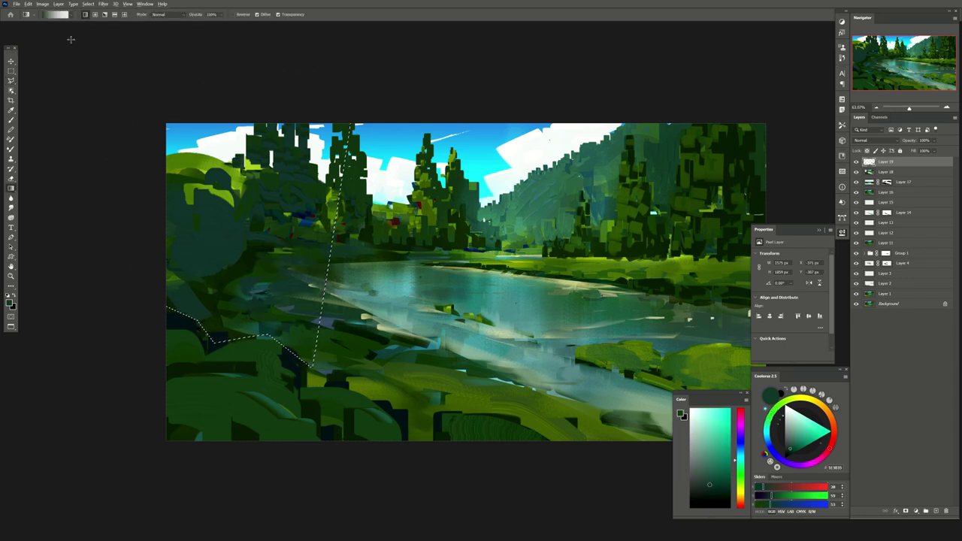
{"action": "key", "text": "ctrl+shift+alt+n"}
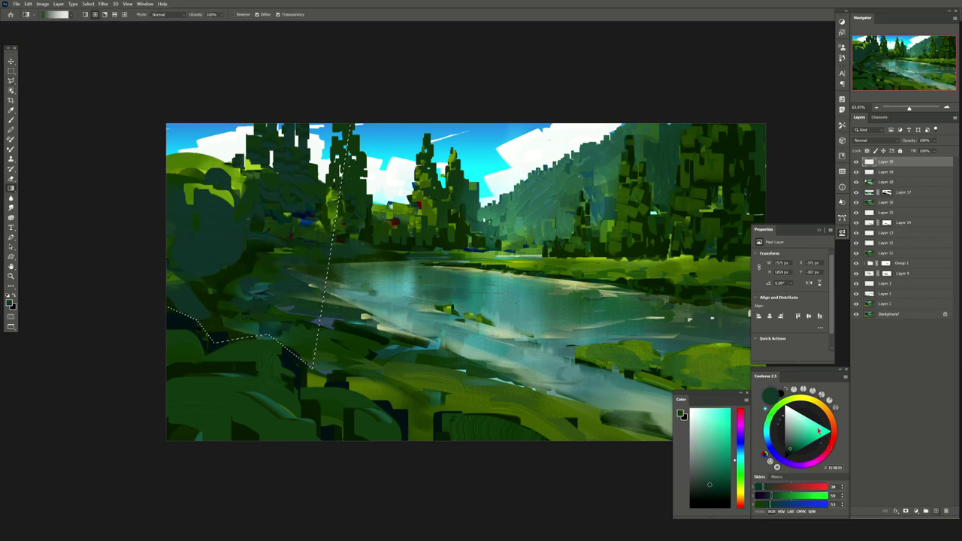
{"action": "left_click", "coordinate": [225, 175], "text": "alt"}
{"action": "left_click_drag", "start_coordinate": [226, 174], "coordinate": [207, 156]}
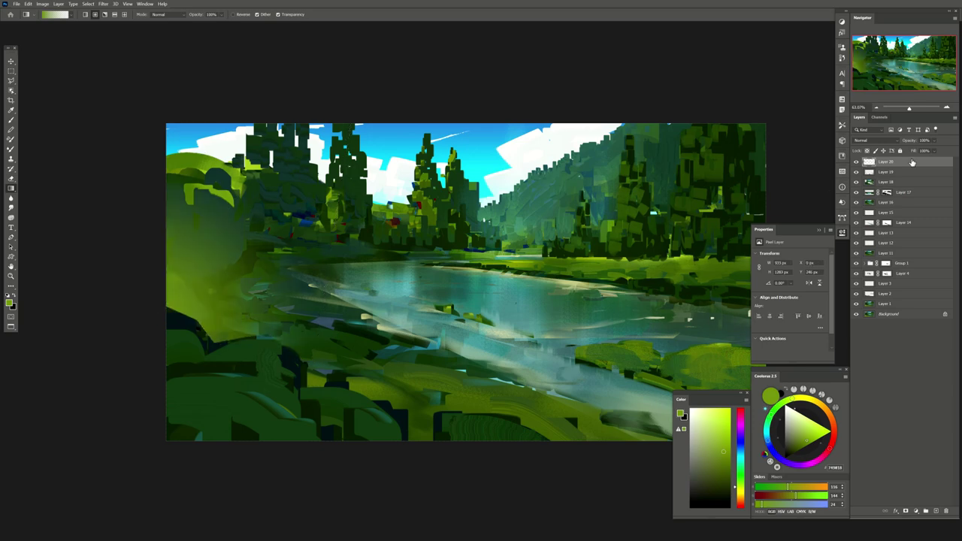
{"action": "key", "text": "b"}
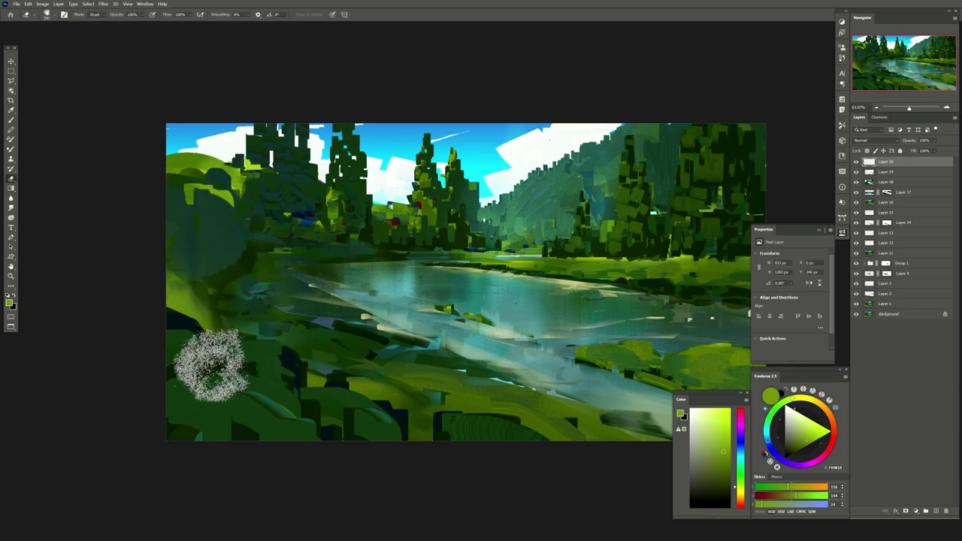
{"action": "left_click_drag", "start_coordinate": [927, 152], "coordinate": [918, 152]}
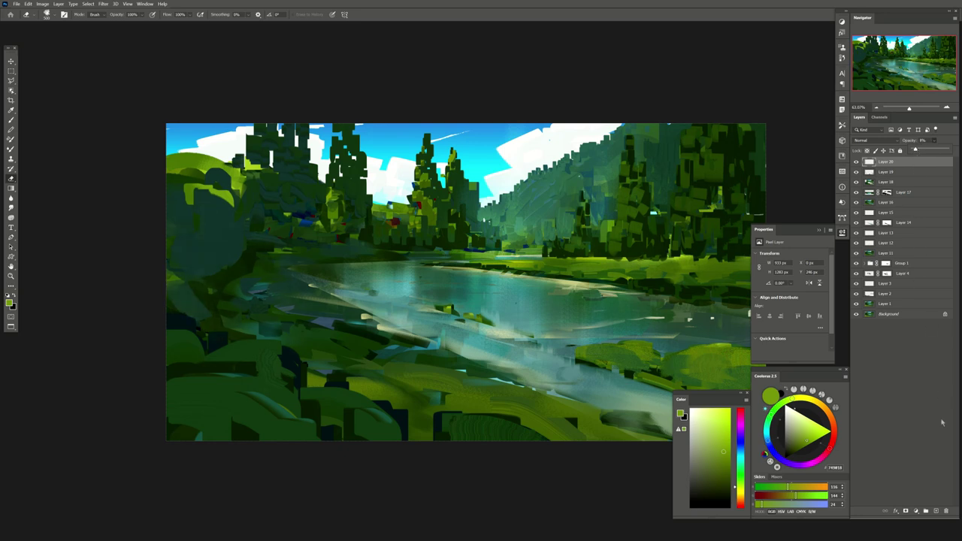
{"action": "left_click", "coordinate": [935, 511]}
On a new layer, paint bluish-grey and darker teal strokes across the left hillside
{"action": "key", "text": "b"}
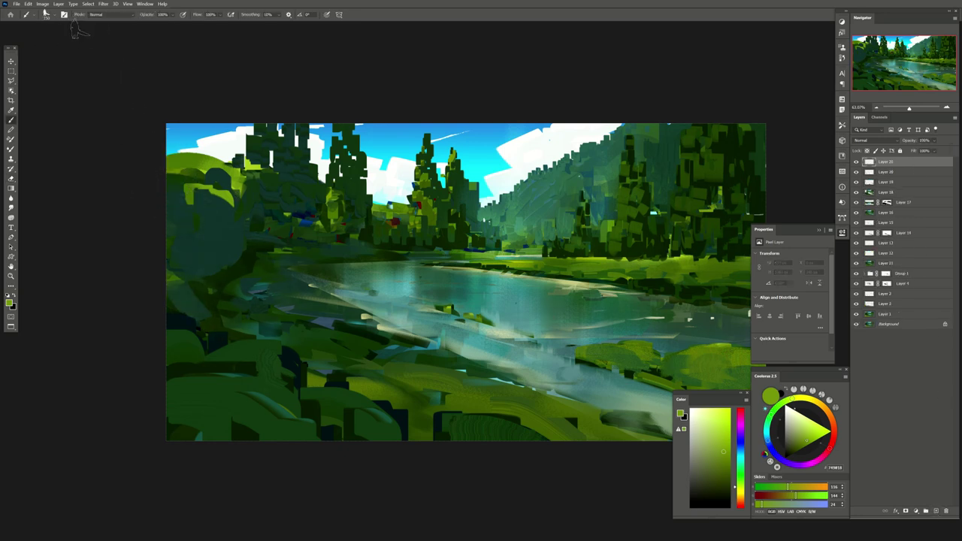
{"action": "left_click", "coordinate": [328, 314], "text": "alt"}
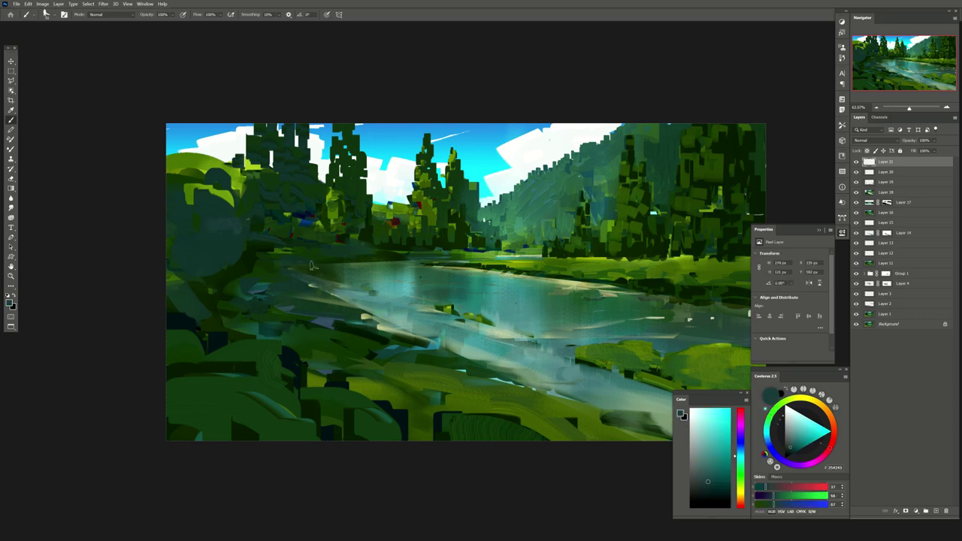
{"action": "left_click", "coordinate": [935, 511]}
{"action": "left_click", "coordinate": [321, 318], "text": "alt"}
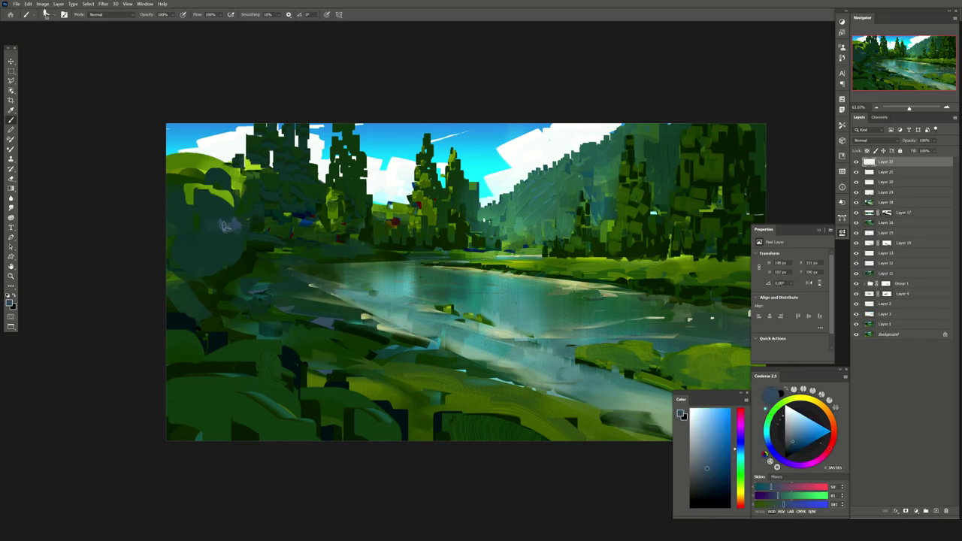
{"action": "mouse_move", "coordinate": [193, 244]}
{"action": "left_mouse_down"}
{"action": "mouse_move", "coordinate": [144, 275]}
{"action": "mouse_move", "coordinate": [189, 289]}
{"action": "left_mouse_up"}
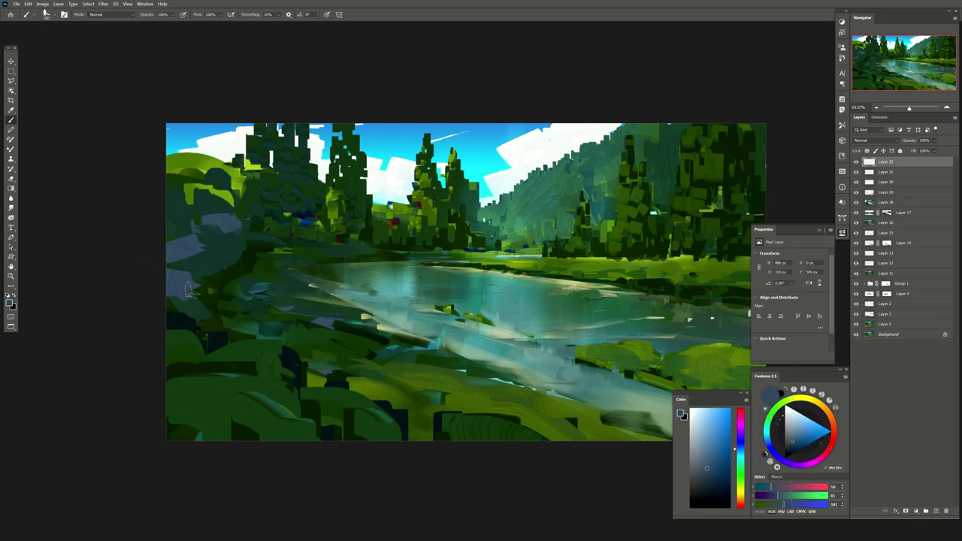
{"action": "left_click", "coordinate": [218, 237], "text": "alt"}
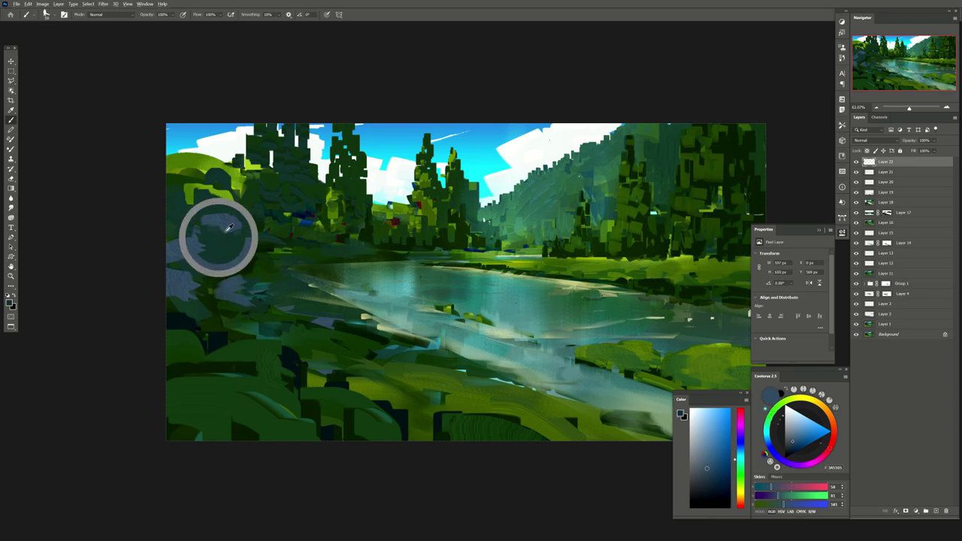
{"action": "left_click", "coordinate": [183, 208], "text": "alt"}
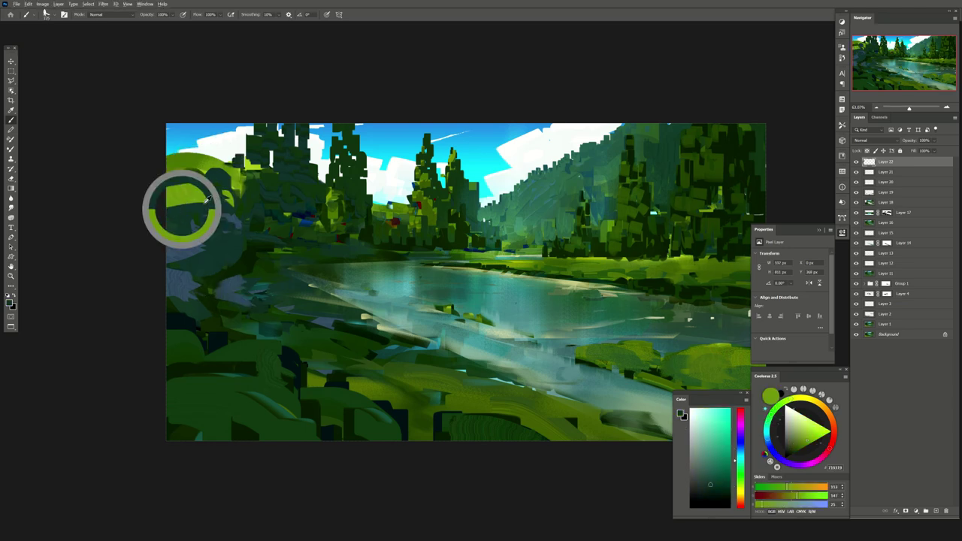
{"action": "left_click_drag", "start_coordinate": [188, 205], "coordinate": [214, 185]}
Add light blue-grey strokes on the hillside and left riverbank, then dark green over the lower-left foreground
{"action": "left_click", "coordinate": [185, 292], "text": "alt"}
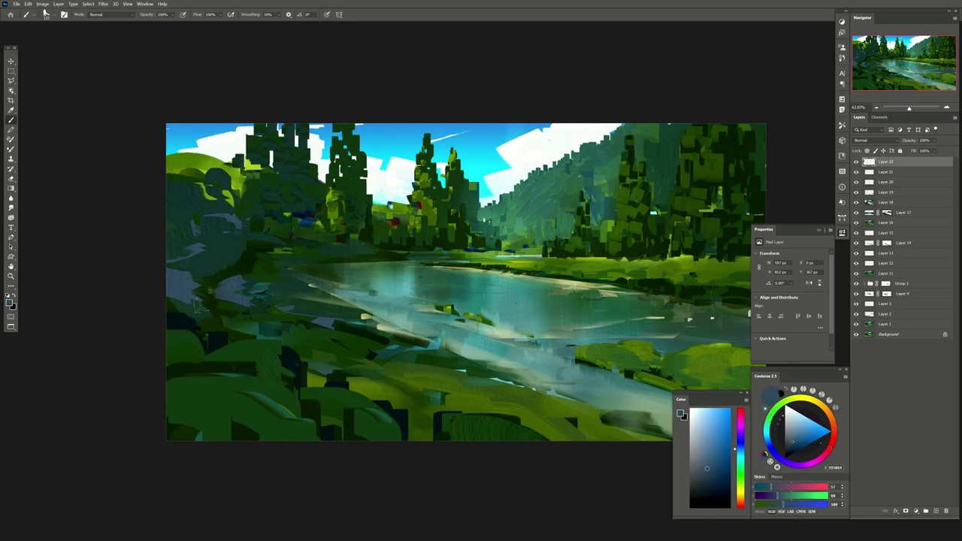
{"action": "left_click", "coordinate": [240, 272], "text": "alt"}
{"action": "left_click", "coordinate": [190, 283], "text": "alt"}
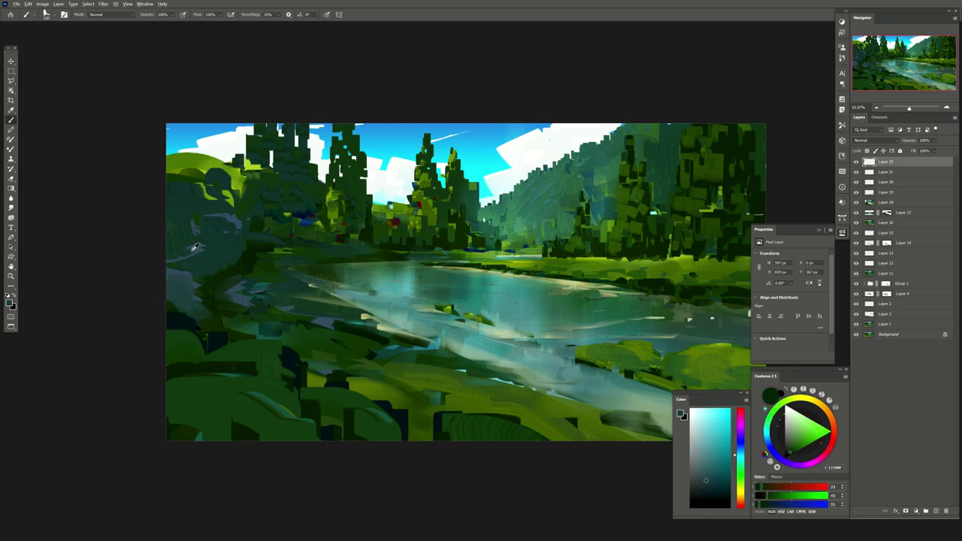
{"action": "left_click_drag", "start_coordinate": [230, 219], "coordinate": [147, 223]}
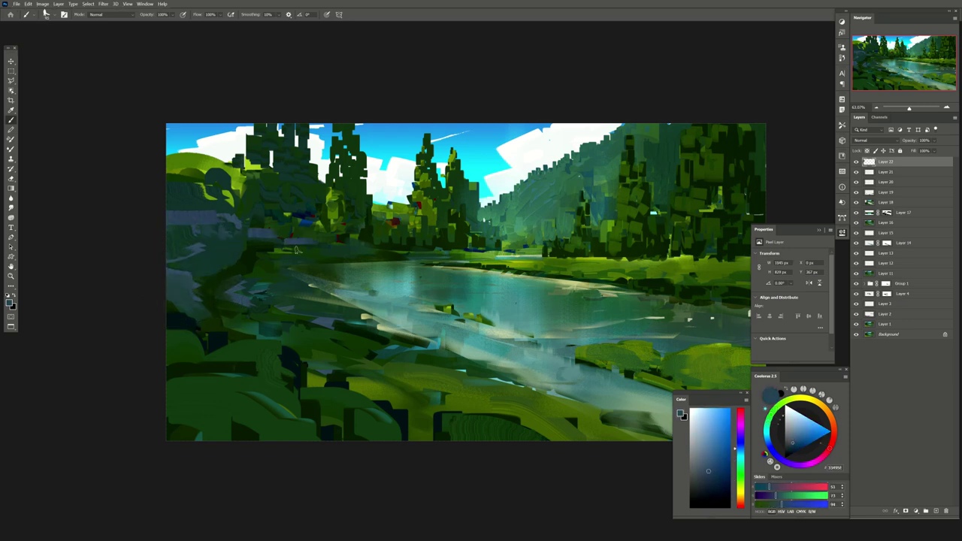
{"action": "left_click_drag", "start_coordinate": [296, 249], "coordinate": [306, 249]}
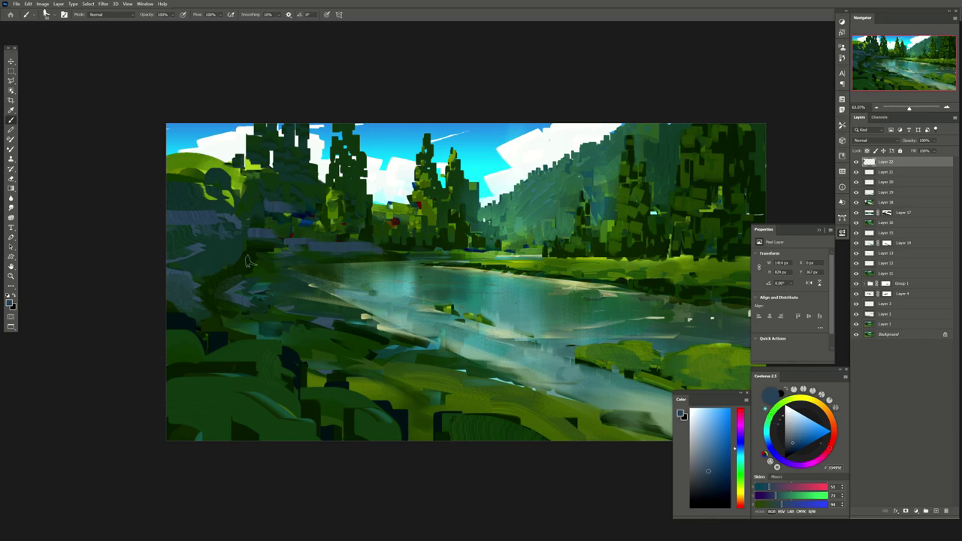
{"action": "left_click_drag", "start_coordinate": [247, 261], "coordinate": [230, 306]}
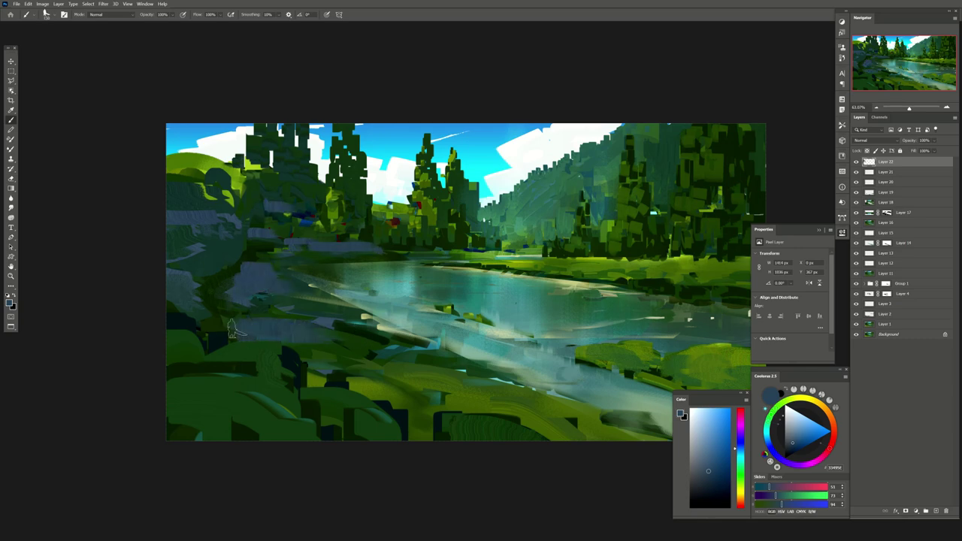
{"action": "left_click_drag", "start_coordinate": [252, 368], "coordinate": [307, 406]}
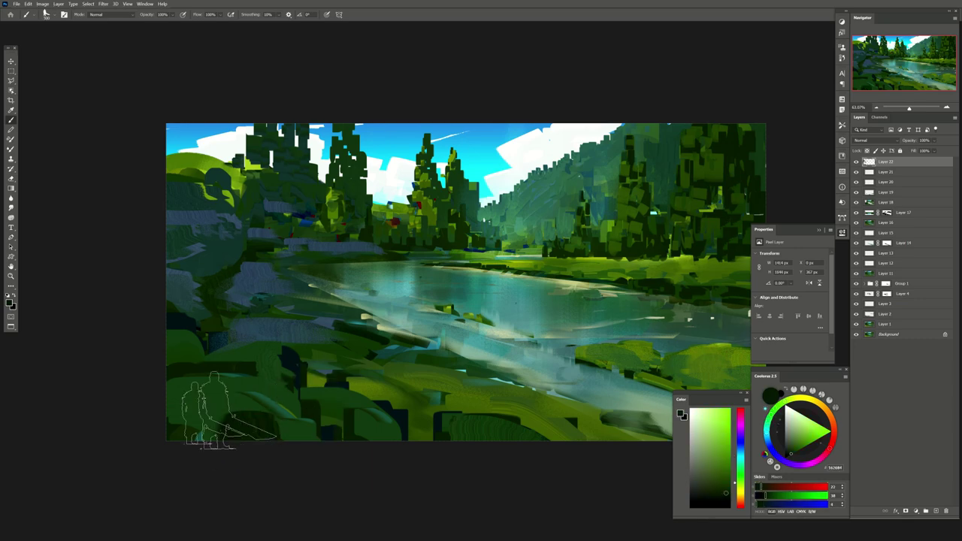
{"action": "mouse_move", "coordinate": [215, 408]}
{"action": "left_mouse_down"}
{"action": "mouse_move", "coordinate": [279, 451]}
{"action": "mouse_move", "coordinate": [322, 462]}
{"action": "left_mouse_up"}
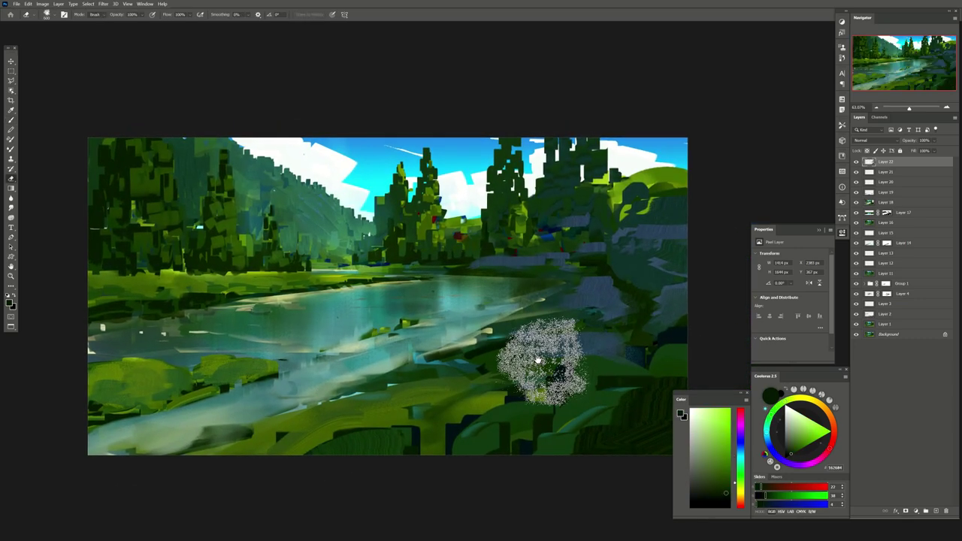
Smooth the right bank with dark green and compare with Layer 22 toggled off and on
{"action": "left_click_drag", "start_coordinate": [536, 354], "coordinate": [546, 391]}
{"action": "mouse_move", "coordinate": [602, 293]}
{"action": "left_mouse_down"}
{"action": "mouse_move", "coordinate": [612, 226]}
{"action": "mouse_move", "coordinate": [638, 268]}
{"action": "mouse_move", "coordinate": [644, 247]}
{"action": "left_mouse_up"}
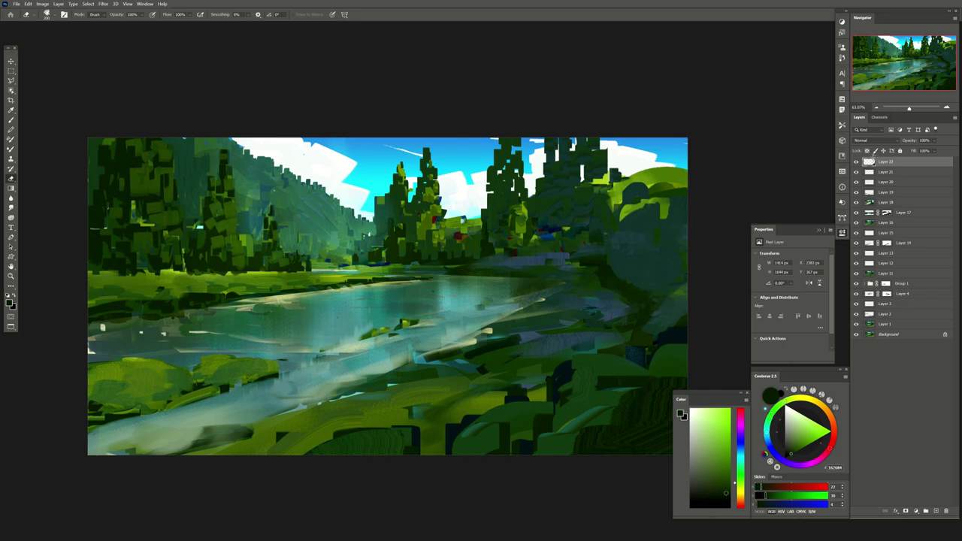
{"action": "left_click", "coordinate": [856, 162]}
{"action": "left_click", "coordinate": [856, 162]}
{"action": "left_click", "coordinate": [856, 162]}
{"action": "left_click_drag", "start_coordinate": [578, 402], "coordinate": [536, 328]}
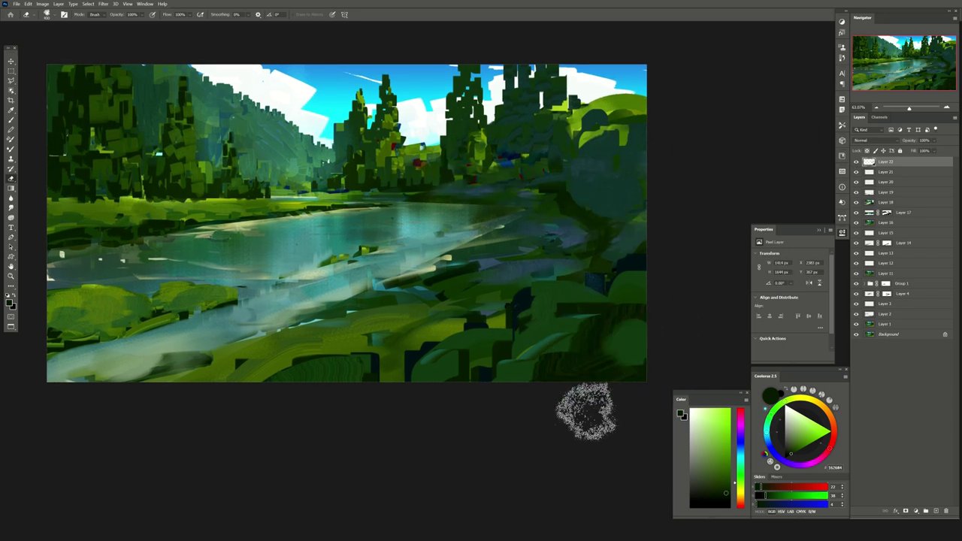
With a larger brush, paint yellow-green highlights on the right-centre tree on a layer at 42% opacity
{"action": "key", "text": "]"}
{"action": "key", "text": "]"}
{"action": "key", "text": "]"}
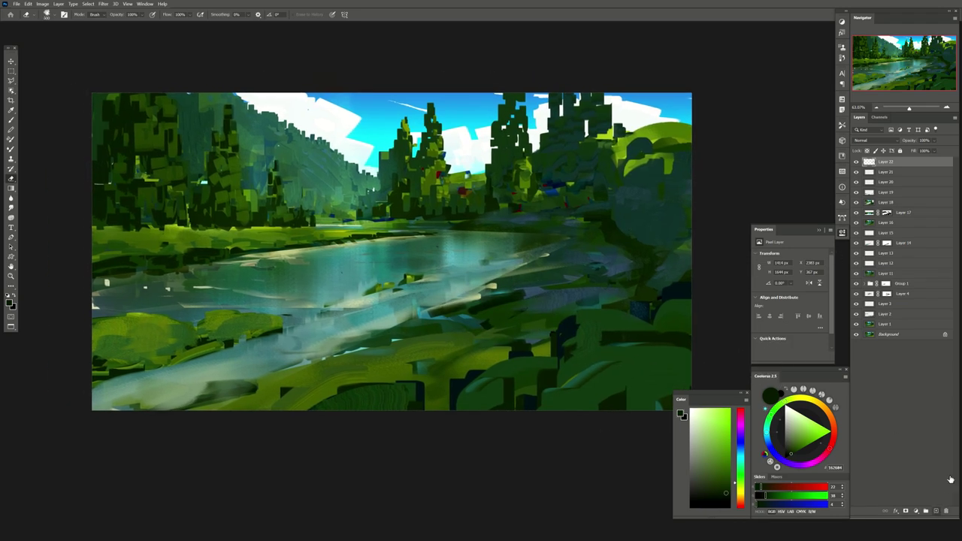
{"action": "key", "text": "ctrl+shift+alt+n"}
{"action": "left_click", "coordinate": [517, 305], "text": "alt"}
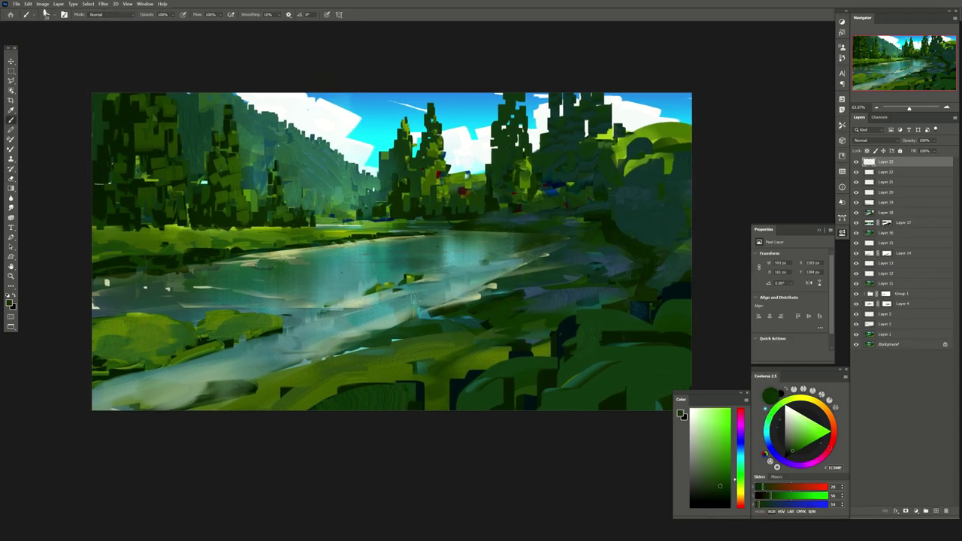
{"action": "left_click_drag", "start_coordinate": [376, 248], "coordinate": [420, 261]}
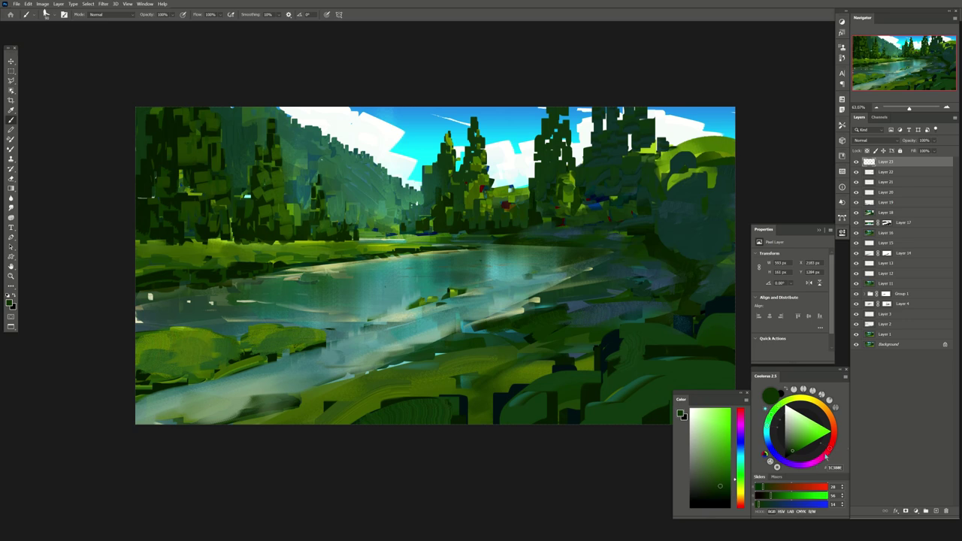
{"action": "left_click", "coordinate": [927, 511]}
{"action": "left_click", "coordinate": [638, 140], "text": "alt"}
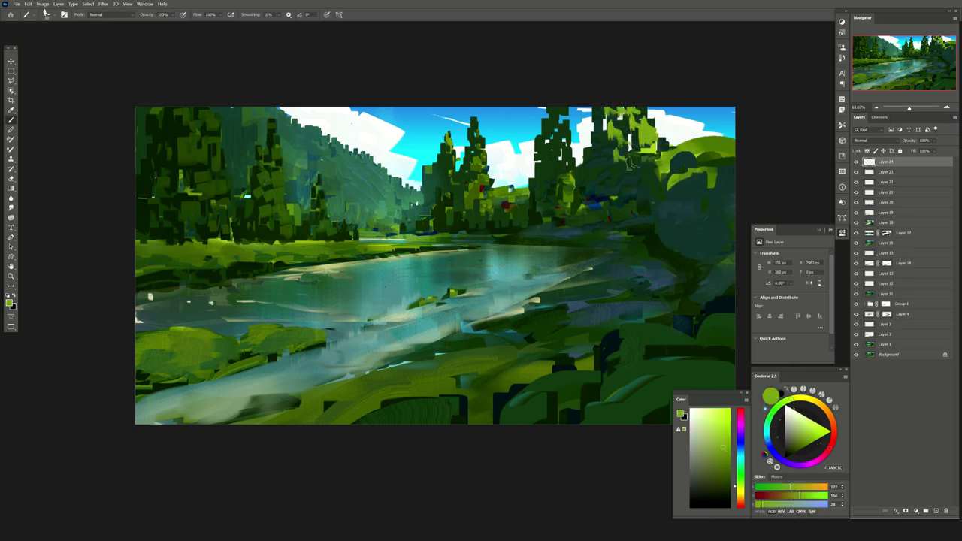
{"action": "left_click_drag", "start_coordinate": [617, 117], "coordinate": [622, 180]}
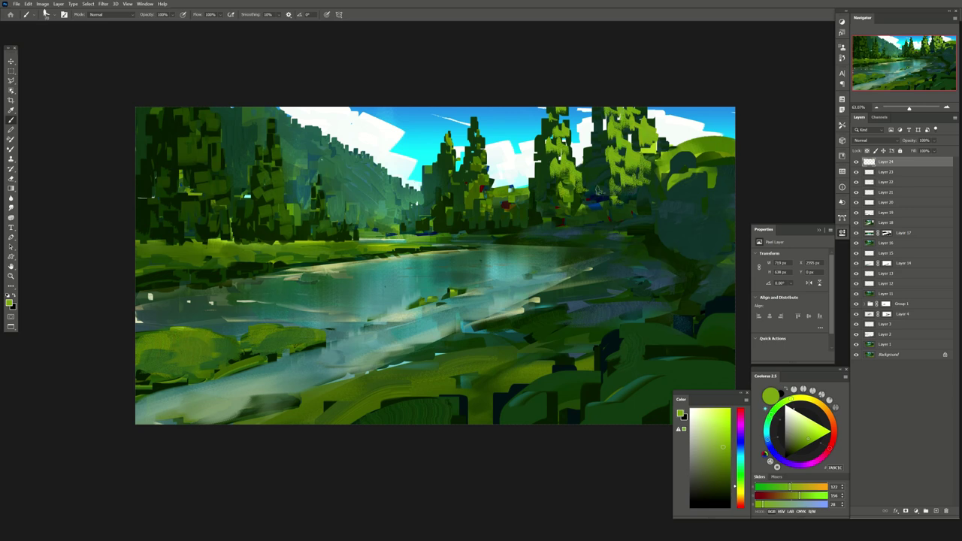
{"action": "left_click", "coordinate": [934, 140]}
{"action": "left_click_drag", "start_coordinate": [948, 150], "coordinate": [929, 151]}
{"action": "left_click", "coordinate": [607, 170], "text": "alt"}
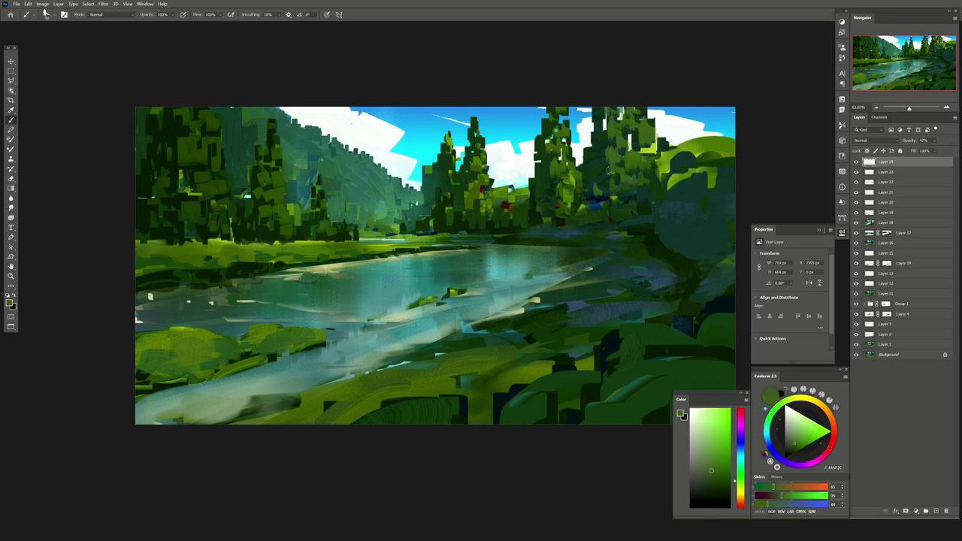
Sample dark greens and paint large dark strokes over the lower-right foreground on a new layer
{"action": "left_click", "coordinate": [605, 137], "text": "alt"}
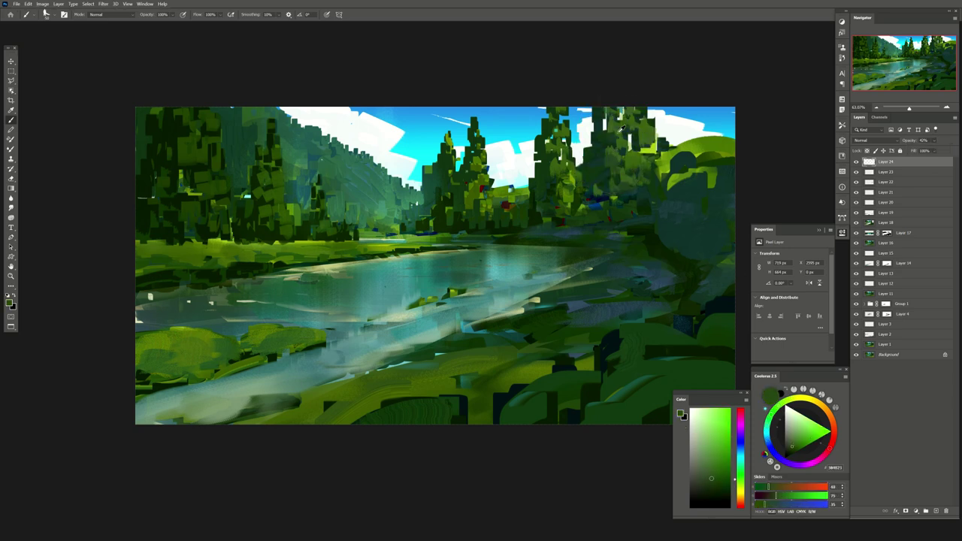
{"action": "left_click", "coordinate": [618, 130], "text": "alt"}
{"action": "left_click", "coordinate": [621, 145], "text": "alt"}
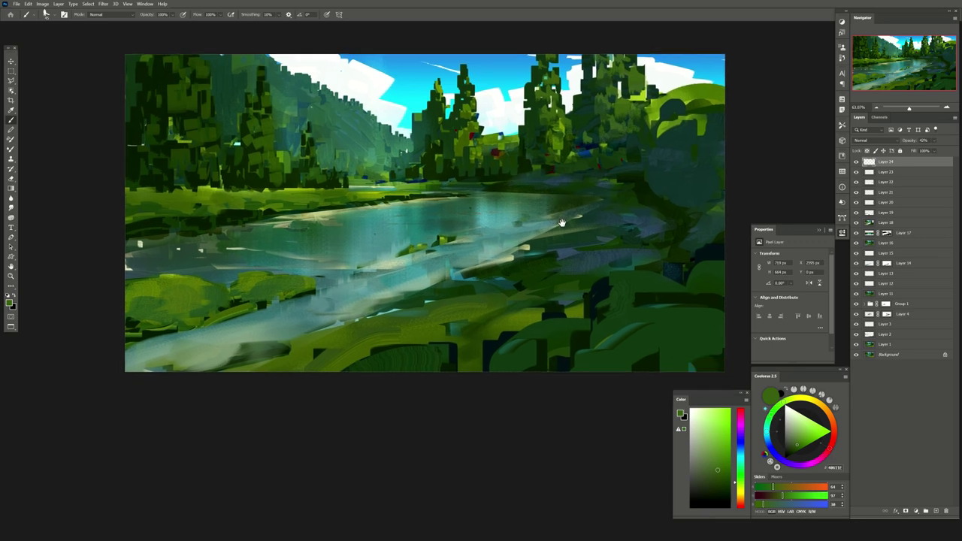
{"action": "left_click_drag", "start_coordinate": [591, 281], "coordinate": [581, 228]}
{"action": "left_click", "coordinate": [665, 142], "text": "alt"}
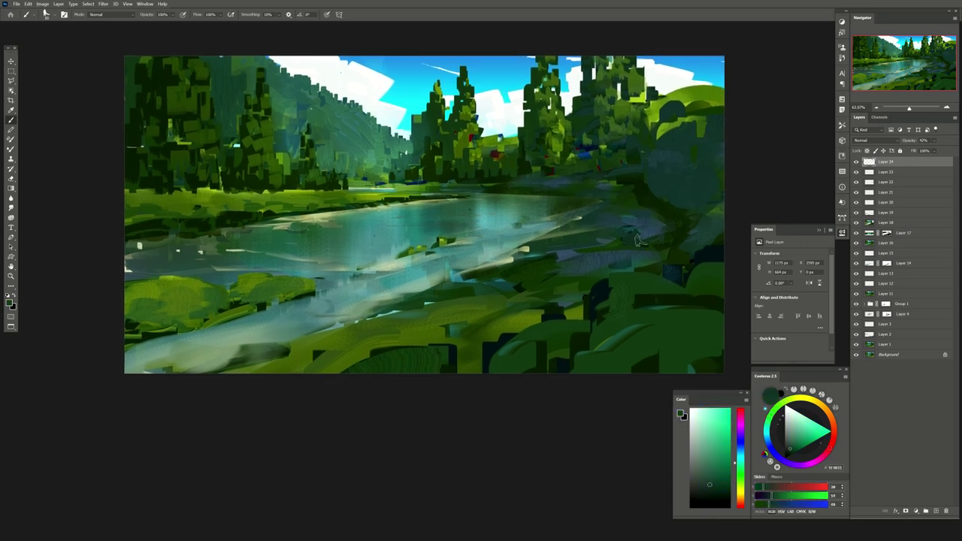
{"action": "left_click", "coordinate": [935, 511]}
{"action": "left_click_drag", "start_coordinate": [491, 258], "coordinate": [488, 252]}
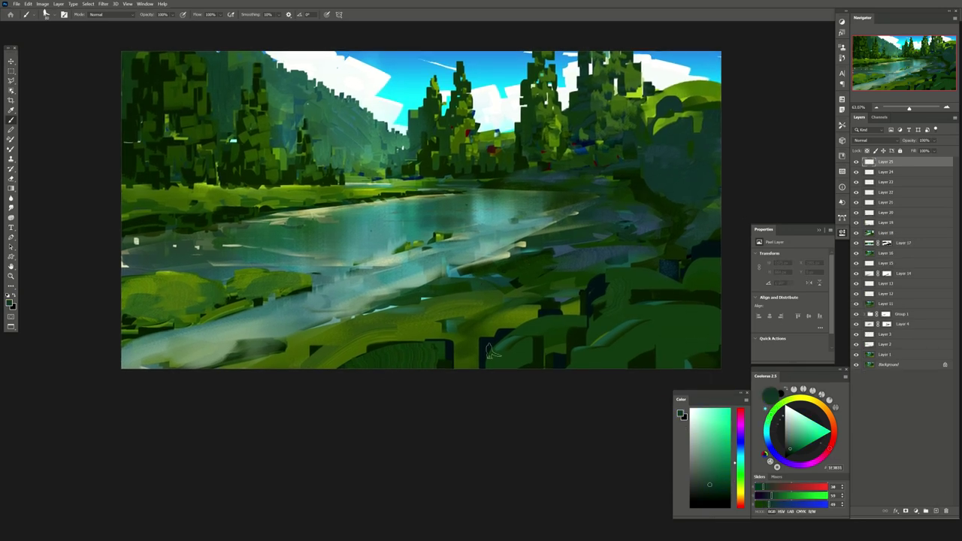
{"action": "left_click", "coordinate": [571, 351], "text": "alt"}
{"action": "left_click_drag", "start_coordinate": [571, 351], "coordinate": [628, 323]}
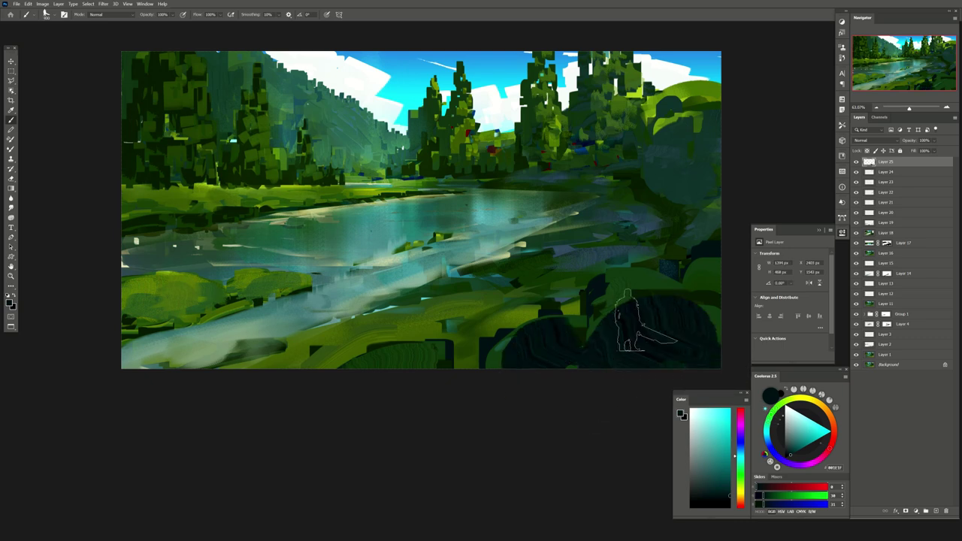
Paint dark and green strokes across the lower foreground, then delete that shading layer
{"action": "left_click_drag", "start_coordinate": [449, 377], "coordinate": [369, 410]}
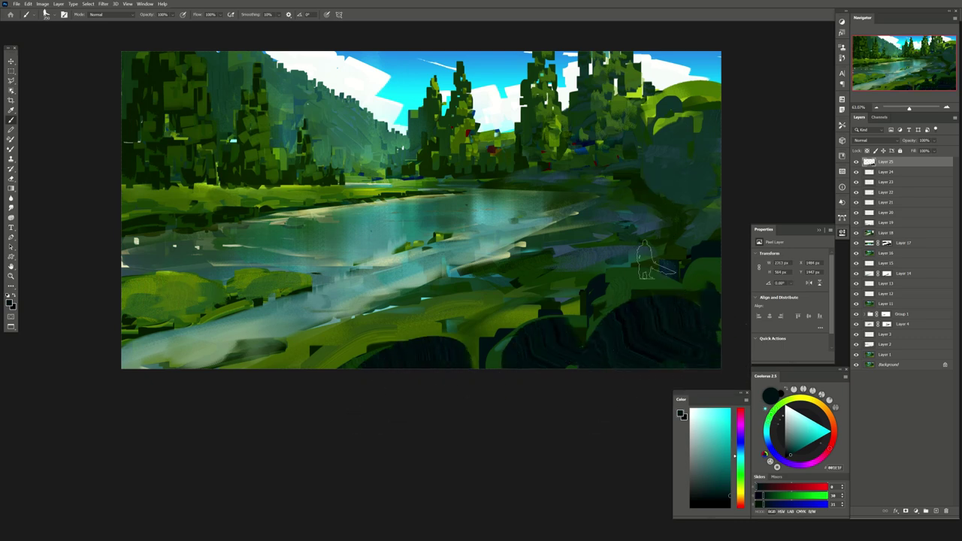
{"action": "left_click", "coordinate": [645, 259], "text": "alt"}
{"action": "mouse_move", "coordinate": [691, 301]}
{"action": "left_mouse_down"}
{"action": "mouse_move", "coordinate": [636, 375]}
{"action": "mouse_move", "coordinate": [556, 353]}
{"action": "mouse_move", "coordinate": [425, 354]}
{"action": "left_mouse_up"}
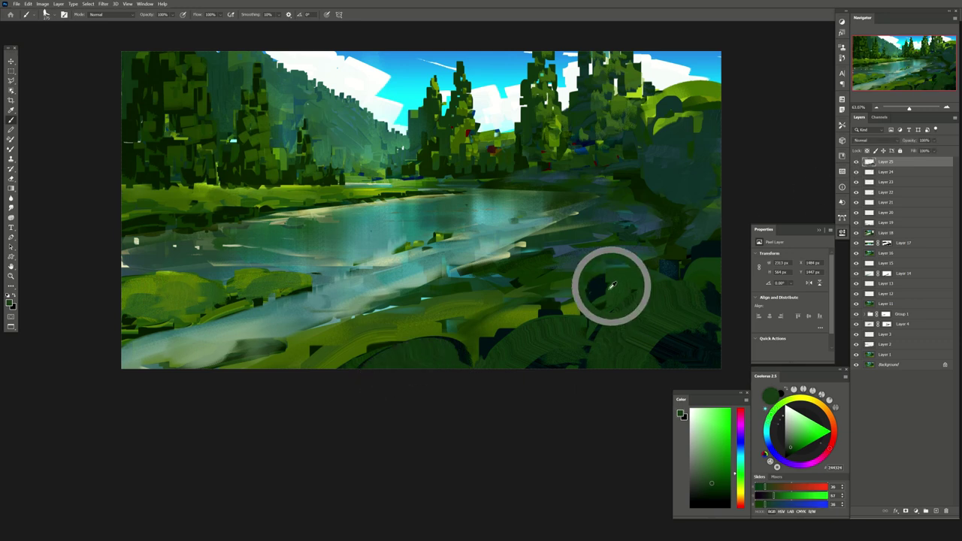
{"action": "left_click_drag", "start_coordinate": [612, 284], "coordinate": [601, 324]}
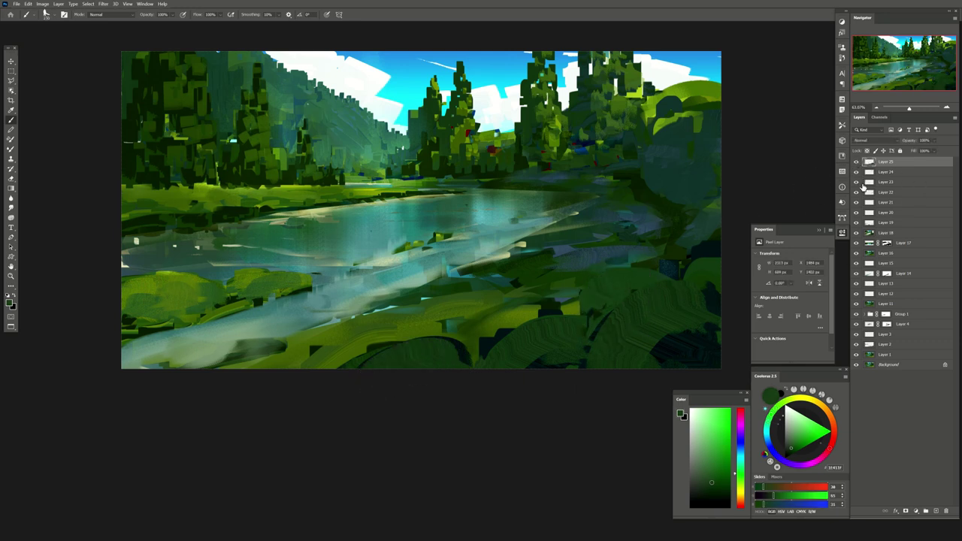
{"action": "key", "text": "Delete"}
Add a fresh layer, sample several grass greens, and group Layers 18–25 into Group 2
{"action": "left_click_drag", "start_coordinate": [341, 199], "coordinate": [361, 200]}
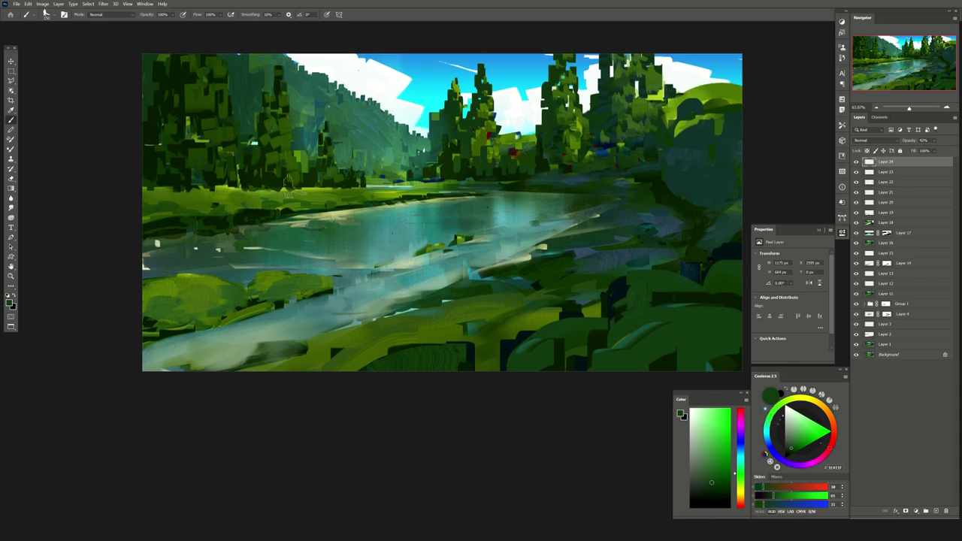
{"action": "left_click", "coordinate": [936, 510]}
{"action": "left_click", "coordinate": [157, 317], "text": "alt"}
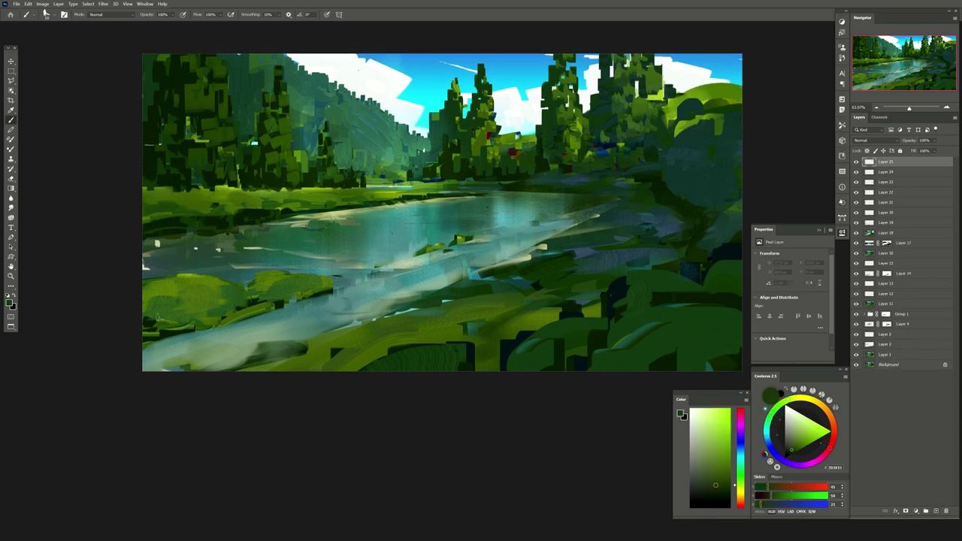
{"action": "left_click", "coordinate": [171, 326], "text": "alt"}
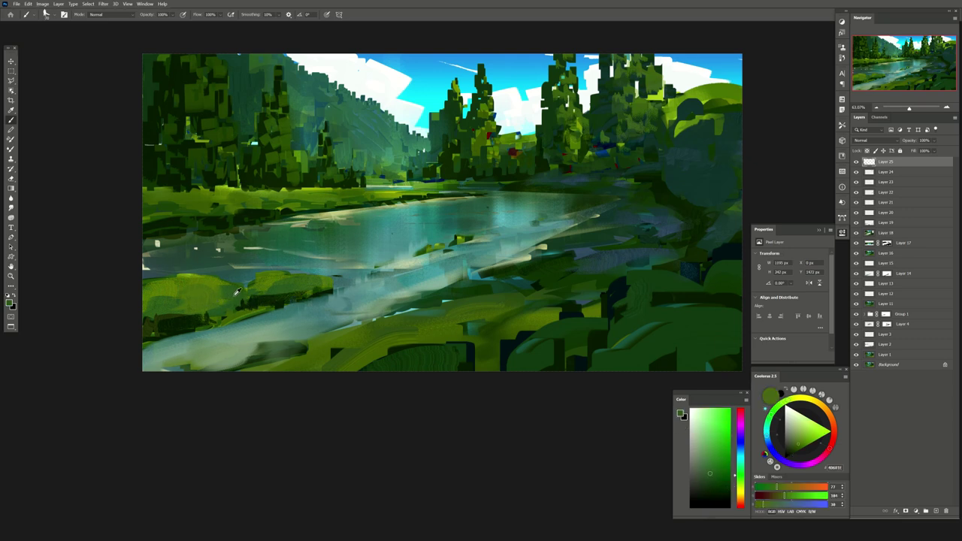
{"action": "left_click", "coordinate": [237, 282], "text": "alt"}
{"action": "left_click", "coordinate": [226, 292], "text": "alt"}
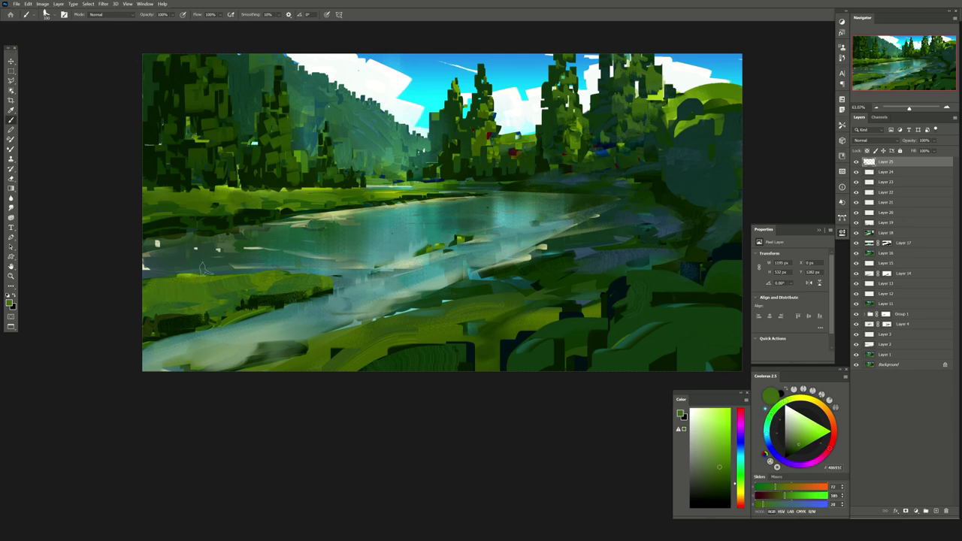
{"action": "left_click", "coordinate": [223, 277], "text": "alt"}
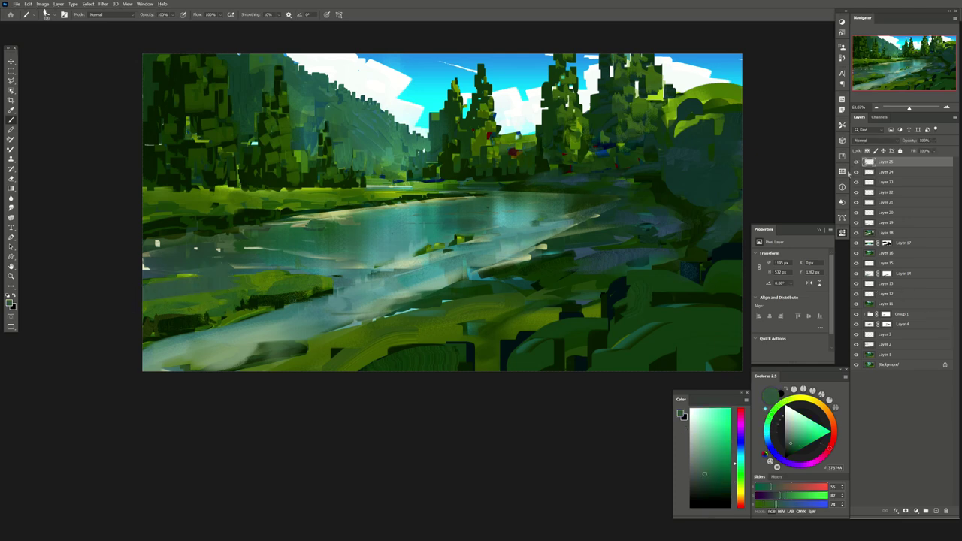
{"action": "left_click_drag", "start_coordinate": [339, 214], "coordinate": [360, 233]}
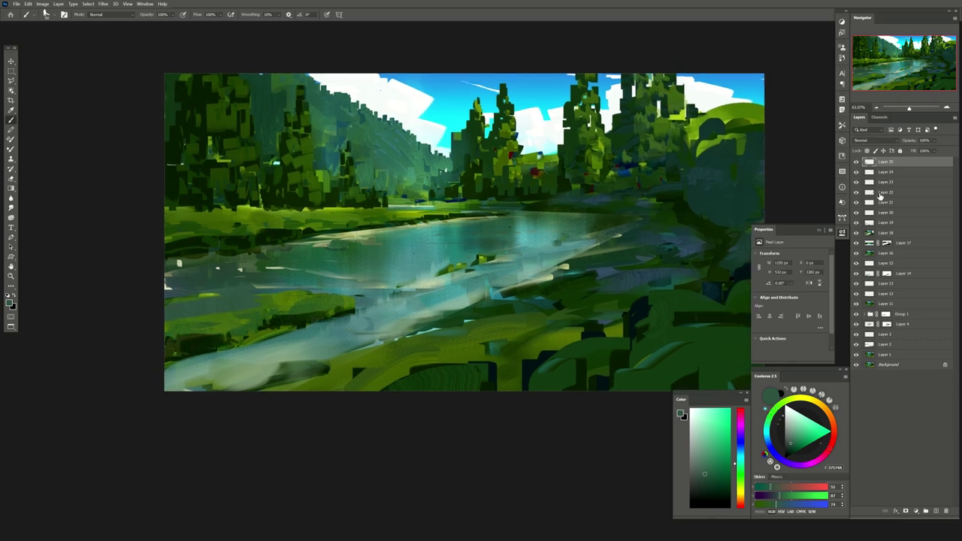
{"action": "left_click", "coordinate": [872, 233], "text": "shift"}
{"action": "key", "text": "ctrl+g"}
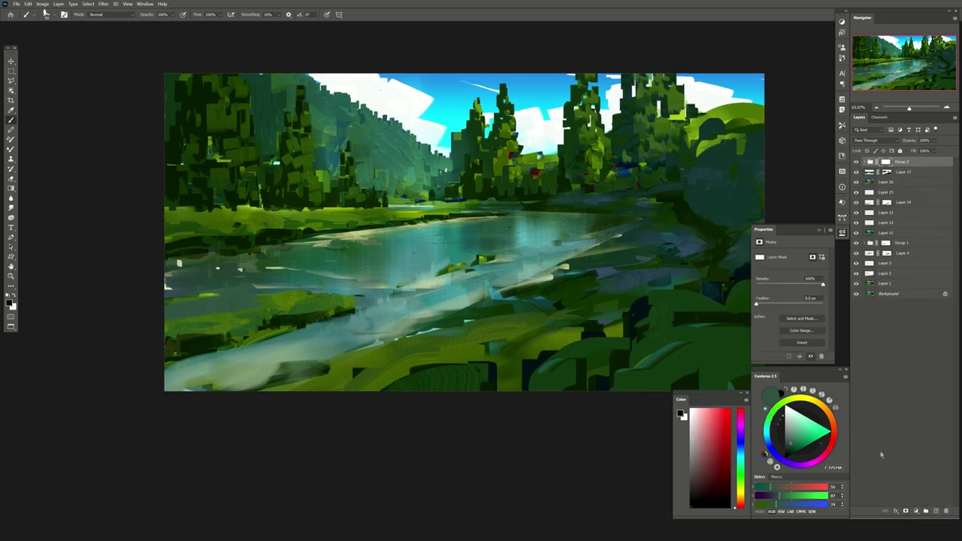
Compare with Group 2 hidden, flip the canvas horizontally, and add new Layer 26
{"action": "left_click", "coordinate": [855, 161]}
{"action": "left_click", "coordinate": [855, 161]}
{"action": "left_click_drag", "start_coordinate": [439, 271], "coordinate": [445, 267]}
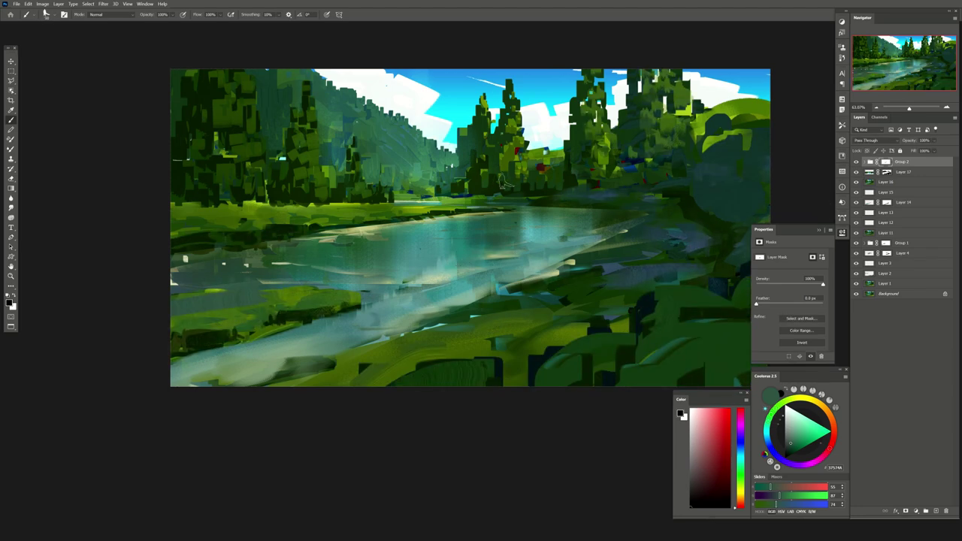
{"action": "key", "text": "ctrl+shift+h"}
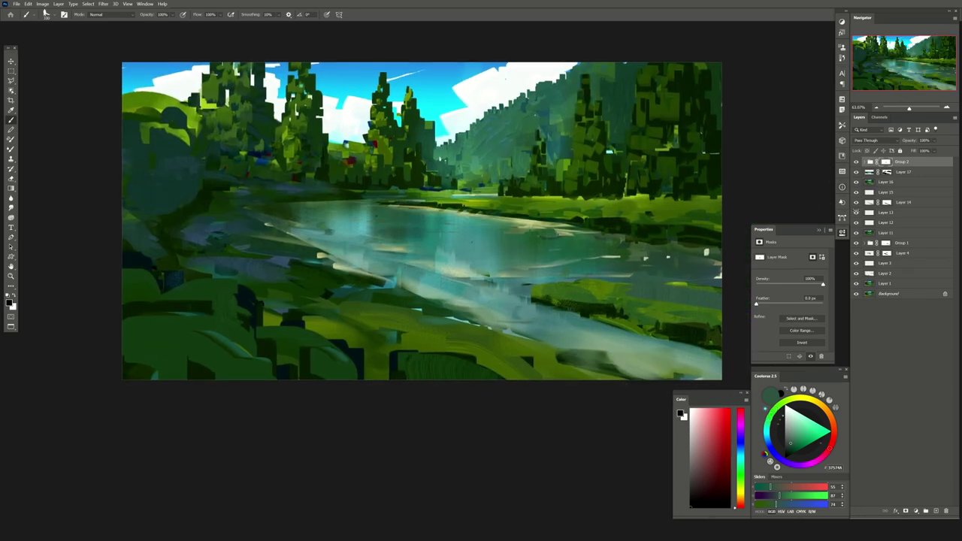
{"action": "left_click", "coordinate": [932, 513]}
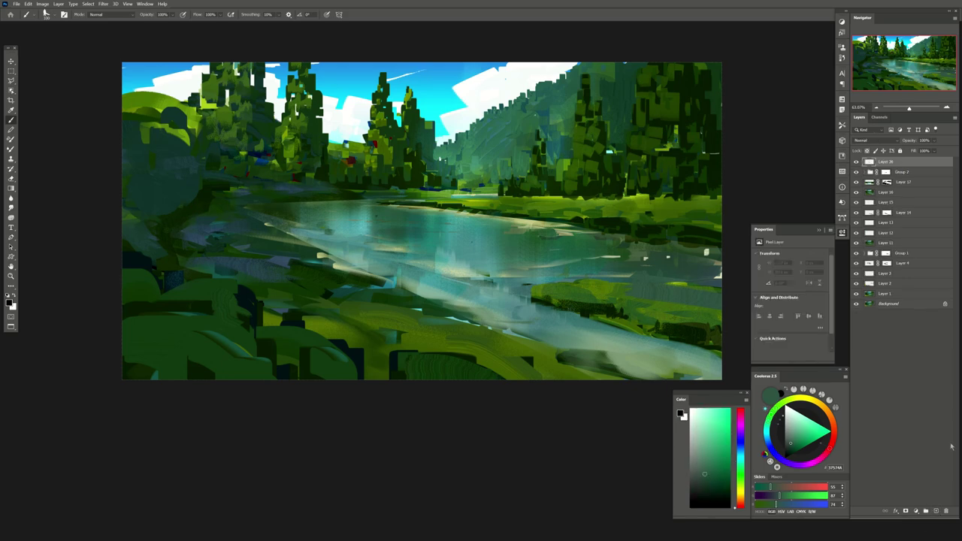
{"action": "key", "text": "x"}
Zoom in and paint dark textured foliage over the foreground shrubs and lower-left hills
{"action": "scroll", "coordinate": [336, 291], "scroll_direction": "up", "scroll_amount": 5}
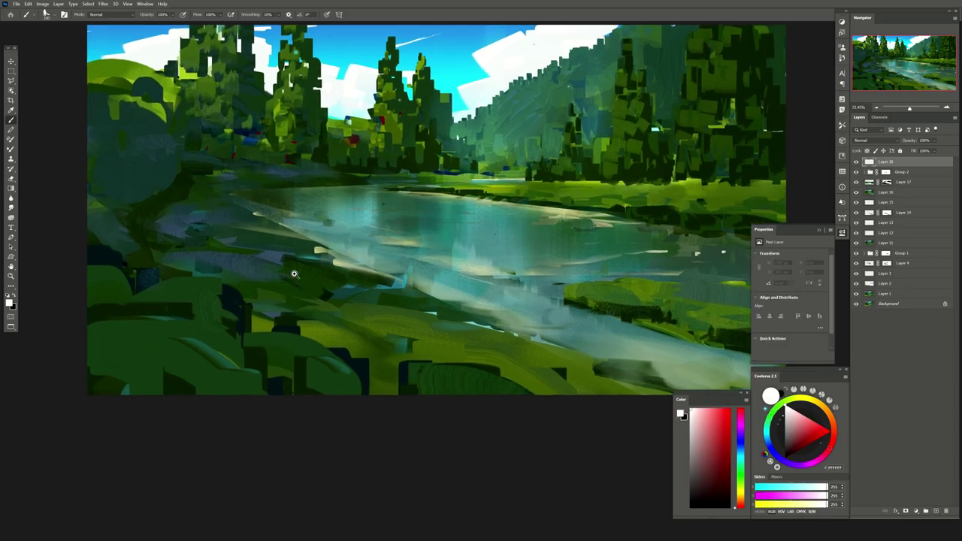
{"action": "left_click", "coordinate": [404, 270], "text": "alt"}
{"action": "left_click_drag", "start_coordinate": [225, 239], "coordinate": [386, 209]}
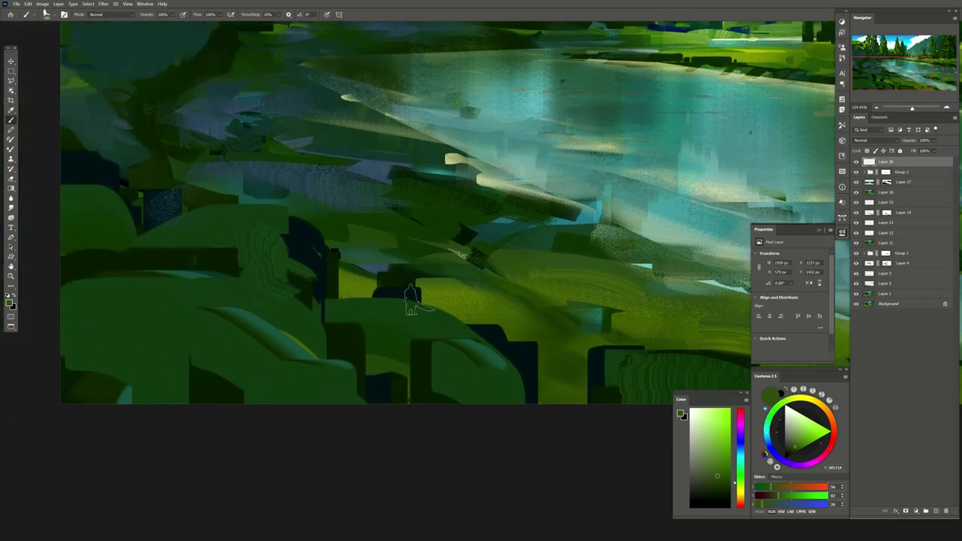
{"action": "left_click", "coordinate": [286, 280], "text": "alt"}
{"action": "left_click", "coordinate": [319, 261], "text": "alt"}
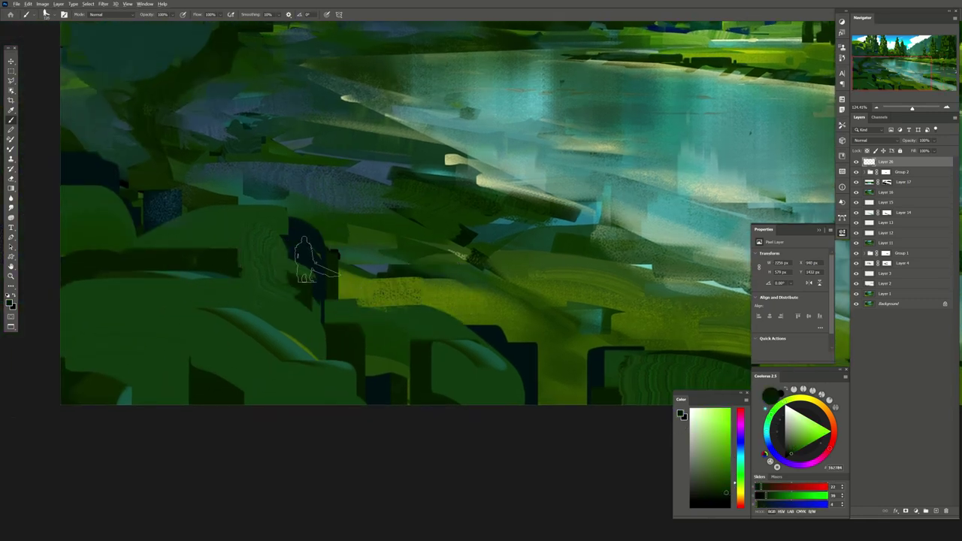
{"action": "mouse_move", "coordinate": [305, 253]}
{"action": "left_mouse_down"}
{"action": "mouse_move", "coordinate": [343, 333]}
{"action": "mouse_move", "coordinate": [537, 419]}
{"action": "left_mouse_up"}
{"action": "left_click_drag", "start_coordinate": [496, 376], "coordinate": [451, 399]}
{"action": "left_click_drag", "start_coordinate": [248, 315], "coordinate": [120, 383]}
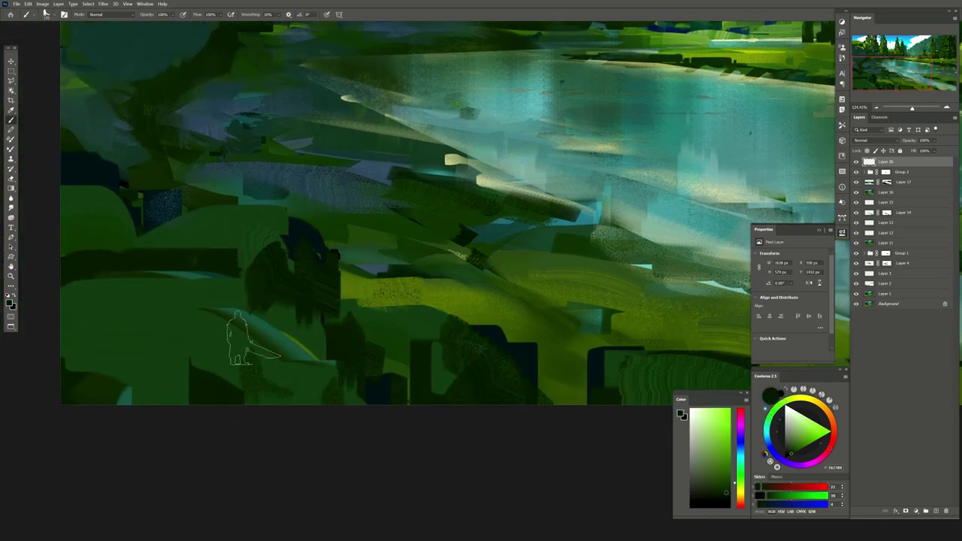
Cover the dark patch on the lower-left hills with lighter green, adding a dark teal stroke
{"action": "left_click", "coordinate": [170, 243], "text": "alt"}
{"action": "left_click_drag", "start_coordinate": [150, 218], "coordinate": [84, 250]}
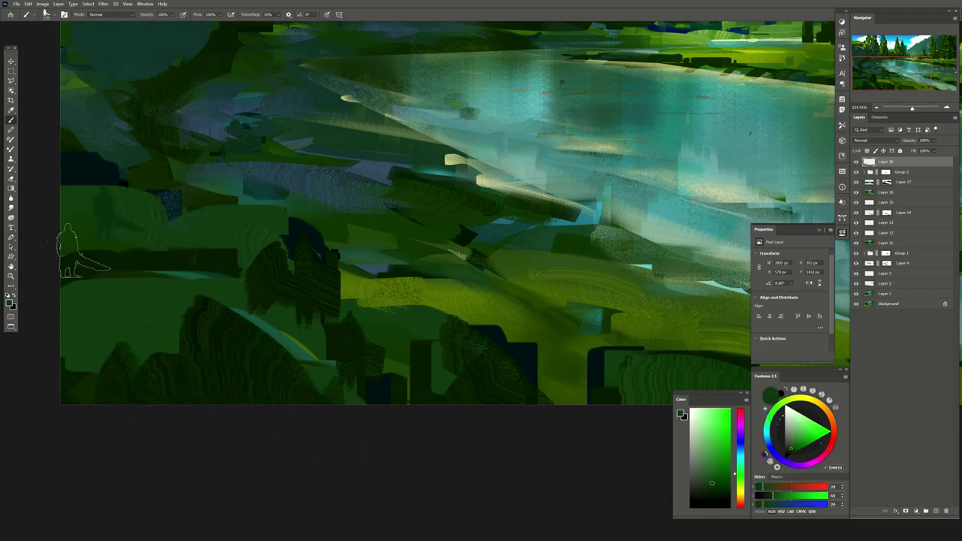
{"action": "left_click", "coordinate": [165, 301], "text": "alt"}
{"action": "mouse_move", "coordinate": [165, 301]}
{"action": "left_mouse_down"}
{"action": "mouse_move", "coordinate": [279, 365]}
{"action": "mouse_move", "coordinate": [316, 344]}
{"action": "mouse_move", "coordinate": [248, 395]}
{"action": "mouse_move", "coordinate": [113, 384]}
{"action": "left_mouse_up"}
{"action": "scroll", "coordinate": [459, 293], "scroll_direction": "up", "scroll_amount": 2}
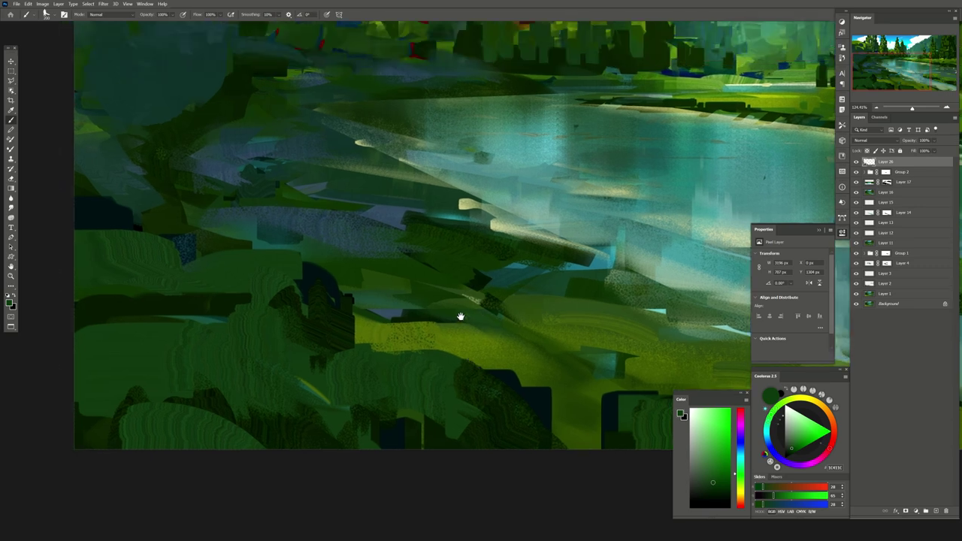
{"action": "scroll", "coordinate": [323, 151], "scroll_direction": "left", "scroll_amount": 3}
{"action": "left_click_drag", "start_coordinate": [278, 368], "coordinate": [222, 349]}
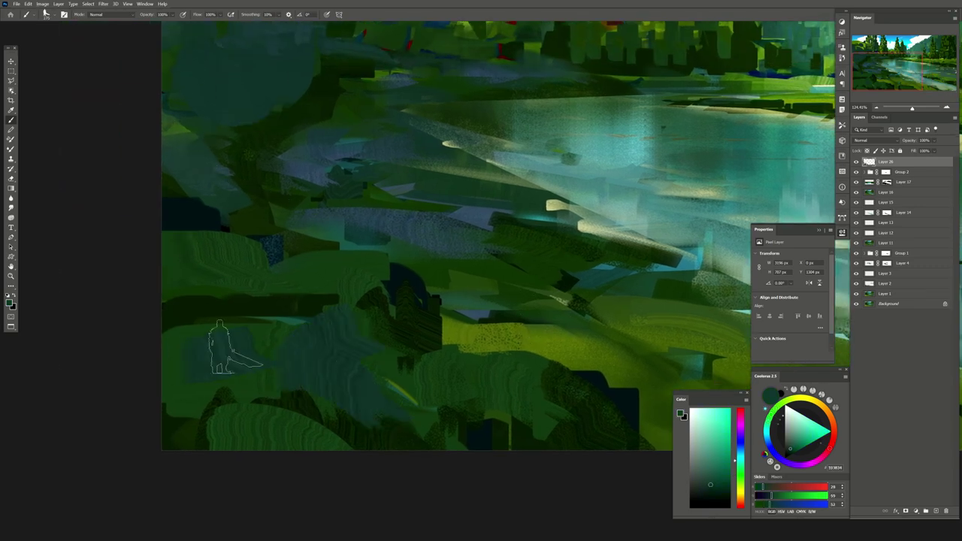
Bring the upper trees back into view and open Select > Color Range
{"action": "left_click_drag", "start_coordinate": [328, 246], "coordinate": [255, 165]}
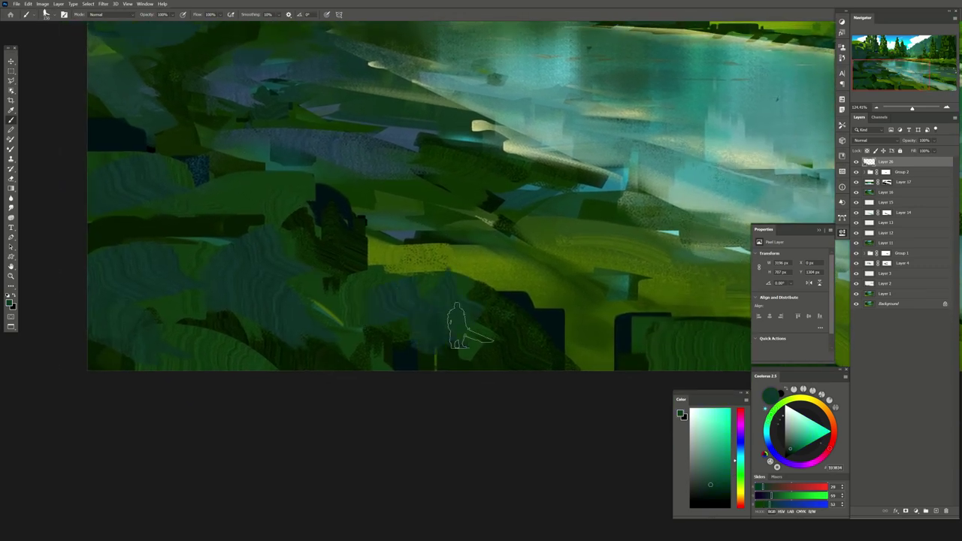
{"action": "scroll", "coordinate": [526, 206], "scroll_direction": "right", "scroll_amount": 5}
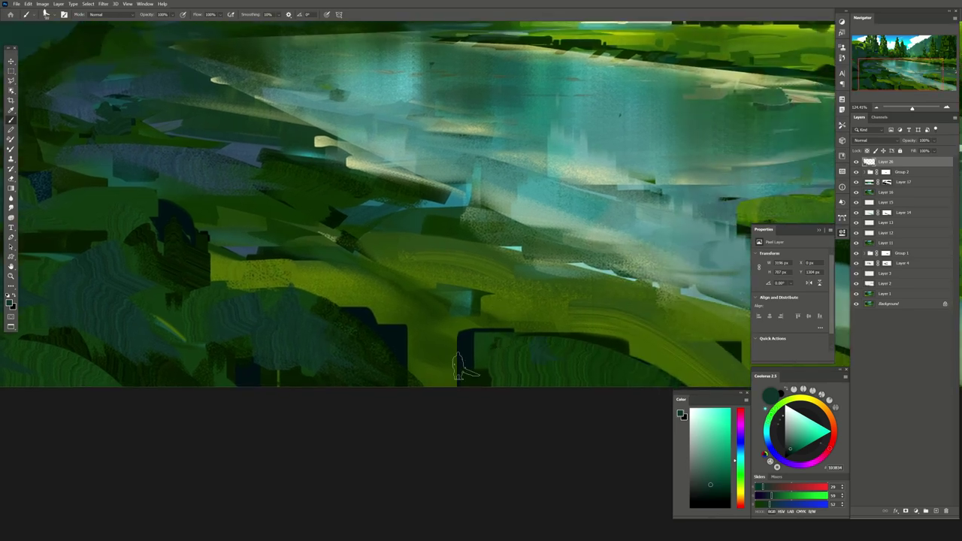
{"action": "left_click_drag", "start_coordinate": [301, 226], "coordinate": [405, 281]}
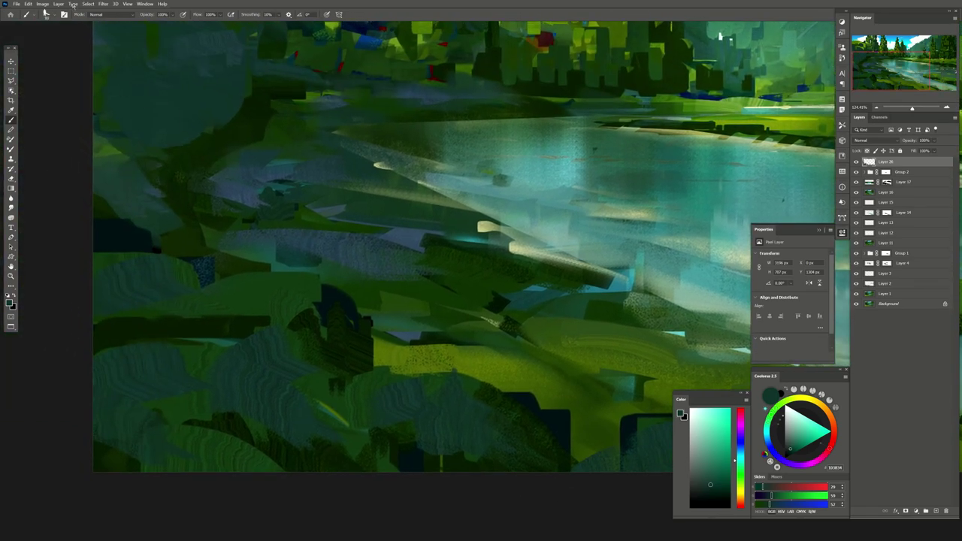
{"action": "left_click", "coordinate": [88, 4]}
{"action": "left_click", "coordinate": [105, 63]}
Confirm the colour range, paint yellow-green grass into it on a new layer, and erase some
{"action": "key", "text": "Return"}
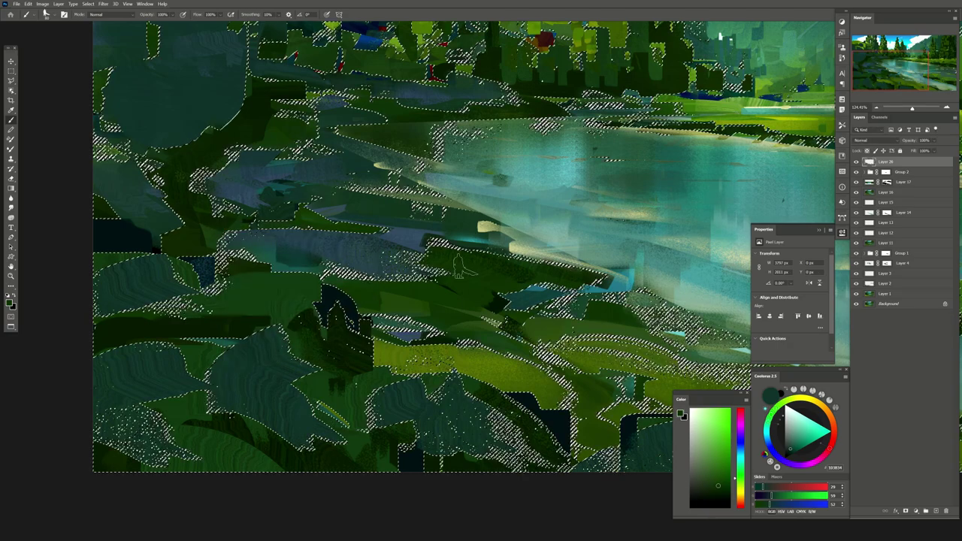
{"action": "key", "text": "b"}
{"action": "key", "text": "ctrl+shift+alt+n"}
{"action": "mouse_move", "coordinate": [338, 323]}
{"action": "left_mouse_down"}
{"action": "mouse_move", "coordinate": [526, 331]}
{"action": "mouse_move", "coordinate": [586, 315]}
{"action": "left_mouse_up"}
{"action": "left_click_drag", "start_coordinate": [414, 293], "coordinate": [639, 323]}
{"action": "key", "text": "ctrl+d"}
{"action": "key", "text": "e"}
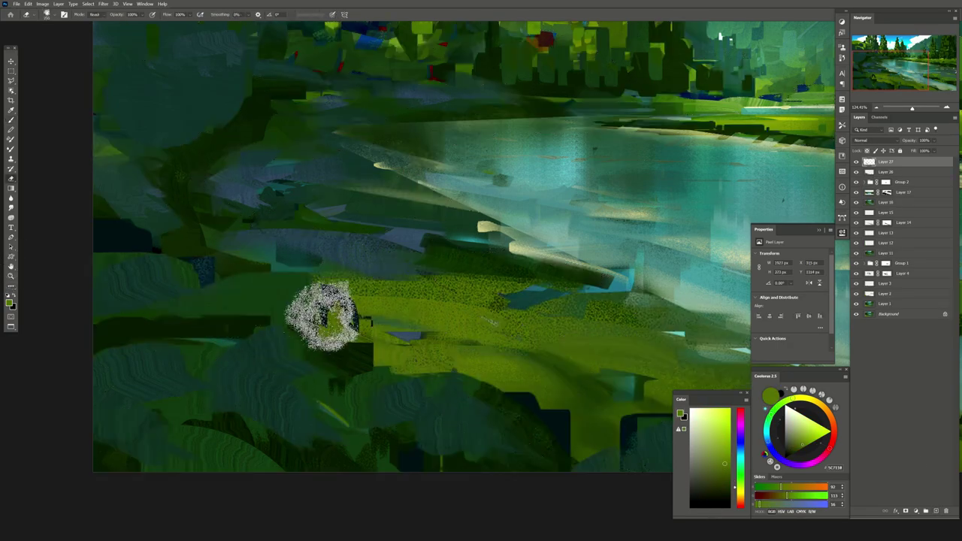
{"action": "left_click_drag", "start_coordinate": [322, 311], "coordinate": [350, 365]}
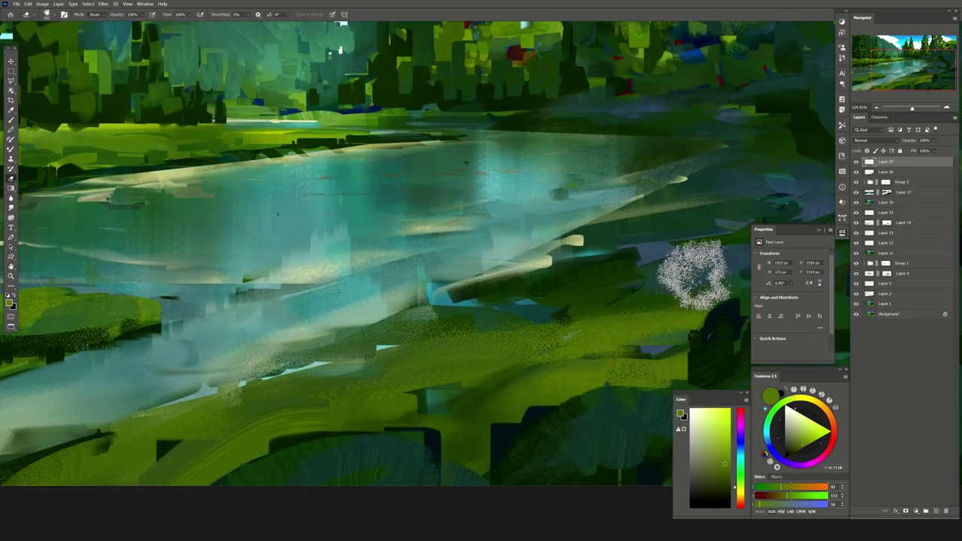
Lasso part of the right bank and paint light- and dark-green grass texture there
{"action": "left_click_drag", "start_coordinate": [698, 268], "coordinate": [372, 266]}
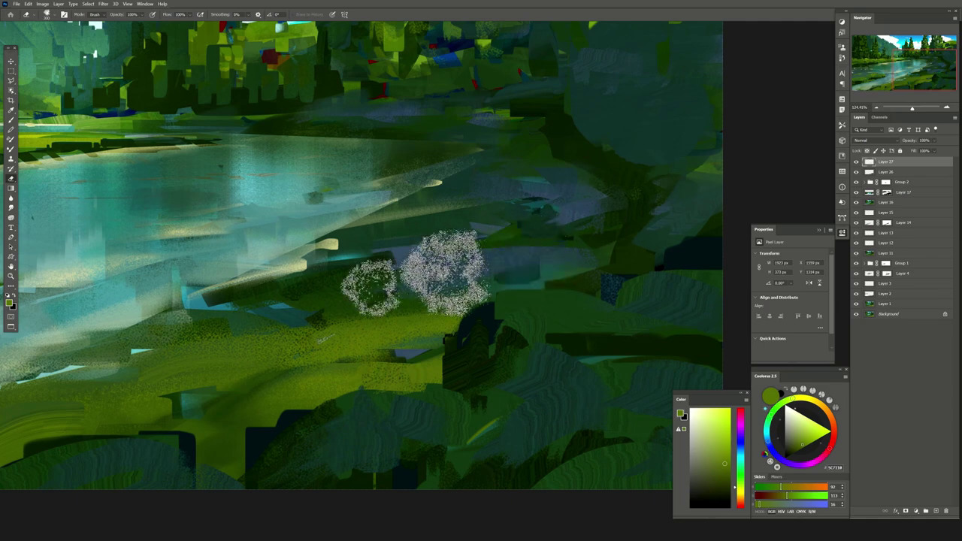
{"action": "key", "text": "l"}
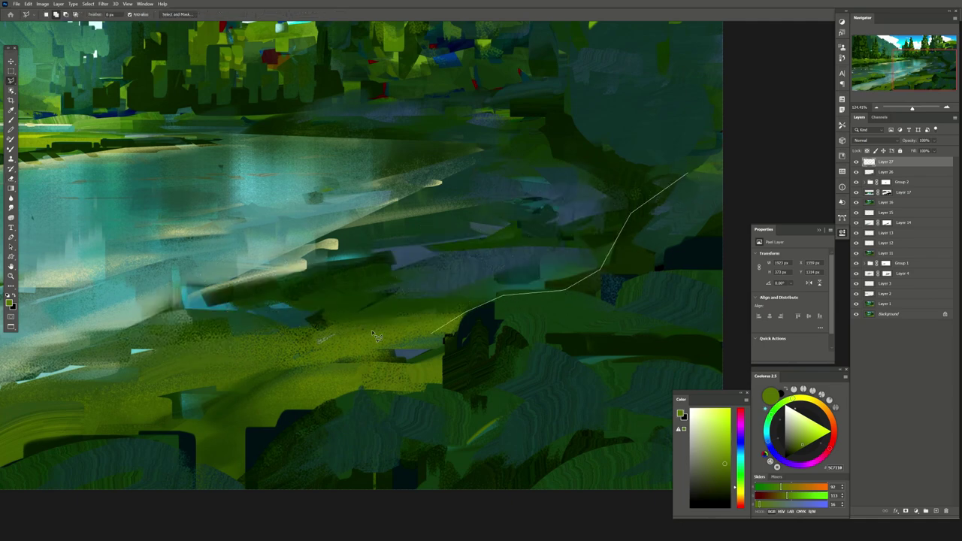
{"action": "double_click", "coordinate": [360, 82]}
{"action": "key", "text": "b"}
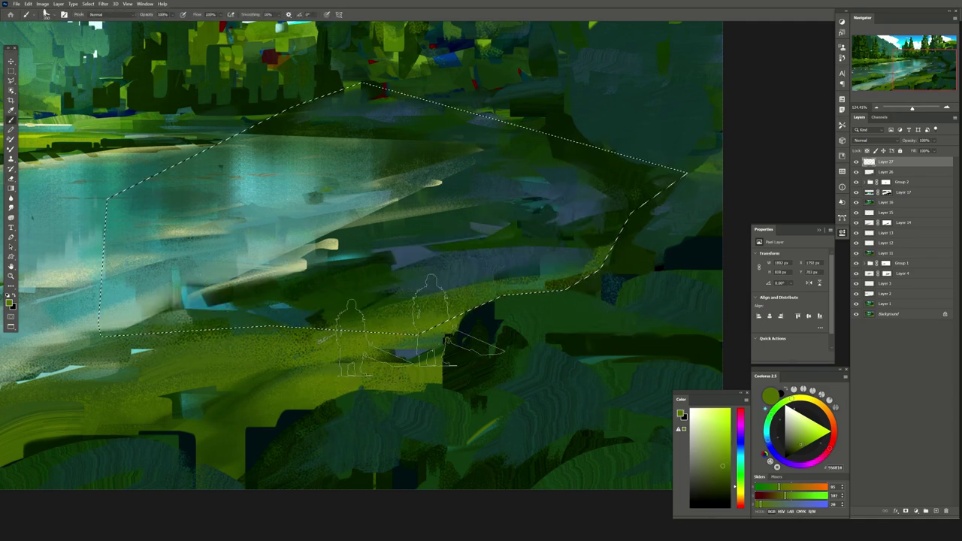
{"action": "left_click_drag", "start_coordinate": [451, 286], "coordinate": [601, 279]}
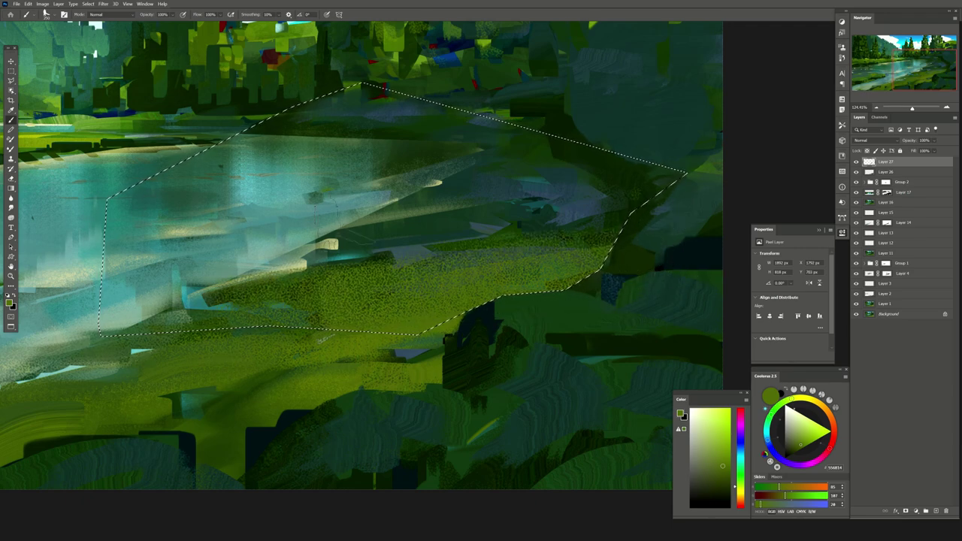
{"action": "key", "text": "e"}
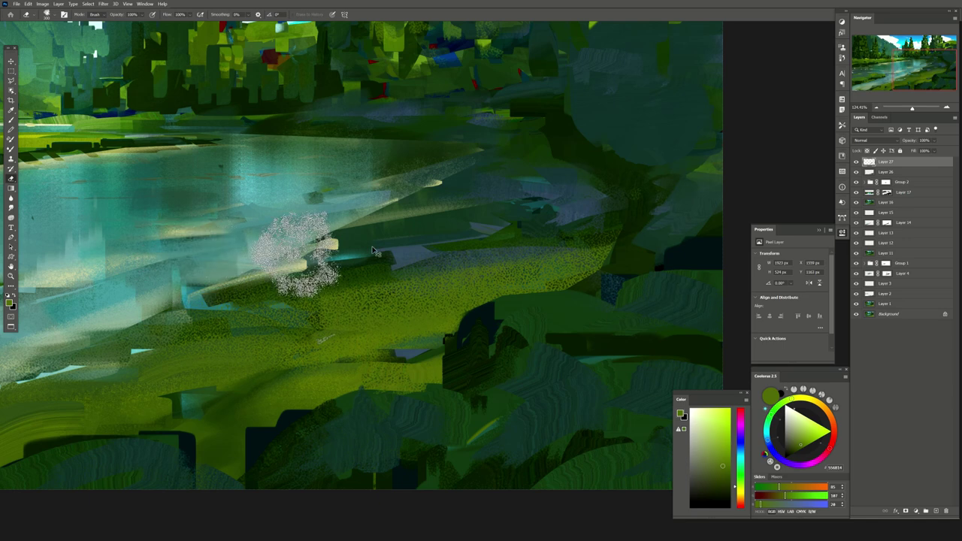
{"action": "key", "text": "b"}
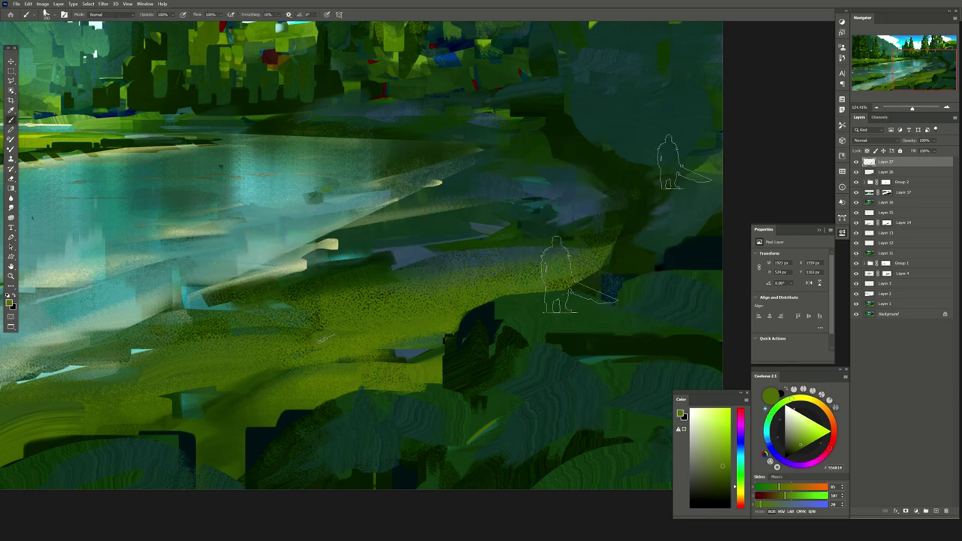
{"action": "mouse_move", "coordinate": [667, 310]}
{"action": "left_mouse_down"}
{"action": "mouse_move", "coordinate": [560, 286]}
{"action": "mouse_move", "coordinate": [717, 278]}
{"action": "mouse_move", "coordinate": [703, 296]}
{"action": "mouse_move", "coordinate": [583, 293]}
{"action": "left_mouse_up"}
{"action": "left_click", "coordinate": [689, 311], "text": "alt"}
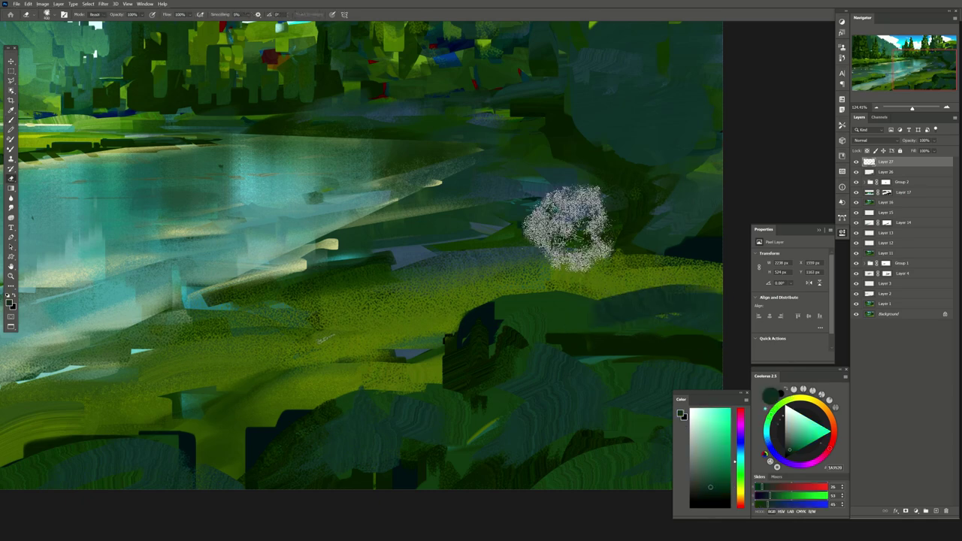
{"action": "left_click_drag", "start_coordinate": [911, 110], "coordinate": [909, 110]}
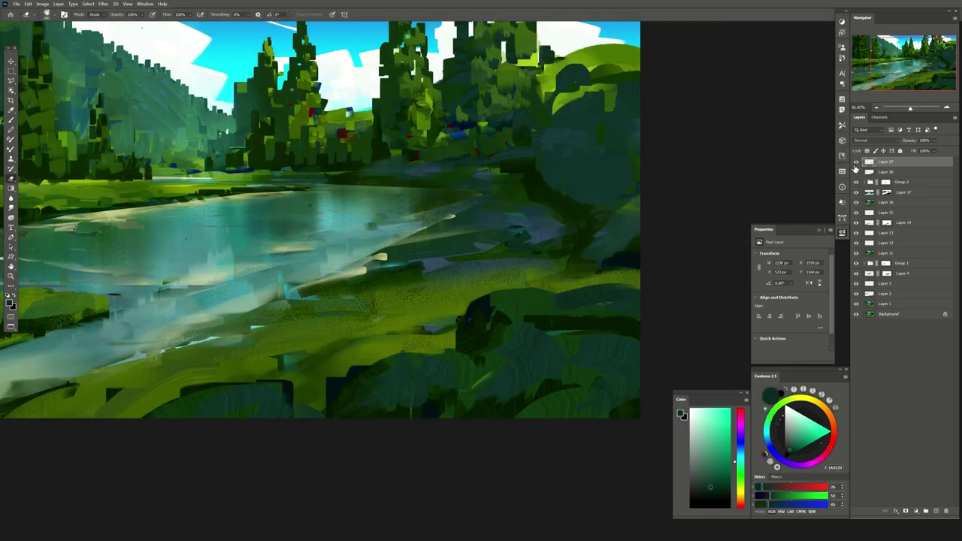
Hide the grass texture Layer 27 and add a new empty layer on top
{"action": "left_click", "coordinate": [855, 163]}
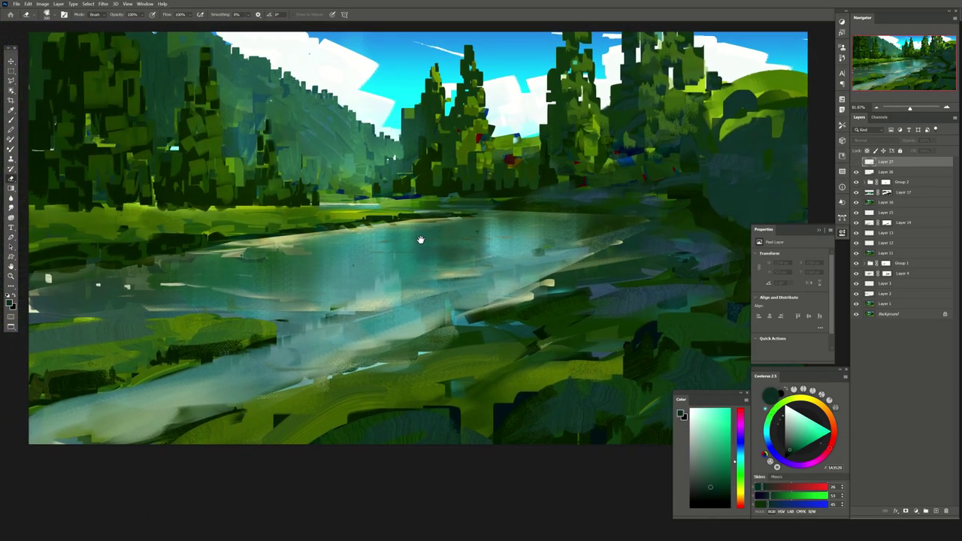
{"action": "left_click", "coordinate": [842, 234]}
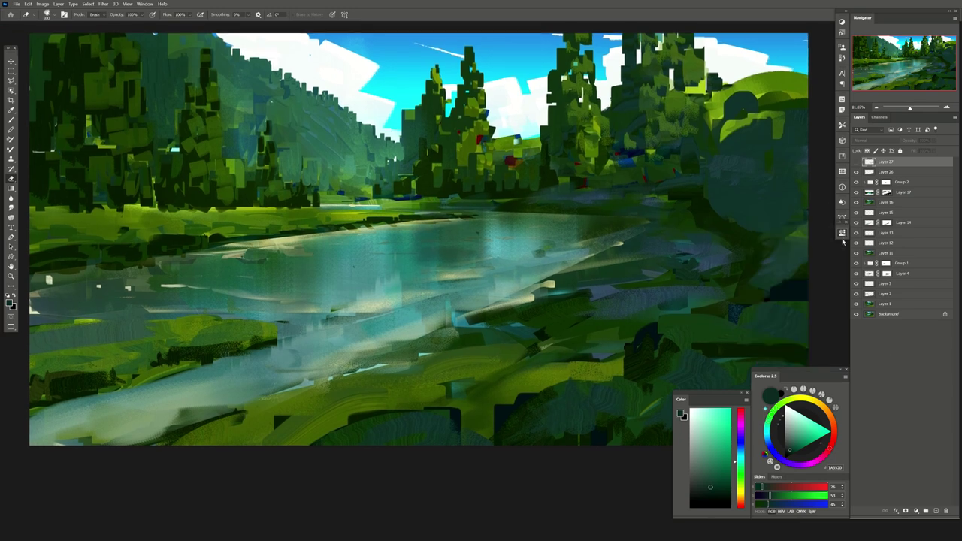
{"action": "left_click", "coordinate": [935, 512]}
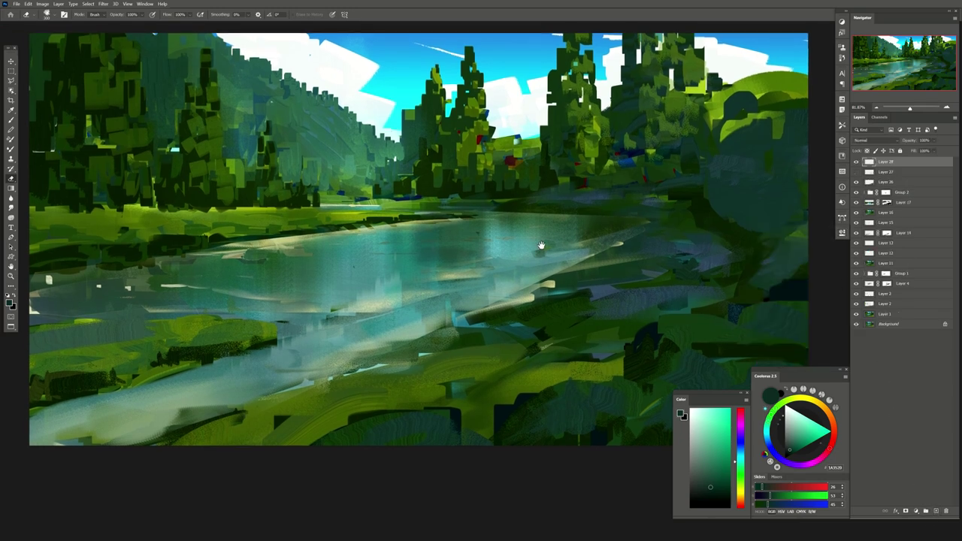
{"action": "left_click_drag", "start_coordinate": [541, 246], "coordinate": [641, 235]}
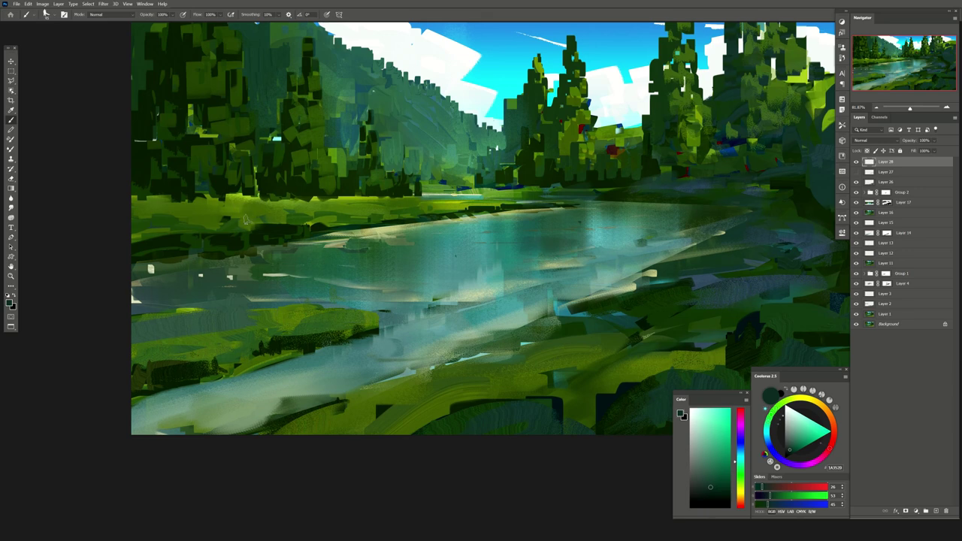
Select the painting's green areas with Color Range, adjusting Fuzziness
{"action": "left_click", "coordinate": [103, 3]}
{"action": "left_click", "coordinate": [109, 64]}
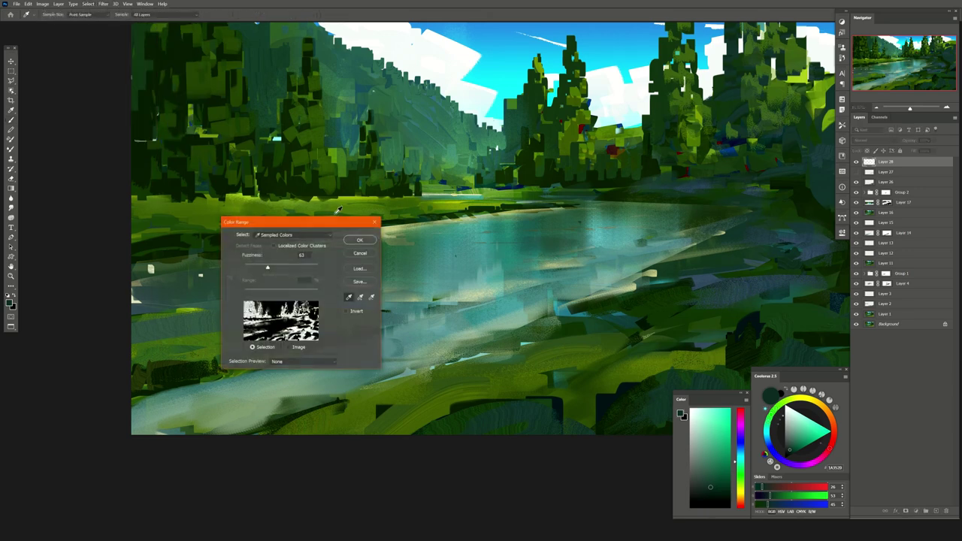
{"action": "left_click_drag", "start_coordinate": [301, 222], "coordinate": [331, 317]}
{"action": "left_click_drag", "start_coordinate": [298, 362], "coordinate": [293, 363]}
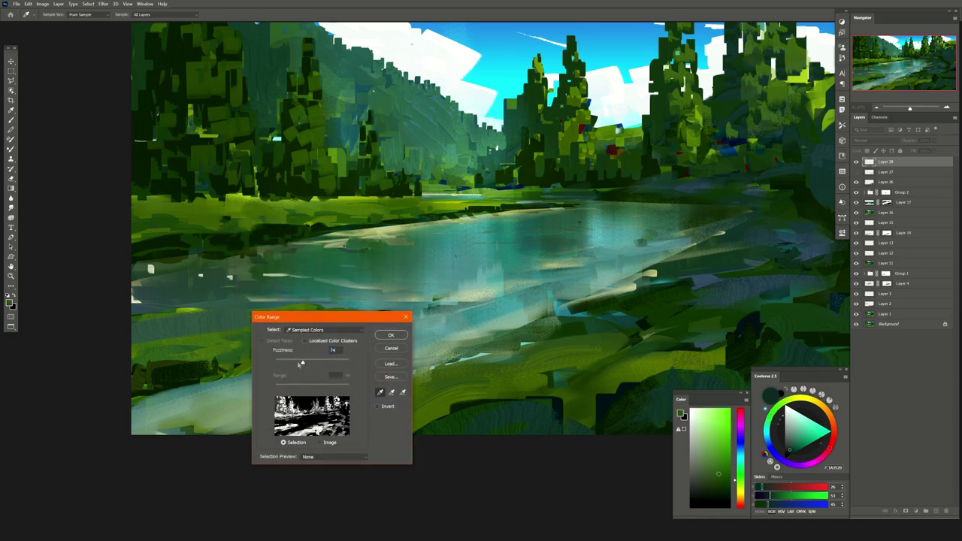
{"action": "key", "text": "Return"}
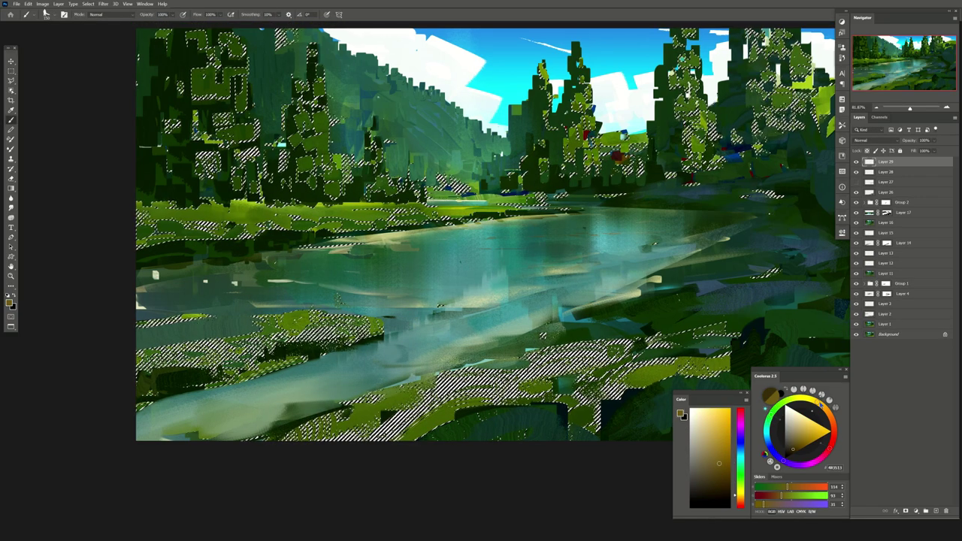
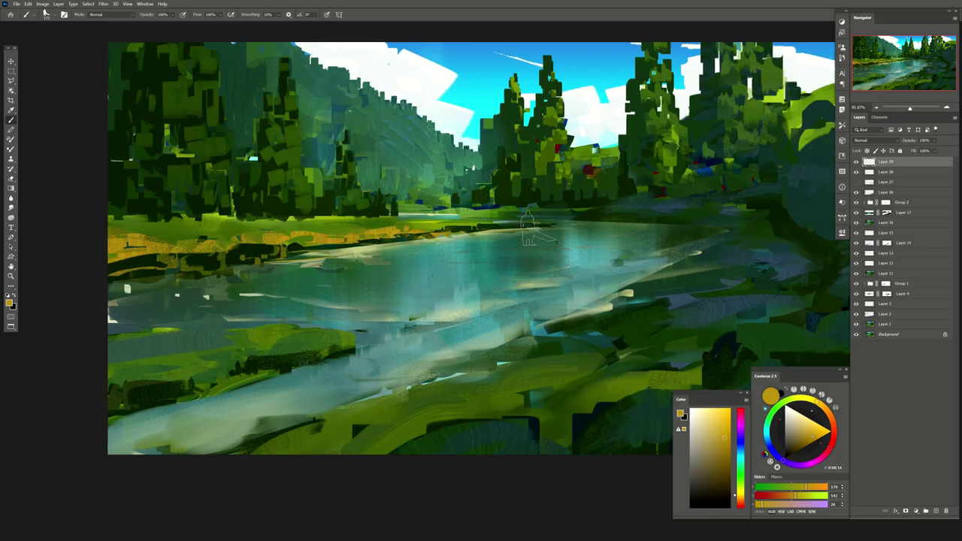
Select the yellow-green areas with Color Range, sample a yellow-green, then deselect and flip the view
{"action": "left_click", "coordinate": [88, 4]}
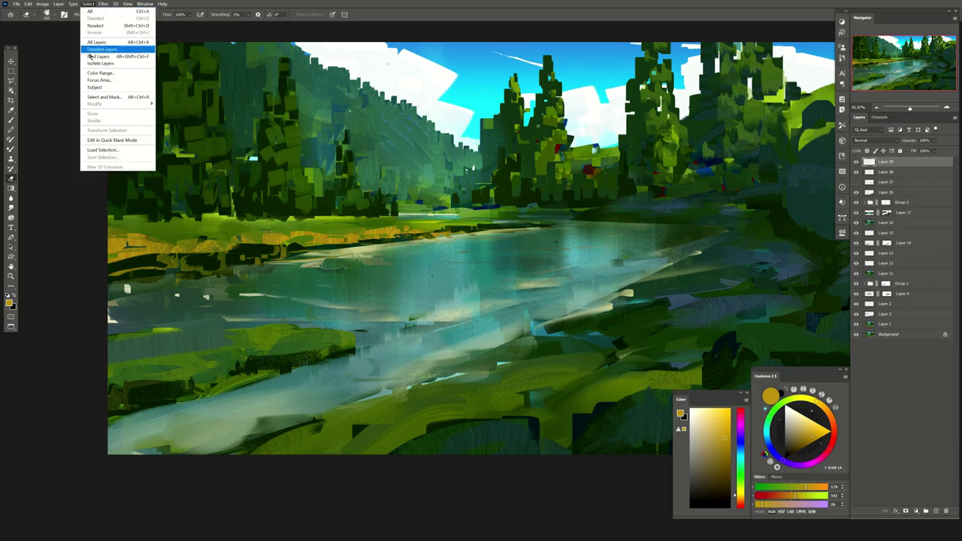
{"action": "left_click", "coordinate": [105, 73]}
{"action": "key", "text": "Return"}
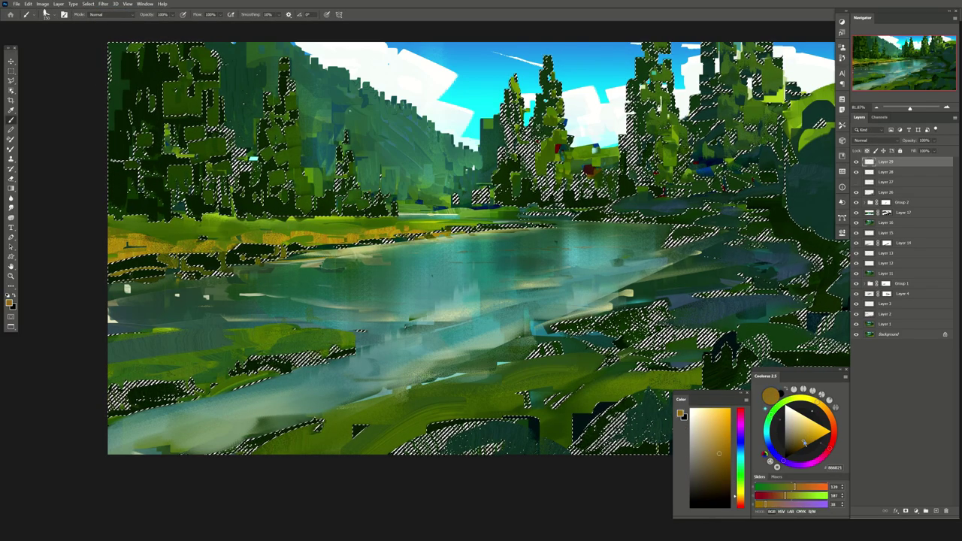
{"action": "left_click", "coordinate": [128, 266], "text": "alt"}
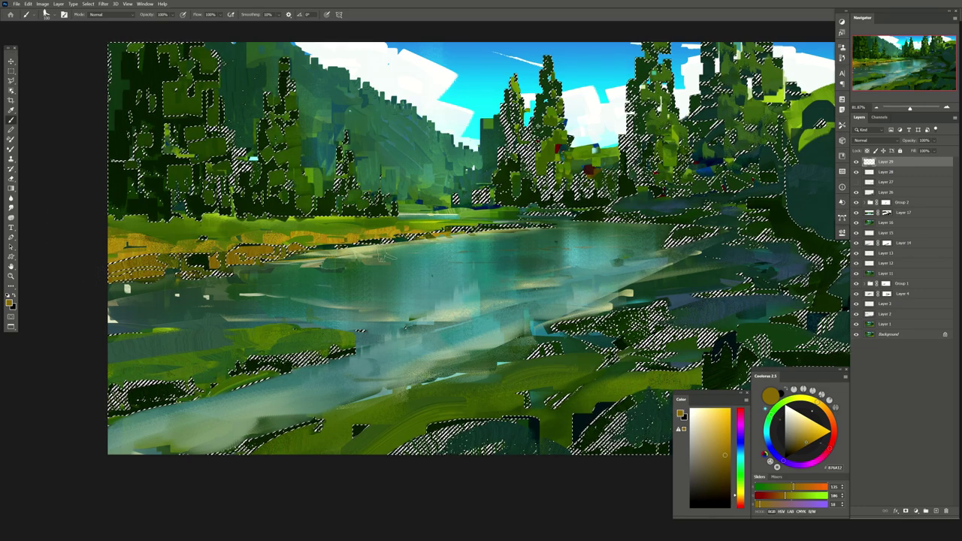
{"action": "key", "text": "ctrl+d"}
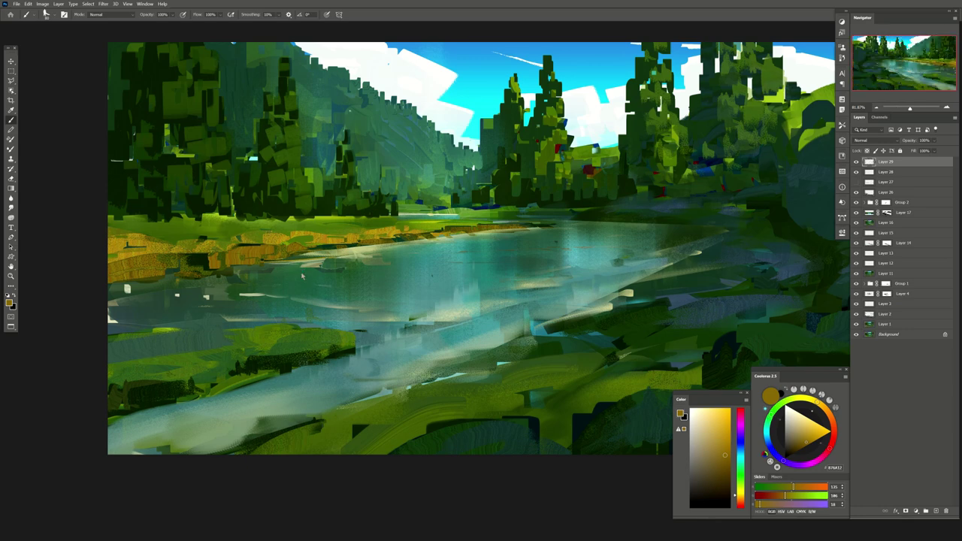
{"action": "key", "text": "h"}
{"action": "left_click_drag", "start_coordinate": [462, 289], "coordinate": [432, 277]}
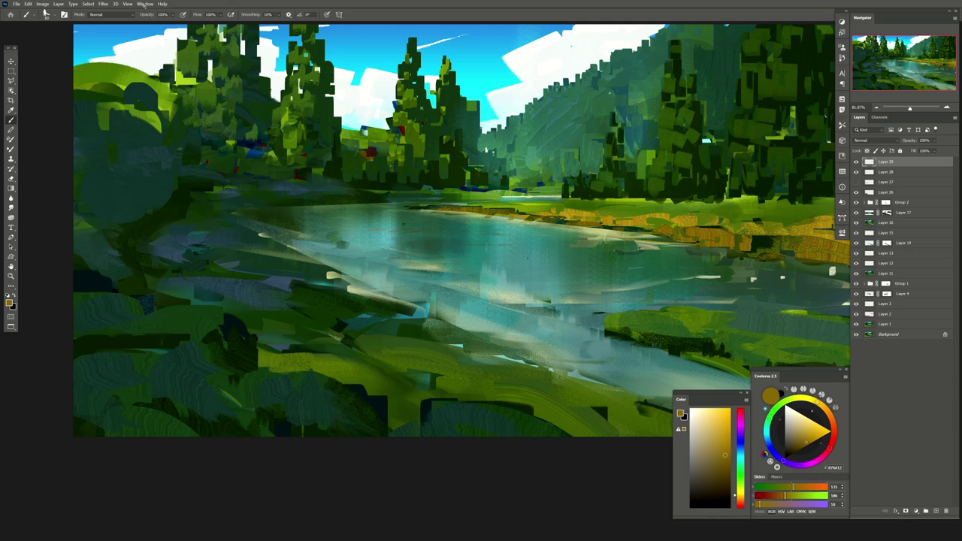
Paint a yellow-ochre stroke along the far bank inside a Color Range selection, then partly erase it
{"action": "left_click", "coordinate": [88, 4]}
{"action": "left_click", "coordinate": [98, 71]}
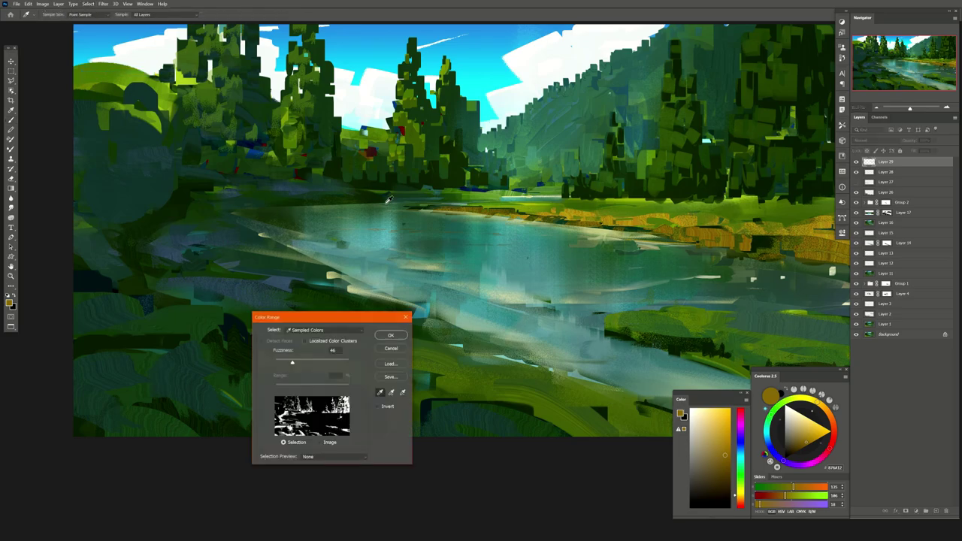
{"action": "key", "text": "Return"}
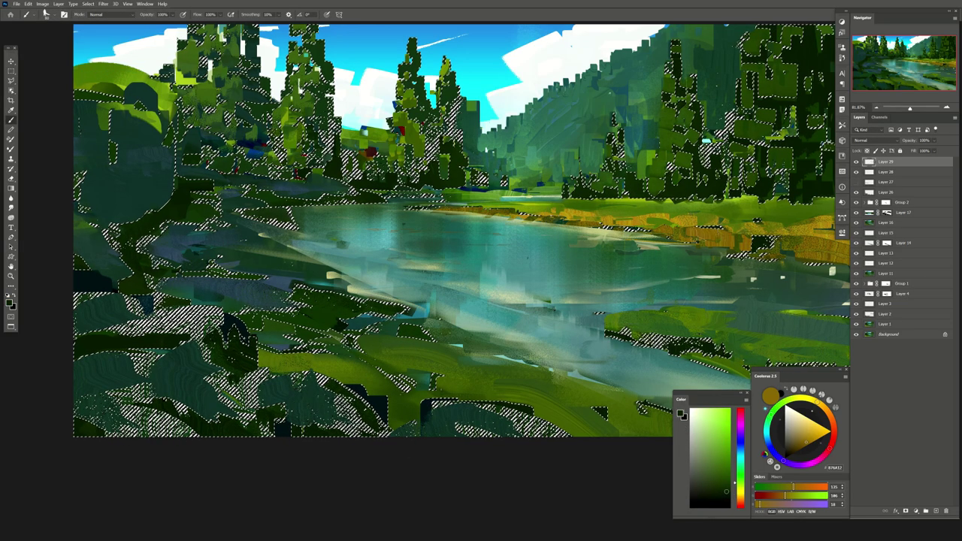
{"action": "left_click_drag", "start_coordinate": [241, 197], "coordinate": [384, 194]}
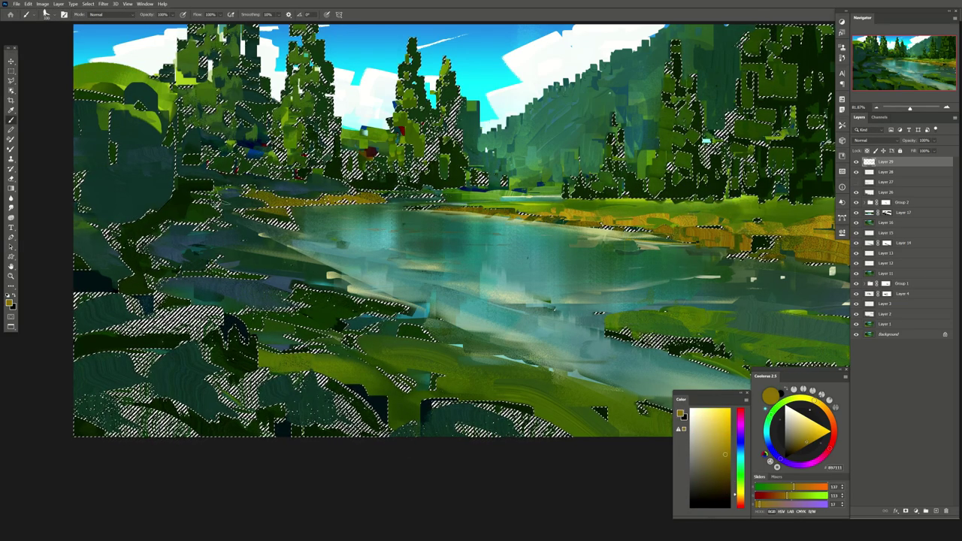
{"action": "key", "text": "ctrl+h"}
{"action": "key", "text": "e"}
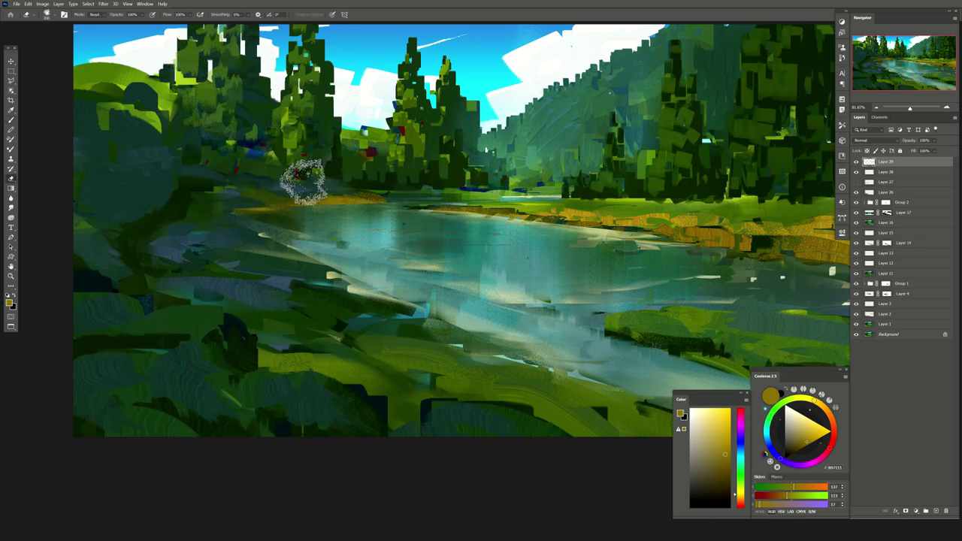
{"action": "left_click_drag", "start_coordinate": [323, 197], "coordinate": [248, 199]}
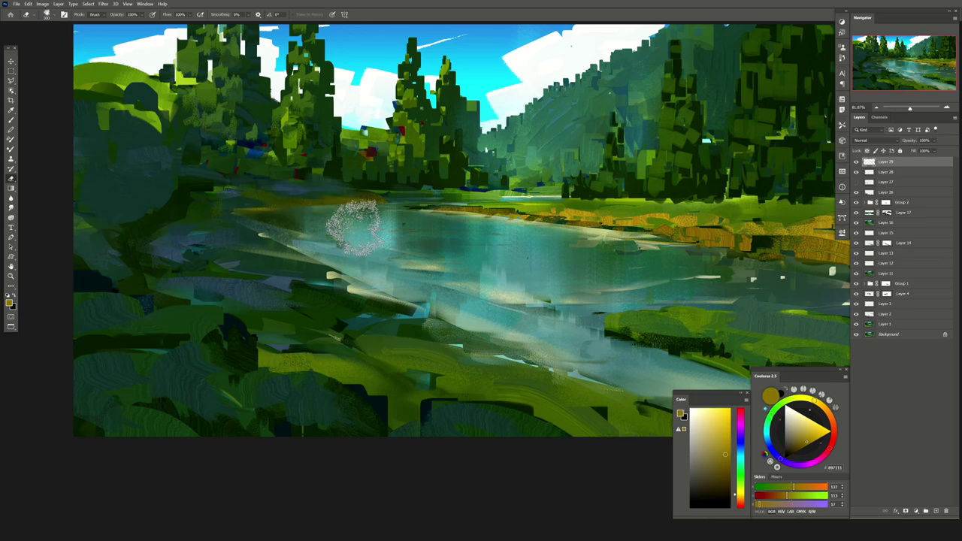
Paint orange-yellow and orange strokes over the lower green bank, then deselect
{"action": "left_click_drag", "start_coordinate": [344, 253], "coordinate": [266, 238]}
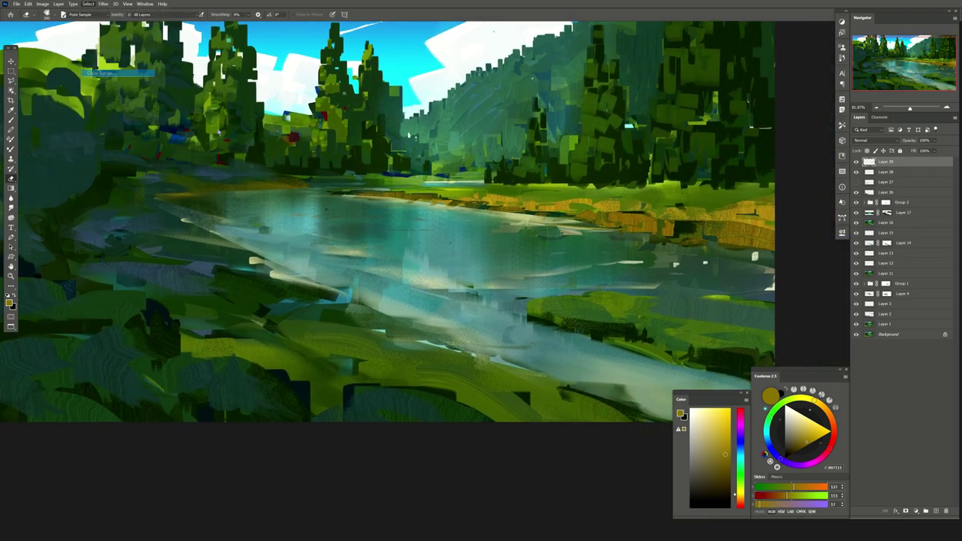
{"action": "key", "text": "Return"}
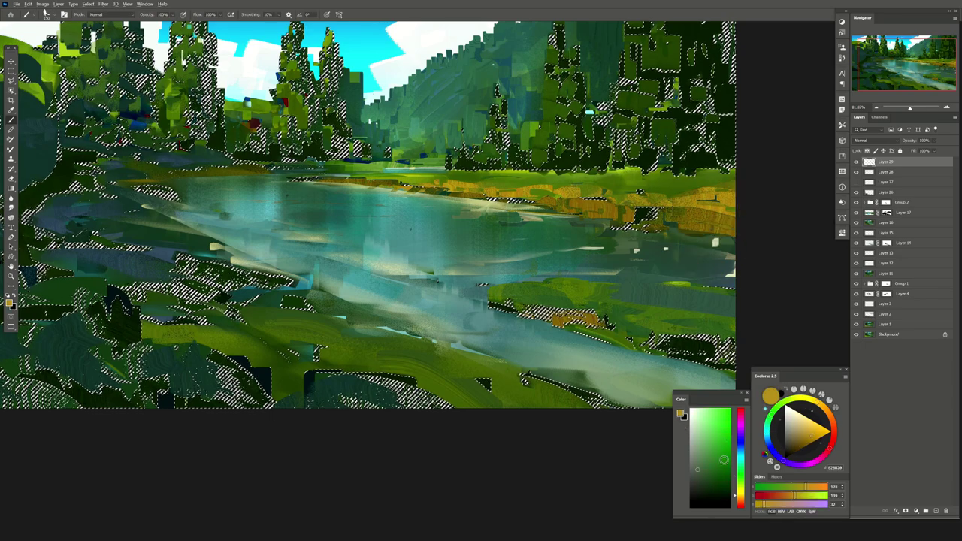
{"action": "left_click_drag", "start_coordinate": [488, 330], "coordinate": [545, 327]}
{"action": "left_click", "coordinate": [797, 433]}
{"action": "left_click_drag", "start_coordinate": [725, 353], "coordinate": [661, 351]}
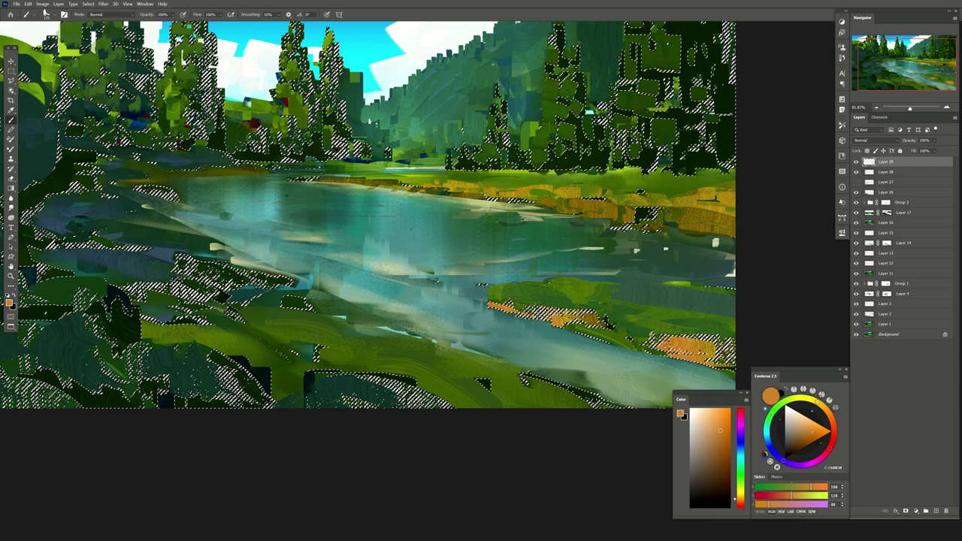
{"action": "key", "text": "ctrl+d"}
{"action": "key", "text": "e"}
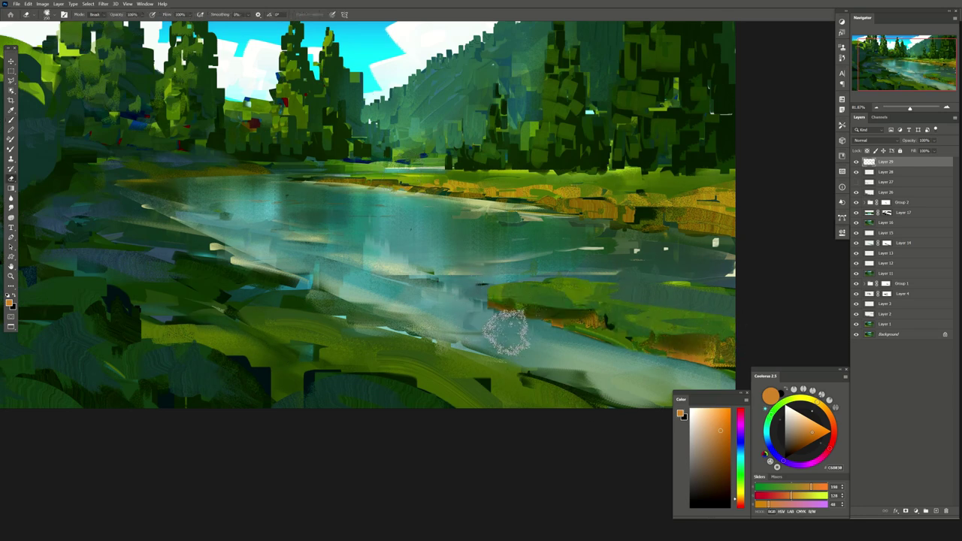
{"action": "mouse_move", "coordinate": [293, 221]}
{"action": "left_mouse_down"}
{"action": "mouse_move", "coordinate": [377, 239]}
{"action": "mouse_move", "coordinate": [460, 198]}
{"action": "left_mouse_up"}
Select the light water streaks with Color Range
{"action": "key", "text": "b"}
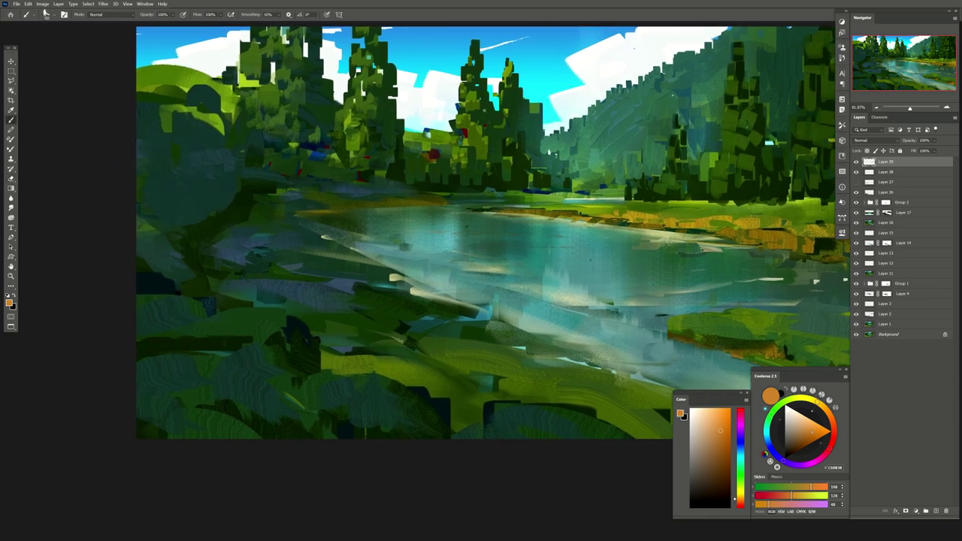
{"action": "left_click", "coordinate": [88, 4]}
{"action": "left_click", "coordinate": [118, 78]}
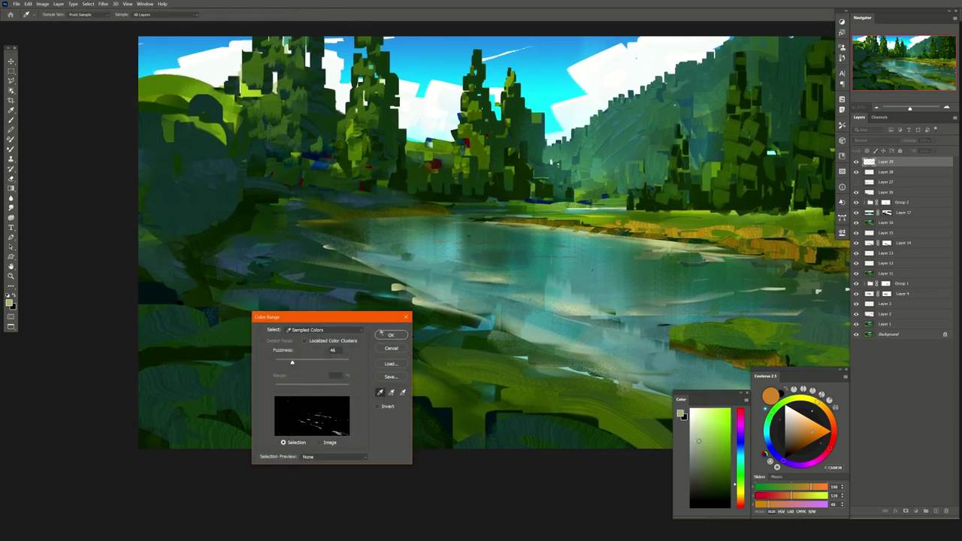
{"action": "key", "text": "Return"}
{"action": "left_click_drag", "start_coordinate": [139, 29], "coordinate": [45, 14]}
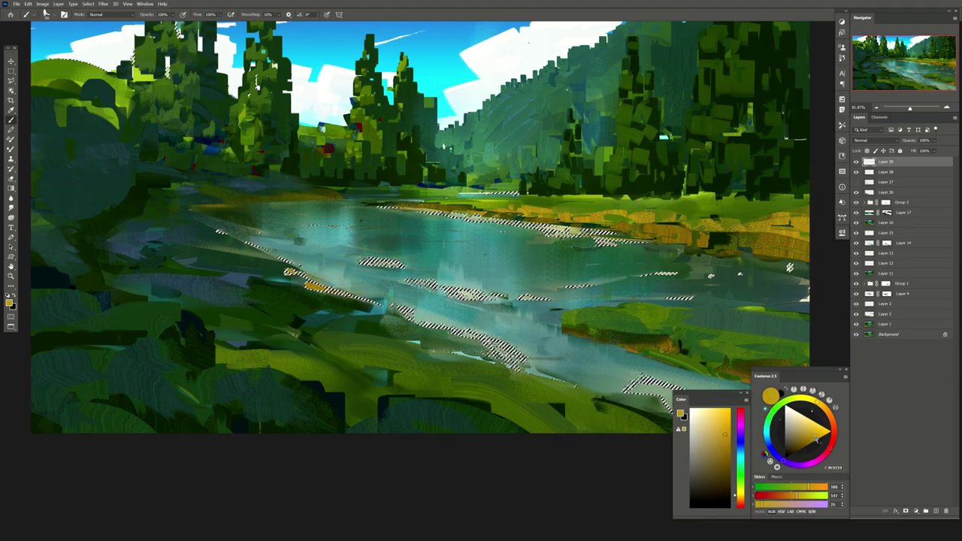
Pick a golden yellow, deselect, and paint golden-olive strokes on the left bank
{"action": "left_click", "coordinate": [282, 284], "text": "alt"}
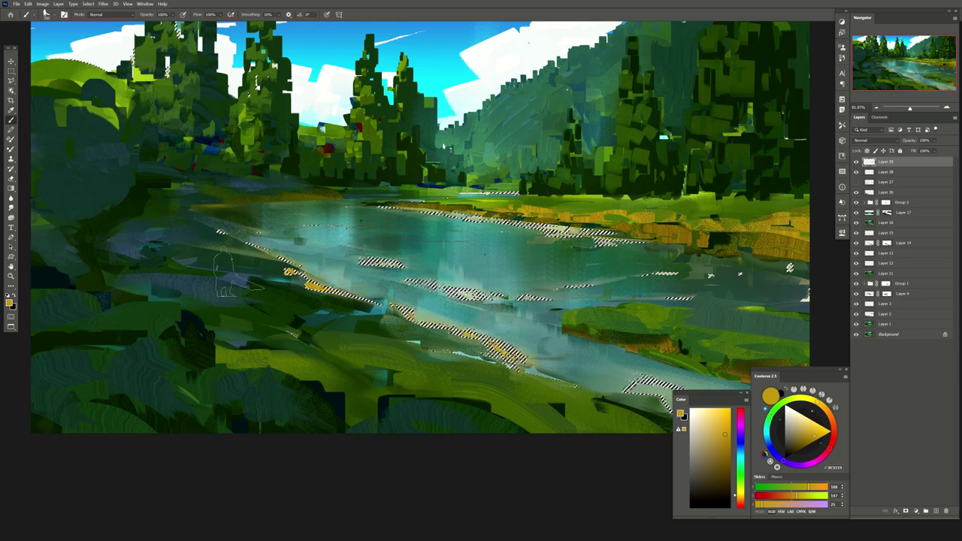
{"action": "key", "text": "ctrl+d"}
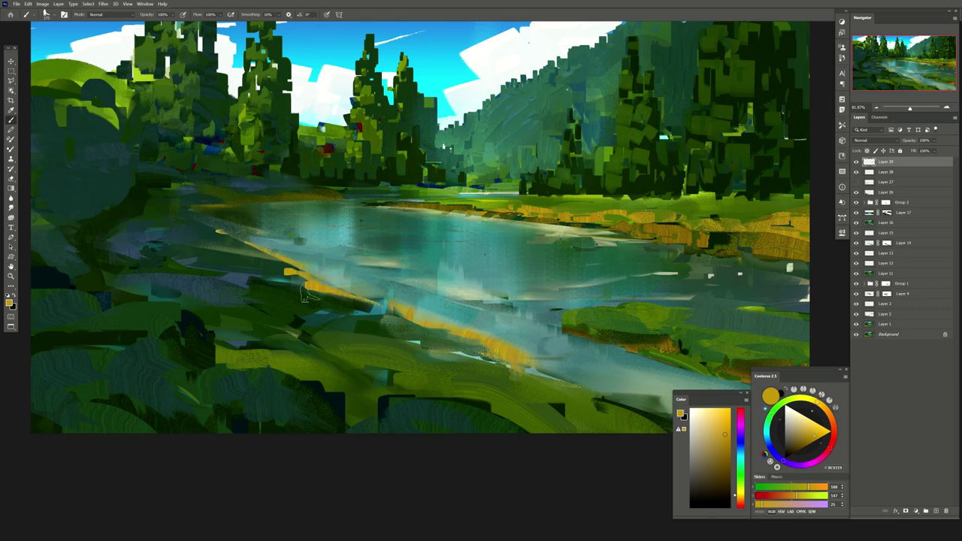
{"action": "left_click_drag", "start_coordinate": [308, 299], "coordinate": [423, 332]}
{"action": "mouse_move", "coordinate": [195, 256]}
{"action": "left_mouse_down"}
{"action": "mouse_move", "coordinate": [248, 222]}
{"action": "mouse_move", "coordinate": [241, 176]}
{"action": "mouse_move", "coordinate": [204, 316]}
{"action": "mouse_move", "coordinate": [299, 345]}
{"action": "left_mouse_up"}
Erase parts of the golden strokes on the left bank and sample a colour from the river
{"action": "key", "text": "e"}
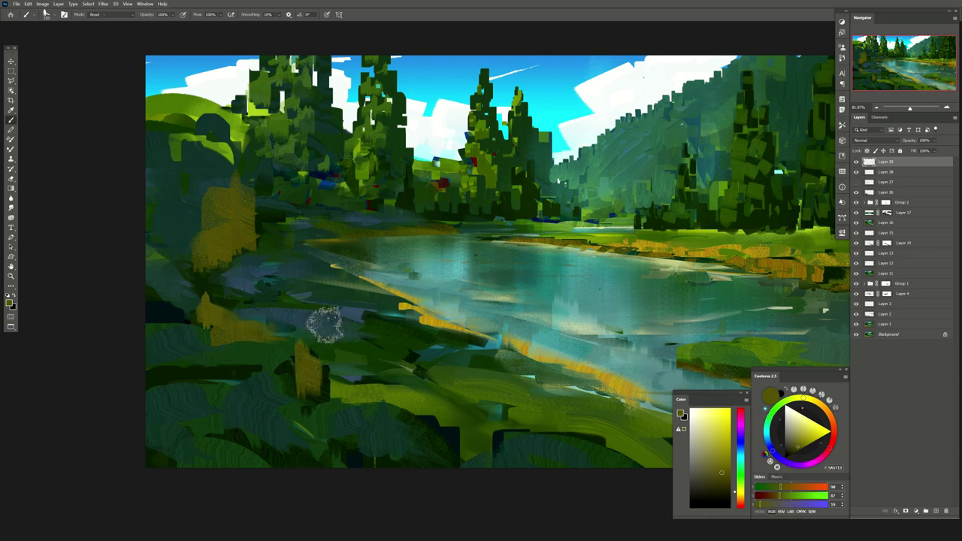
{"action": "mouse_move", "coordinate": [218, 158]}
{"action": "left_mouse_down"}
{"action": "mouse_move", "coordinate": [208, 339]}
{"action": "mouse_move", "coordinate": [282, 350]}
{"action": "mouse_move", "coordinate": [264, 208]}
{"action": "mouse_move", "coordinate": [226, 200]}
{"action": "mouse_move", "coordinate": [258, 287]}
{"action": "mouse_move", "coordinate": [256, 319]}
{"action": "left_mouse_up"}
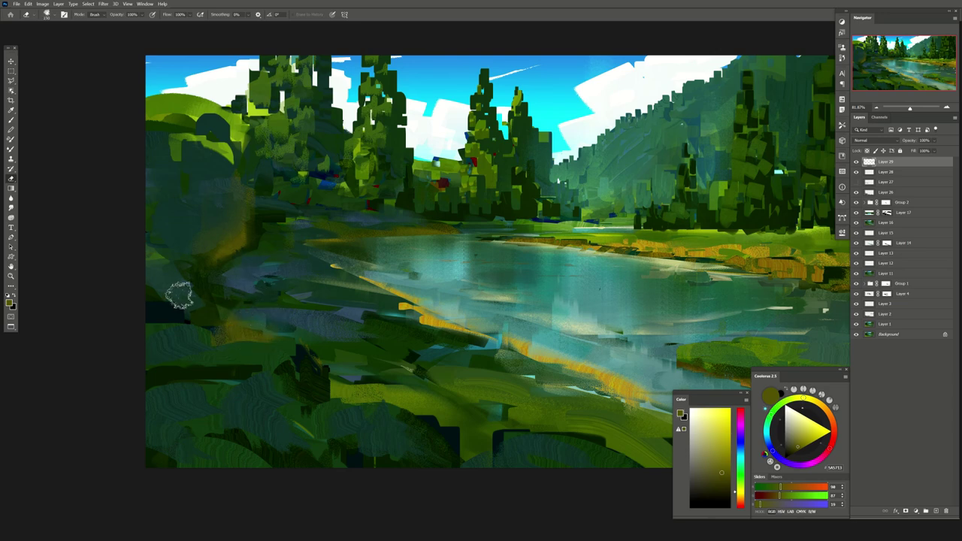
{"action": "key", "text": "b"}
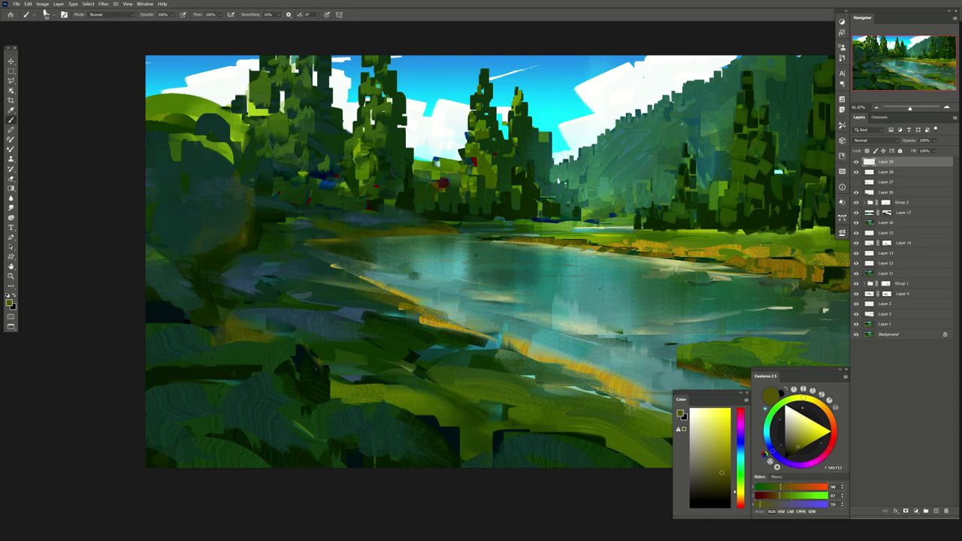
{"action": "left_click", "coordinate": [414, 243], "text": "alt"}
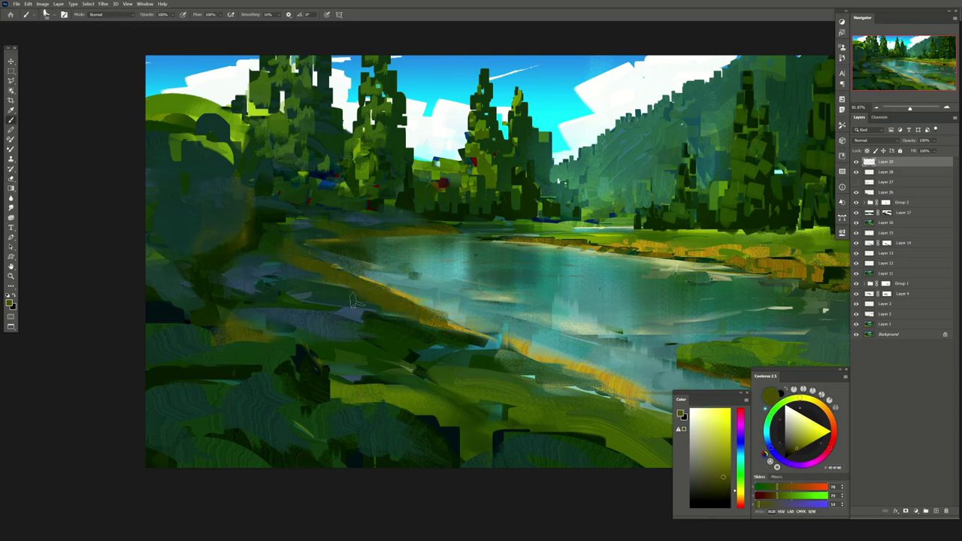
{"action": "left_click_drag", "start_coordinate": [354, 300], "coordinate": [280, 266]}
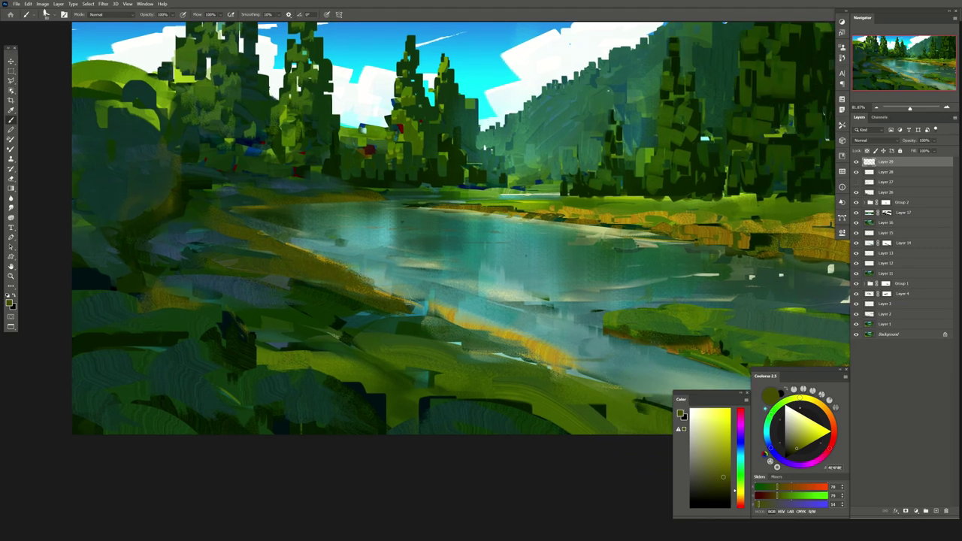
{"action": "left_click_drag", "start_coordinate": [526, 301], "coordinate": [398, 262]}
Paint an orange stroke near the lower bank and sample further yellows and oranges
{"action": "left_click", "coordinate": [414, 318], "text": "alt"}
{"action": "left_click_drag", "start_coordinate": [519, 365], "coordinate": [587, 391]}
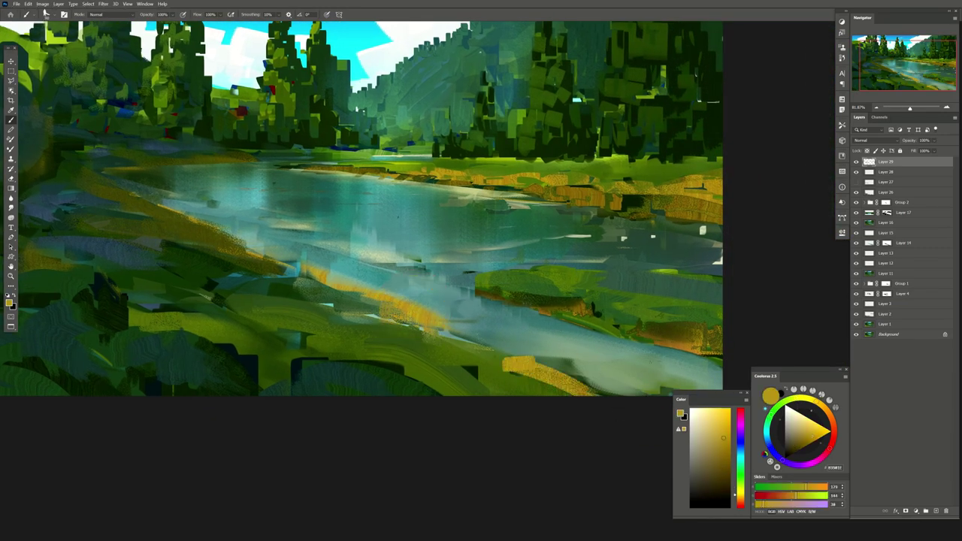
{"action": "left_click", "coordinate": [557, 379], "text": "alt"}
{"action": "left_click_drag", "start_coordinate": [365, 308], "coordinate": [431, 328]}
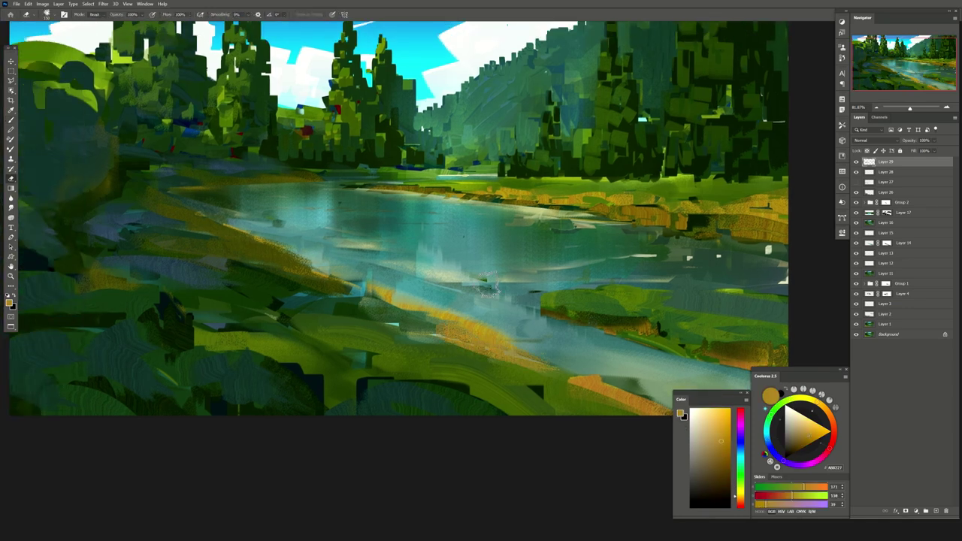
{"action": "left_click_drag", "start_coordinate": [490, 287], "coordinate": [520, 318]}
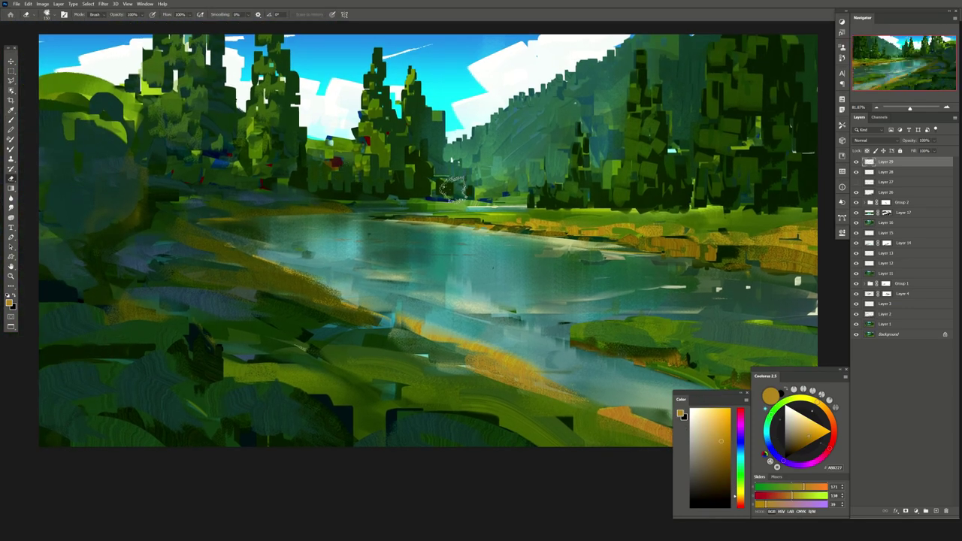
{"action": "key", "text": "h"}
{"action": "left_click", "coordinate": [373, 363], "text": "alt"}
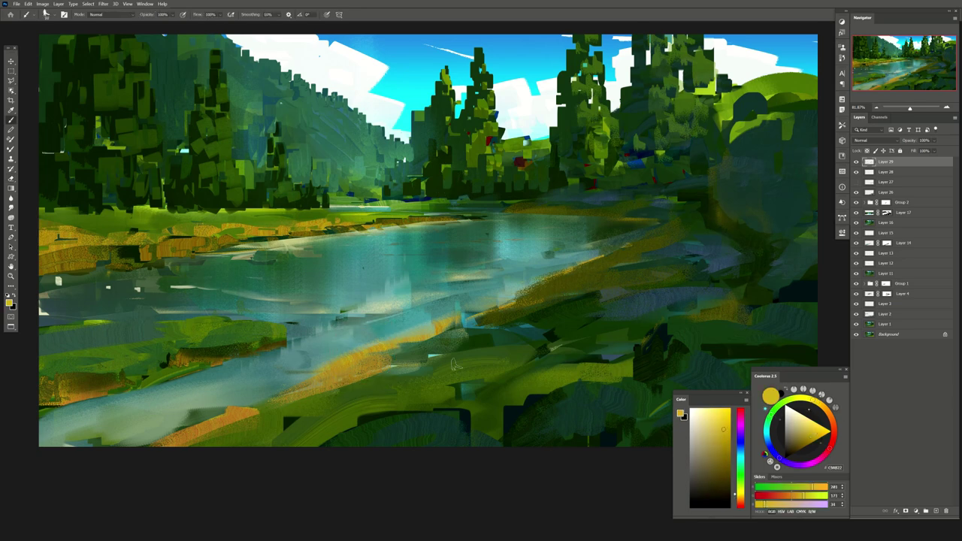
{"action": "left_click", "coordinate": [538, 215], "text": "alt"}
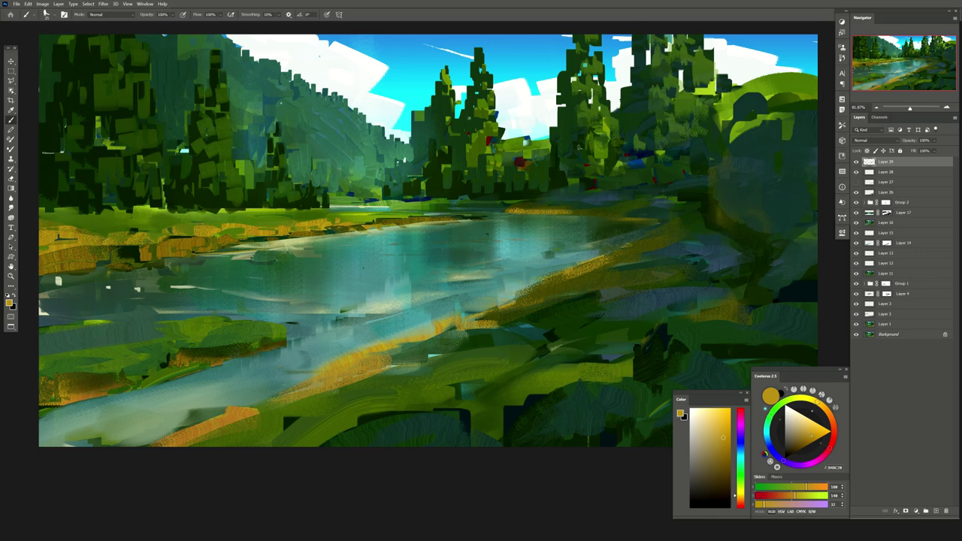
Sample a green and paint light-green highlights on the pine trees with the whole painting in view
{"action": "key", "text": "e"}
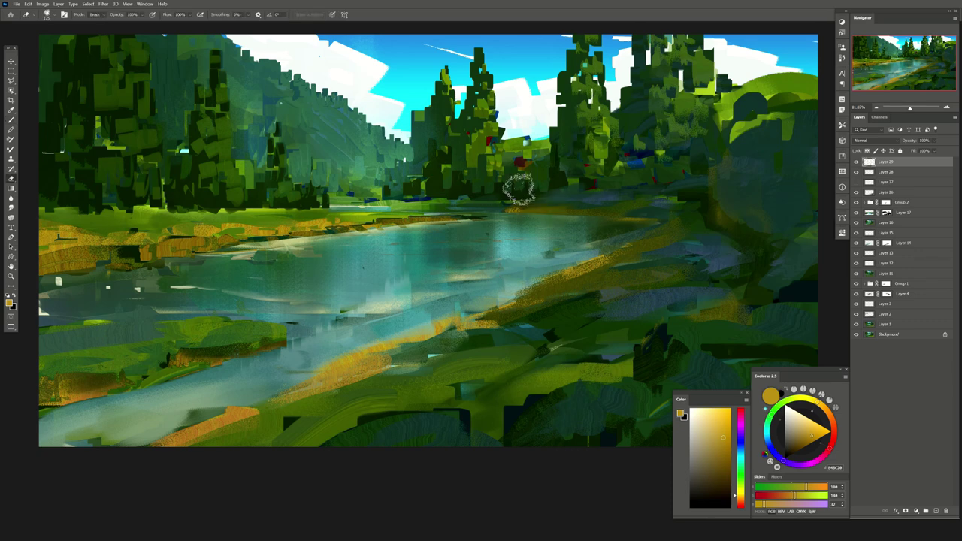
{"action": "key", "text": "b"}
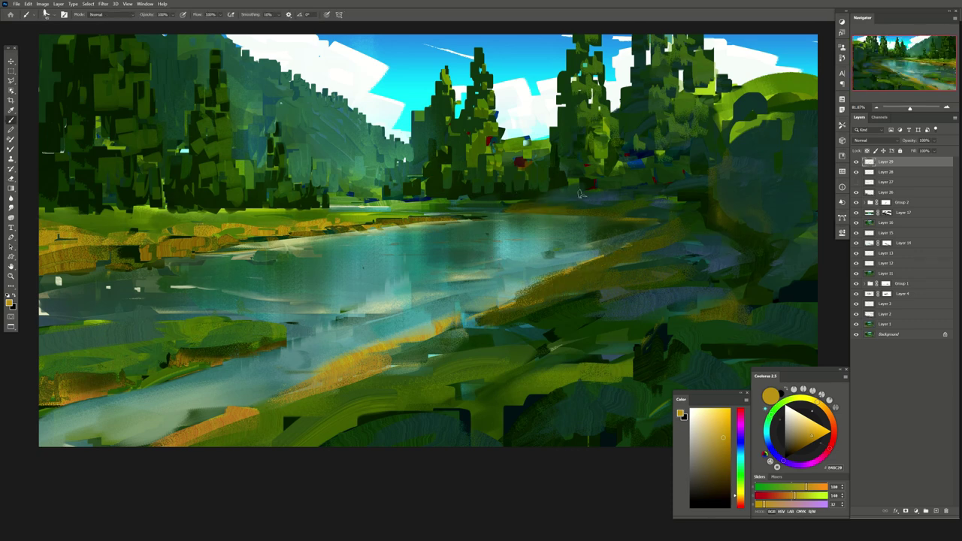
{"action": "key", "text": "h"}
{"action": "key", "text": "x"}
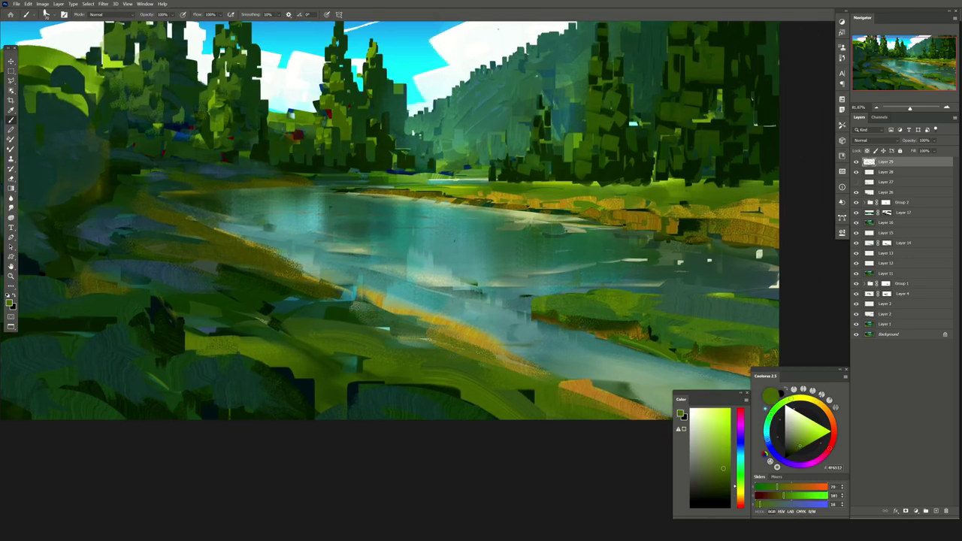
{"action": "left_click", "coordinate": [412, 351], "text": "alt"}
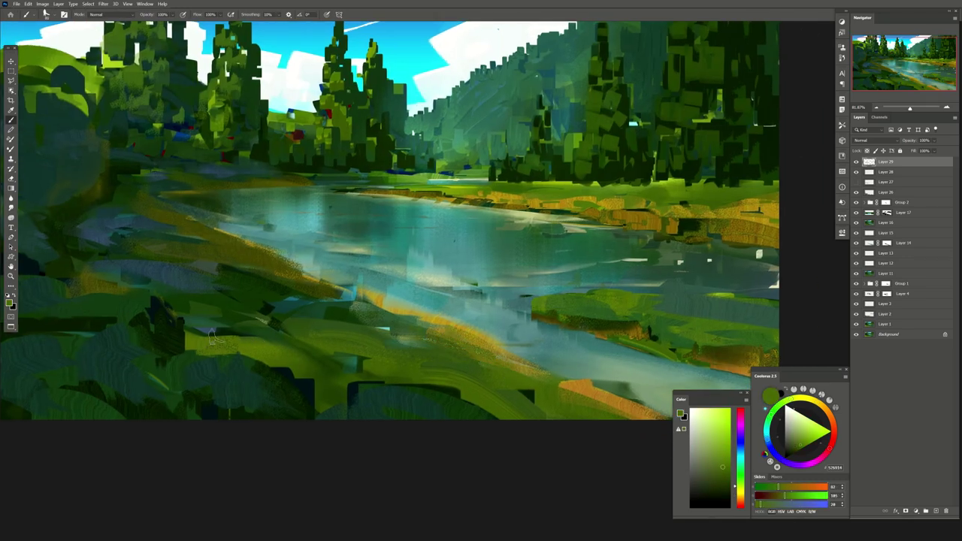
{"action": "key", "text": "ctrl+0"}
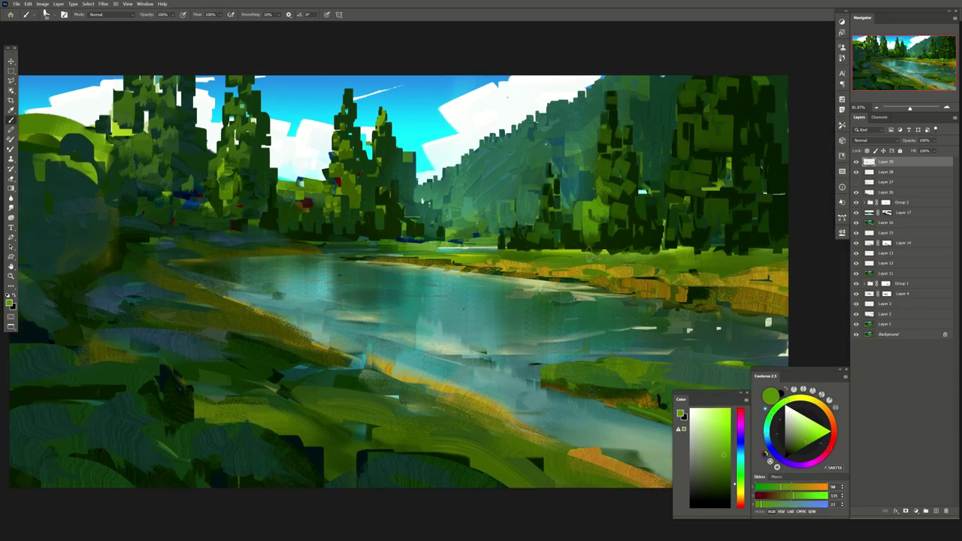
{"action": "left_click_drag", "start_coordinate": [680, 141], "coordinate": [719, 122]}
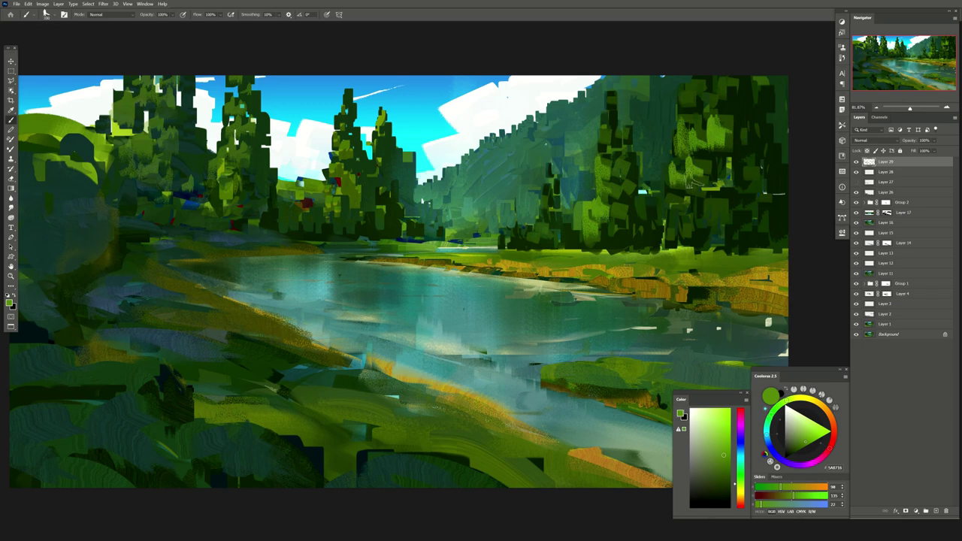
{"action": "key", "text": "e"}
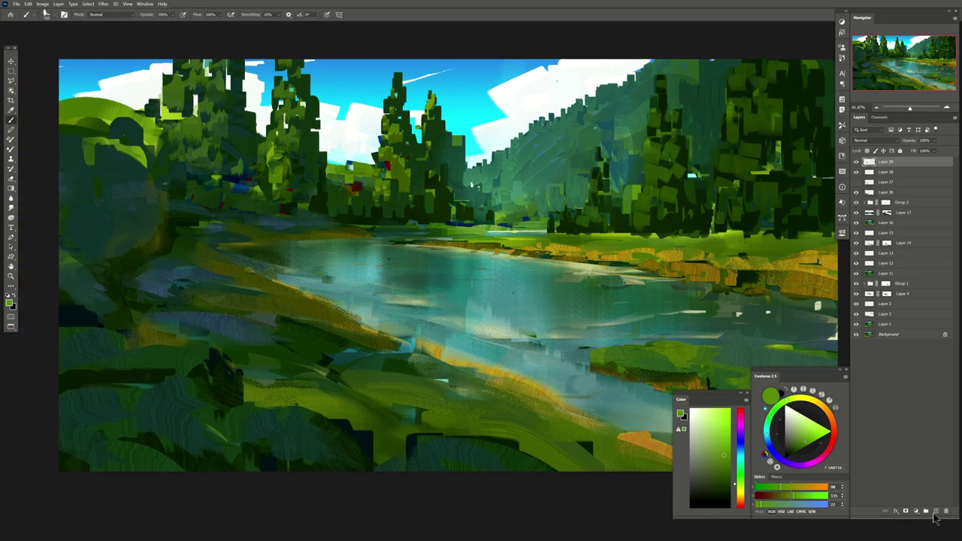
Sample ochre, teal and dark olive colours, and paint a dark olive stroke on the near bank
{"action": "left_click", "coordinate": [513, 379], "text": "alt"}
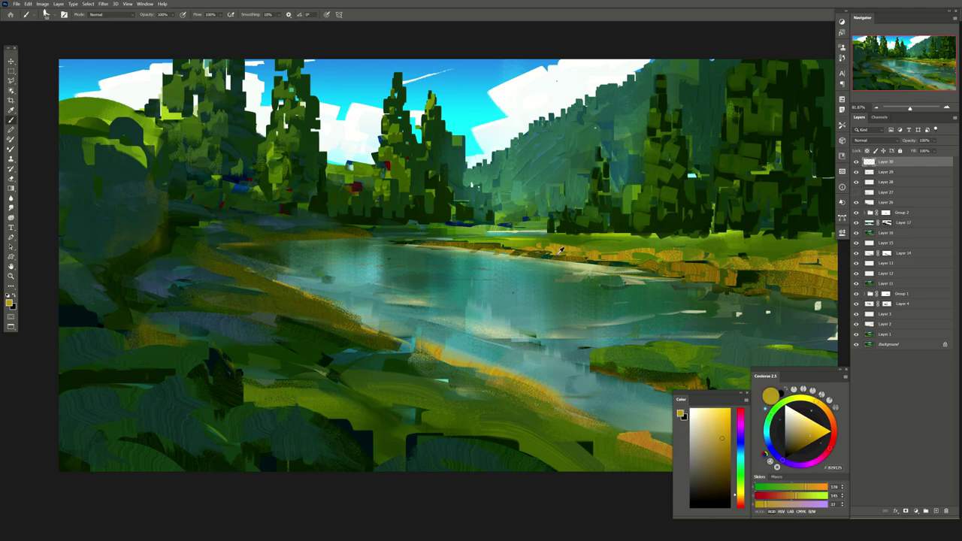
{"action": "left_click", "coordinate": [560, 251], "text": "alt"}
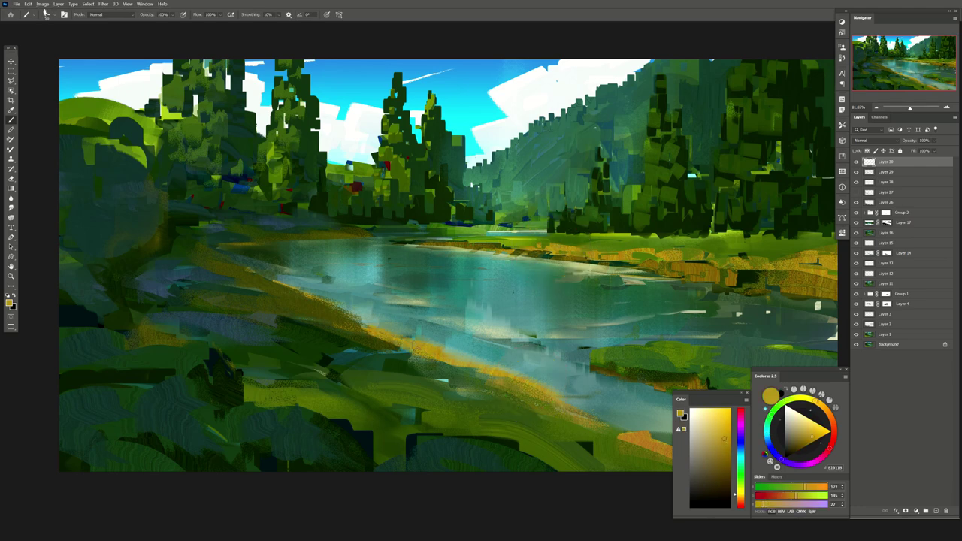
{"action": "left_click", "coordinate": [346, 332], "text": "alt"}
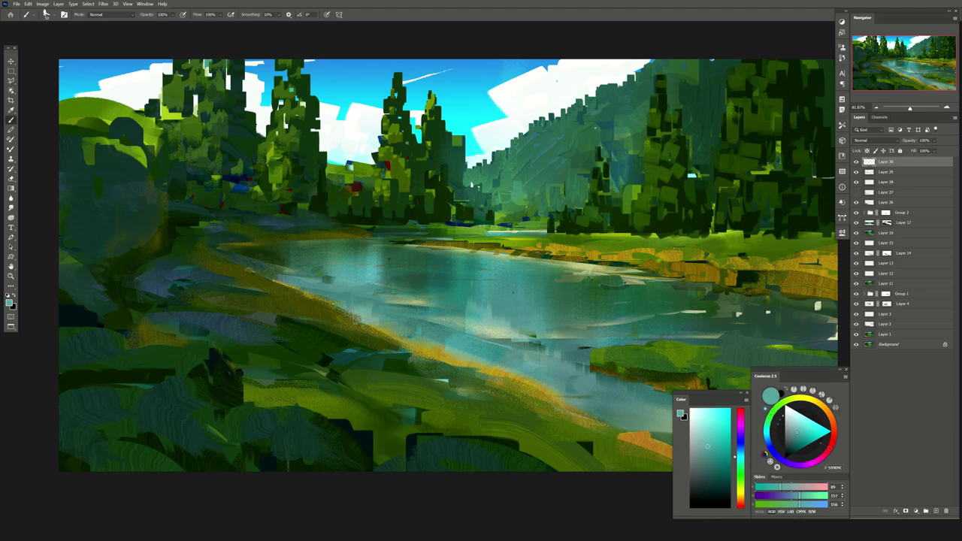
{"action": "left_click", "coordinate": [373, 326], "text": "alt"}
{"action": "left_click_drag", "start_coordinate": [414, 346], "coordinate": [500, 376]}
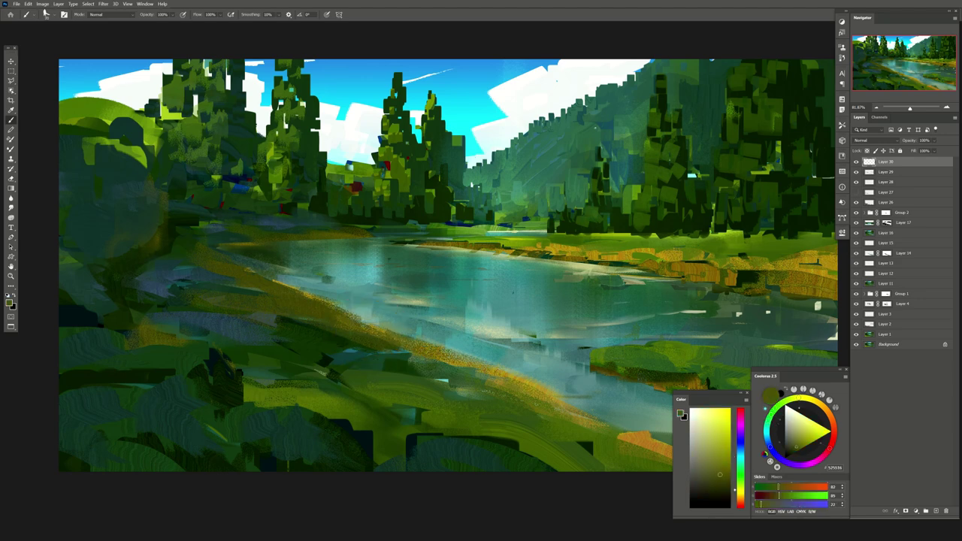
{"action": "left_click_drag", "start_coordinate": [200, 268], "coordinate": [239, 273]}
Paint grey-blue strokes across the left bank
{"action": "left_click", "coordinate": [305, 302], "text": "alt"}
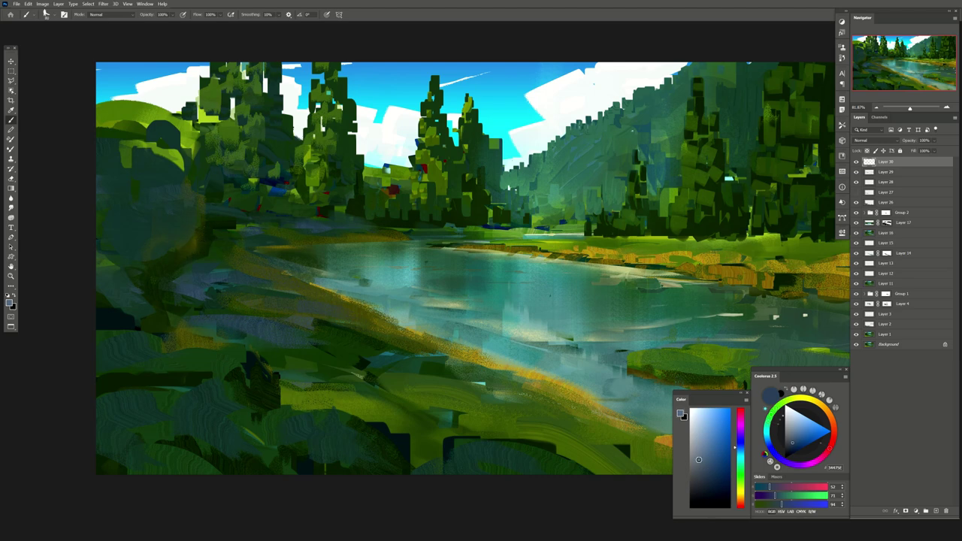
{"action": "left_click", "coordinate": [317, 312], "text": "alt"}
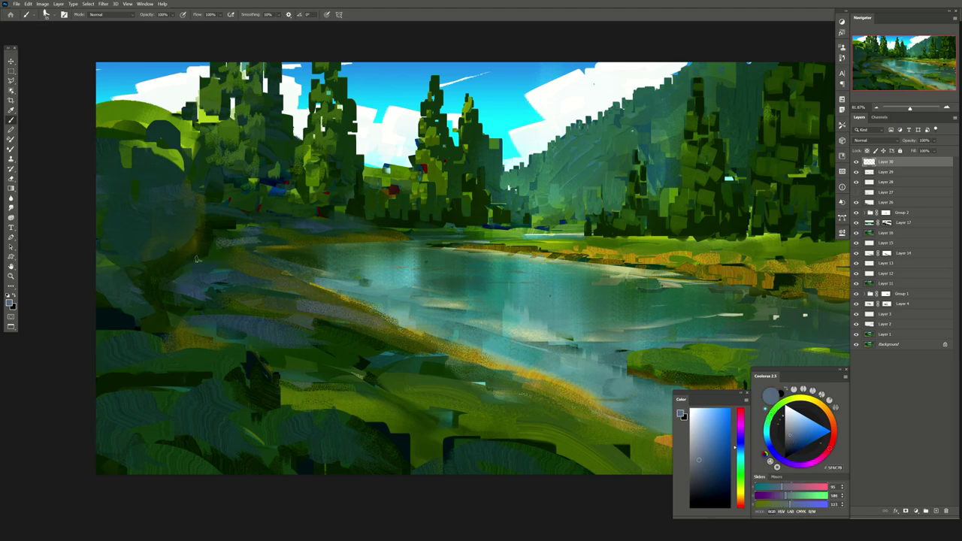
{"action": "left_click_drag", "start_coordinate": [173, 263], "coordinate": [256, 266]}
{"action": "mouse_move", "coordinate": [158, 285]}
{"action": "left_mouse_down"}
{"action": "mouse_move", "coordinate": [270, 282]}
{"action": "mouse_move", "coordinate": [346, 308]}
{"action": "left_mouse_up"}
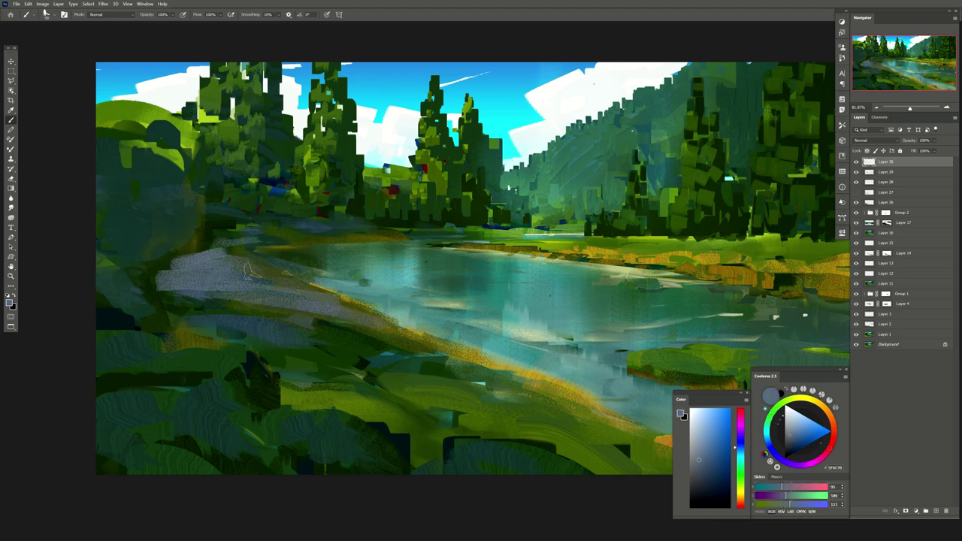
{"action": "left_click_drag", "start_coordinate": [248, 270], "coordinate": [372, 312]}
Erase most of the grey-blue strokes and lower that layer's opacity to fade them
{"action": "key", "text": "e"}
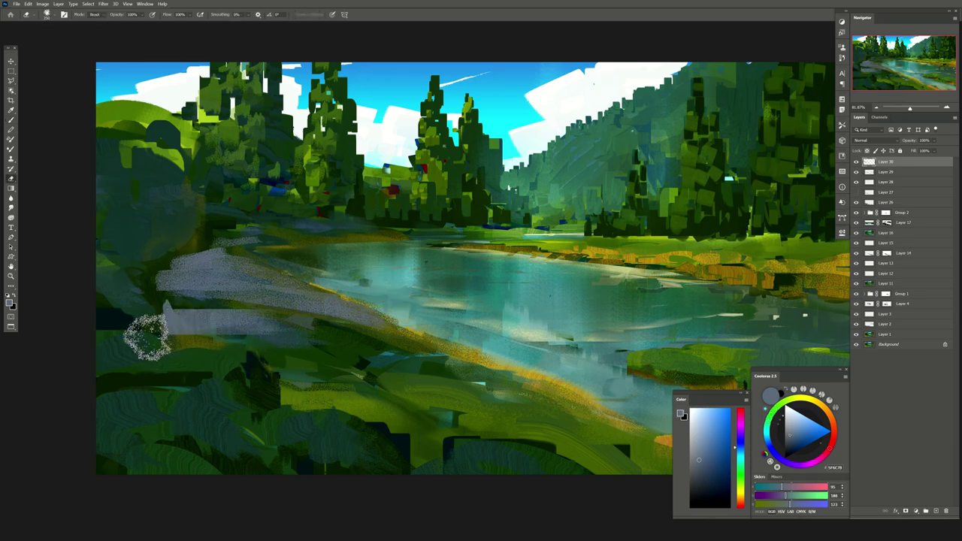
{"action": "mouse_move", "coordinate": [158, 279]}
{"action": "left_mouse_down"}
{"action": "mouse_move", "coordinate": [296, 262]}
{"action": "mouse_move", "coordinate": [369, 300]}
{"action": "left_mouse_up"}
{"action": "left_click_drag", "start_coordinate": [151, 321], "coordinate": [311, 311]}
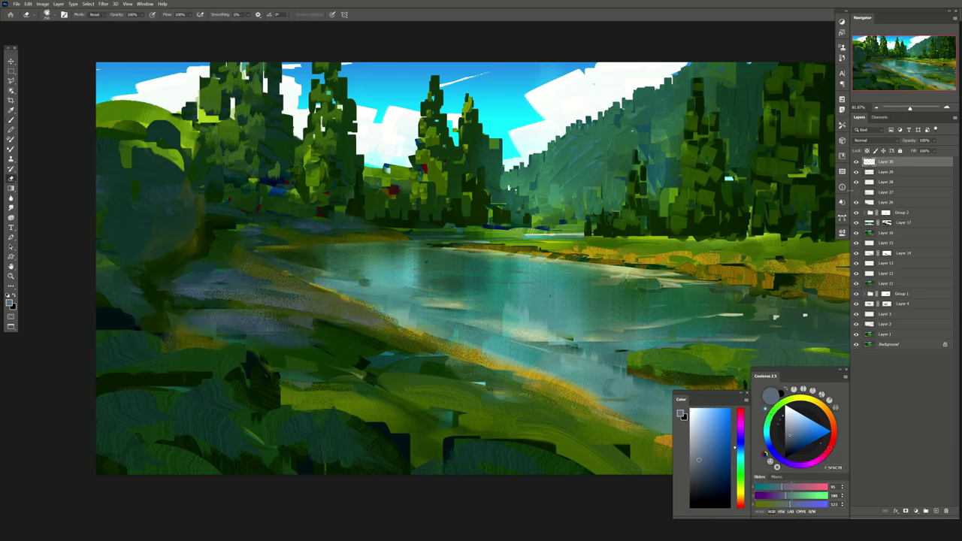
{"action": "left_click", "coordinate": [855, 161]}
{"action": "left_click", "coordinate": [855, 162]}
{"action": "left_click_drag", "start_coordinate": [932, 151], "coordinate": [924, 151]}
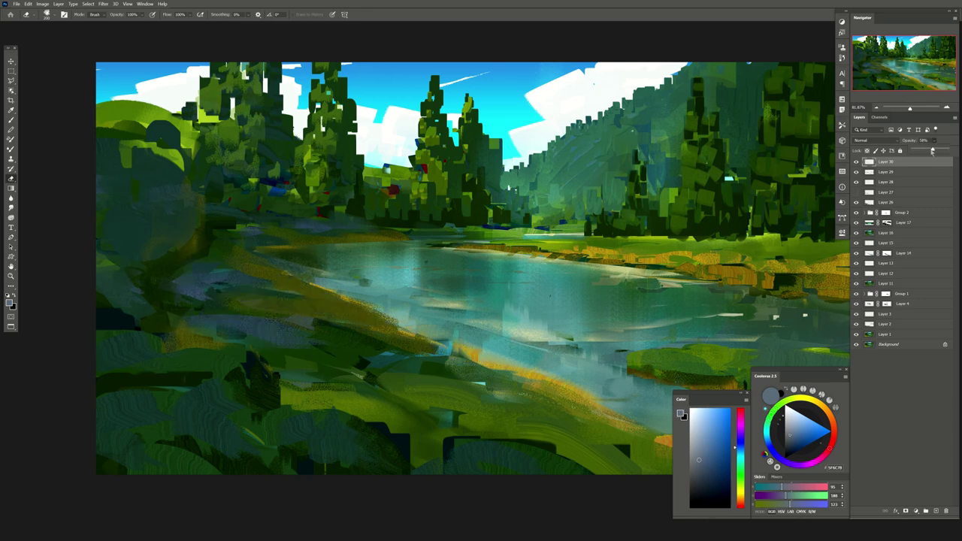
On a new layer, paint dark green and dark teal strokes on the far-left bank
{"action": "left_click", "coordinate": [935, 510]}
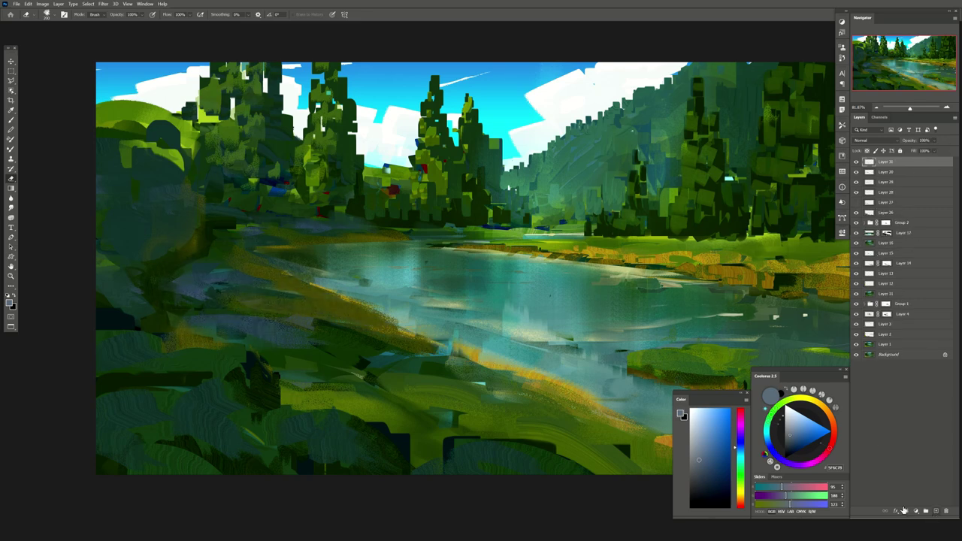
{"action": "key", "text": "b"}
{"action": "left_click", "coordinate": [194, 287], "text": "alt"}
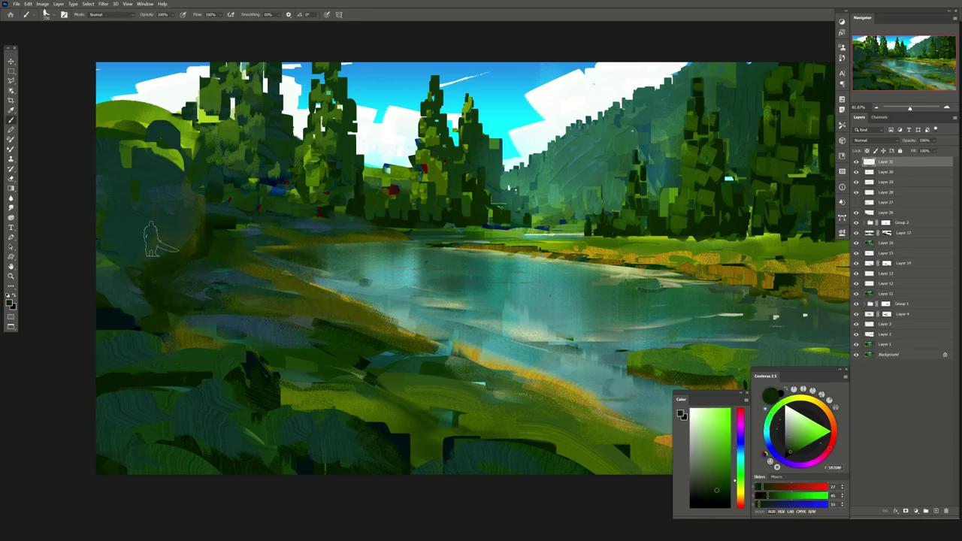
{"action": "mouse_move", "coordinate": [178, 169]}
{"action": "left_mouse_down"}
{"action": "mouse_move", "coordinate": [167, 239]}
{"action": "mouse_move", "coordinate": [184, 184]}
{"action": "mouse_move", "coordinate": [196, 250]}
{"action": "left_mouse_up"}
{"action": "left_click", "coordinate": [143, 259], "text": "alt"}
{"action": "left_click_drag", "start_coordinate": [126, 275], "coordinate": [115, 222]}
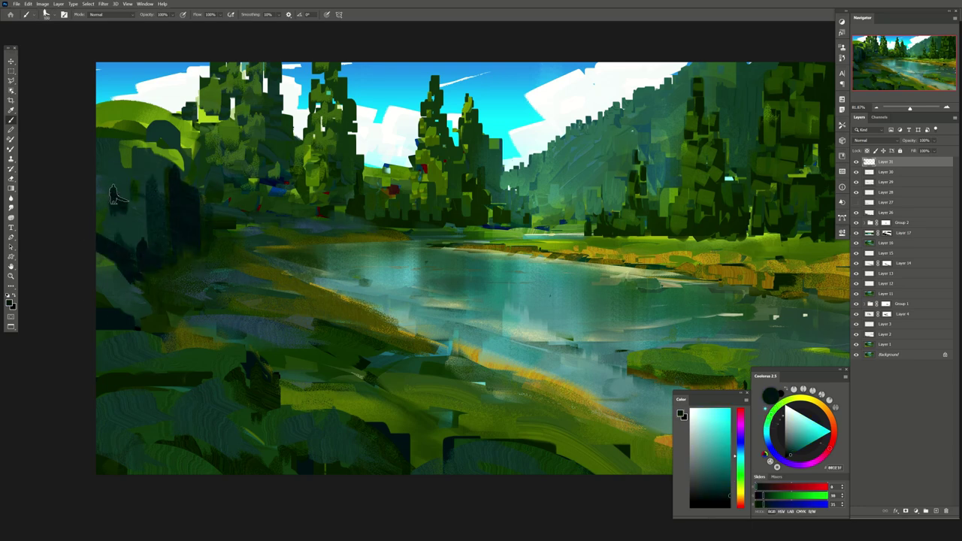
Add lighter teal strokes on the left bank and soften the dark strokes by erasing
{"action": "left_click", "coordinate": [113, 197], "text": "alt"}
{"action": "left_click_drag", "start_coordinate": [177, 171], "coordinate": [167, 242]}
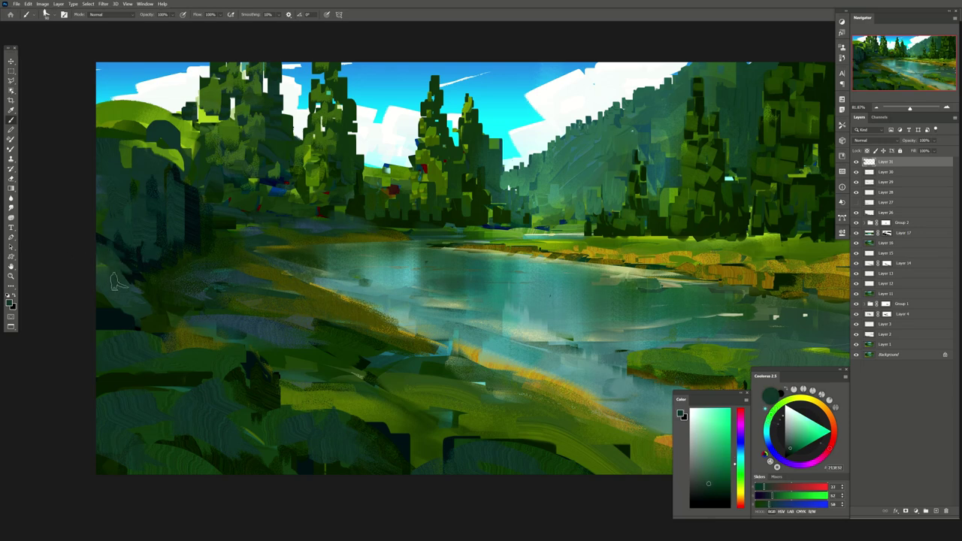
{"action": "left_click", "coordinate": [114, 281], "text": "alt"}
{"action": "key", "text": "e"}
{"action": "left_click_drag", "start_coordinate": [193, 210], "coordinate": [158, 266]}
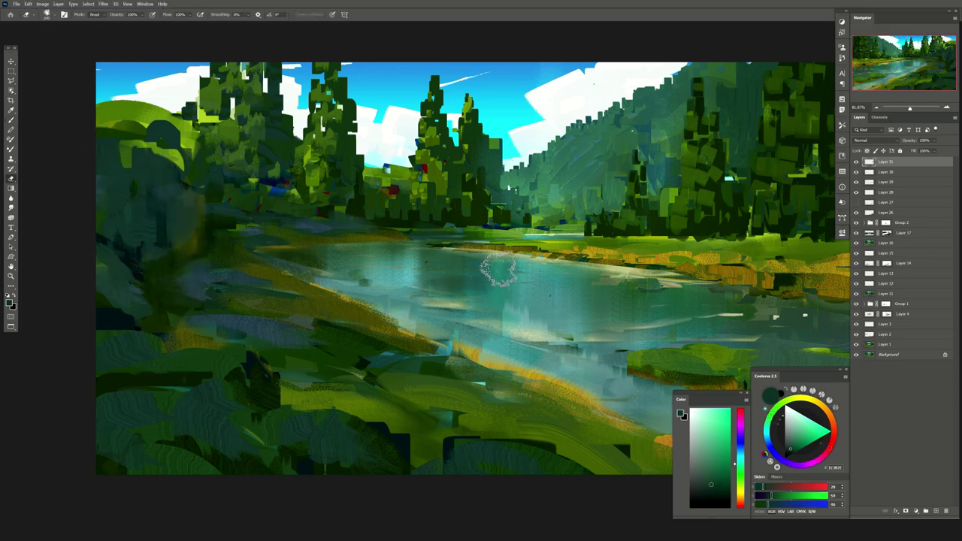
{"action": "key", "text": "h"}
{"action": "left_click", "coordinate": [936, 511]}
Sample grey-teal, dark teal and dark green colours from the painting
{"action": "key", "text": "b"}
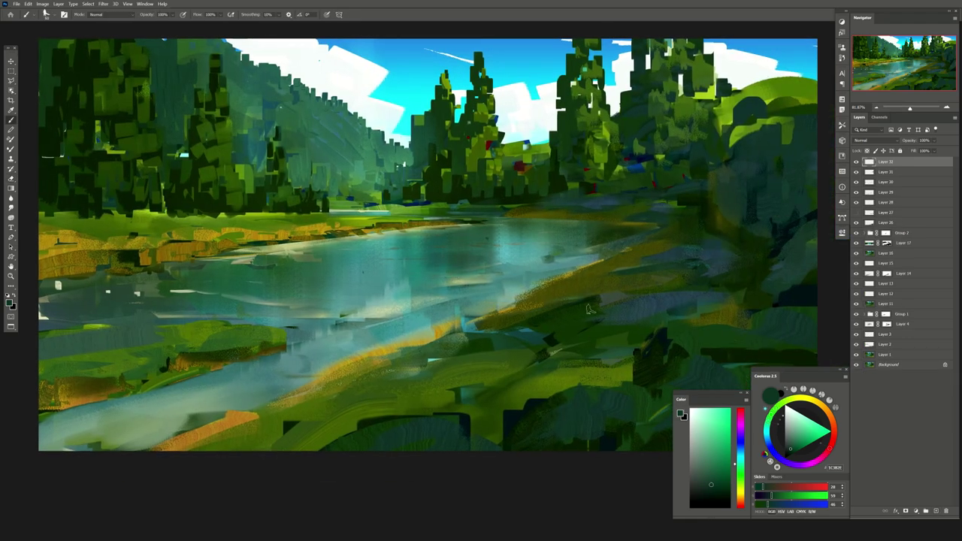
{"action": "left_click", "coordinate": [526, 323], "text": "alt"}
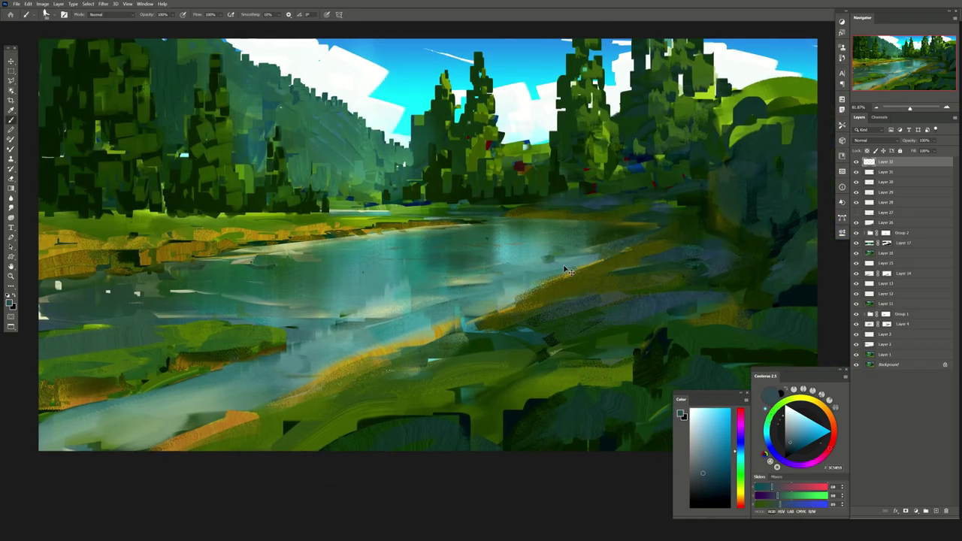
{"action": "left_click", "coordinate": [686, 316], "text": "alt"}
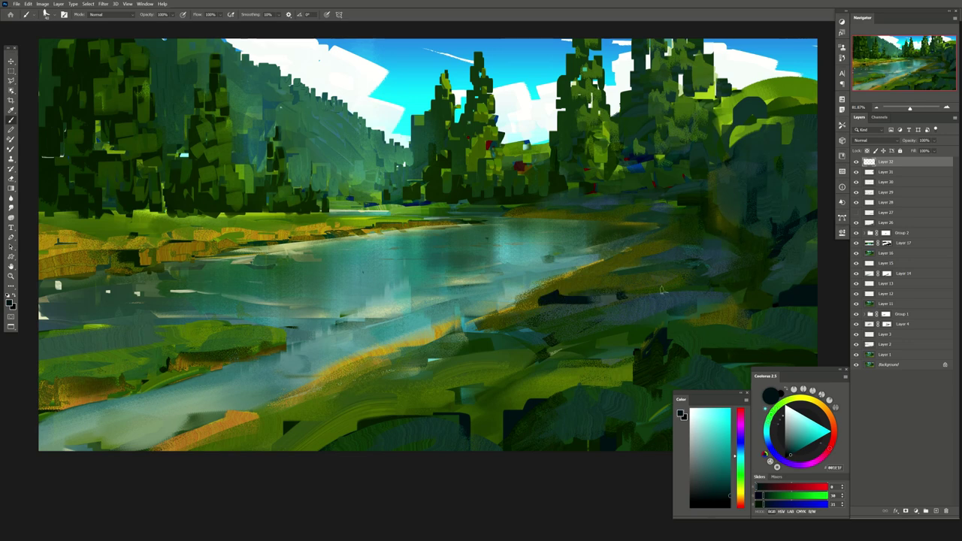
{"action": "left_click", "coordinate": [535, 335], "text": "alt"}
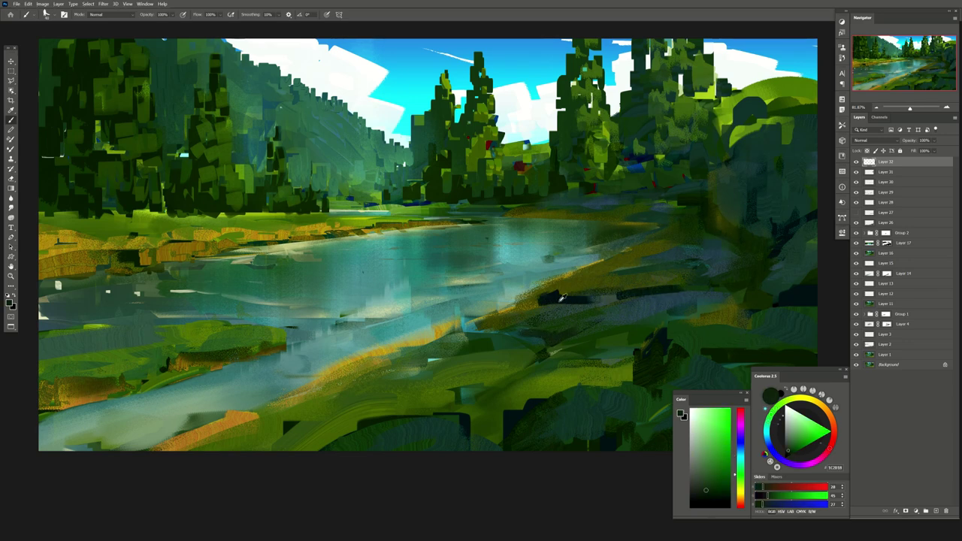
{"action": "left_click", "coordinate": [508, 331], "text": "alt"}
{"action": "key", "text": "e"}
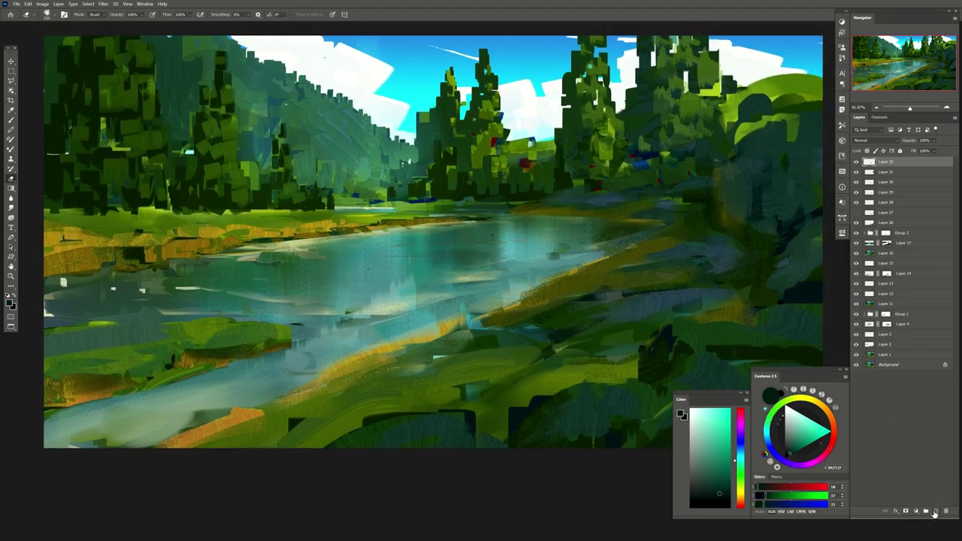
On a new layer, make a Color Range selection, pick a brighter yellow-green, and compare Layer 34 on and off
{"action": "left_click", "coordinate": [935, 513]}
{"action": "left_click", "coordinate": [88, 4]}
{"action": "left_click", "coordinate": [105, 60]}
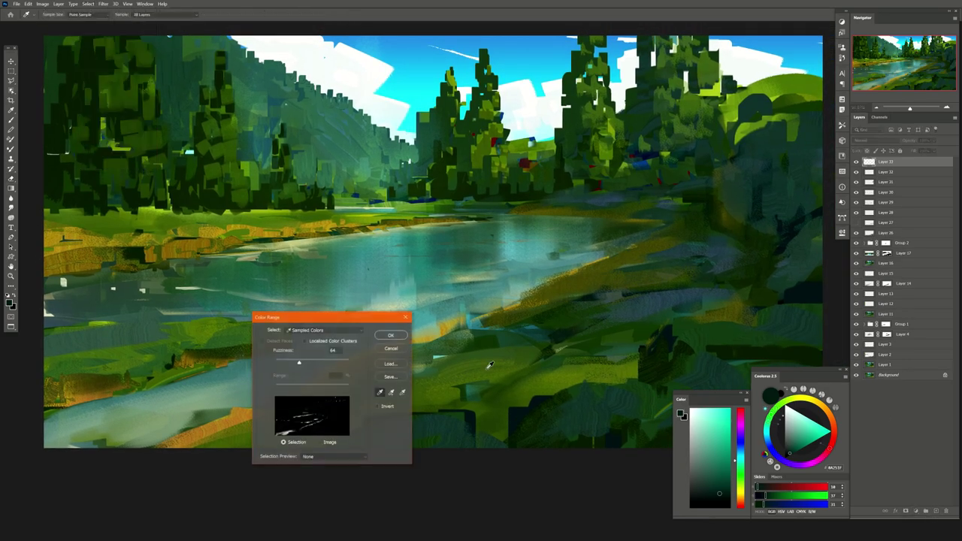
{"action": "key", "text": "Return"}
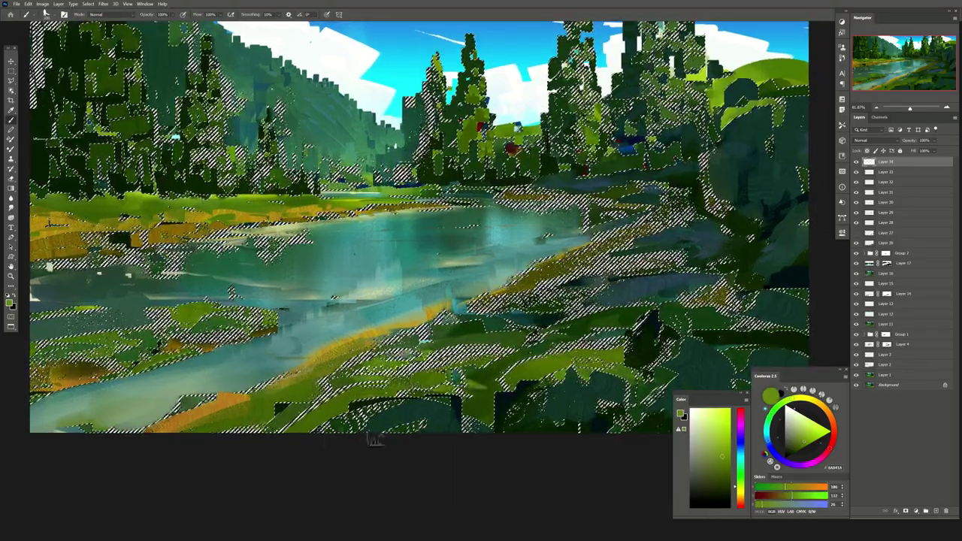
{"action": "left_click", "coordinate": [436, 417], "text": "alt"}
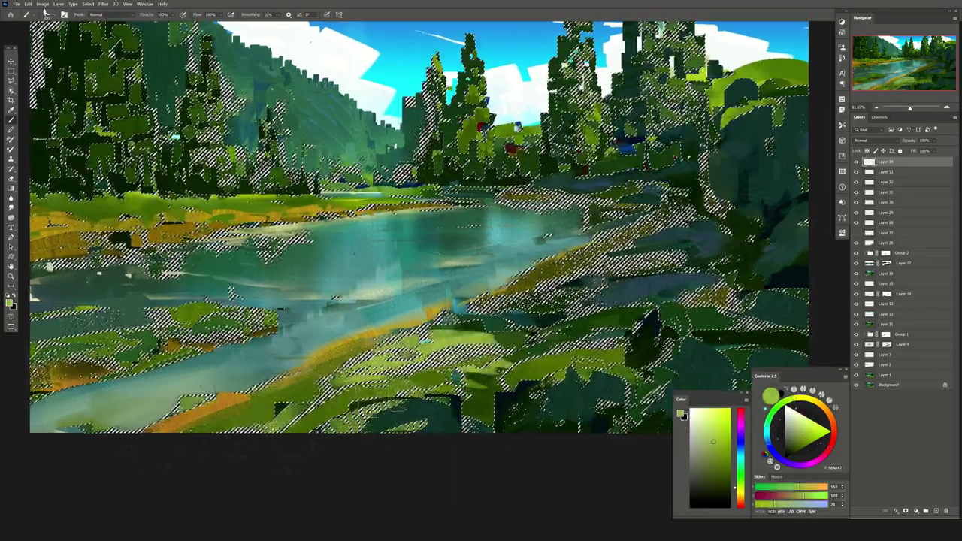
{"action": "key", "text": "ctrl+d"}
{"action": "key", "text": "e"}
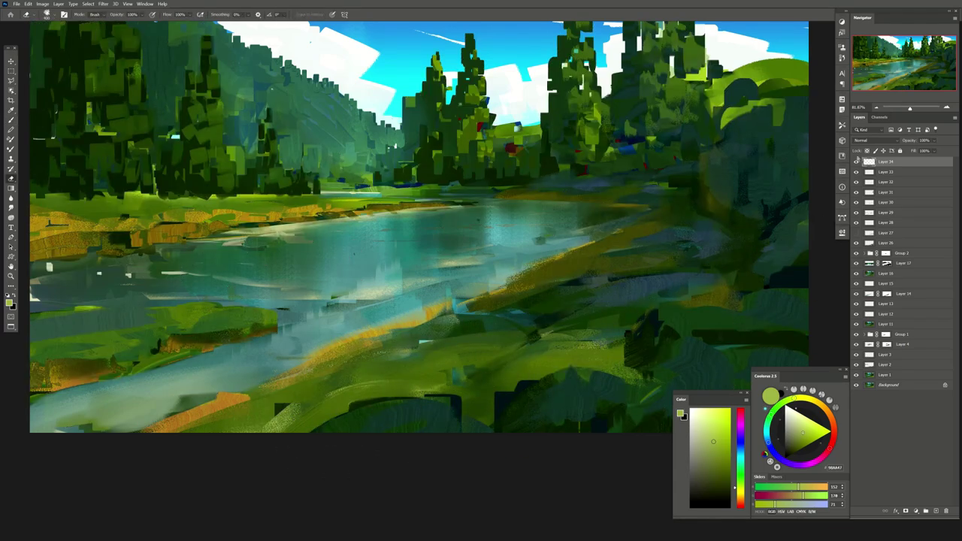
{"action": "left_click", "coordinate": [856, 163]}
{"action": "left_click", "coordinate": [855, 162]}
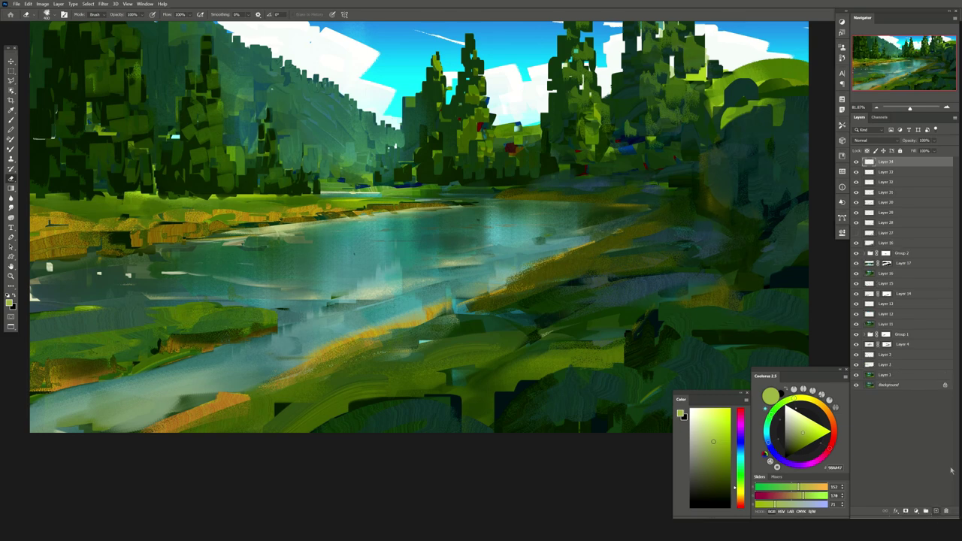
Paint orange-tan stipple across the lower riverbank
{"action": "key", "text": "b"}
{"action": "left_click", "coordinate": [322, 354], "text": "alt"}
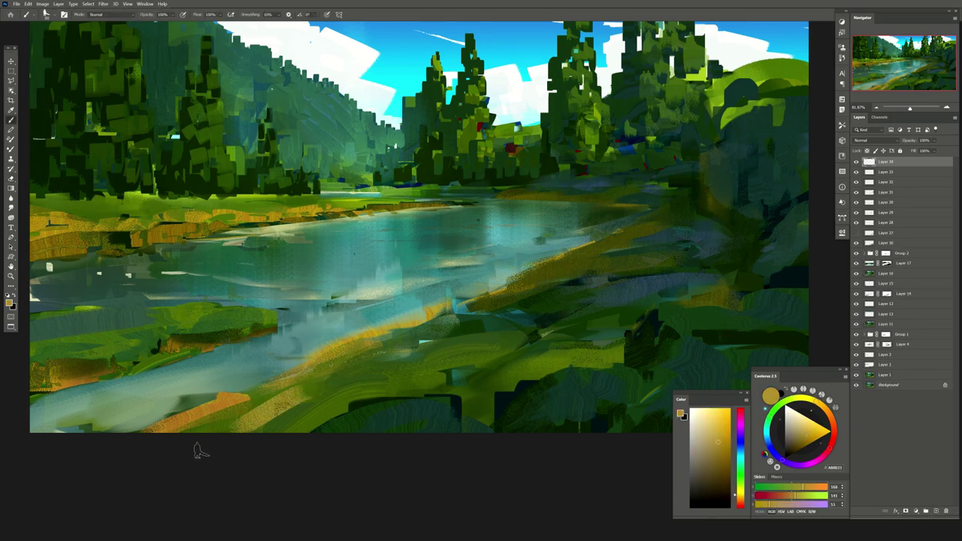
{"action": "left_click_drag", "start_coordinate": [300, 387], "coordinate": [426, 329]}
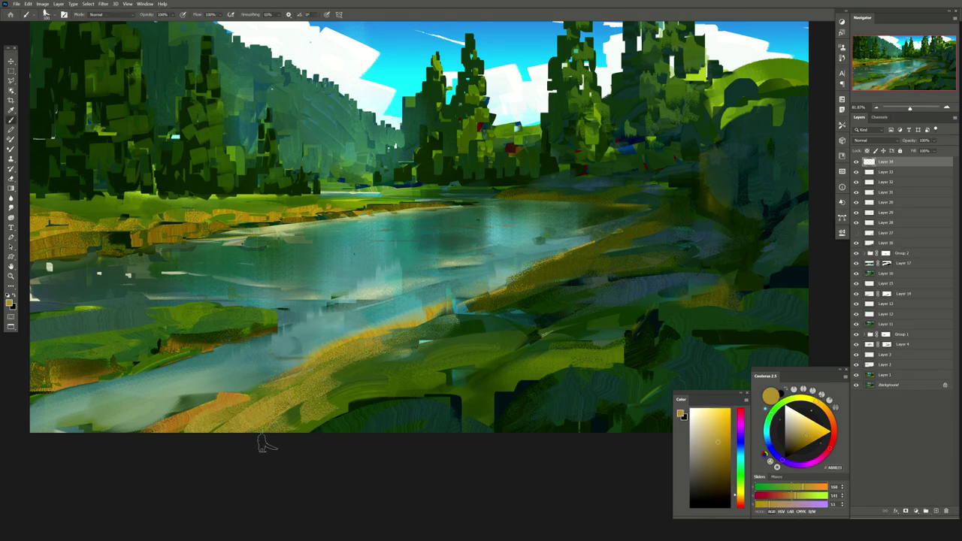
{"action": "left_click_drag", "start_coordinate": [270, 429], "coordinate": [398, 350]}
Paint dark green and dark olive strokes over the lower-left riverbank, undoing a stray river patch
{"action": "left_click", "coordinate": [203, 382], "text": "alt"}
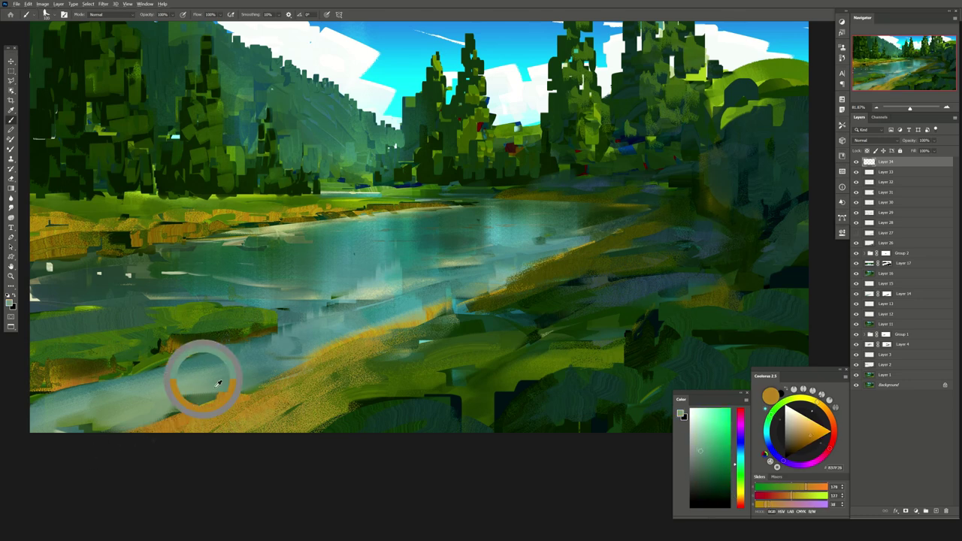
{"action": "left_click_drag", "start_coordinate": [161, 314], "coordinate": [312, 255]}
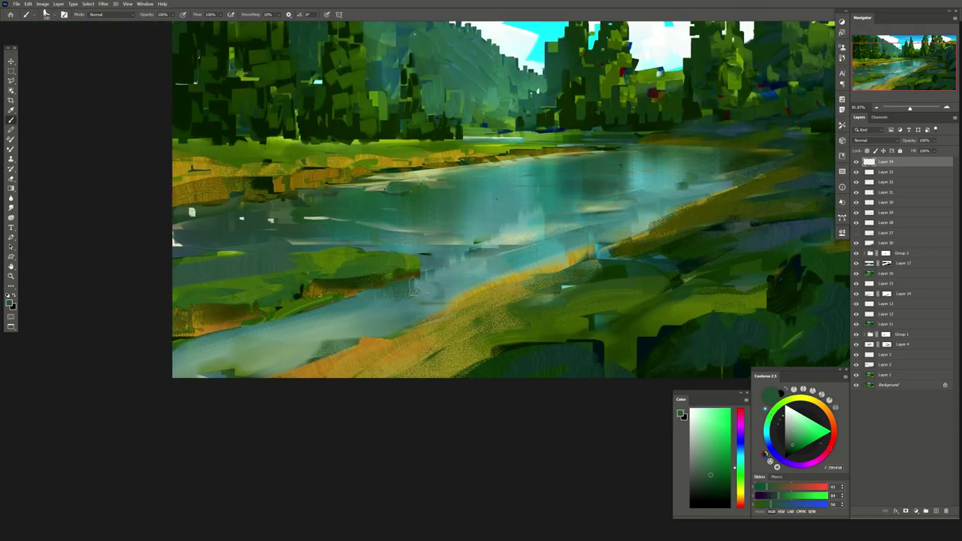
{"action": "mouse_move", "coordinate": [188, 354]}
{"action": "left_mouse_down"}
{"action": "mouse_move", "coordinate": [345, 308]}
{"action": "mouse_move", "coordinate": [260, 342]}
{"action": "left_mouse_up"}
{"action": "left_click_drag", "start_coordinate": [383, 282], "coordinate": [297, 330]}
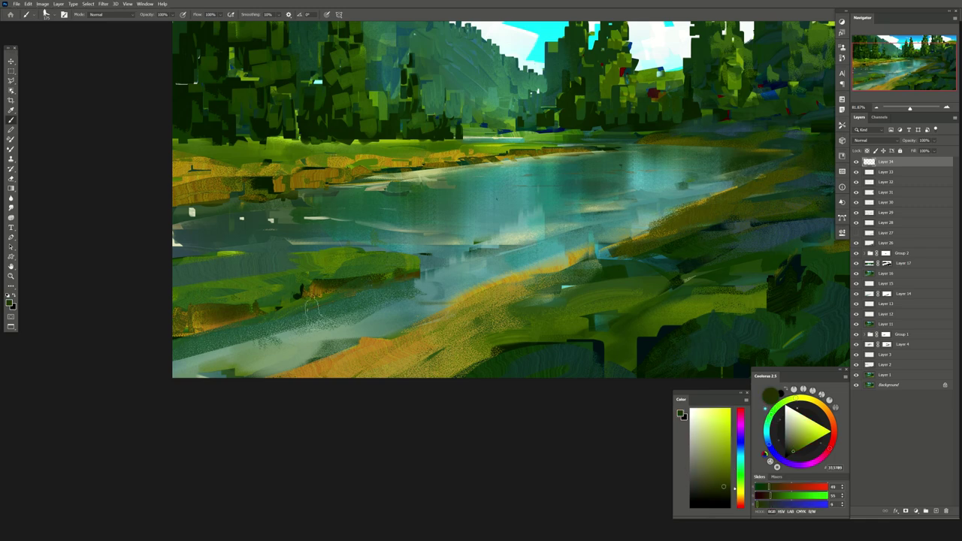
{"action": "left_click", "coordinate": [324, 300], "text": "alt"}
{"action": "left_click_drag", "start_coordinate": [248, 354], "coordinate": [323, 293]}
{"action": "key", "text": "ctrl+z"}
Erase dark strokes in the river to lighten the water
{"action": "key", "text": "e"}
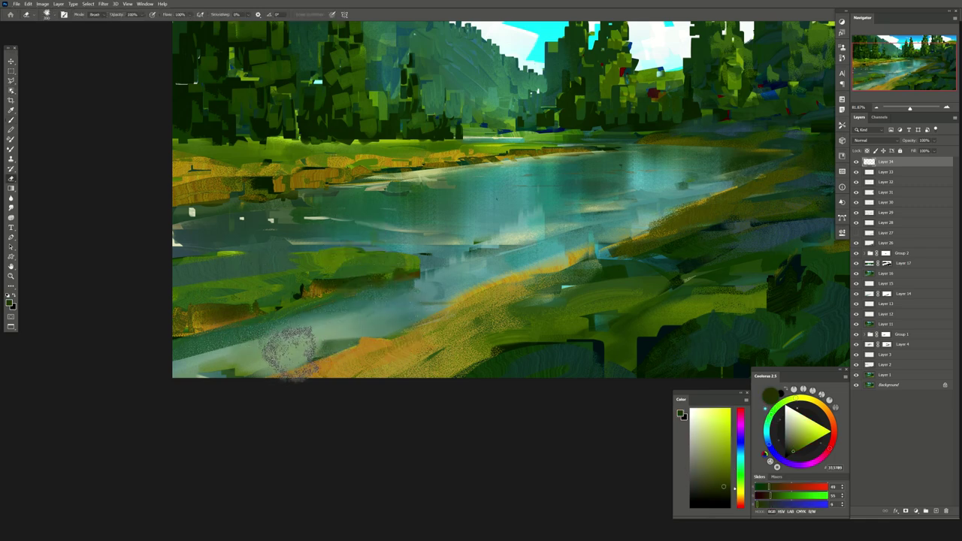
{"action": "left_click_drag", "start_coordinate": [569, 300], "coordinate": [576, 268]}
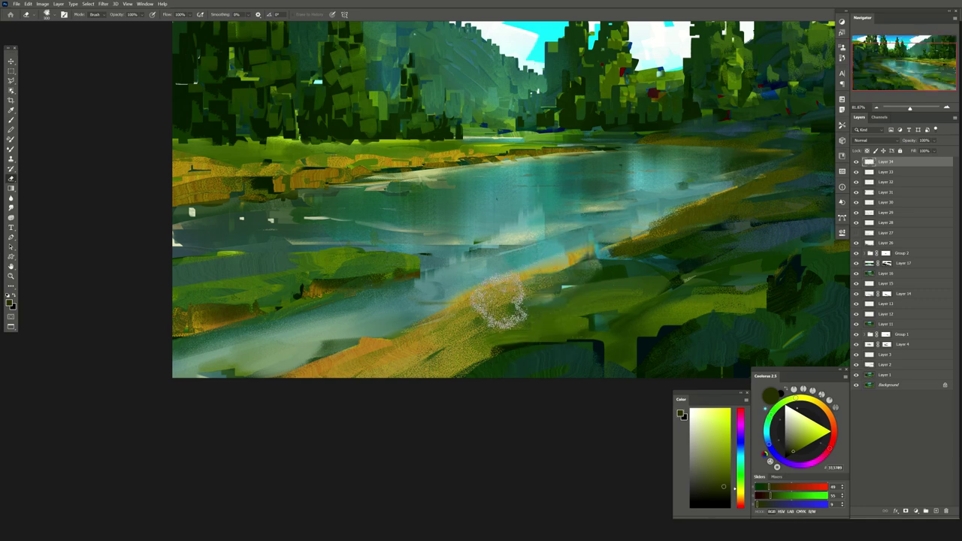
{"action": "key", "text": "h"}
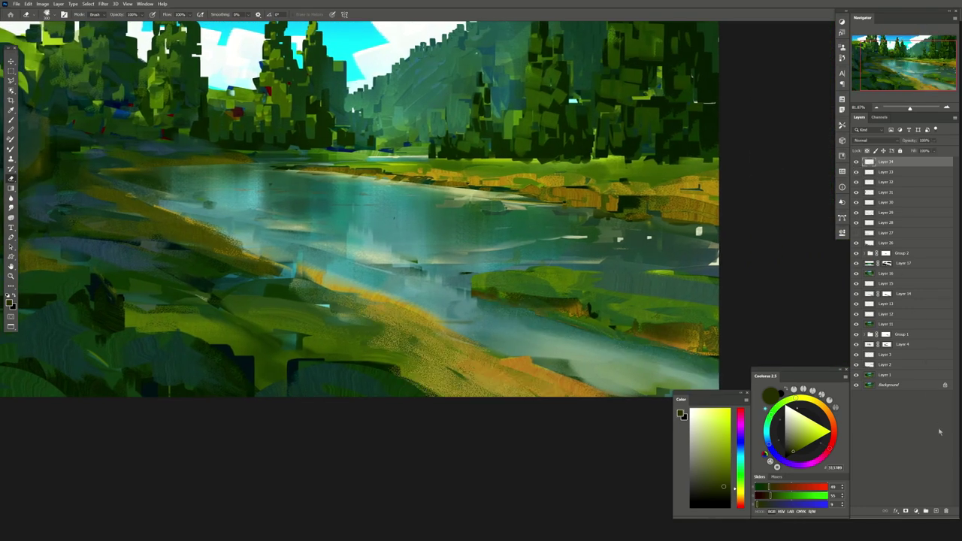
{"action": "left_click", "coordinate": [934, 511]}
Make a Color Range selection and switch to the Brush
{"action": "left_click", "coordinate": [88, 4]}
{"action": "left_click", "coordinate": [102, 73]}
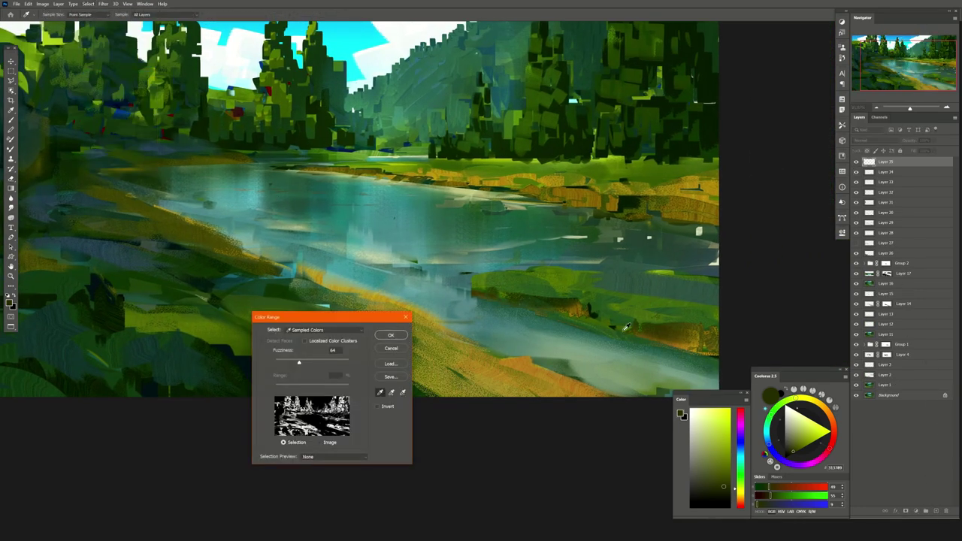
{"action": "left_click", "coordinate": [599, 368]}
{"action": "key", "text": "Return"}
{"action": "key", "text": "b"}
{"action": "key", "text": "F5"}
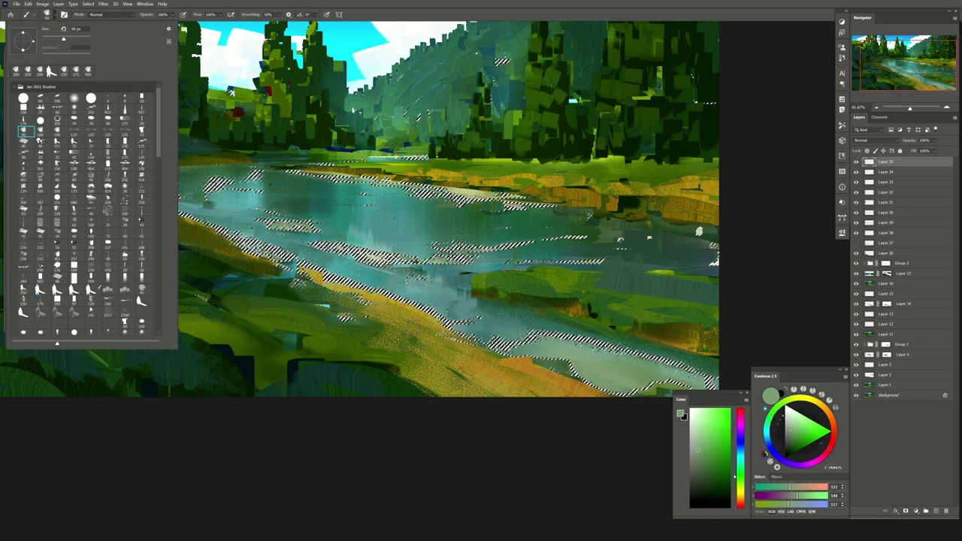
{"action": "key", "text": "F5"}
Sample a dark green from the lower river, hide the selection and lower the layer's opacity
{"action": "left_click_drag", "start_coordinate": [647, 309], "coordinate": [571, 245]}
{"action": "left_click", "coordinate": [571, 245], "text": "alt"}
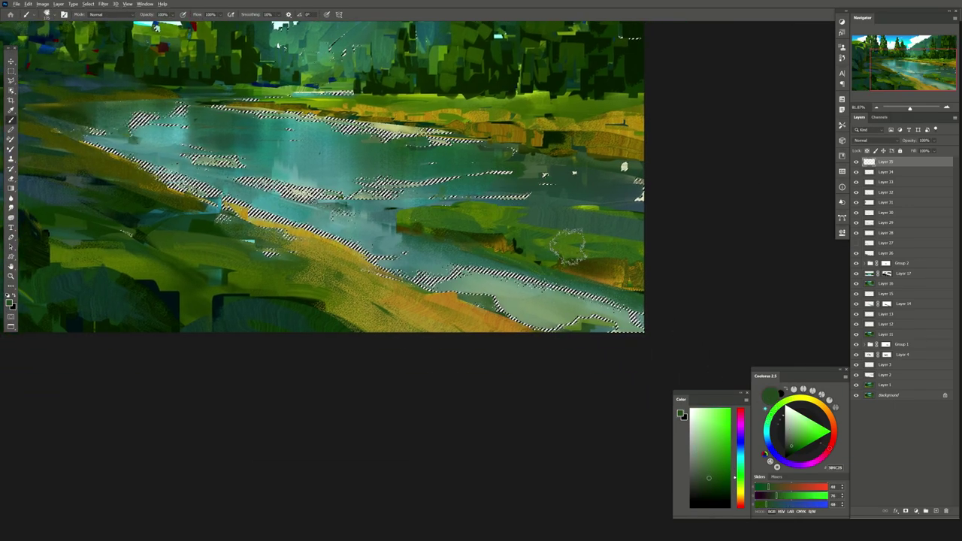
{"action": "key", "text": "ctrl+h"}
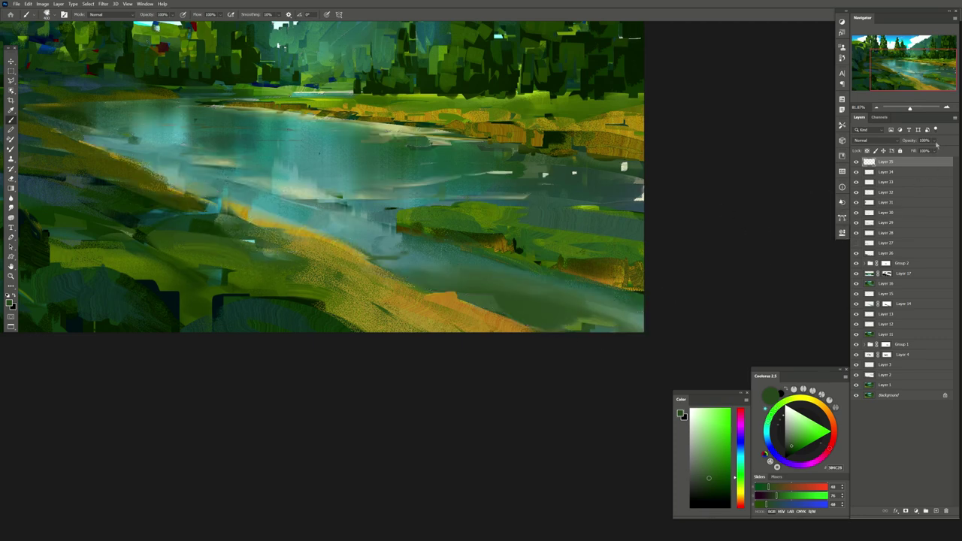
{"action": "left_click_drag", "start_coordinate": [936, 141], "coordinate": [942, 150]}
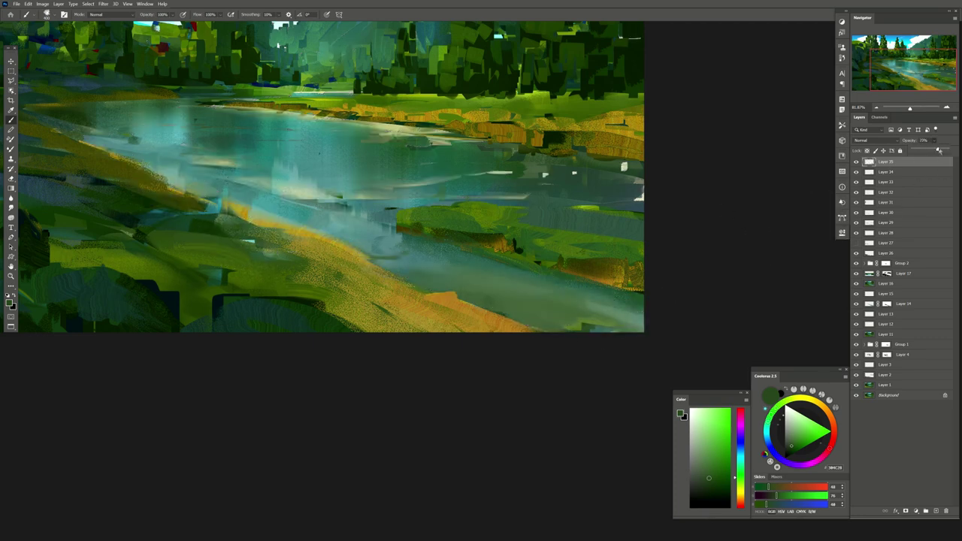
{"action": "scroll", "coordinate": [537, 193], "scroll_direction": "down", "scroll_amount": 3}
{"action": "left_click_drag", "start_coordinate": [282, 154], "coordinate": [363, 191]}
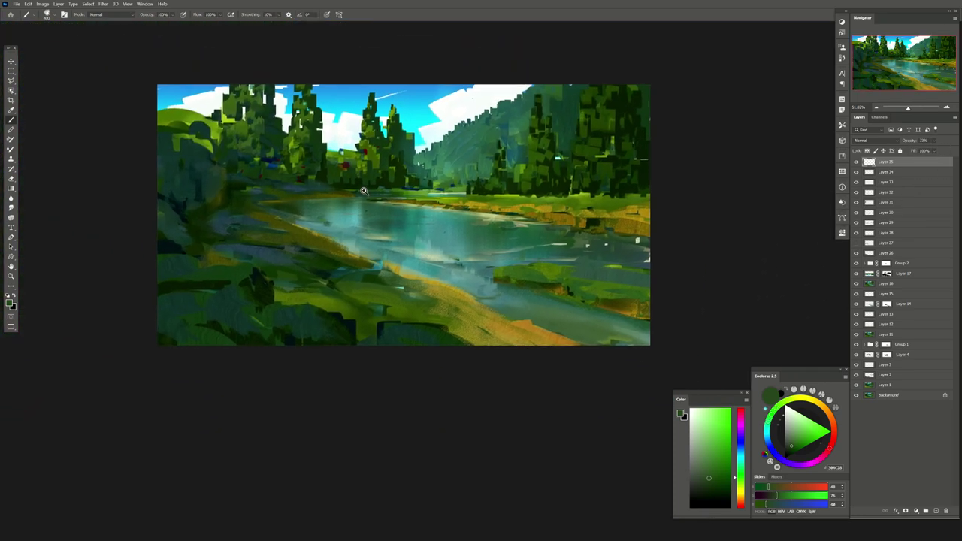
{"action": "scroll", "coordinate": [363, 191], "scroll_direction": "up", "scroll_amount": 3}
On a new layer, lasso a triangle on the far river and sample teal from the water
{"action": "left_click", "coordinate": [935, 511]}
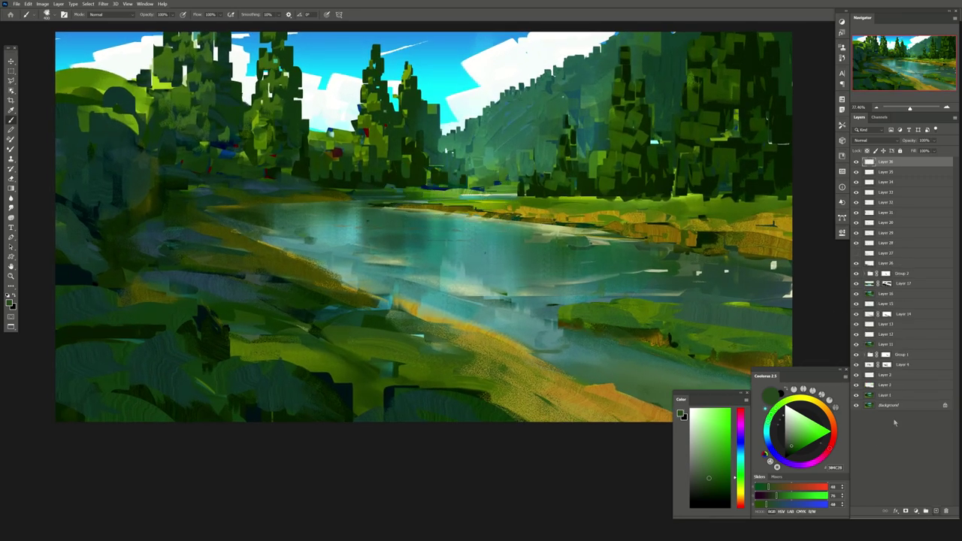
{"action": "key", "text": "l"}
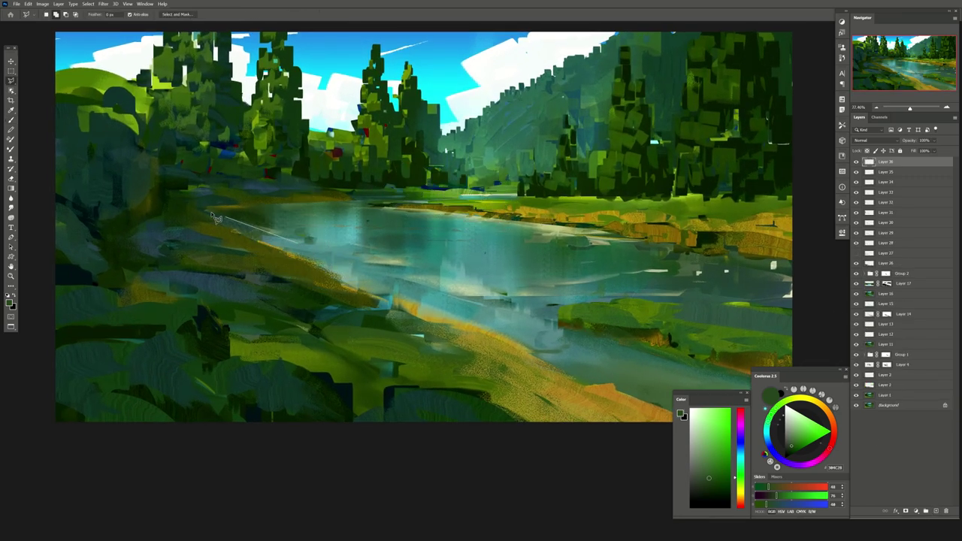
{"action": "double_click", "coordinate": [359, 205]}
{"action": "key", "text": "b"}
{"action": "left_click", "coordinate": [259, 207], "text": "alt"}
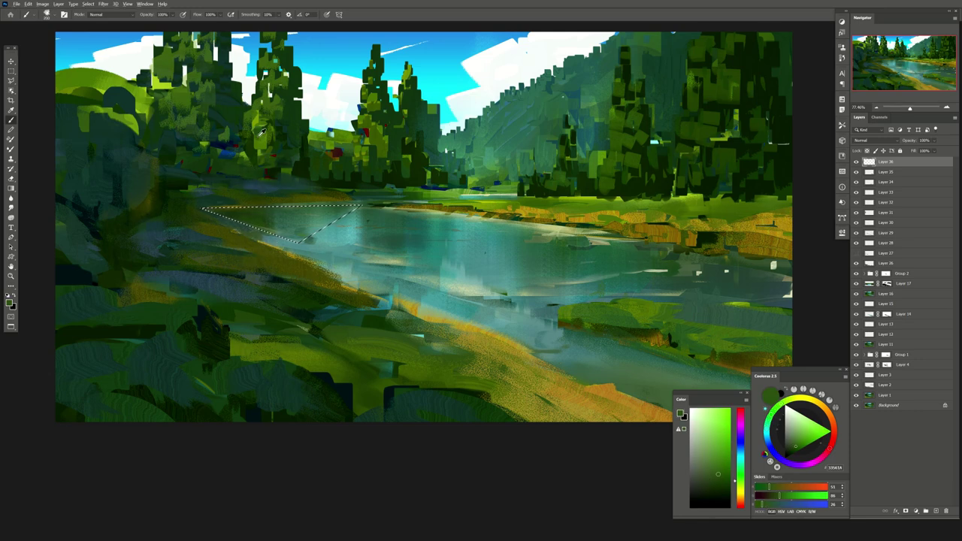
{"action": "left_click", "coordinate": [261, 212], "text": "alt"}
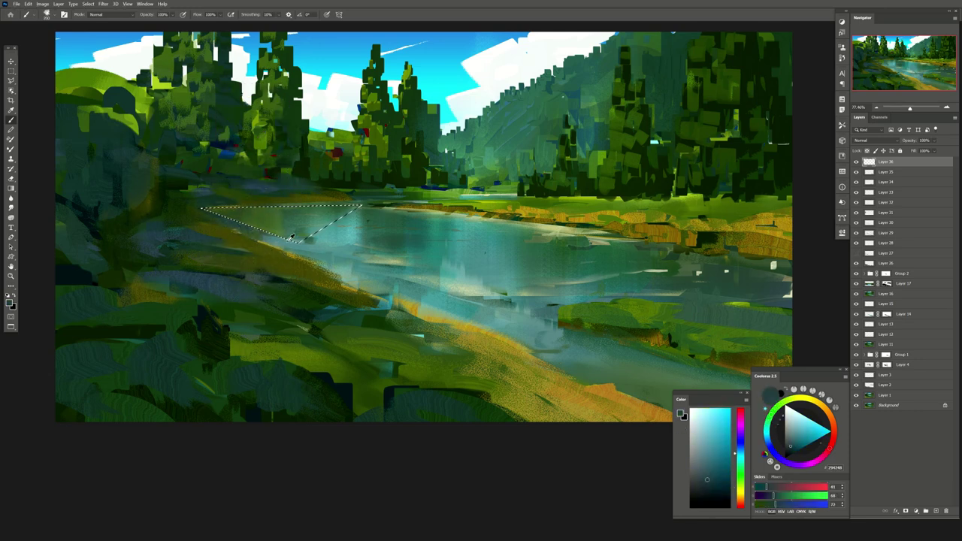
{"action": "key", "text": "ctrl+d"}
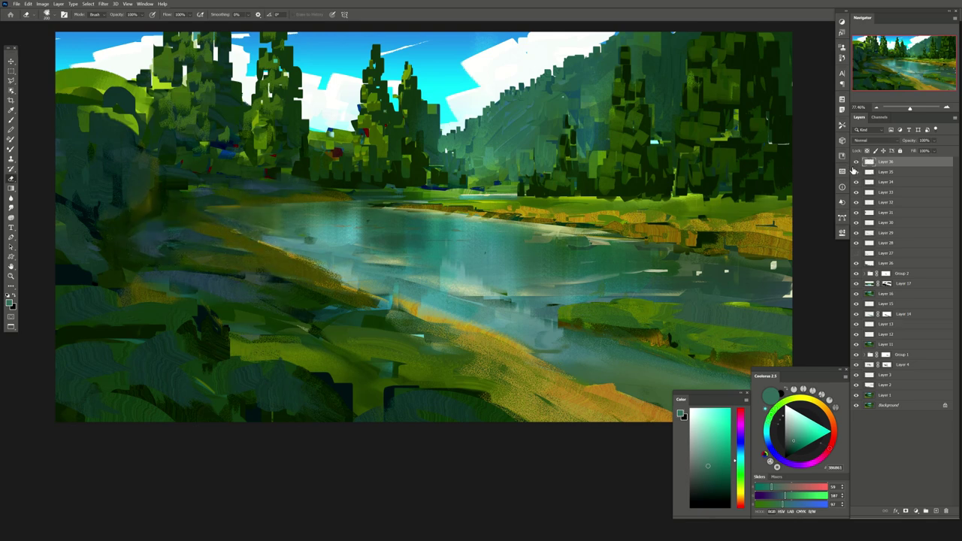
On a new layer, paint soft whitish reflections inside a lake selection, then erase part of them
{"action": "left_click", "coordinate": [936, 511]}
{"action": "key", "text": "l"}
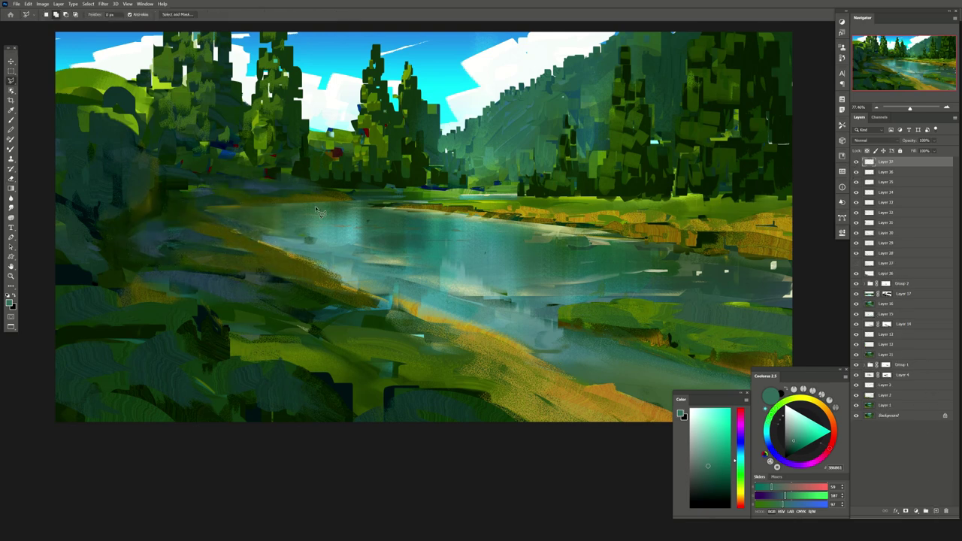
{"action": "double_click", "coordinate": [503, 263]}
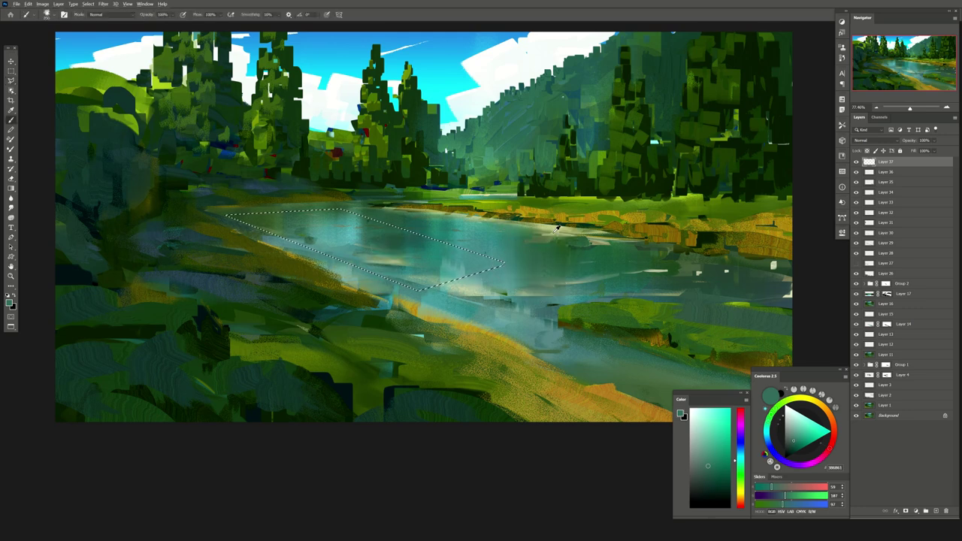
{"action": "key", "text": "b"}
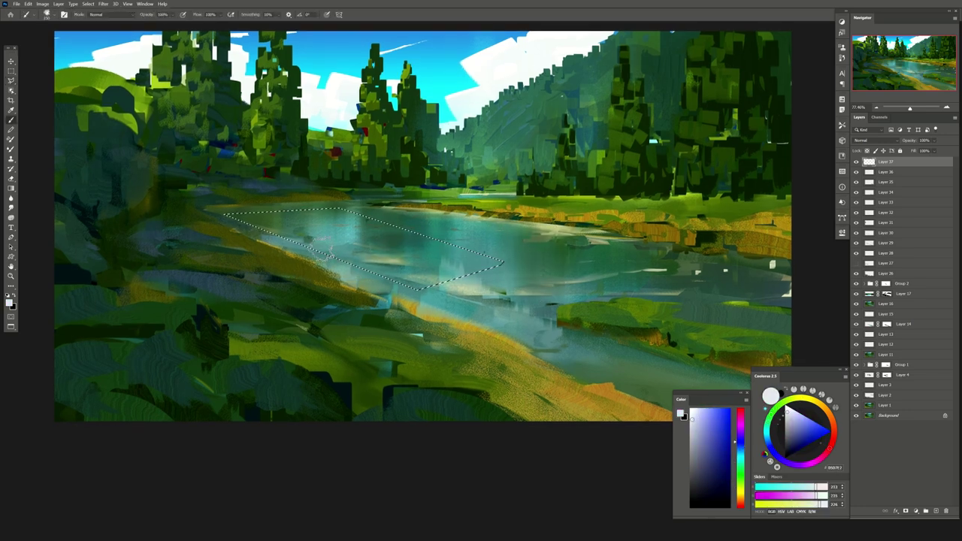
{"action": "mouse_move", "coordinate": [271, 240]}
{"action": "left_mouse_down"}
{"action": "mouse_move", "coordinate": [419, 236]}
{"action": "mouse_move", "coordinate": [481, 259]}
{"action": "left_mouse_up"}
{"action": "key", "text": "ctrl+d"}
{"action": "key", "text": "e"}
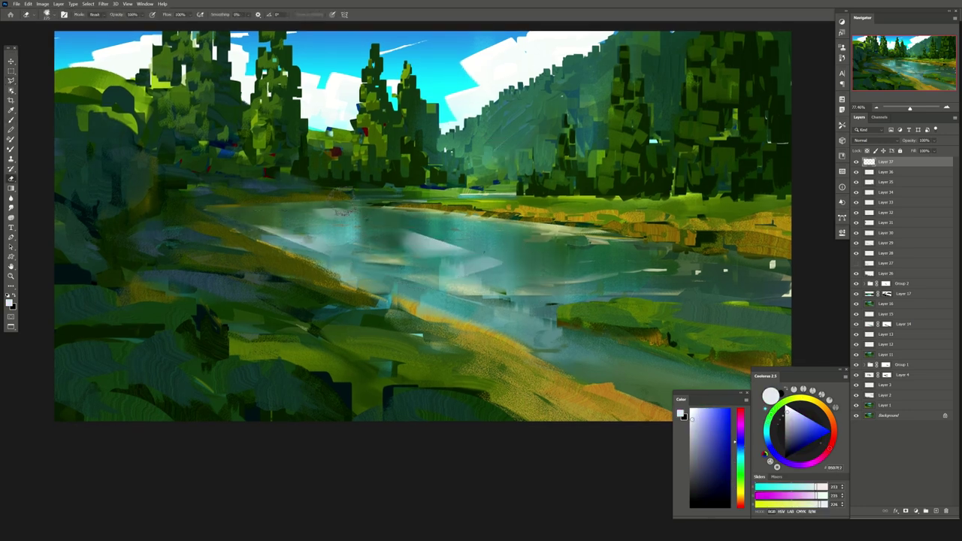
{"action": "mouse_move", "coordinate": [351, 255]}
{"action": "left_mouse_down"}
{"action": "mouse_move", "coordinate": [429, 244]}
{"action": "mouse_move", "coordinate": [355, 244]}
{"action": "left_mouse_up"}
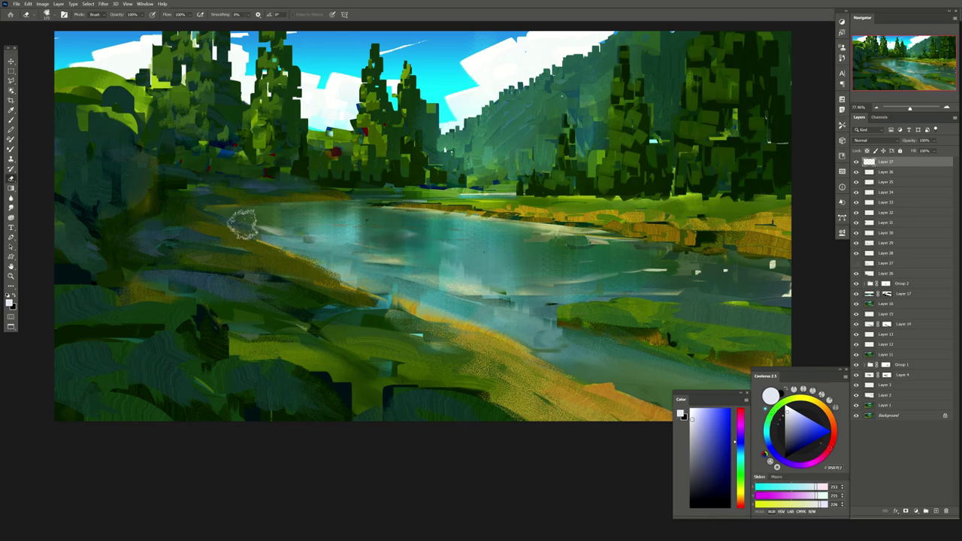
Lasso three more narrow strips across the lake, up to the far shore, and paint light streaks in each
{"action": "key", "text": "l"}
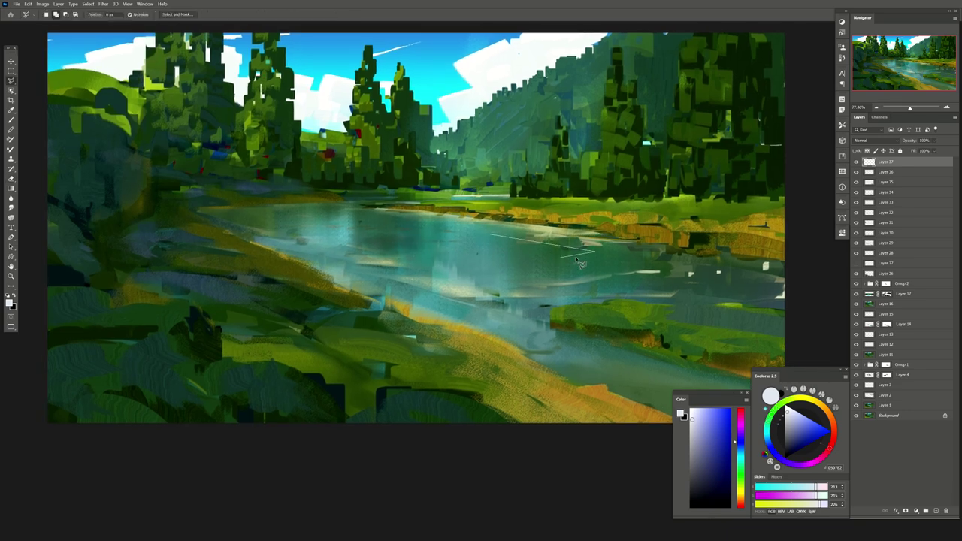
{"action": "left_click_drag", "start_coordinate": [580, 262], "coordinate": [268, 233]}
{"action": "key", "text": "b"}
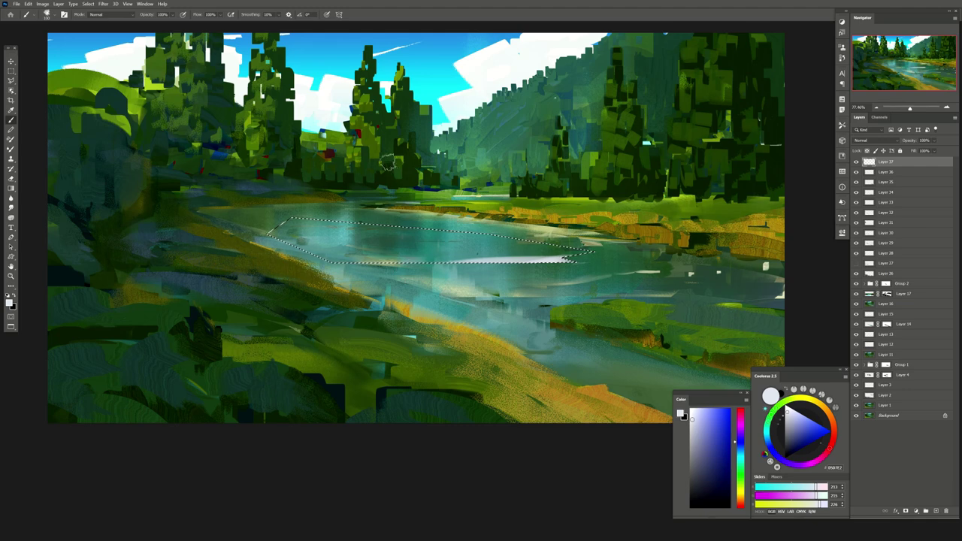
{"action": "key", "text": "ctrl+d"}
{"action": "key", "text": "l"}
{"action": "left_click_drag", "start_coordinate": [462, 229], "coordinate": [282, 209]}
{"action": "key", "text": "b"}
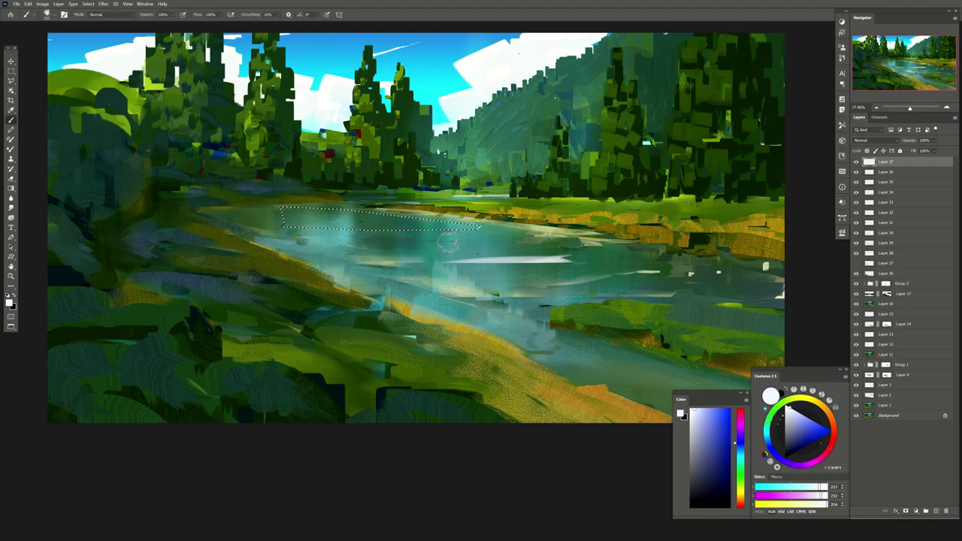
{"action": "key", "text": "ctrl+d"}
{"action": "key", "text": "l"}
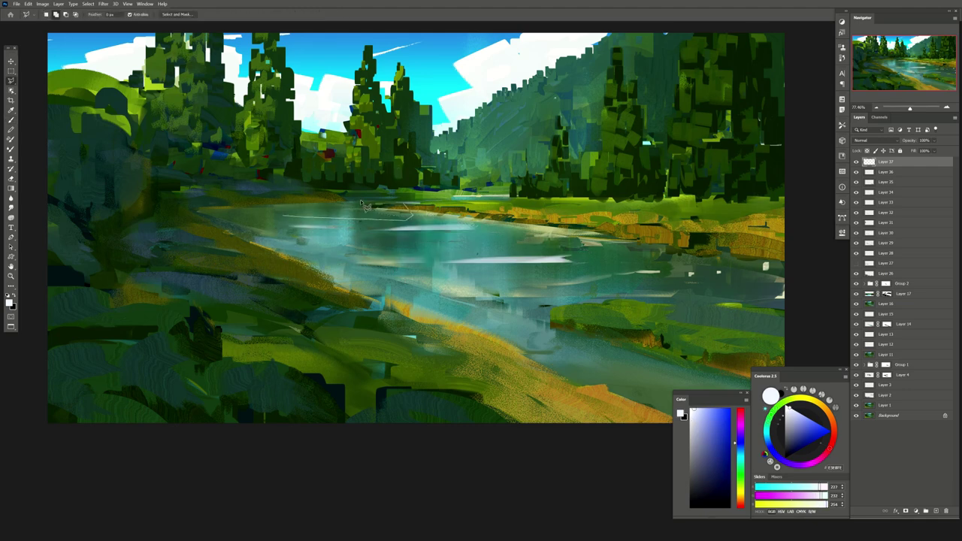
{"action": "left_click_drag", "start_coordinate": [363, 206], "coordinate": [272, 196]}
{"action": "key", "text": "b"}
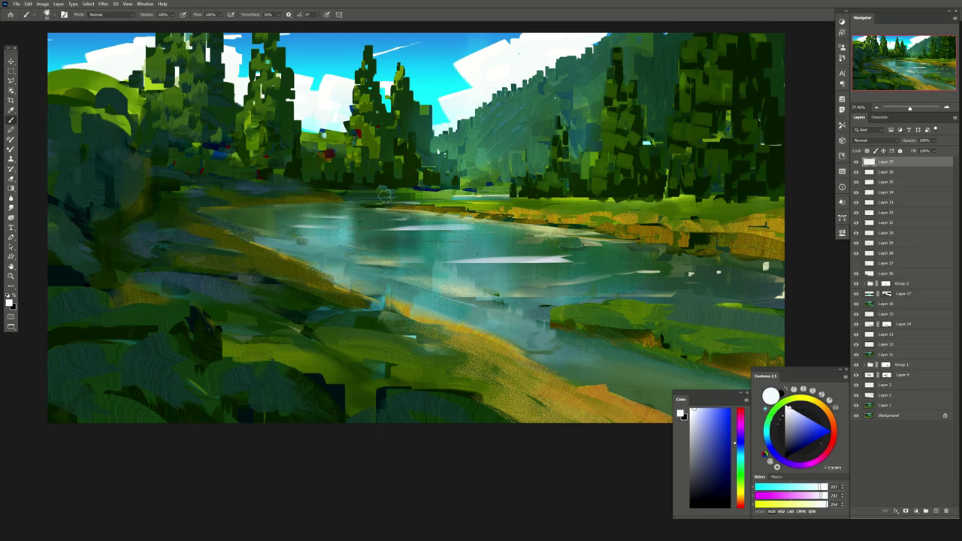
Set the streak layer's blend mode to Screen and mirror the view to check composition
{"action": "left_click", "coordinate": [872, 141]}
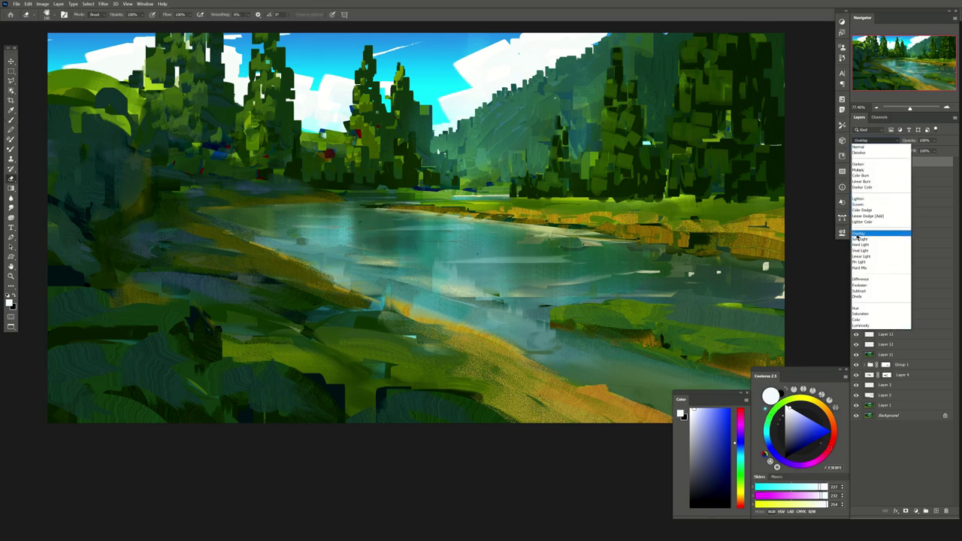
{"action": "left_click", "coordinate": [856, 235]}
{"action": "left_click", "coordinate": [872, 140]}
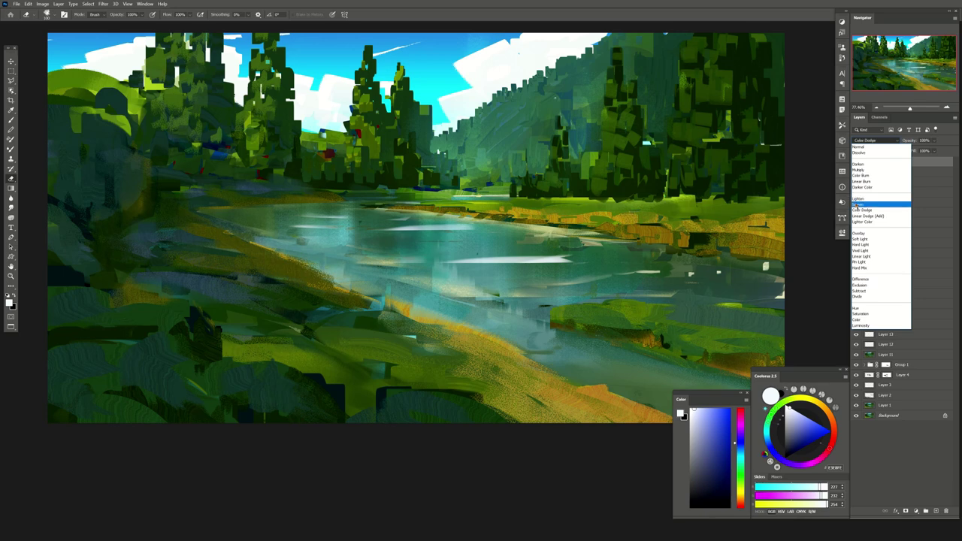
{"action": "left_click", "coordinate": [861, 205]}
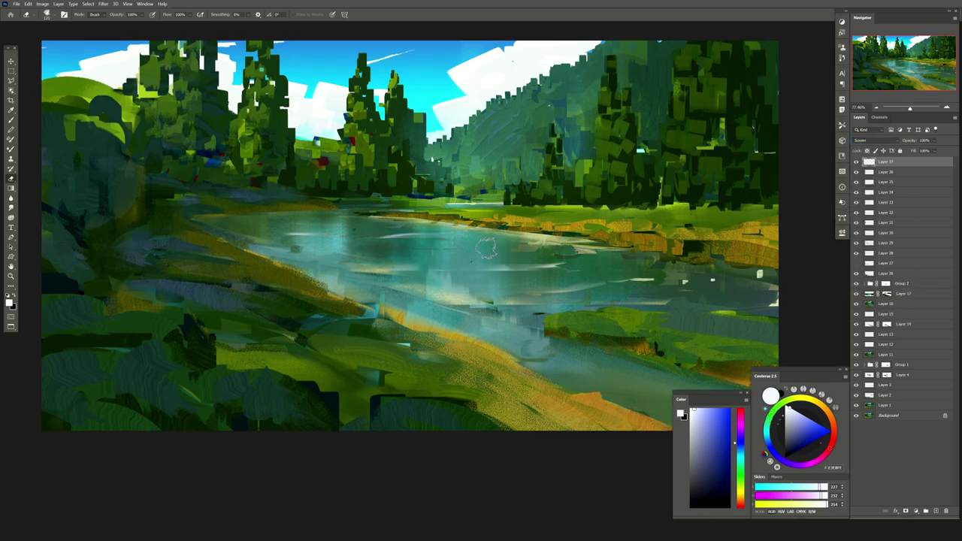
{"action": "key", "text": "ctrl+shift+h"}
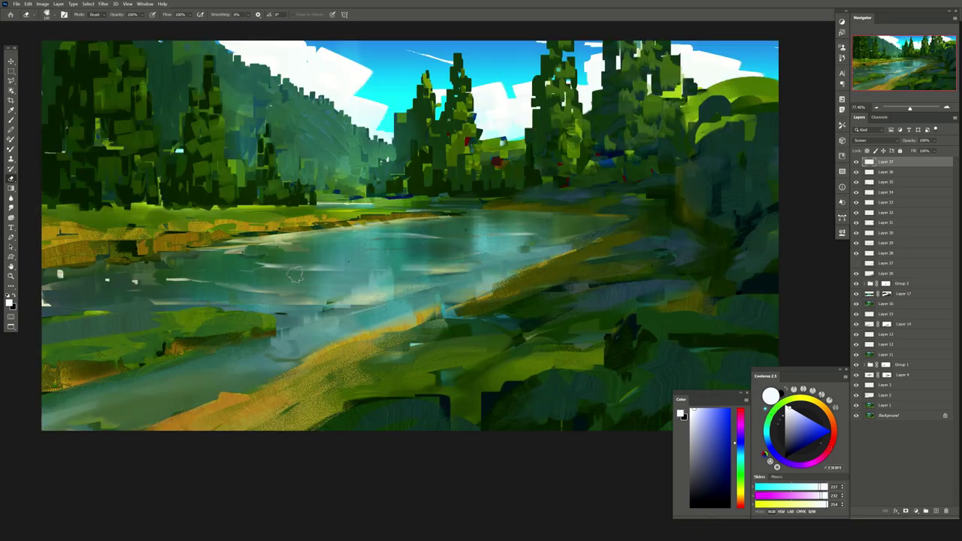
Select the water by Color Range and paint blue on a new layer with a larger brush and reduced opacity
{"action": "left_click", "coordinate": [936, 511]}
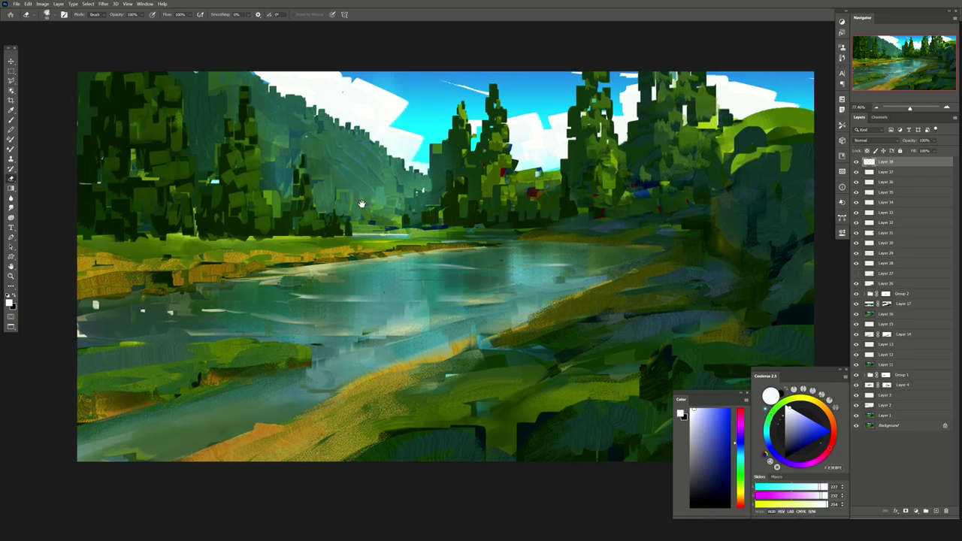
{"action": "left_click", "coordinate": [88, 4]}
{"action": "left_click", "coordinate": [113, 73]}
{"action": "key", "text": "Return"}
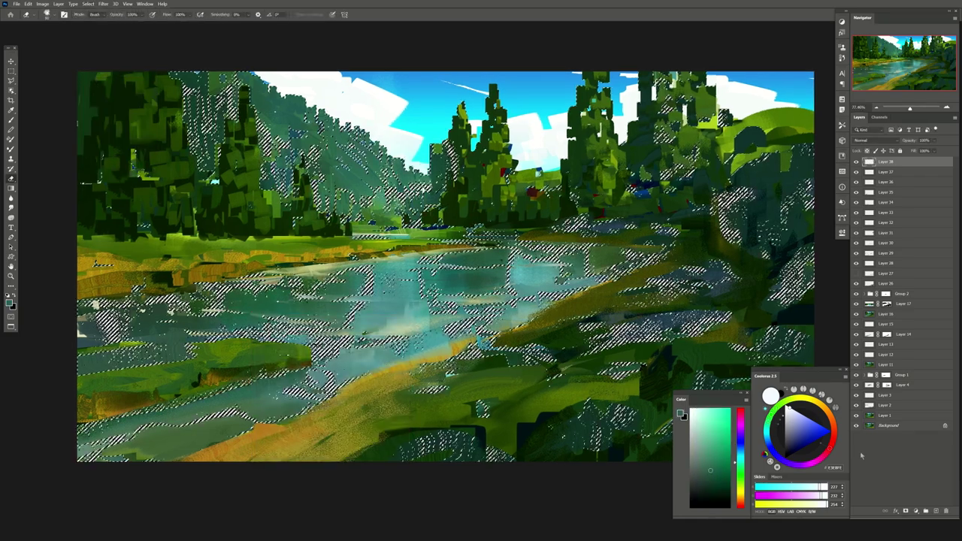
{"action": "key", "text": "b"}
{"action": "key", "text": "ctrl+shift+alt+n"}
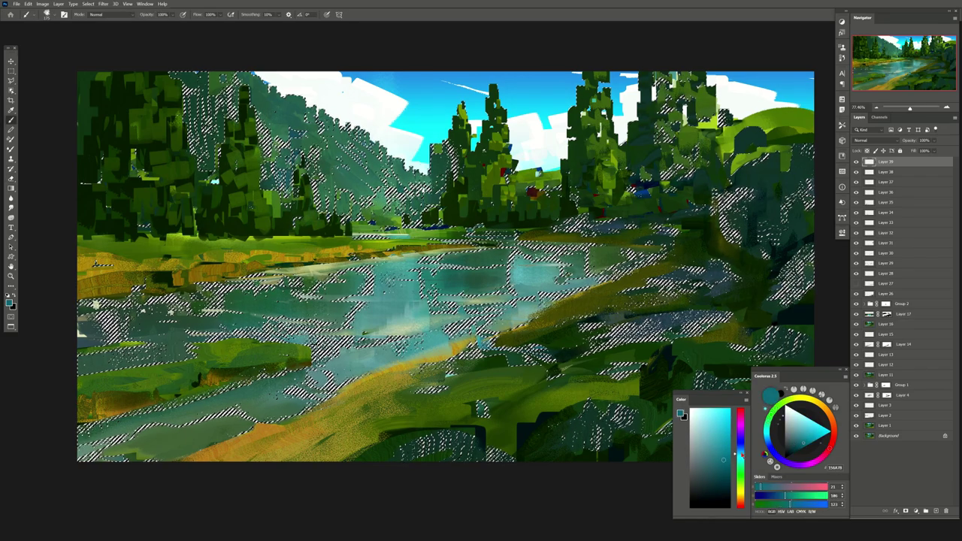
{"action": "left_click", "coordinate": [724, 445]}
{"action": "scroll", "coordinate": [216, 97], "scroll_direction": "up", "scroll_amount": 2}
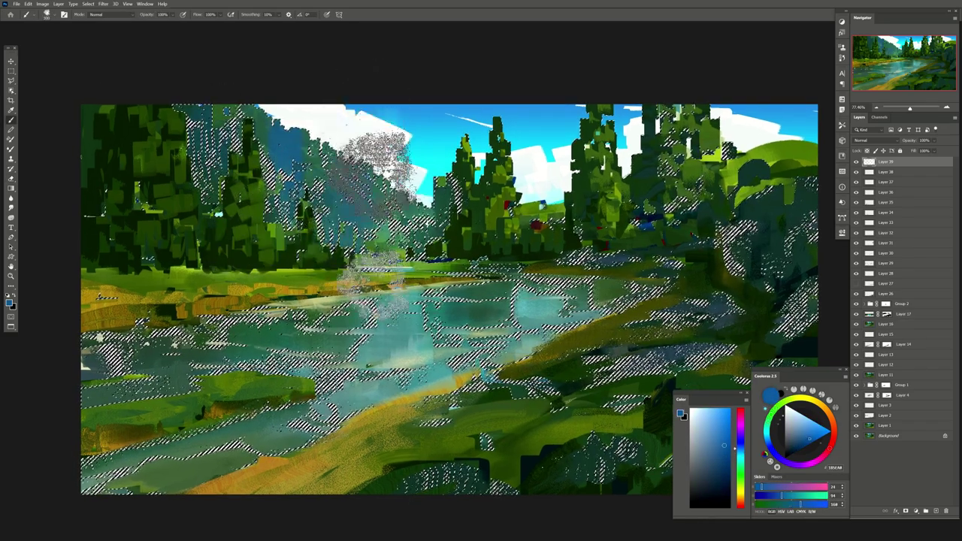
{"action": "key", "text": "bracketright"}
{"action": "key", "text": "bracketright"}
{"action": "key", "text": "bracketright"}
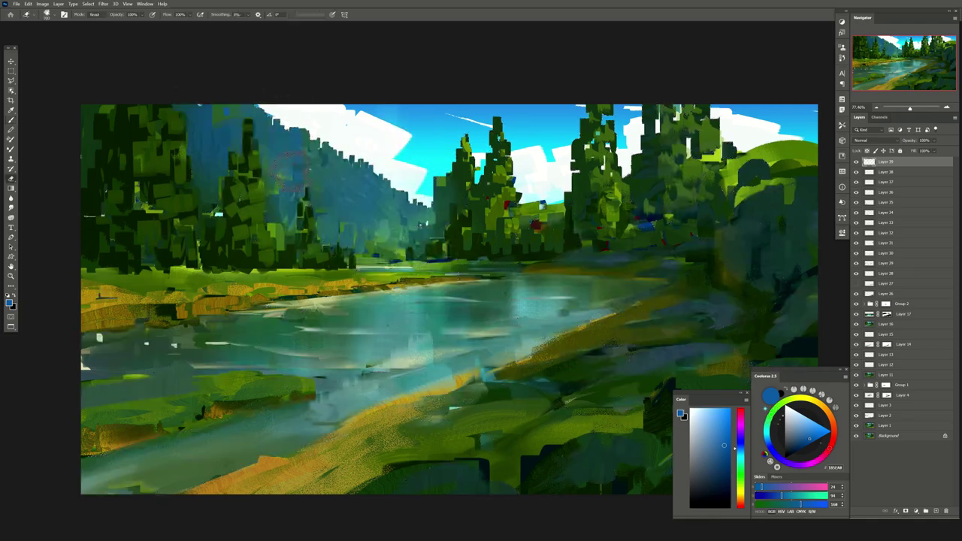
{"action": "left_click_drag", "start_coordinate": [912, 150], "coordinate": [932, 151]}
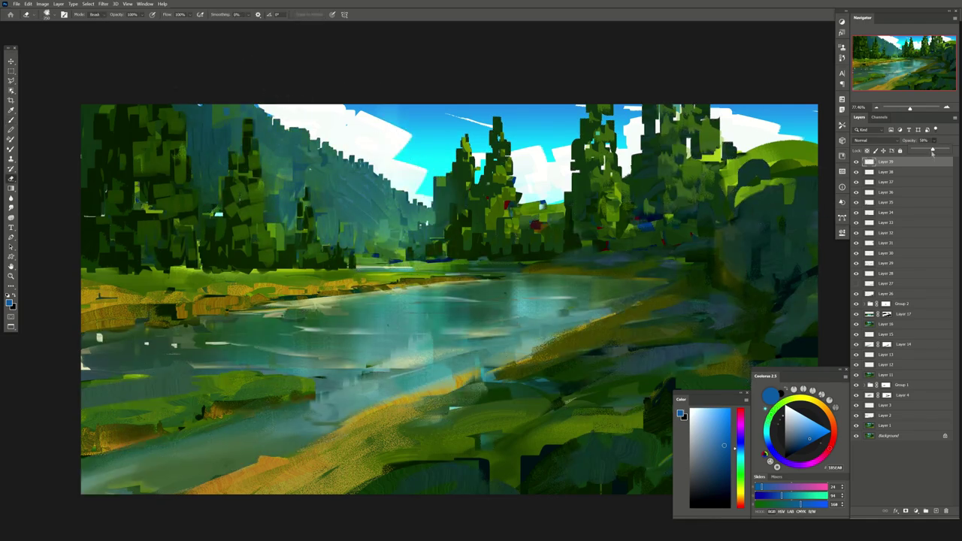
On another new layer, paint sky-sampled cyan into a Color Range selection of the river
{"action": "left_click", "coordinate": [936, 512]}
{"action": "left_click", "coordinate": [88, 4]}
{"action": "left_click", "coordinate": [112, 70]}
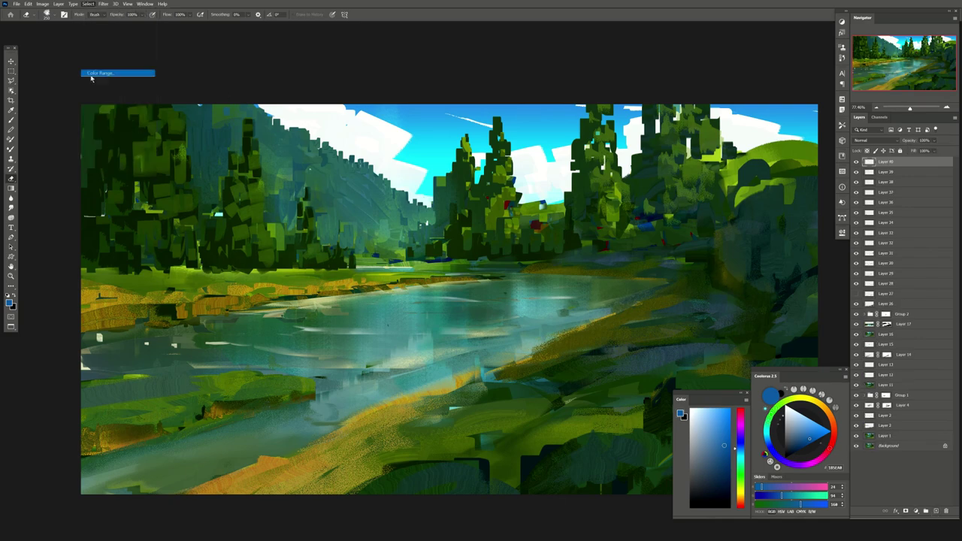
{"action": "left_click", "coordinate": [571, 293]}
{"action": "key", "text": "Return"}
{"action": "key", "text": "b"}
{"action": "left_click", "coordinate": [536, 133], "text": "alt"}
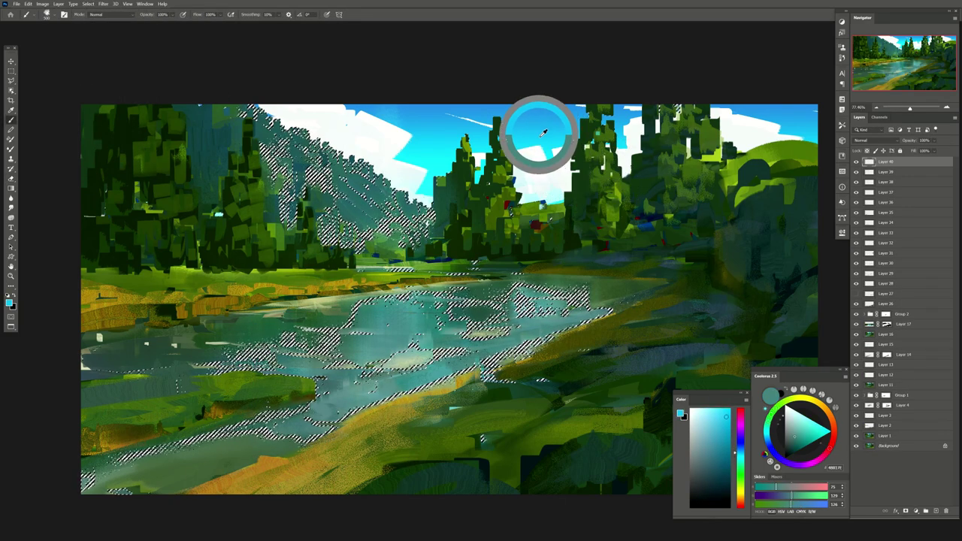
{"action": "mouse_move", "coordinate": [541, 380]}
{"action": "left_mouse_down"}
{"action": "mouse_move", "coordinate": [511, 397]}
{"action": "mouse_move", "coordinate": [421, 338]}
{"action": "mouse_move", "coordinate": [387, 429]}
{"action": "mouse_move", "coordinate": [299, 496]}
{"action": "left_mouse_up"}
{"action": "left_click_drag", "start_coordinate": [526, 361], "coordinate": [541, 342]}
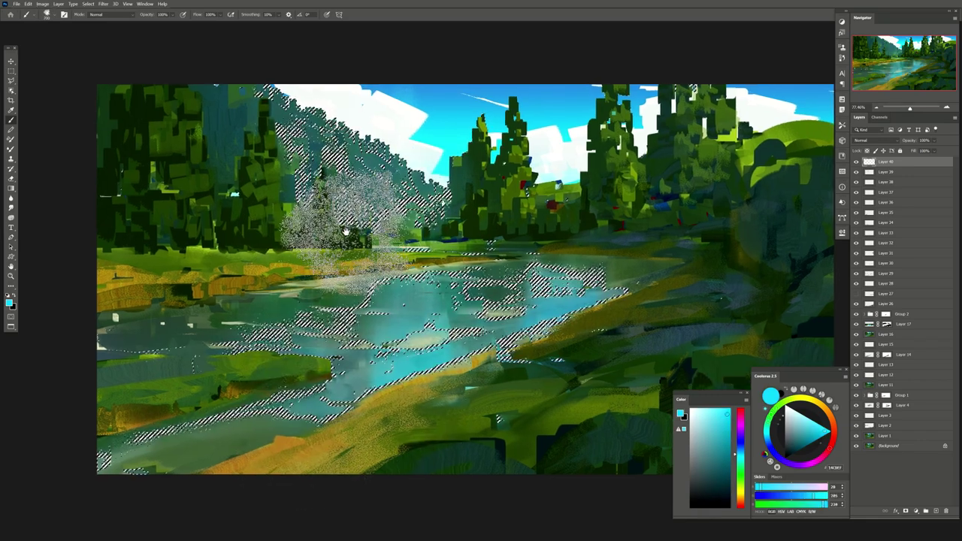
{"action": "key", "text": "ctrl+d"}
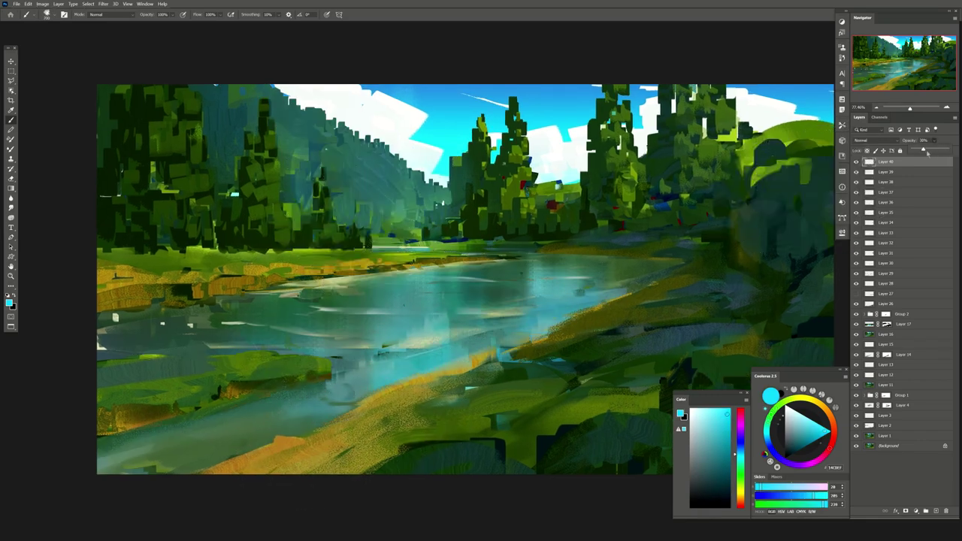
{"action": "left_click", "coordinate": [936, 511]}
{"action": "left_click_drag", "start_coordinate": [353, 261], "coordinate": [308, 222]}
Stamp a merged copy of the image onto a new top layer with Apply Image
{"action": "scroll", "coordinate": [339, 263], "scroll_direction": "down", "scroll_amount": 5}
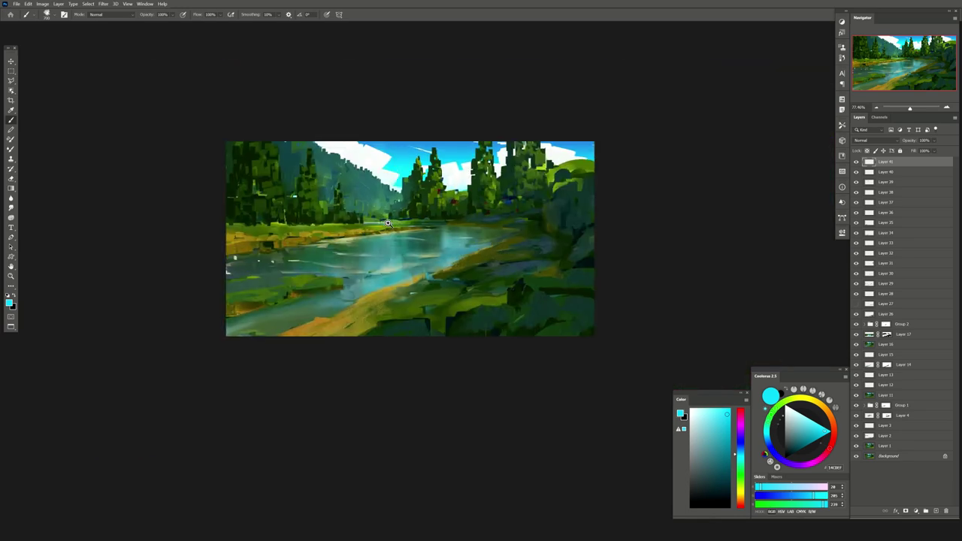
{"action": "scroll", "coordinate": [443, 419], "scroll_direction": "up", "scroll_amount": 2}
{"action": "scroll", "coordinate": [444, 419], "scroll_direction": "up", "scroll_amount": 1}
{"action": "left_click", "coordinate": [935, 511]}
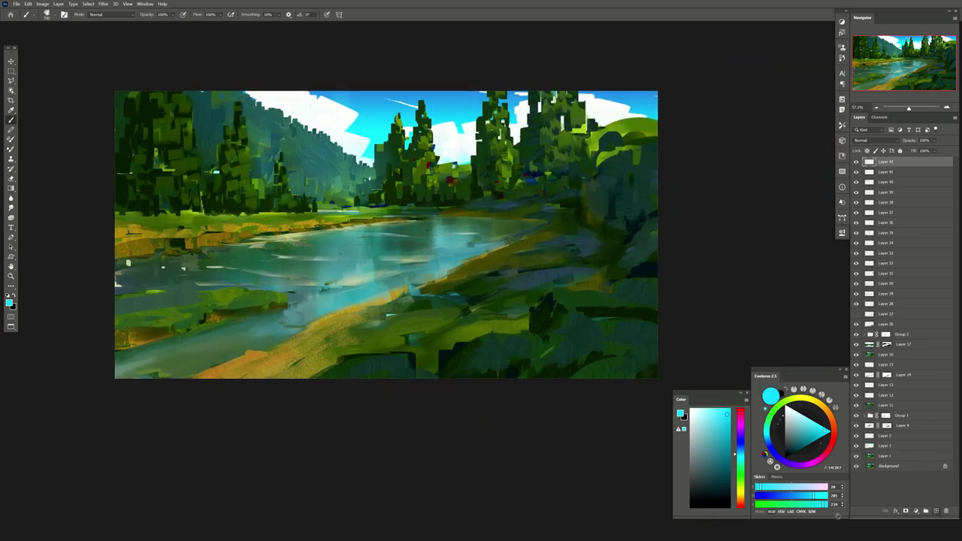
{"action": "key", "text": "ctrl+alt+shift+e"}
{"action": "left_click", "coordinate": [546, 151]}
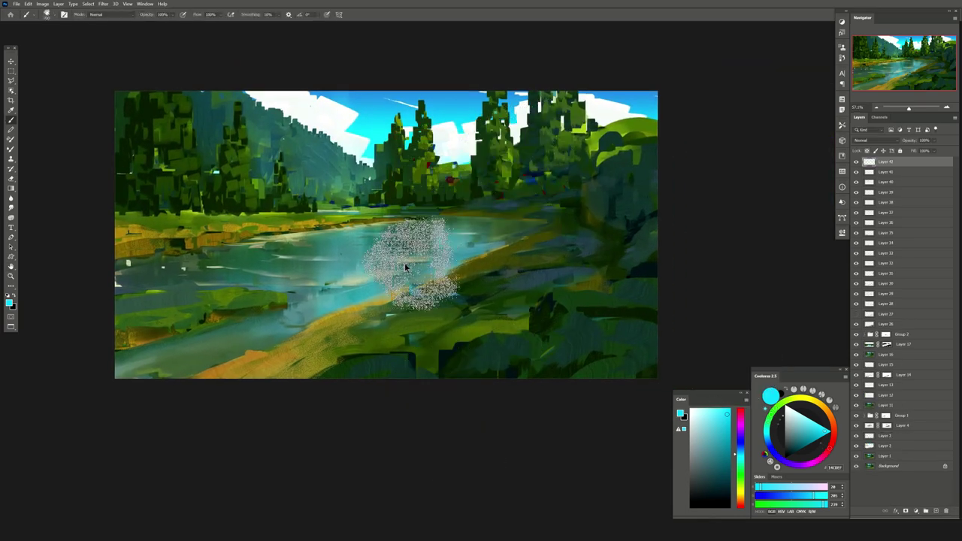
{"action": "scroll", "coordinate": [349, 287], "scroll_direction": "up", "scroll_amount": 5}
{"action": "scroll", "coordinate": [450, 238], "scroll_direction": "down", "scroll_amount": 2}
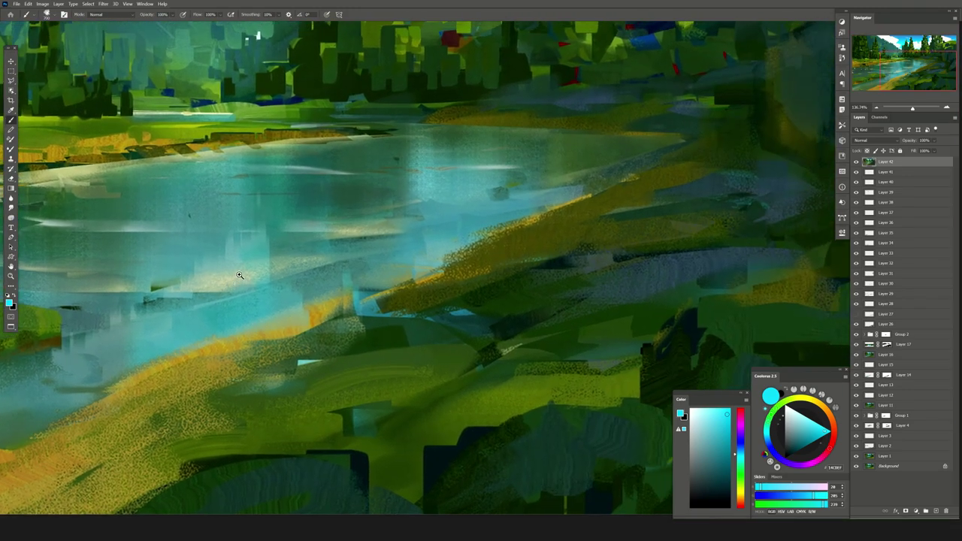
{"action": "scroll", "coordinate": [318, 286], "scroll_direction": "down", "scroll_amount": 3}
{"action": "scroll", "coordinate": [495, 305], "scroll_direction": "down", "scroll_amount": 2}
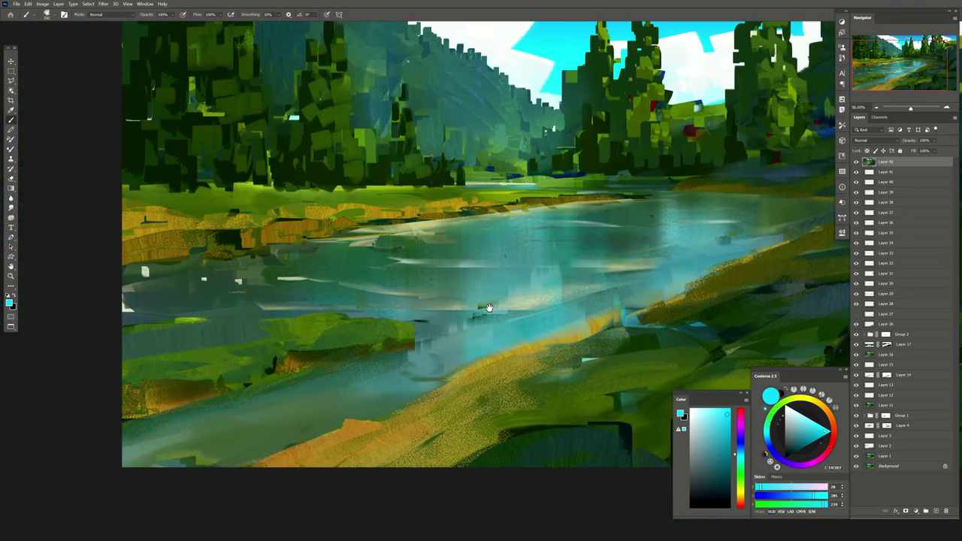
On a new layer, sample dark teal-green and lighter cyan from the river for blending strokes
{"action": "left_click", "coordinate": [936, 511]}
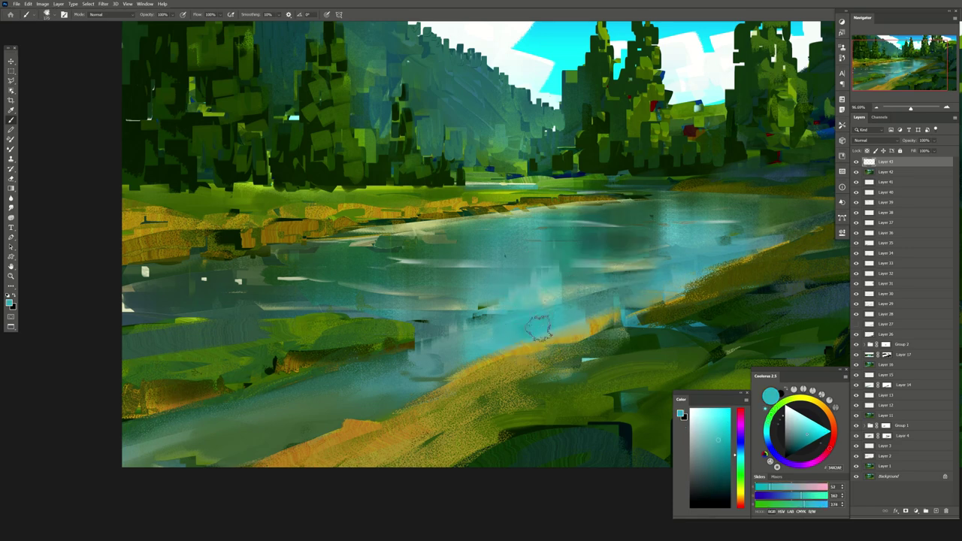
{"action": "left_click", "coordinate": [625, 251], "text": "alt"}
{"action": "left_click_drag", "start_coordinate": [582, 285], "coordinate": [501, 257]}
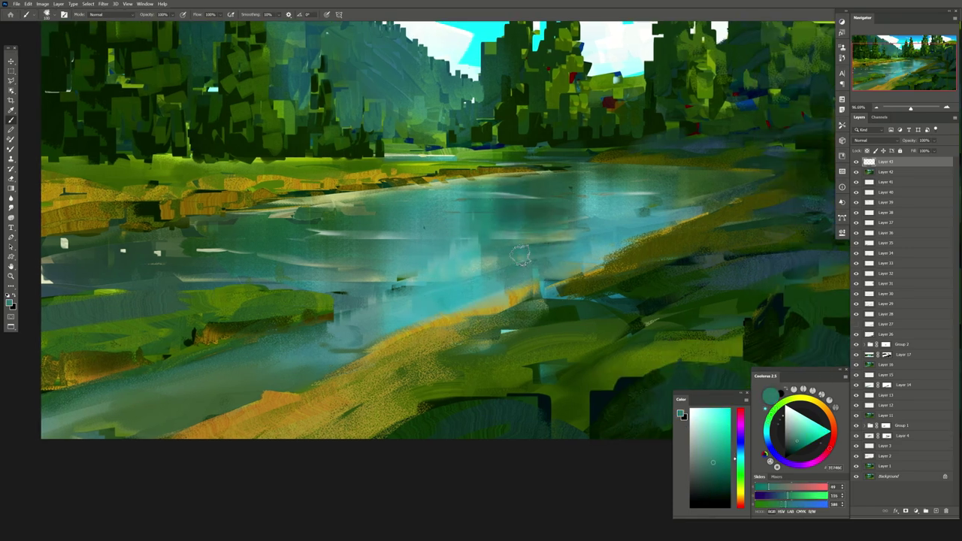
{"action": "left_click", "coordinate": [474, 270], "text": "alt"}
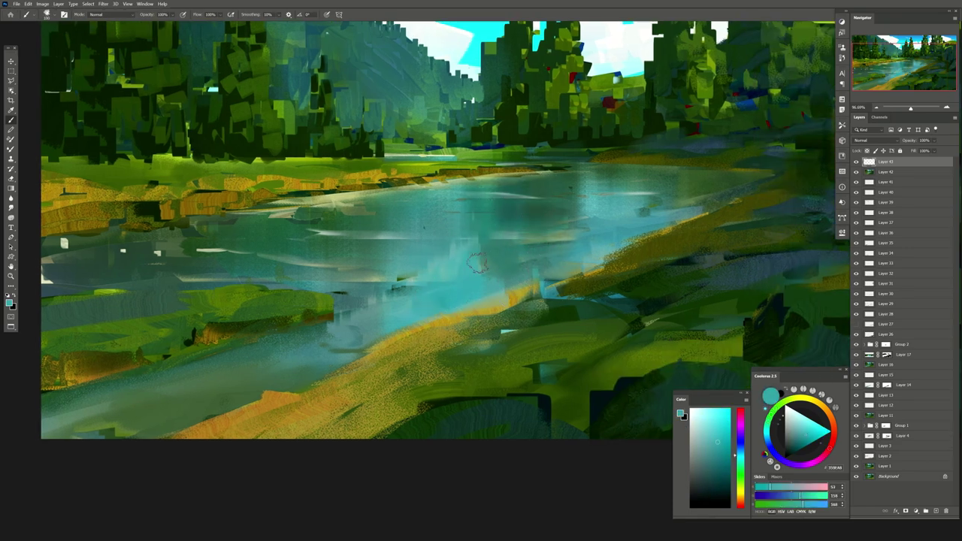
{"action": "left_click", "coordinate": [476, 254], "text": "alt"}
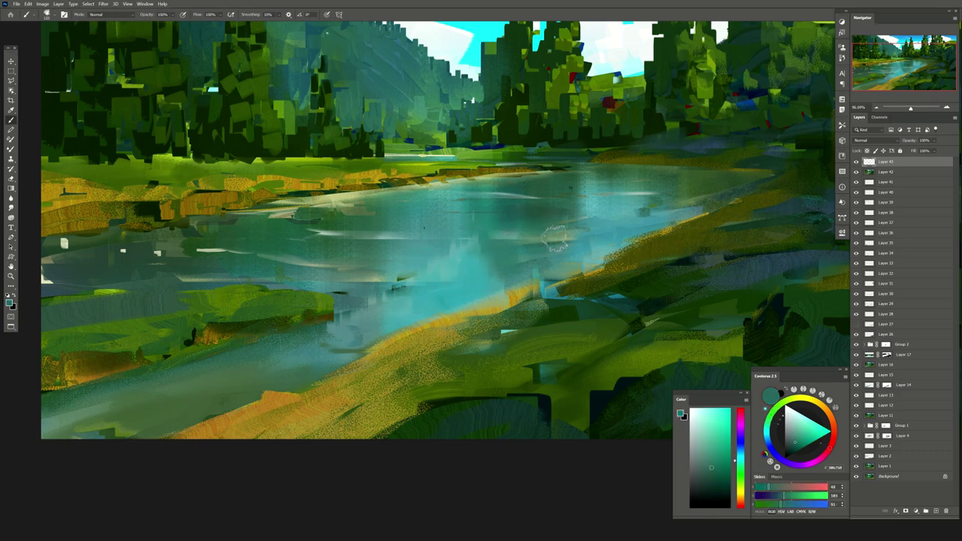
{"action": "left_click", "coordinate": [935, 512]}
{"action": "key", "text": "ctrl+alt+shift+a"}
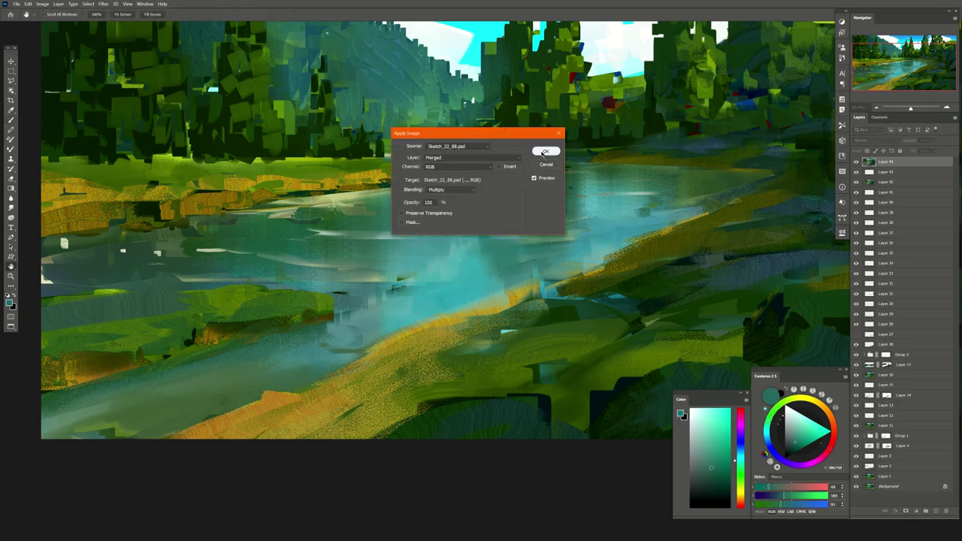
Apply the merged copy to Layer 44, then paint two tall dark pine shapes left of centre
{"action": "left_click", "coordinate": [544, 152]}
{"action": "scroll", "coordinate": [400, 193], "scroll_direction": "up", "scroll_amount": 3, "text": "alt"}
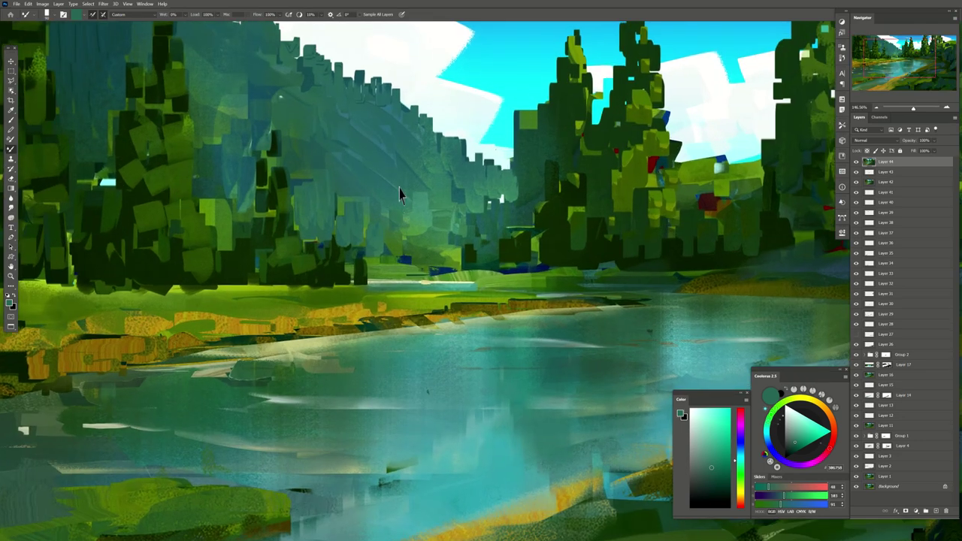
{"action": "scroll", "coordinate": [400, 193], "scroll_direction": "up", "scroll_amount": 2, "text": "alt"}
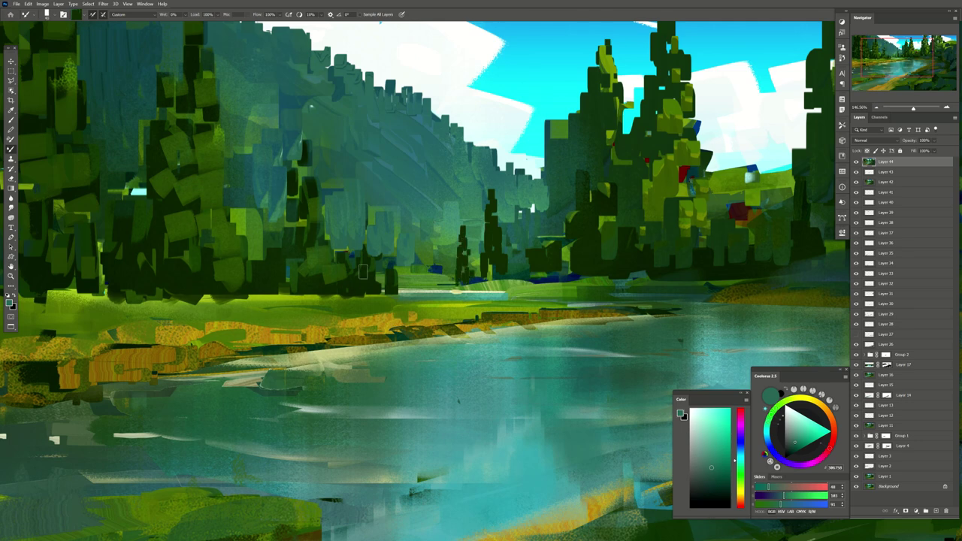
{"action": "left_click_drag", "start_coordinate": [348, 173], "coordinate": [356, 266]}
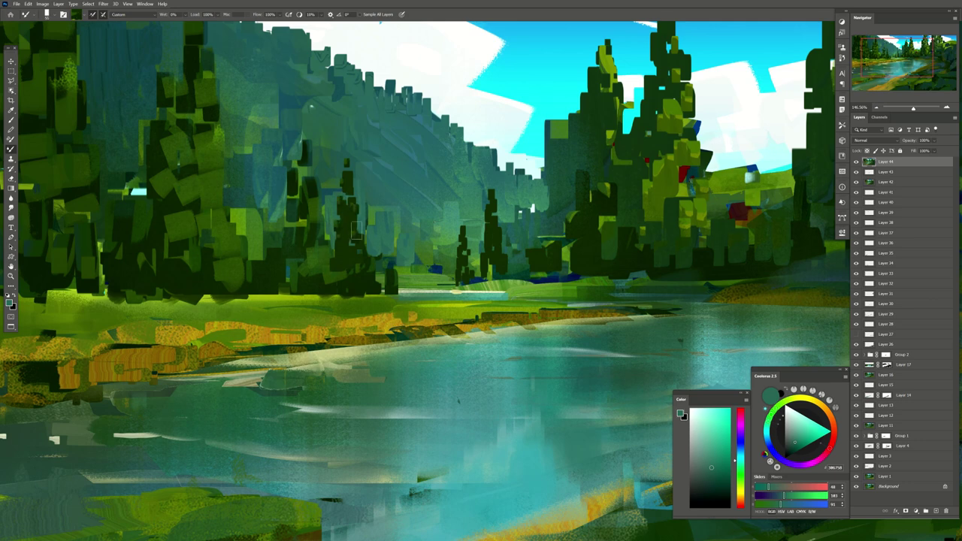
{"action": "scroll", "coordinate": [342, 253], "scroll_direction": "up", "scroll_amount": 2}
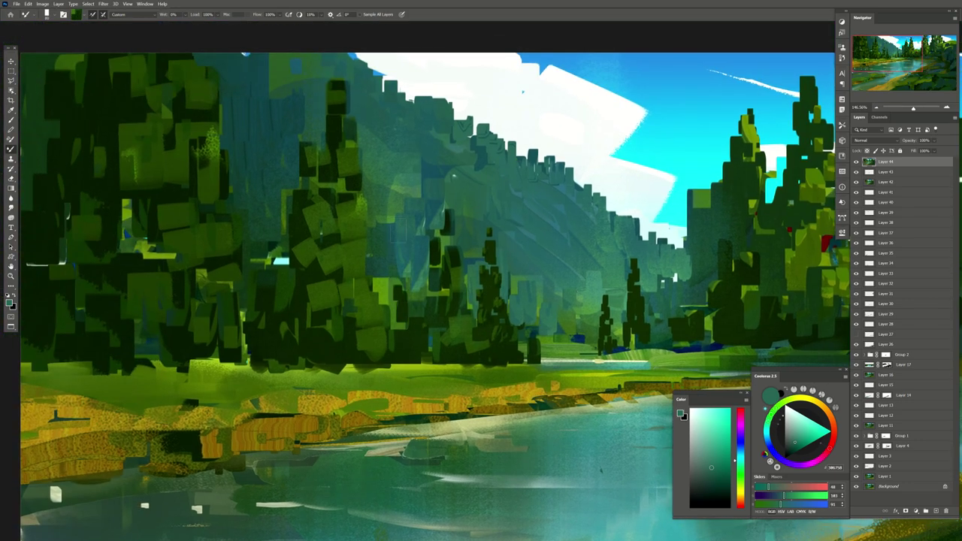
{"action": "mouse_move", "coordinate": [388, 174]}
{"action": "left_mouse_down"}
{"action": "mouse_move", "coordinate": [387, 255]}
{"action": "mouse_move", "coordinate": [375, 267]}
{"action": "mouse_move", "coordinate": [384, 218]}
{"action": "mouse_move", "coordinate": [402, 263]}
{"action": "left_mouse_up"}
{"action": "left_click_drag", "start_coordinate": [402, 300], "coordinate": [359, 292]}
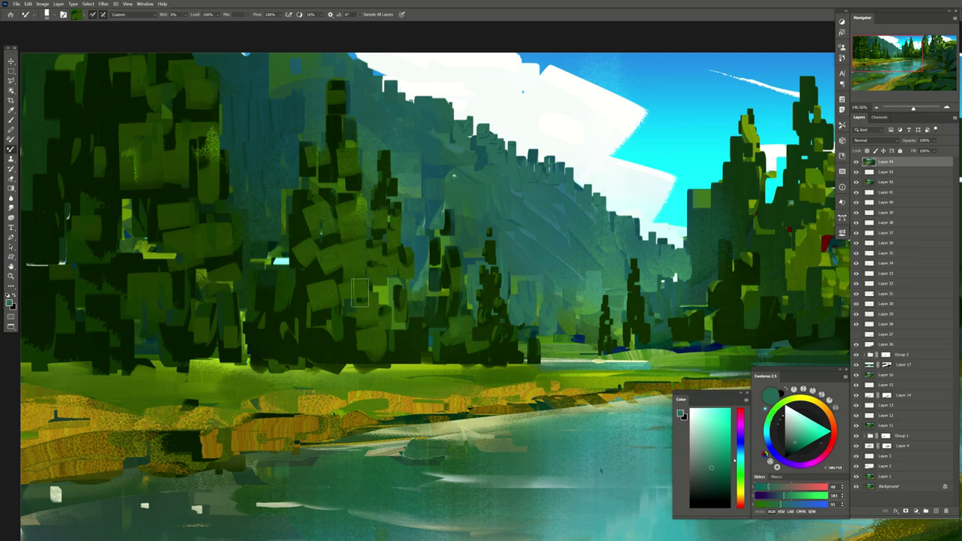
{"action": "left_click_drag", "start_coordinate": [638, 311], "coordinate": [511, 269]}
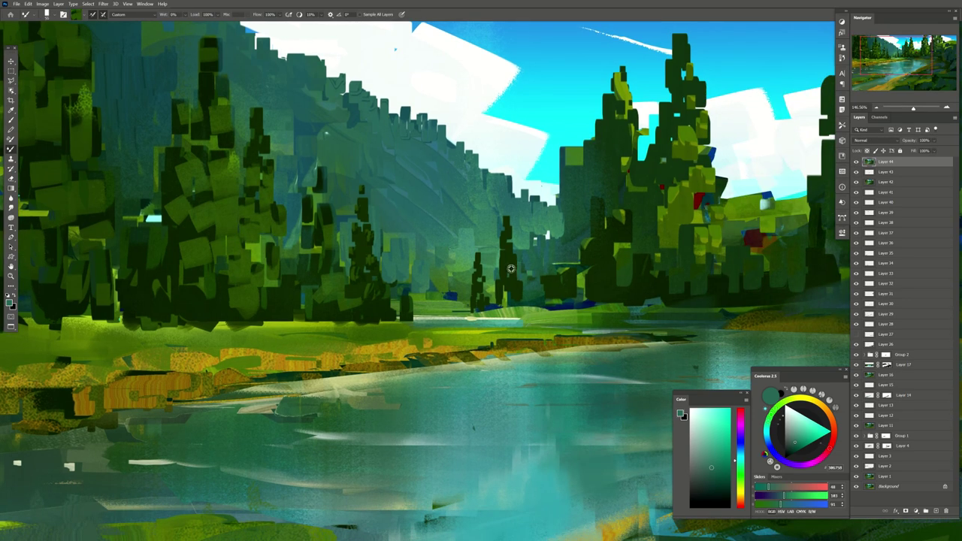
Make a Color Range selection, sample lake teal on a new layer, and add a mask to Layer 44
{"action": "left_click", "coordinate": [88, 3]}
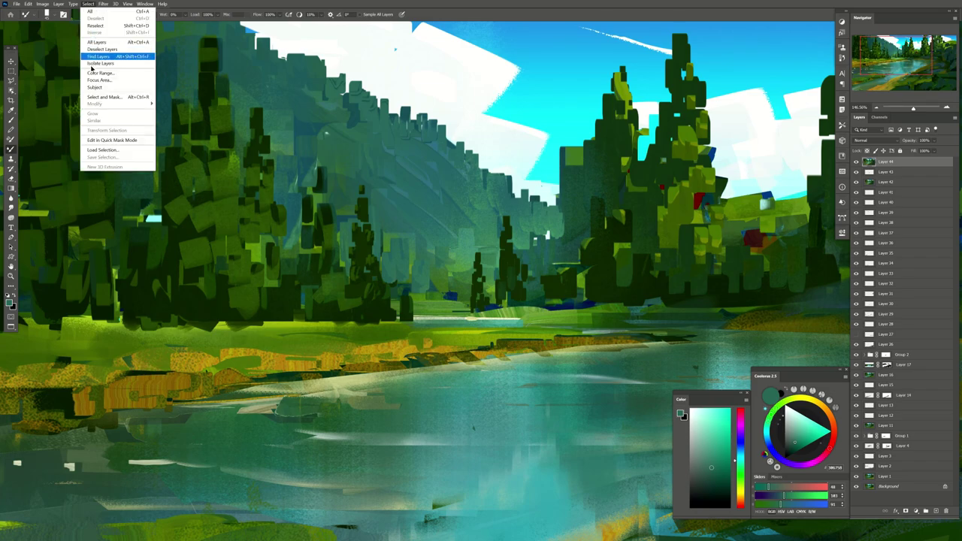
{"action": "left_click", "coordinate": [113, 73]}
{"action": "key", "text": "Return"}
{"action": "left_click", "coordinate": [11, 116]}
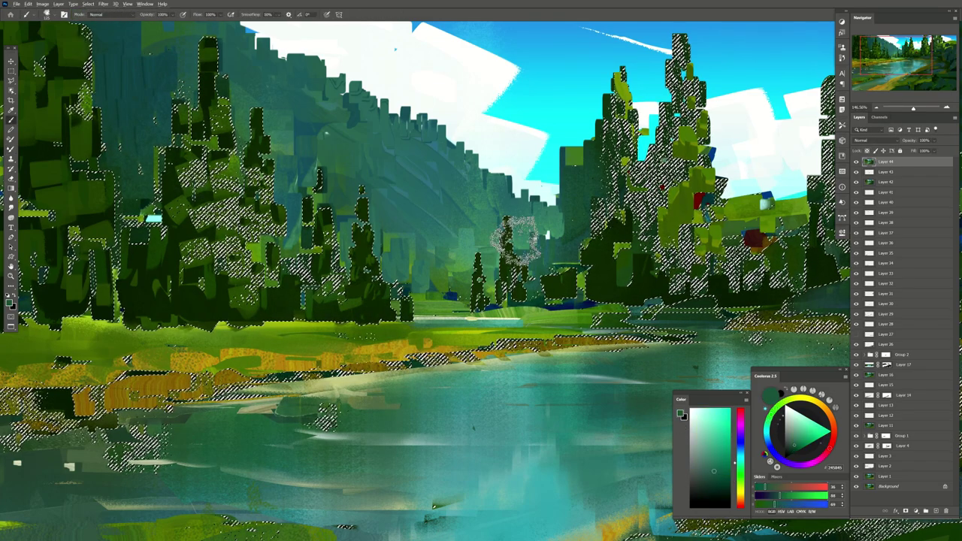
{"action": "key", "text": "ctrl+shift+alt+n"}
{"action": "left_click", "coordinate": [466, 348], "text": "alt"}
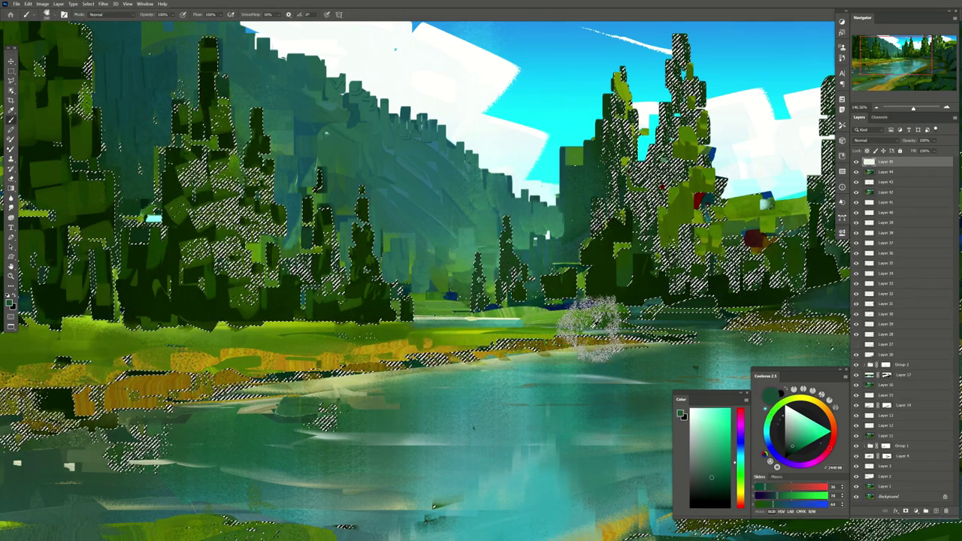
{"action": "key", "text": "ctrl+h"}
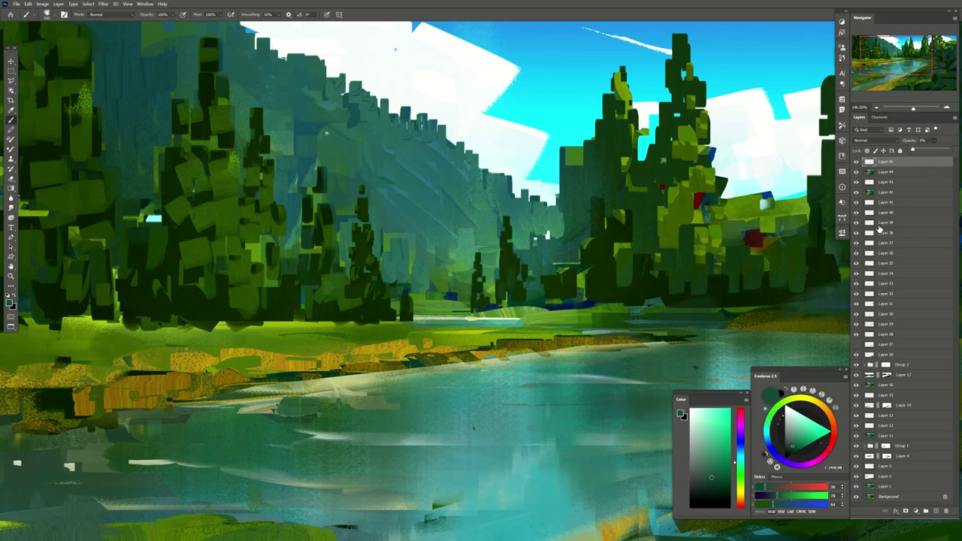
{"action": "key", "text": "alt+bracketleft"}
{"action": "left_click", "coordinate": [905, 511]}
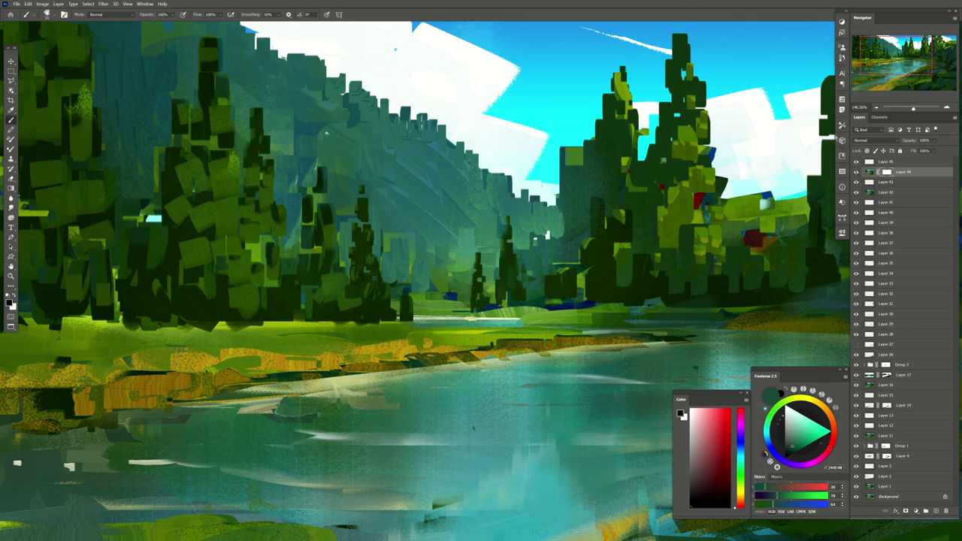
On new masked Layer 46, paint light yellow speckles over the colour-selected lower and far riverbanks
{"action": "scroll", "coordinate": [420, 278], "scroll_direction": "down", "scroll_amount": 5}
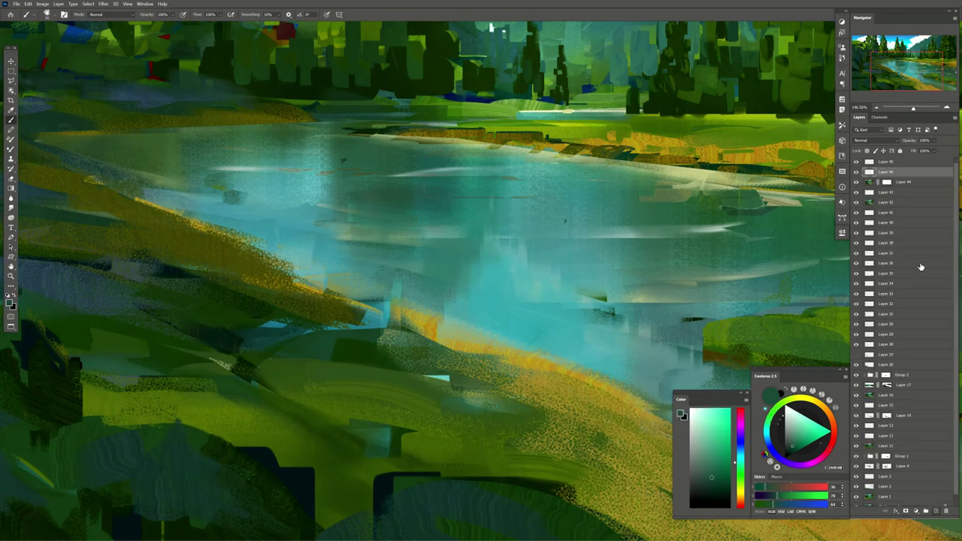
{"action": "left_click", "coordinate": [936, 511]}
{"action": "left_click_drag", "start_coordinate": [913, 109], "coordinate": [910, 110]}
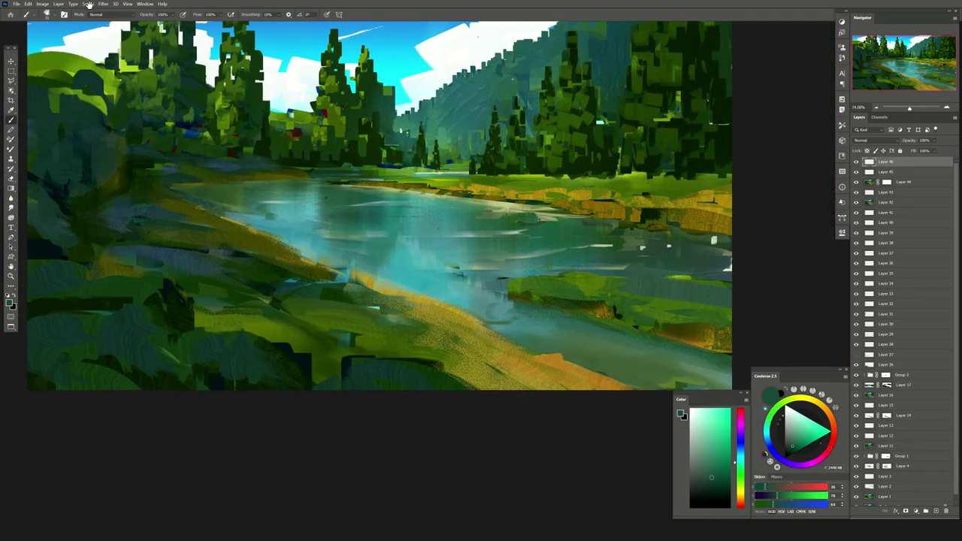
{"action": "left_click", "coordinate": [448, 311]}
{"action": "key", "text": "Return"}
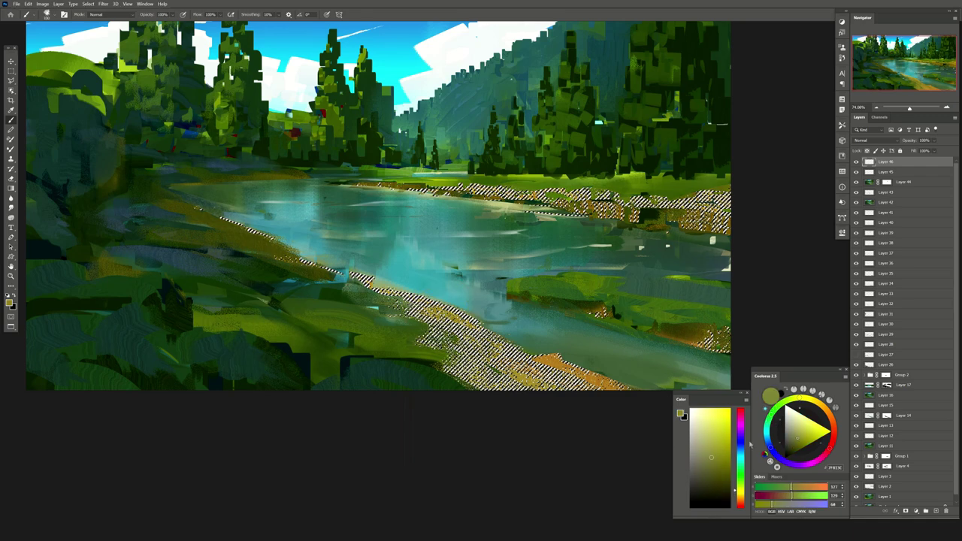
{"action": "left_click", "coordinate": [704, 422]}
{"action": "left_click", "coordinate": [926, 511]}
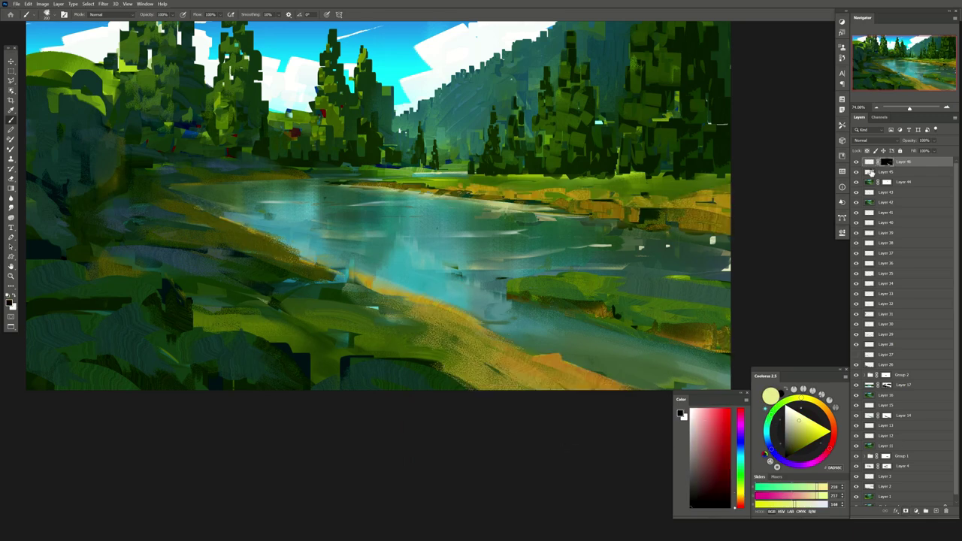
{"action": "left_click", "coordinate": [869, 162]}
{"action": "mouse_move", "coordinate": [408, 326]}
{"action": "left_mouse_down"}
{"action": "mouse_move", "coordinate": [446, 386]}
{"action": "mouse_move", "coordinate": [425, 334]}
{"action": "left_mouse_up"}
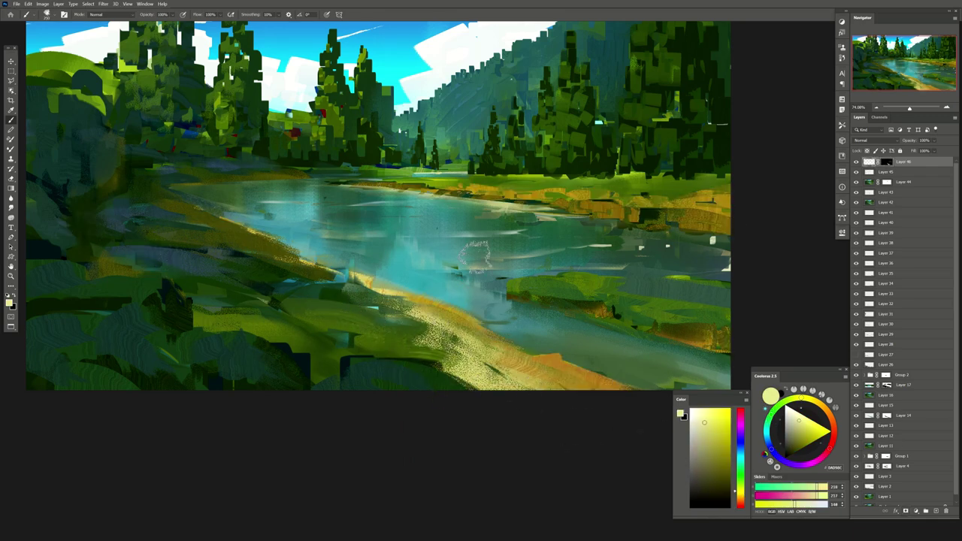
{"action": "left_click_drag", "start_coordinate": [518, 206], "coordinate": [725, 214]}
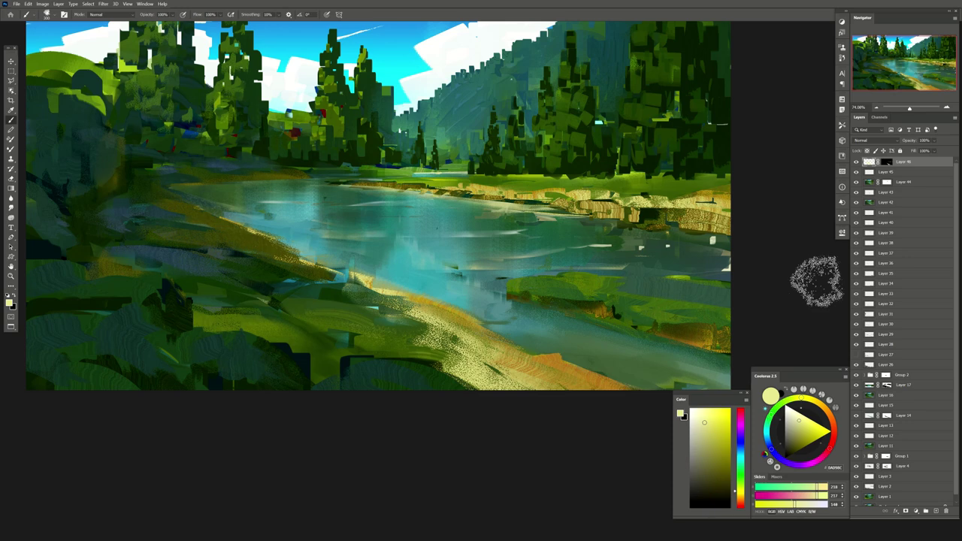
Set the highlight layer to Linear Dodge (Add) and adjust its opacity
{"action": "left_click", "coordinate": [870, 141]}
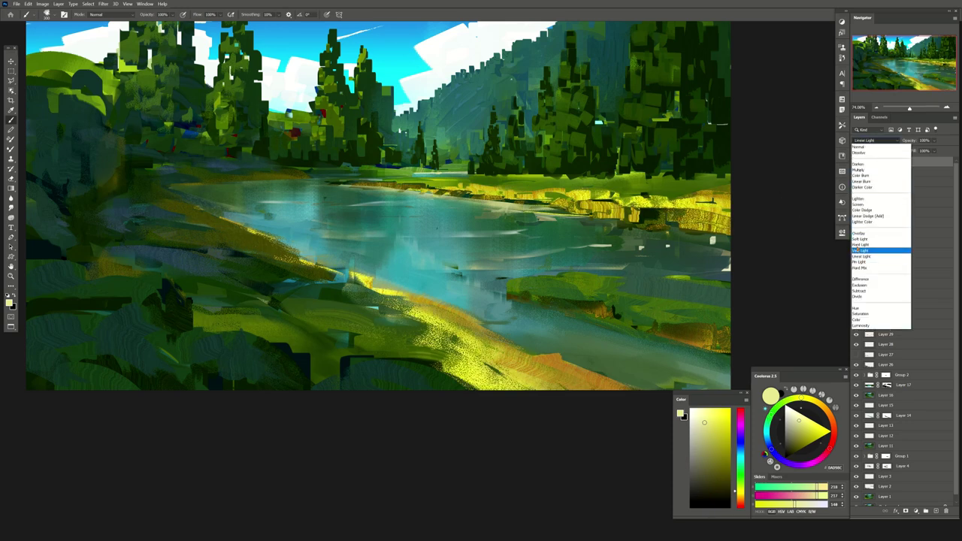
{"action": "left_click", "coordinate": [856, 216]}
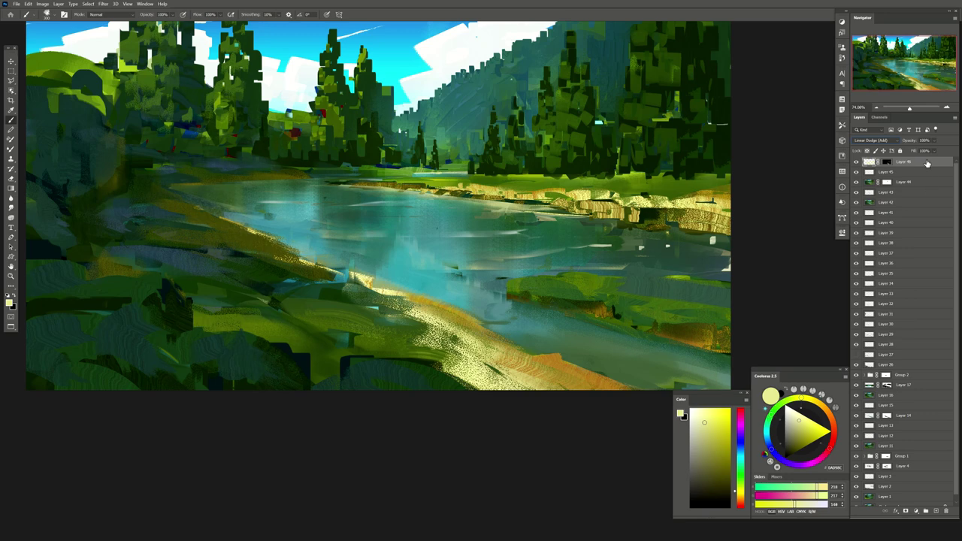
{"action": "left_click_drag", "start_coordinate": [922, 152], "coordinate": [914, 154]}
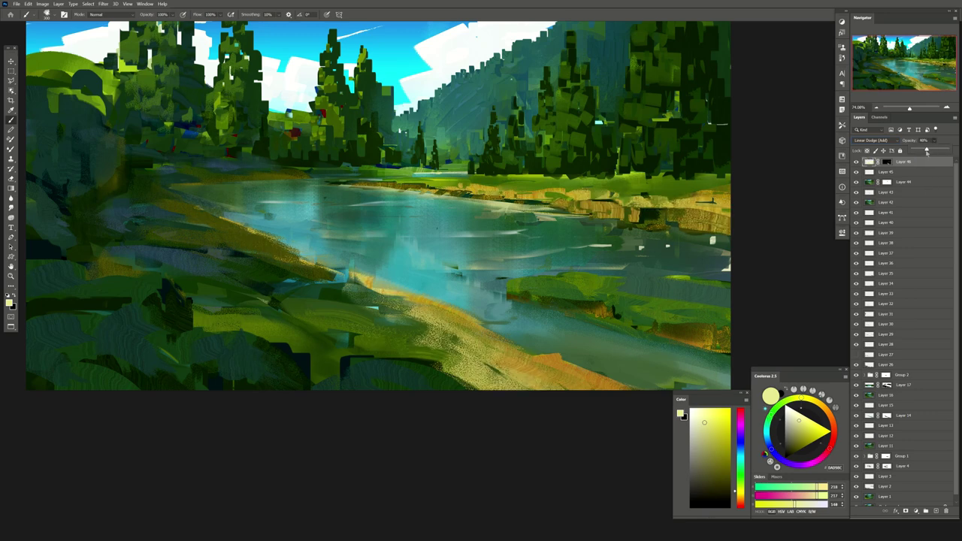
{"action": "left_click", "coordinate": [936, 513]}
{"action": "mouse_move", "coordinate": [162, 194]}
{"action": "left_mouse_down"}
{"action": "mouse_move", "coordinate": [267, 238]}
{"action": "mouse_move", "coordinate": [218, 229]}
{"action": "left_mouse_up"}
{"action": "key", "text": "l"}
Paint light blue strokes inside the left-bank lasso outline, then deselect
{"action": "key", "text": "b"}
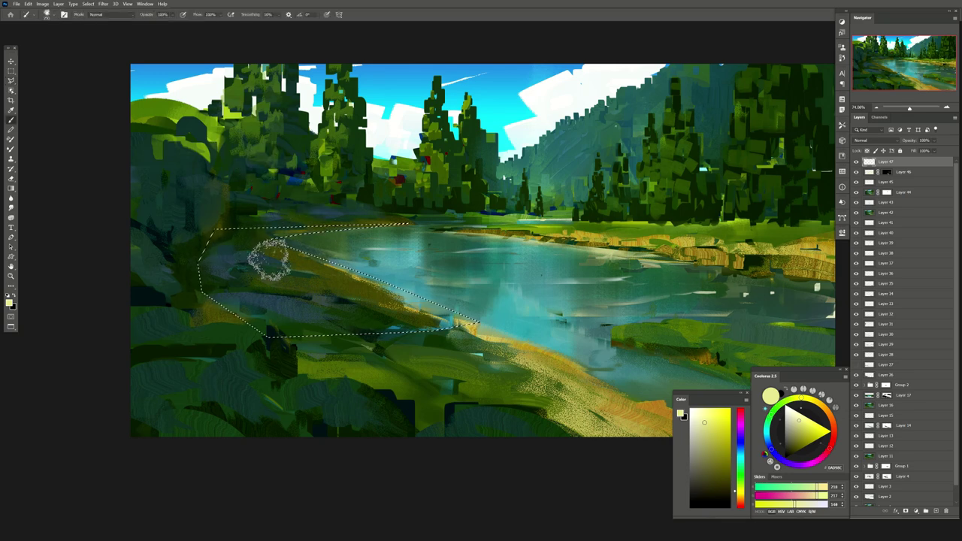
{"action": "left_click", "coordinate": [295, 181], "text": "alt"}
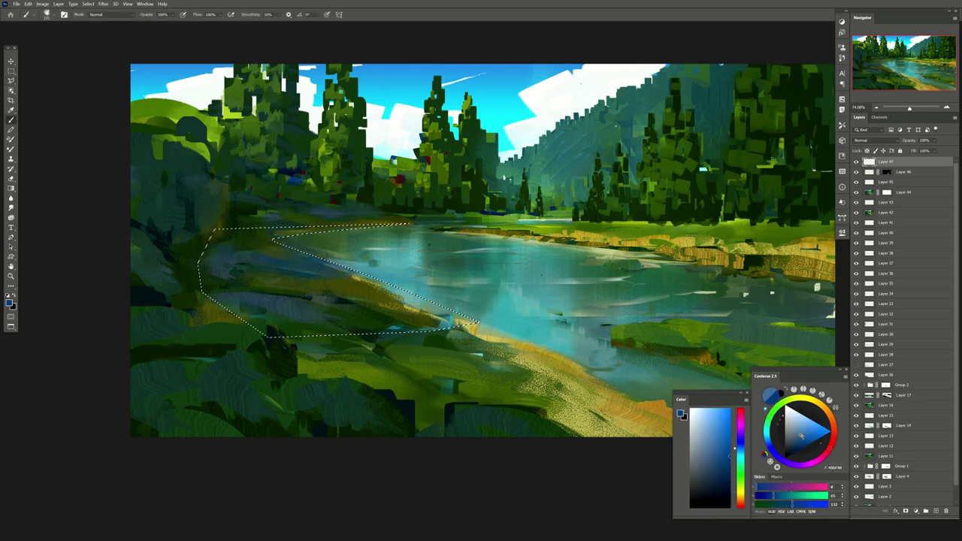
{"action": "left_click", "coordinate": [801, 436]}
{"action": "left_click_drag", "start_coordinate": [226, 256], "coordinate": [451, 323]}
{"action": "left_click_drag", "start_coordinate": [210, 300], "coordinate": [466, 330]}
{"action": "mouse_move", "coordinate": [293, 263]}
{"action": "left_mouse_down"}
{"action": "mouse_move", "coordinate": [398, 289]}
{"action": "mouse_move", "coordinate": [203, 251]}
{"action": "left_mouse_up"}
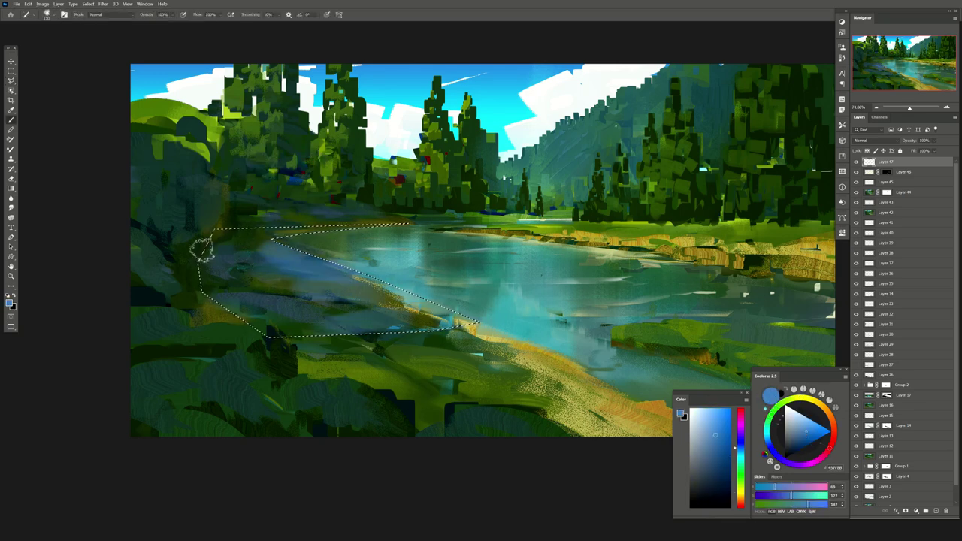
{"action": "key", "text": "ctrl+d"}
{"action": "key", "text": "e"}
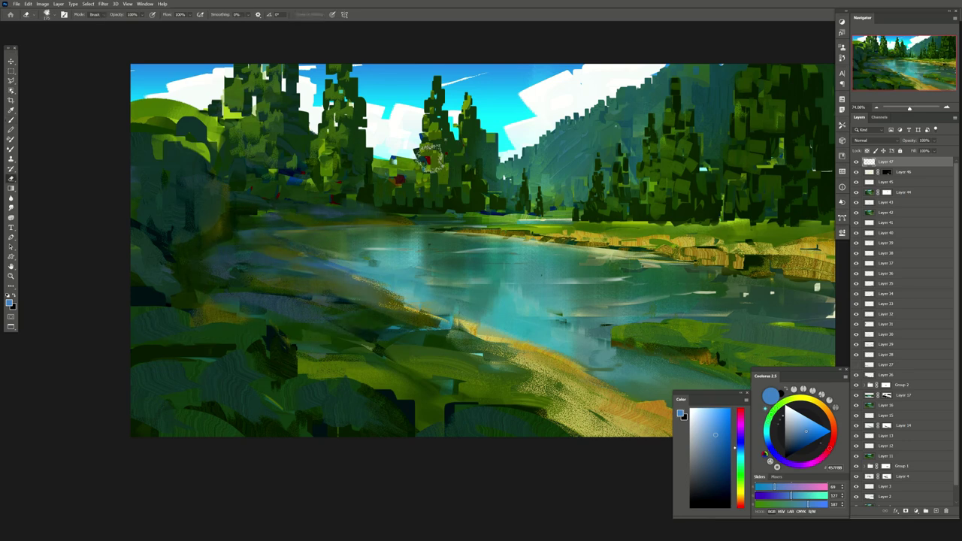
On Layer 48, mixer-brush dark green along the shoreline, partly erase it, set 61% opacity, flip canvas
{"action": "left_click", "coordinate": [936, 513]}
{"action": "key", "text": "b"}
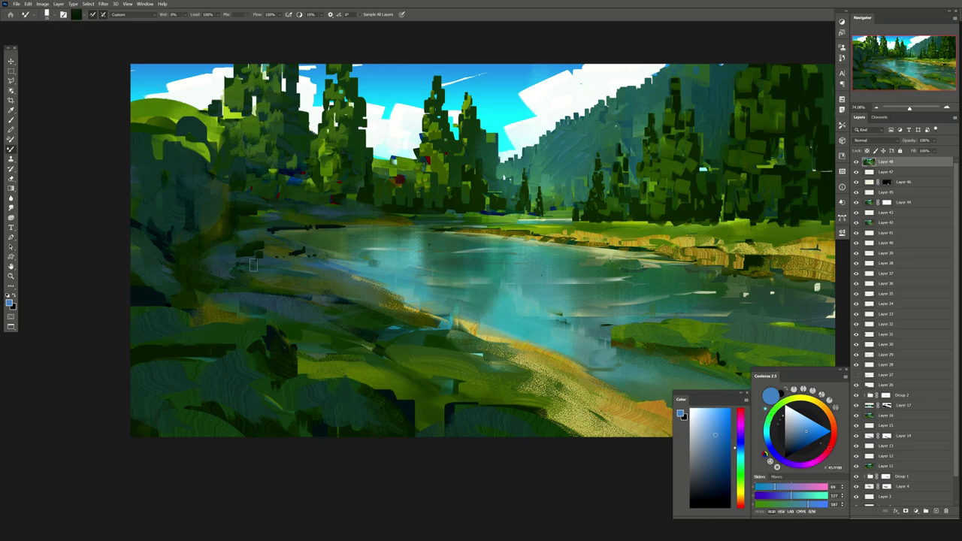
{"action": "left_click_drag", "start_coordinate": [254, 264], "coordinate": [286, 285]}
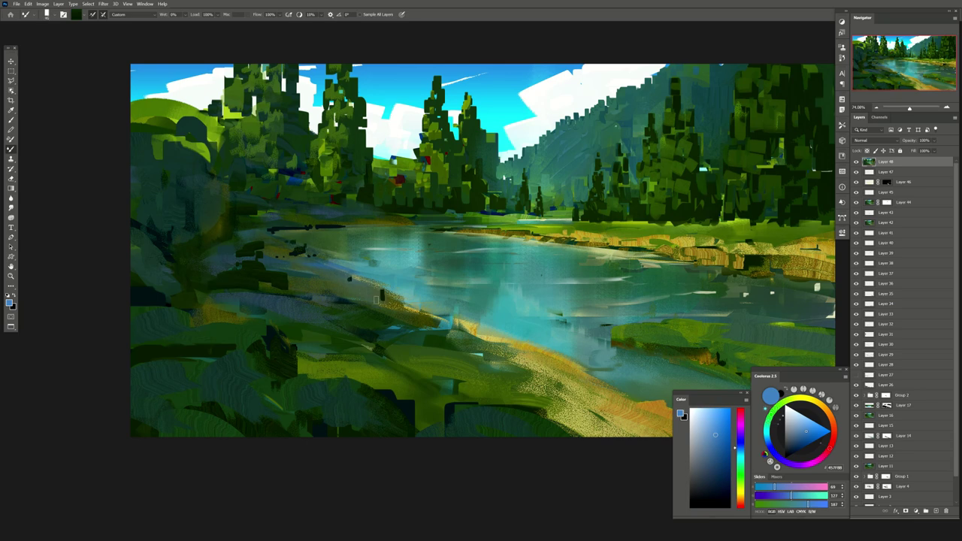
{"action": "key", "text": "e"}
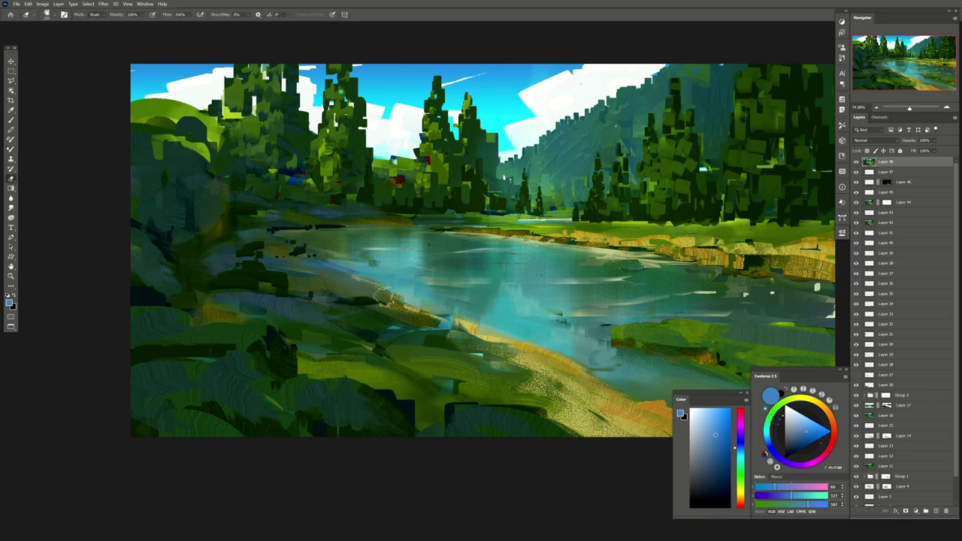
{"action": "left_click_drag", "start_coordinate": [277, 259], "coordinate": [270, 280]}
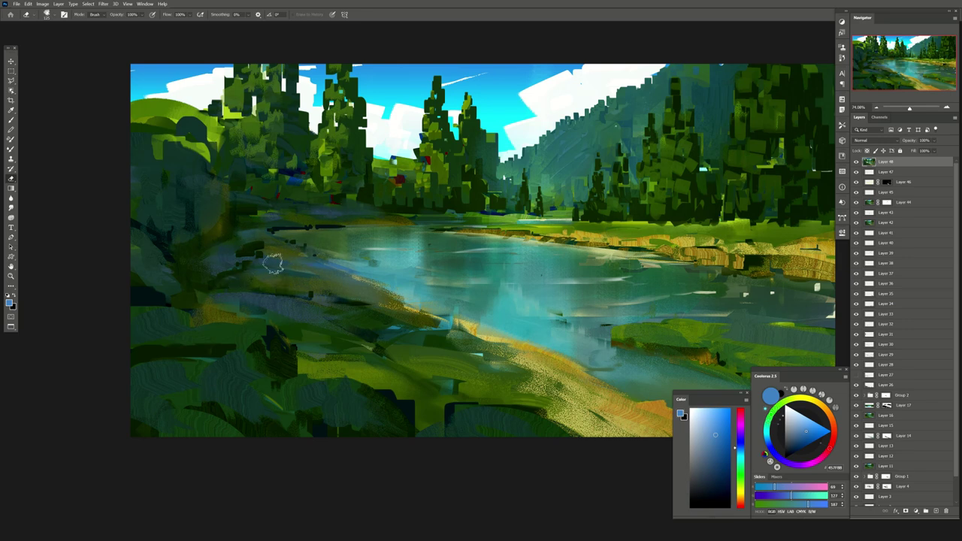
{"action": "left_click_drag", "start_coordinate": [922, 149], "coordinate": [934, 149]}
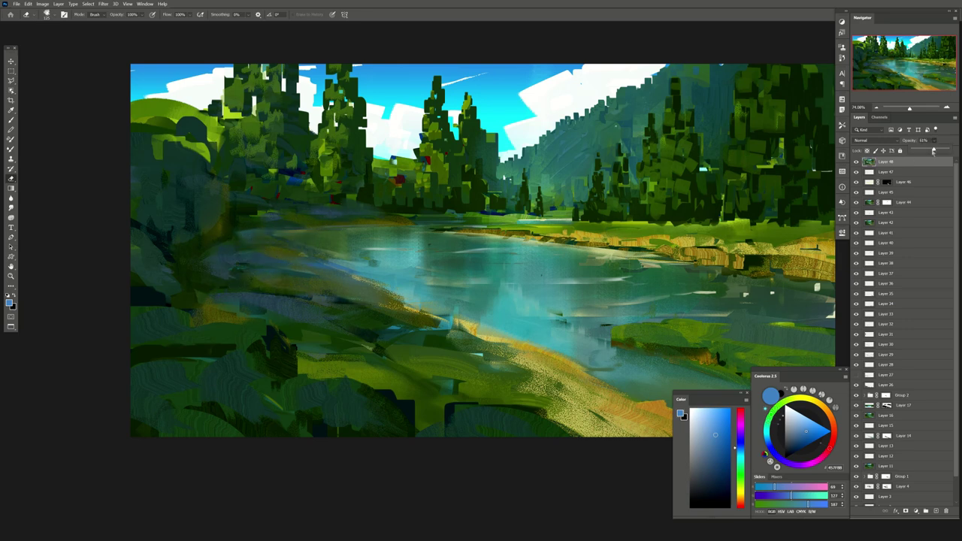
{"action": "key", "text": "h"}
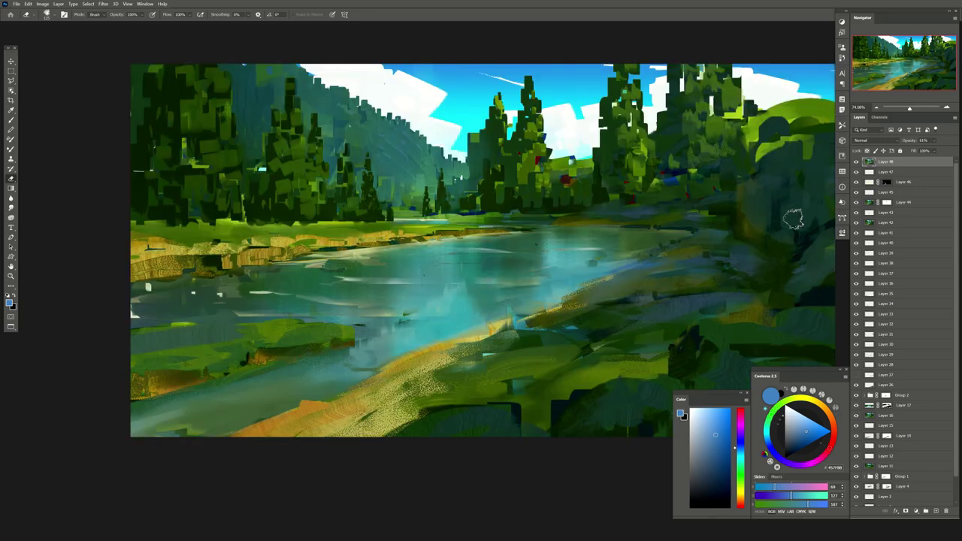
Add a new empty layer and choose a light cyan colour with a 300 px brush
{"action": "left_click", "coordinate": [936, 511]}
{"action": "key", "text": "b"}
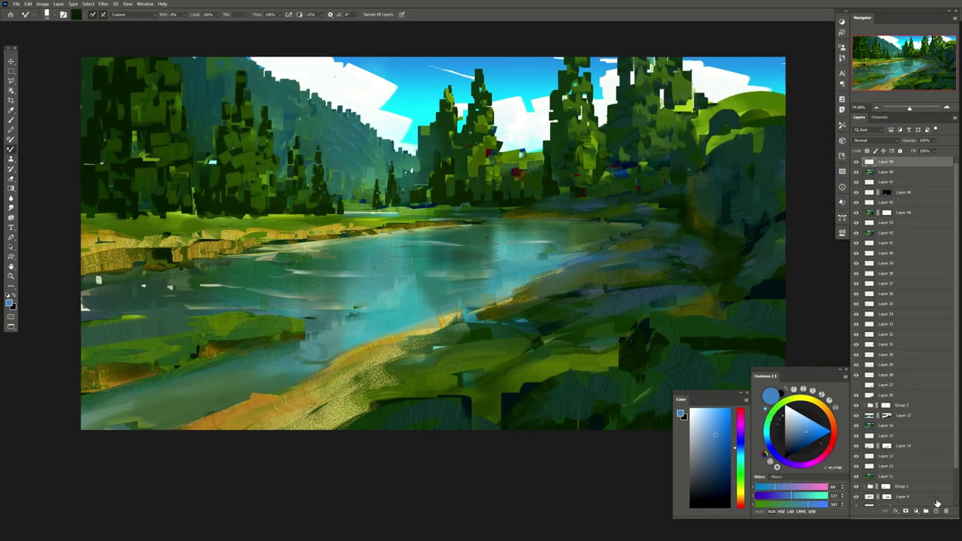
{"action": "left_click", "coordinate": [936, 511]}
{"action": "left_click", "coordinate": [365, 197], "text": "alt"}
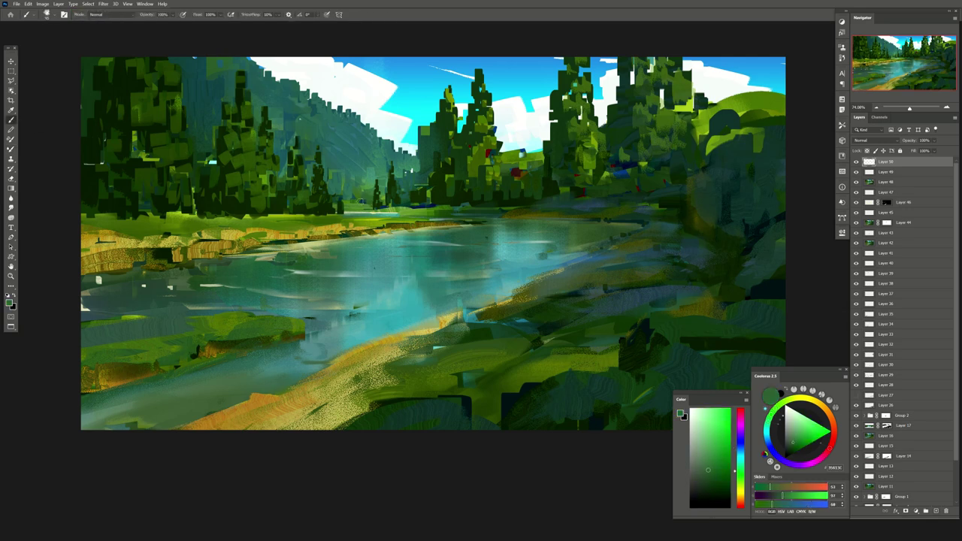
{"action": "left_click", "coordinate": [800, 436]}
{"action": "left_click", "coordinate": [355, 183], "text": "alt"}
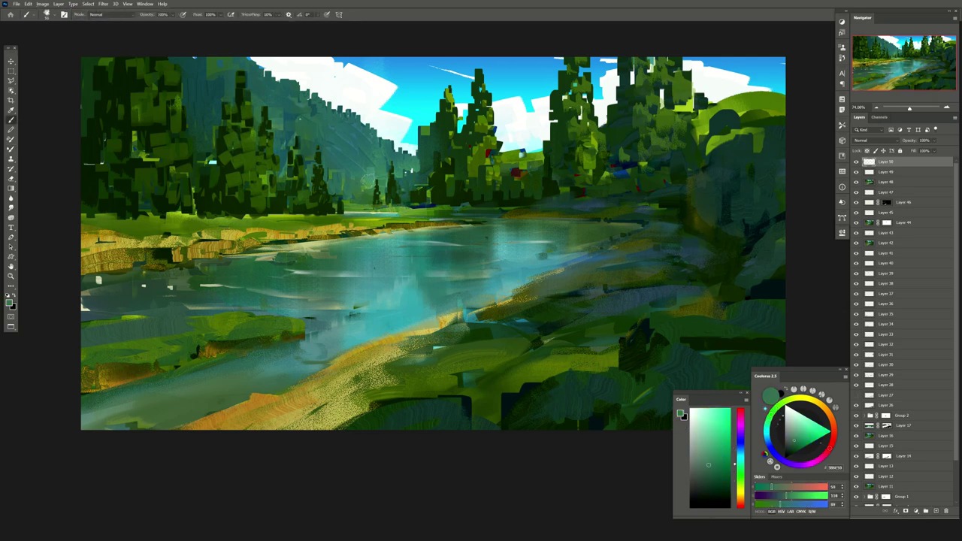
{"action": "left_click", "coordinate": [401, 164], "text": "alt"}
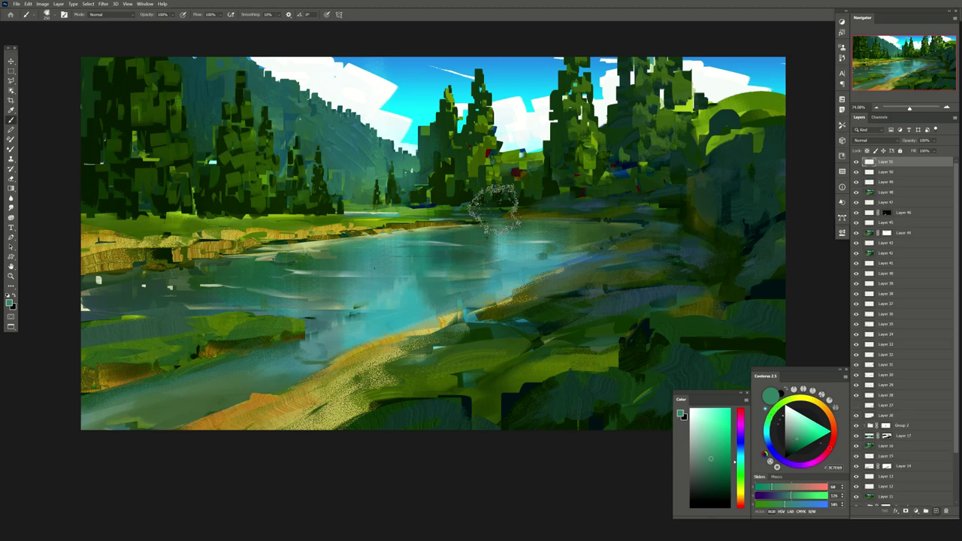
{"action": "left_click", "coordinate": [389, 133], "text": "alt"}
{"action": "key", "text": "bracketright"}
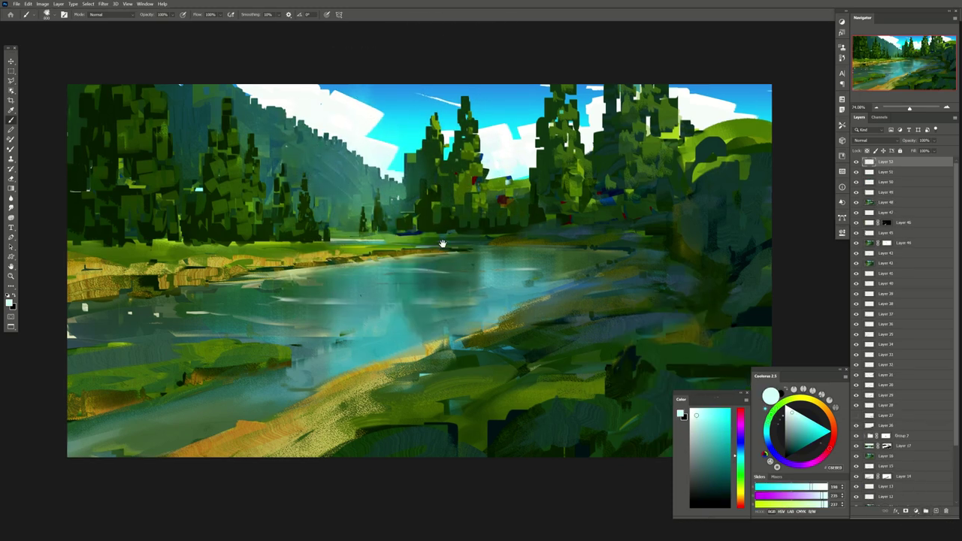
Set the haze layer to Lighten blending and reselect light cyan for the distant trees
{"action": "left_click_drag", "start_coordinate": [743, 176], "coordinate": [729, 203]}
{"action": "left_click", "coordinate": [767, 215], "text": "alt"}
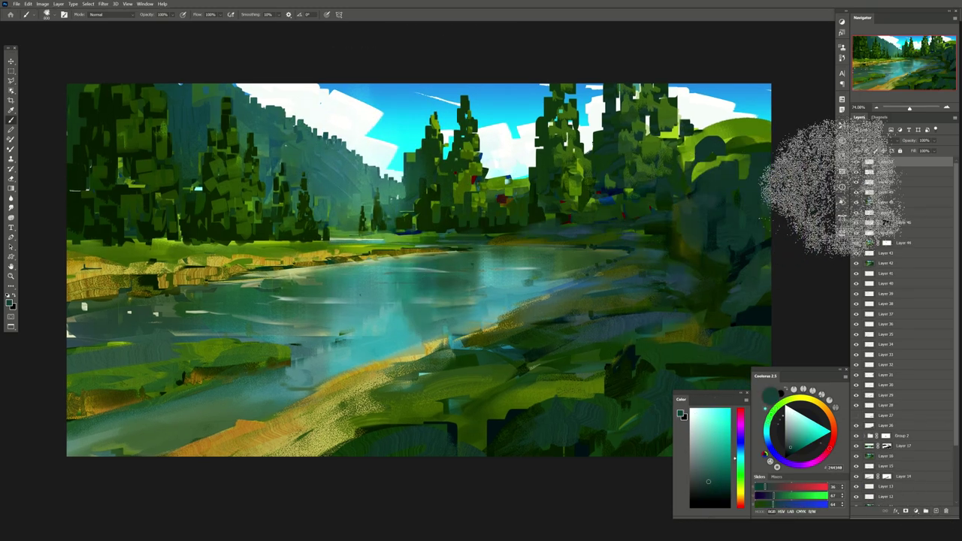
{"action": "left_click", "coordinate": [871, 139]}
{"action": "left_click", "coordinate": [872, 209]}
{"action": "left_click_drag", "start_coordinate": [336, 153], "coordinate": [338, 165]}
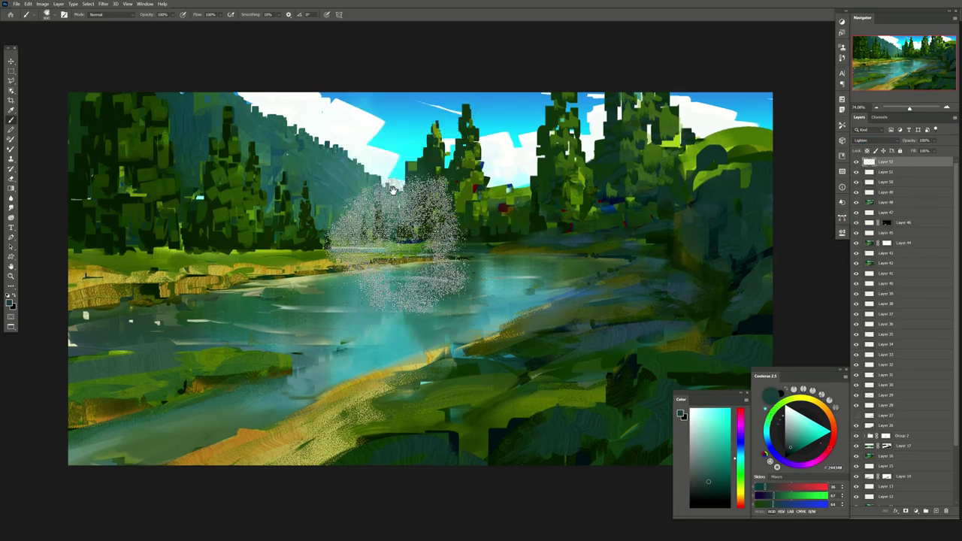
{"action": "left_click", "coordinate": [398, 188], "text": "alt"}
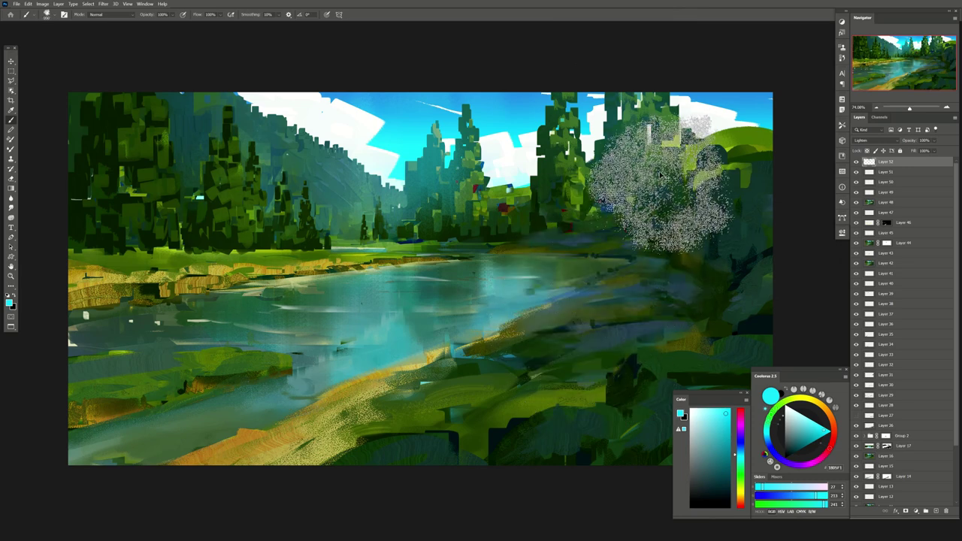
{"action": "key", "text": "e"}
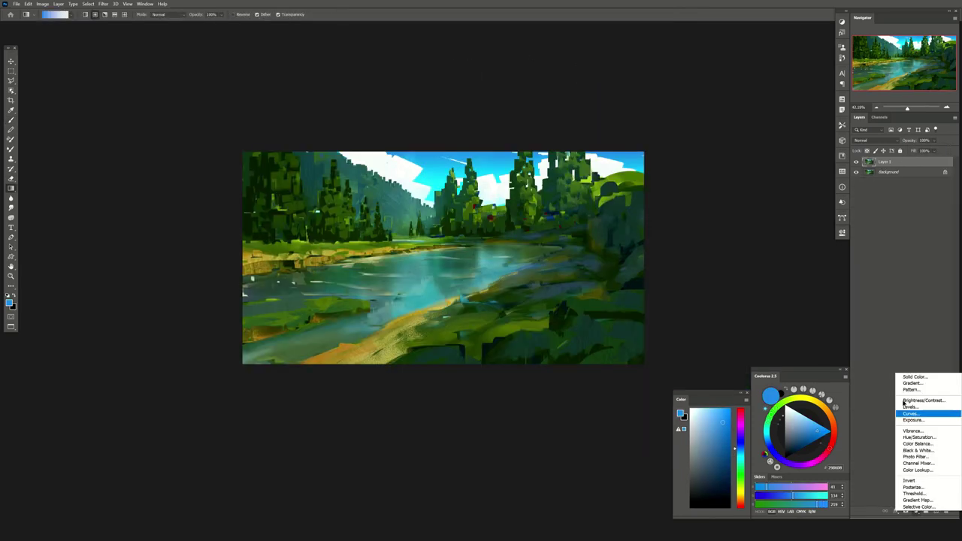
Add a Brightness/Contrast adjustment with Brightness returned to 0, plus an empty Layer 2 on top
{"action": "left_click_drag", "start_coordinate": [782, 277], "coordinate": [787, 280]}
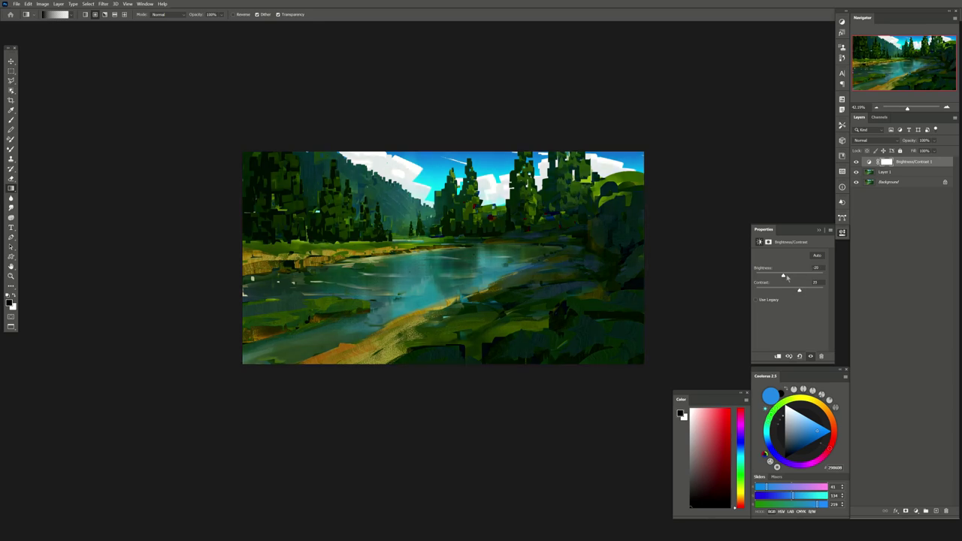
{"action": "type", "text": "0"}
{"action": "key", "text": "Return"}
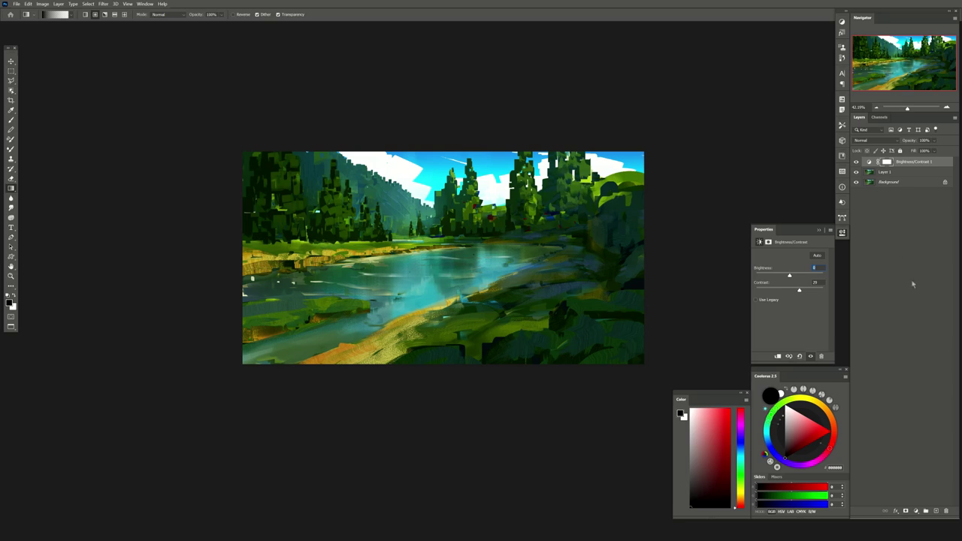
{"action": "left_click", "coordinate": [936, 511]}
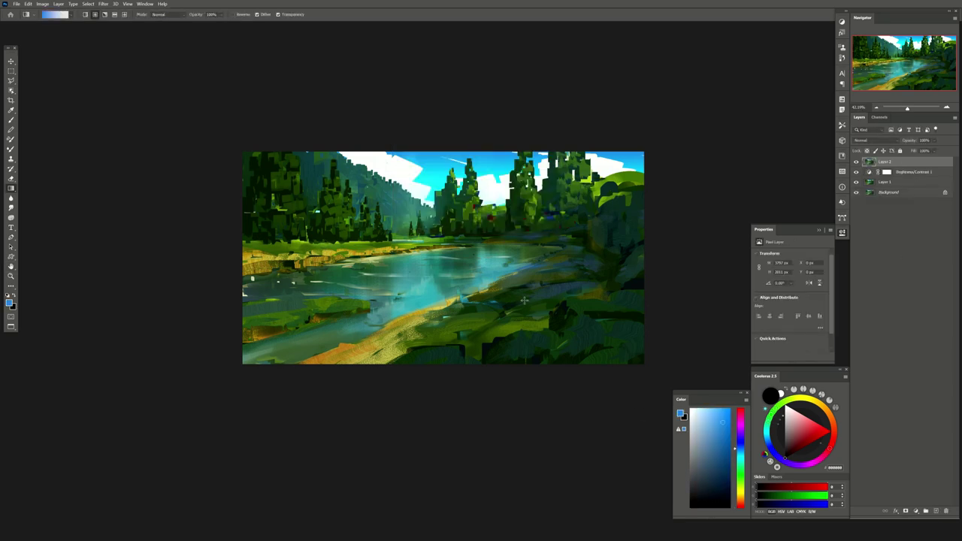
Set up the Mixer Brush on Layer 2 with a new tip from the brush preset picker
{"action": "key", "text": "b"}
{"action": "left_click_drag", "start_coordinate": [521, 322], "coordinate": [514, 318]}
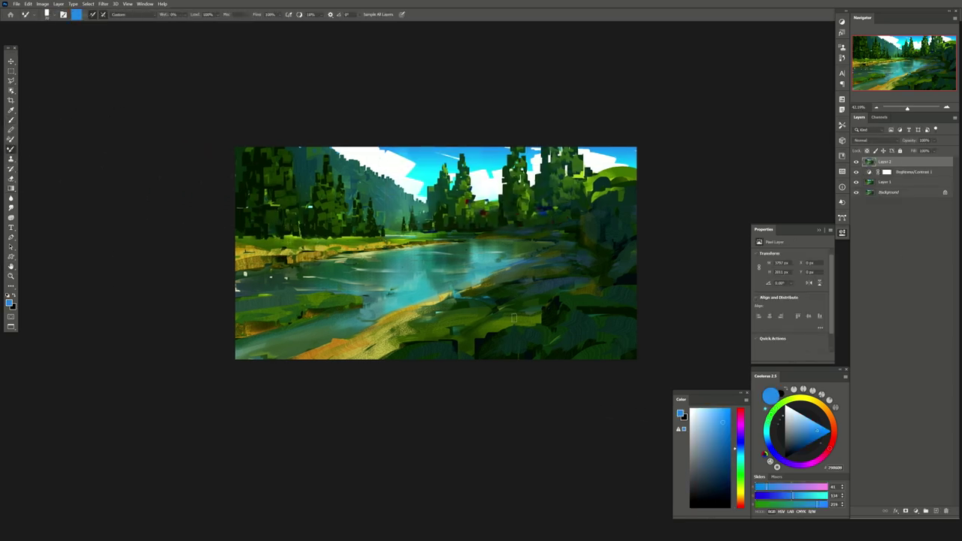
{"action": "key", "text": "alt+shift+bracketleft"}
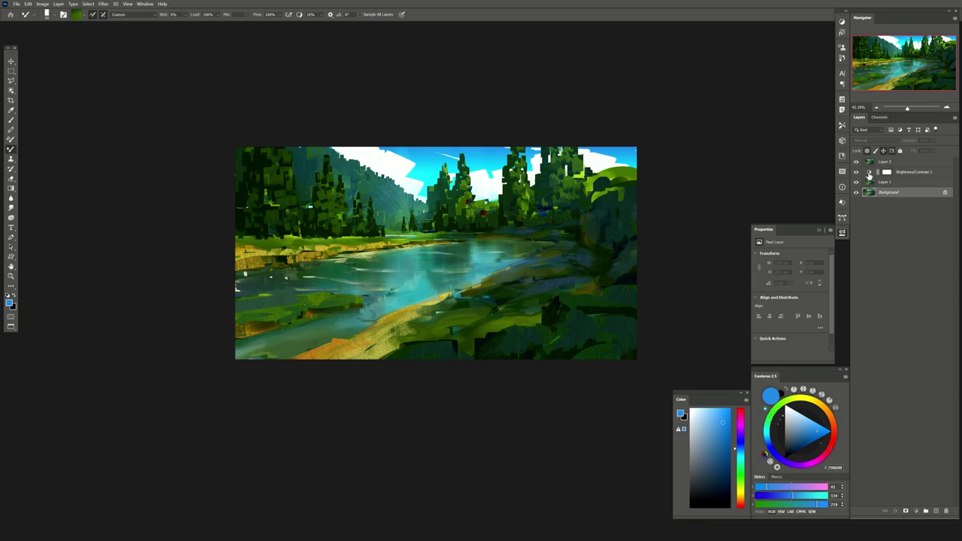
{"action": "left_click", "coordinate": [883, 161]}
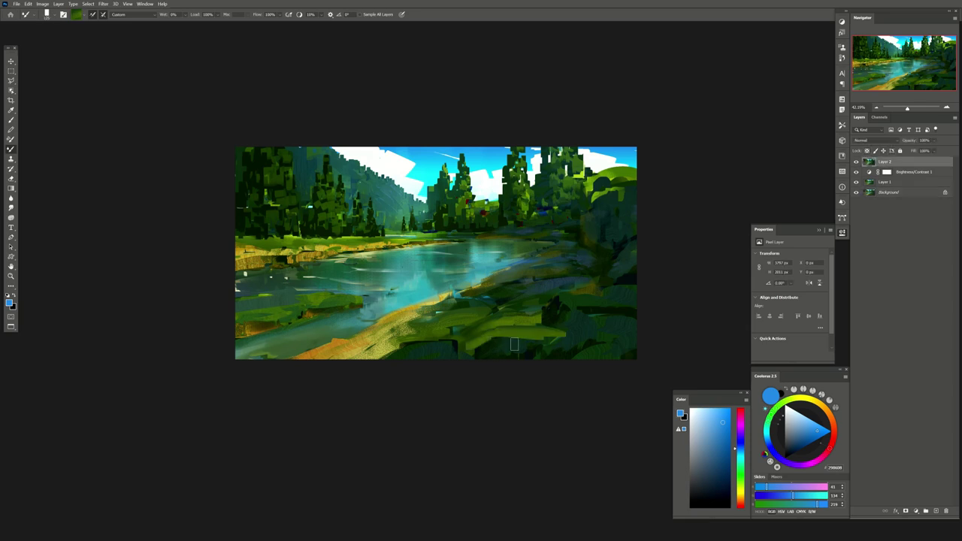
{"action": "left_click", "coordinate": [47, 14]}
{"action": "left_click", "coordinate": [239, 115]}
Paint brighter green over the bottom foliage, lower-right bank and right hillside, then compare
{"action": "mouse_move", "coordinate": [518, 343]}
{"action": "left_mouse_down"}
{"action": "mouse_move", "coordinate": [610, 337]}
{"action": "mouse_move", "coordinate": [554, 328]}
{"action": "mouse_move", "coordinate": [554, 349]}
{"action": "mouse_move", "coordinate": [616, 333]}
{"action": "mouse_move", "coordinate": [530, 336]}
{"action": "left_mouse_up"}
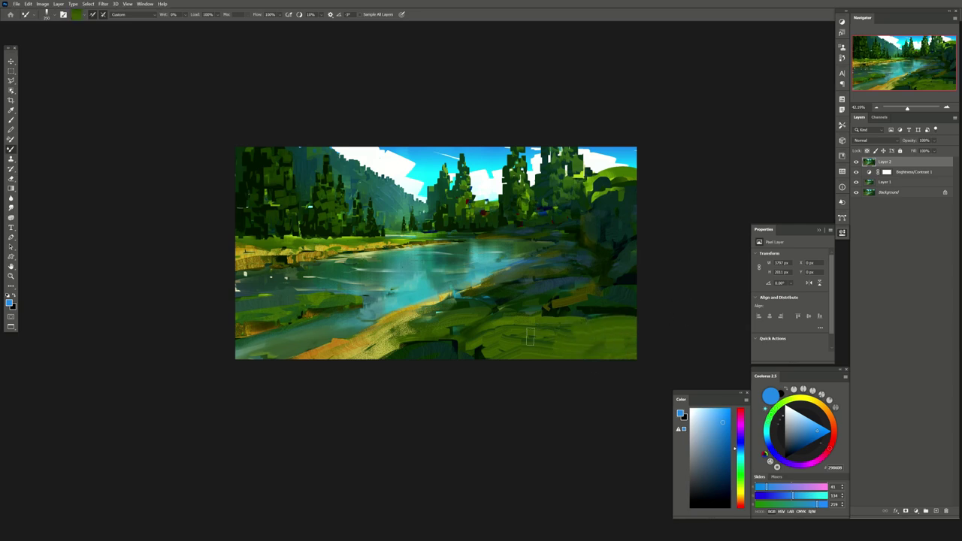
{"action": "mouse_move", "coordinate": [467, 366]}
{"action": "left_mouse_down"}
{"action": "mouse_move", "coordinate": [459, 331]}
{"action": "mouse_move", "coordinate": [387, 356]}
{"action": "left_mouse_up"}
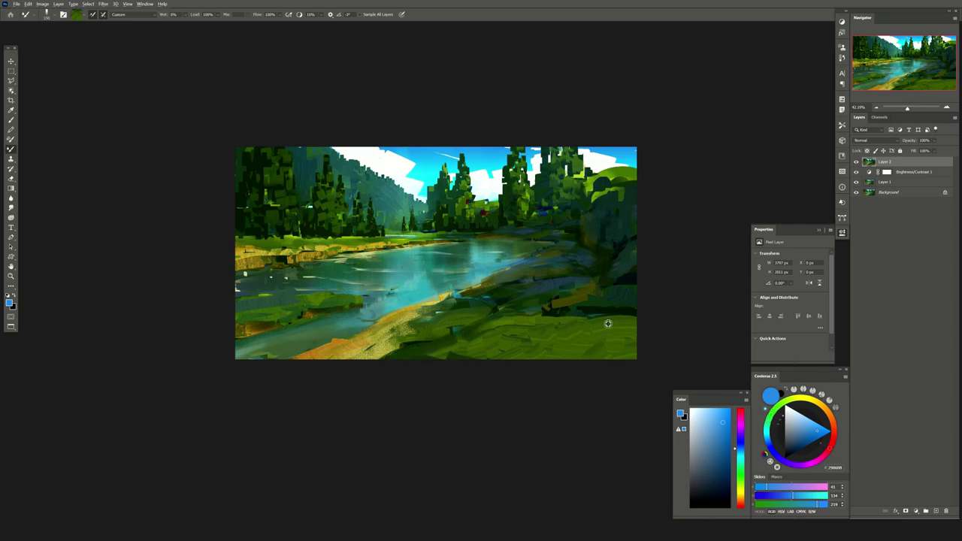
{"action": "mouse_move", "coordinate": [582, 303]}
{"action": "left_mouse_down"}
{"action": "mouse_move", "coordinate": [549, 312]}
{"action": "mouse_move", "coordinate": [554, 334]}
{"action": "mouse_move", "coordinate": [597, 357]}
{"action": "mouse_move", "coordinate": [606, 327]}
{"action": "mouse_move", "coordinate": [644, 365]}
{"action": "mouse_move", "coordinate": [596, 322]}
{"action": "left_mouse_up"}
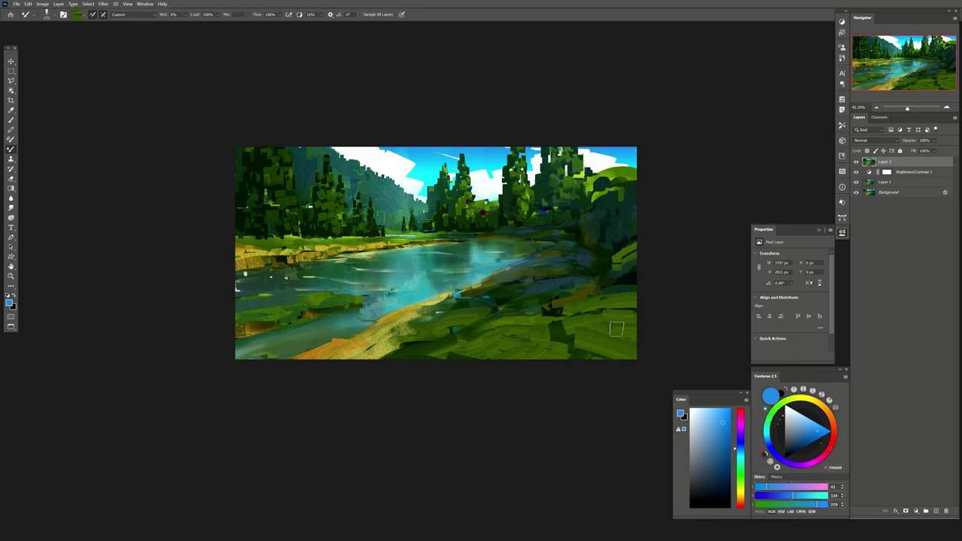
{"action": "left_click_drag", "start_coordinate": [632, 184], "coordinate": [593, 221]}
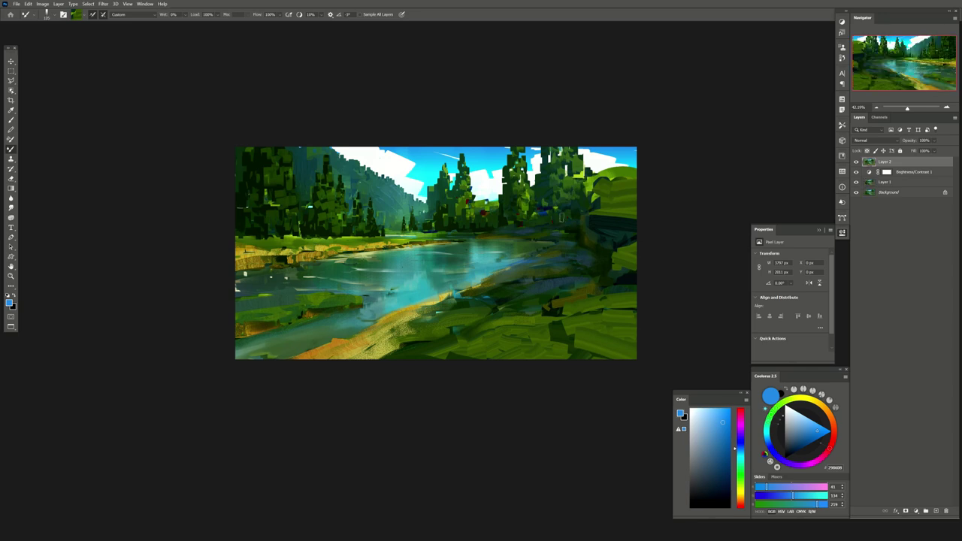
{"action": "key", "text": "h"}
{"action": "left_click", "coordinate": [856, 162]}
Add a new layer and select the green foliage with Color Range
{"action": "left_click", "coordinate": [856, 162]}
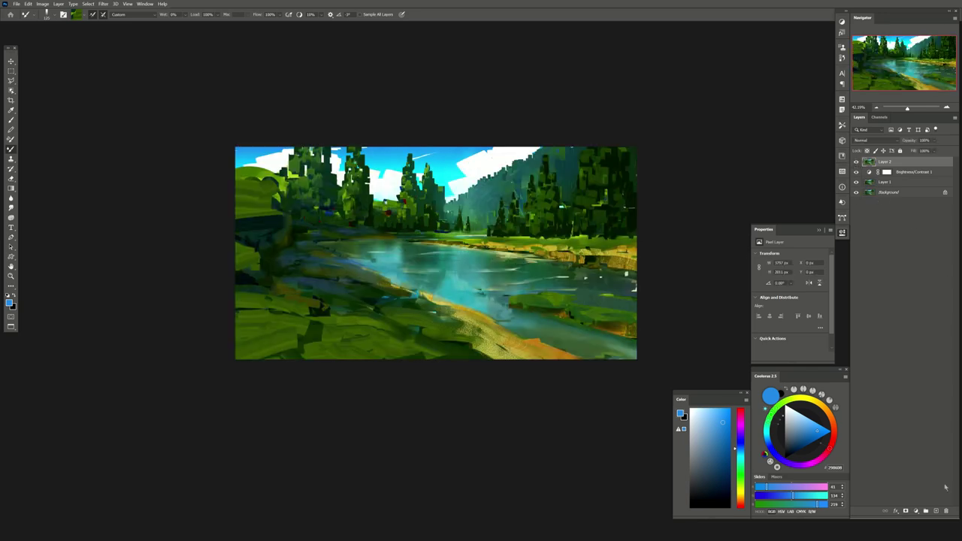
{"action": "left_click", "coordinate": [936, 511]}
{"action": "left_click", "coordinate": [83, 4]}
{"action": "left_click", "coordinate": [113, 78]}
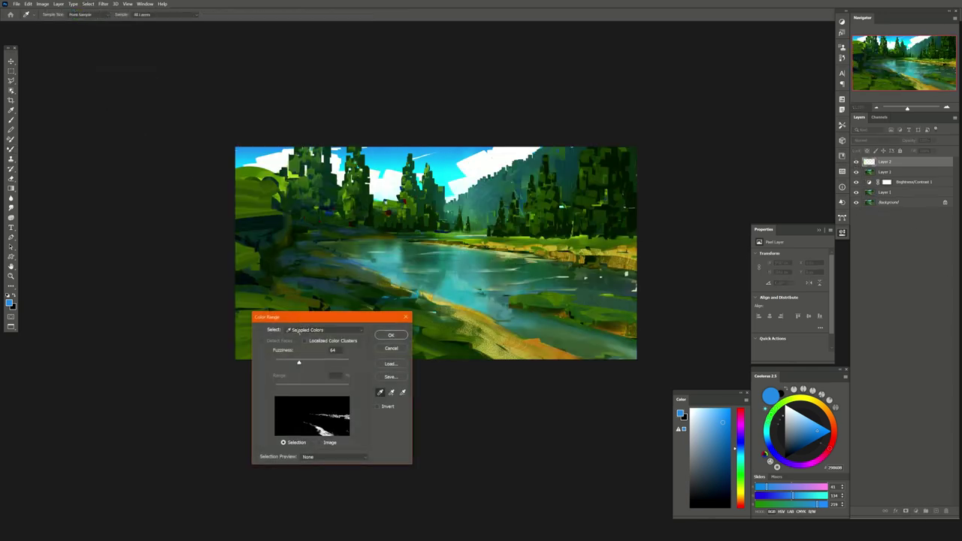
{"action": "left_click", "coordinate": [312, 308]}
{"action": "left_click", "coordinate": [316, 329]}
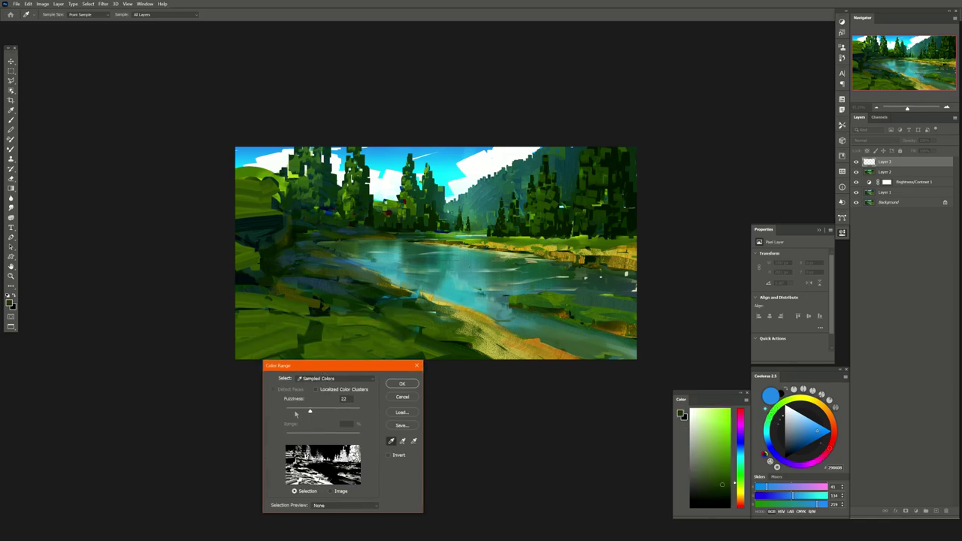
{"action": "key", "text": "Return"}
Sample a dark teal brush colour from the painting and clear the selection
{"action": "key", "text": "b"}
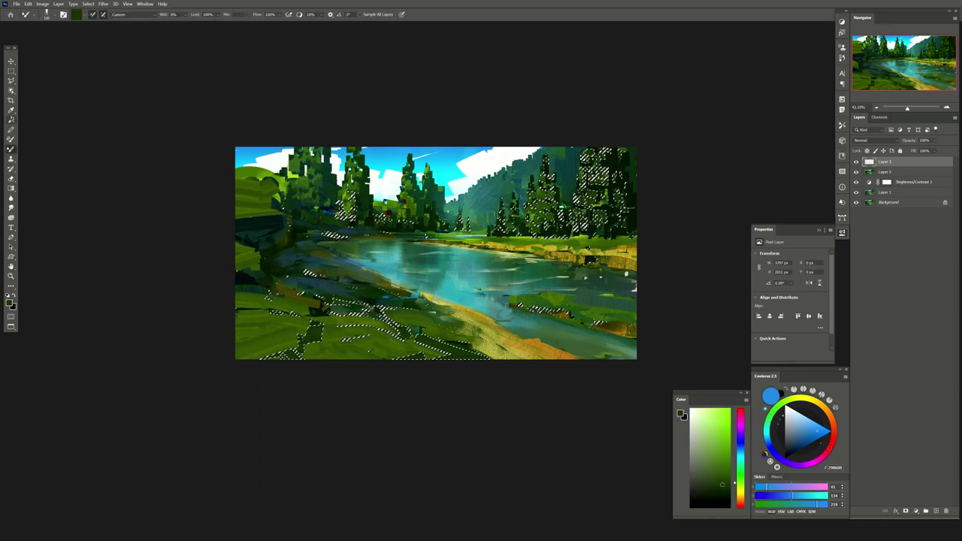
{"action": "key", "text": "d"}
{"action": "left_click", "coordinate": [247, 275], "text": "alt"}
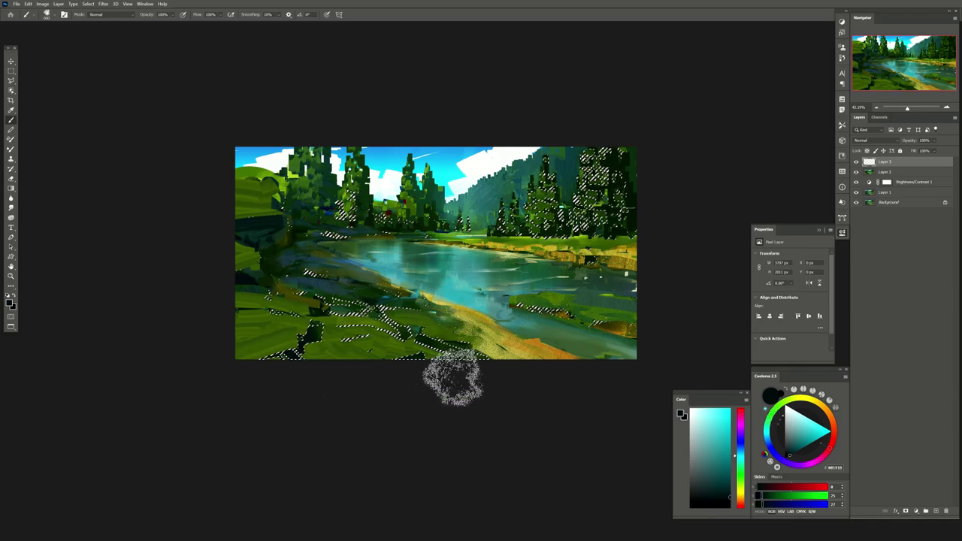
{"action": "key", "text": "ctrl+d"}
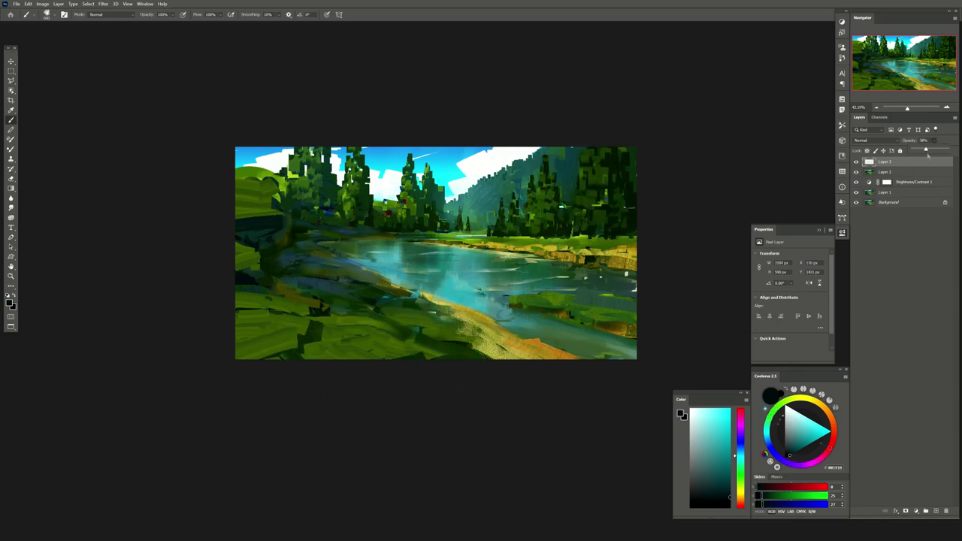
Add Layer 4 and select the green areas with Color Range at fuzziness 50
{"action": "left_click", "coordinate": [936, 511]}
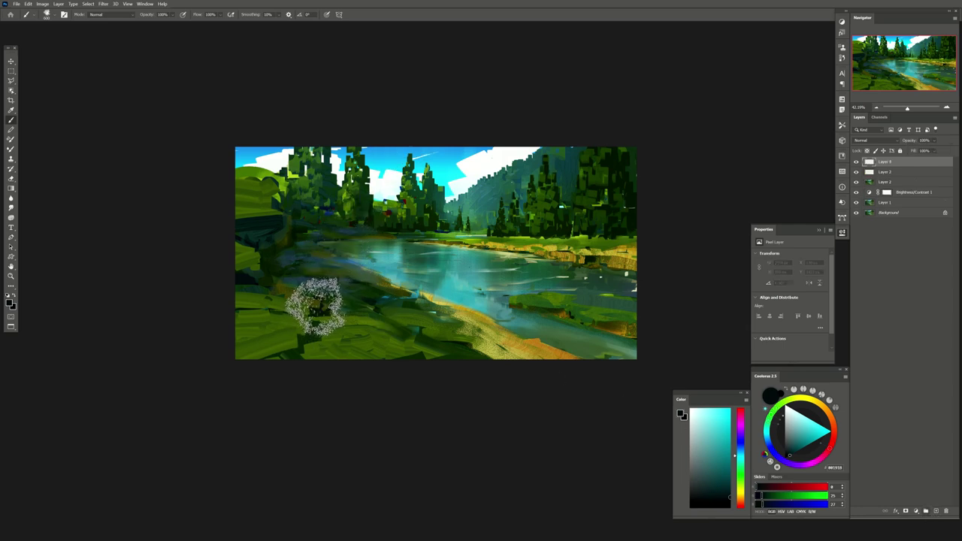
{"action": "left_click", "coordinate": [87, 4]}
{"action": "left_click", "coordinate": [113, 78]}
{"action": "left_click", "coordinate": [358, 317]}
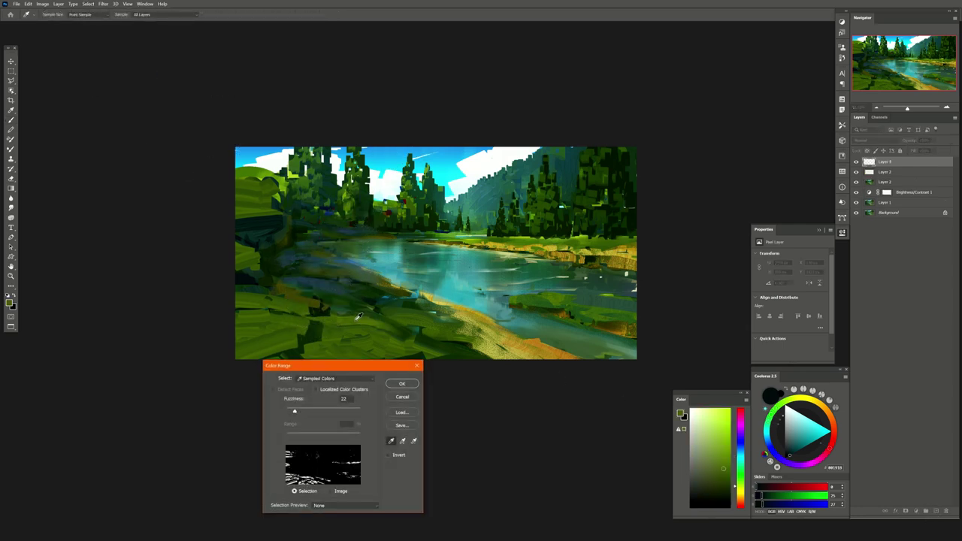
{"action": "left_click", "coordinate": [305, 412]}
{"action": "key", "text": "Return"}
On new Layer 5, repaint the left bank with smoother green strokes and deselect
{"action": "key", "text": "b"}
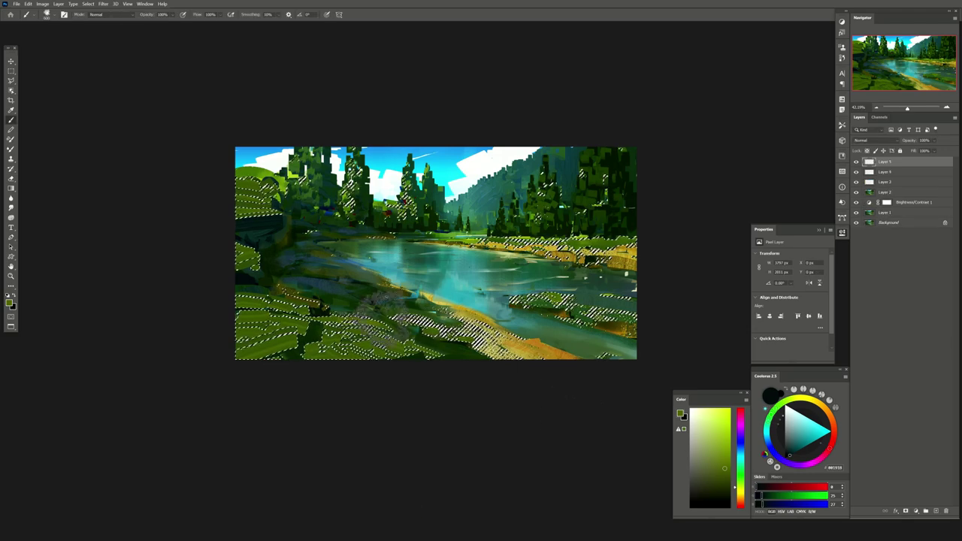
{"action": "key", "text": "ctrl+shift+alt+n"}
{"action": "left_click", "coordinate": [708, 439]}
{"action": "scroll", "coordinate": [451, 316], "scroll_direction": "down", "scroll_amount": 1}
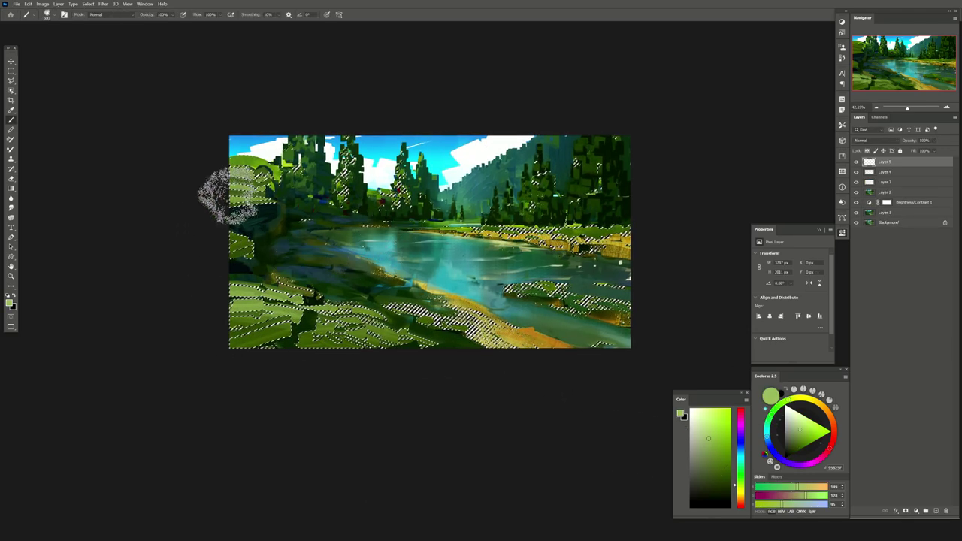
{"action": "left_click", "coordinate": [274, 173], "text": "alt"}
{"action": "left_click_drag", "start_coordinate": [307, 269], "coordinate": [353, 256]}
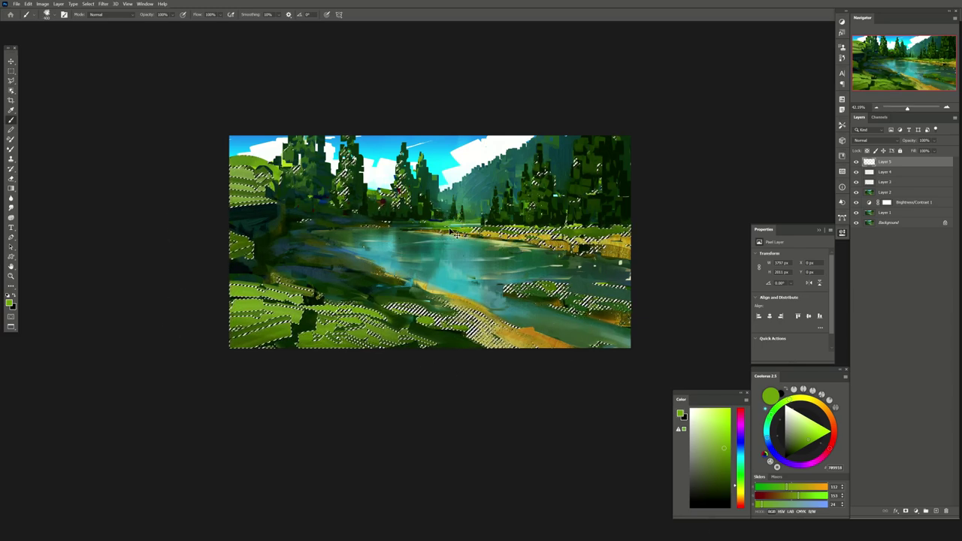
{"action": "key", "text": "ctrl+d"}
Flip the canvas horizontally to view the painting mirrored
{"action": "key", "text": "ctrl+shift+h"}
{"action": "left_click_drag", "start_coordinate": [517, 223], "coordinate": [489, 203]}
{"action": "key", "text": "e"}
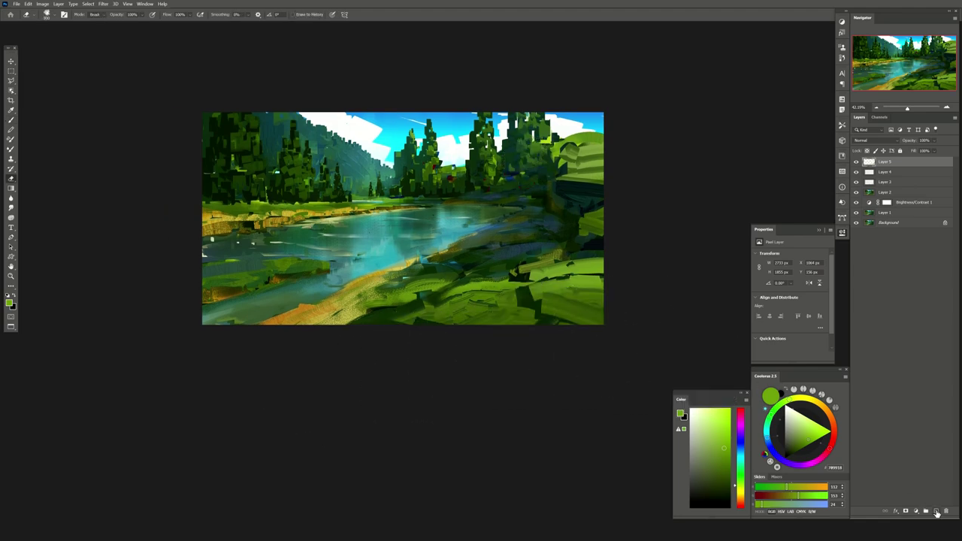
On new Layer 6, choose dark green and set the layer to Darken at 71% opacity
{"action": "key", "text": "b"}
{"action": "left_click", "coordinate": [502, 258], "text": "alt"}
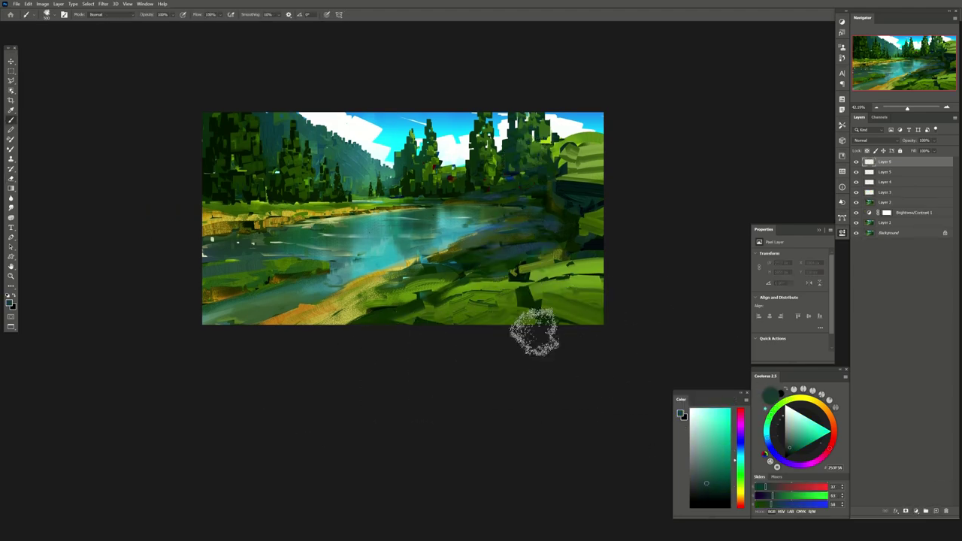
{"action": "left_click", "coordinate": [886, 162]}
{"action": "left_click", "coordinate": [510, 249], "text": "alt"}
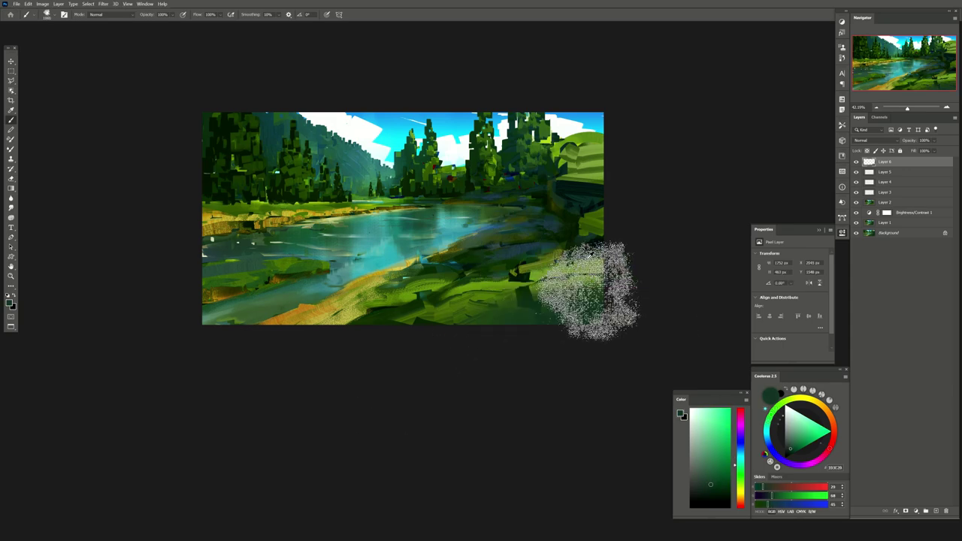
{"action": "left_click", "coordinate": [540, 310], "text": "alt"}
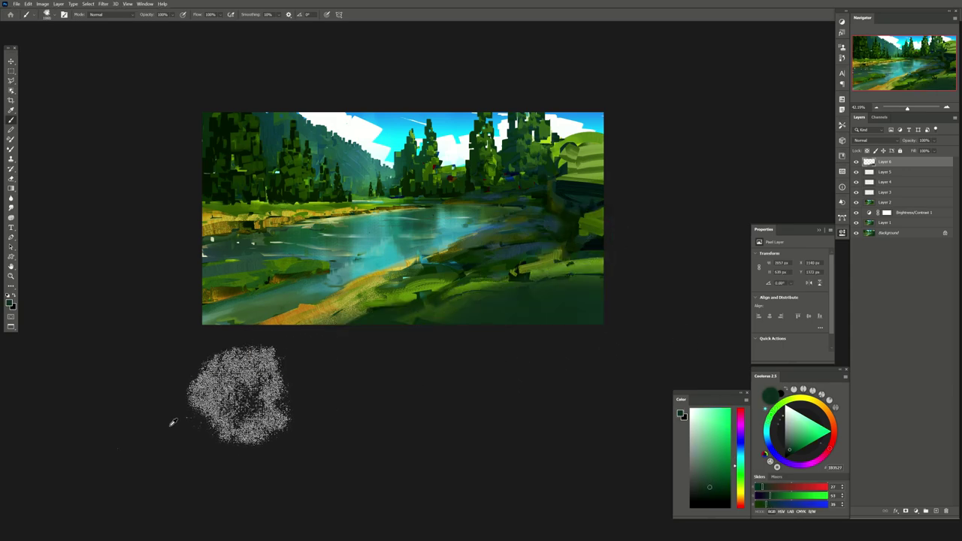
{"action": "left_click", "coordinate": [875, 141]}
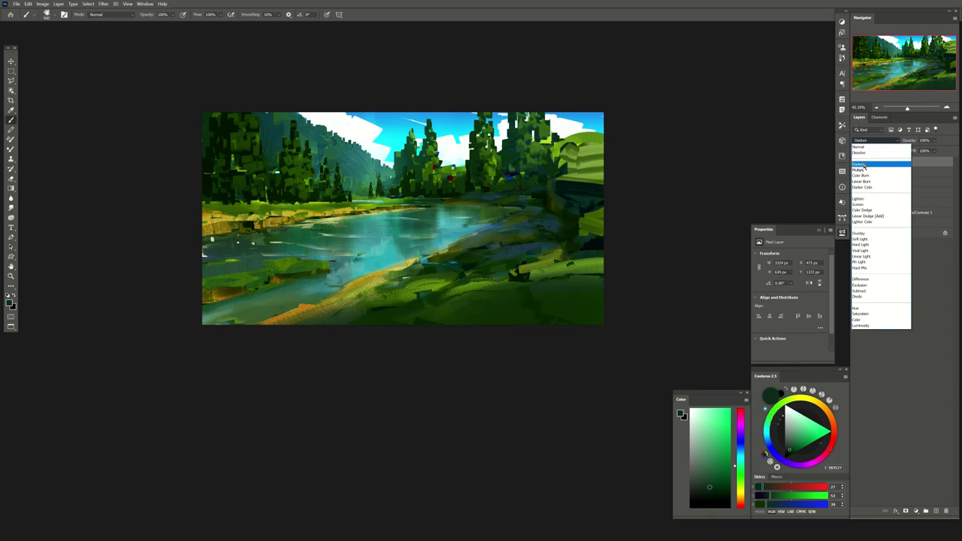
{"action": "left_click", "coordinate": [872, 157]}
{"action": "left_click_drag", "start_coordinate": [900, 161], "coordinate": [942, 161]}
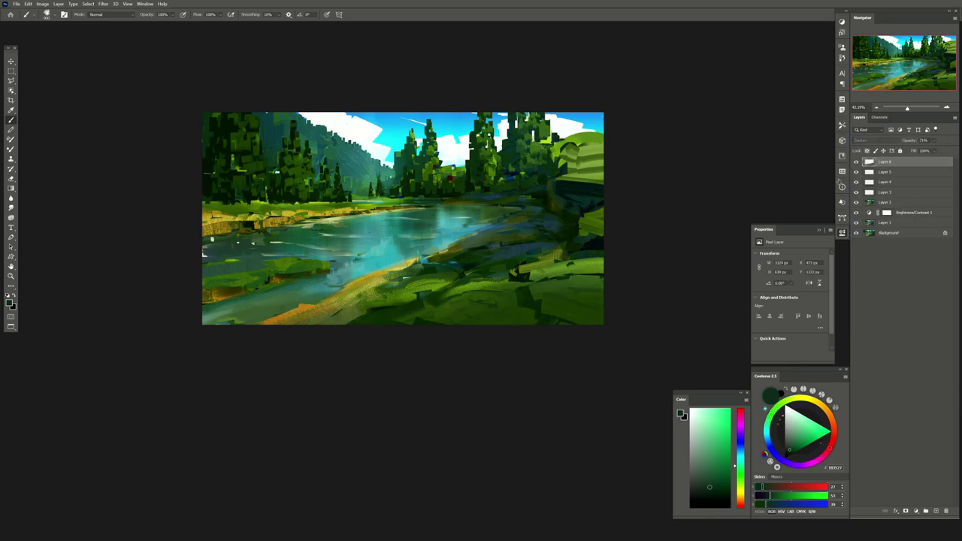
Paint darker green shading inside a Color Range selection, then deselect
{"action": "left_click", "coordinate": [88, 3]}
{"action": "left_click", "coordinate": [105, 73]}
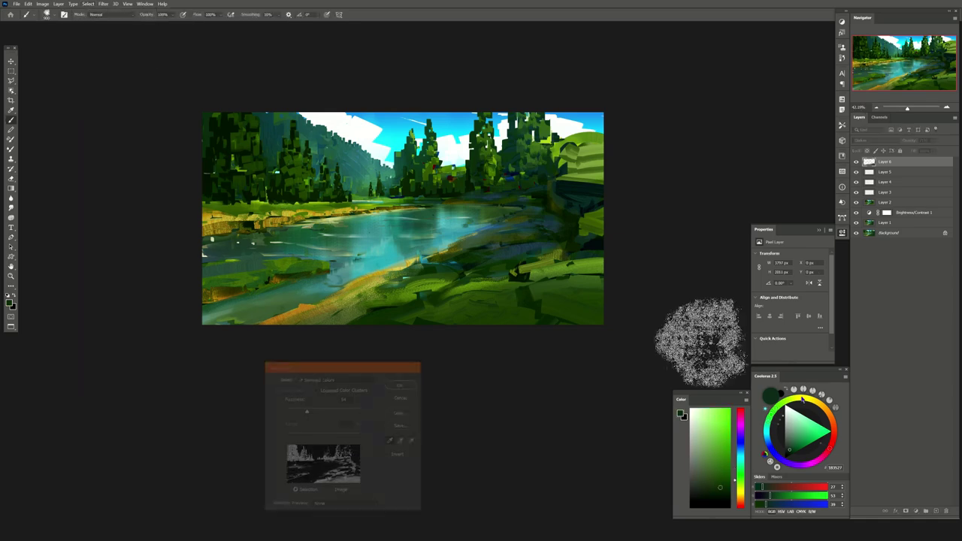
{"action": "left_click", "coordinate": [88, 4]}
{"action": "left_click", "coordinate": [105, 73]}
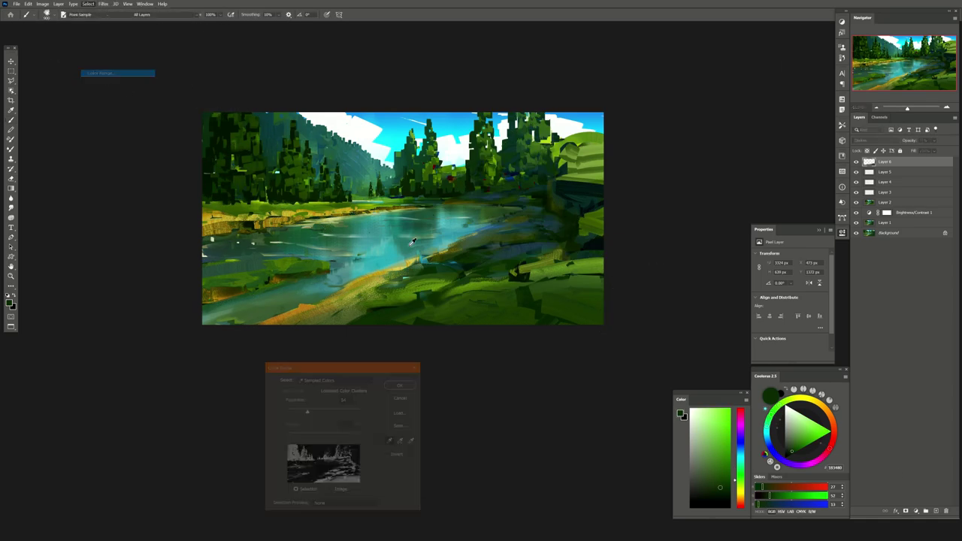
{"action": "key", "text": "b"}
{"action": "left_click", "coordinate": [401, 383]}
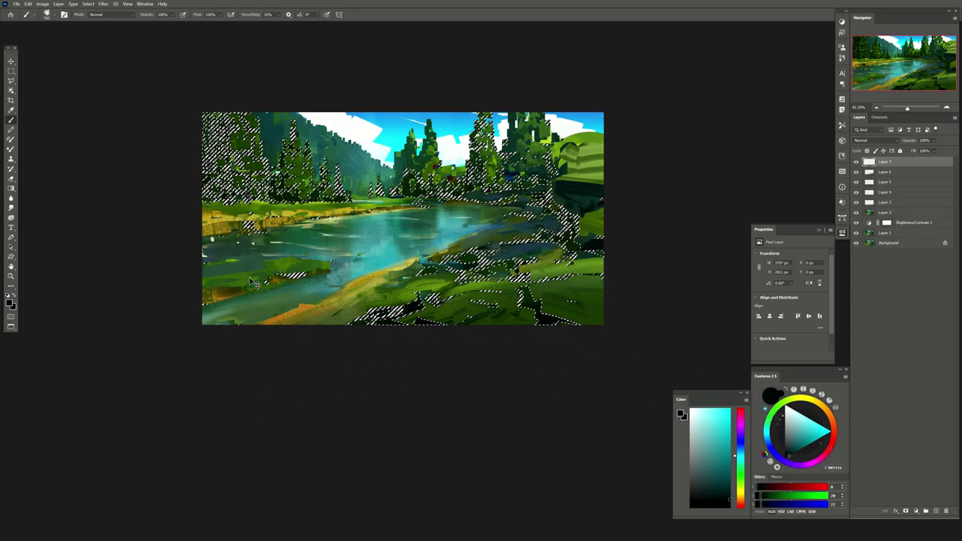
{"action": "key", "text": "ctrl+d"}
{"action": "key", "text": "e"}
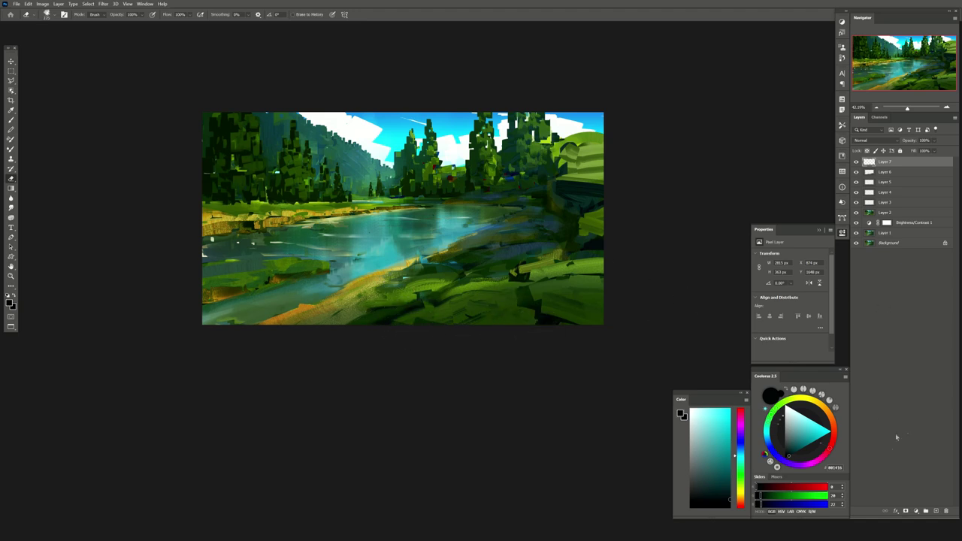
Stamp a merged copy of the visible painting into Layer 8 and smudge-blend it
{"action": "left_click", "coordinate": [935, 511]}
{"action": "key", "text": "ctrl+shift+alt+e"}
{"action": "key", "text": "r"}
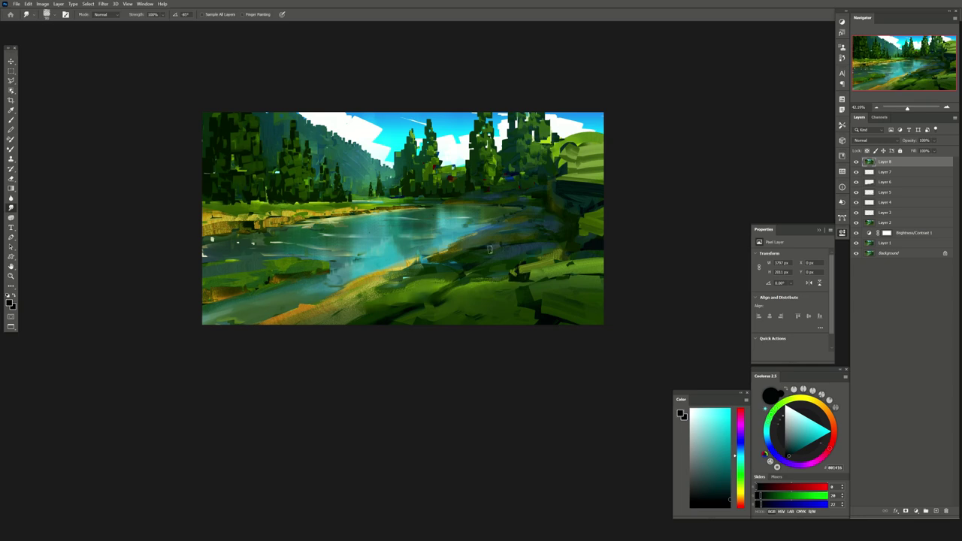
{"action": "key", "text": "b"}
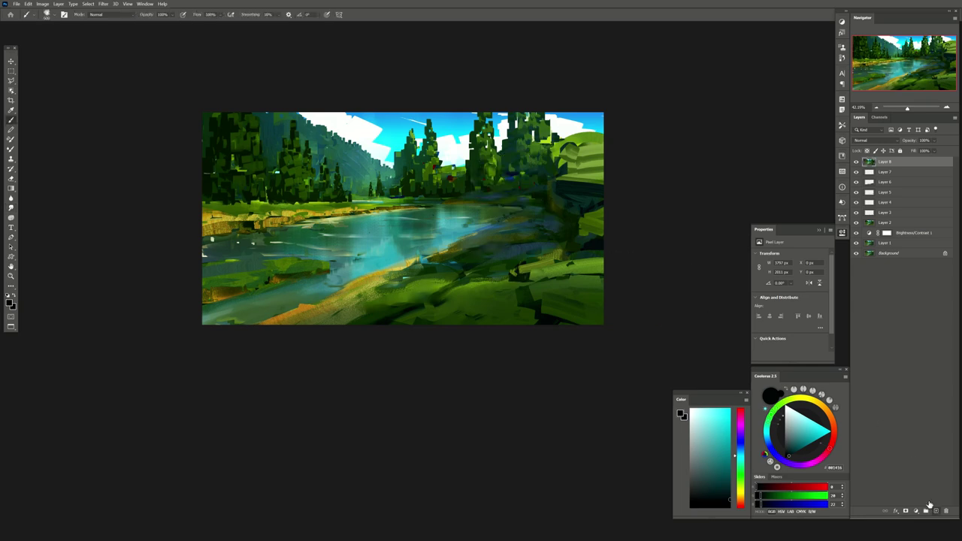
Paint faint light-blue river streaks on a new layer at 46% opacity and mirror the canvas back
{"action": "key", "text": "ctrl+shift+alt+n"}
{"action": "left_click", "coordinate": [540, 225], "text": "alt"}
{"action": "key", "text": "bracketleft"}
{"action": "key", "text": "bracketleft"}
{"action": "key", "text": "bracketleft"}
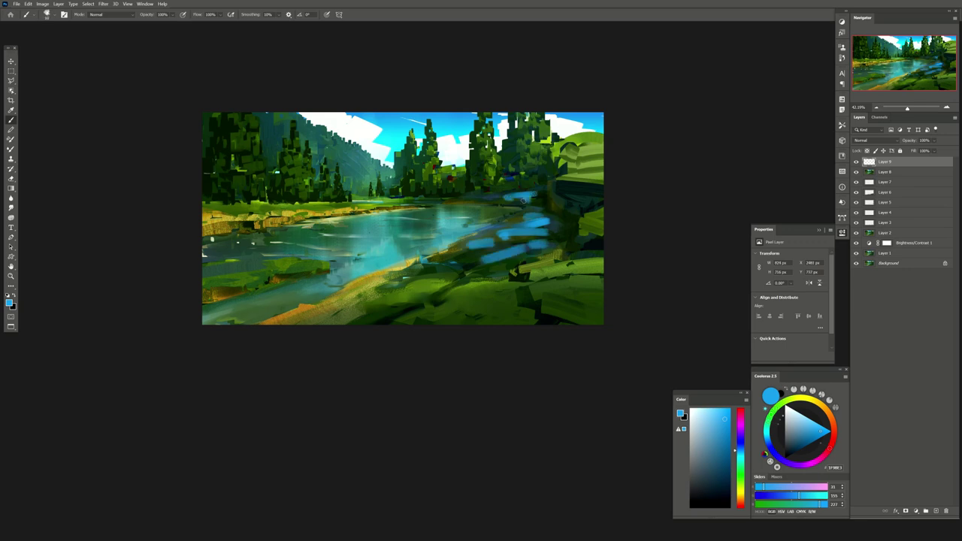
{"action": "key", "text": "e"}
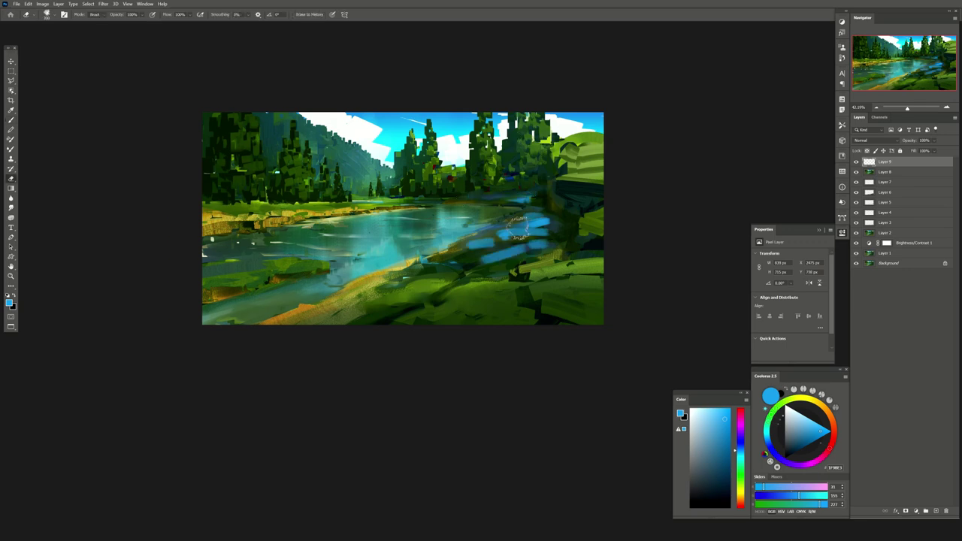
{"action": "left_click_drag", "start_coordinate": [518, 232], "coordinate": [565, 226]}
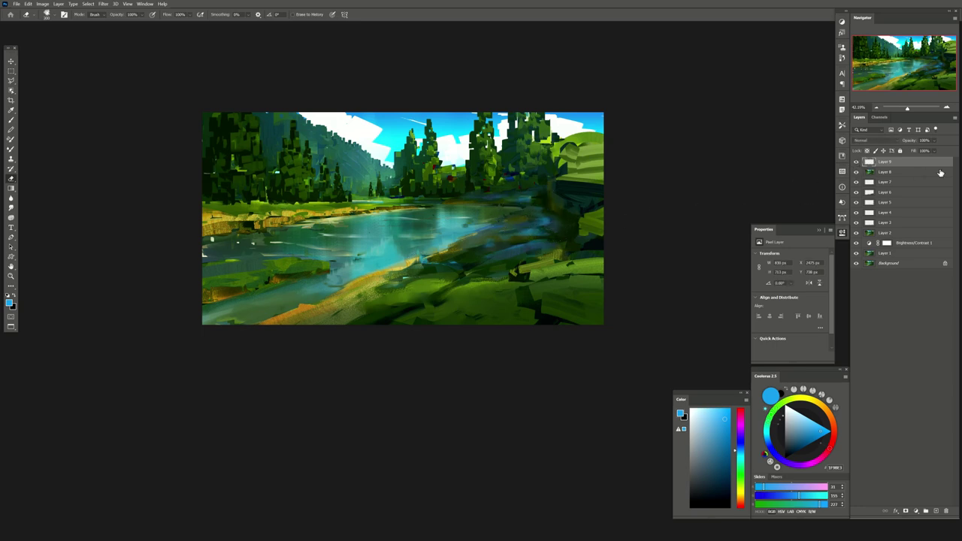
{"action": "left_click_drag", "start_coordinate": [931, 150], "coordinate": [931, 149]}
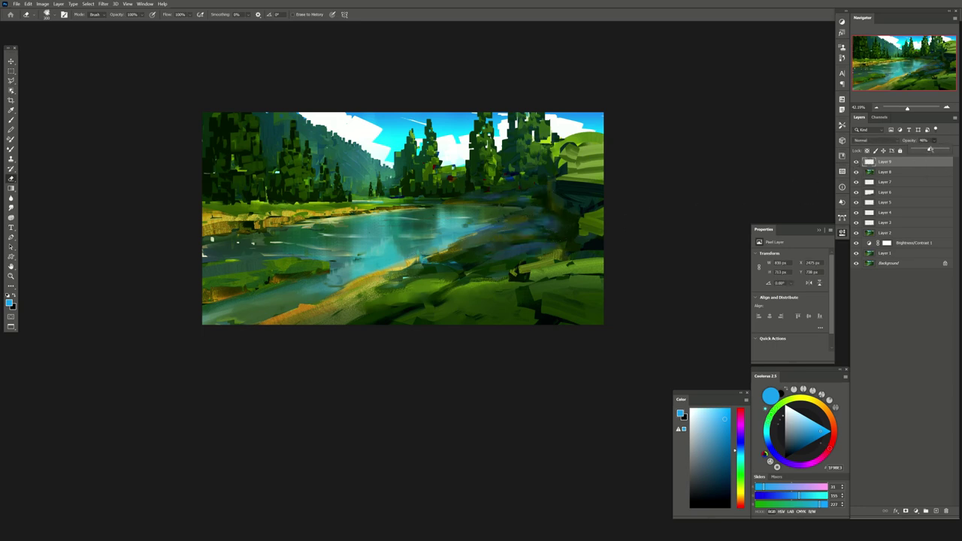
{"action": "key", "text": "ctrl+alt+shift+e"}
{"action": "key", "text": "alt+s"}
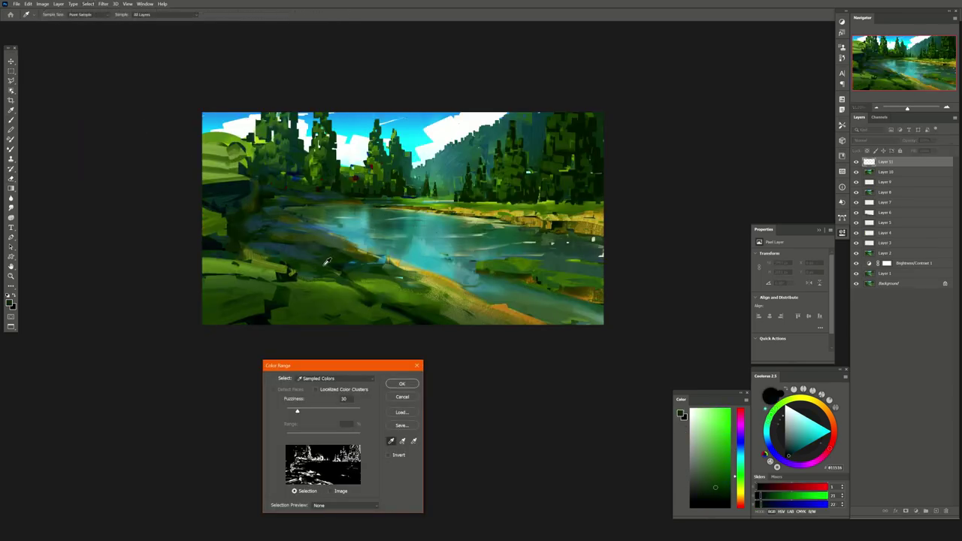
Select foliage by Color Range at fuzziness 52 and paint mid-green strokes over it
{"action": "left_click", "coordinate": [321, 269]}
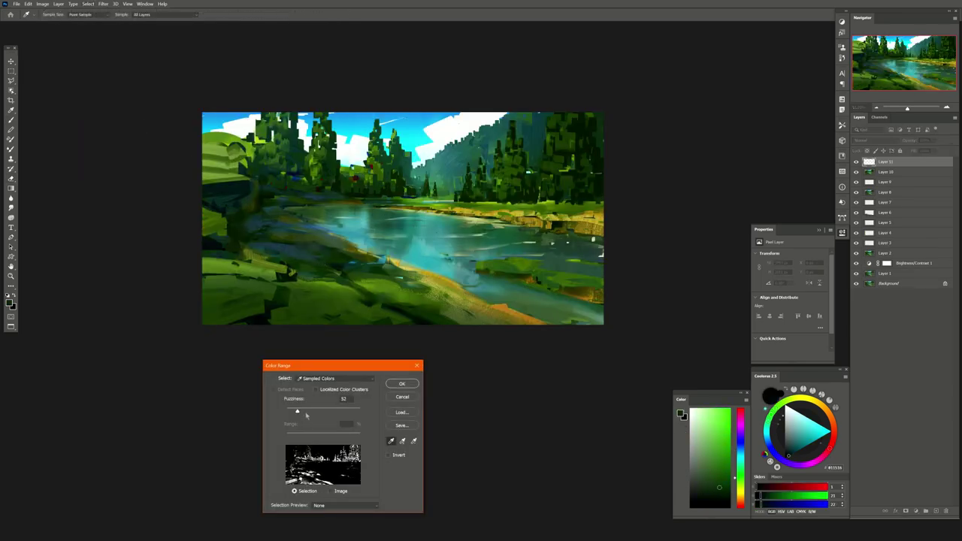
{"action": "key", "text": "Return"}
{"action": "key", "text": "b"}
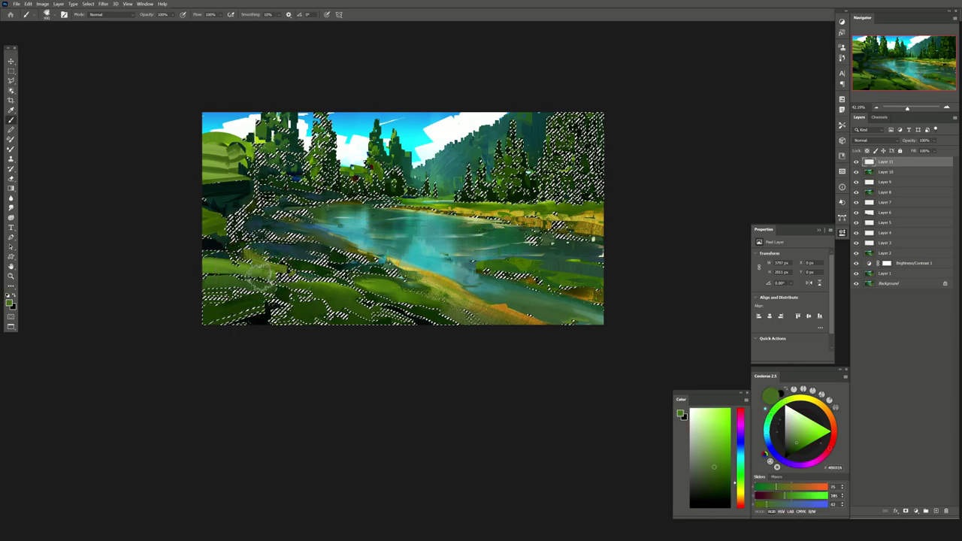
{"action": "left_click", "coordinate": [235, 263], "text": "alt"}
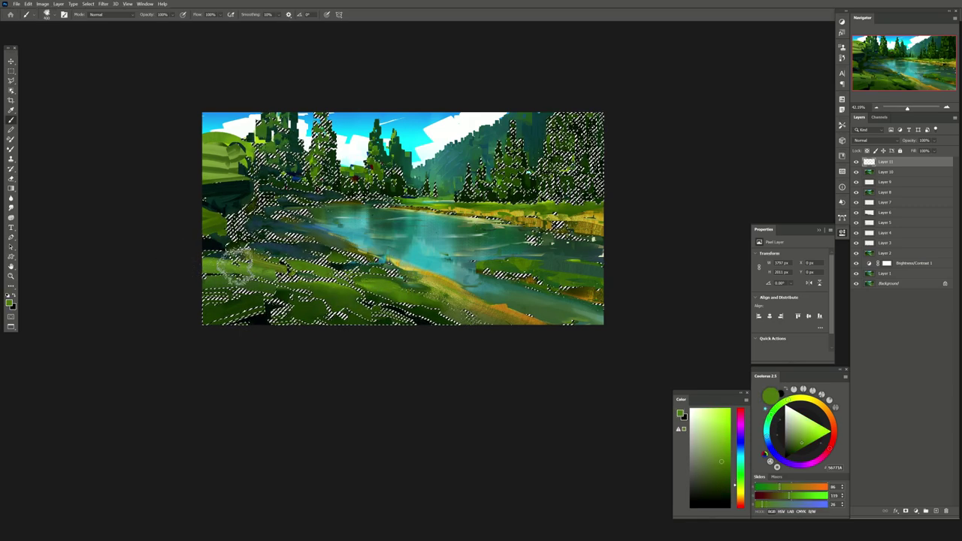
{"action": "key", "text": "ctrl+h"}
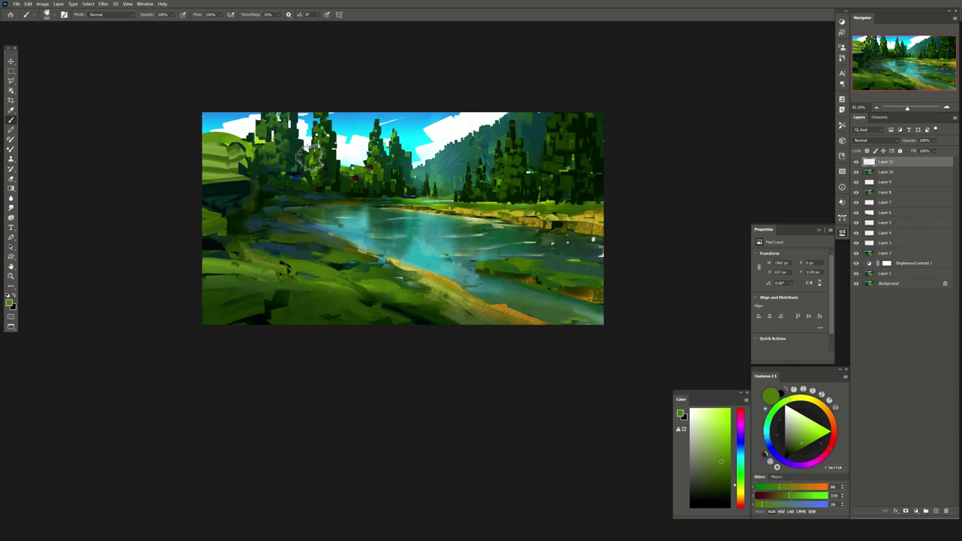
{"action": "key", "text": "e"}
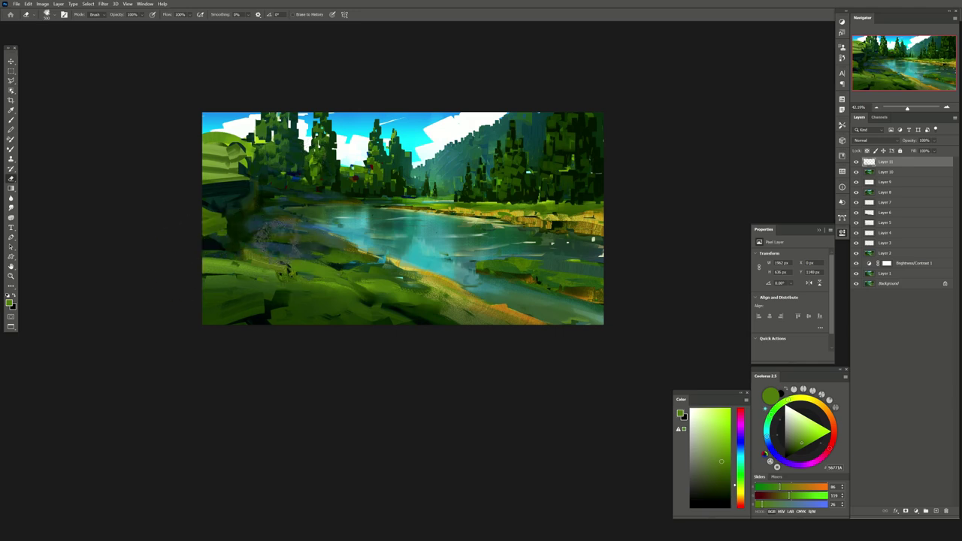
{"action": "left_click", "coordinate": [855, 162]}
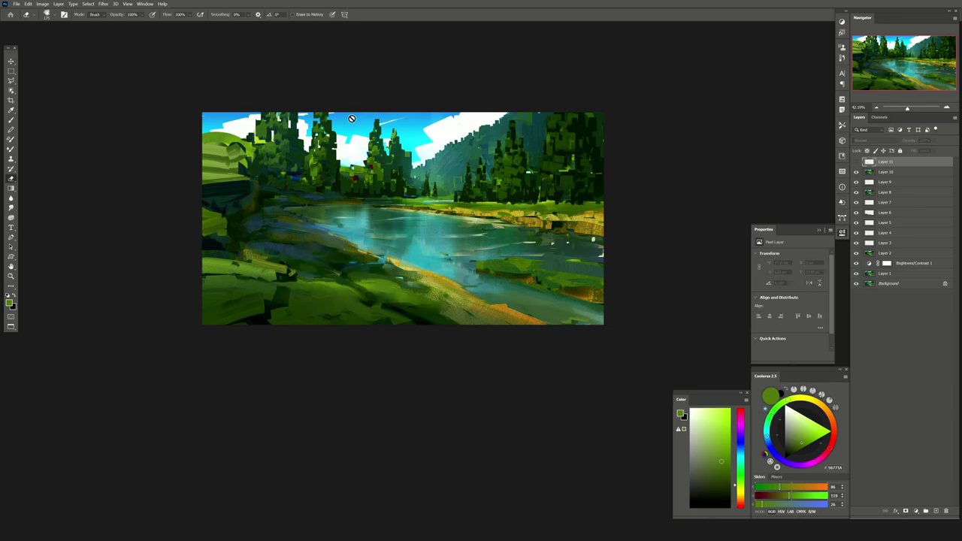
Reselect the foliage colour range, then deselect and pick a dark green
{"action": "left_click", "coordinate": [88, 4]}
{"action": "left_click", "coordinate": [101, 73]}
{"action": "key", "text": "Return"}
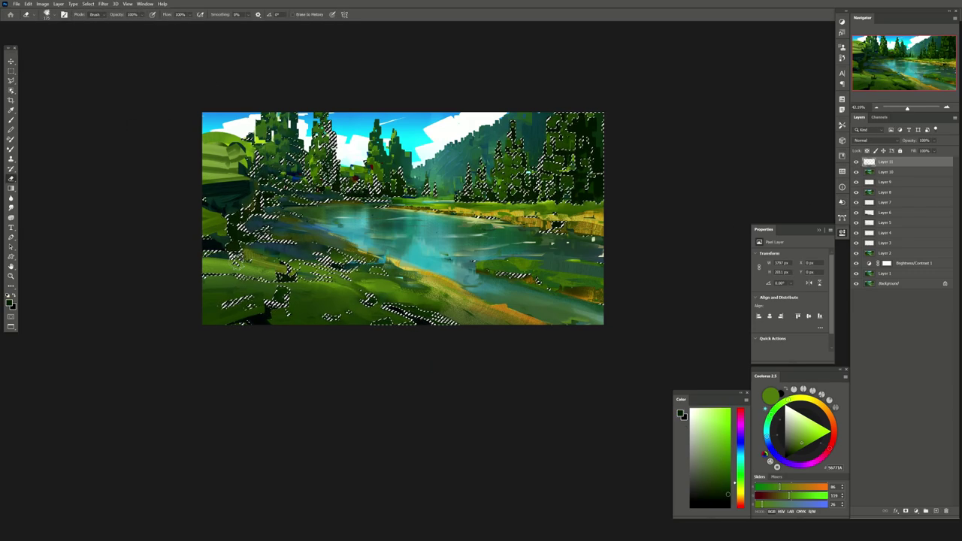
{"action": "key", "text": "ctrl+d"}
{"action": "left_click", "coordinate": [236, 259], "text": "alt"}
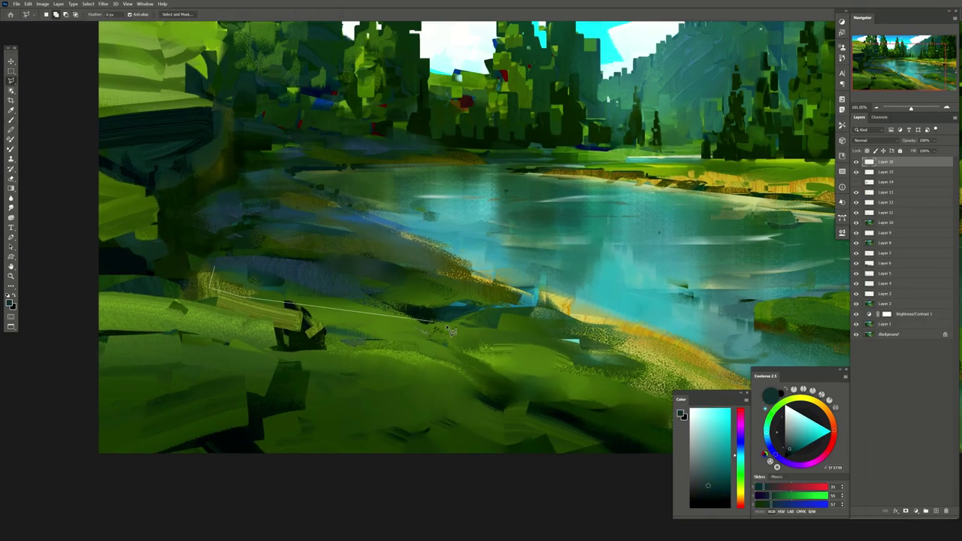
Paint green inside the selected left bank area and clear the selection
{"action": "double_click", "coordinate": [180, 150]}
{"action": "key", "text": "b"}
{"action": "left_click", "coordinate": [225, 286], "text": "alt"}
{"action": "mouse_move", "coordinate": [226, 285]}
{"action": "left_mouse_down"}
{"action": "mouse_move", "coordinate": [215, 301]}
{"action": "mouse_move", "coordinate": [351, 316]}
{"action": "left_mouse_up"}
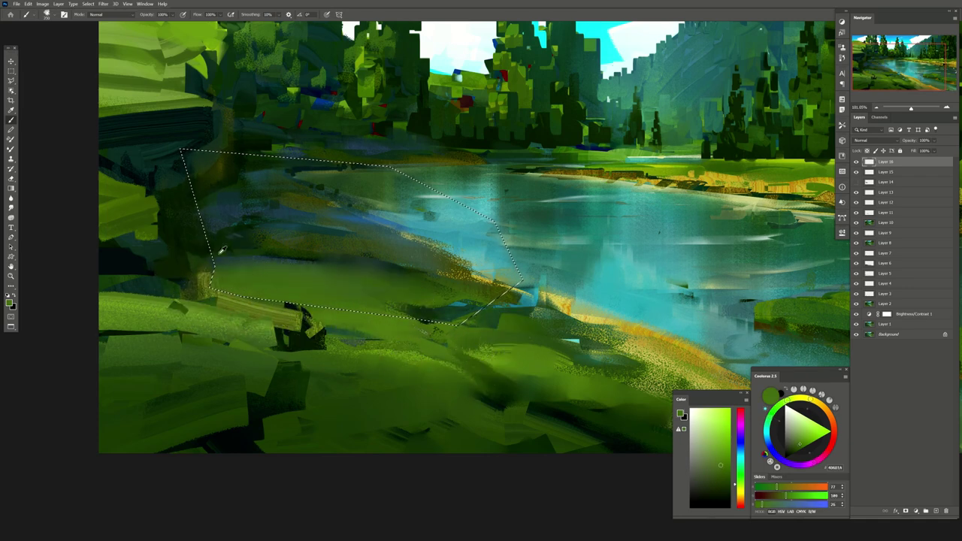
{"action": "left_click", "coordinate": [306, 230], "text": "alt"}
{"action": "left_click", "coordinate": [306, 230], "text": "alt"}
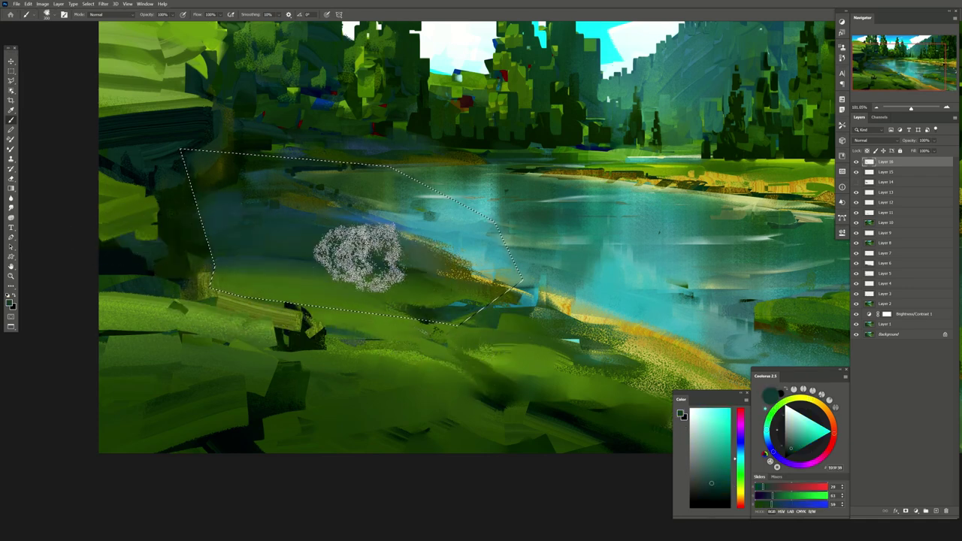
{"action": "key", "text": "ctrl+d"}
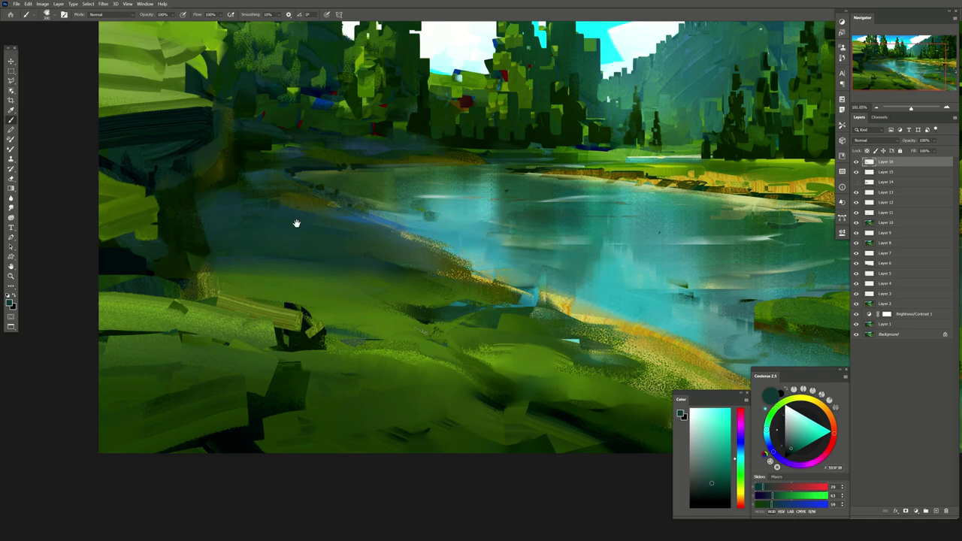
Repaint the left hill in a darker olive green
{"action": "mouse_move", "coordinate": [351, 262]}
{"action": "left_mouse_down"}
{"action": "mouse_move", "coordinate": [305, 246]}
{"action": "mouse_move", "coordinate": [368, 293]}
{"action": "left_mouse_up"}
{"action": "left_click_drag", "start_coordinate": [354, 133], "coordinate": [391, 173]}
{"action": "left_click_drag", "start_coordinate": [369, 215], "coordinate": [406, 248]}
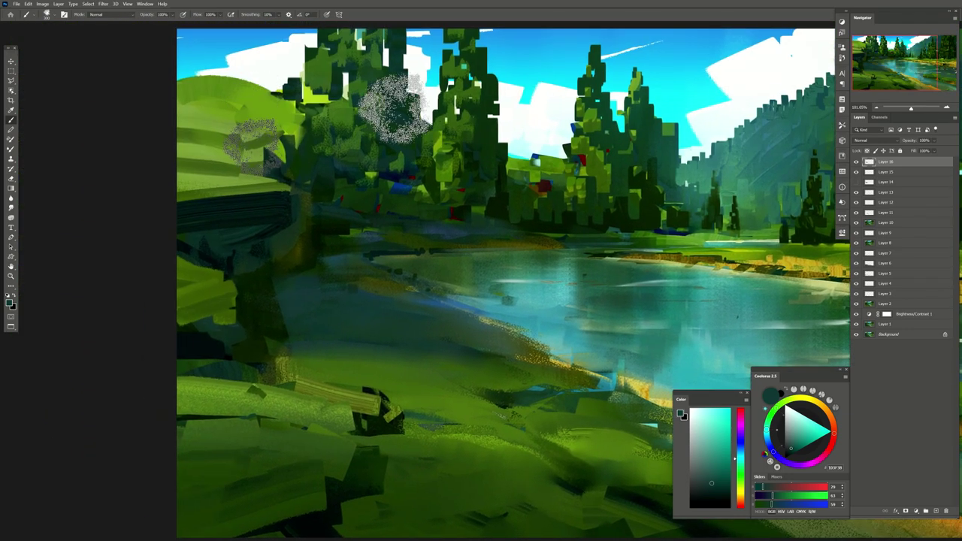
{"action": "left_click", "coordinate": [248, 131], "text": "alt"}
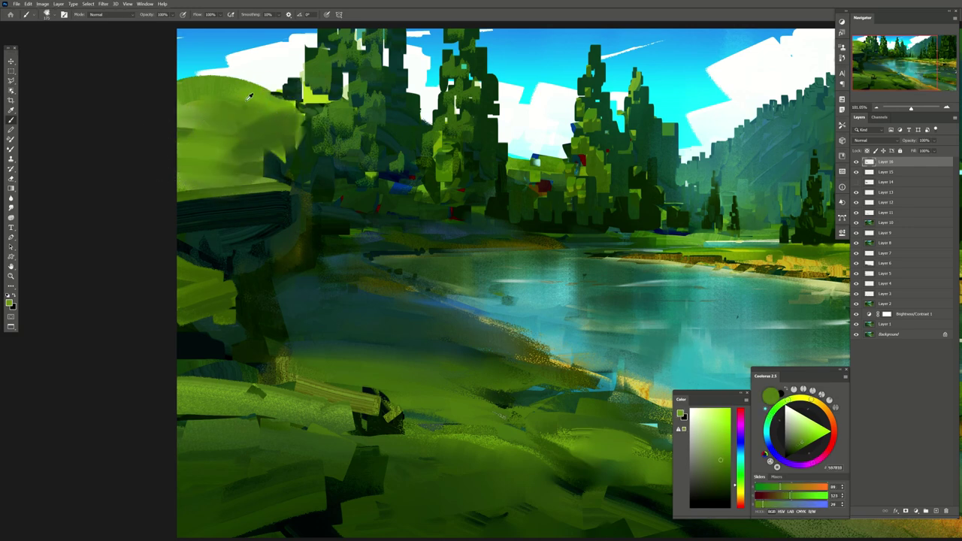
{"action": "left_click", "coordinate": [272, 137], "text": "alt"}
{"action": "left_click_drag", "start_coordinate": [272, 138], "coordinate": [291, 188]}
{"action": "left_click", "coordinate": [290, 189], "text": "alt"}
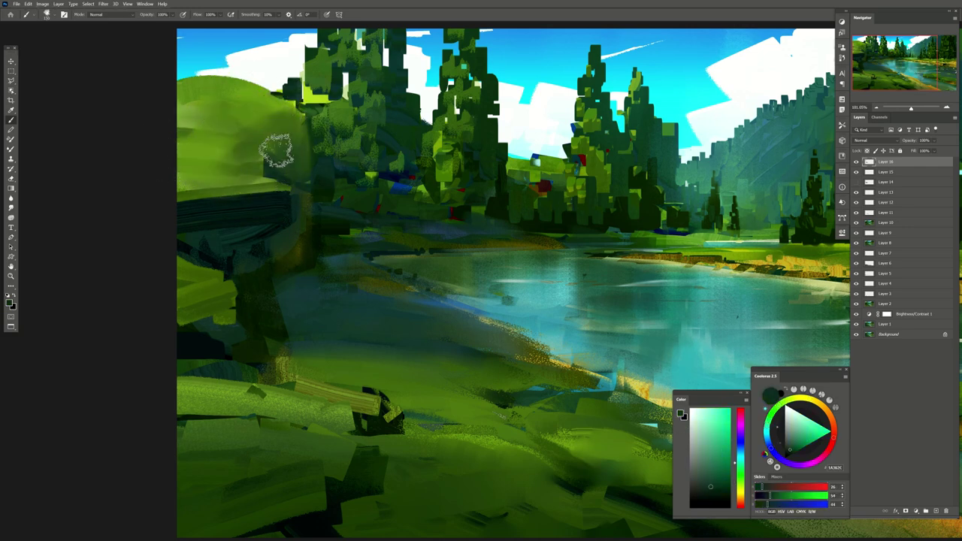
{"action": "left_click", "coordinate": [249, 117], "text": "alt"}
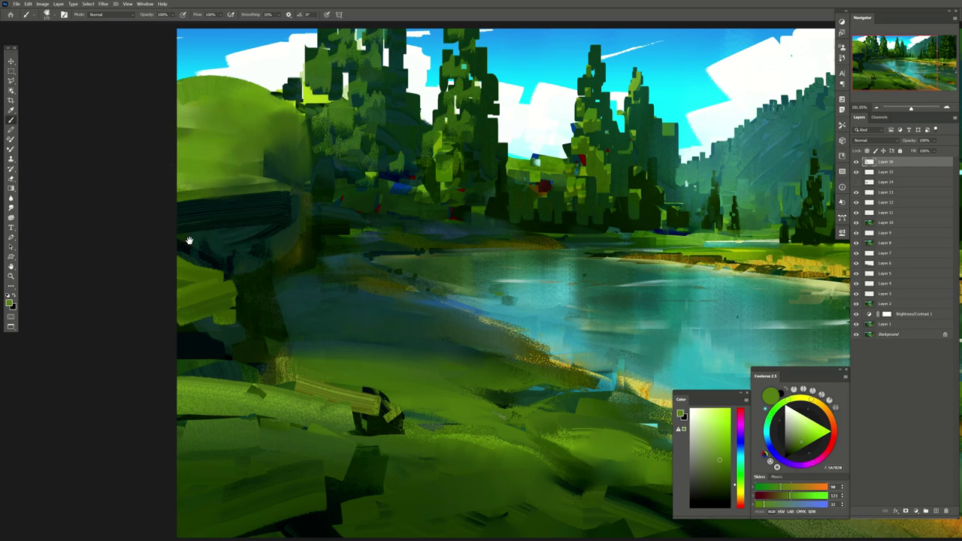
Add Layer 17 and select the river water with Color Range, choosing a blue
{"action": "left_click", "coordinate": [927, 511]}
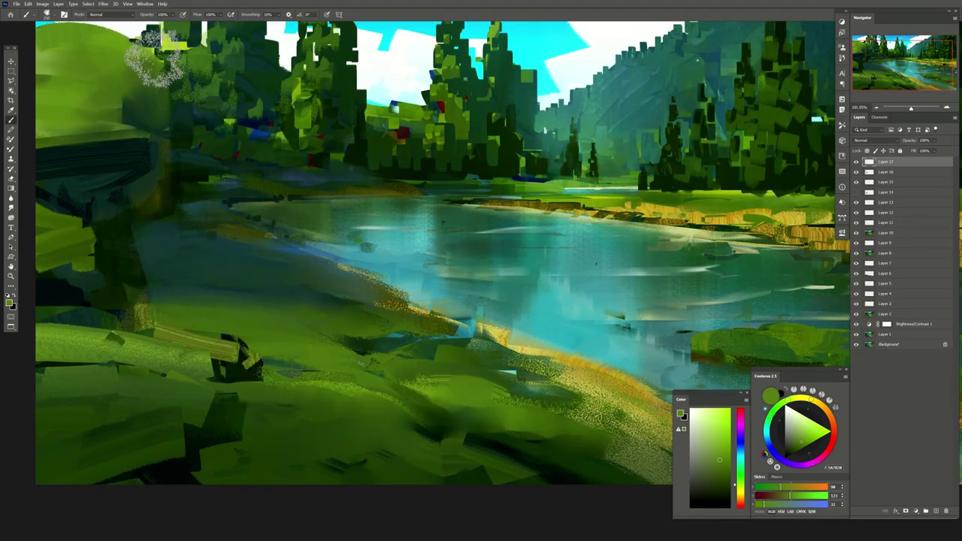
{"action": "left_click", "coordinate": [88, 3]}
{"action": "left_click", "coordinate": [105, 76]}
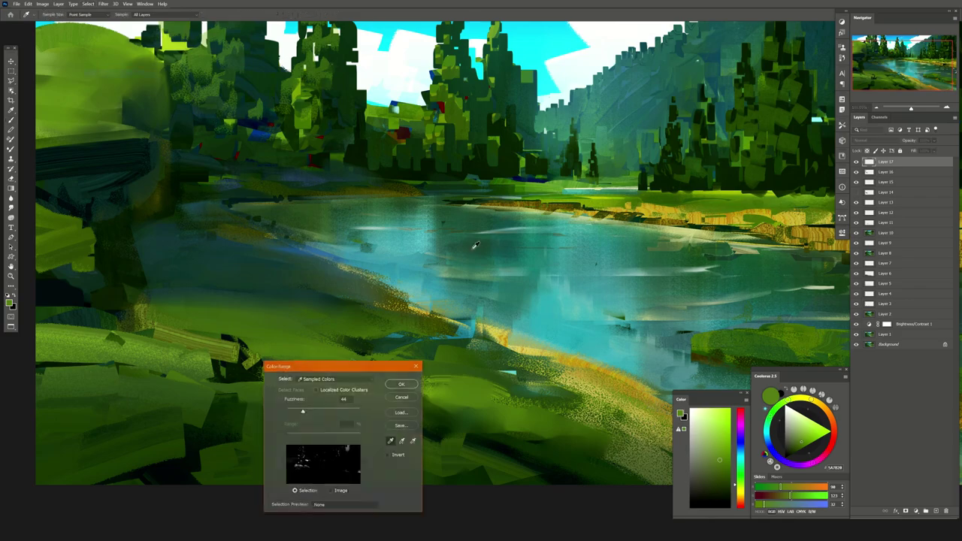
{"action": "left_click", "coordinate": [477, 255]}
{"action": "key", "text": "Return"}
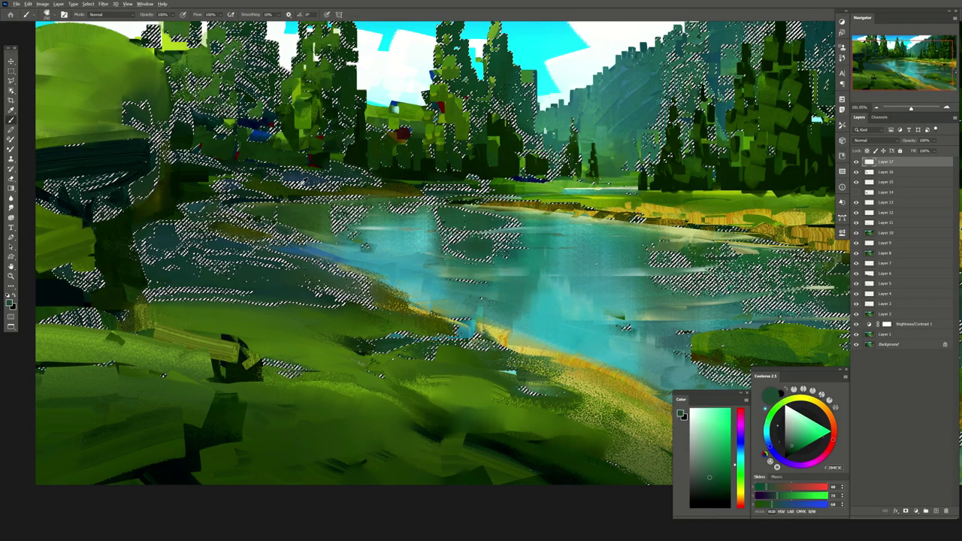
{"action": "left_click", "coordinate": [710, 433]}
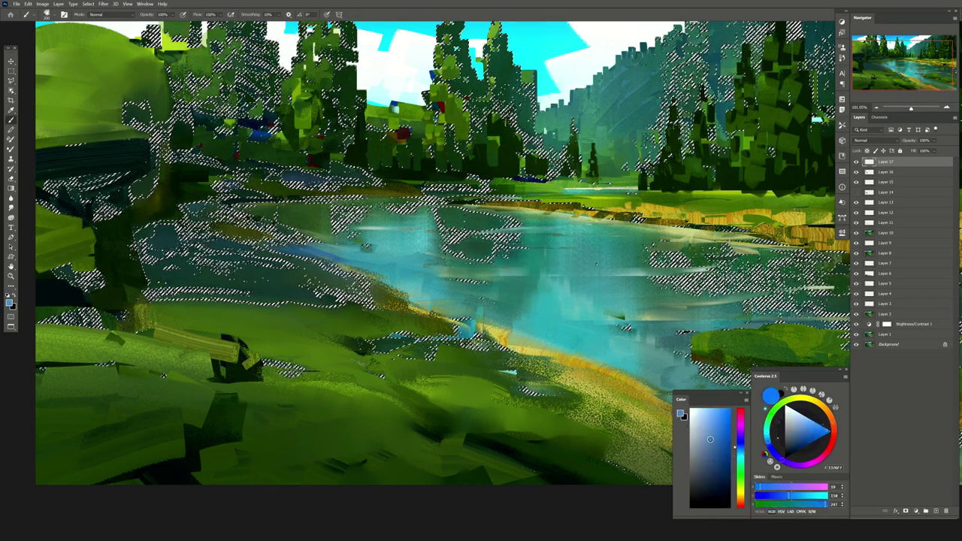
{"action": "left_click", "coordinate": [300, 279], "text": "alt"}
{"action": "left_click_drag", "start_coordinate": [417, 256], "coordinate": [240, 262]}
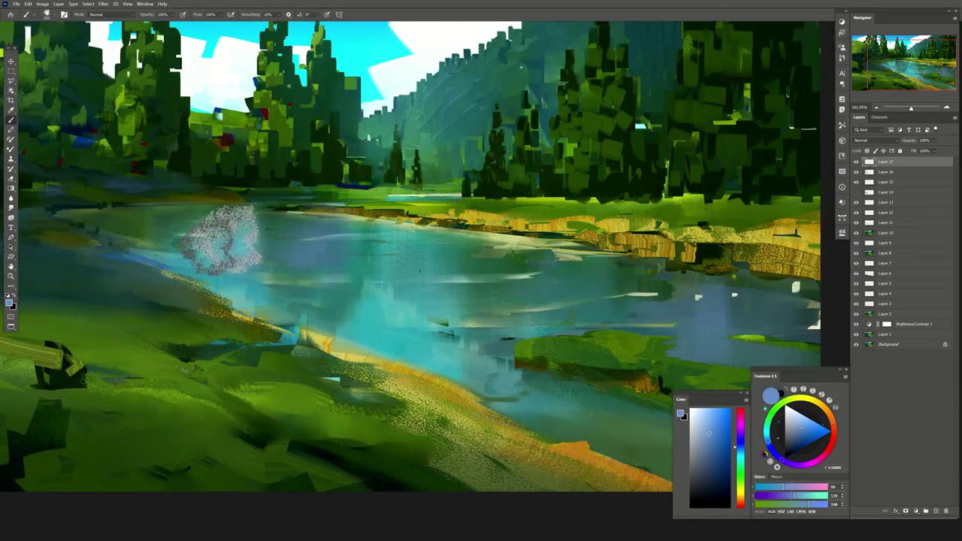
Wash the river in greyer teal on Layer 17 set to Lighten at reduced opacity; add Layer 18
{"action": "left_click", "coordinate": [301, 175], "text": "alt"}
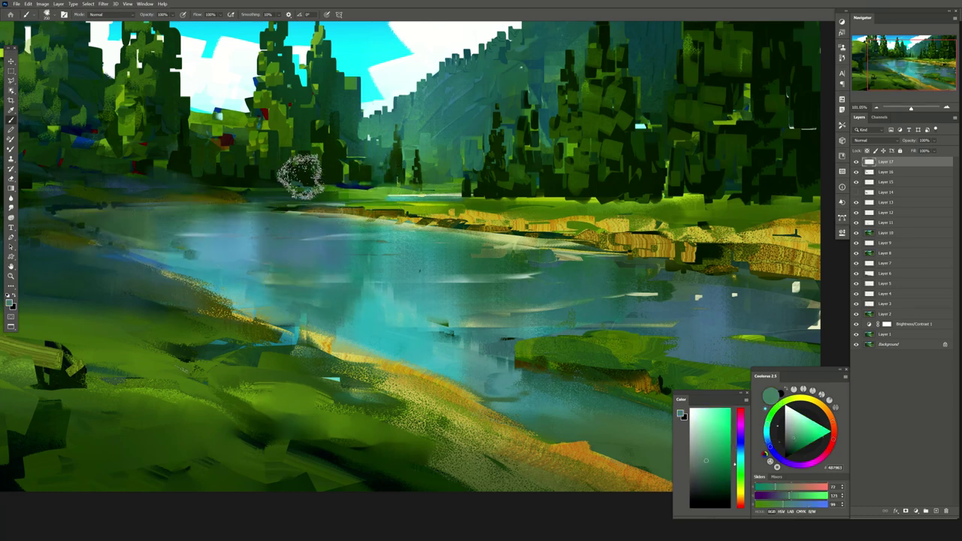
{"action": "left_click", "coordinate": [311, 264], "text": "alt"}
{"action": "left_click", "coordinate": [875, 140]}
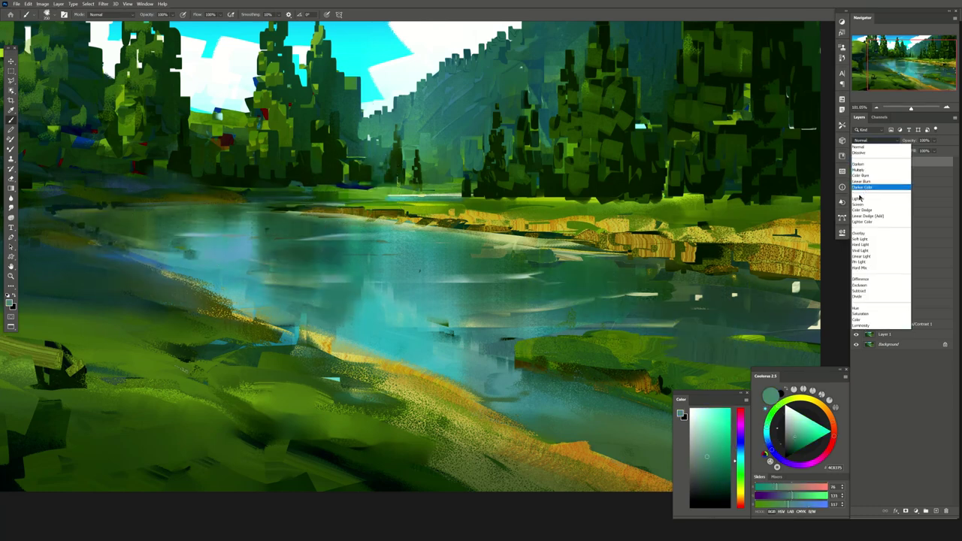
{"action": "left_click", "coordinate": [872, 192]}
{"action": "left_click_drag", "start_coordinate": [910, 108], "coordinate": [907, 109]}
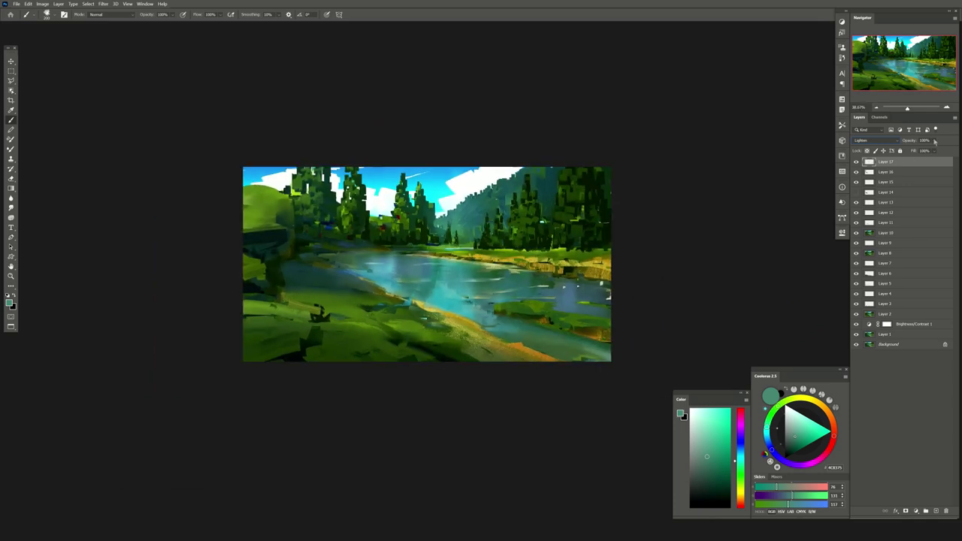
{"action": "left_click_drag", "start_coordinate": [922, 149], "coordinate": [929, 151]}
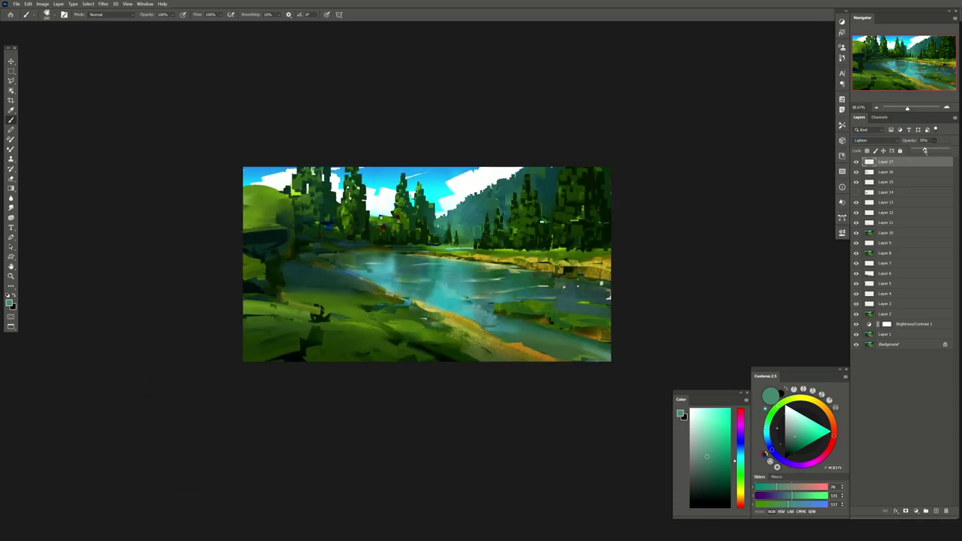
{"action": "left_click", "coordinate": [936, 511]}
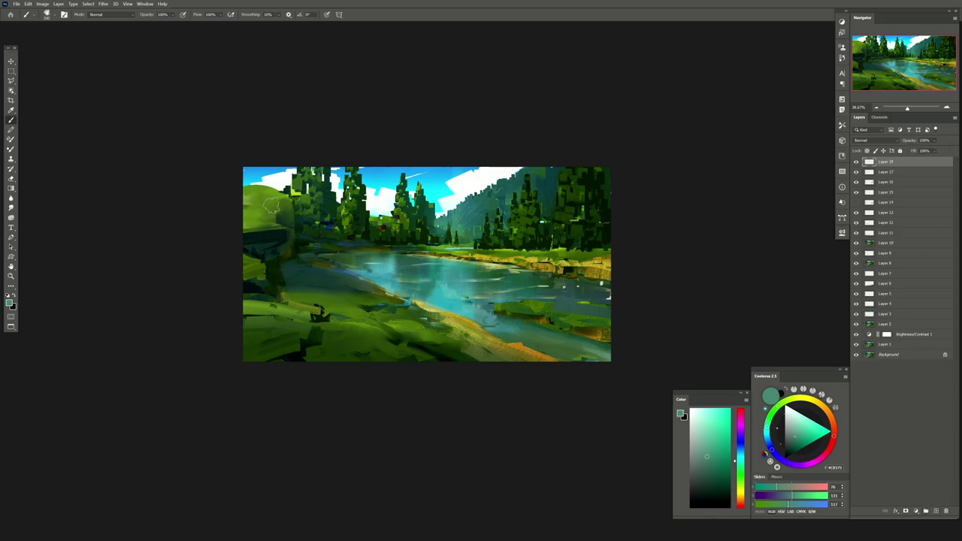
Mirror the canvas and sample ochre-yellow and darker ochre-orange from the grass bank
{"action": "key", "text": "h"}
{"action": "scroll", "coordinate": [261, 183], "scroll_direction": "up", "scroll_amount": 2}
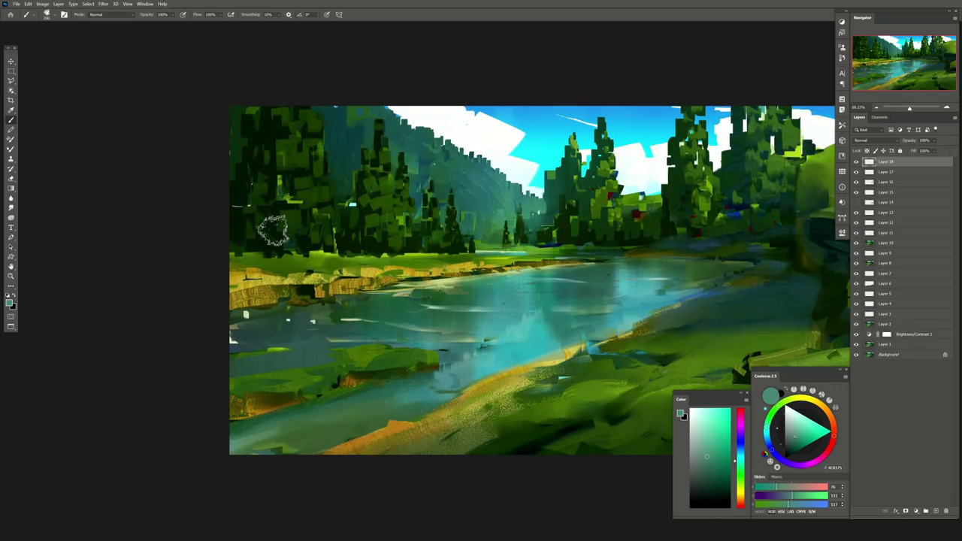
{"action": "left_click", "coordinate": [373, 272], "text": "alt"}
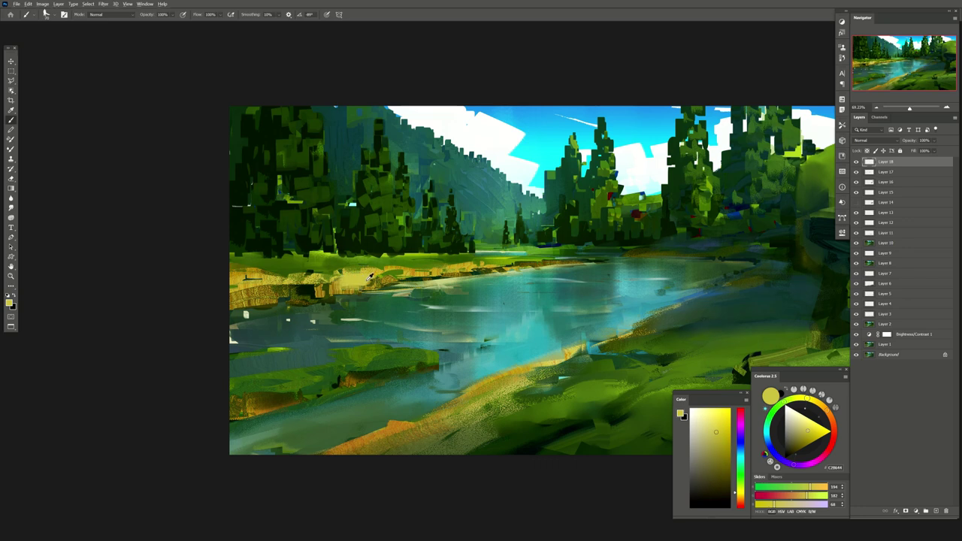
{"action": "left_click", "coordinate": [337, 287], "text": "alt"}
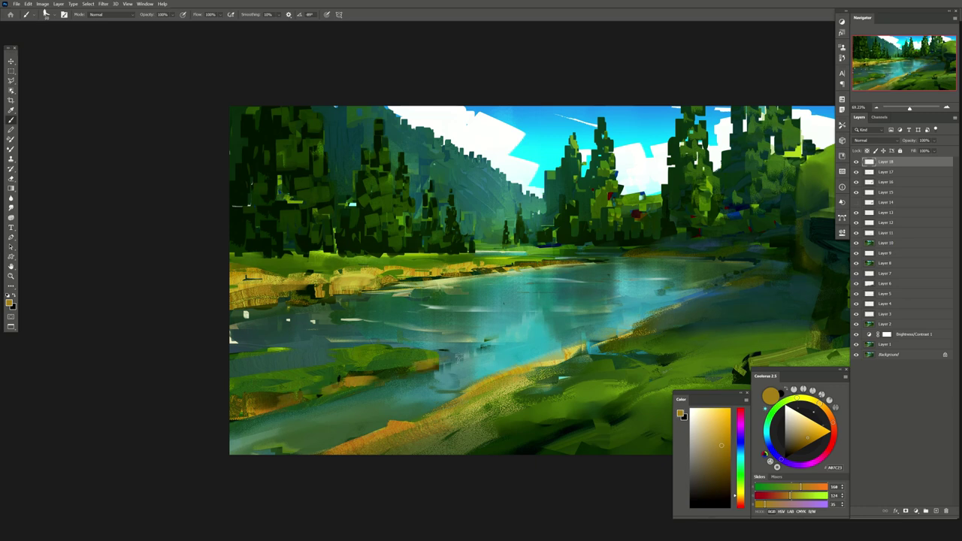
{"action": "key", "text": "e"}
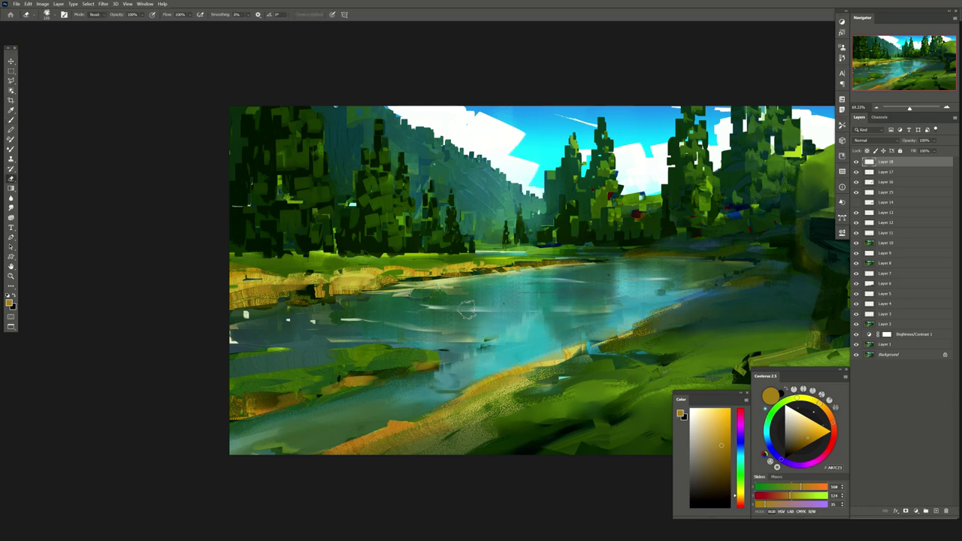
{"action": "key", "text": "e"}
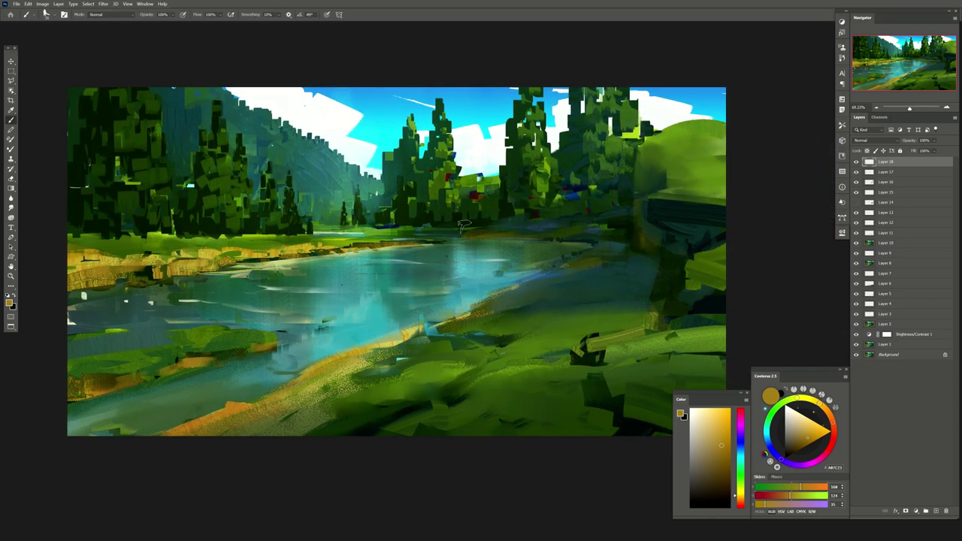
Sample dark teal, dark green and cyan tones from the trees, slope and sky
{"action": "left_click", "coordinate": [503, 223], "text": "alt"}
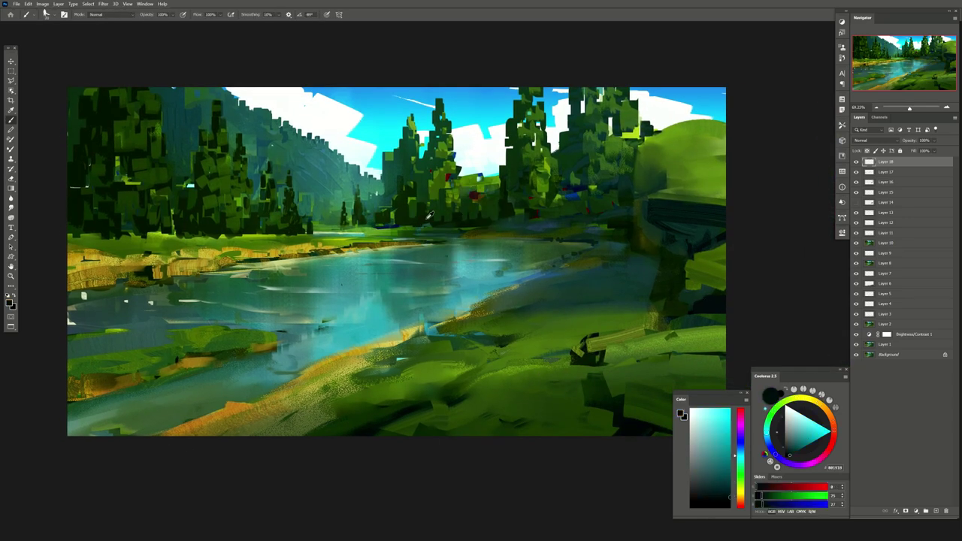
{"action": "left_click", "coordinate": [447, 218], "text": "alt"}
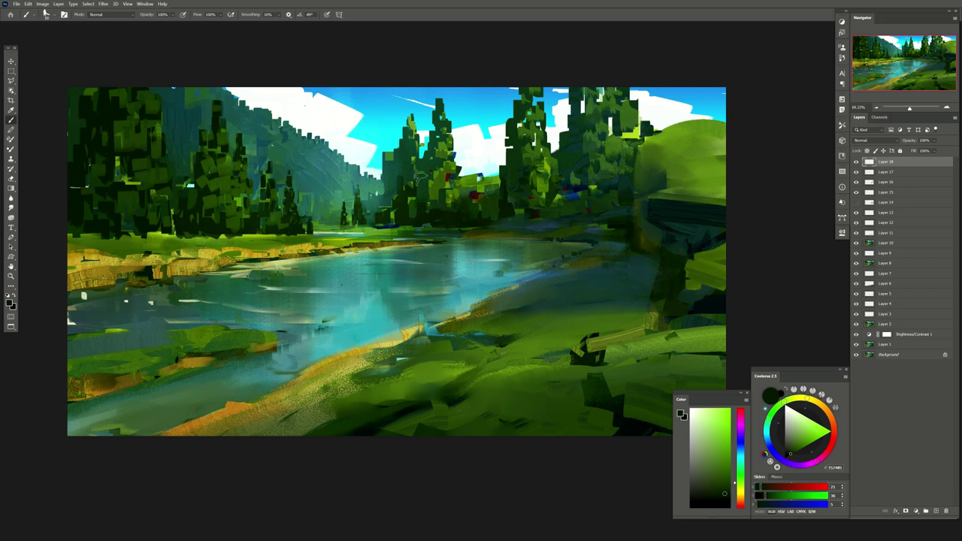
{"action": "left_click", "coordinate": [378, 145], "text": "alt"}
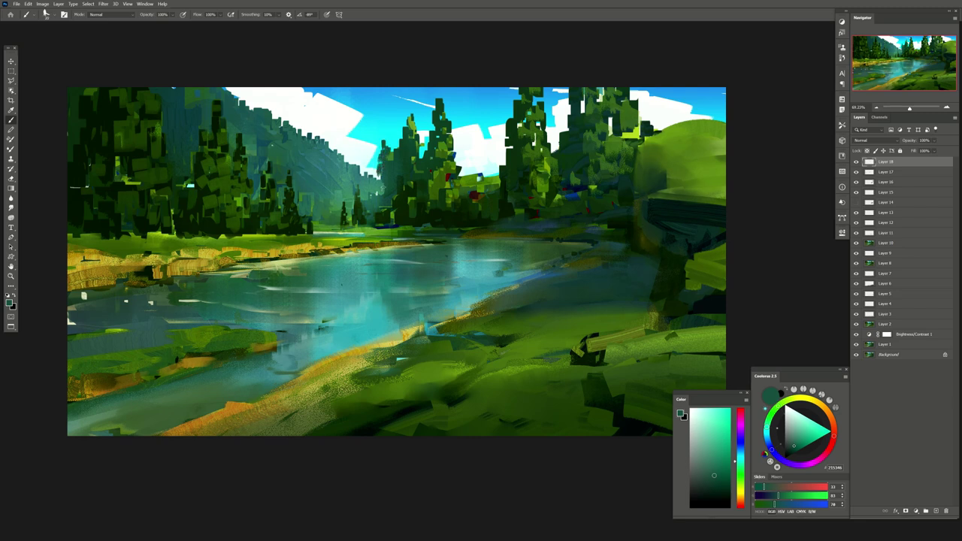
{"action": "left_click", "coordinate": [394, 141], "text": "alt"}
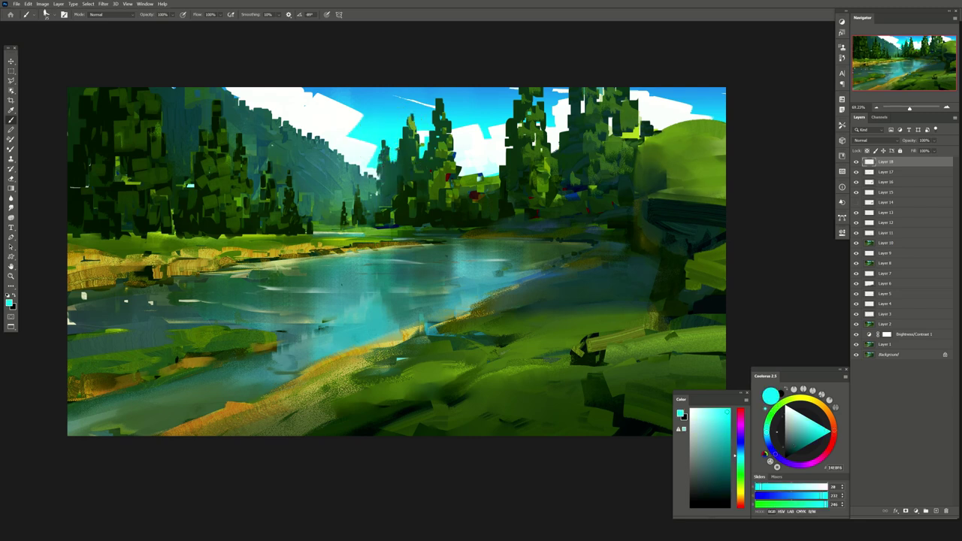
{"action": "left_click", "coordinate": [406, 148], "text": "alt"}
{"action": "left_click", "coordinate": [390, 148], "text": "alt"}
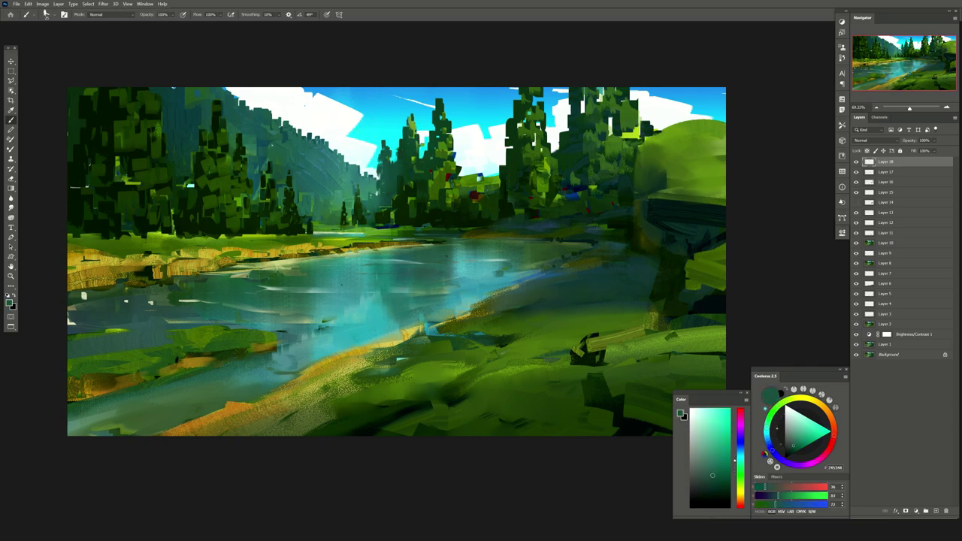
{"action": "left_click", "coordinate": [399, 143], "text": "alt"}
{"action": "left_click", "coordinate": [395, 173], "text": "alt"}
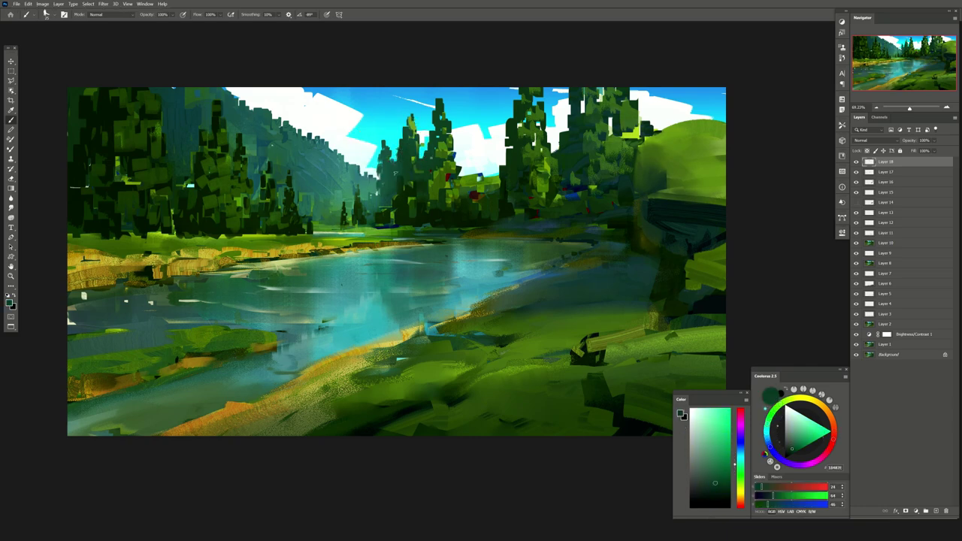
{"action": "left_click", "coordinate": [390, 179], "text": "alt"}
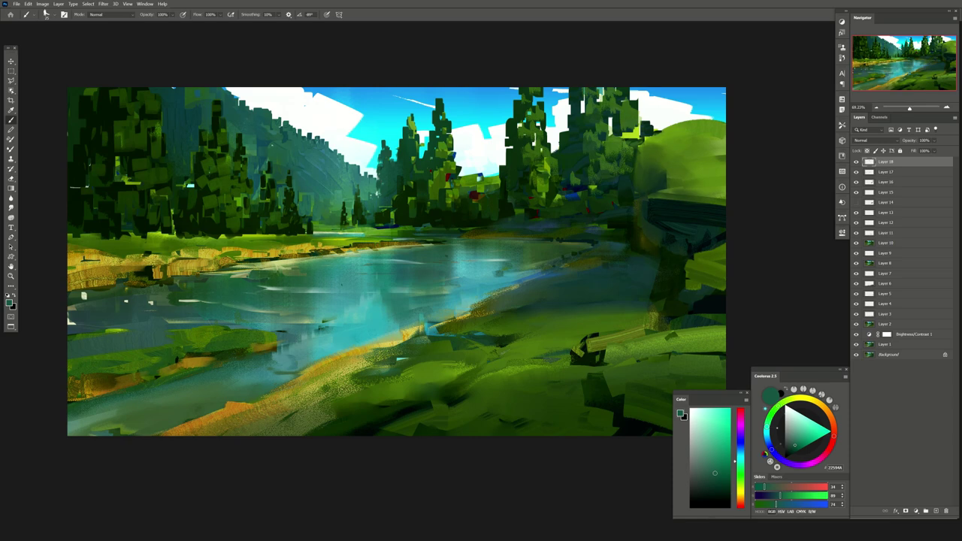
Rework the bank with bright cyan, dark green and lighter green picked from the painting
{"action": "key", "text": "e"}
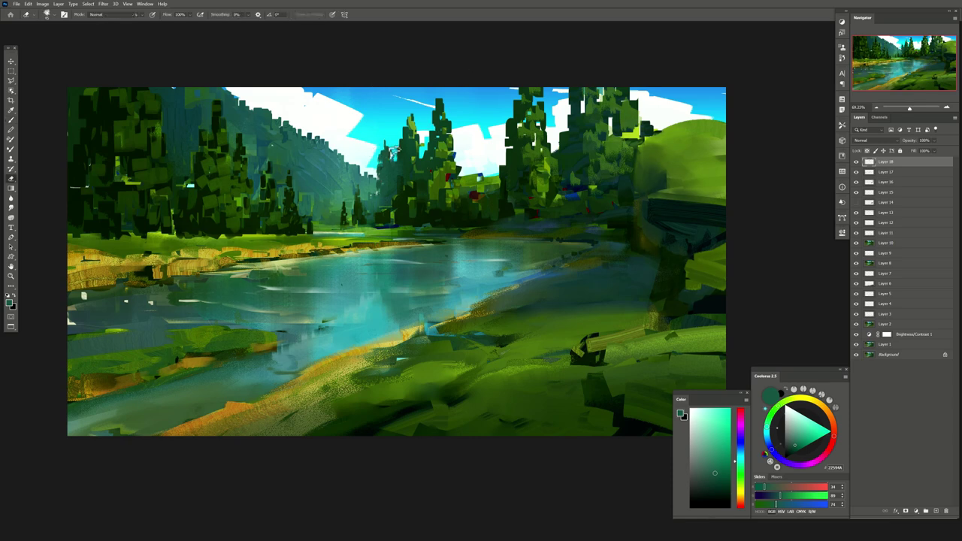
{"action": "key", "text": "b"}
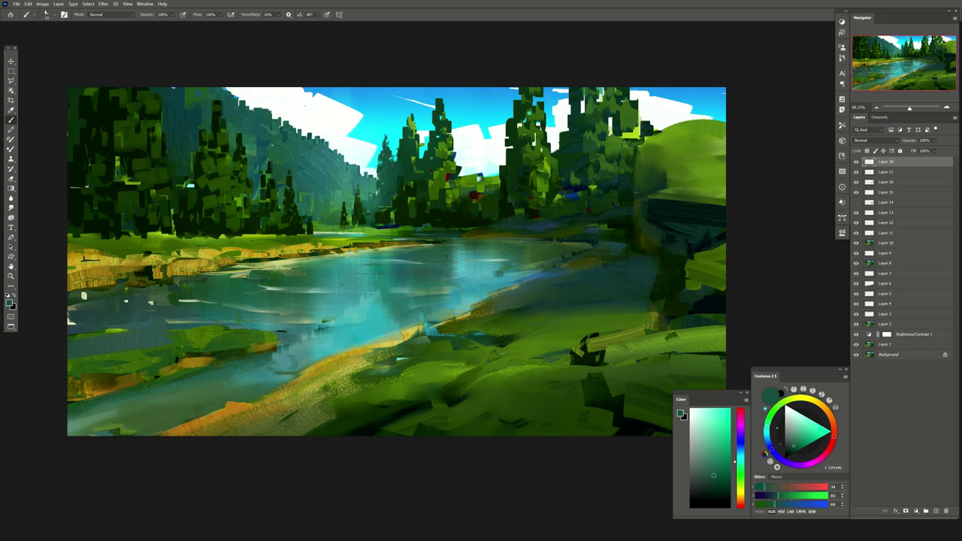
{"action": "left_click", "coordinate": [726, 412]}
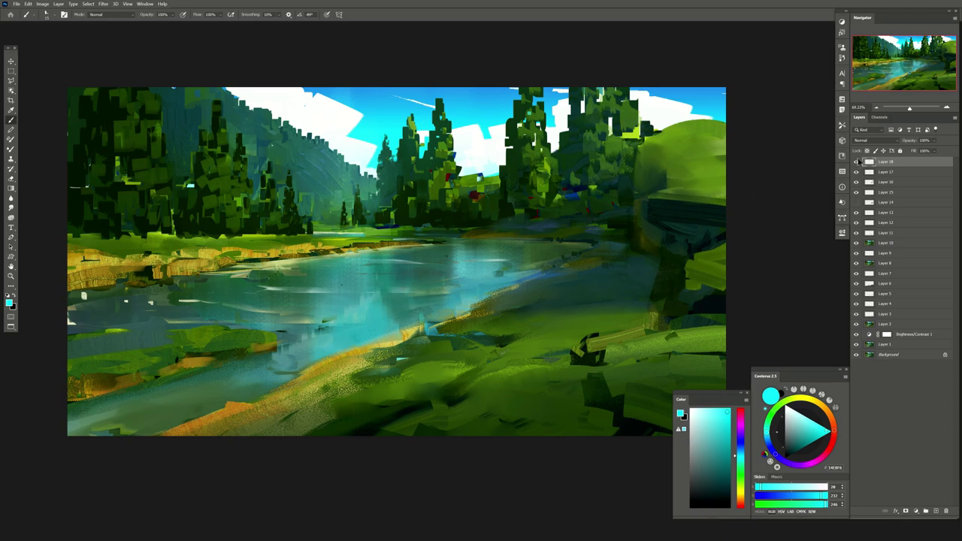
{"action": "left_click", "coordinate": [390, 182], "text": "alt"}
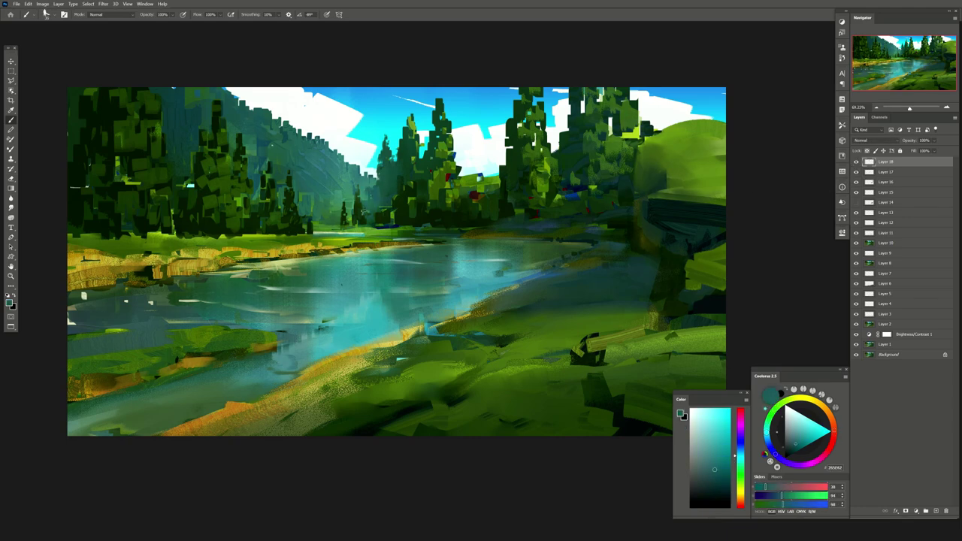
{"action": "left_click", "coordinate": [193, 193], "text": "alt"}
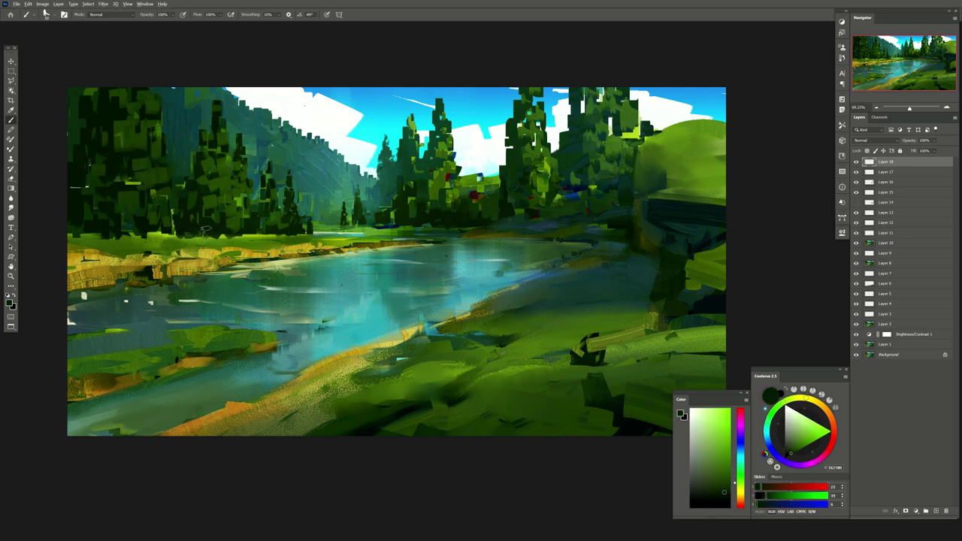
{"action": "left_click", "coordinate": [231, 223], "text": "alt"}
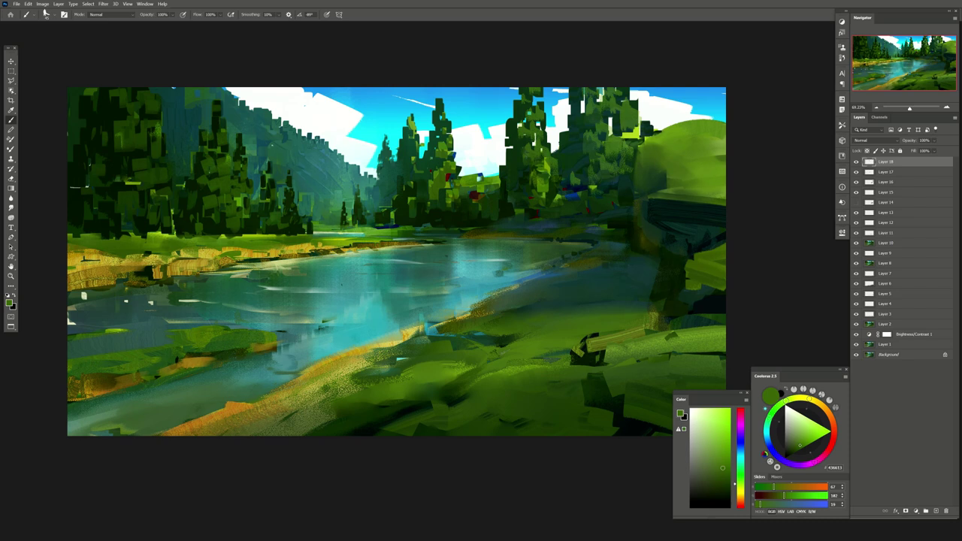
Sample very dark and mid greens from the bank, then open Select > Color Range
{"action": "left_click_drag", "start_coordinate": [467, 178], "coordinate": [450, 172]}
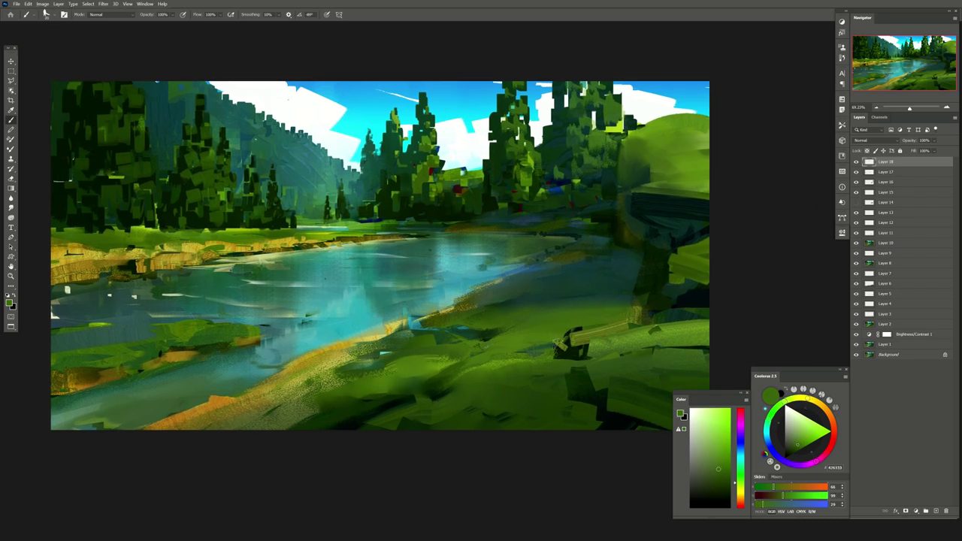
{"action": "left_click", "coordinate": [556, 338], "text": "alt"}
{"action": "left_click", "coordinate": [560, 340], "text": "alt"}
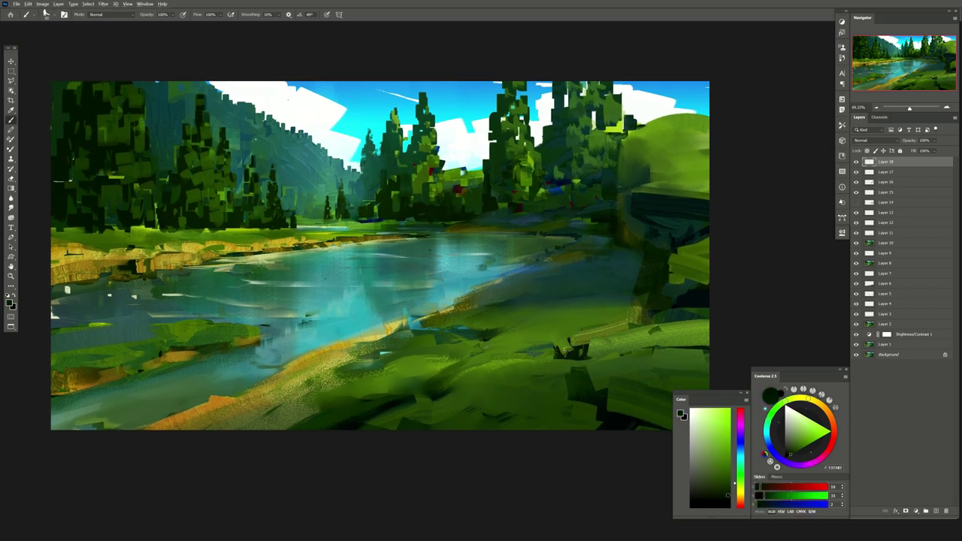
{"action": "left_click", "coordinate": [595, 392], "text": "alt"}
{"action": "left_click", "coordinate": [565, 349], "text": "alt"}
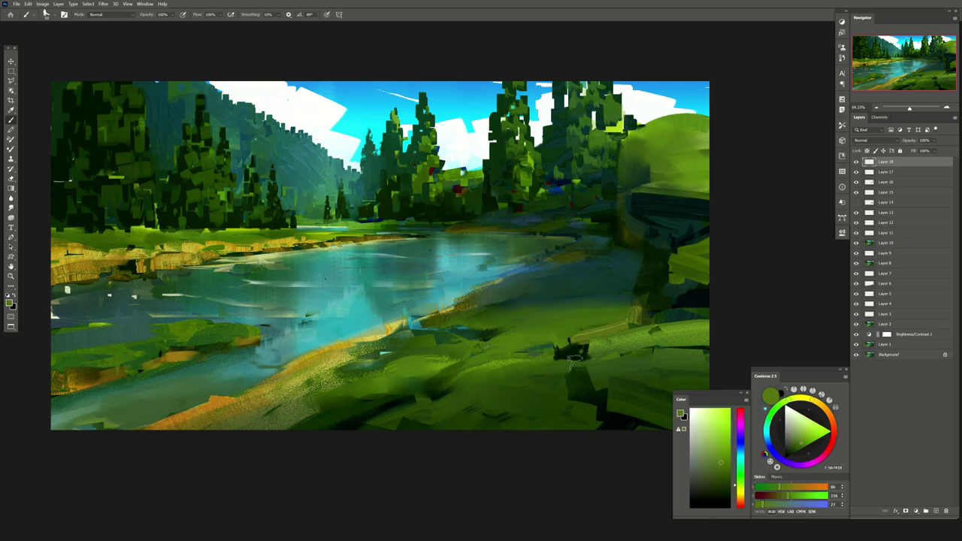
{"action": "left_click_drag", "start_coordinate": [520, 306], "coordinate": [506, 273]}
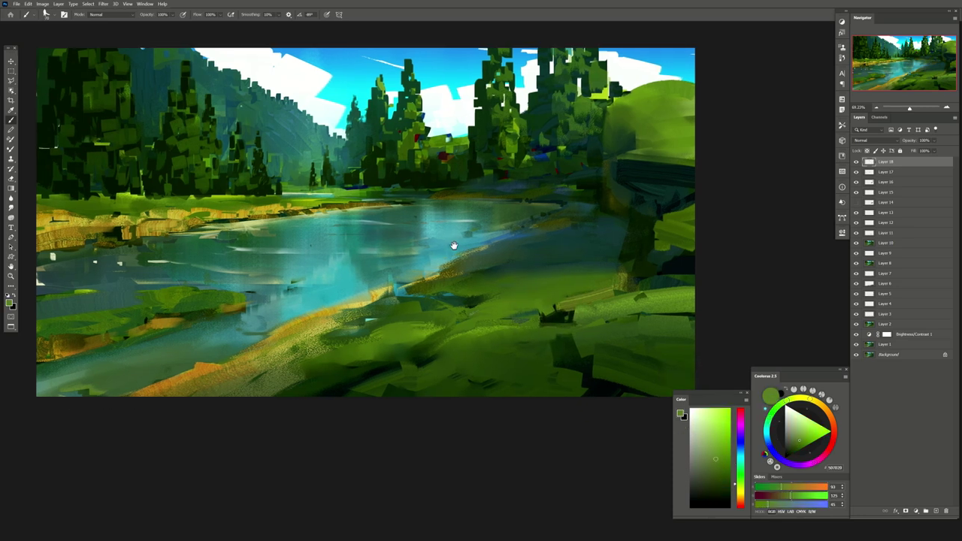
{"action": "left_click", "coordinate": [88, 4]}
{"action": "left_click", "coordinate": [105, 72]}
Apply a sampled colour-range selection, deselect it, and lower the current layer's opacity
{"action": "left_click", "coordinate": [519, 358]}
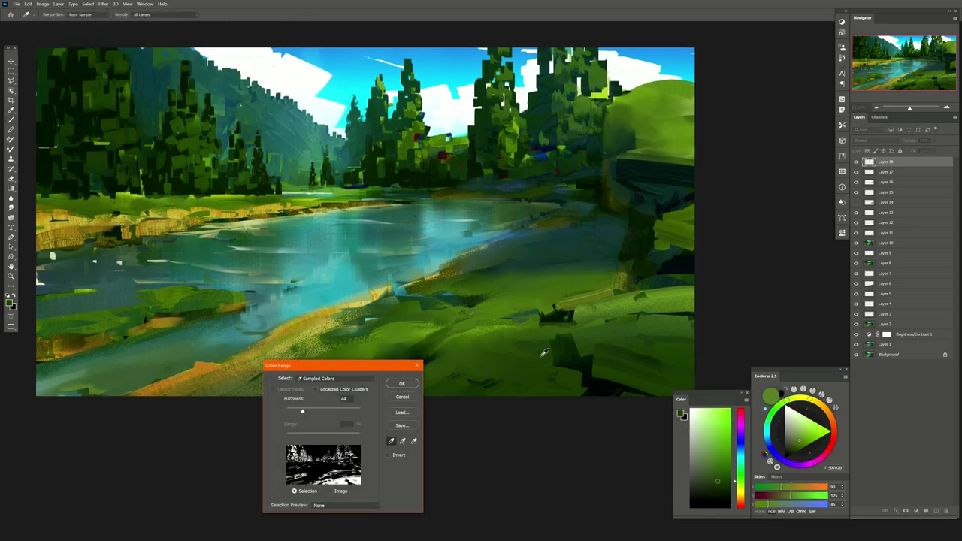
{"action": "key", "text": "Return"}
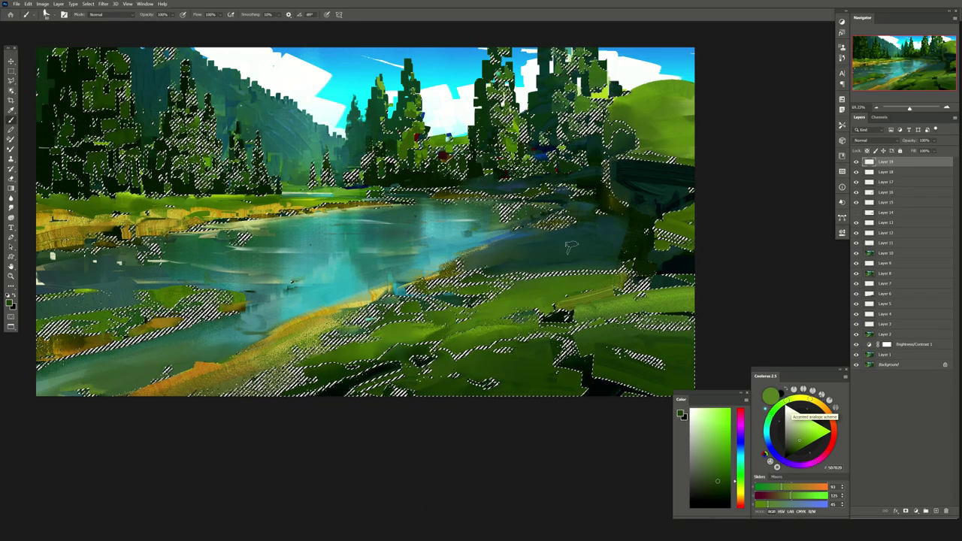
{"action": "left_click", "coordinate": [590, 229], "text": "alt"}
{"action": "mouse_move", "coordinate": [590, 229]}
{"action": "left_mouse_down"}
{"action": "mouse_move", "coordinate": [579, 190]}
{"action": "mouse_move", "coordinate": [489, 199]}
{"action": "left_mouse_up"}
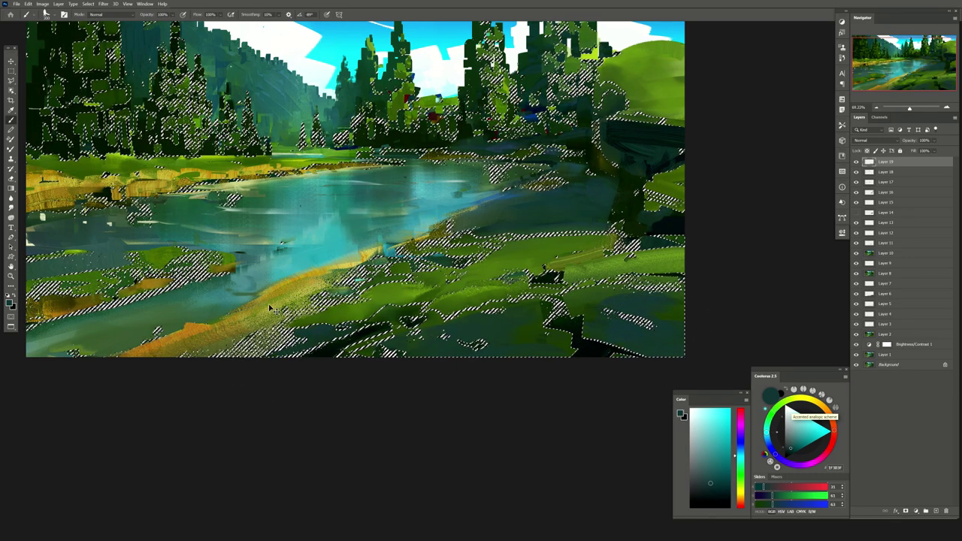
{"action": "key", "text": "ctrl+d"}
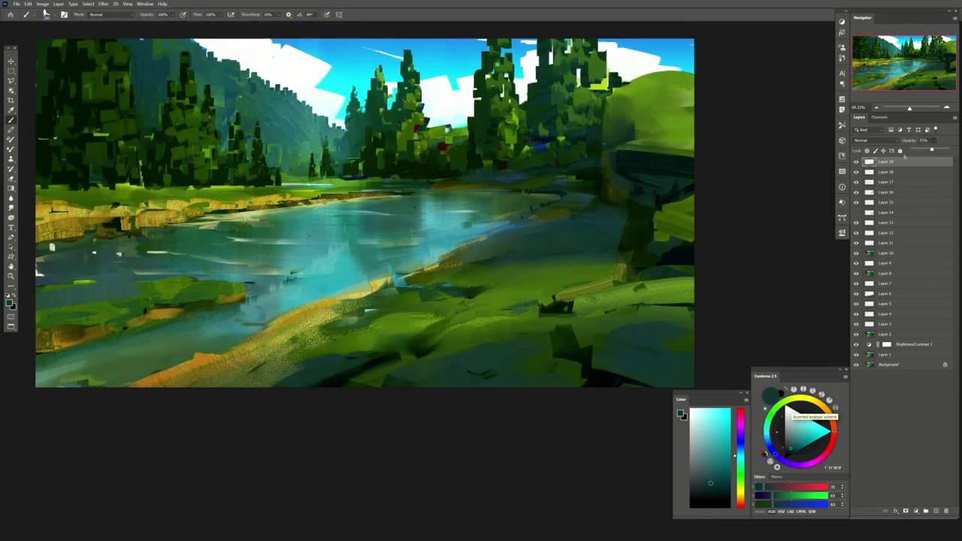
{"action": "left_click_drag", "start_coordinate": [905, 156], "coordinate": [937, 151]}
On new Layer 20, select the greens by Color Range and brush yellow-orange over them
{"action": "left_click", "coordinate": [935, 512]}
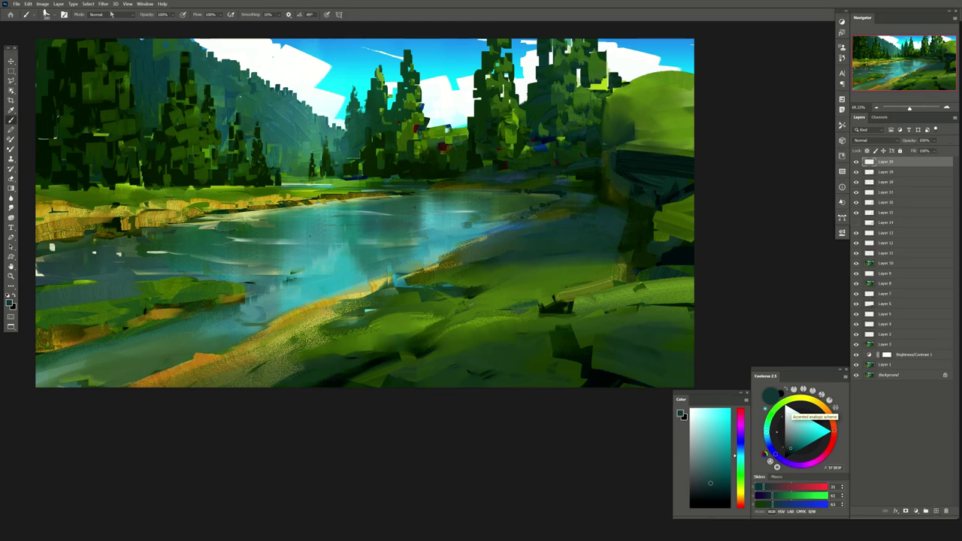
{"action": "left_click", "coordinate": [88, 4]}
{"action": "left_click", "coordinate": [106, 70]}
{"action": "key", "text": "Return"}
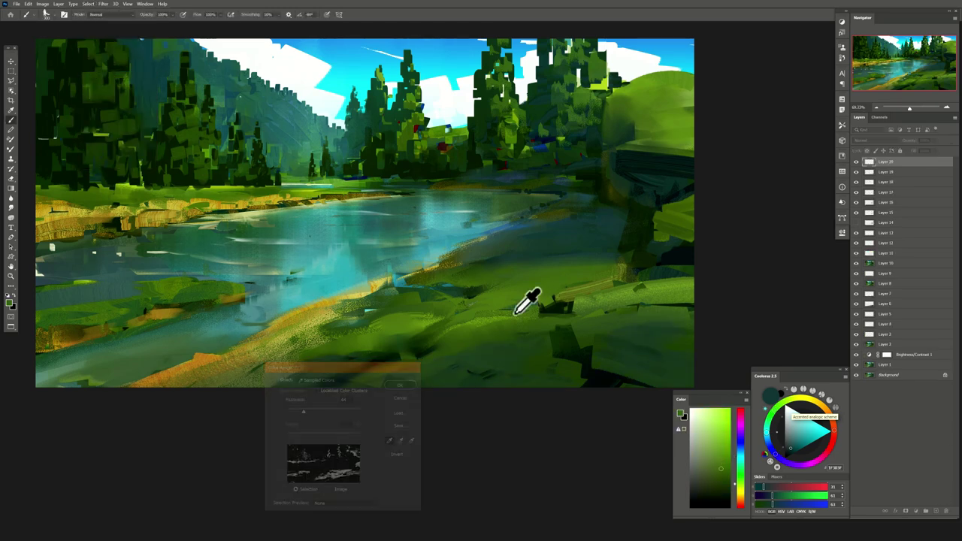
{"action": "left_click", "coordinate": [723, 432]}
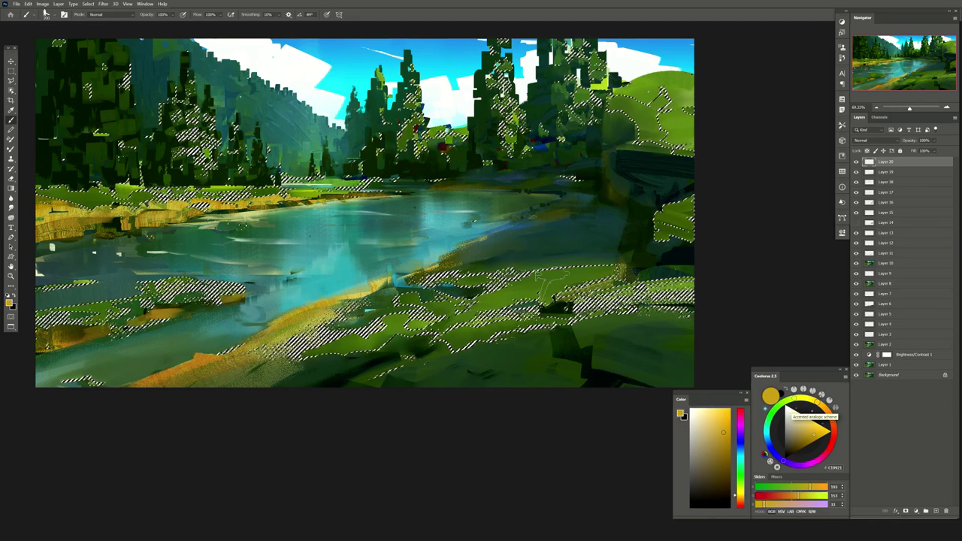
{"action": "left_click_drag", "start_coordinate": [526, 289], "coordinate": [602, 323]}
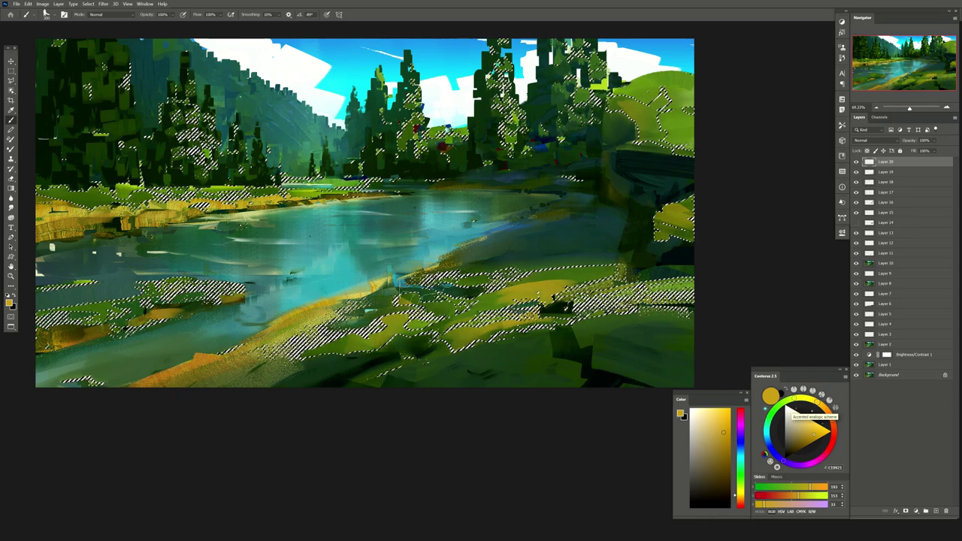
{"action": "key", "text": "e"}
{"action": "key", "text": "ctrl+d"}
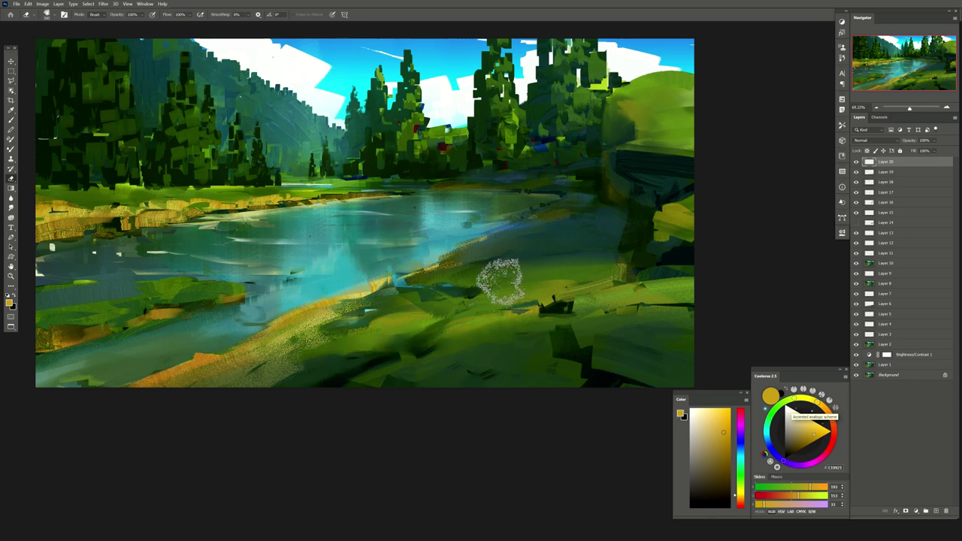
{"action": "left_click_drag", "start_coordinate": [526, 182], "coordinate": [539, 197]}
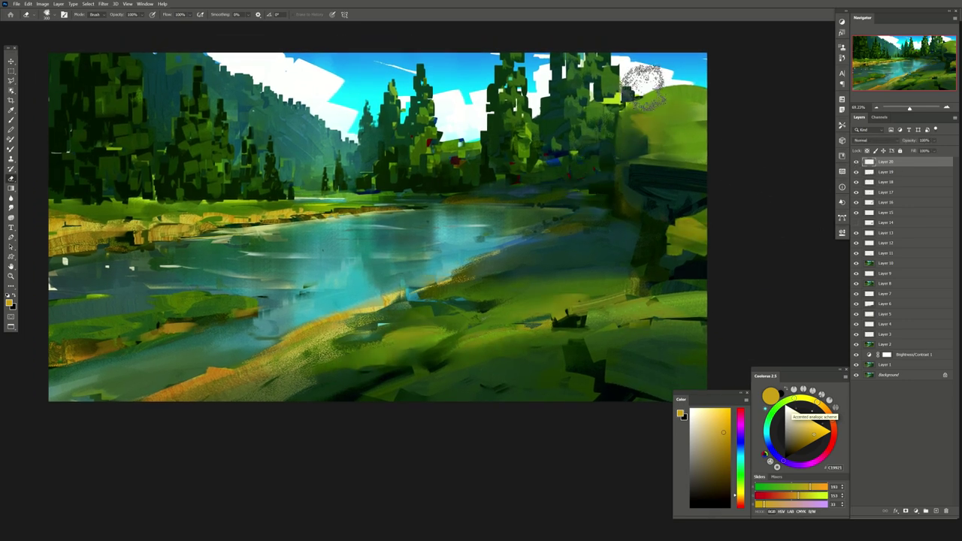
Mirror the canvas, add Layer 21, and sample a dark teal from the painting
{"action": "key", "text": "h"}
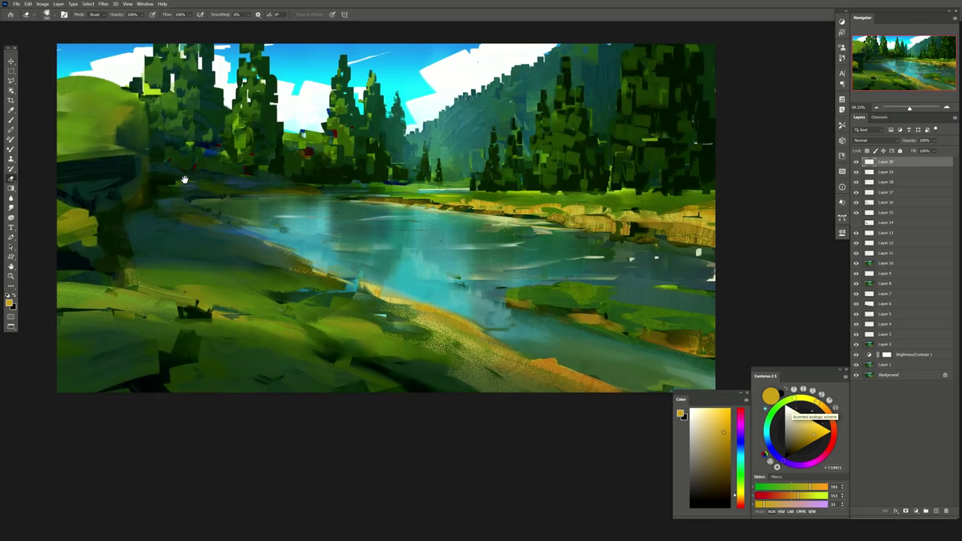
{"action": "left_click", "coordinate": [936, 512]}
{"action": "key", "text": "b"}
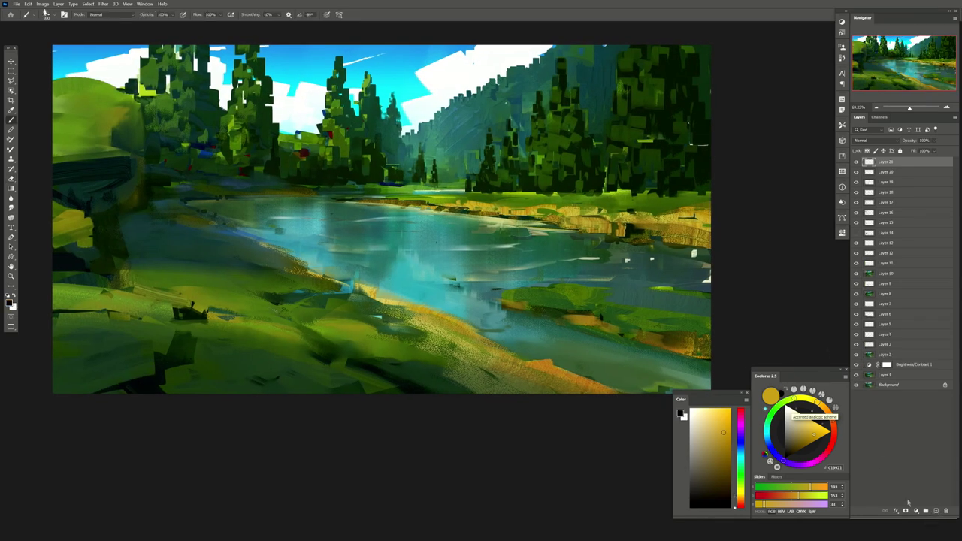
{"action": "key", "text": "d"}
{"action": "left_click", "coordinate": [171, 261], "text": "alt"}
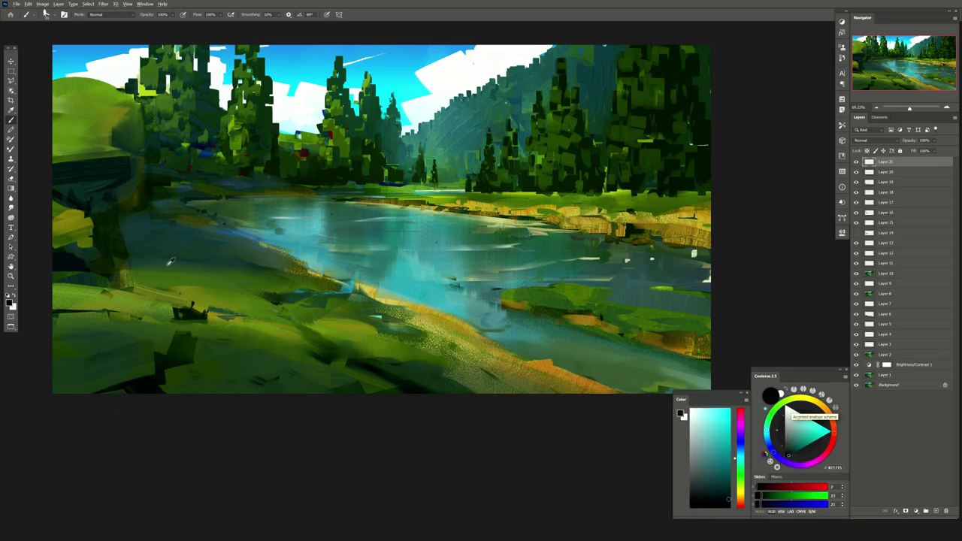
Paint dark teal inside a polygonal-lasso patch on the left bank, then deselect
{"action": "key", "text": "l"}
{"action": "left_click", "coordinate": [187, 201]}
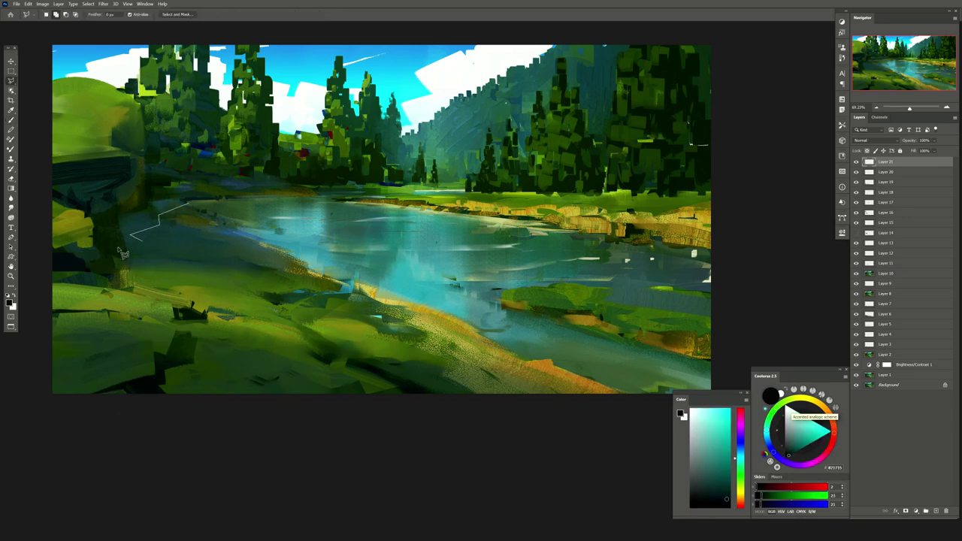
{"action": "left_click", "coordinate": [92, 264]}
{"action": "double_click", "coordinate": [380, 319]}
{"action": "key", "text": "b"}
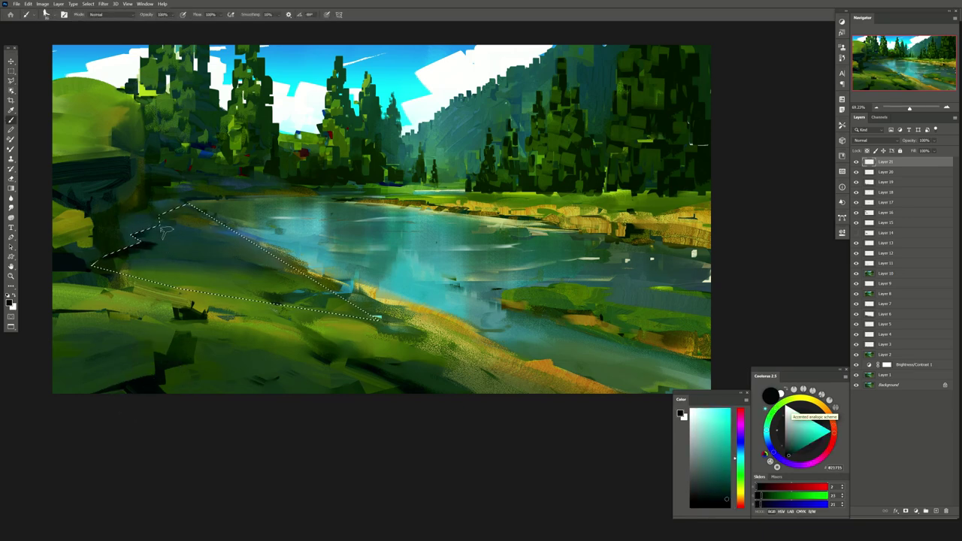
{"action": "mouse_move", "coordinate": [164, 231]}
{"action": "left_mouse_down"}
{"action": "mouse_move", "coordinate": [180, 218]}
{"action": "mouse_move", "coordinate": [226, 230]}
{"action": "left_mouse_up"}
{"action": "key", "text": "ctrl+d"}
{"action": "key", "text": "e"}
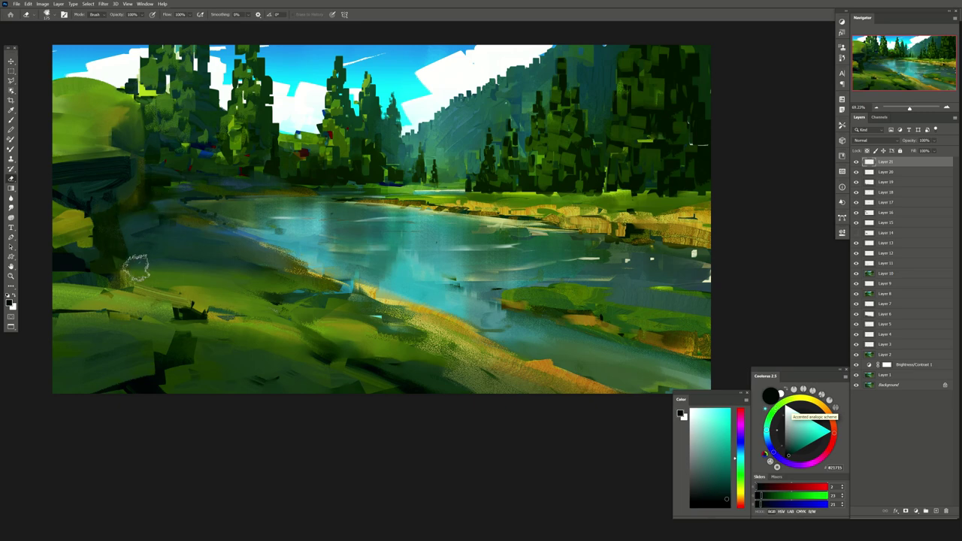
Brush a dark green stroke along the left shore
{"action": "key", "text": "b"}
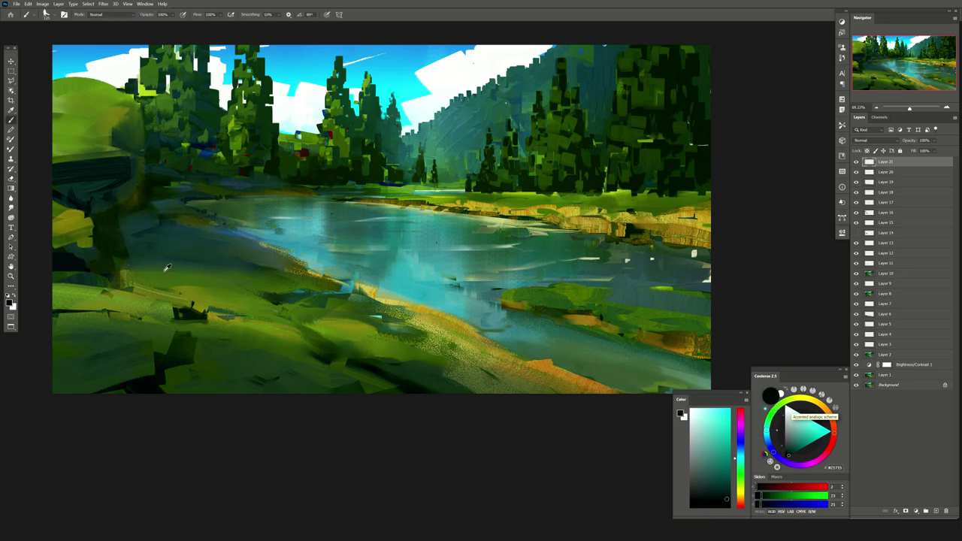
{"action": "left_click", "coordinate": [172, 235], "text": "alt"}
{"action": "left_click_drag", "start_coordinate": [151, 242], "coordinate": [217, 252]}
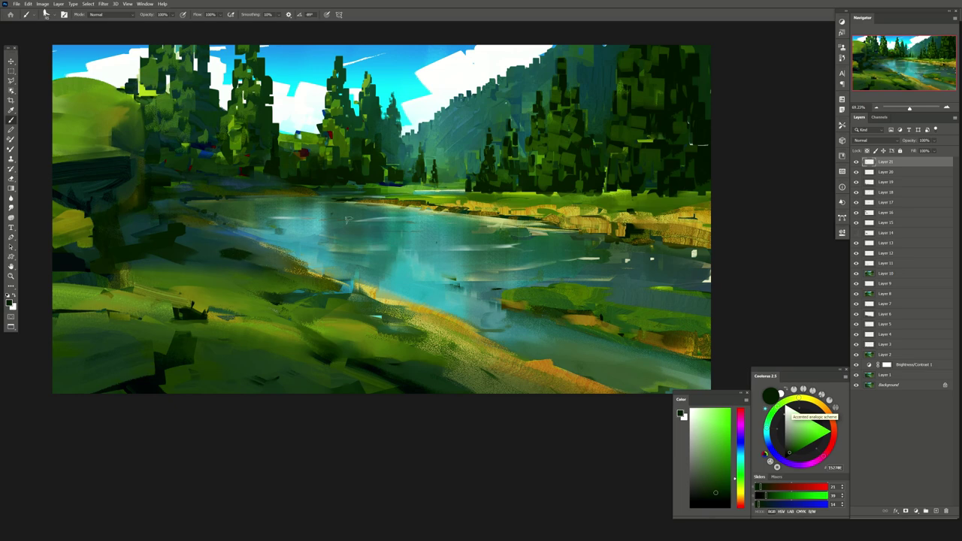
{"action": "key", "text": "e"}
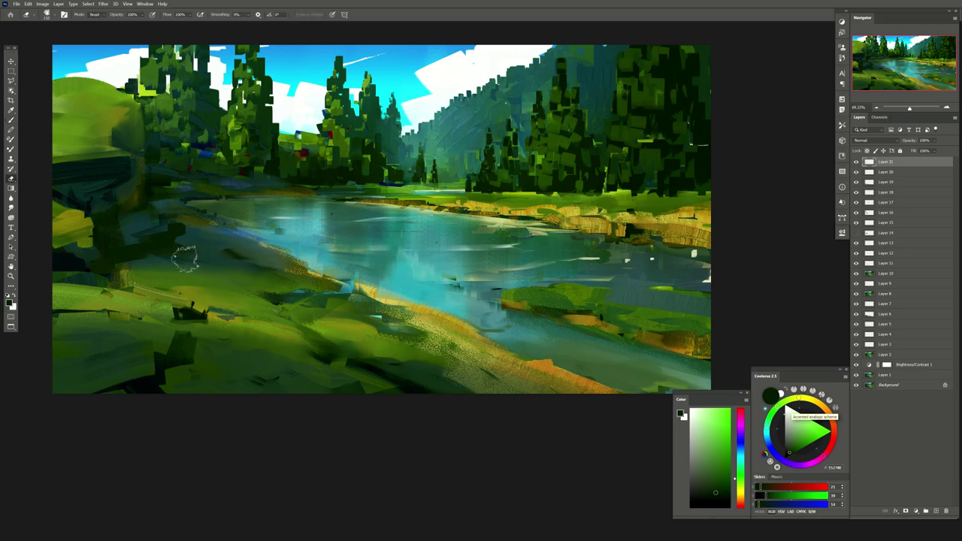
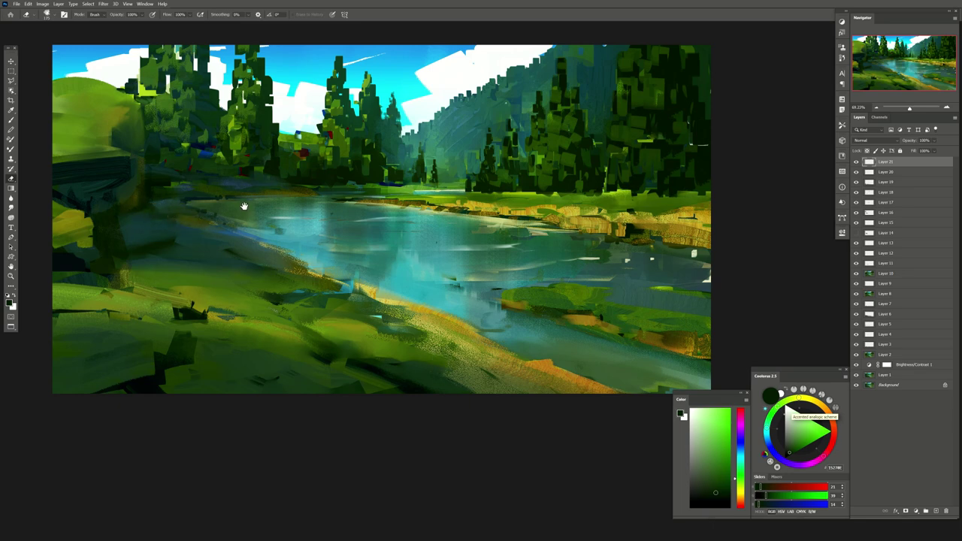
Sample a range of teal, yellow and dark greens from the central trees
{"action": "left_click_drag", "start_coordinate": [329, 250], "coordinate": [337, 273]}
{"action": "key", "text": "b"}
{"action": "left_click", "coordinate": [398, 157], "text": "alt"}
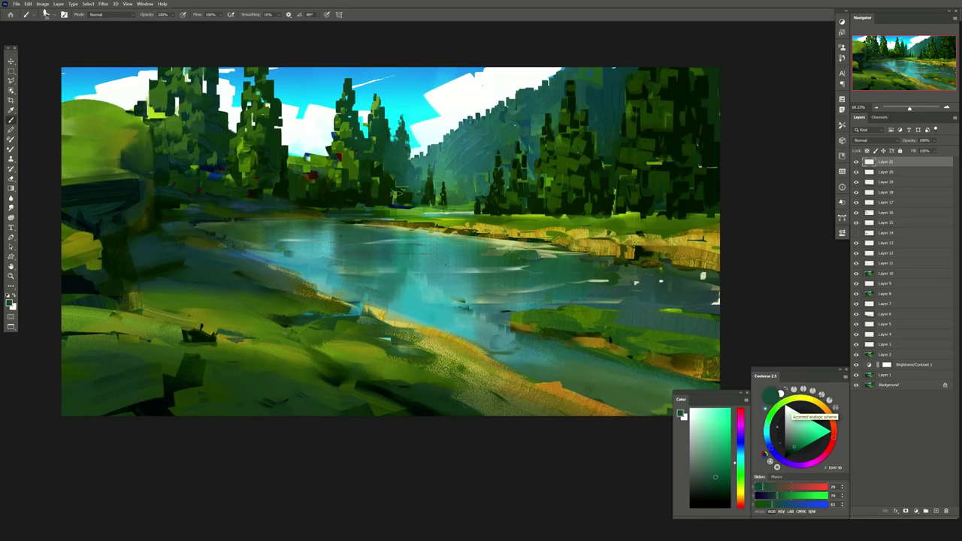
{"action": "left_click", "coordinate": [403, 194], "text": "alt"}
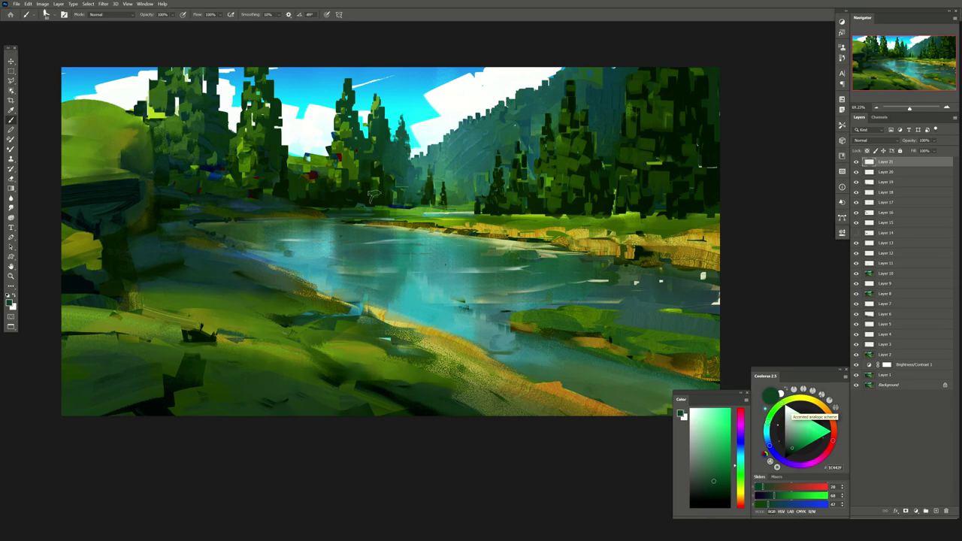
{"action": "left_click", "coordinate": [392, 168], "text": "alt"}
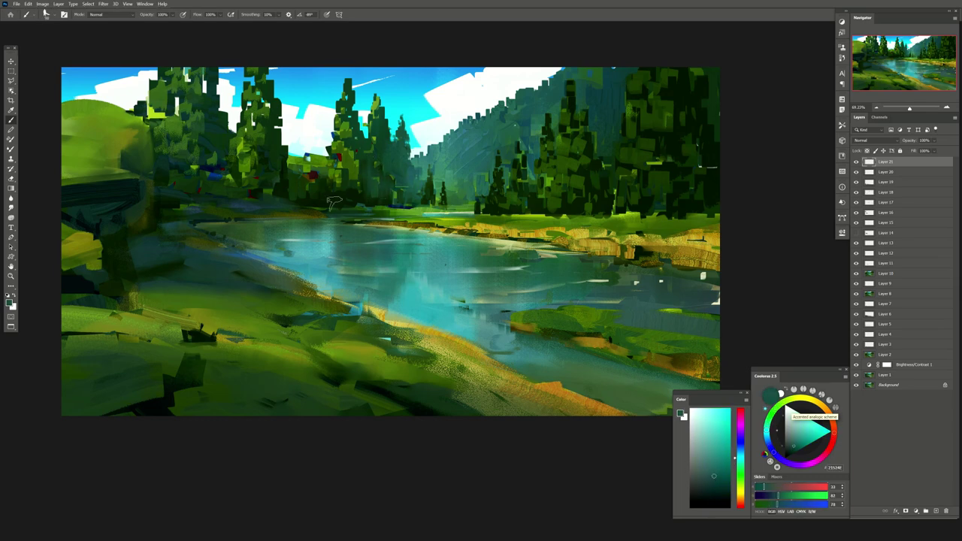
{"action": "left_click", "coordinate": [396, 189], "text": "alt"}
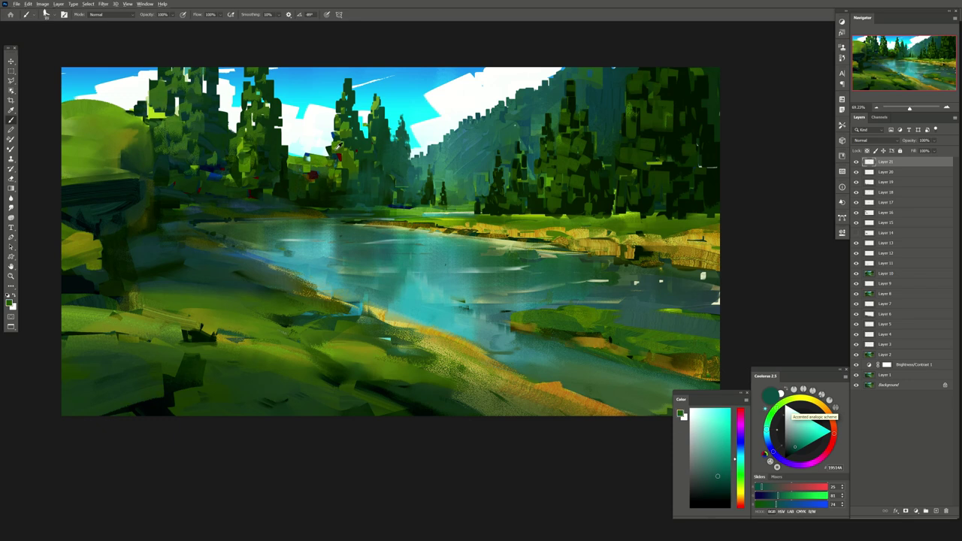
{"action": "left_click", "coordinate": [346, 124], "text": "alt"}
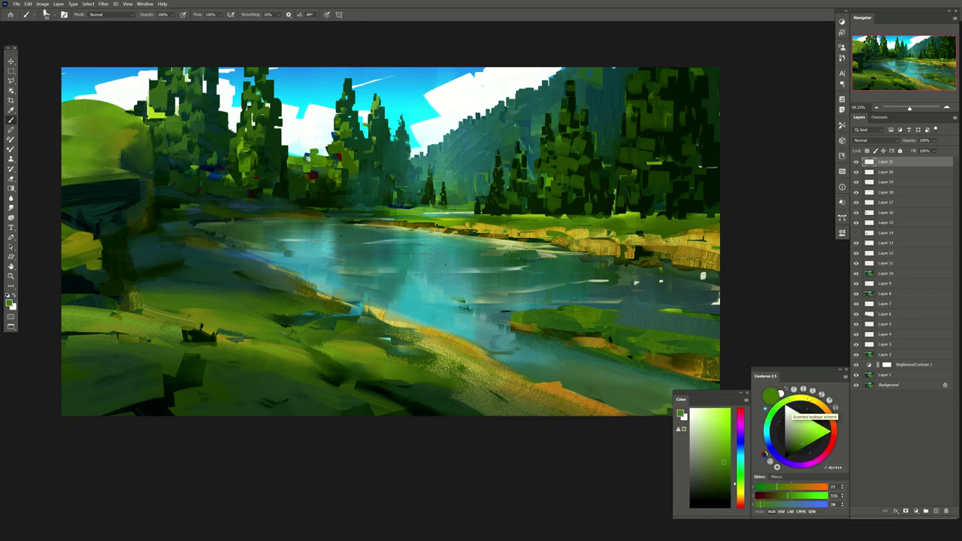
{"action": "left_click", "coordinate": [308, 151], "text": "alt"}
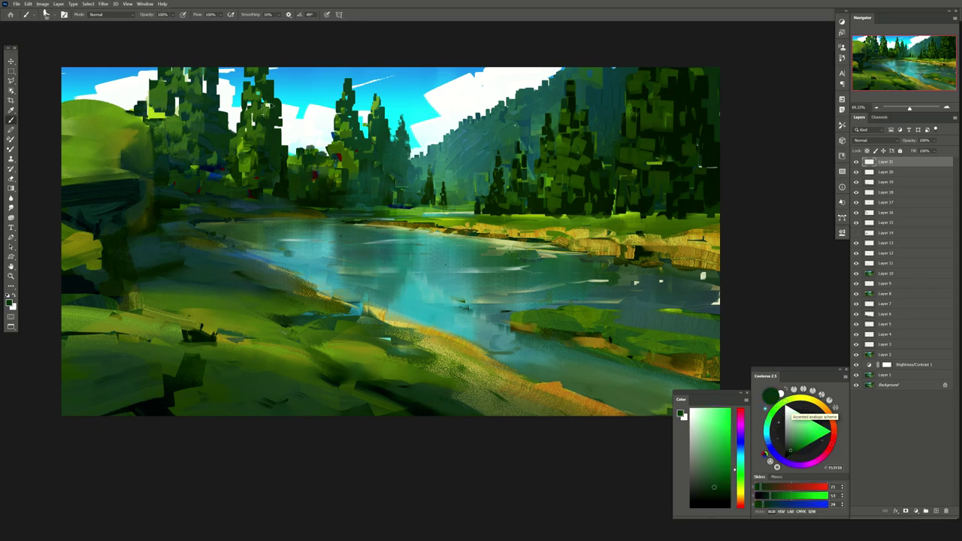
Paint lighter green strokes on the central trees, compare them, and add a new top layer
{"action": "left_click_drag", "start_coordinate": [305, 177], "coordinate": [323, 149]}
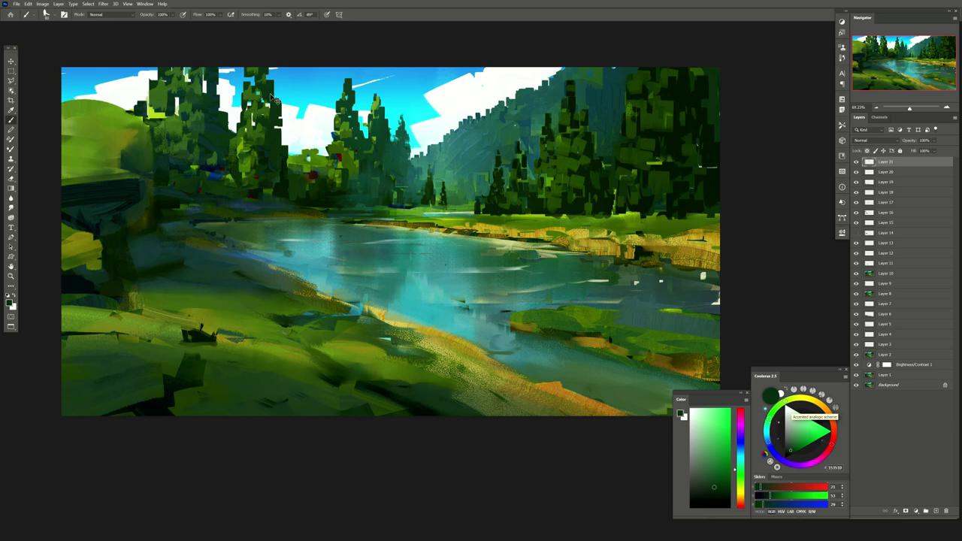
{"action": "left_click", "coordinate": [855, 163]}
{"action": "left_click", "coordinate": [856, 162]}
{"action": "left_click", "coordinate": [424, 280], "text": "alt"}
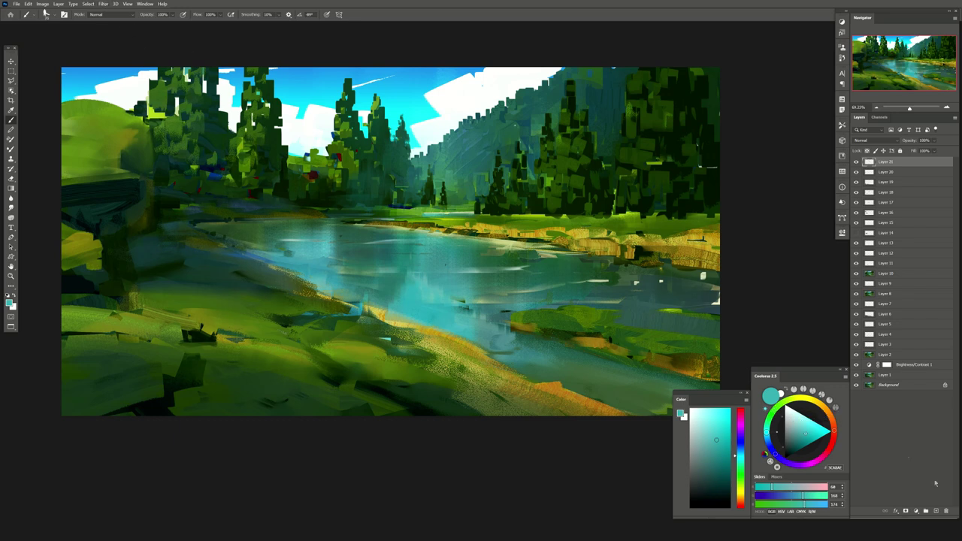
{"action": "left_click", "coordinate": [925, 510]}
Paint vertical white reflection strokes sampled from the sky on the left and right river
{"action": "left_click", "coordinate": [454, 99], "text": "alt"}
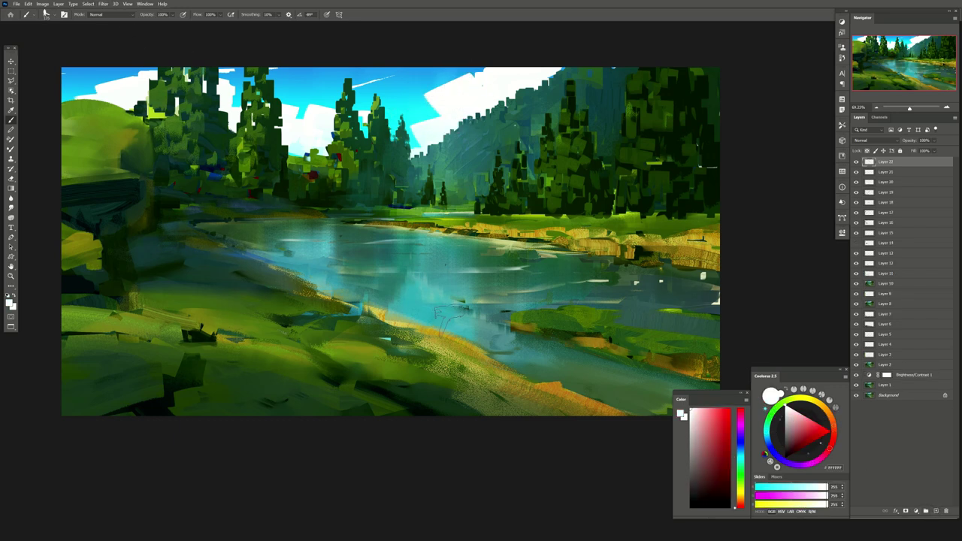
{"action": "left_click_drag", "start_coordinate": [454, 284], "coordinate": [444, 353]}
{"action": "left_click_drag", "start_coordinate": [454, 315], "coordinate": [462, 368]}
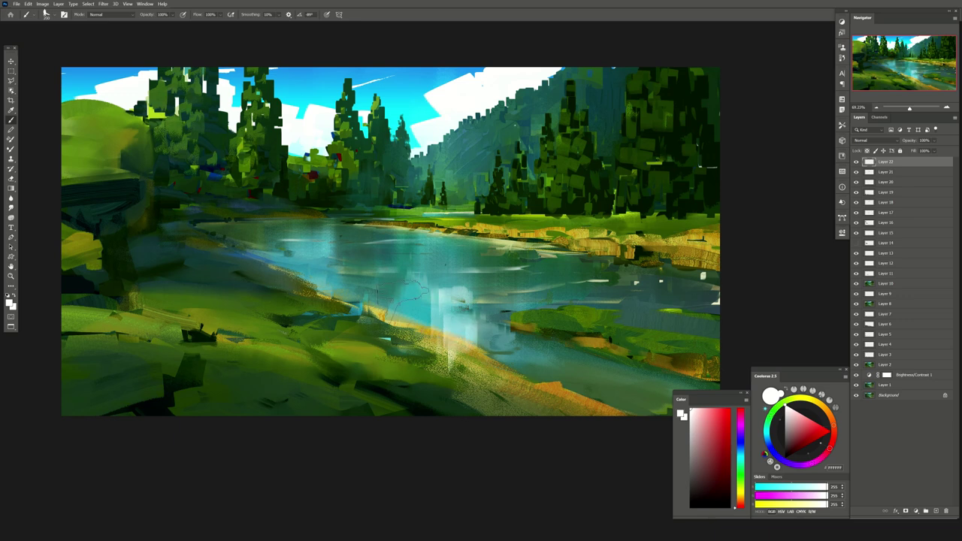
{"action": "left_click_drag", "start_coordinate": [309, 244], "coordinate": [312, 300]}
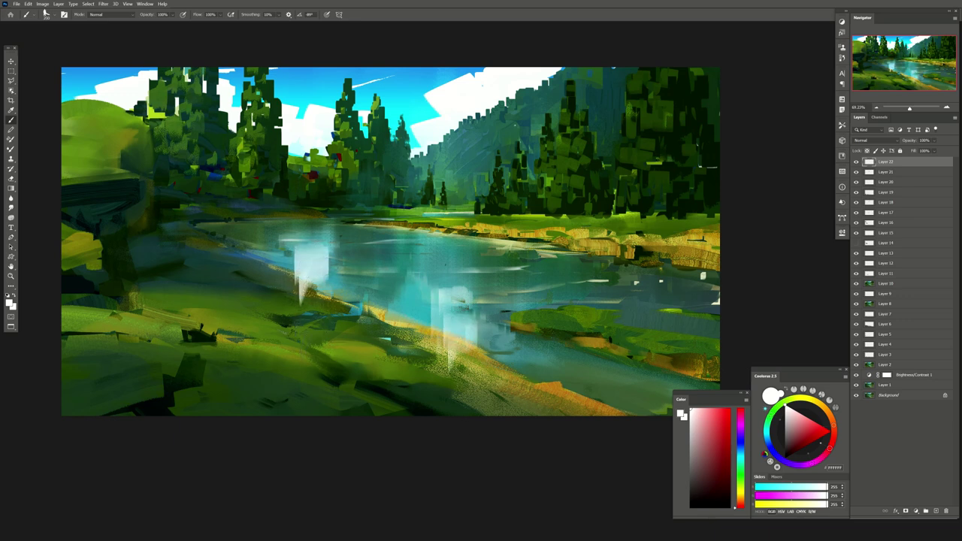
{"action": "left_click_drag", "start_coordinate": [316, 248], "coordinate": [316, 308]}
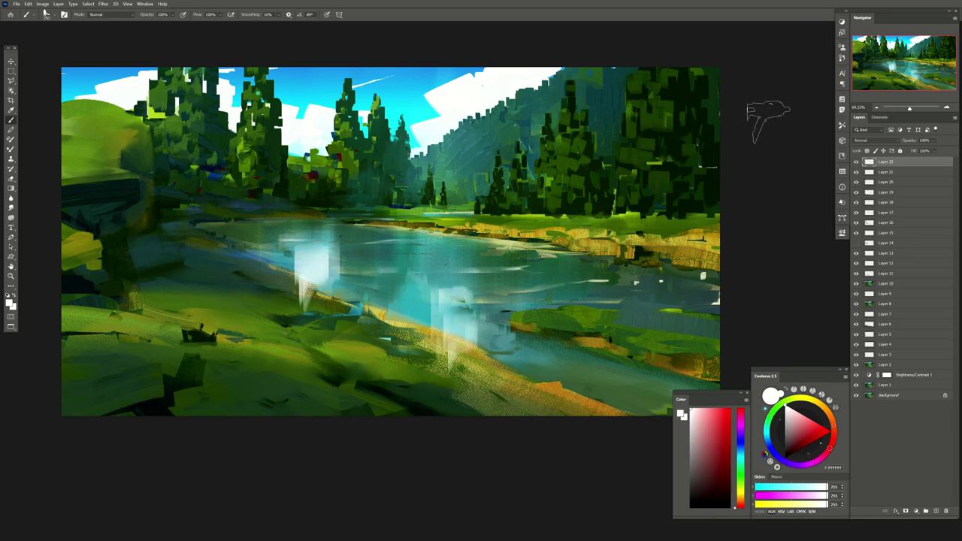
Erase the white reflection strokes, hide Layer 22, and add another blank layer
{"action": "key", "text": "e"}
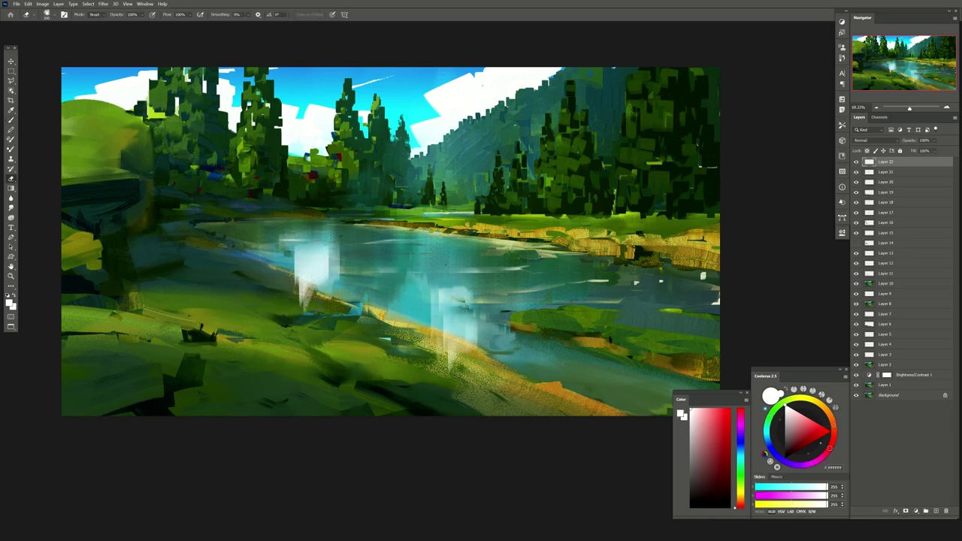
{"action": "left_click_drag", "start_coordinate": [305, 256], "coordinate": [331, 304]}
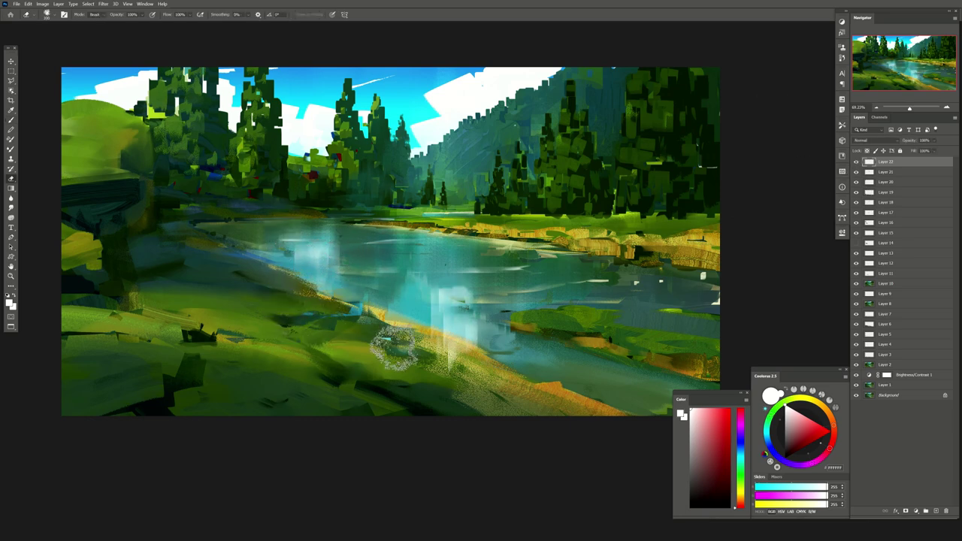
{"action": "left_click_drag", "start_coordinate": [454, 304], "coordinate": [473, 364]}
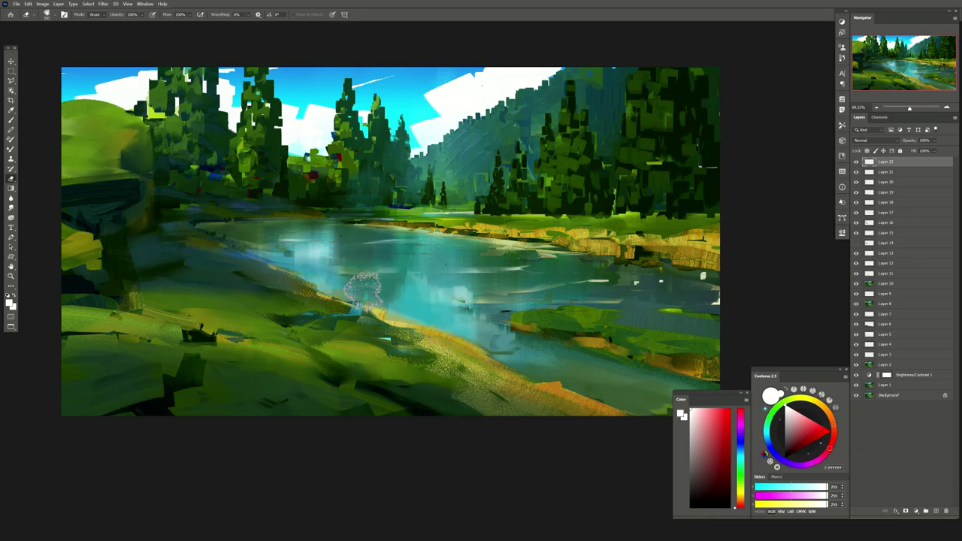
{"action": "left_click", "coordinate": [855, 162]}
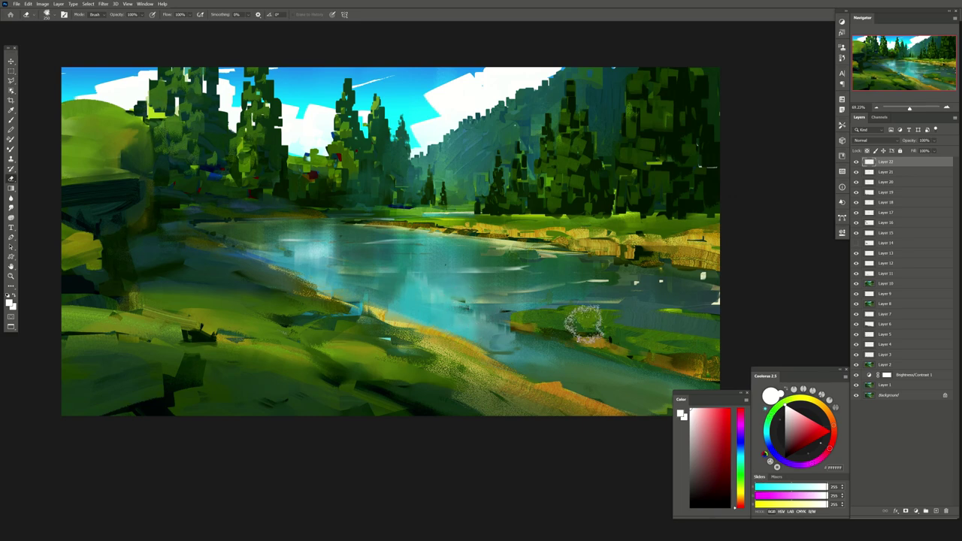
{"action": "left_click", "coordinate": [934, 511]}
Paint a dark green tree mass at the upper-left edge with light green and dark teal accents
{"action": "key", "text": "b"}
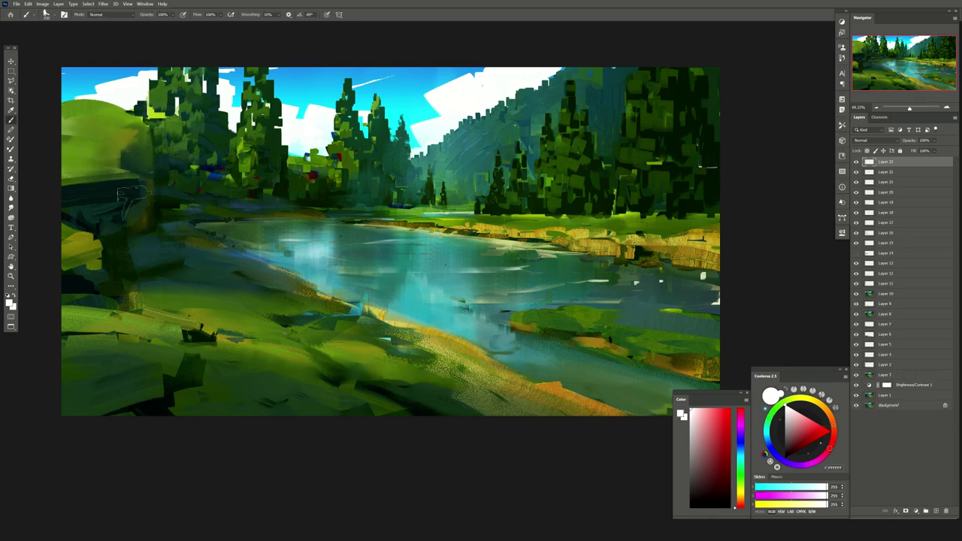
{"action": "left_click", "coordinate": [134, 167], "text": "alt"}
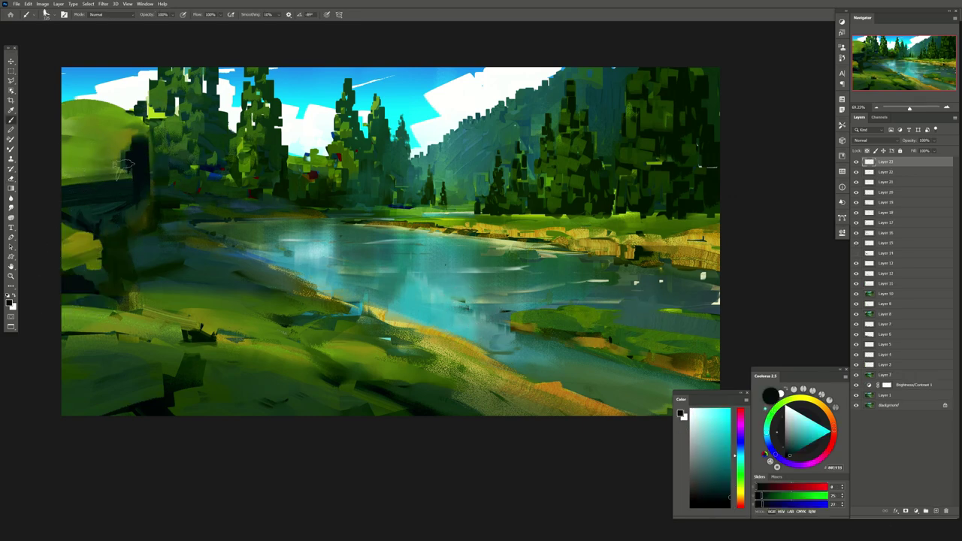
{"action": "left_click", "coordinate": [140, 224], "text": "alt"}
{"action": "left_click", "coordinate": [136, 159], "text": "alt"}
{"action": "mouse_move", "coordinate": [131, 149]}
{"action": "left_mouse_down"}
{"action": "mouse_move", "coordinate": [112, 143]}
{"action": "mouse_move", "coordinate": [128, 169]}
{"action": "mouse_move", "coordinate": [97, 154]}
{"action": "left_mouse_up"}
{"action": "left_click", "coordinate": [84, 135], "text": "alt"}
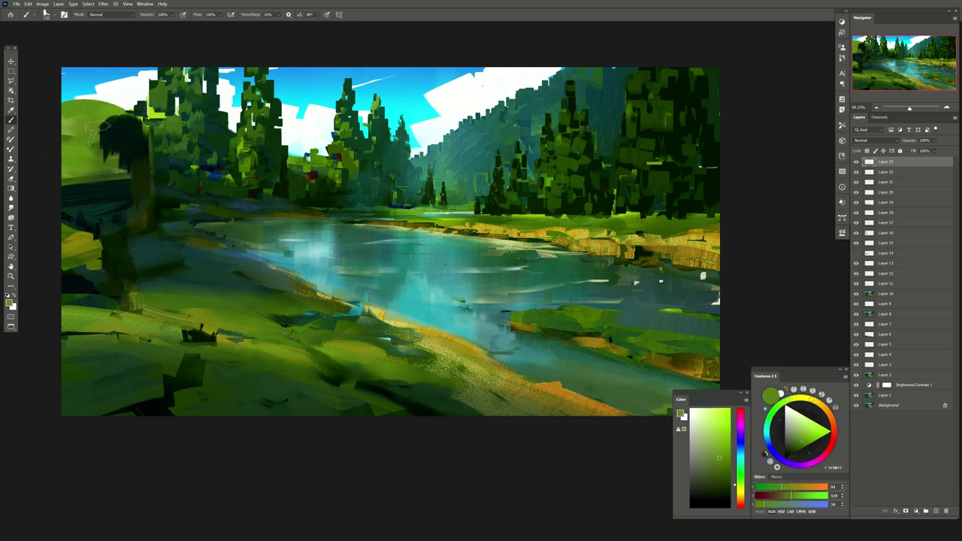
{"action": "mouse_move", "coordinate": [94, 120]}
{"action": "left_mouse_down"}
{"action": "mouse_move", "coordinate": [120, 151]}
{"action": "mouse_move", "coordinate": [111, 161]}
{"action": "mouse_move", "coordinate": [137, 155]}
{"action": "left_mouse_up"}
{"action": "left_click", "coordinate": [107, 139], "text": "alt"}
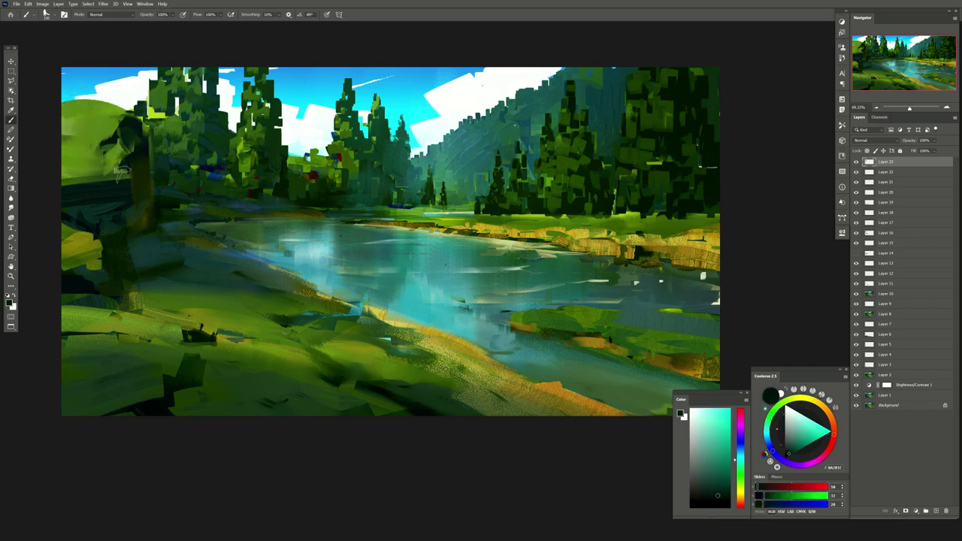
Flip the canvas horizontally and choose olive and yellow-olive paint colours
{"action": "key", "text": "e"}
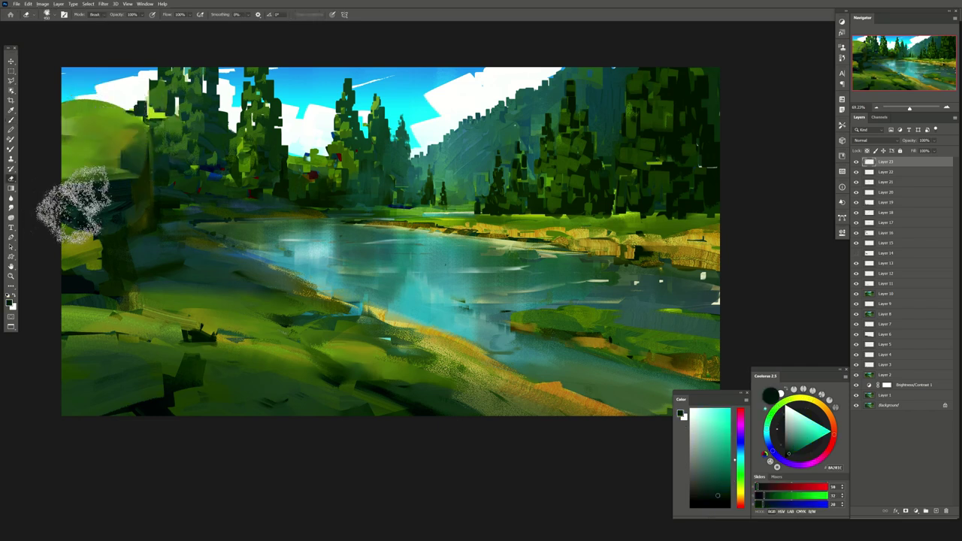
{"action": "key", "text": "h"}
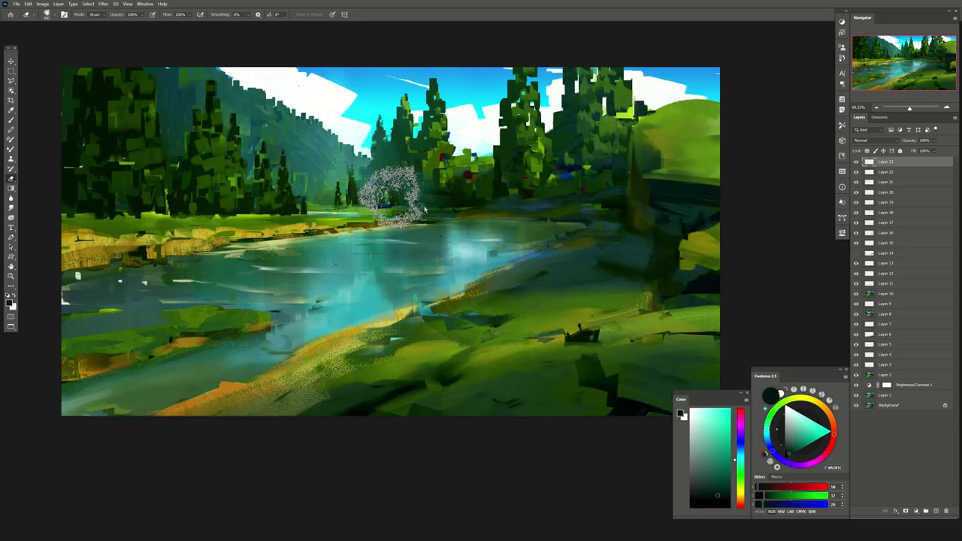
{"action": "key", "text": "b"}
{"action": "left_click", "coordinate": [138, 254], "text": "alt"}
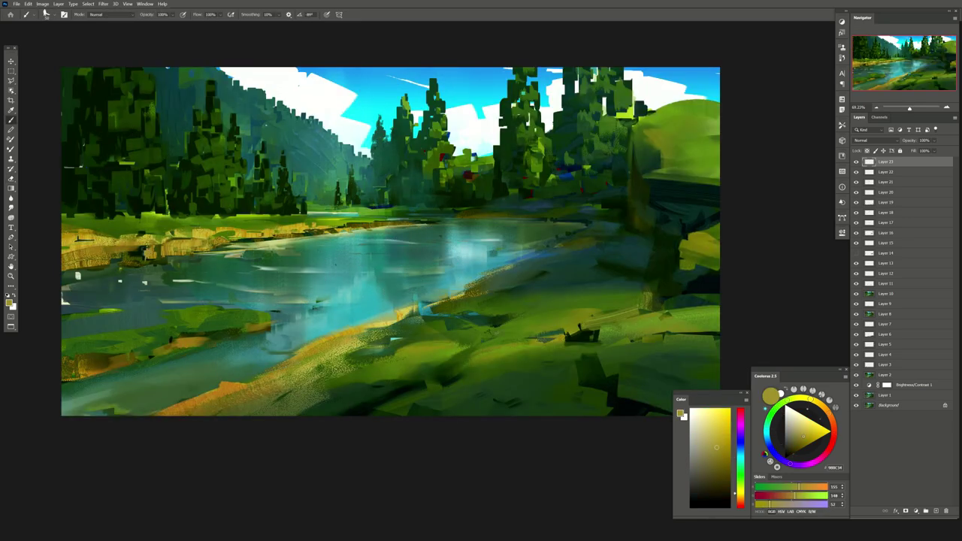
{"action": "left_click", "coordinate": [195, 230], "text": "alt"}
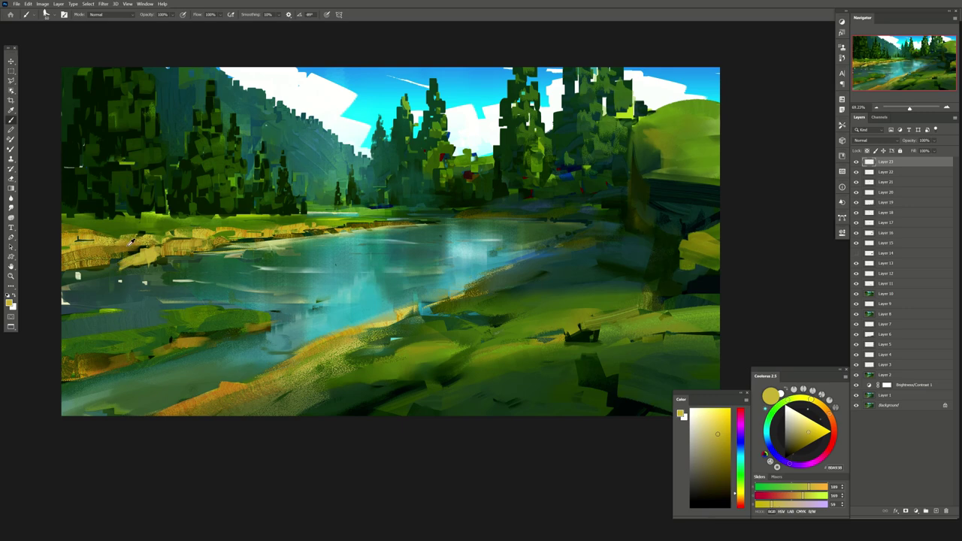
{"action": "left_click", "coordinate": [128, 269], "text": "alt"}
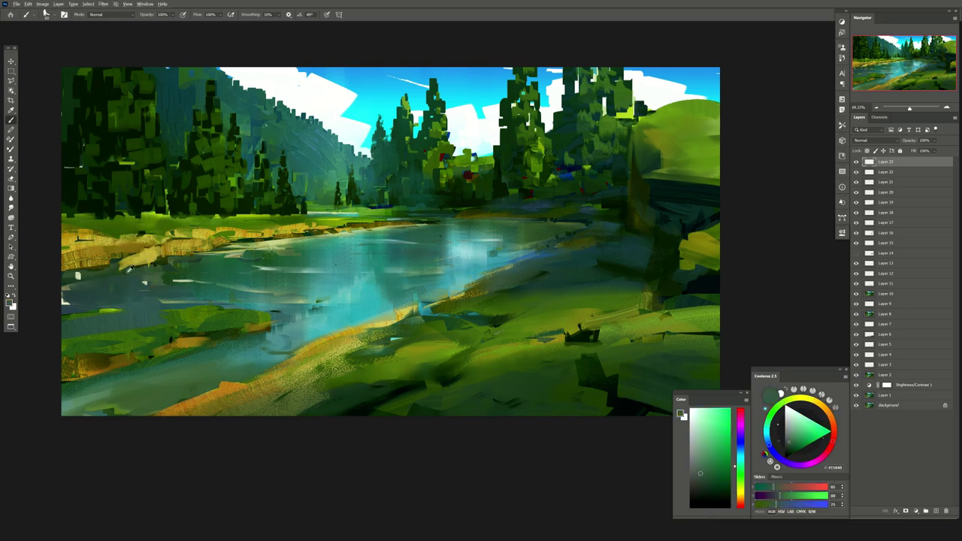
{"action": "left_click", "coordinate": [143, 255], "text": "alt"}
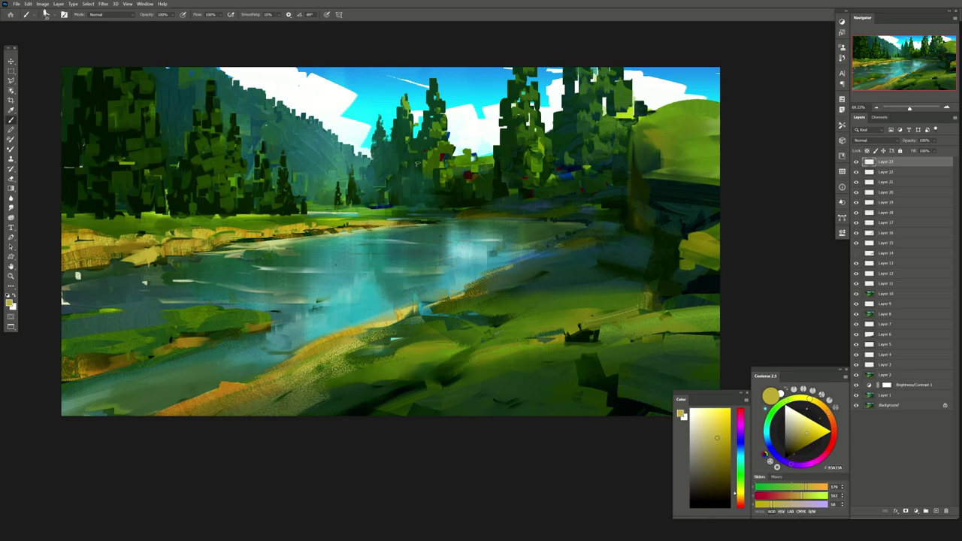
Sample several greens from the trees and left bank, settling on a dark green
{"action": "left_click", "coordinate": [421, 169], "text": "alt"}
{"action": "left_click", "coordinate": [151, 263], "text": "alt"}
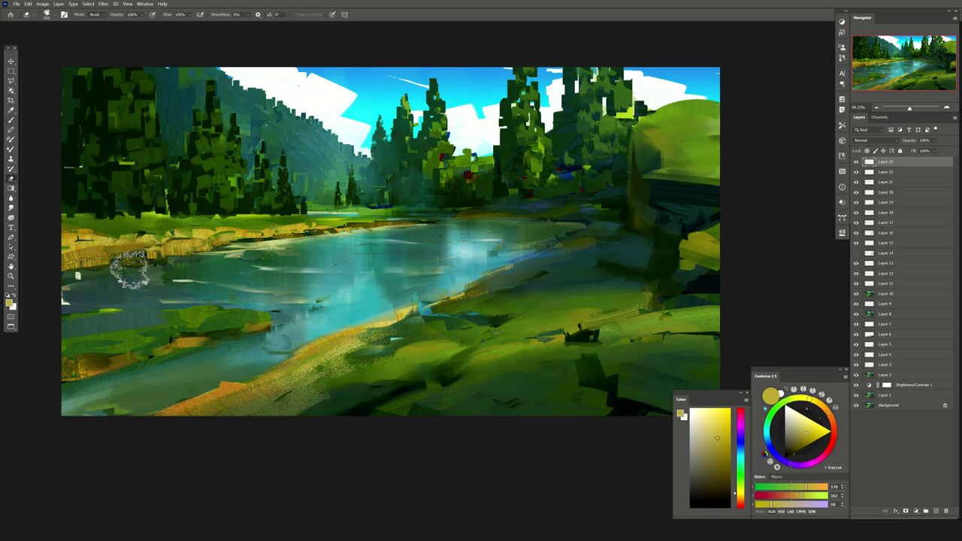
{"action": "left_click", "coordinate": [133, 246], "text": "alt"}
{"action": "left_click", "coordinate": [140, 230], "text": "alt"}
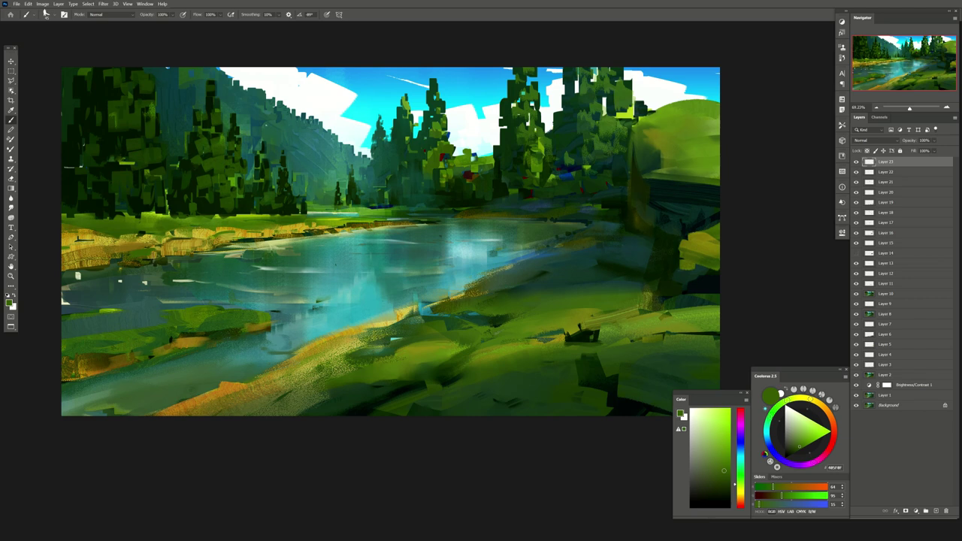
{"action": "left_click", "coordinate": [157, 229], "text": "alt"}
{"action": "left_click", "coordinate": [134, 224], "text": "alt"}
{"action": "left_click", "coordinate": [360, 406], "text": "alt"}
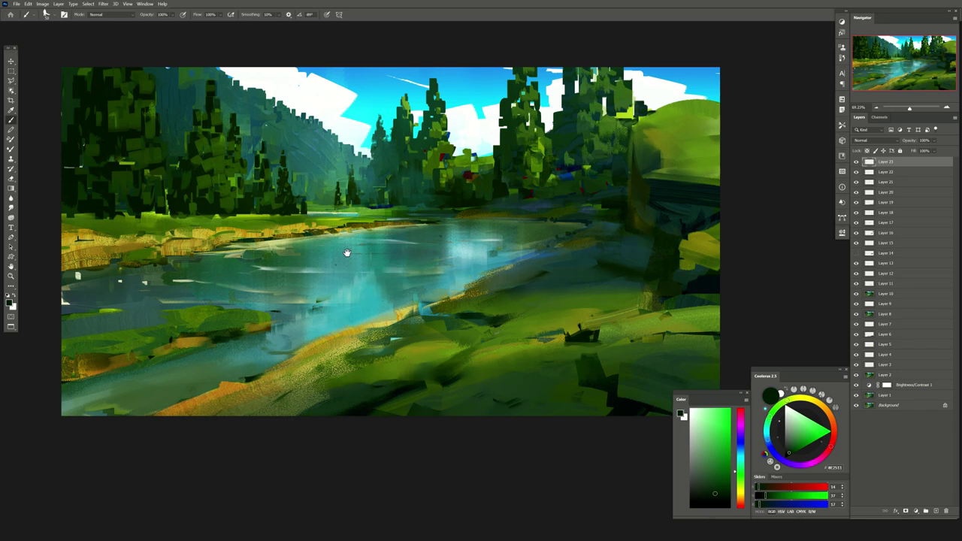
{"action": "left_click_drag", "start_coordinate": [347, 252], "coordinate": [402, 238]}
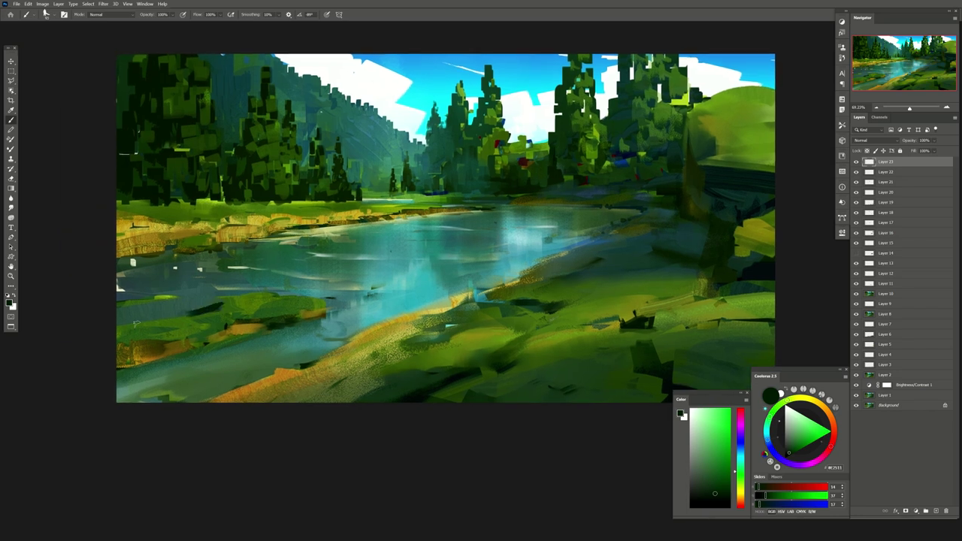
{"action": "key", "text": "e"}
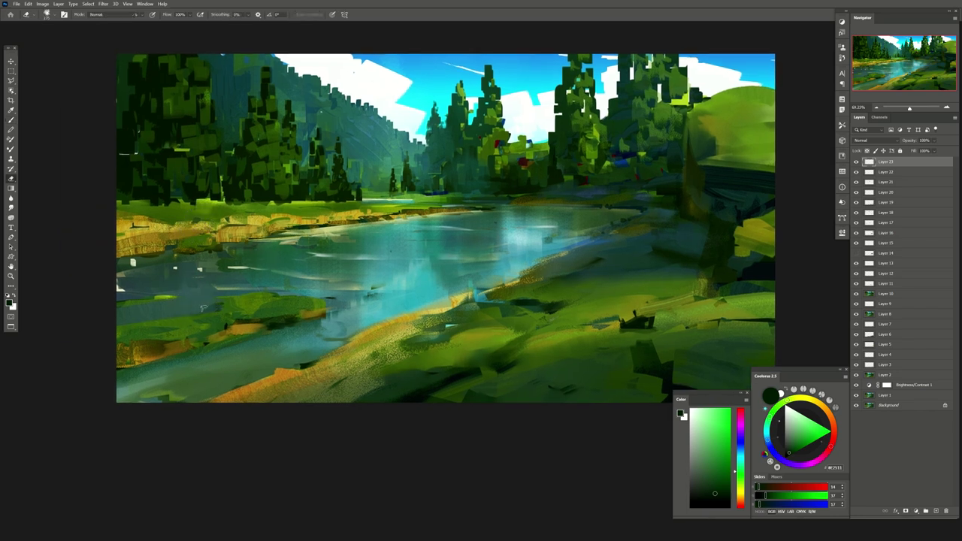
{"action": "key", "text": "b"}
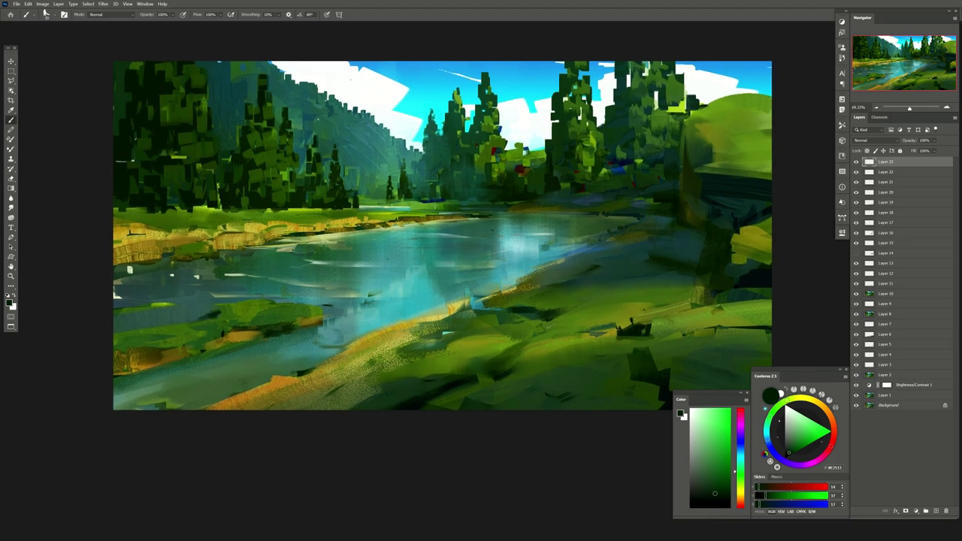
Paint dark and lighter green marks on the right-hand distant pine trees
{"action": "left_click", "coordinate": [528, 175], "text": "alt"}
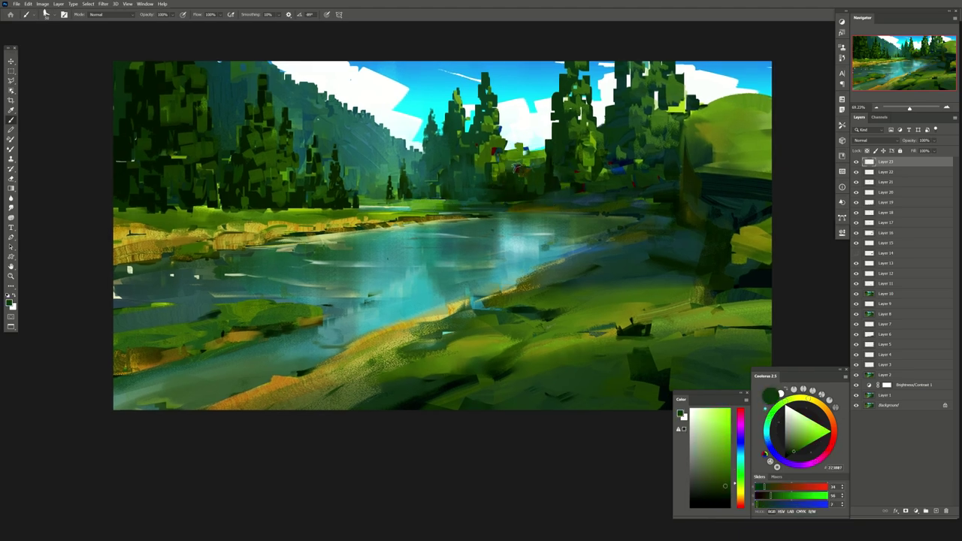
{"action": "left_click", "coordinate": [490, 145], "text": "alt"}
{"action": "left_click", "coordinate": [518, 180], "text": "alt"}
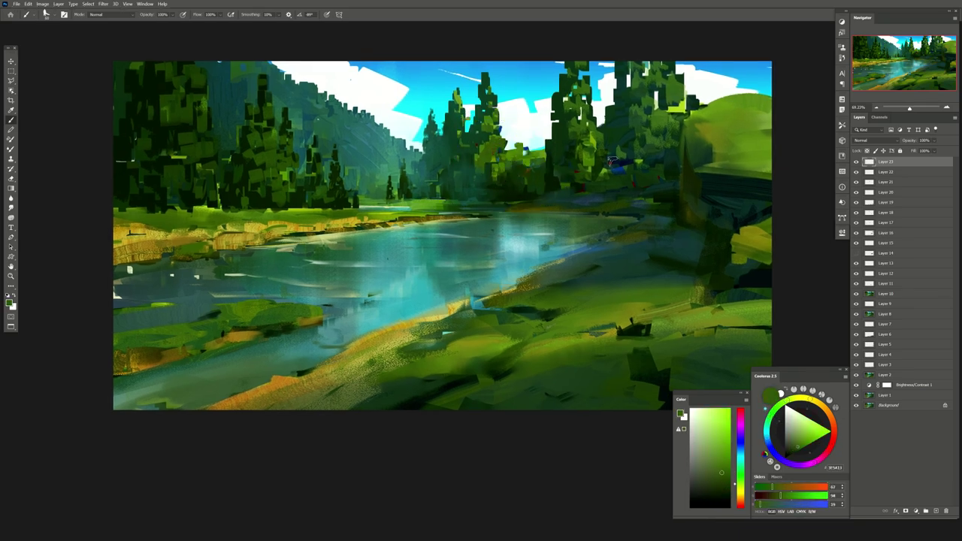
{"action": "left_click", "coordinate": [616, 175], "text": "alt"}
{"action": "left_click", "coordinate": [626, 123], "text": "alt"}
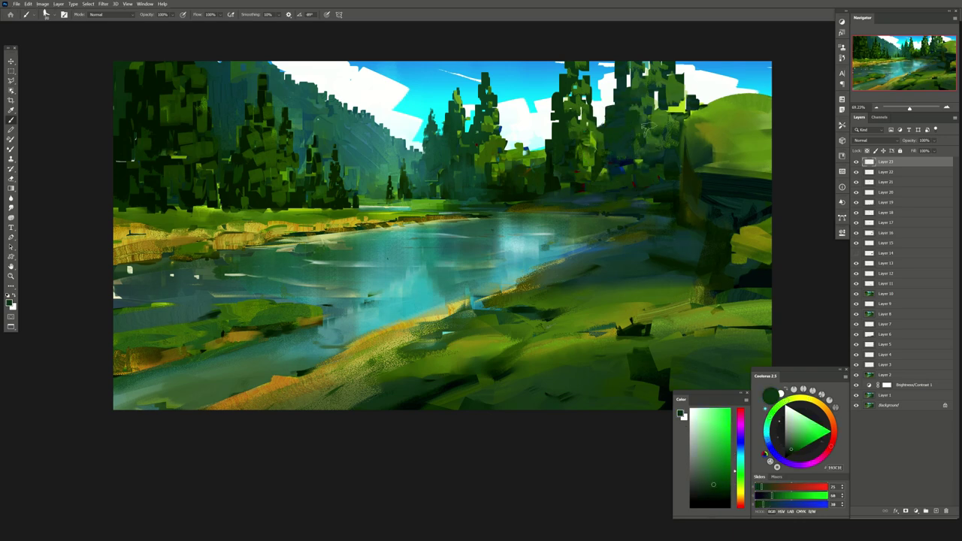
{"action": "mouse_move", "coordinate": [640, 125]}
{"action": "left_mouse_down"}
{"action": "mouse_move", "coordinate": [660, 129]}
{"action": "mouse_move", "coordinate": [653, 112]}
{"action": "mouse_move", "coordinate": [656, 134]}
{"action": "left_mouse_up"}
{"action": "left_click", "coordinate": [651, 93], "text": "alt"}
{"action": "left_click", "coordinate": [653, 108], "text": "alt"}
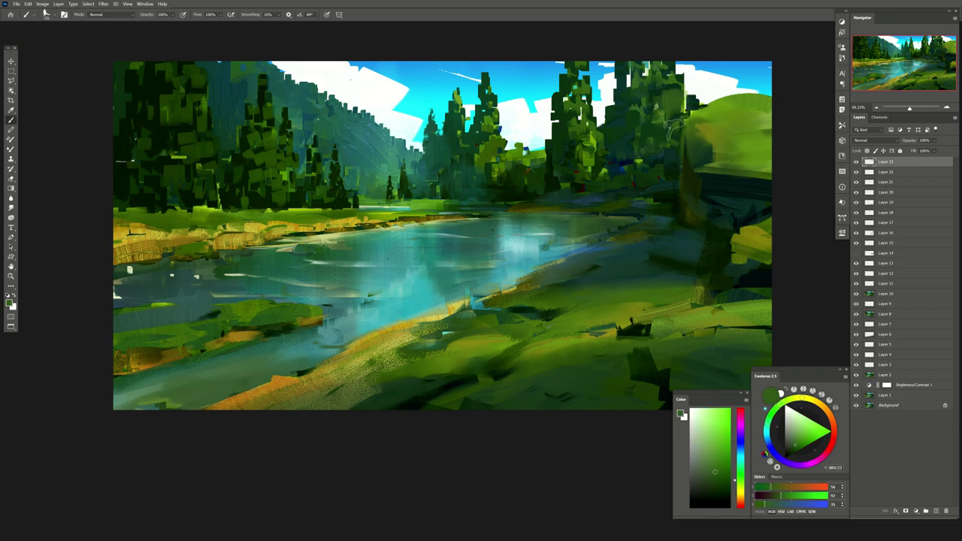
{"action": "left_click", "coordinate": [631, 76], "text": "alt"}
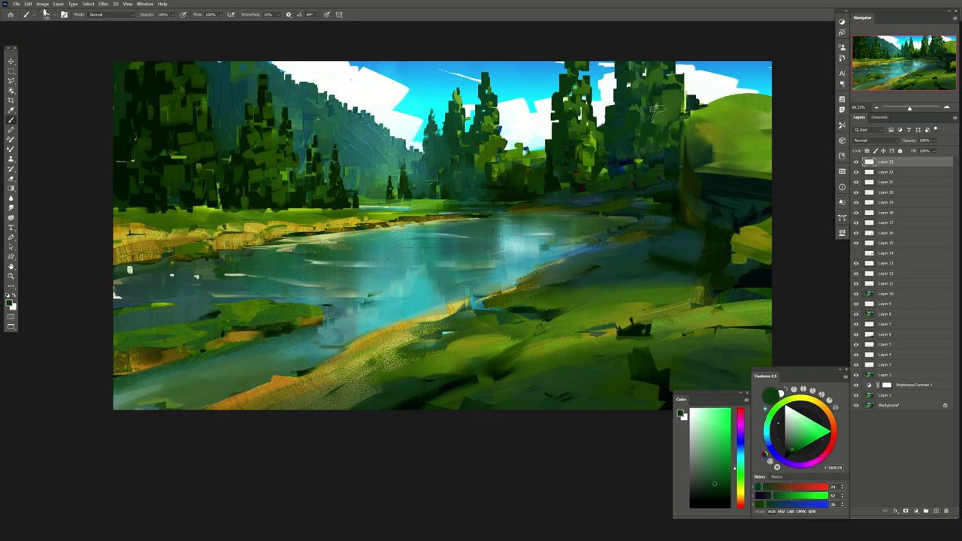
{"action": "left_click", "coordinate": [637, 129], "text": "alt"}
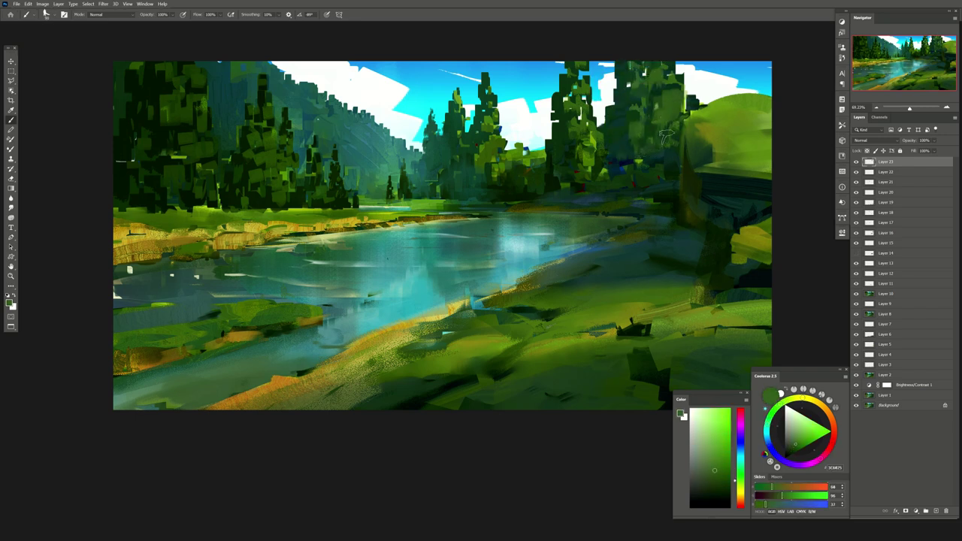
{"action": "left_click", "coordinate": [656, 91], "text": "alt"}
{"action": "left_click", "coordinate": [664, 105], "text": "alt"}
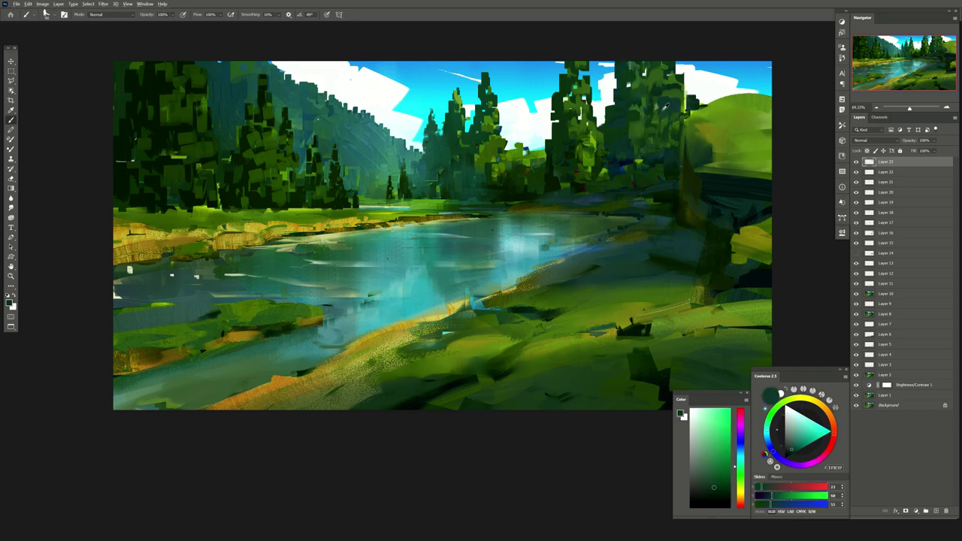
Pick further teal and green tones for the left trees and add empty Layer 24 on top
{"action": "left_click", "coordinate": [651, 85], "text": "alt"}
{"action": "left_click", "coordinate": [626, 148], "text": "alt"}
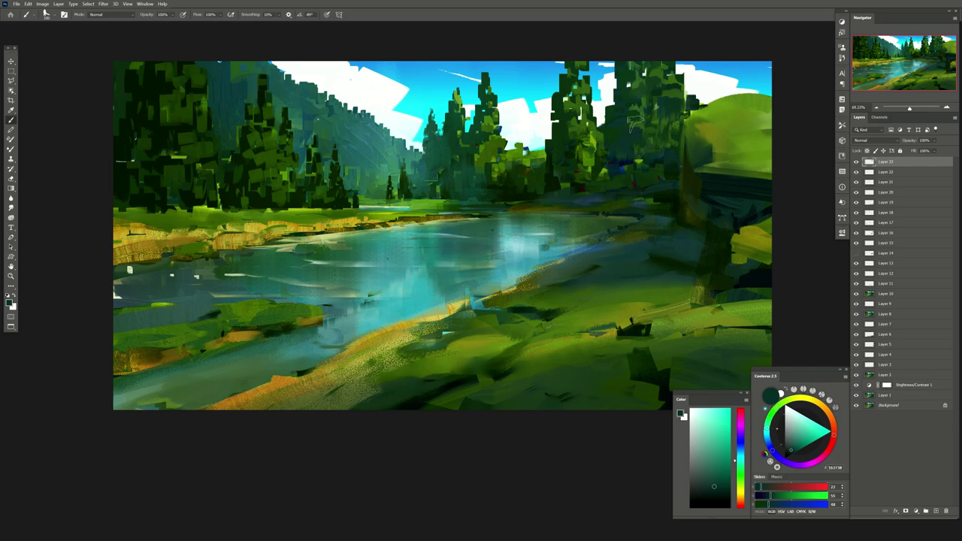
{"action": "left_click", "coordinate": [618, 134], "text": "alt"}
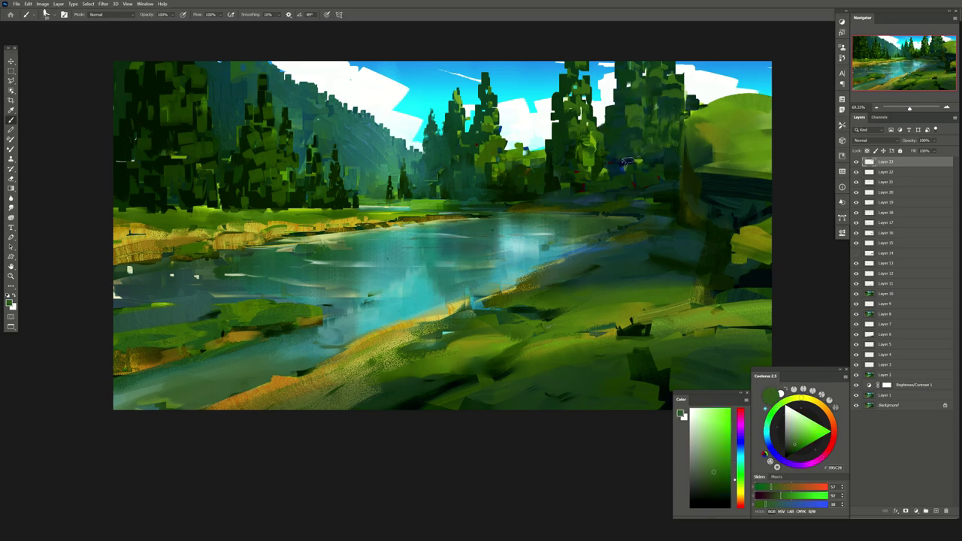
{"action": "left_click", "coordinate": [550, 135], "text": "alt"}
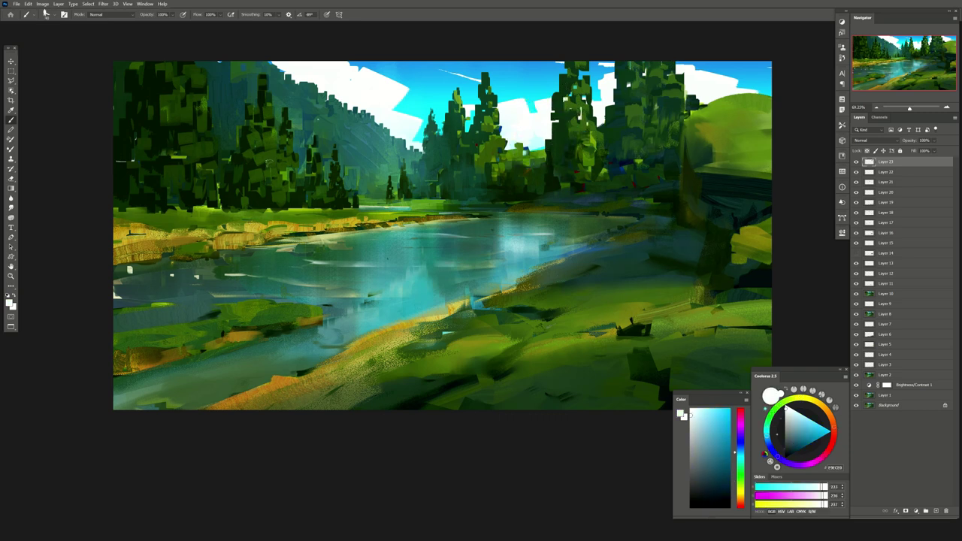
{"action": "left_click", "coordinate": [274, 158], "text": "alt"}
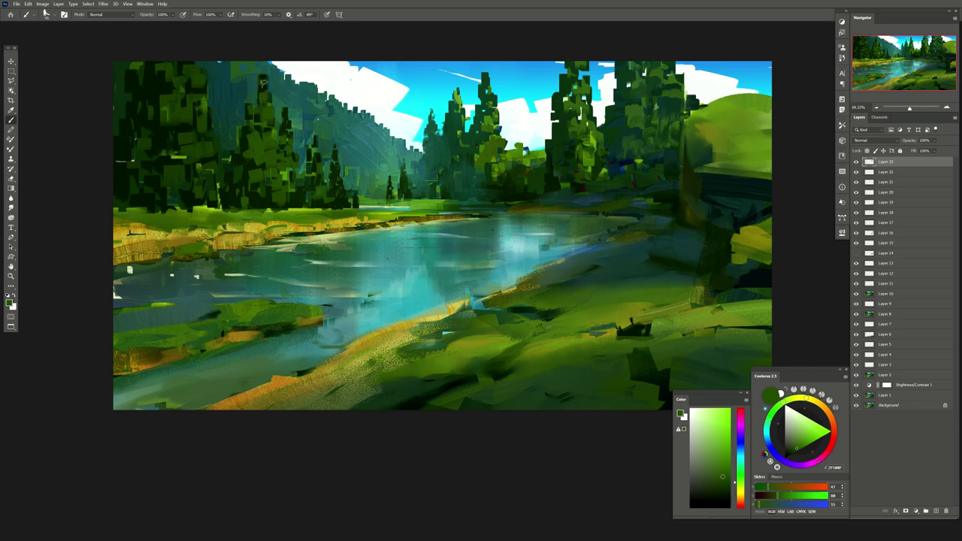
{"action": "left_click", "coordinate": [238, 81], "text": "alt"}
{"action": "left_click", "coordinate": [264, 139], "text": "alt"}
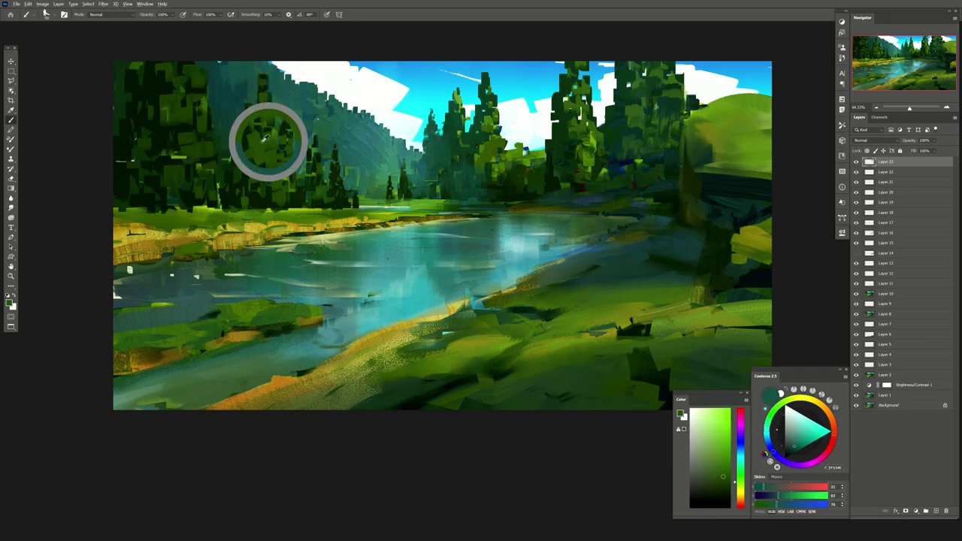
{"action": "left_click_drag", "start_coordinate": [265, 138], "coordinate": [247, 142]}
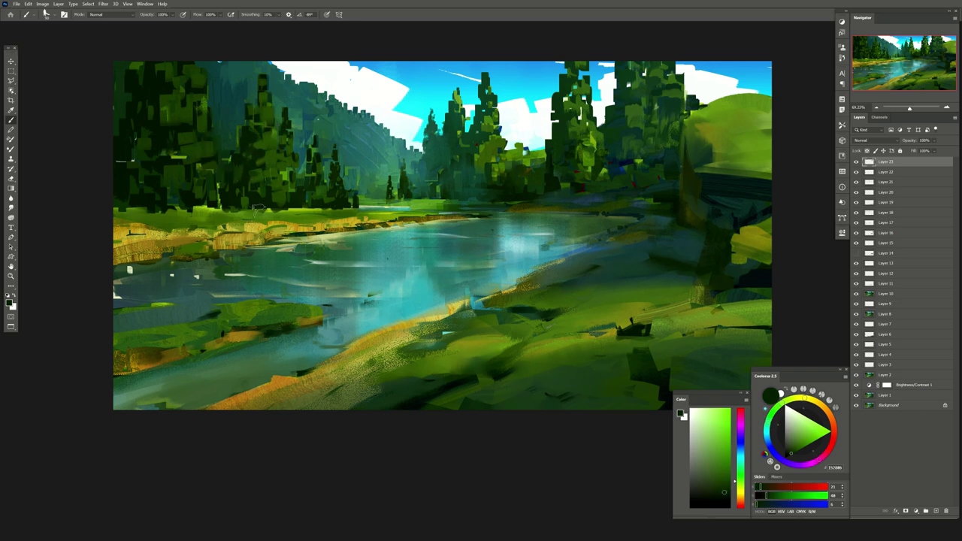
{"action": "left_click", "coordinate": [241, 112], "text": "alt"}
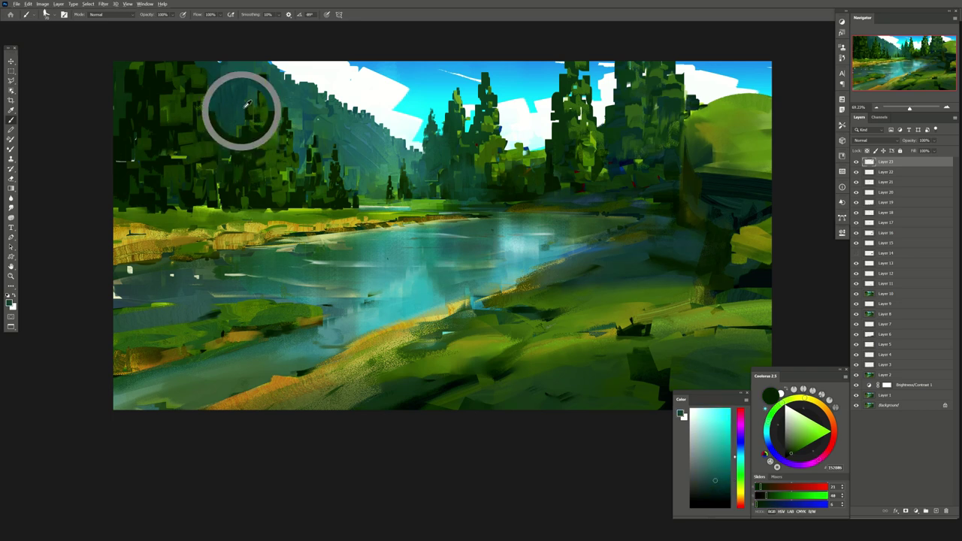
{"action": "left_click", "coordinate": [260, 150], "text": "alt"}
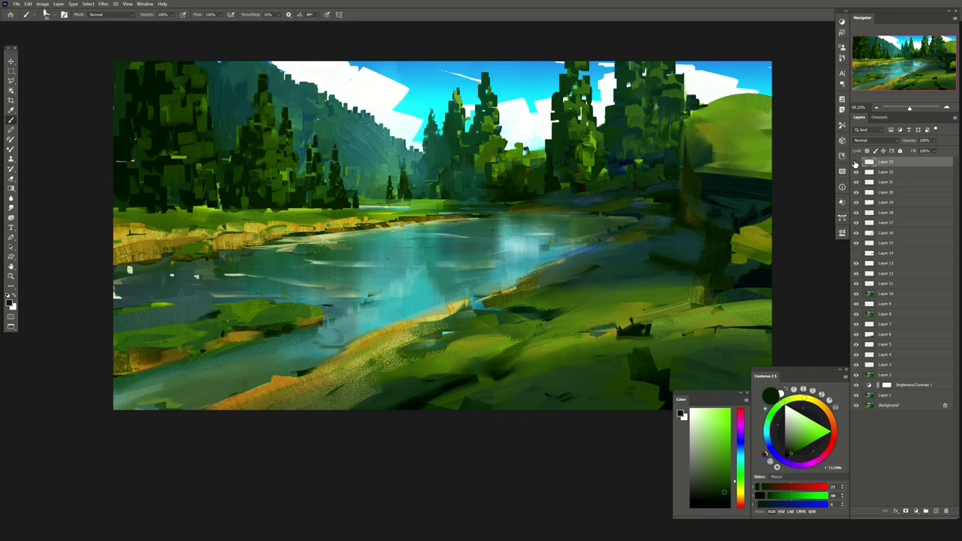
{"action": "left_click", "coordinate": [268, 139], "text": "alt"}
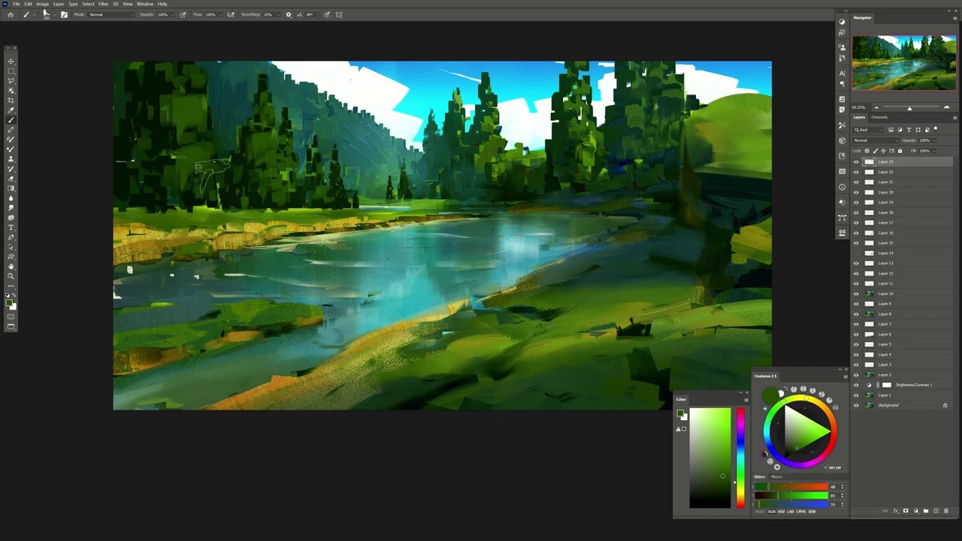
{"action": "left_click", "coordinate": [248, 129], "text": "alt"}
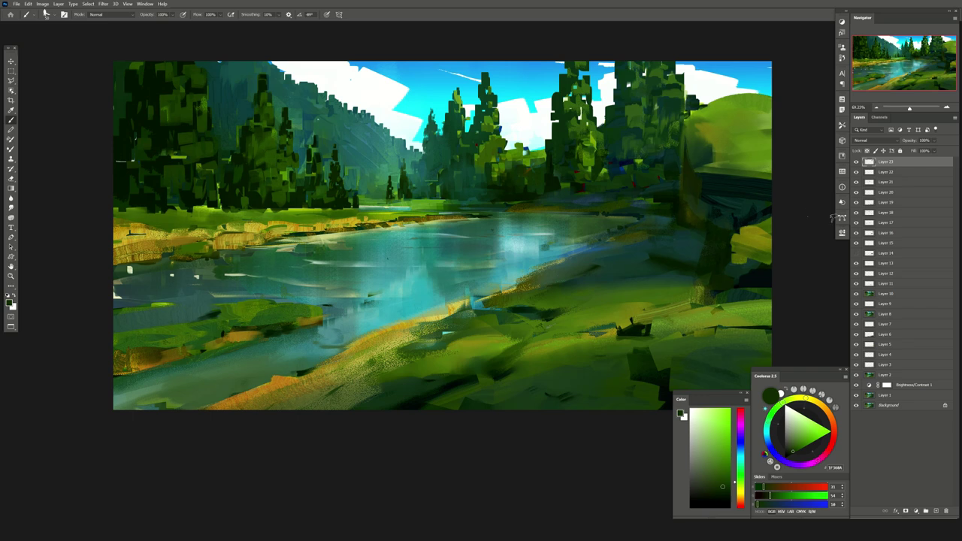
{"action": "left_click", "coordinate": [936, 510]}
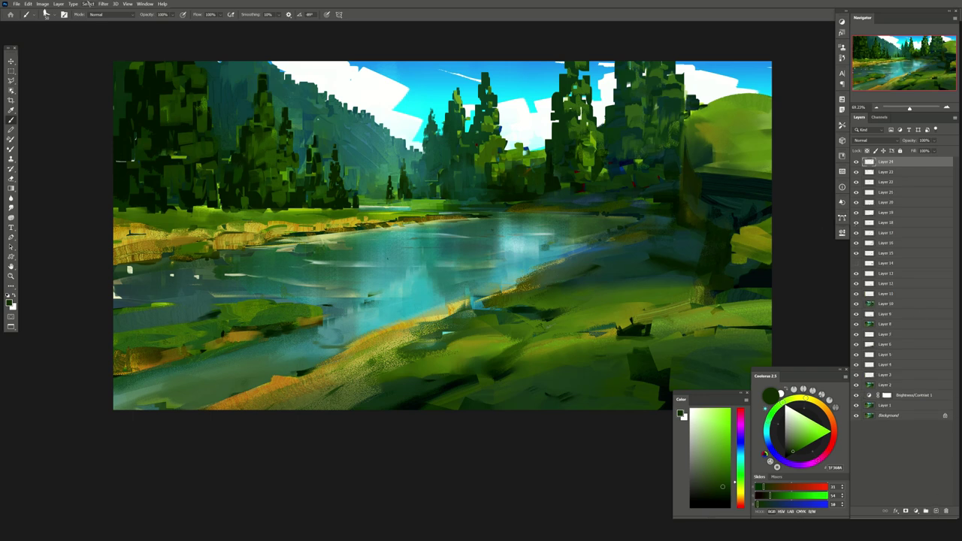
Select the water with Color Range and paint sky blue into it on a new layer
{"action": "left_click", "coordinate": [88, 4]}
{"action": "left_click", "coordinate": [105, 71]}
{"action": "left_click", "coordinate": [421, 256]}
{"action": "key", "text": "Return"}
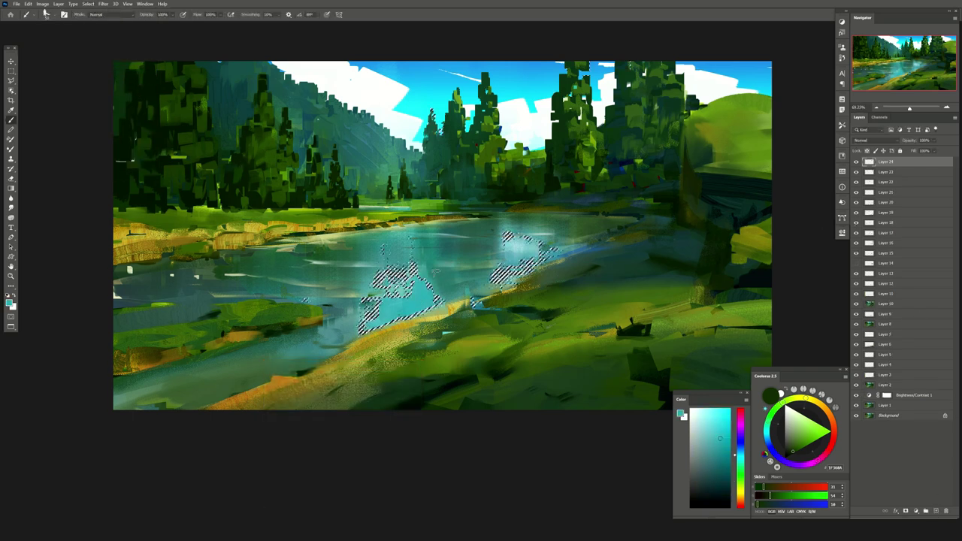
{"action": "left_click", "coordinate": [408, 60], "text": "alt"}
{"action": "key", "text": "ctrl+shift+alt+n"}
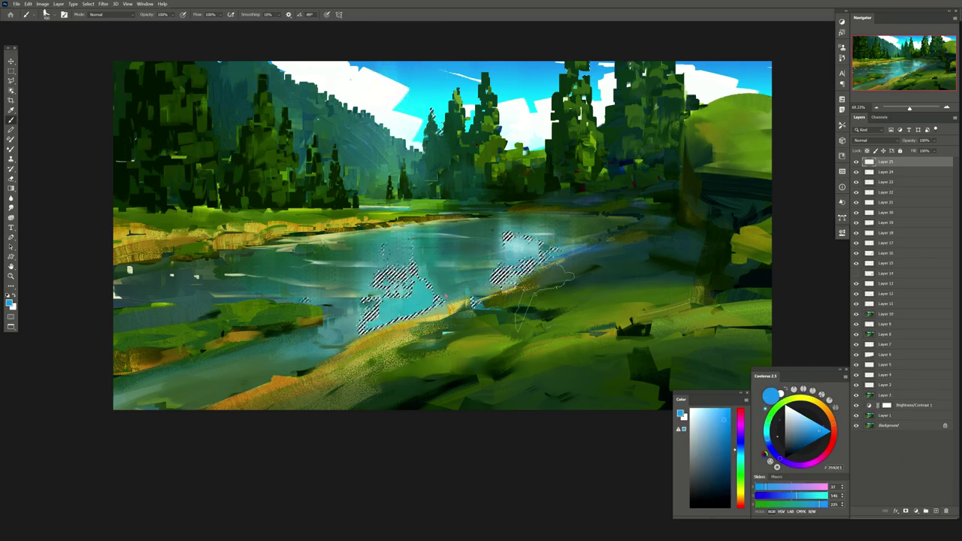
{"action": "left_click_drag", "start_coordinate": [364, 316], "coordinate": [436, 304]}
{"action": "left_click", "coordinate": [354, 418], "text": "alt"}
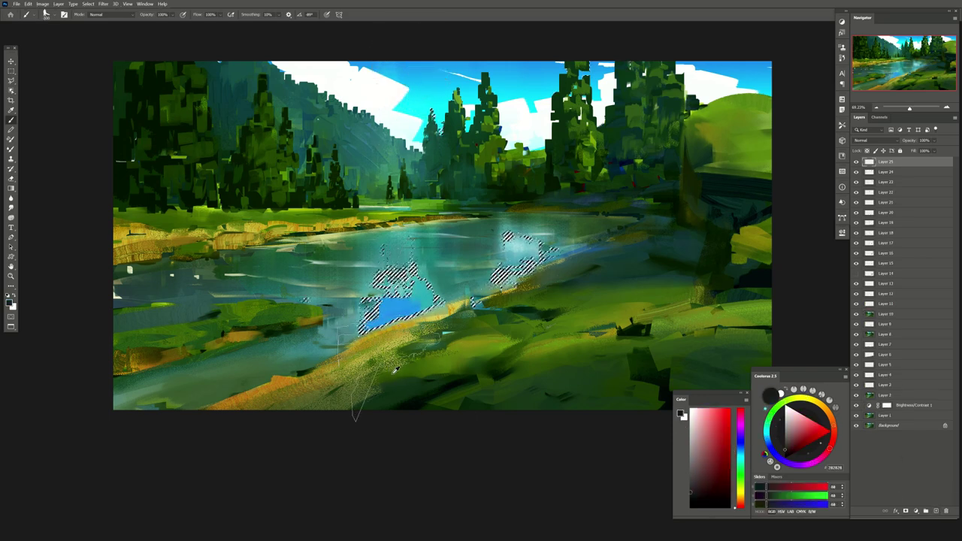
Deselect, lower Layer 25's opacity to fade the blue patch, and add empty Layer 26
{"action": "key", "text": "ctrl+d"}
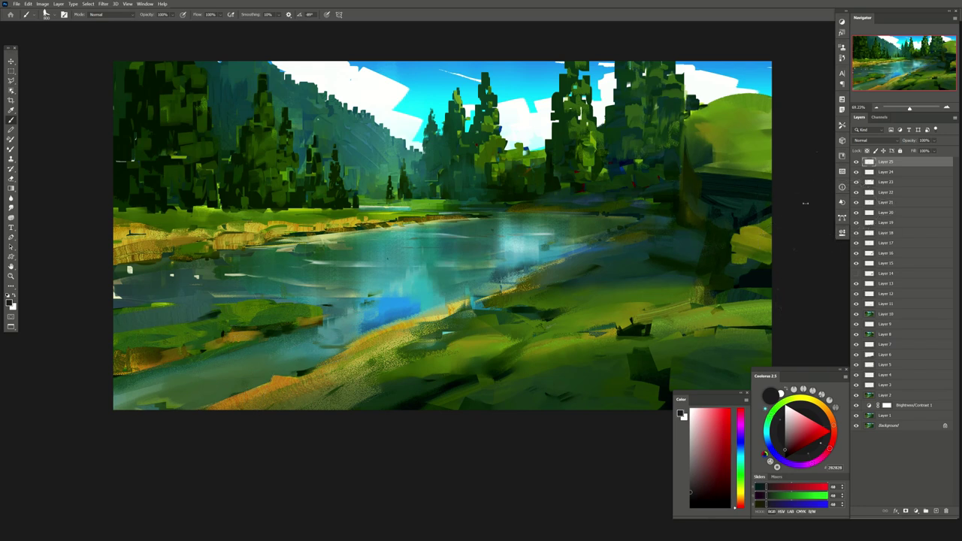
{"action": "key", "text": "ctrl+shift+d"}
{"action": "key", "text": "l"}
{"action": "left_click_drag", "start_coordinate": [432, 113], "coordinate": [476, 178]}
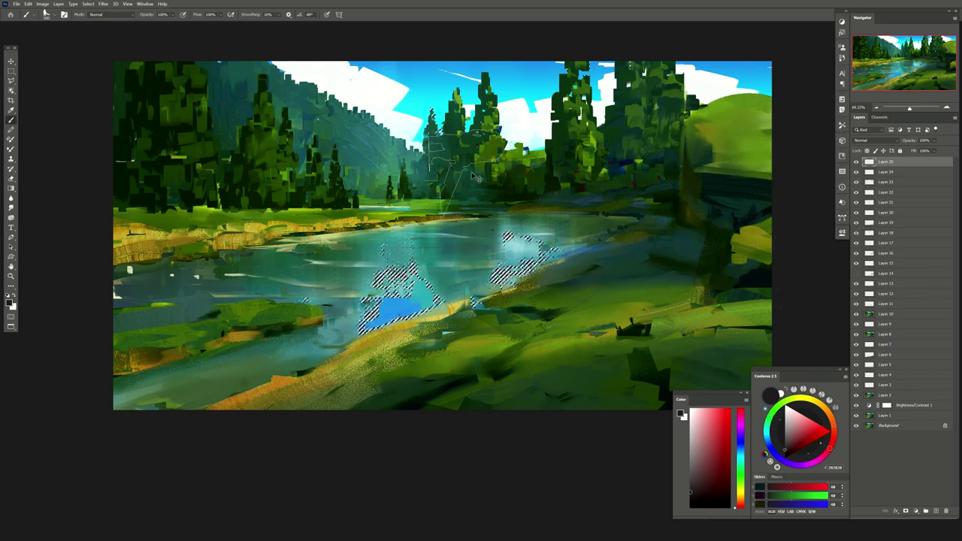
{"action": "left_click", "coordinate": [399, 308], "text": "alt"}
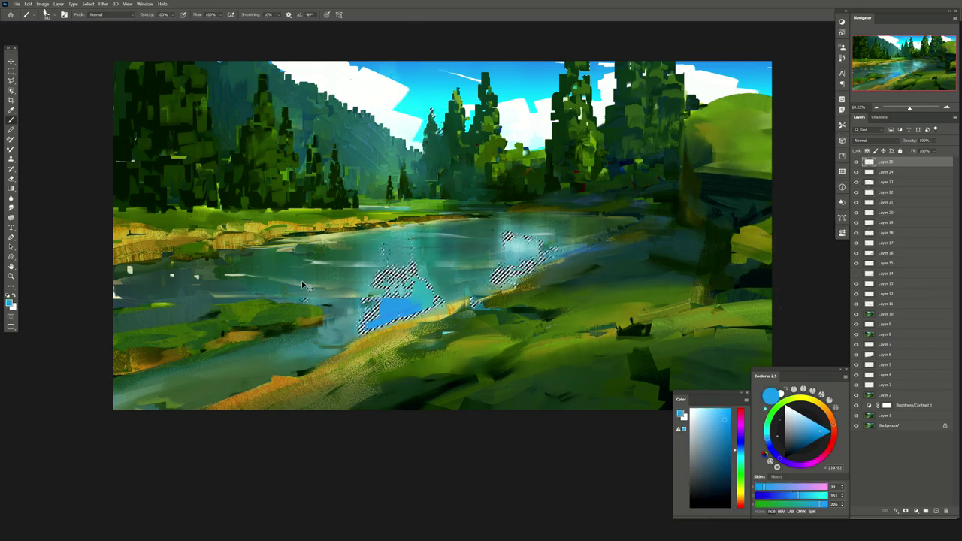
{"action": "key", "text": "ctrl+d"}
{"action": "left_click", "coordinate": [934, 140]}
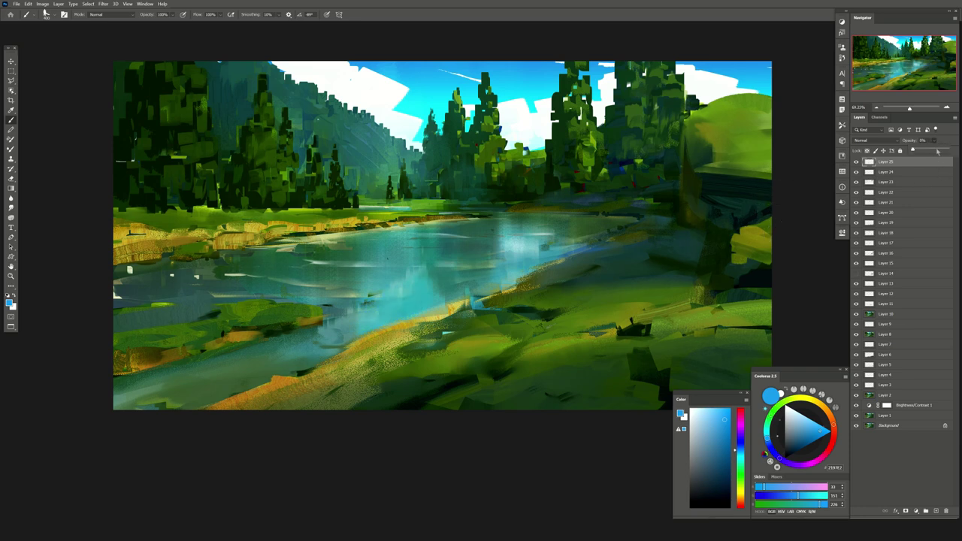
{"action": "left_click", "coordinate": [936, 511]}
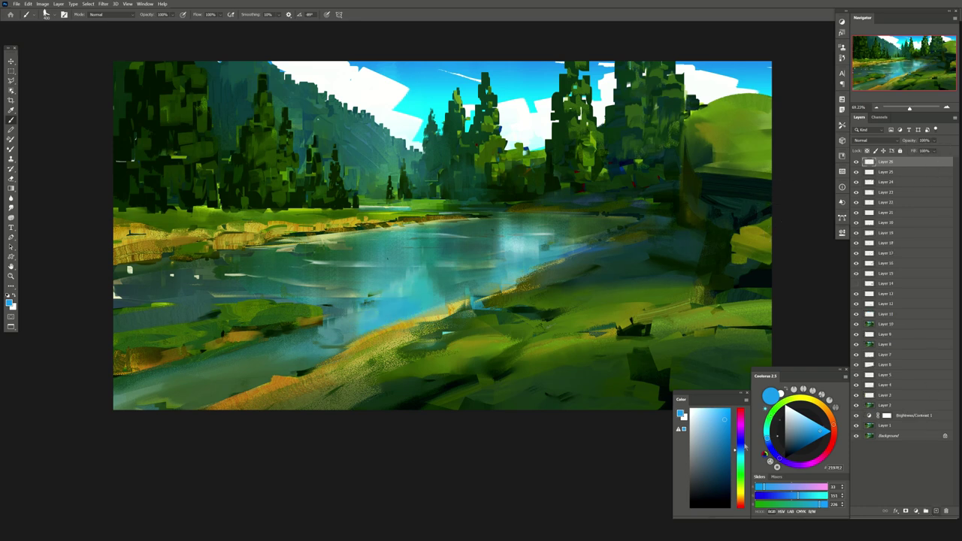
Make Layer 26 visible again and reduce its opacity
{"action": "left_click", "coordinate": [220, 394], "text": "alt"}
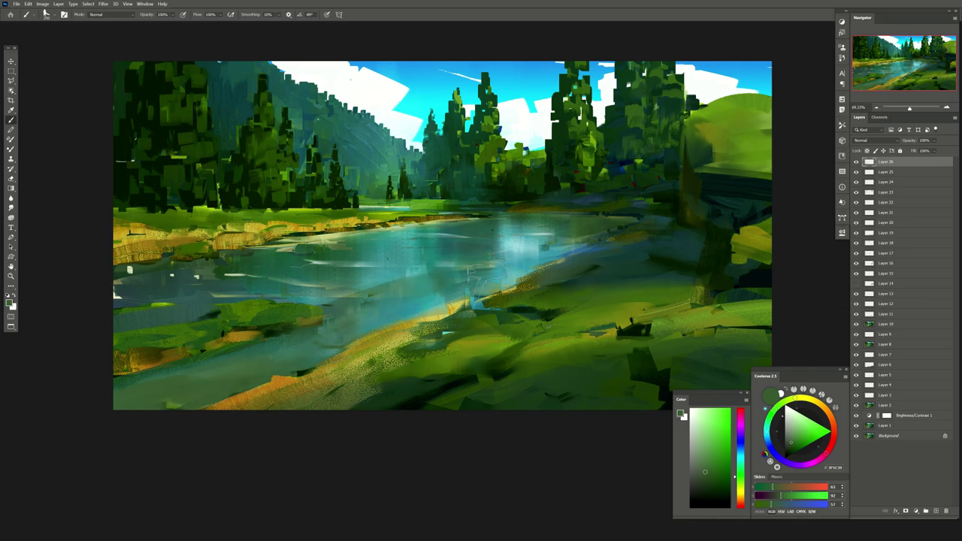
{"action": "left_click", "coordinate": [417, 297], "text": "alt"}
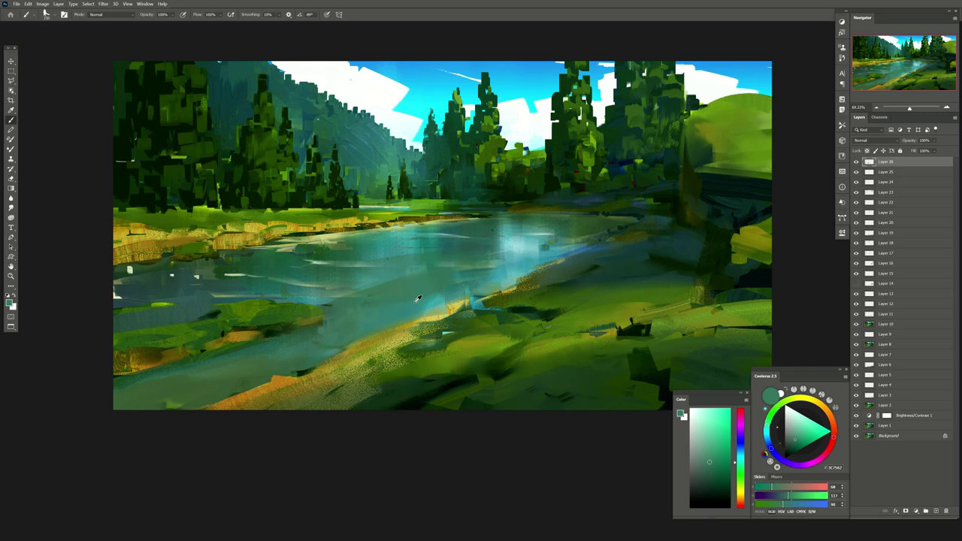
{"action": "key", "text": "e"}
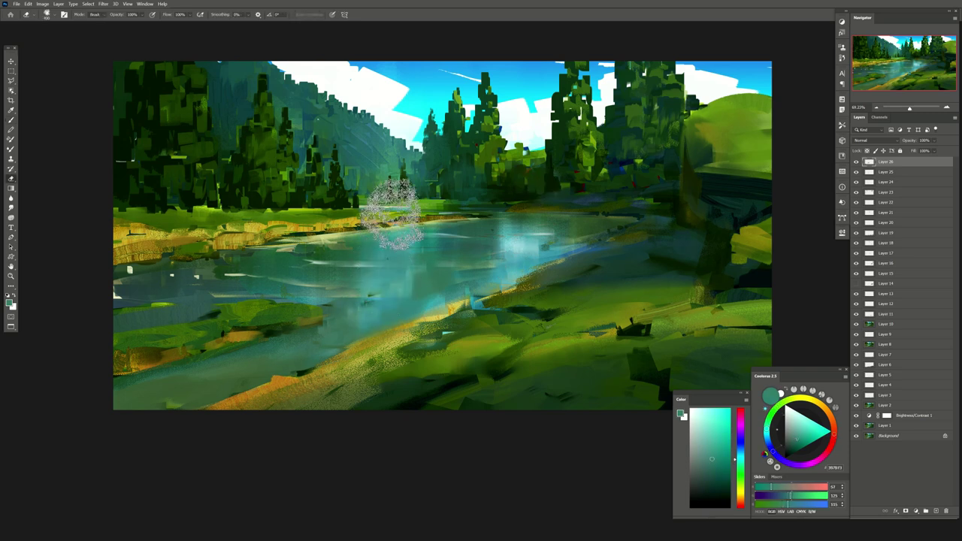
{"action": "left_click", "coordinate": [856, 162]}
{"action": "left_click_drag", "start_coordinate": [937, 151], "coordinate": [928, 150]}
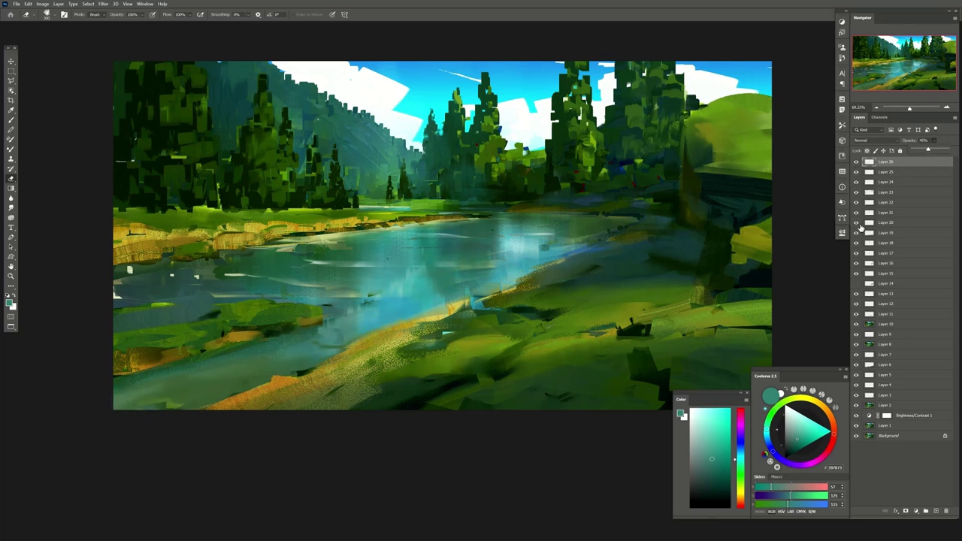
Group Layers 16 through 26 into Group 1 and toggle it to compare
{"action": "left_click", "coordinate": [884, 233], "text": "shift"}
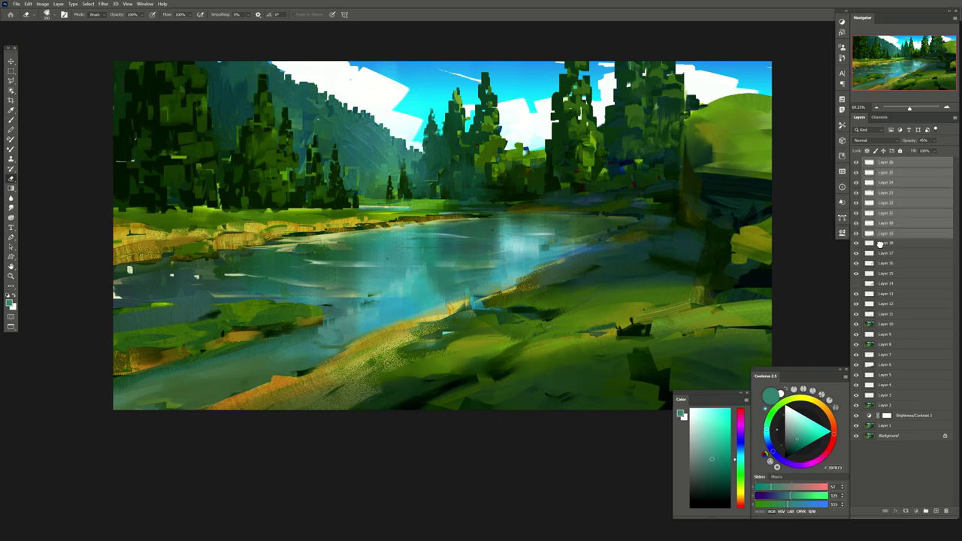
{"action": "left_click_drag", "start_coordinate": [884, 233], "coordinate": [883, 218]}
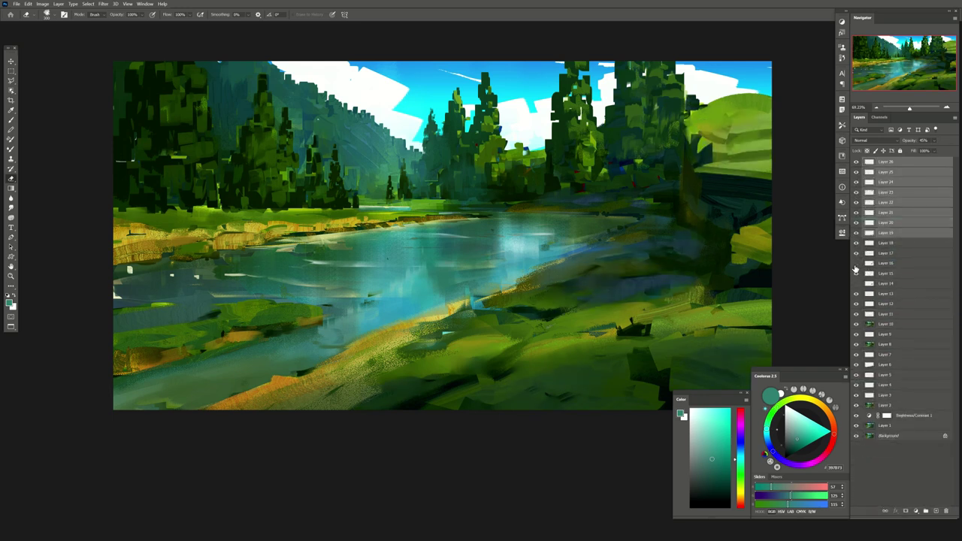
{"action": "left_click", "coordinate": [884, 263], "text": "shift"}
{"action": "left_click_drag", "start_coordinate": [883, 263], "coordinate": [924, 509]}
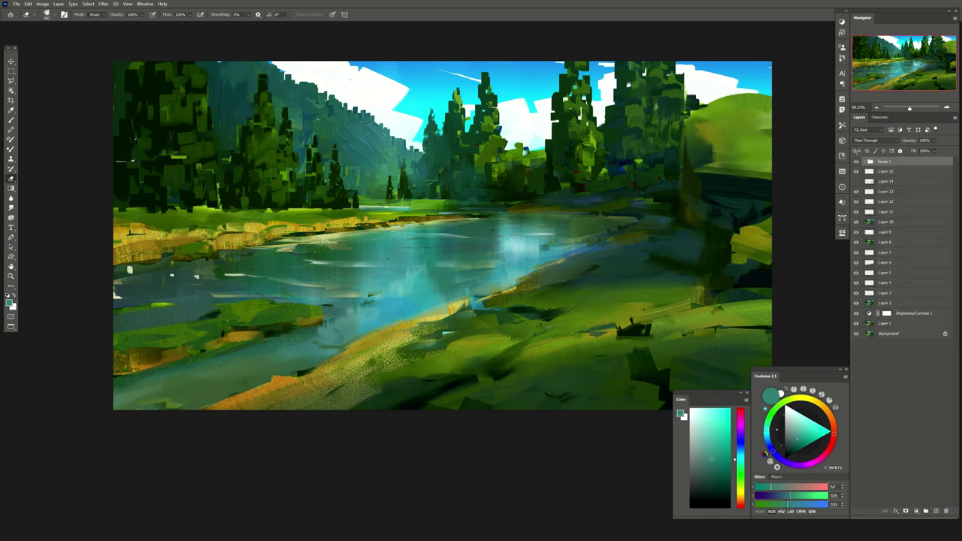
{"action": "left_click", "coordinate": [855, 162]}
{"action": "left_click", "coordinate": [856, 162]}
{"action": "left_click", "coordinate": [856, 163]}
{"action": "left_click", "coordinate": [855, 163]}
Mirror the canvas horizontally, add Layer 27 above Group 1, and sample greens from the painting
{"action": "key", "text": "h"}
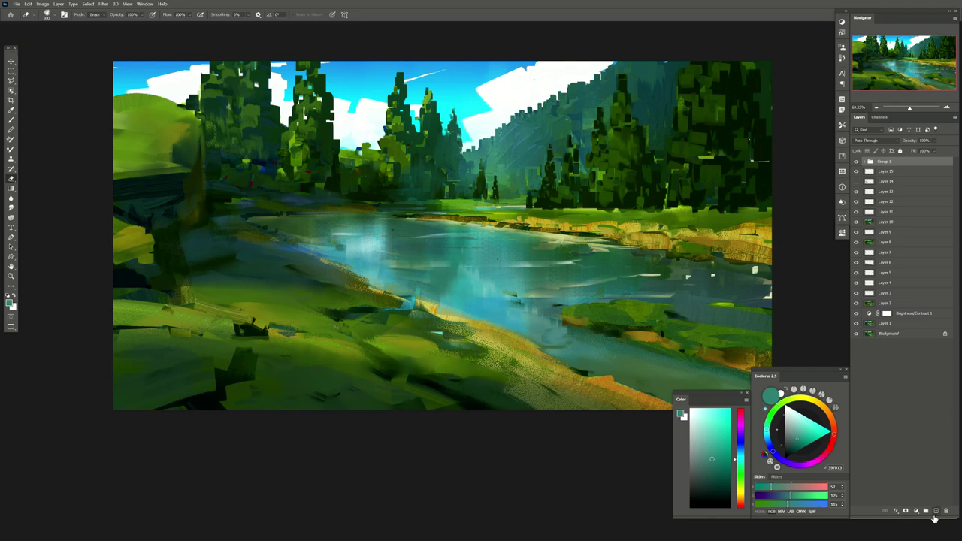
{"action": "left_click", "coordinate": [936, 511]}
{"action": "key", "text": "b"}
{"action": "left_click", "coordinate": [376, 197], "text": "alt"}
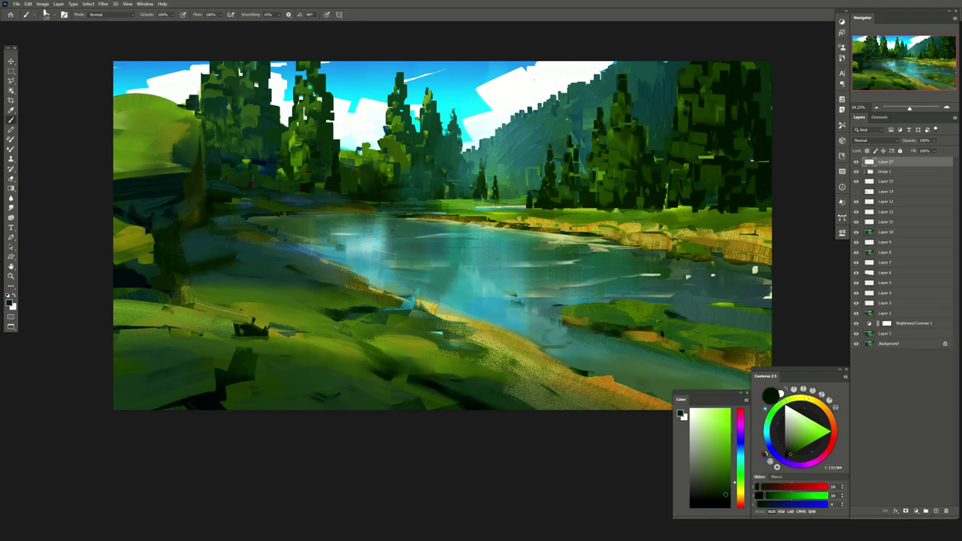
{"action": "left_click", "coordinate": [387, 219], "text": "alt"}
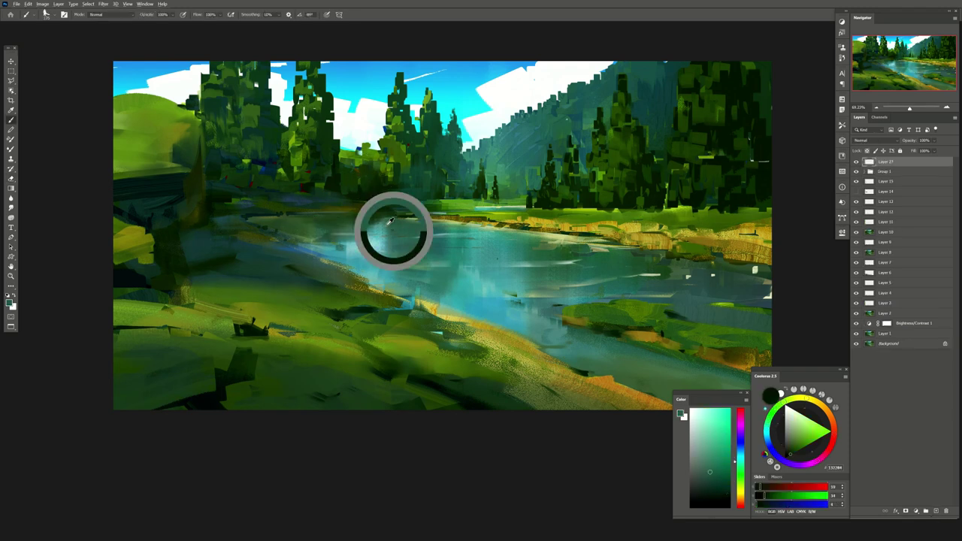
{"action": "left_click", "coordinate": [378, 165], "text": "alt"}
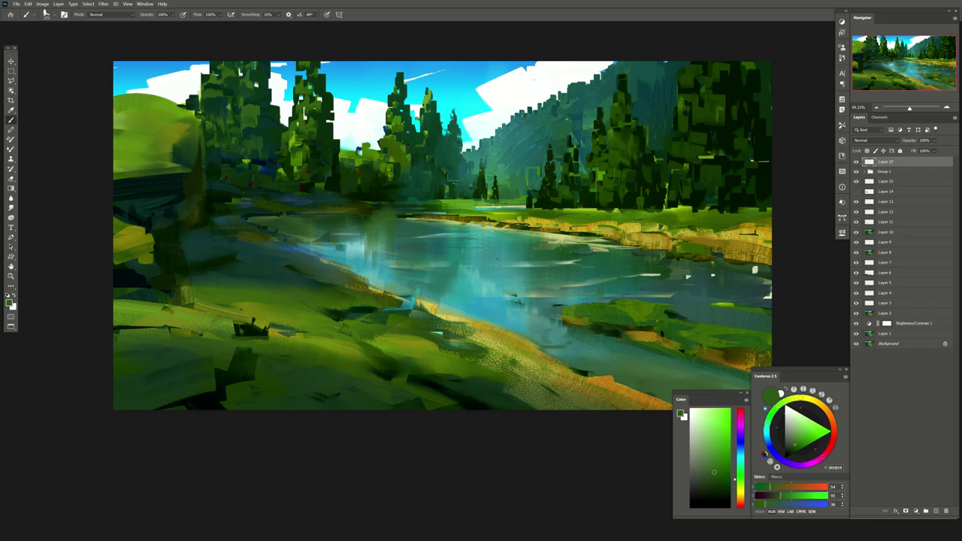
{"action": "left_click", "coordinate": [364, 220], "text": "alt"}
{"action": "key", "text": "e"}
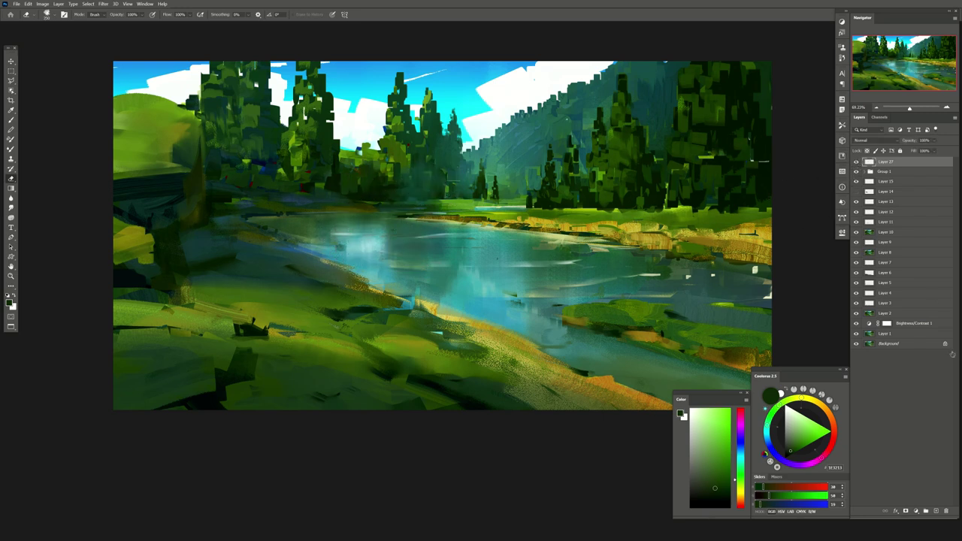
Paint cream streaks on the river's right side on Layer 28, erase most, and add Layer 29
{"action": "left_click", "coordinate": [936, 511]}
{"action": "key", "text": "b"}
{"action": "left_click", "coordinate": [554, 236], "text": "alt"}
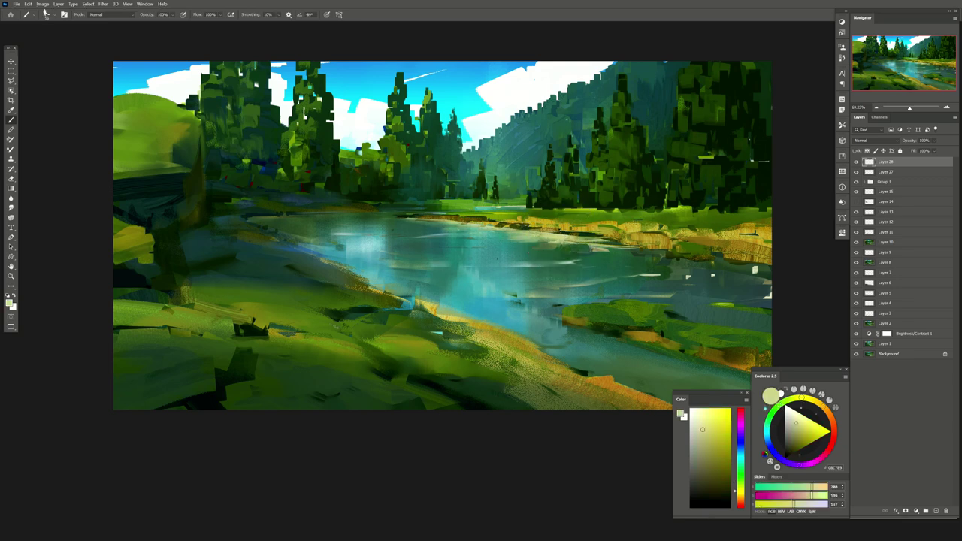
{"action": "mouse_move", "coordinate": [681, 255]}
{"action": "left_mouse_down"}
{"action": "mouse_move", "coordinate": [660, 259]}
{"action": "mouse_move", "coordinate": [770, 272]}
{"action": "mouse_move", "coordinate": [724, 268]}
{"action": "left_mouse_up"}
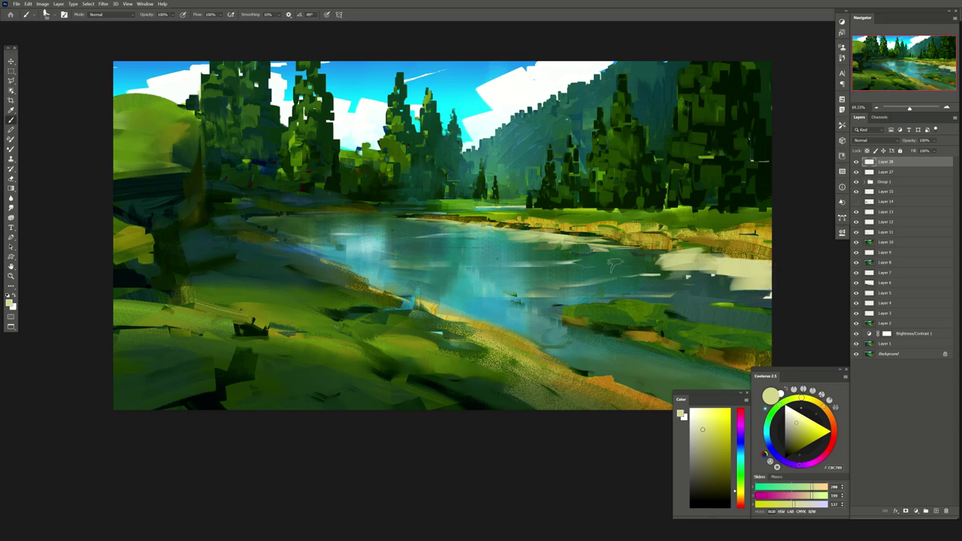
{"action": "key", "text": "e"}
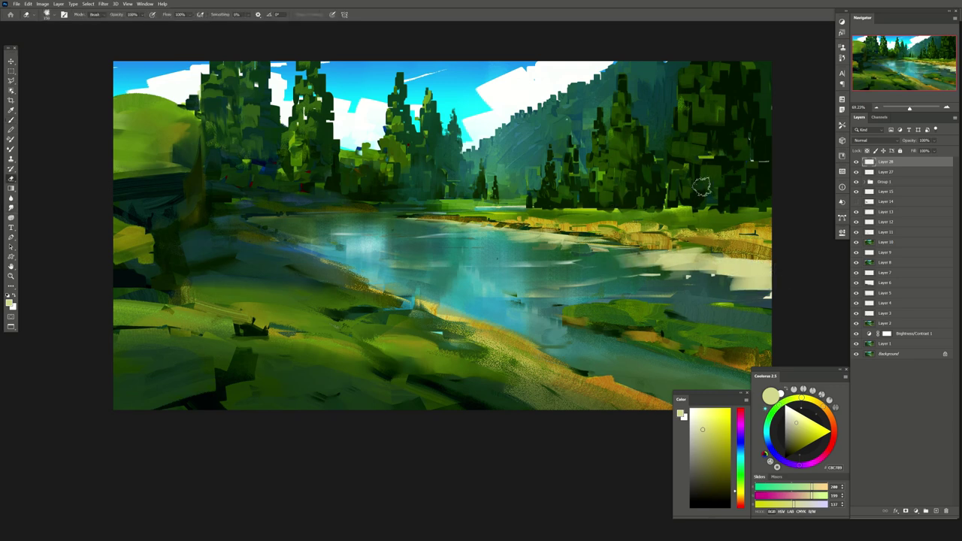
{"action": "mouse_move", "coordinate": [665, 280]}
{"action": "left_mouse_down"}
{"action": "mouse_move", "coordinate": [801, 279]}
{"action": "mouse_move", "coordinate": [728, 239]}
{"action": "mouse_move", "coordinate": [662, 255]}
{"action": "left_mouse_up"}
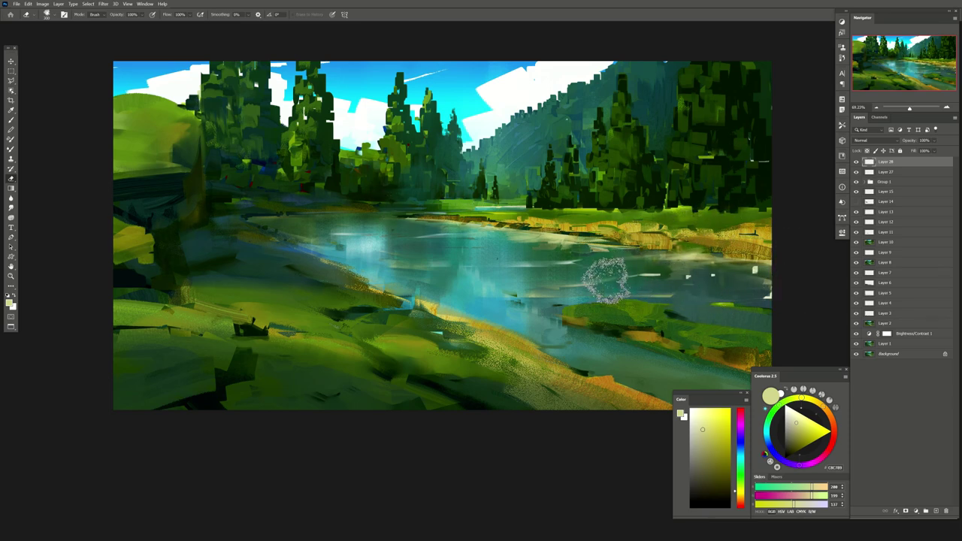
{"action": "left_click", "coordinate": [855, 162]}
{"action": "left_click", "coordinate": [855, 162]}
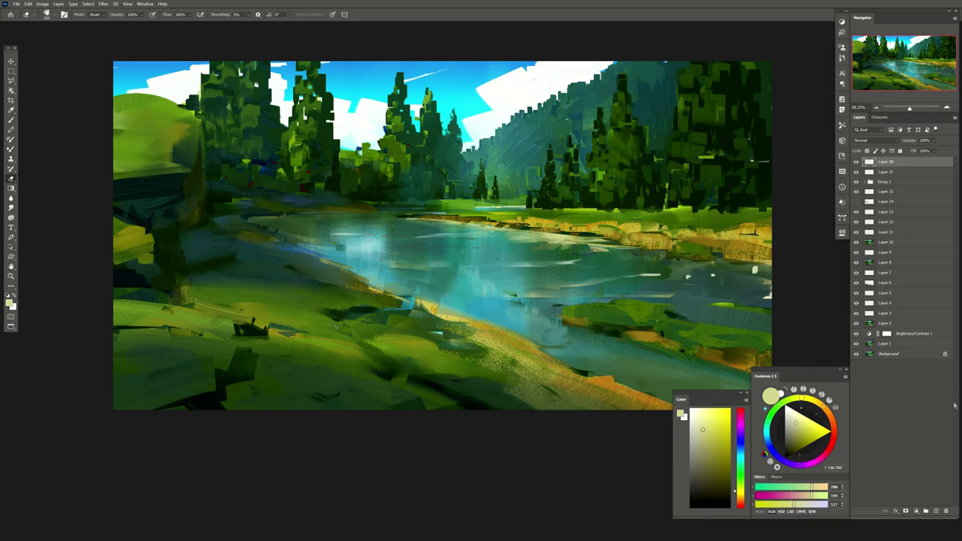
{"action": "left_click", "coordinate": [934, 511]}
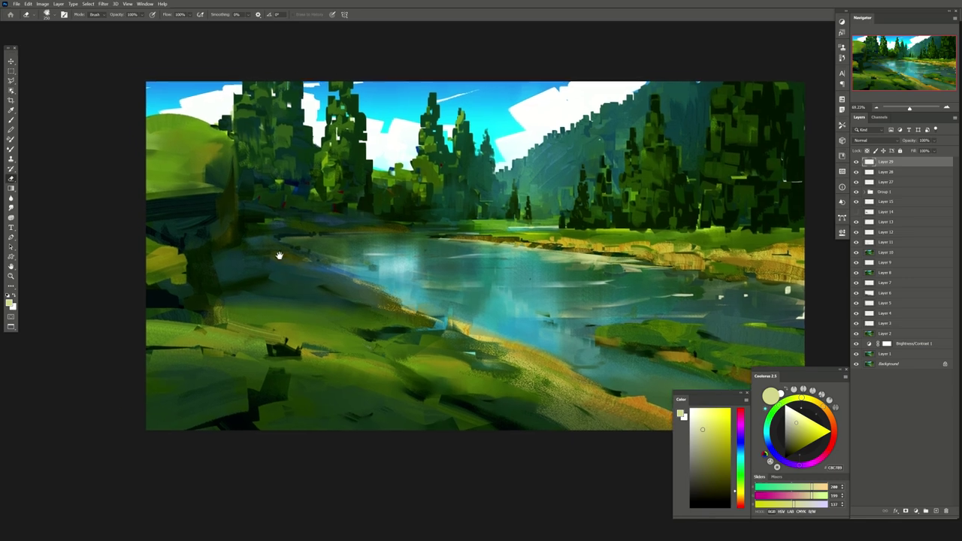
Brush olive green strokes onto the central trees and the left tree mass
{"action": "left_click_drag", "start_coordinate": [261, 85], "coordinate": [298, 105]}
{"action": "key", "text": "b"}
{"action": "left_click", "coordinate": [307, 169], "text": "alt"}
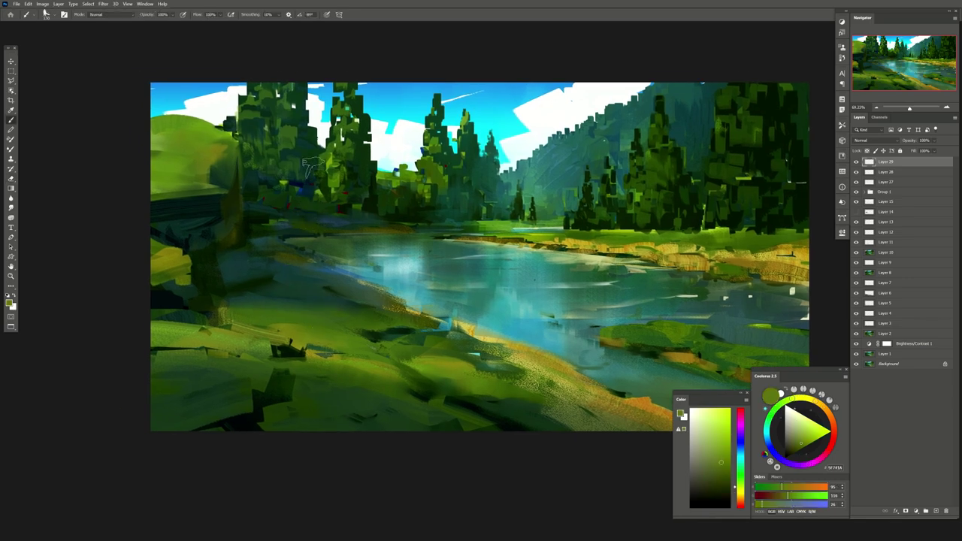
{"action": "left_click_drag", "start_coordinate": [324, 175], "coordinate": [333, 147]}
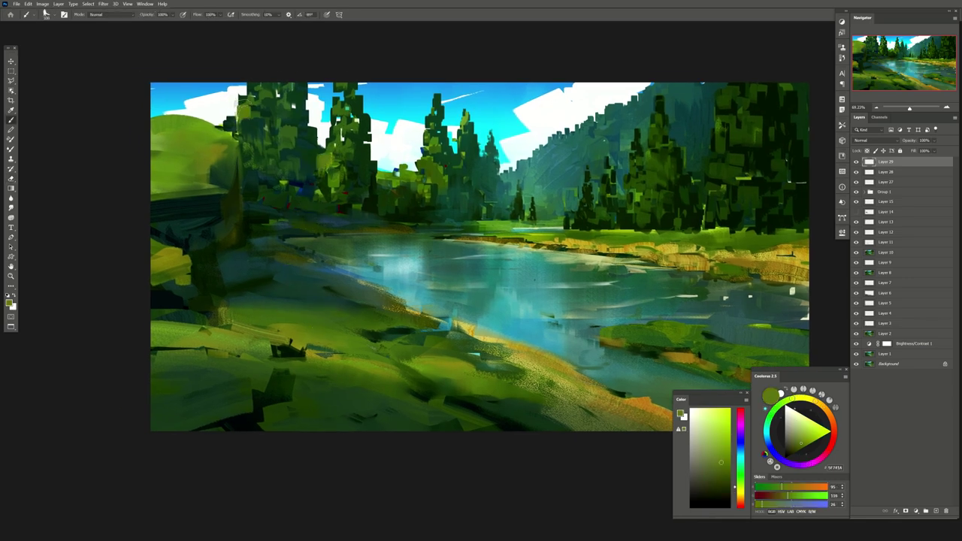
{"action": "left_click_drag", "start_coordinate": [257, 82], "coordinate": [254, 236]}
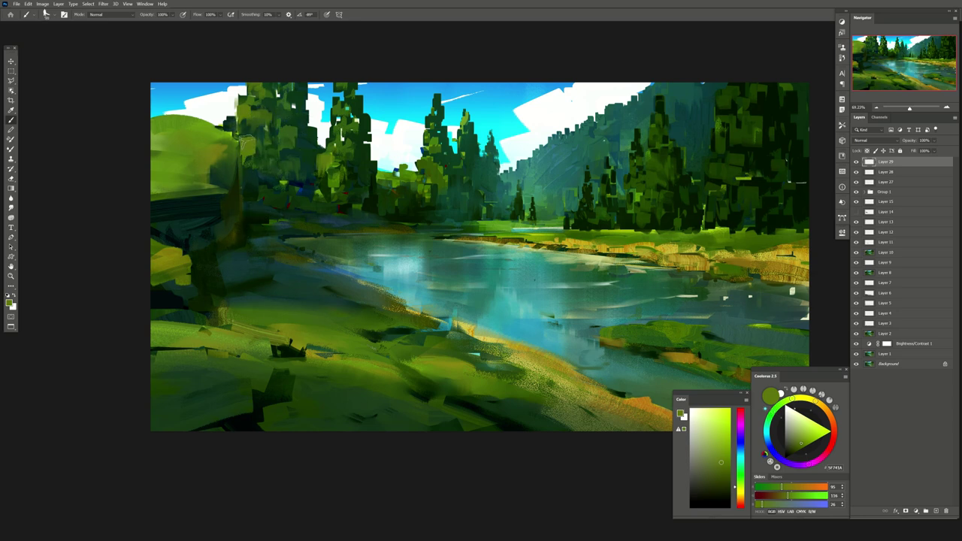
{"action": "left_click", "coordinate": [246, 153], "text": "alt"}
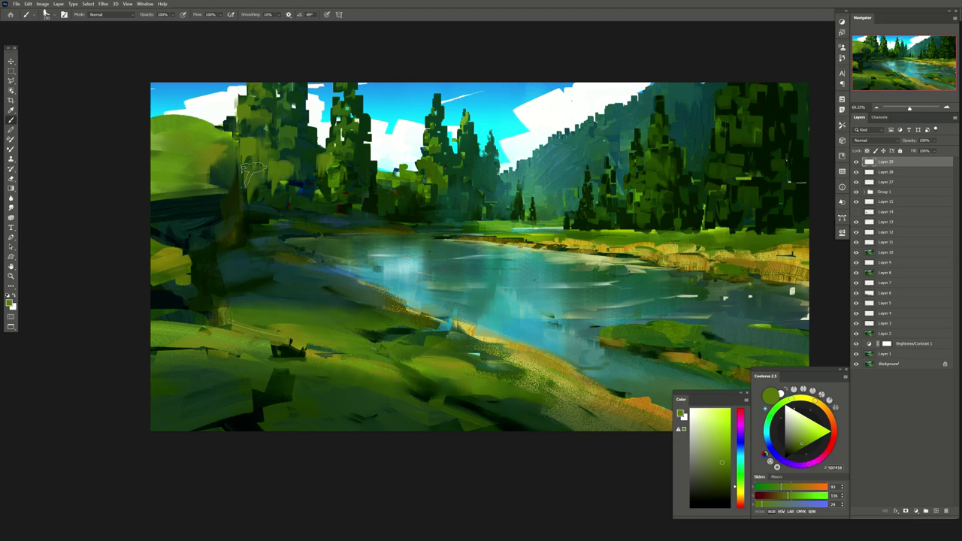
Soften the left tree trunk area with a smaller eraser, then pick a dark teal
{"action": "key", "text": "e"}
{"action": "key", "text": "bracketleft"}
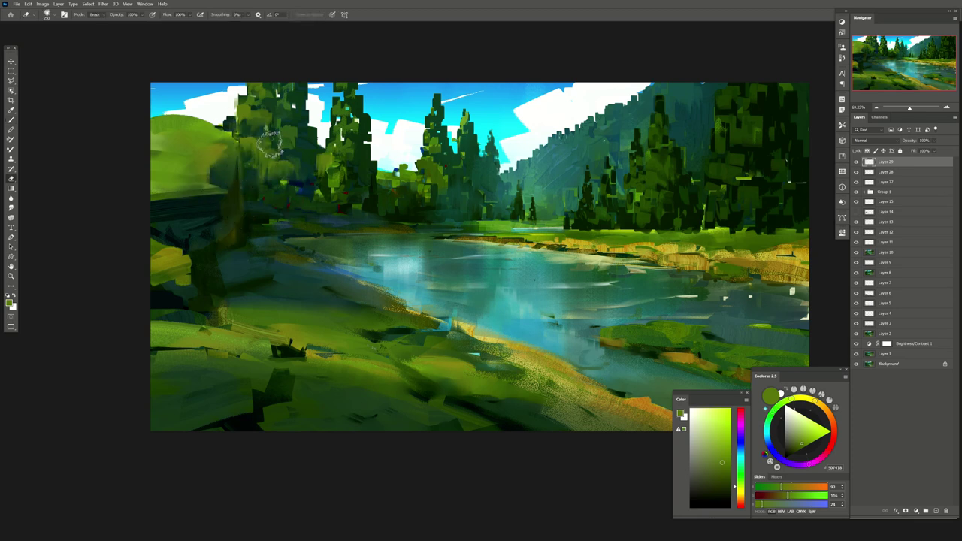
{"action": "left_click_drag", "start_coordinate": [268, 133], "coordinate": [261, 187]}
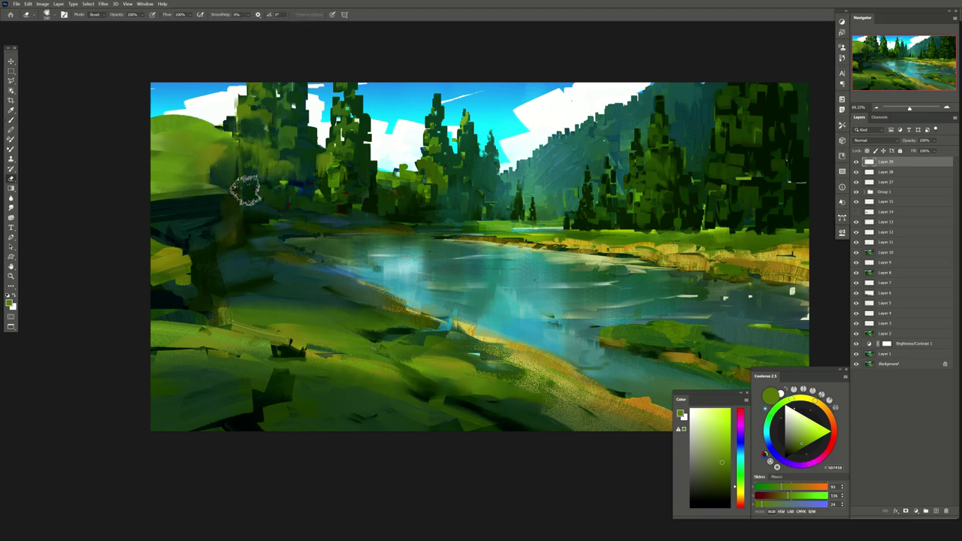
{"action": "key", "text": "b"}
{"action": "left_click", "coordinate": [262, 152], "text": "alt"}
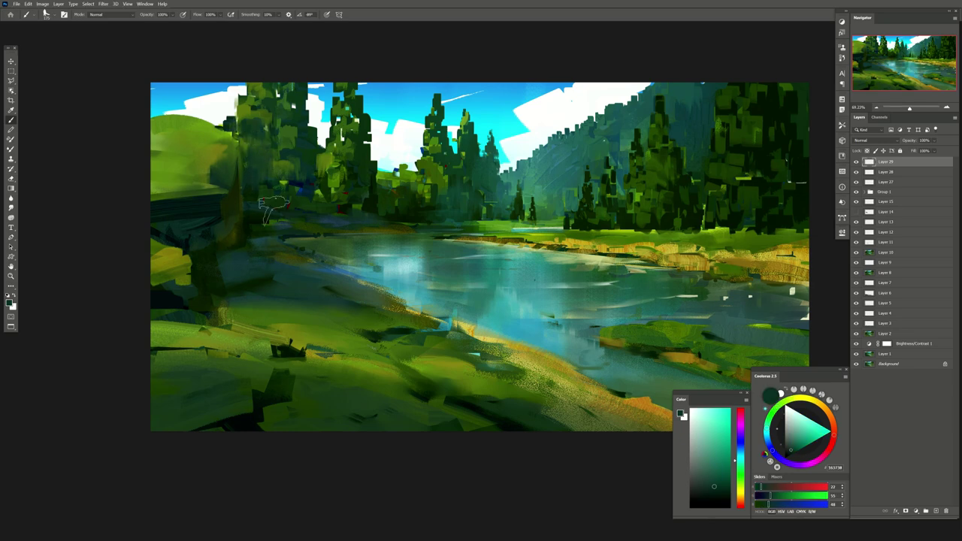
{"action": "left_click", "coordinate": [290, 191], "text": "alt"}
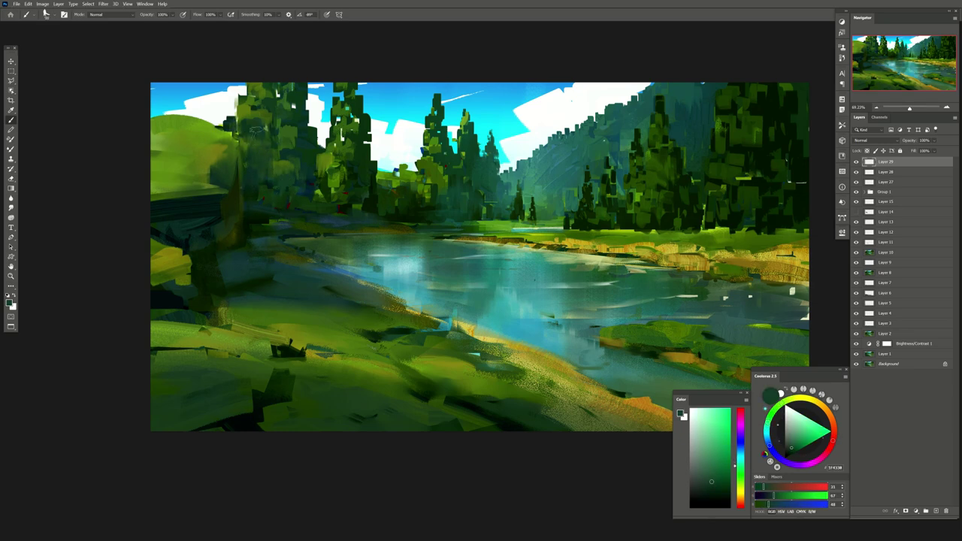
Sample yellow-green and dark greens from the trees and add a new empty top layer
{"action": "left_click_drag", "start_coordinate": [390, 191], "coordinate": [363, 172]}
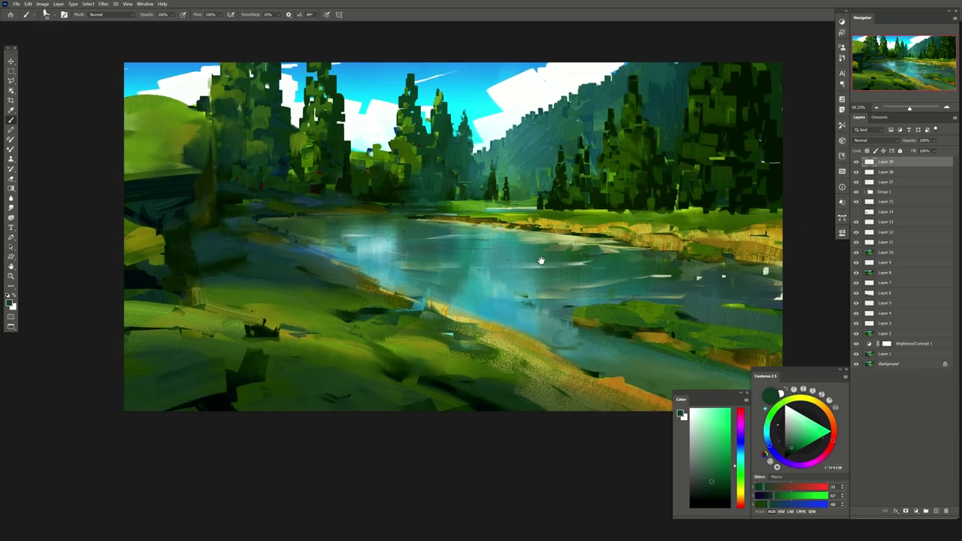
{"action": "left_click", "coordinate": [443, 359], "text": "alt"}
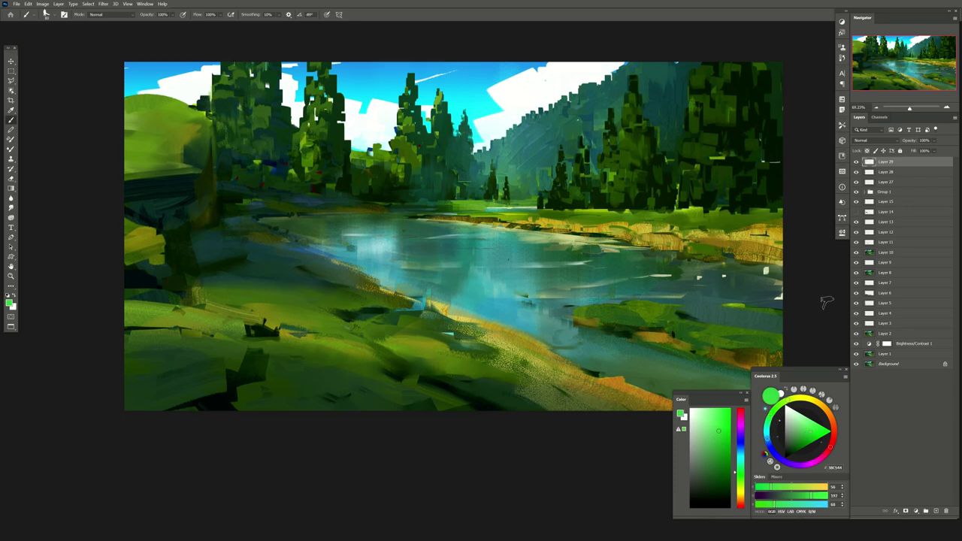
{"action": "left_click", "coordinate": [406, 184], "text": "alt"}
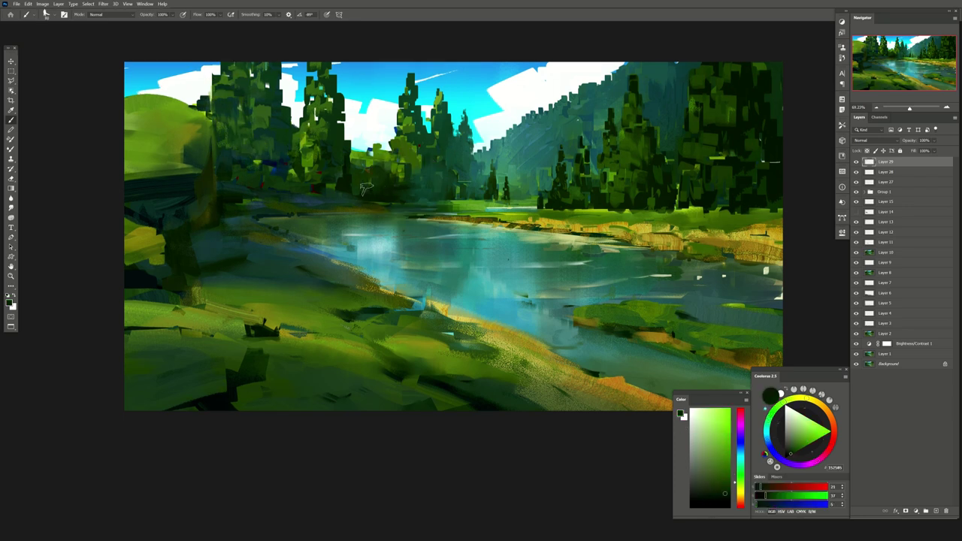
{"action": "left_click", "coordinate": [428, 152], "text": "alt"}
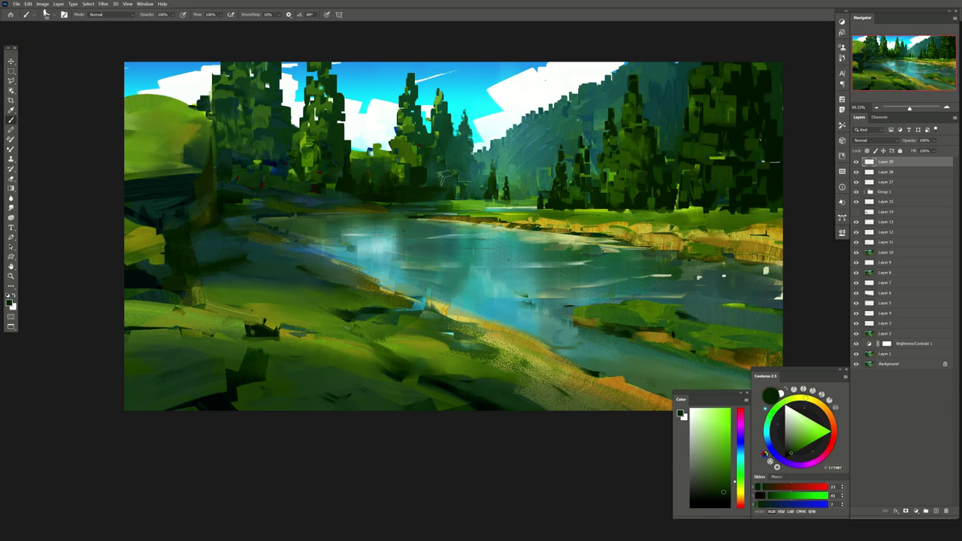
{"action": "left_click", "coordinate": [426, 171], "text": "alt"}
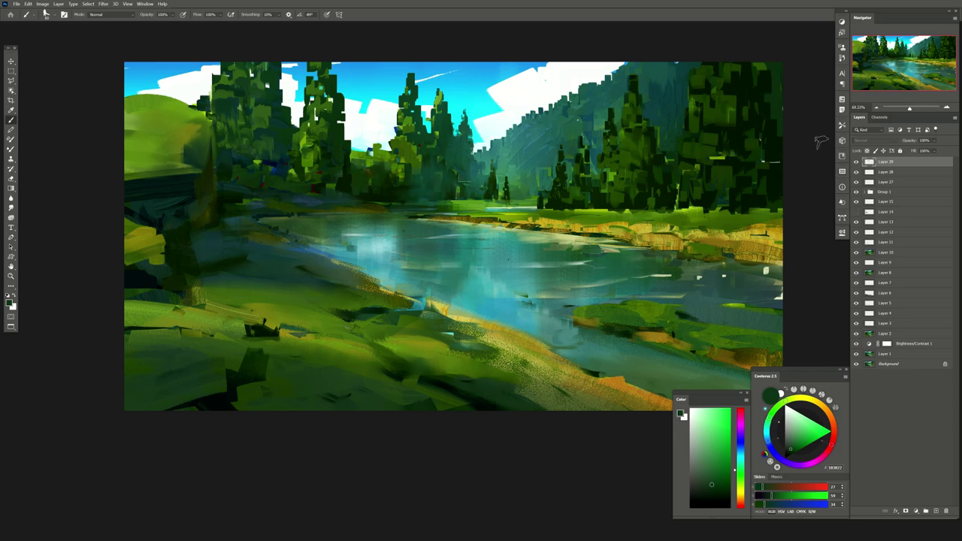
{"action": "key", "text": "e"}
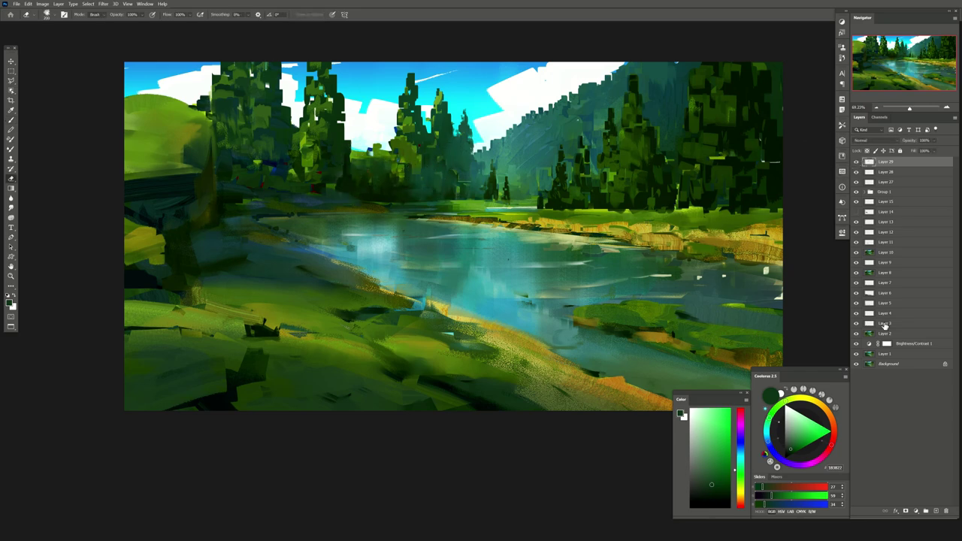
{"action": "left_click", "coordinate": [934, 512]}
Add new empty layers at the top of the layer stack
{"action": "key", "text": "ctrl+shift+alt+n"}
{"action": "left_click_drag", "start_coordinate": [701, 310], "coordinate": [659, 297]}
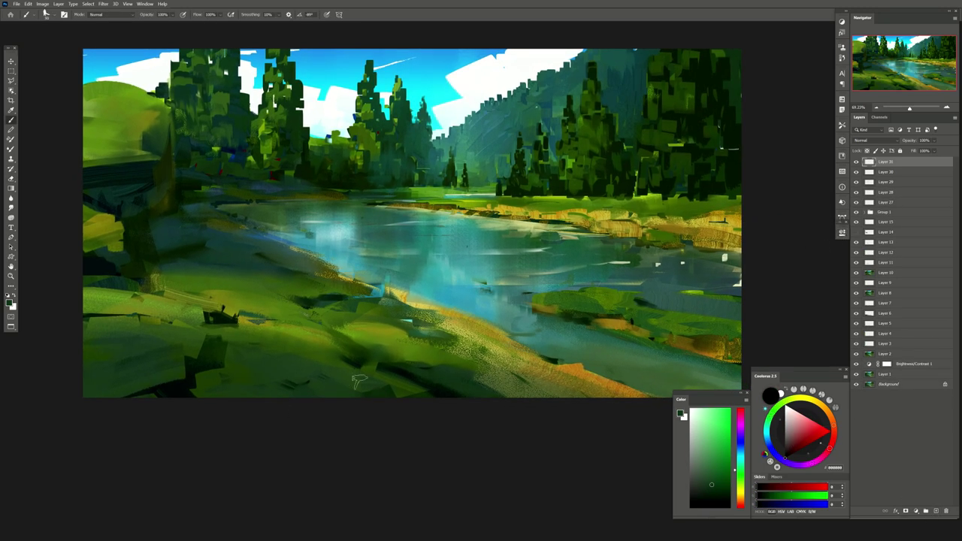
{"action": "left_click", "coordinate": [940, 516]}
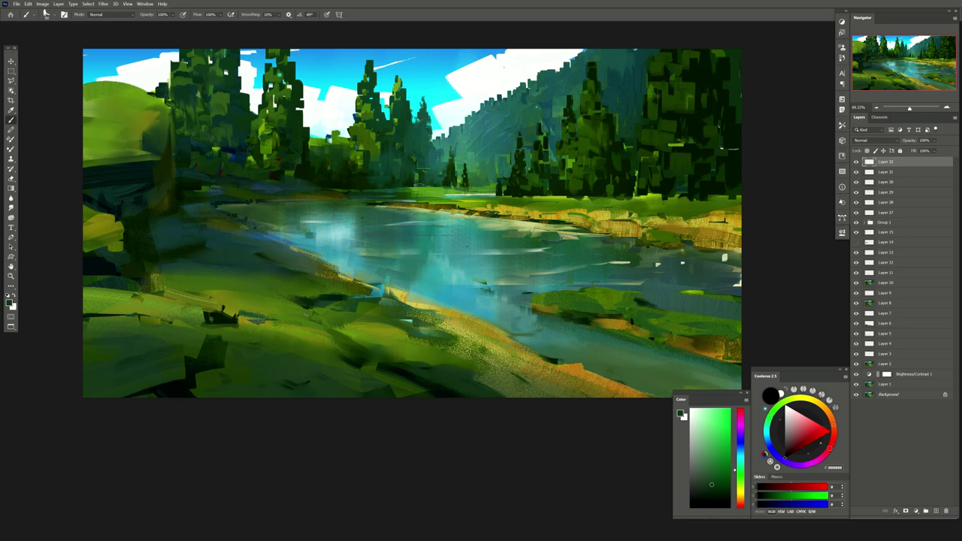
Eyedrop greens and teals, settling on a dark teal-blue from the river shore, and add Layer 33
{"action": "left_click", "coordinate": [398, 190], "text": "alt"}
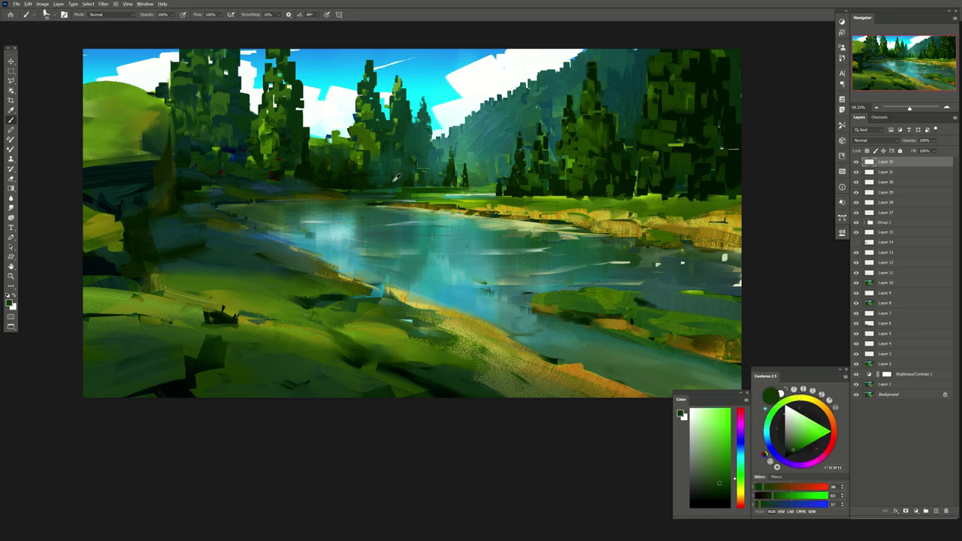
{"action": "left_click", "coordinate": [394, 178], "text": "alt"}
{"action": "left_click", "coordinate": [405, 186], "text": "alt"}
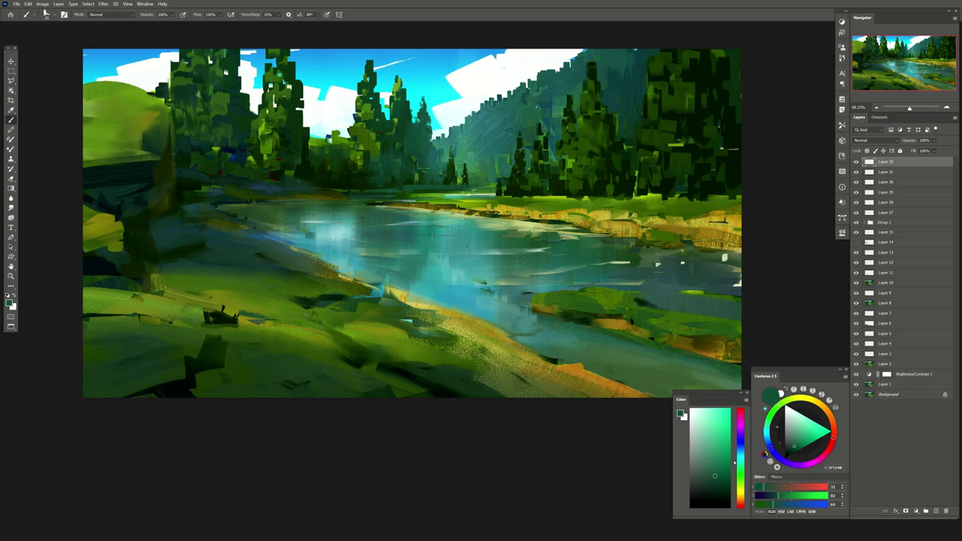
{"action": "left_click", "coordinate": [453, 191], "text": "alt"}
{"action": "left_click", "coordinate": [400, 181], "text": "alt"}
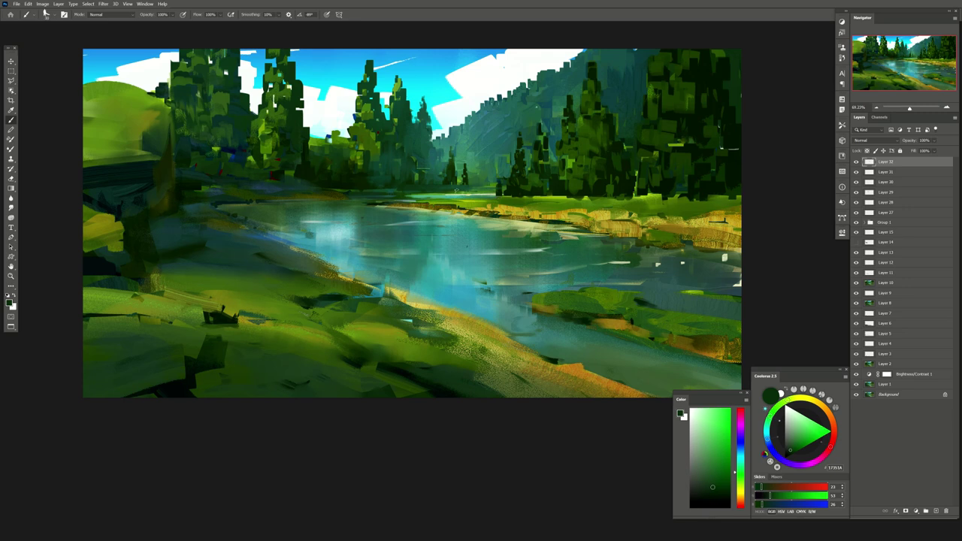
{"action": "left_click", "coordinate": [403, 195], "text": "alt"}
{"action": "left_click", "coordinate": [371, 190], "text": "alt"}
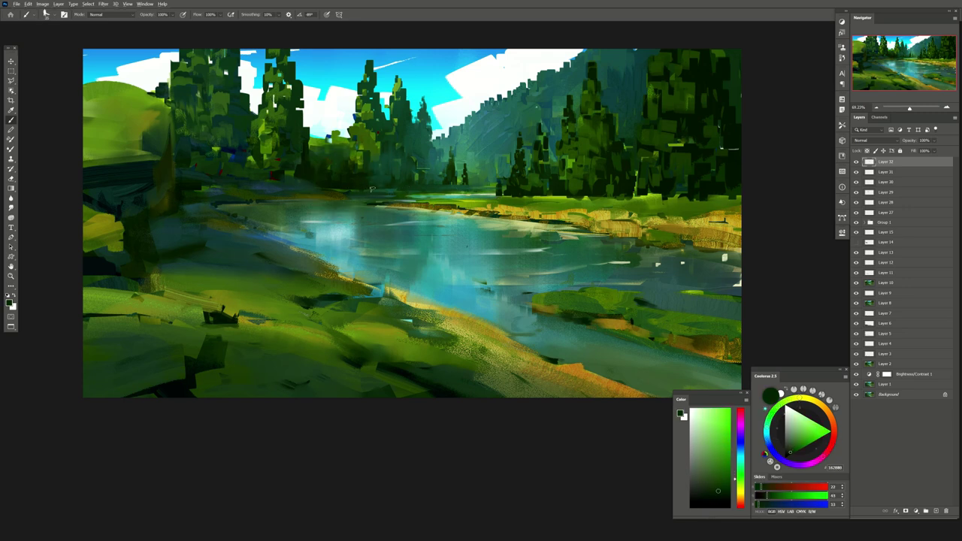
{"action": "left_click", "coordinate": [261, 191], "text": "alt"}
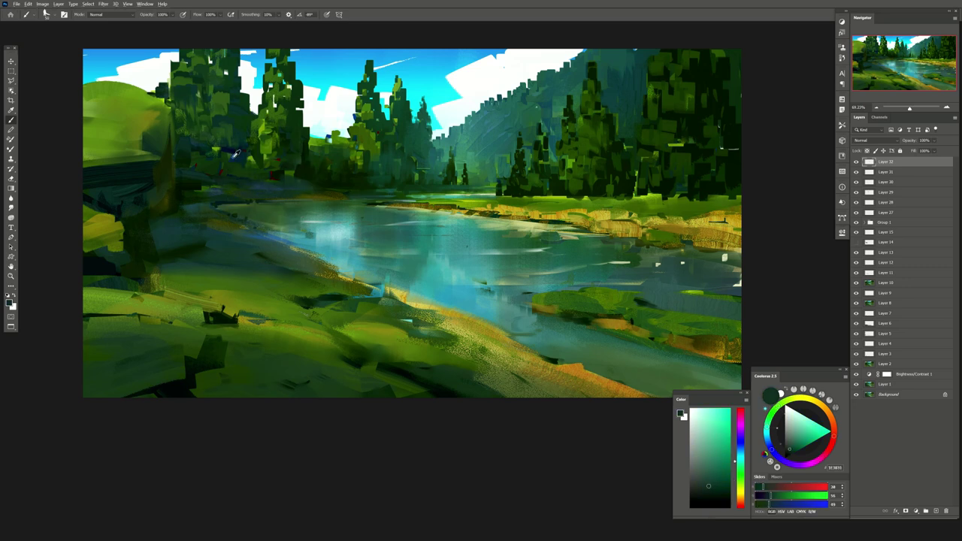
{"action": "left_click", "coordinate": [253, 236], "text": "alt"}
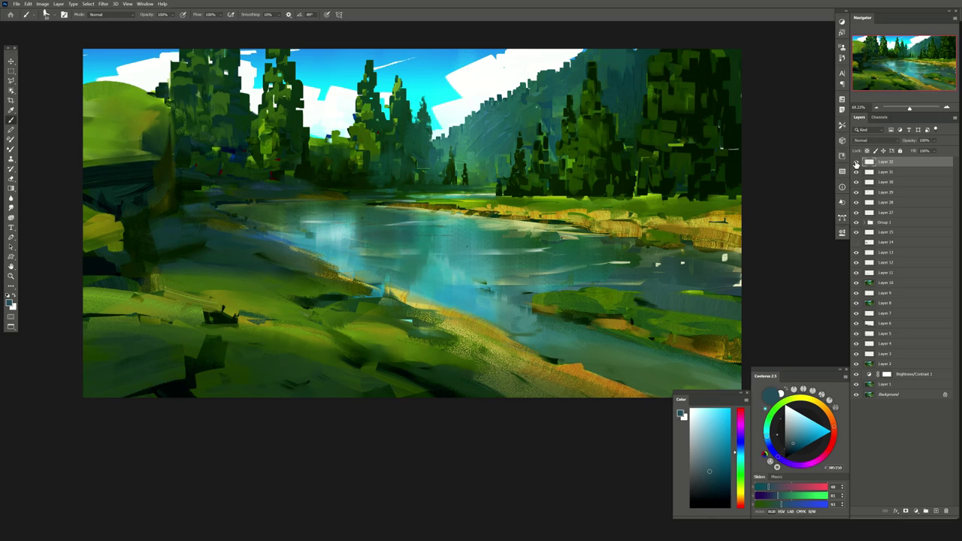
{"action": "left_click", "coordinate": [935, 511]}
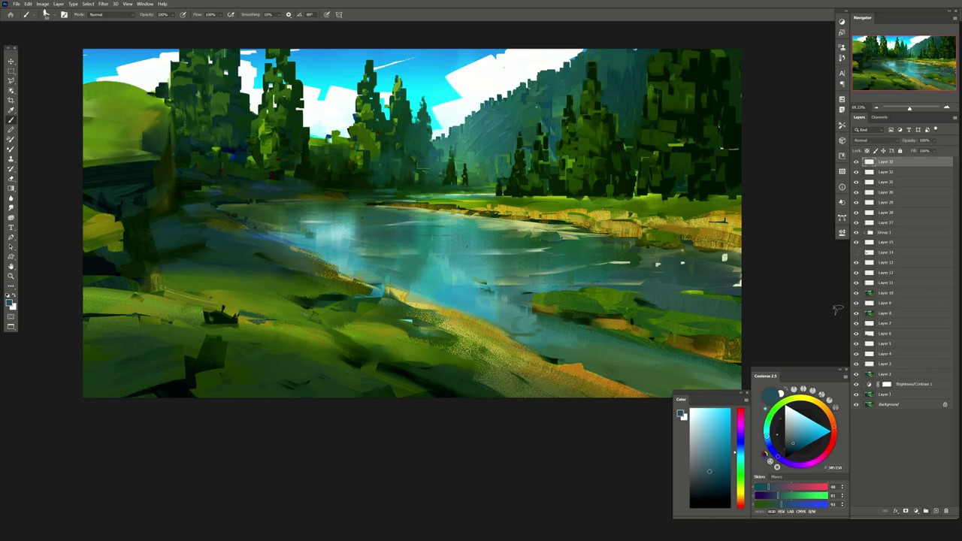
Zoom in near the fence and brush a small dark green standing figure
{"action": "left_click_drag", "start_coordinate": [173, 304], "coordinate": [245, 273]}
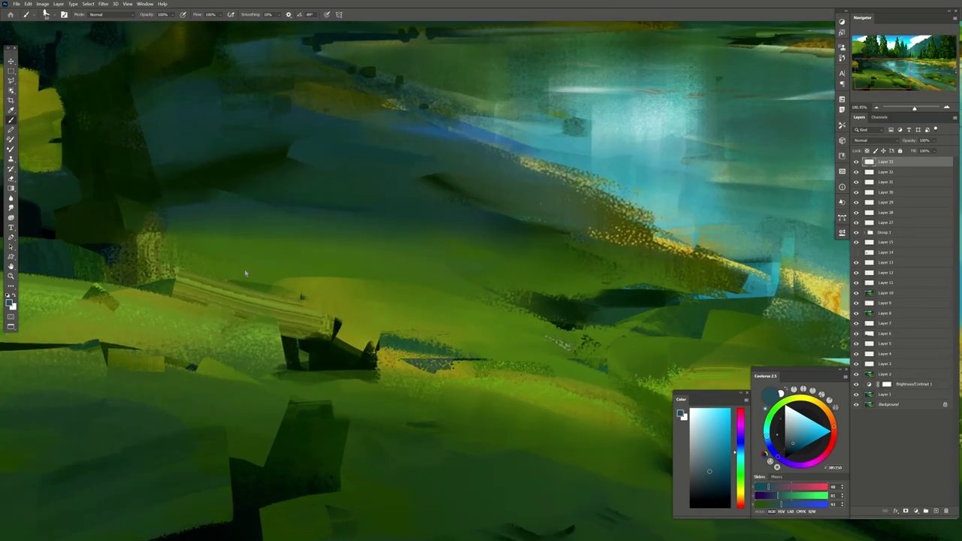
{"action": "left_click", "coordinate": [406, 205], "text": "alt"}
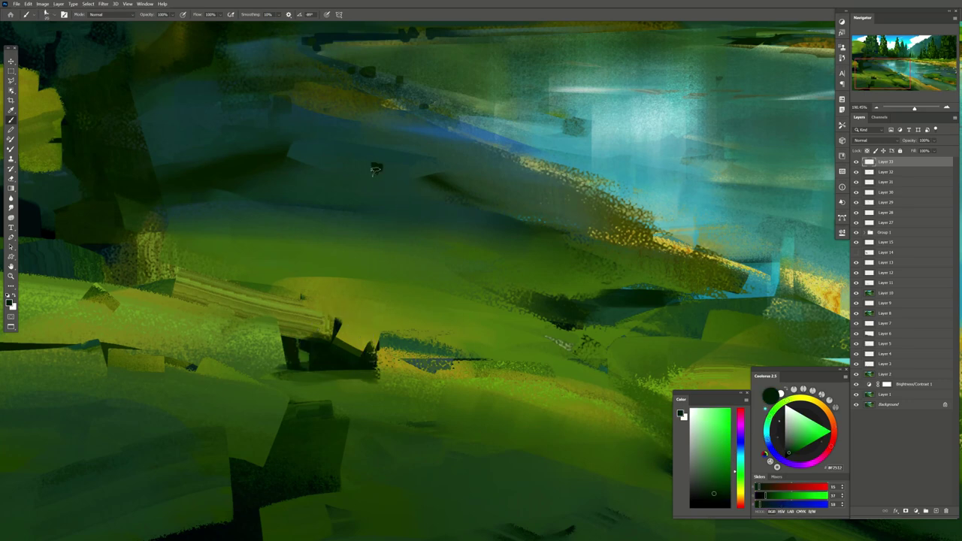
{"action": "mouse_move", "coordinate": [376, 163]}
{"action": "left_mouse_down"}
{"action": "mouse_move", "coordinate": [372, 256]}
{"action": "mouse_move", "coordinate": [375, 189]}
{"action": "mouse_move", "coordinate": [372, 225]}
{"action": "mouse_move", "coordinate": [387, 290]}
{"action": "mouse_move", "coordinate": [384, 269]}
{"action": "mouse_move", "coordinate": [383, 281]}
{"action": "left_mouse_up"}
{"action": "key", "text": "e"}
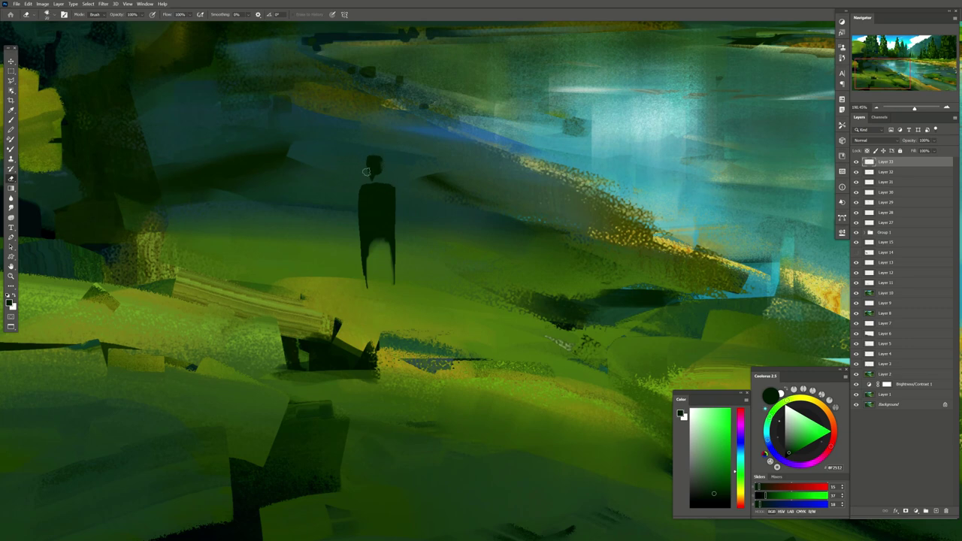
Shrink the figure with Free Transform and move it slightly right and down
{"action": "key", "text": "m"}
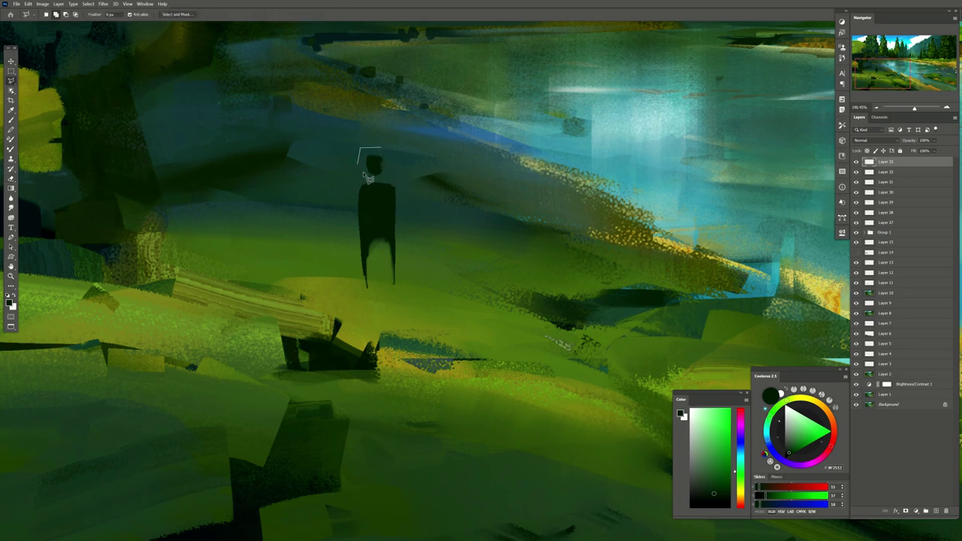
{"action": "key", "text": "v"}
{"action": "mouse_move", "coordinate": [365, 152]}
{"action": "left_mouse_down"}
{"action": "mouse_move", "coordinate": [385, 181]}
{"action": "mouse_move", "coordinate": [368, 198]}
{"action": "left_mouse_up"}
{"action": "key", "text": "ctrl+d"}
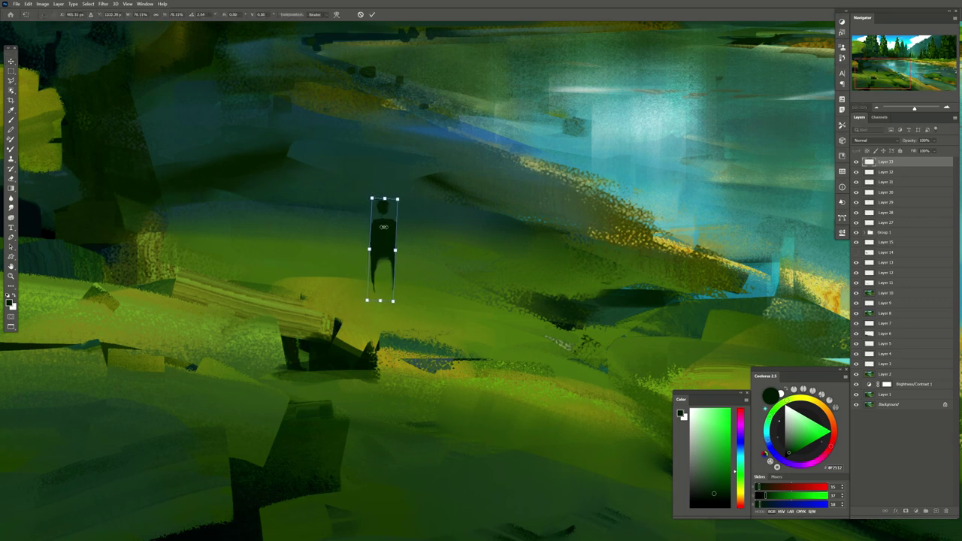
{"action": "key", "text": "Return"}
{"action": "mouse_move", "coordinate": [386, 233]}
{"action": "left_mouse_down"}
{"action": "mouse_move", "coordinate": [398, 243]}
{"action": "mouse_move", "coordinate": [381, 258]}
{"action": "left_mouse_up"}
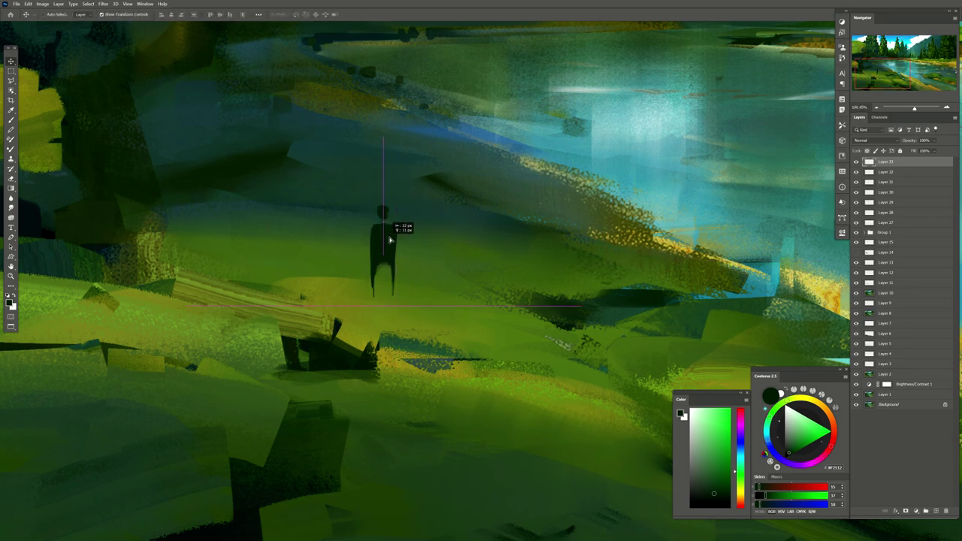
Add Layer 34 and brush a trial shadow by the figure's feet, then undo it
{"action": "left_click", "coordinate": [935, 511]}
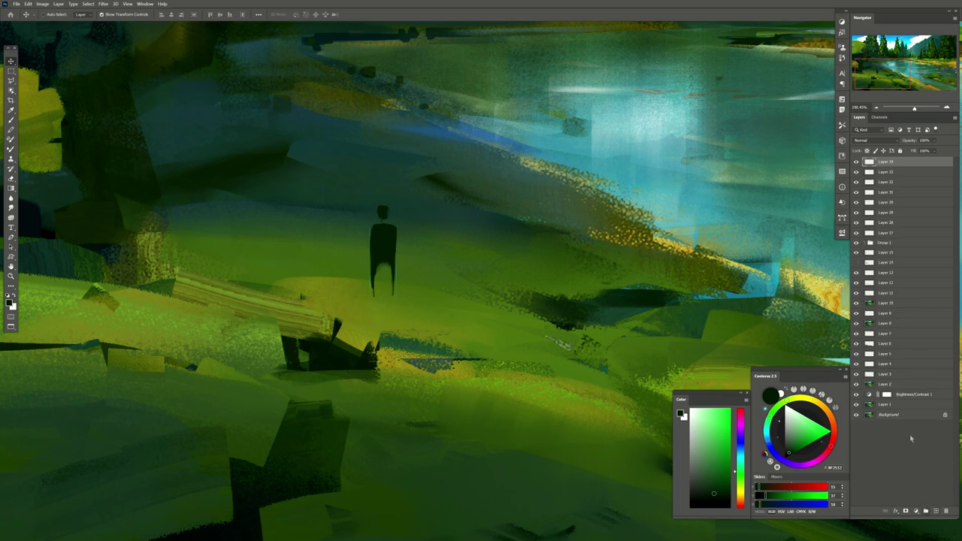
{"action": "key", "text": "b"}
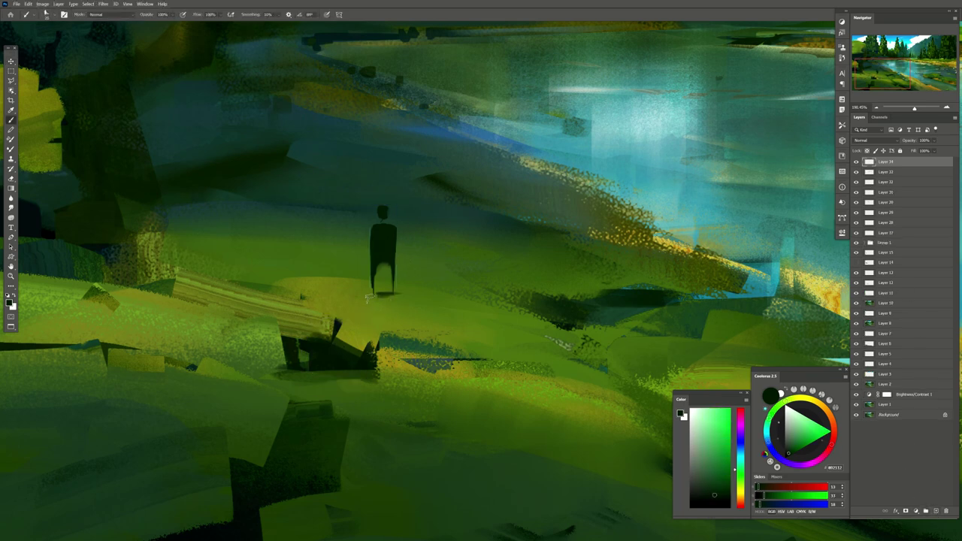
{"action": "left_click_drag", "start_coordinate": [369, 292], "coordinate": [344, 292]}
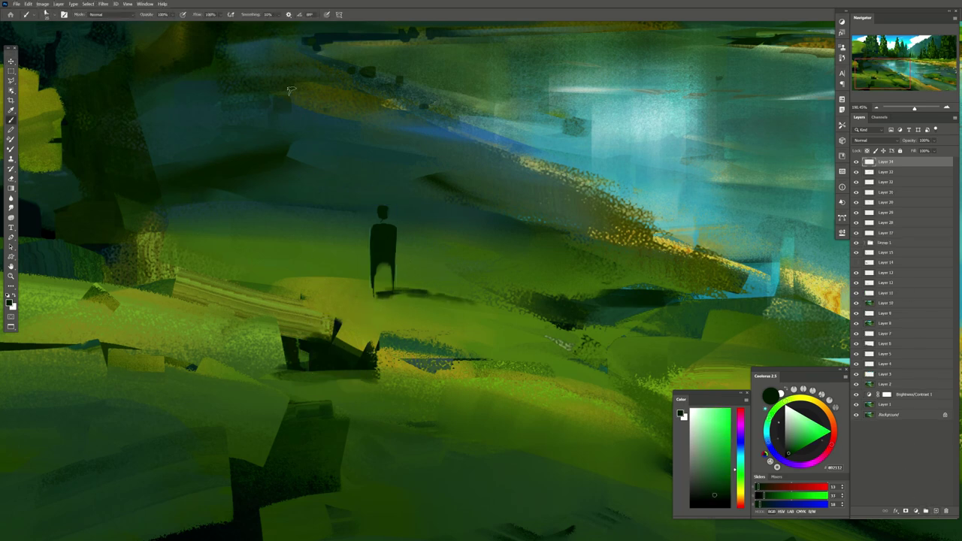
{"action": "key", "text": "ctrl+z"}
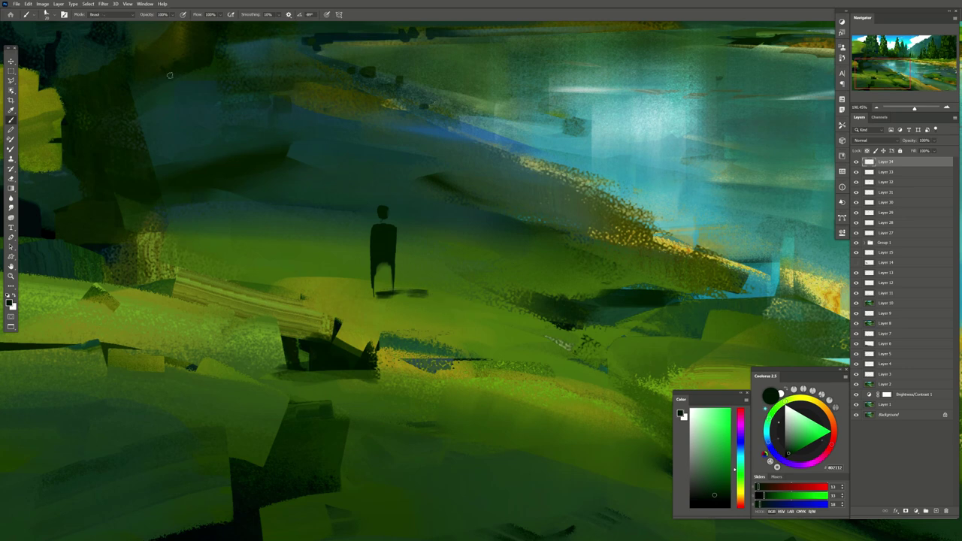
{"action": "key", "text": "e"}
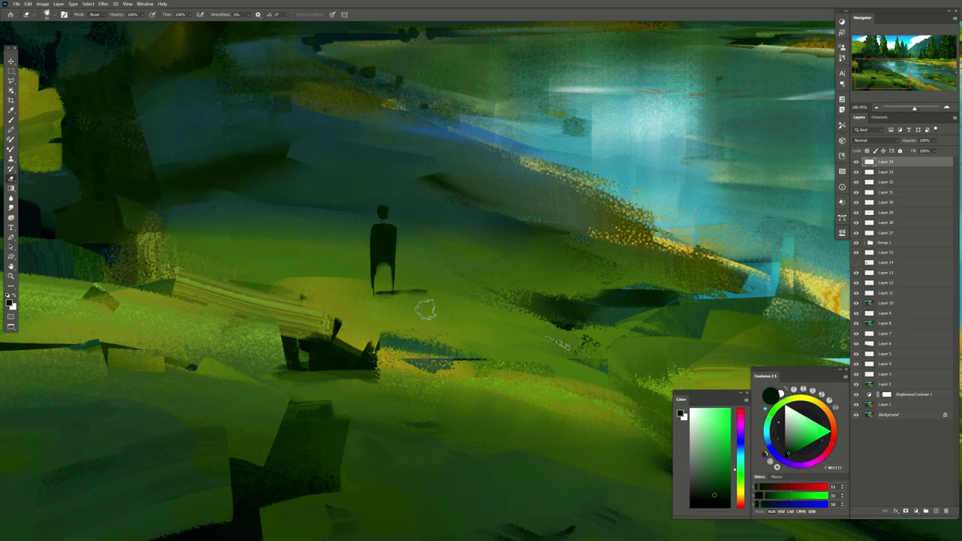
Paint a dark shadow streak beside the figure, nudge it under the feet, and zoom out
{"action": "key", "text": "b"}
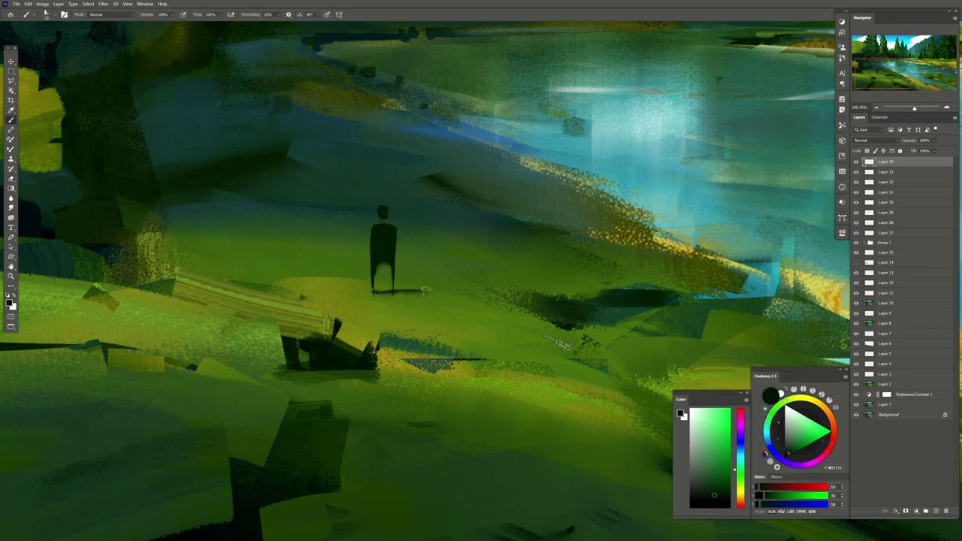
{"action": "left_click_drag", "start_coordinate": [425, 291], "coordinate": [467, 294]}
{"action": "key", "text": "v"}
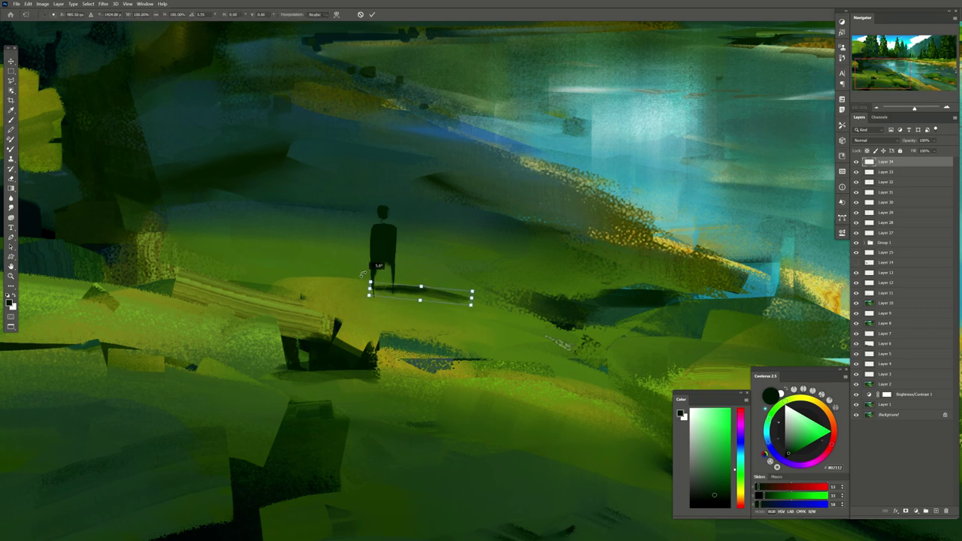
{"action": "left_click_drag", "start_coordinate": [388, 291], "coordinate": [388, 303]}
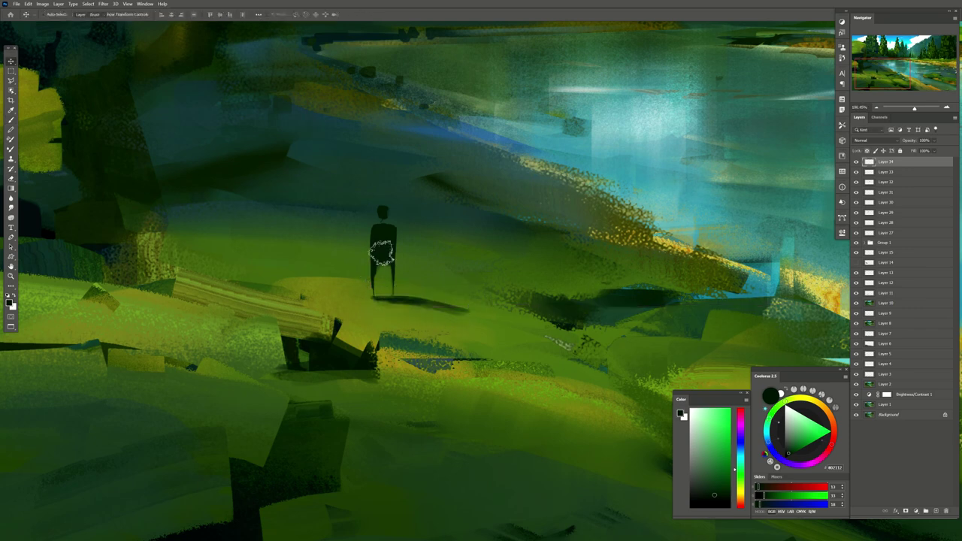
{"action": "key", "text": "b"}
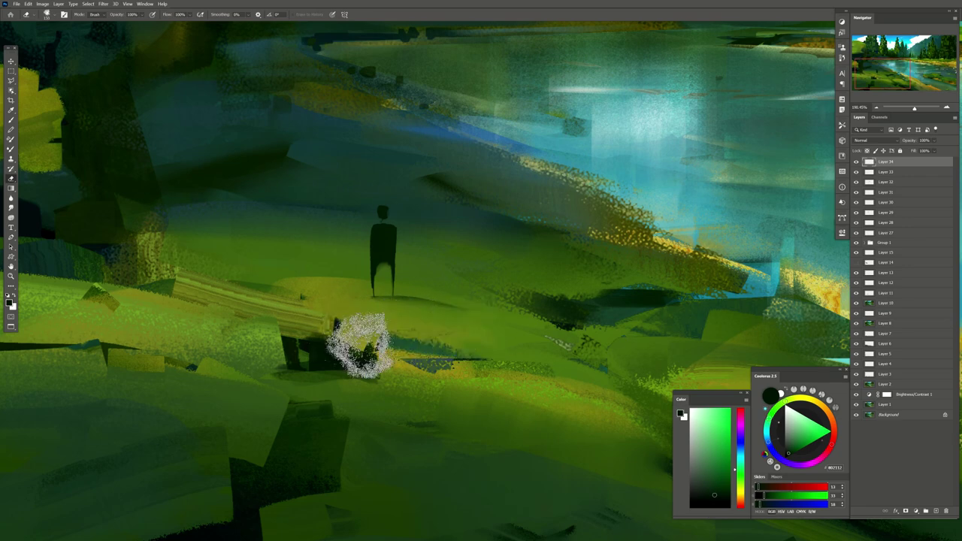
{"action": "left_click_drag", "start_coordinate": [914, 109], "coordinate": [906, 109]}
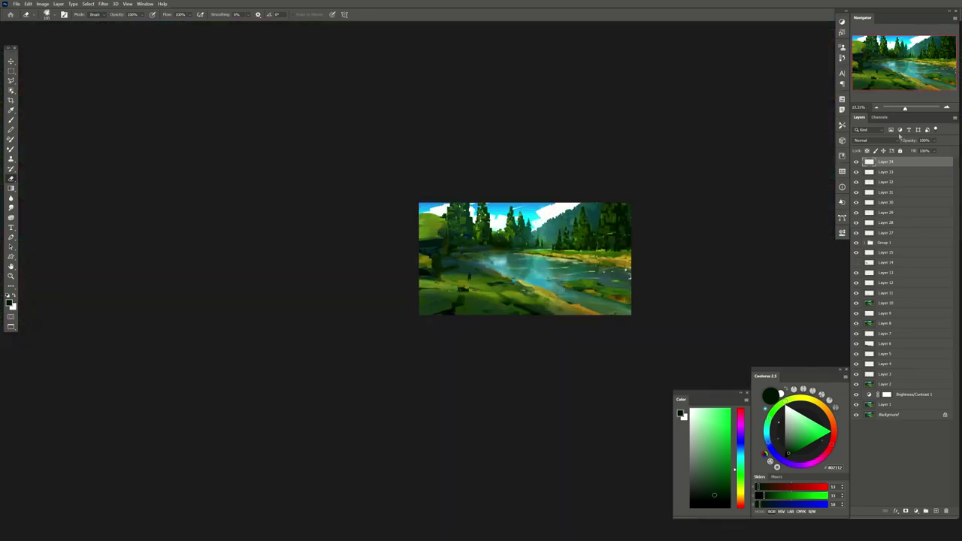
Duplicate Layer 34, flip the canvas horizontally, and add empty Layer 35
{"action": "key", "text": "ctrl+j"}
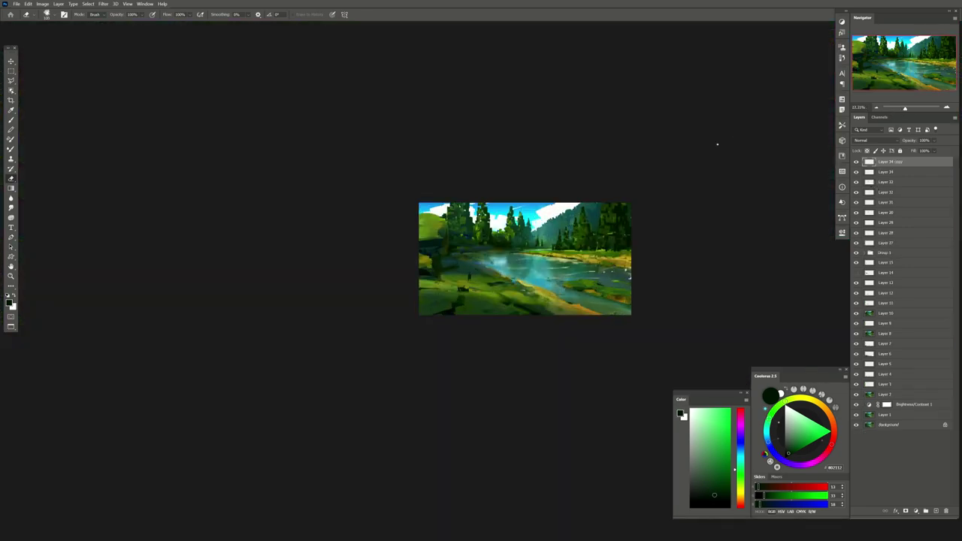
{"action": "key", "text": "ctrl+shift+h"}
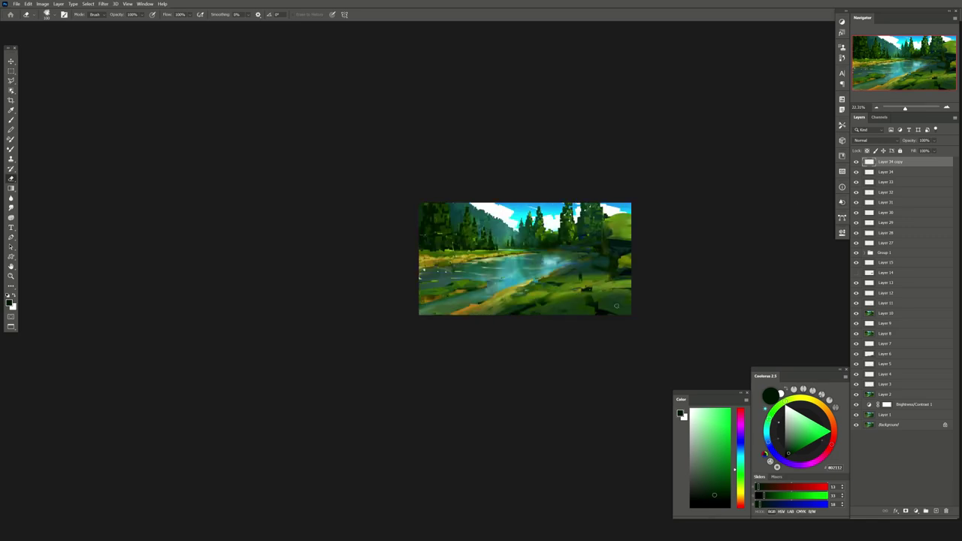
{"action": "left_click", "coordinate": [936, 511]}
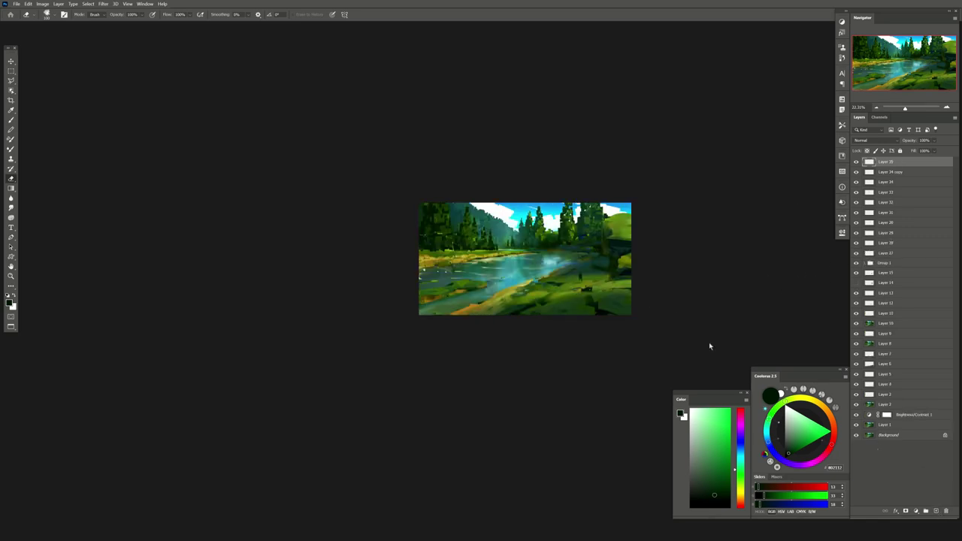
{"action": "scroll", "coordinate": [581, 272], "scroll_direction": "up", "scroll_amount": 3}
{"action": "scroll", "coordinate": [581, 272], "scroll_direction": "up", "scroll_amount": 3}
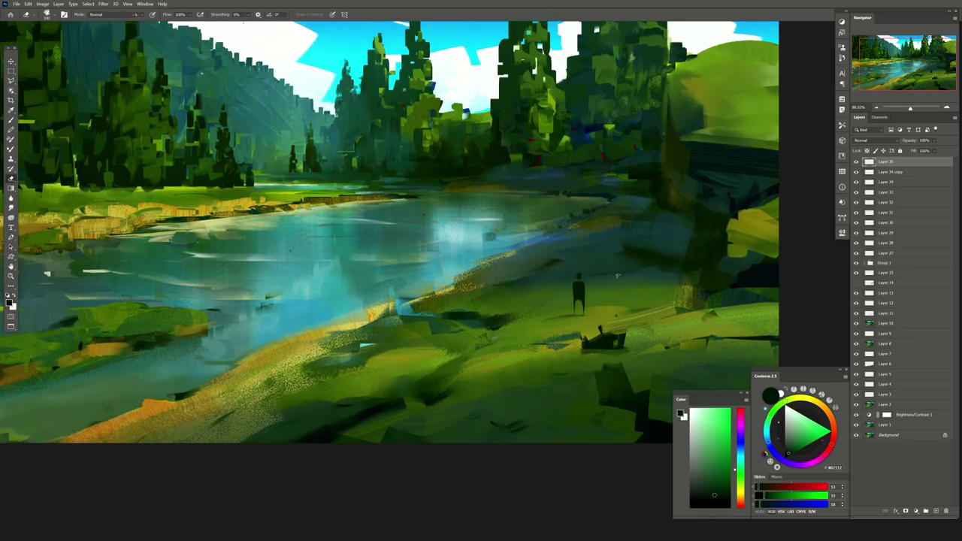
Try an orange-red, then eyedrop the river's teal as the paint colour
{"action": "key", "text": "b"}
{"action": "key", "text": "x"}
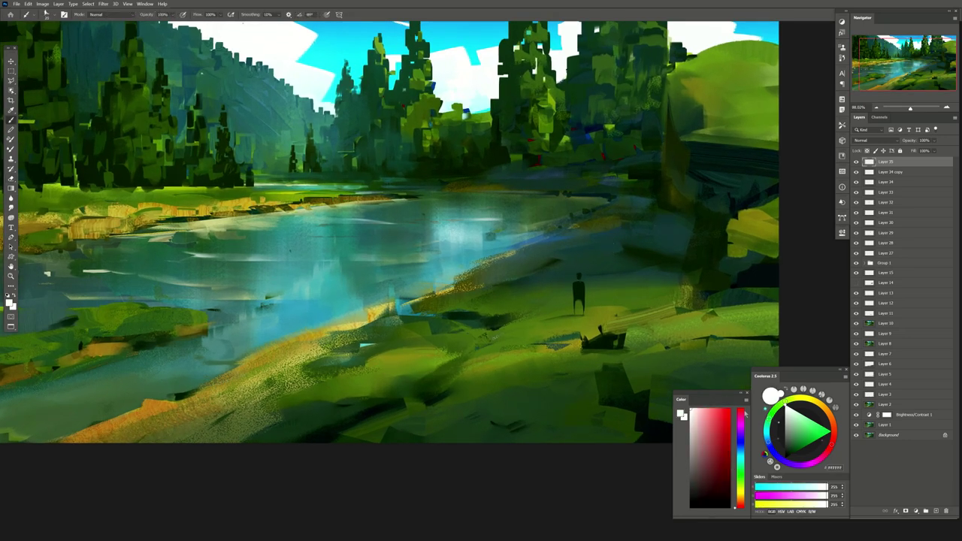
{"action": "left_click_drag", "start_coordinate": [741, 412], "coordinate": [740, 409]}
{"action": "left_click", "coordinate": [719, 411]}
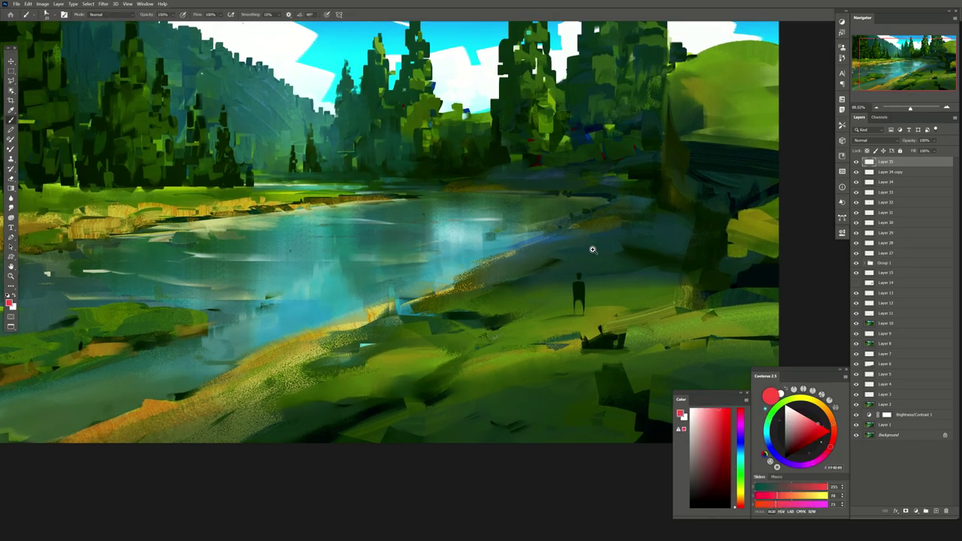
{"action": "scroll", "coordinate": [592, 249], "scroll_direction": "up", "scroll_amount": 3}
{"action": "scroll", "coordinate": [623, 263], "scroll_direction": "up", "scroll_amount": 2}
{"action": "scroll", "coordinate": [623, 262], "scroll_direction": "down", "scroll_amount": 4}
{"action": "scroll", "coordinate": [623, 262], "scroll_direction": "down", "scroll_amount": 2}
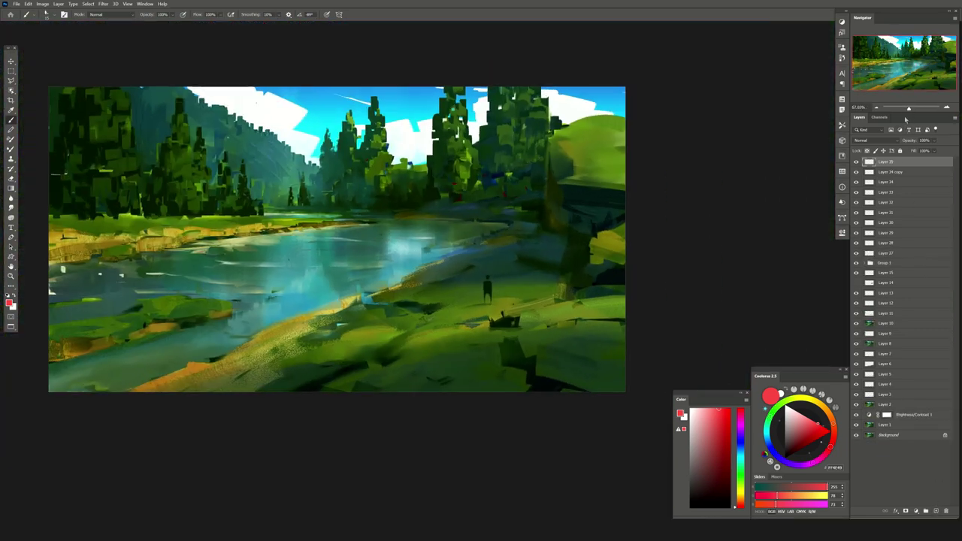
{"action": "scroll", "coordinate": [906, 119], "scroll_direction": "up", "scroll_amount": 1}
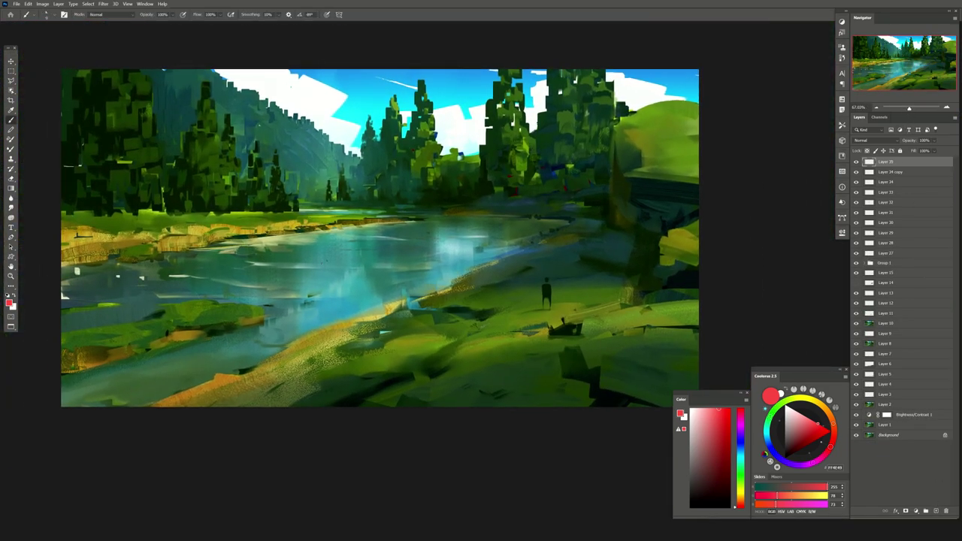
{"action": "left_click", "coordinate": [327, 254], "text": "alt"}
On new Layer 36, paint dark green-brown over the blue marks among the right trees
{"action": "left_click", "coordinate": [936, 512]}
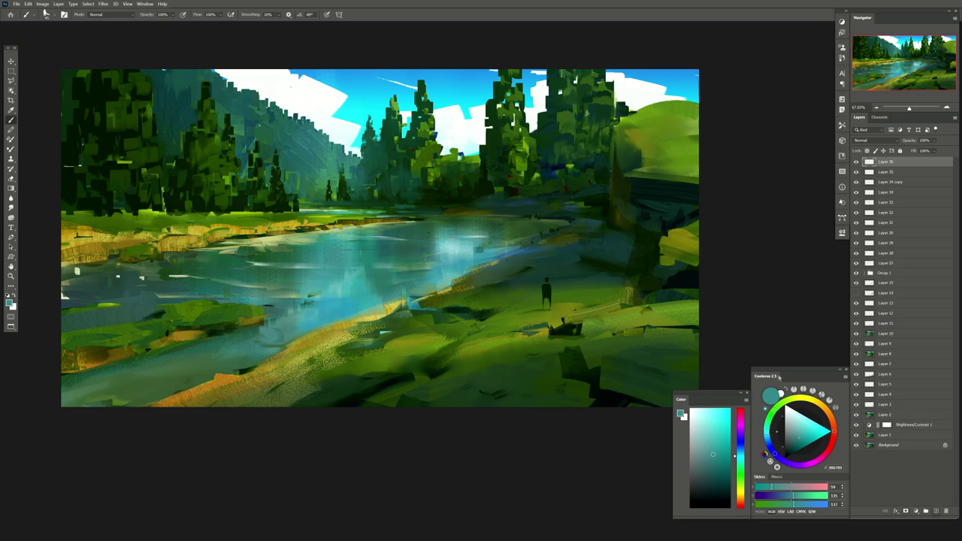
{"action": "left_click", "coordinate": [507, 178], "text": "alt"}
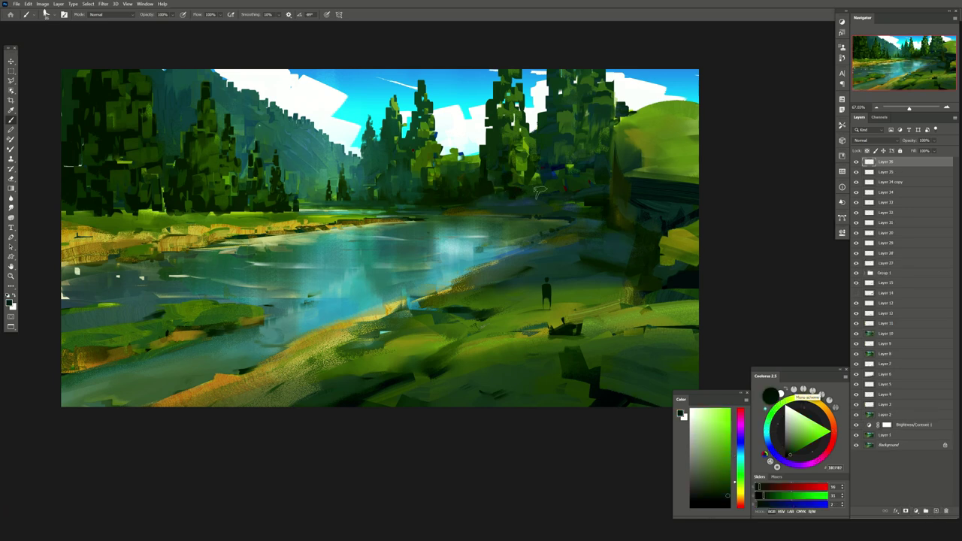
{"action": "mouse_move", "coordinate": [538, 192]}
{"action": "left_mouse_down"}
{"action": "mouse_move", "coordinate": [568, 176]}
{"action": "mouse_move", "coordinate": [542, 165]}
{"action": "left_mouse_up"}
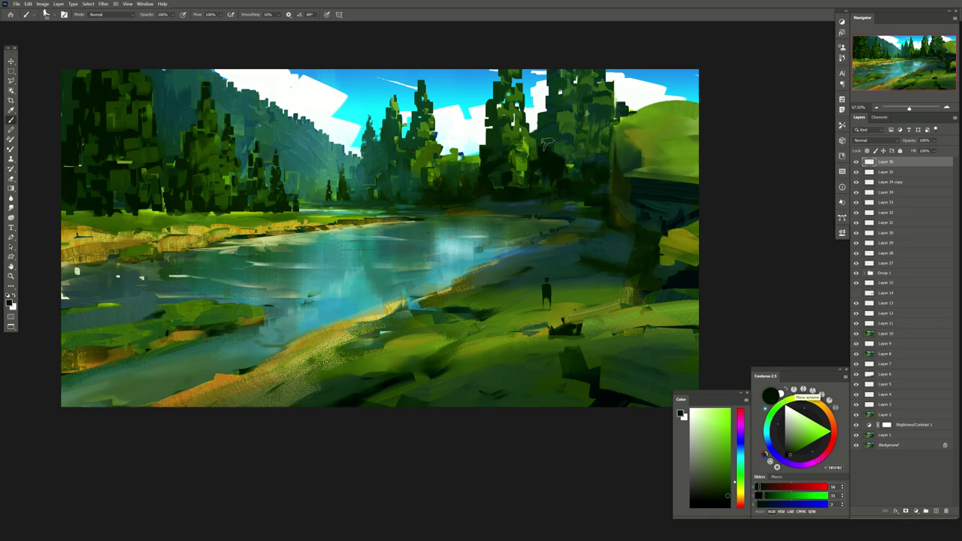
{"action": "key", "text": "b"}
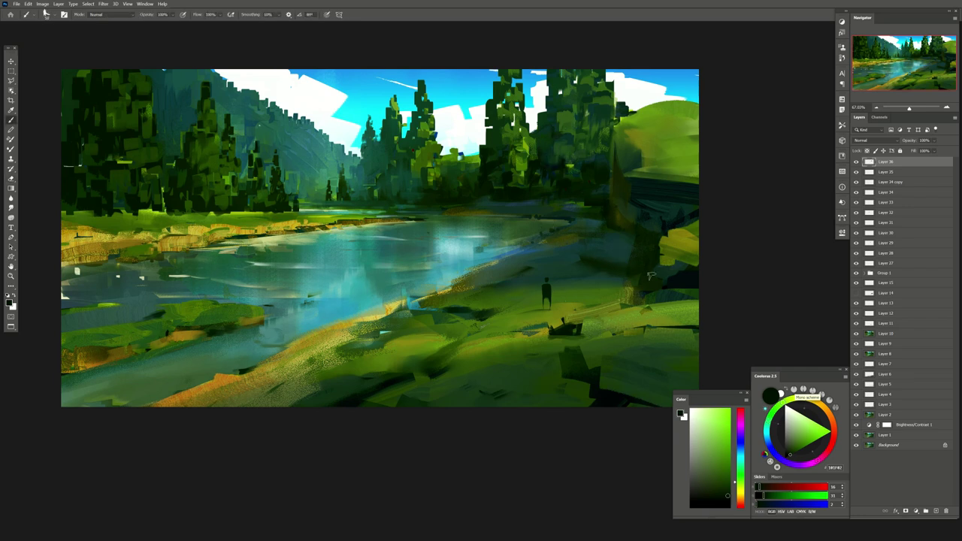
Sample dark teal, olive and dark greens from the bank and bottom edge
{"action": "left_click", "coordinate": [623, 236], "text": "alt"}
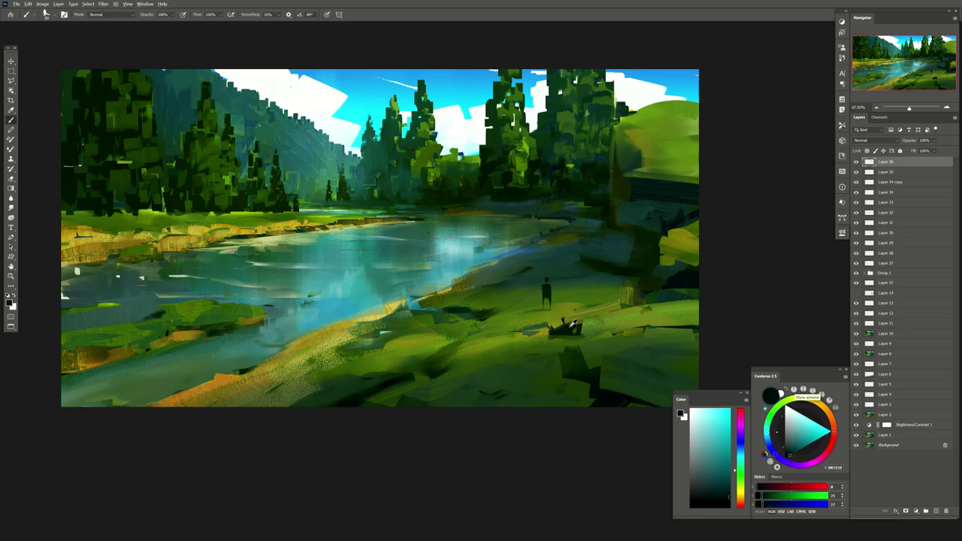
{"action": "left_click", "coordinate": [572, 330], "text": "alt"}
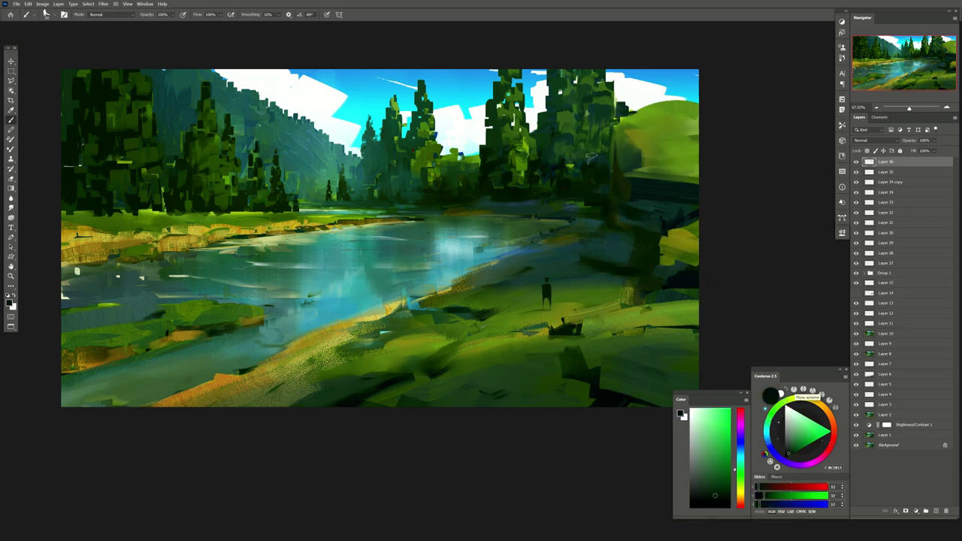
{"action": "left_click", "coordinate": [681, 185], "text": "alt"}
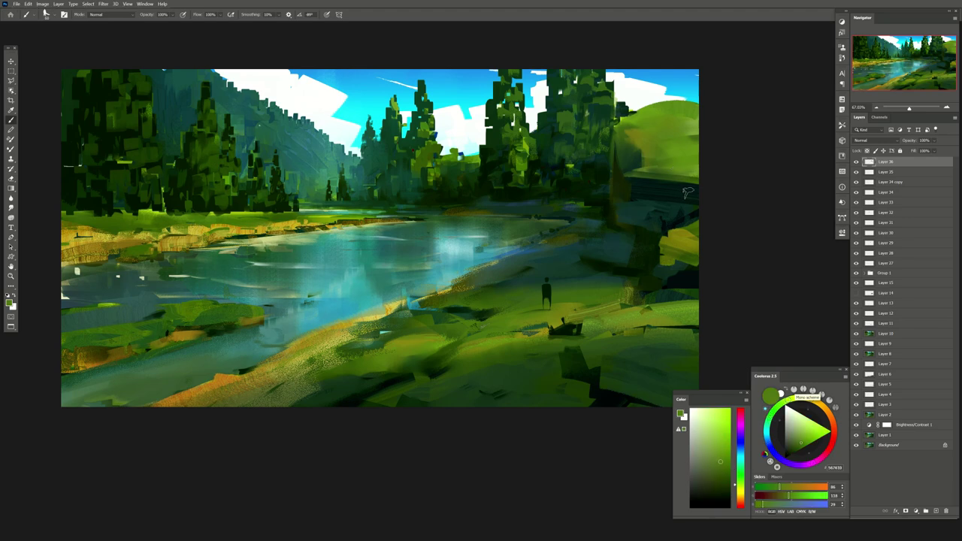
{"action": "left_click", "coordinate": [663, 188], "text": "alt"}
{"action": "left_click", "coordinate": [684, 192], "text": "alt"}
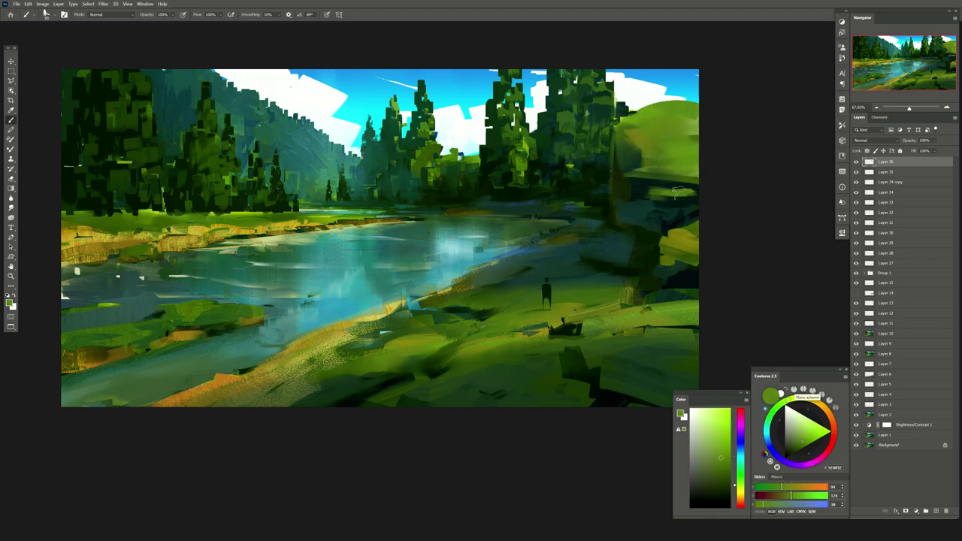
{"action": "left_click", "coordinate": [674, 191], "text": "alt"}
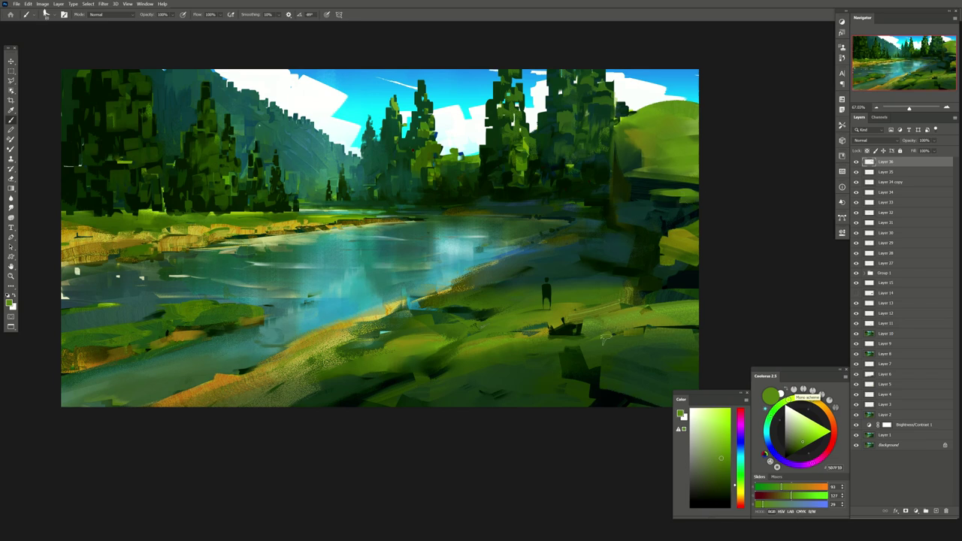
{"action": "left_click", "coordinate": [610, 396], "text": "alt"}
{"action": "left_click", "coordinate": [523, 403], "text": "alt"}
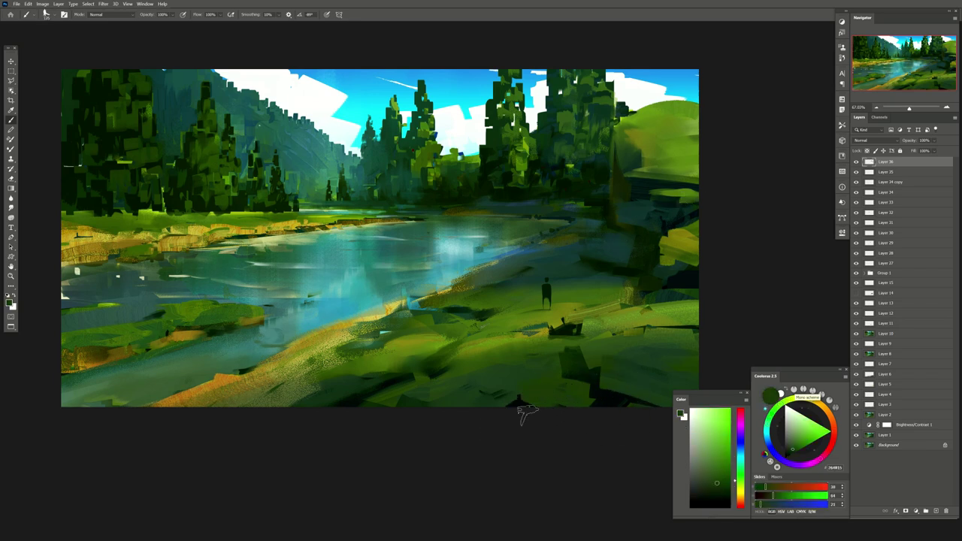
Green over the lower-right dark patch and toggle Layer 36 to compare
{"action": "left_click_drag", "start_coordinate": [393, 327], "coordinate": [414, 314]}
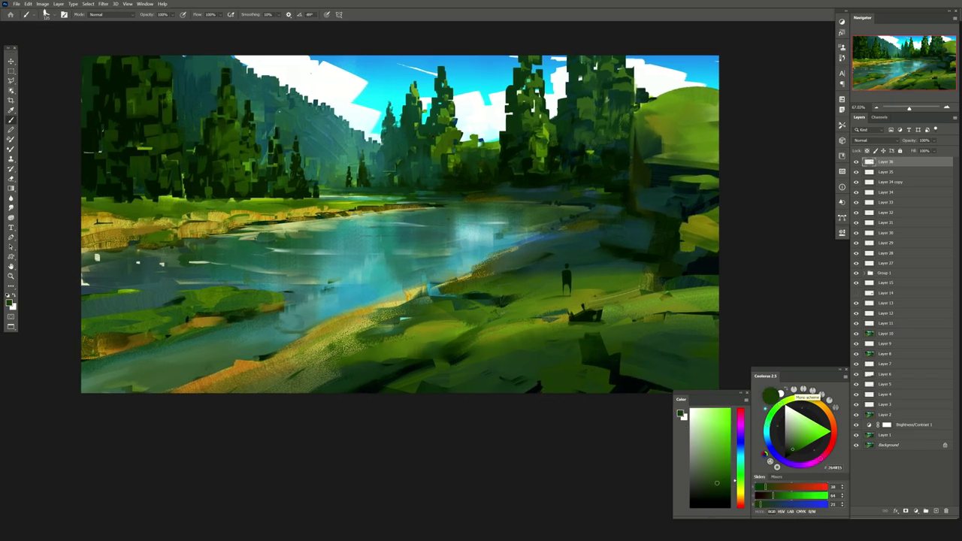
{"action": "left_click", "coordinate": [590, 322], "text": "alt"}
{"action": "left_click_drag", "start_coordinate": [572, 323], "coordinate": [605, 316]}
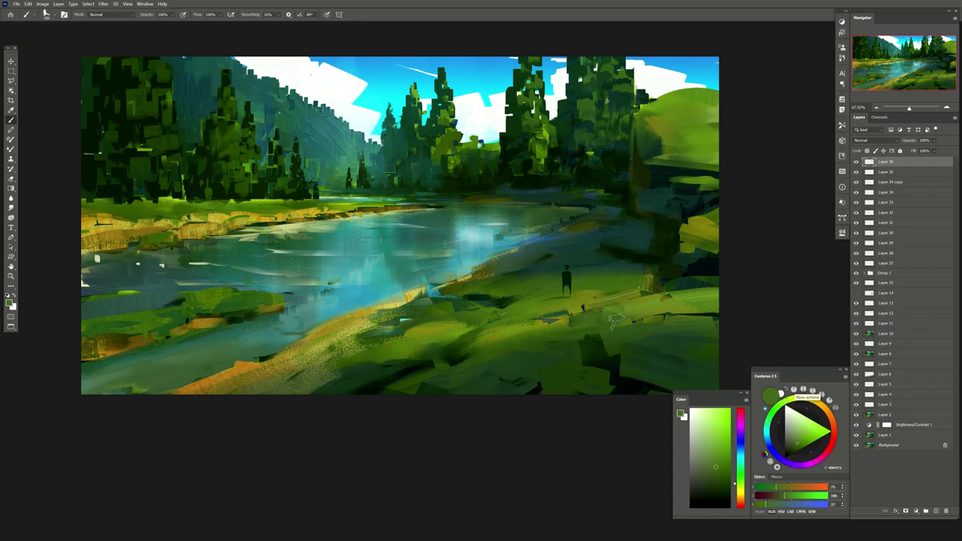
{"action": "left_click", "coordinate": [569, 319], "text": "alt"}
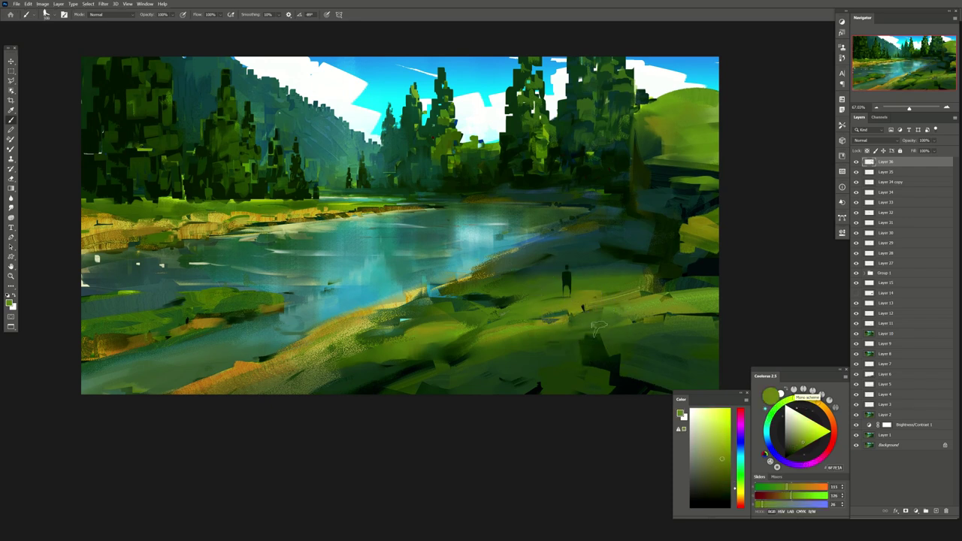
{"action": "left_click", "coordinate": [855, 161]}
{"action": "left_click", "coordinate": [855, 161]}
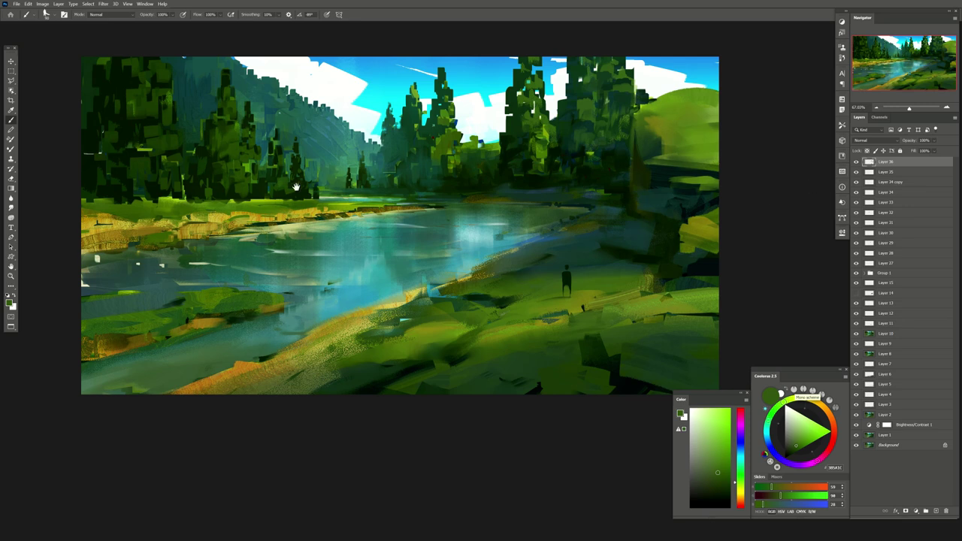
Darken the left trees with deep green strokes, then marquee-select the upper-left forest
{"action": "left_click_drag", "start_coordinate": [296, 186], "coordinate": [340, 203]}
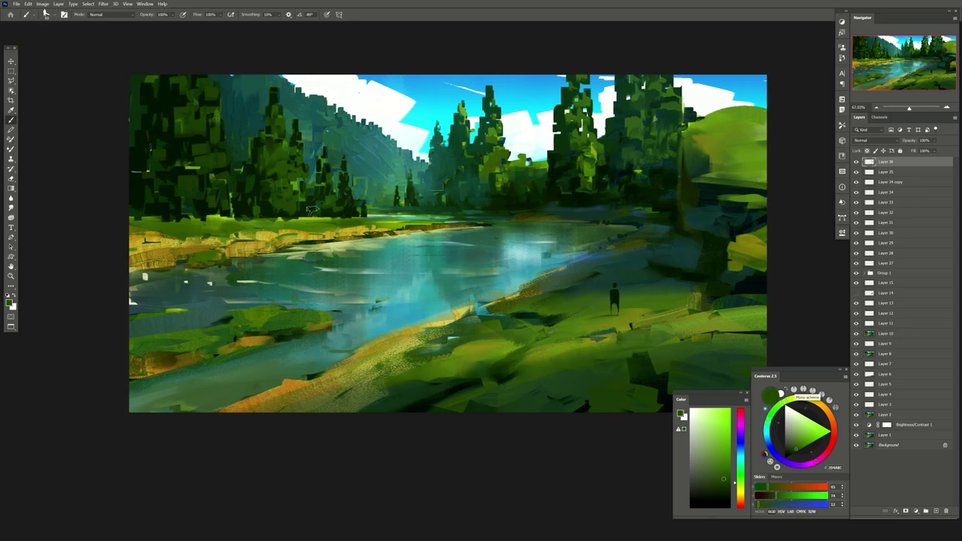
{"action": "left_click", "coordinate": [263, 171], "text": "alt"}
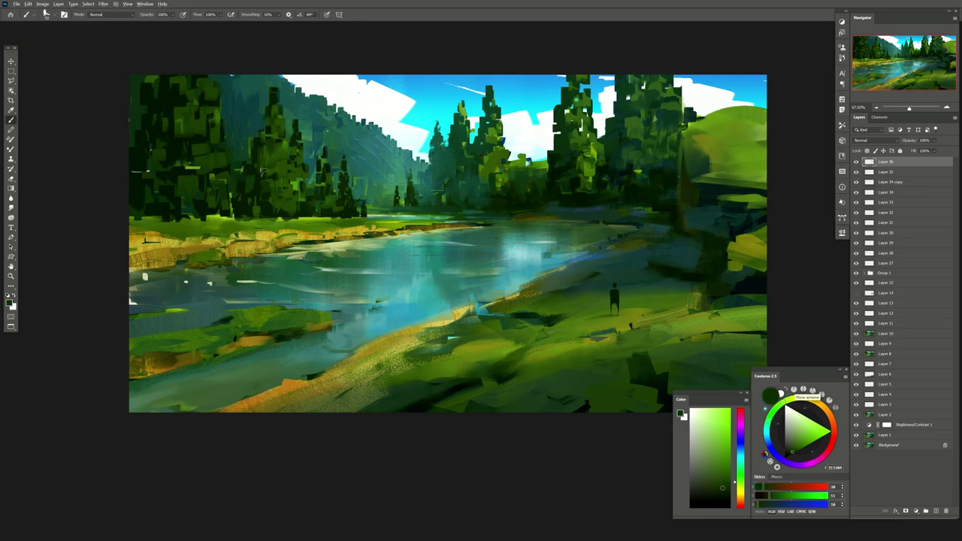
{"action": "left_click", "coordinate": [278, 158], "text": "alt"}
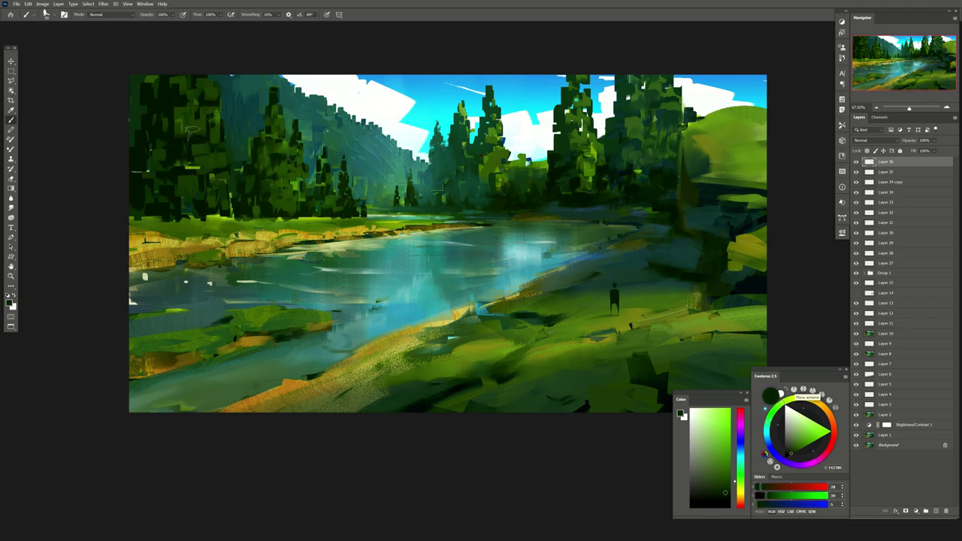
{"action": "left_click", "coordinate": [193, 133], "text": "alt"}
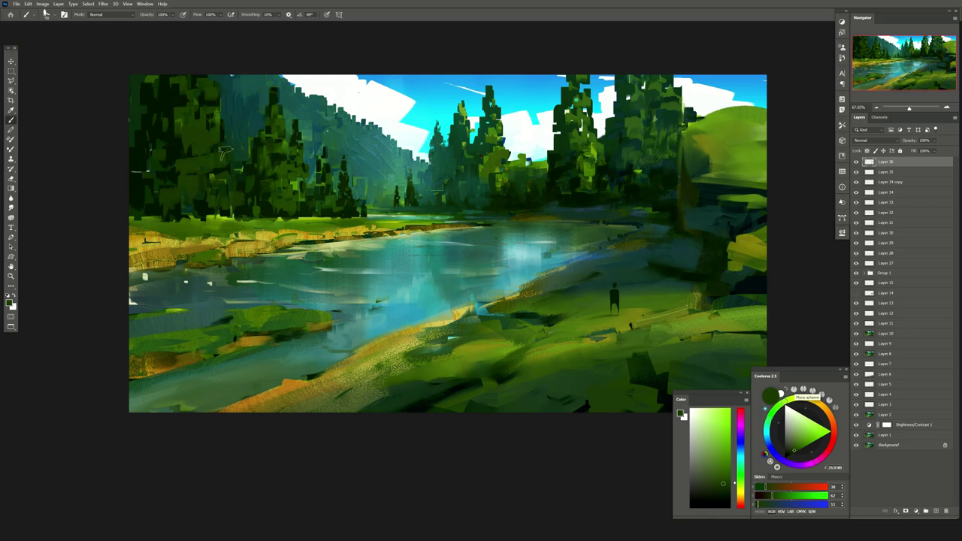
{"action": "left_click", "coordinate": [145, 115], "text": "alt"}
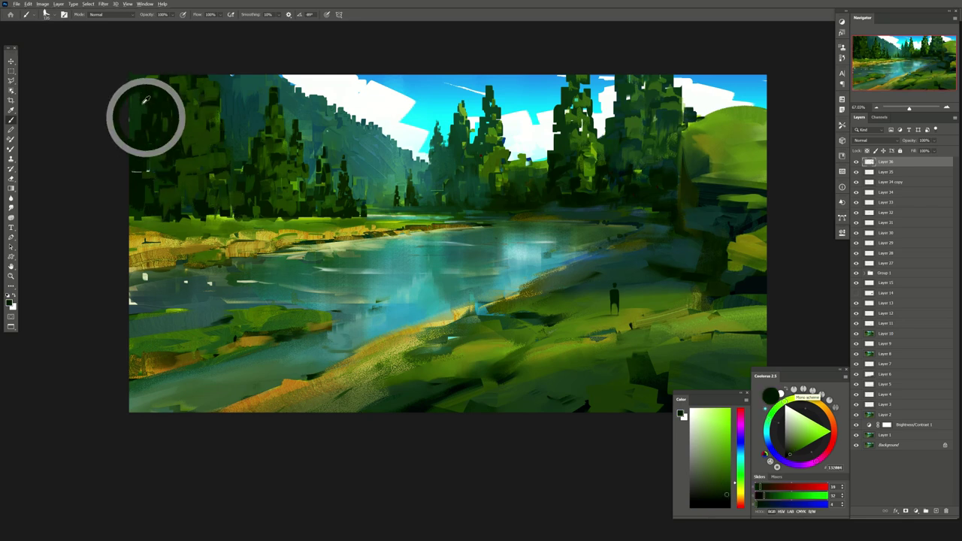
{"action": "left_click", "coordinate": [199, 131], "text": "alt"}
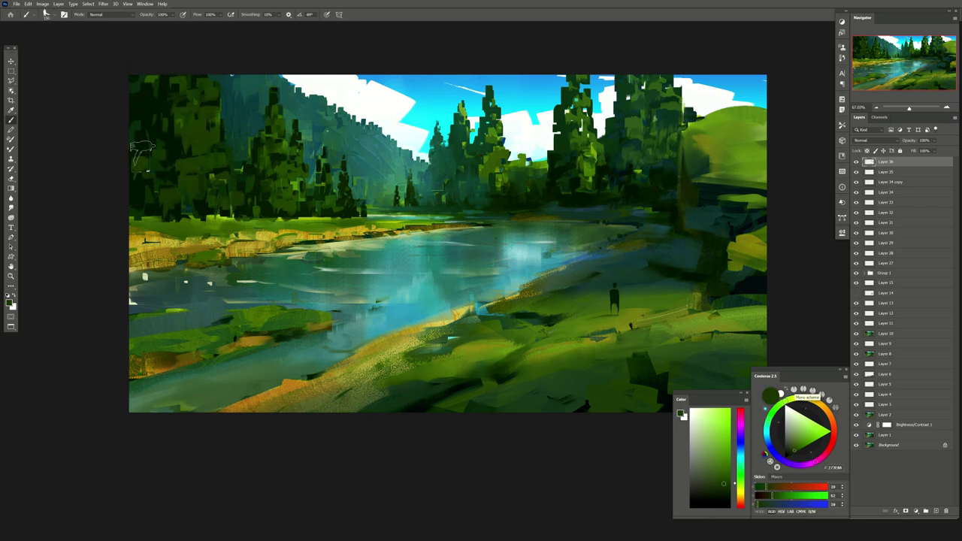
{"action": "left_click_drag", "start_coordinate": [150, 186], "coordinate": [143, 201]}
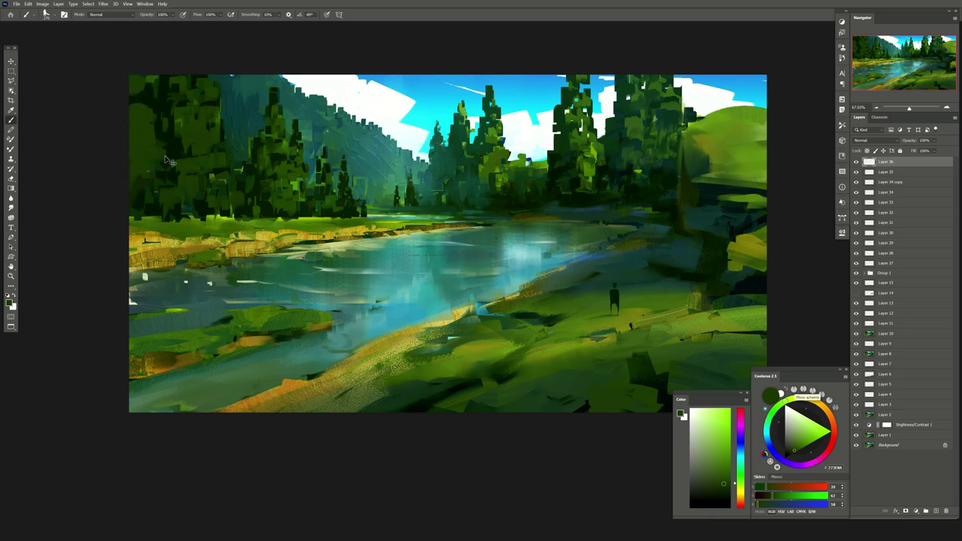
{"action": "left_click_drag", "start_coordinate": [142, 105], "coordinate": [147, 201]}
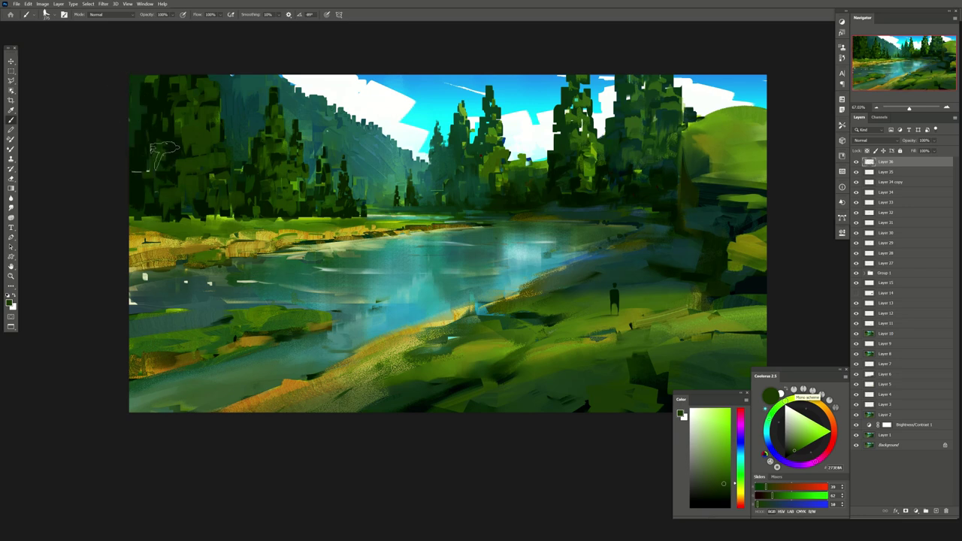
{"action": "left_click_drag", "start_coordinate": [179, 113], "coordinate": [174, 97]}
{"action": "key", "text": "m"}
{"action": "left_click_drag", "start_coordinate": [129, 75], "coordinate": [521, 221]}
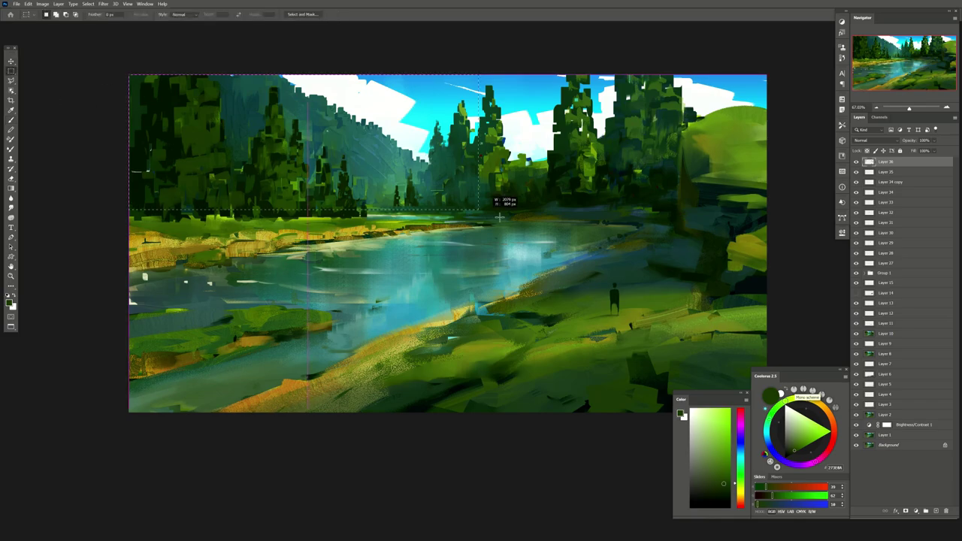